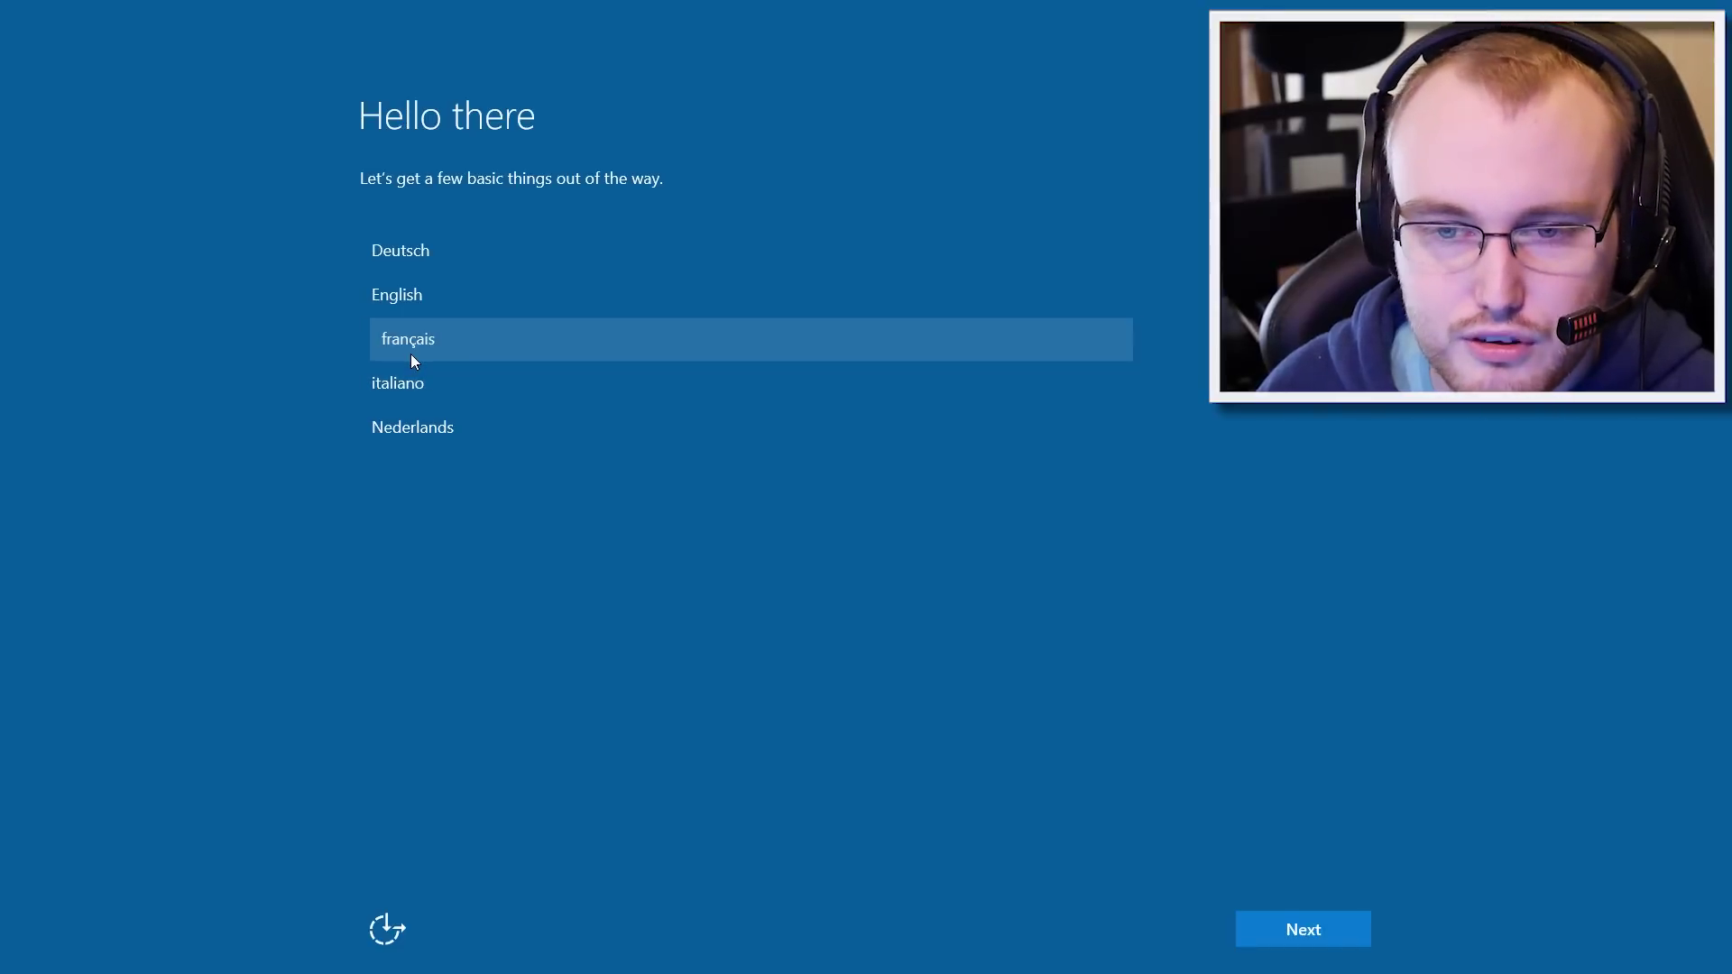
Step: Choose français as the setup language and set the country to Belgique
{"action": "left_click", "coordinate": [410, 354]}
{"action": "left_click", "coordinate": [497, 431]}
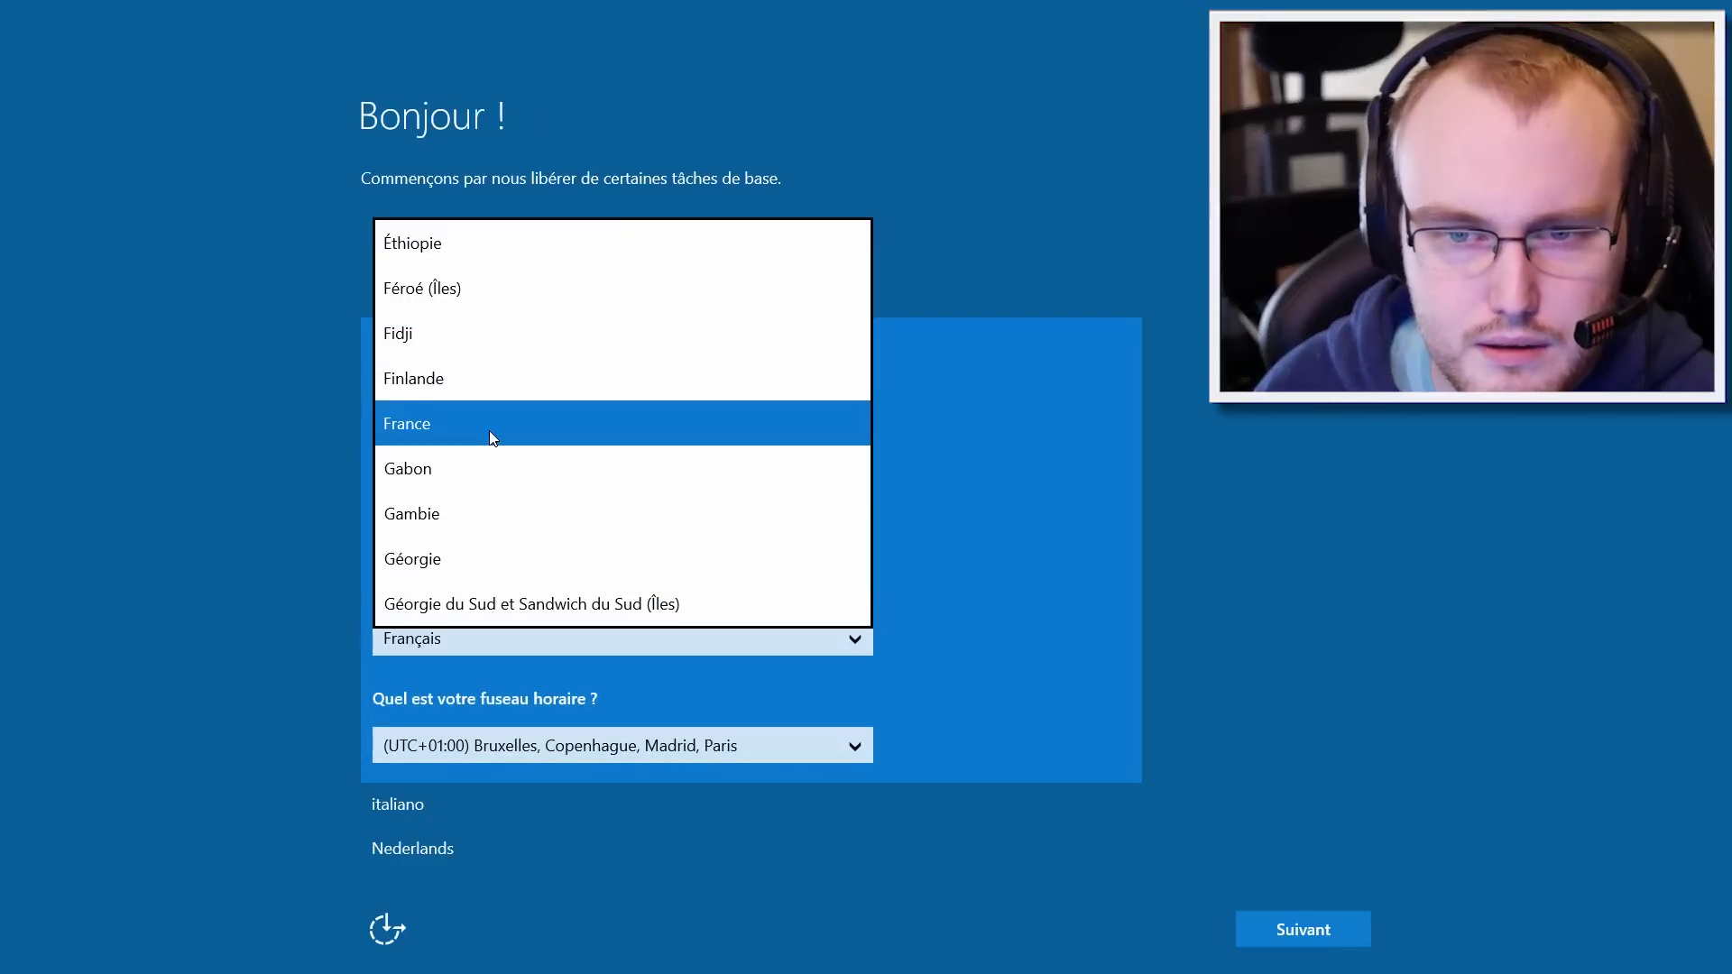
{"action": "scroll", "coordinate": [498, 433], "scroll_direction": "up", "scroll_amount": 3}
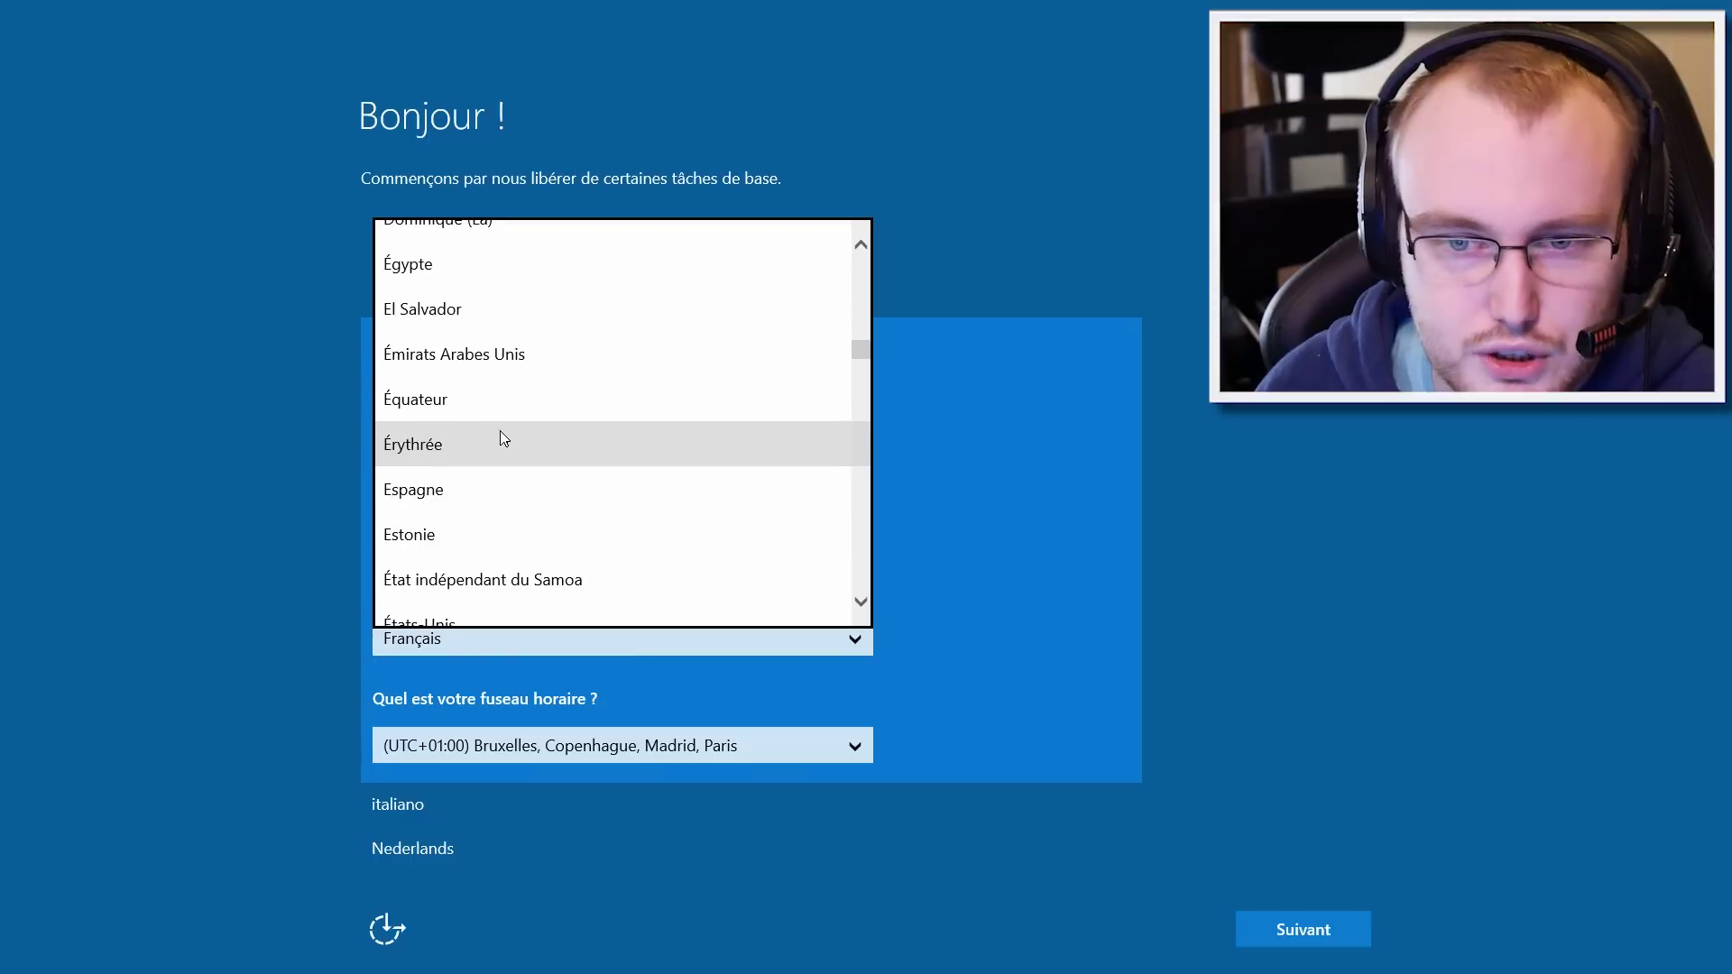
{"action": "scroll", "coordinate": [505, 431], "scroll_direction": "down", "scroll_amount": 2}
{"action": "scroll", "coordinate": [519, 428], "scroll_direction": "down", "scroll_amount": 2}
{"action": "scroll", "coordinate": [532, 430], "scroll_direction": "up", "scroll_amount": 12}
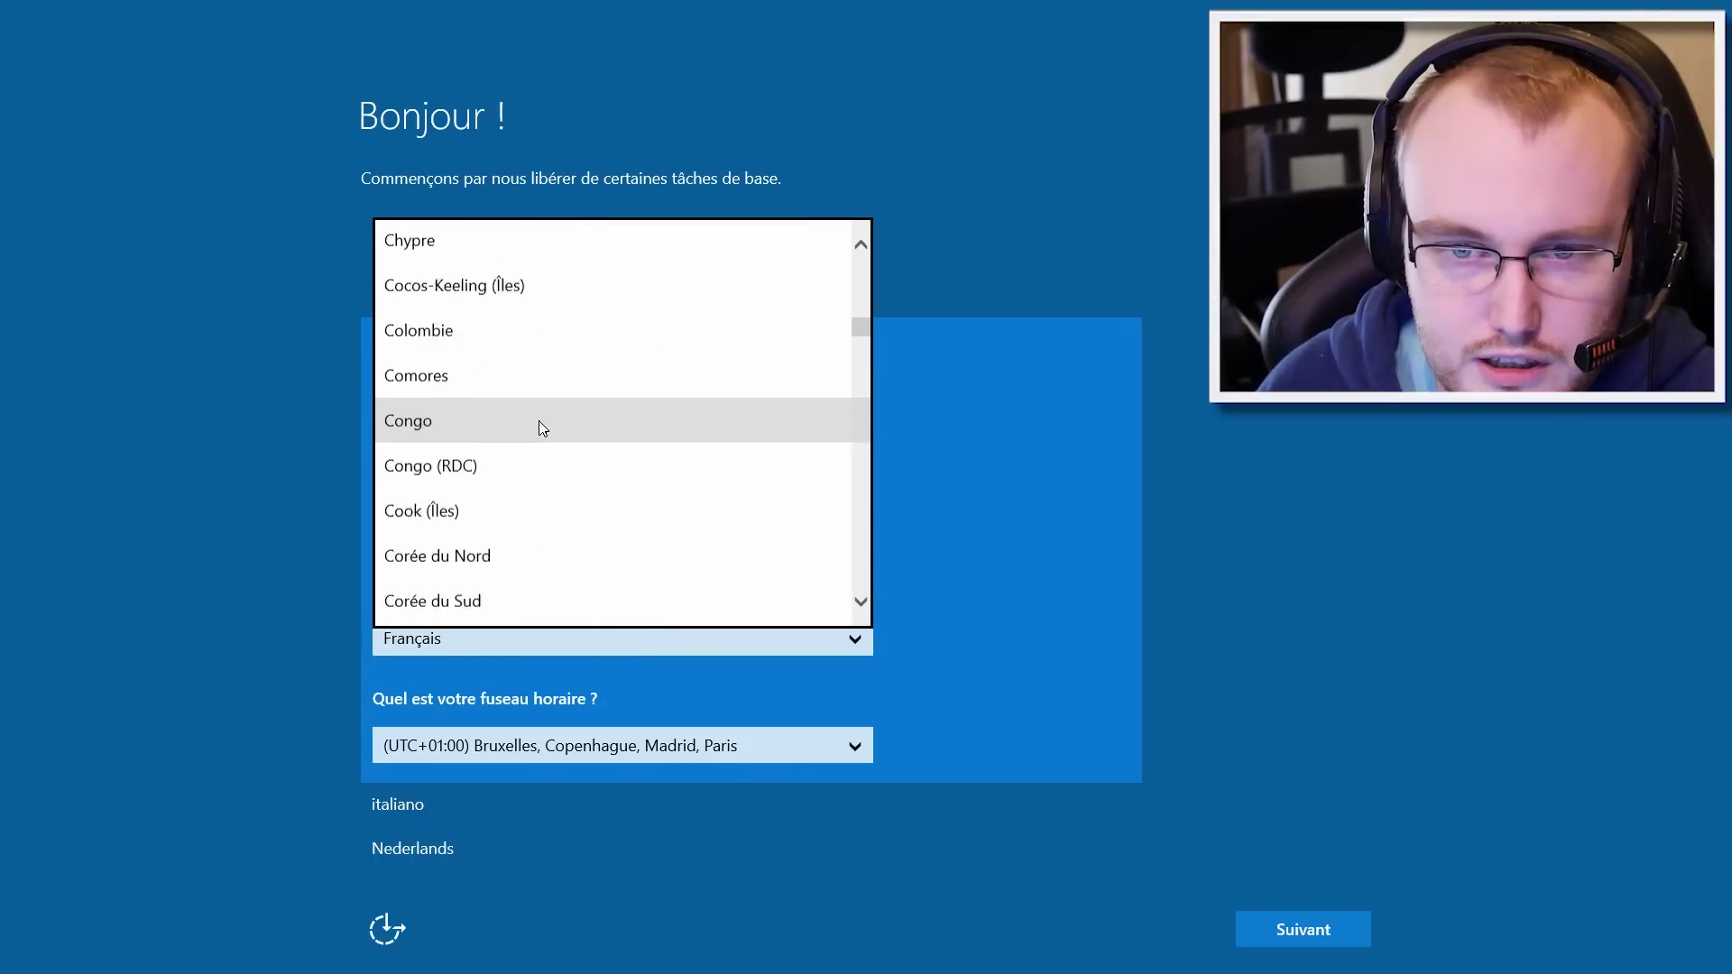
{"action": "scroll", "coordinate": [546, 431], "scroll_direction": "up", "scroll_amount": 5}
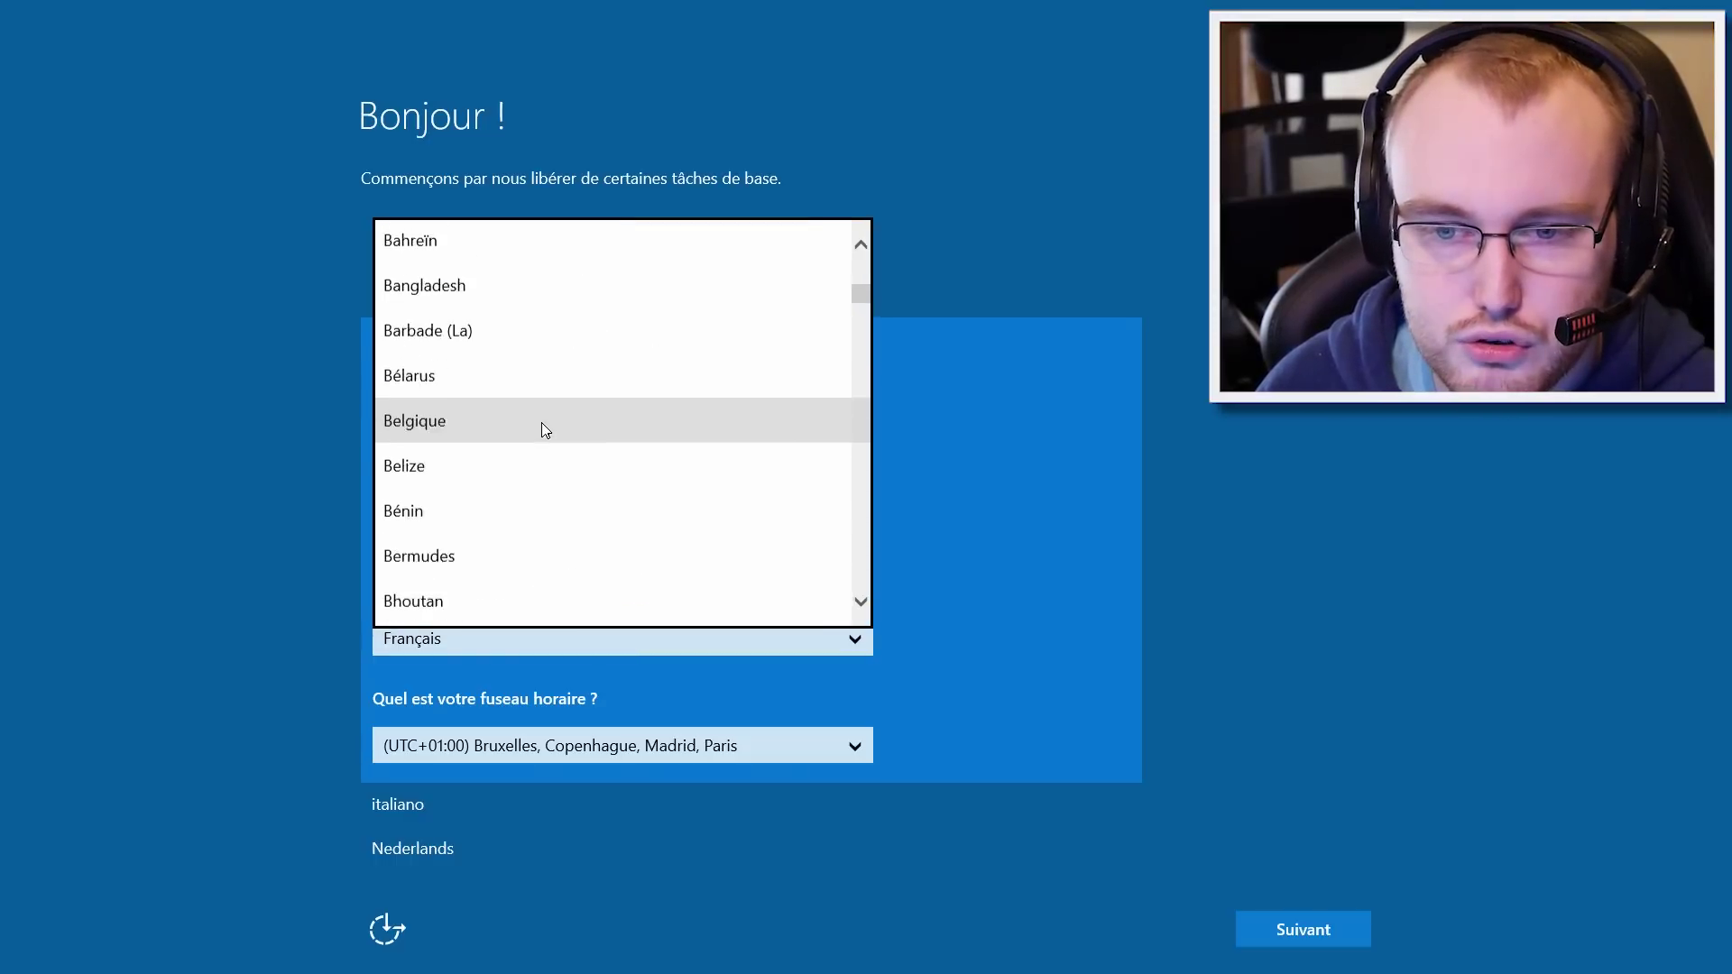
{"action": "left_click", "coordinate": [466, 486]}
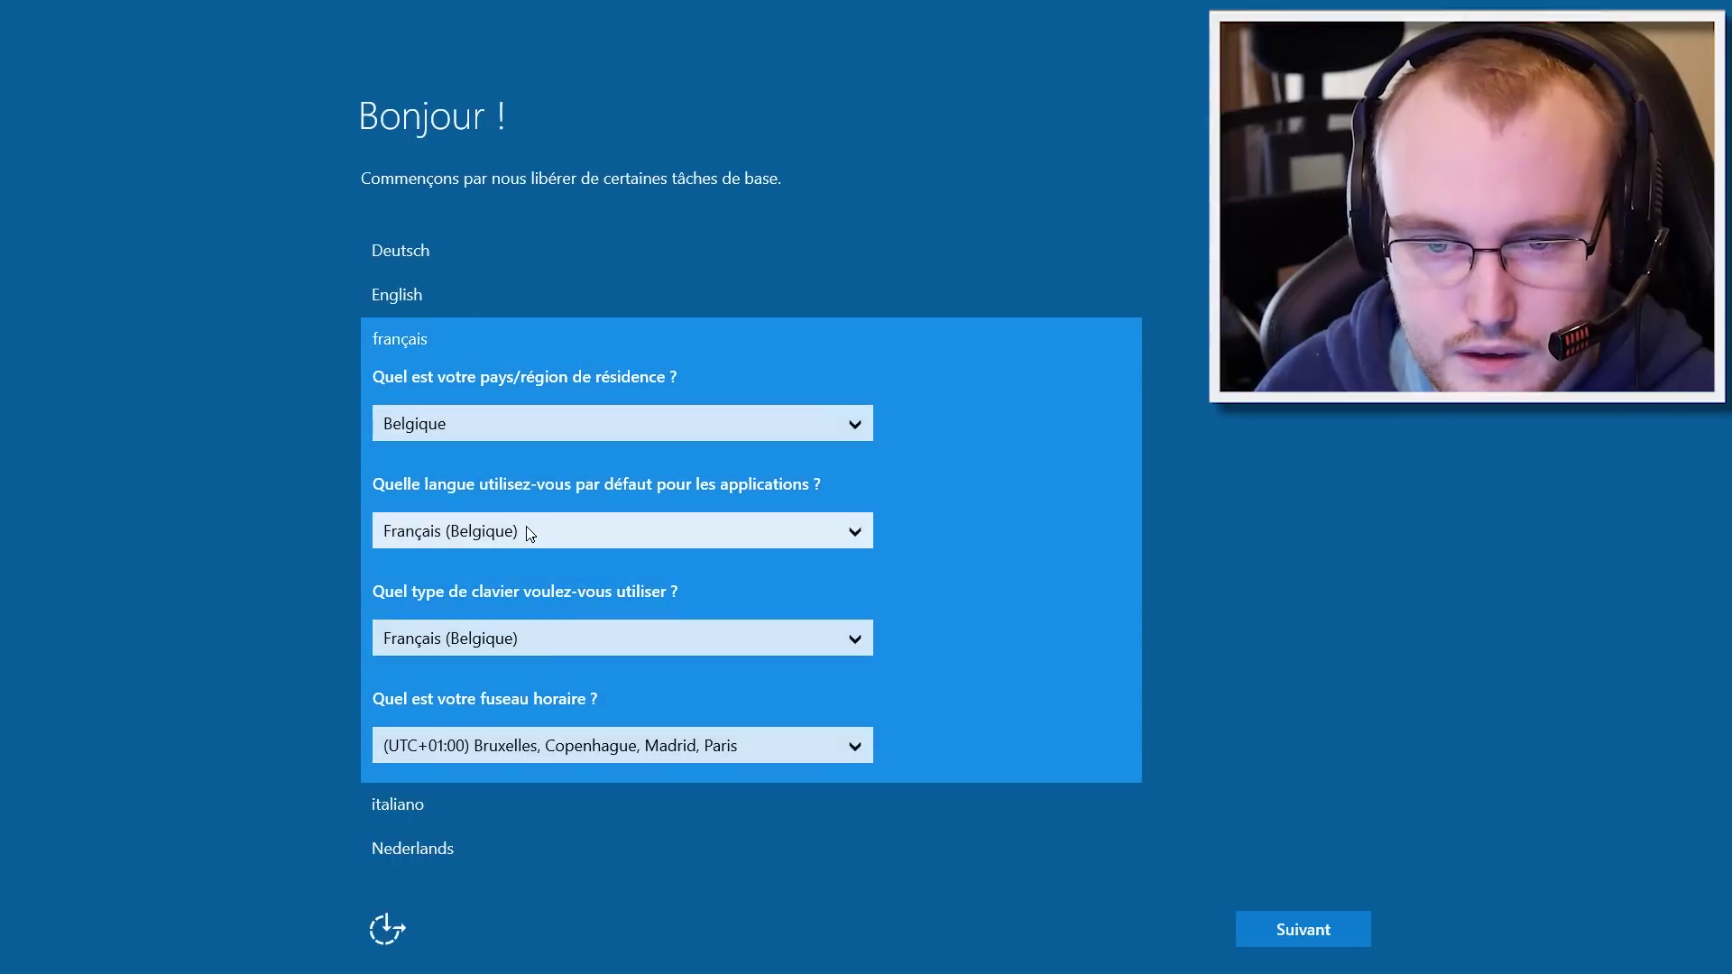
Step: Keep Français (Belgique) as the app language and set the keyboard layout to Français
{"action": "left_click", "coordinate": [529, 533]}
{"action": "left_click", "coordinate": [530, 532]}
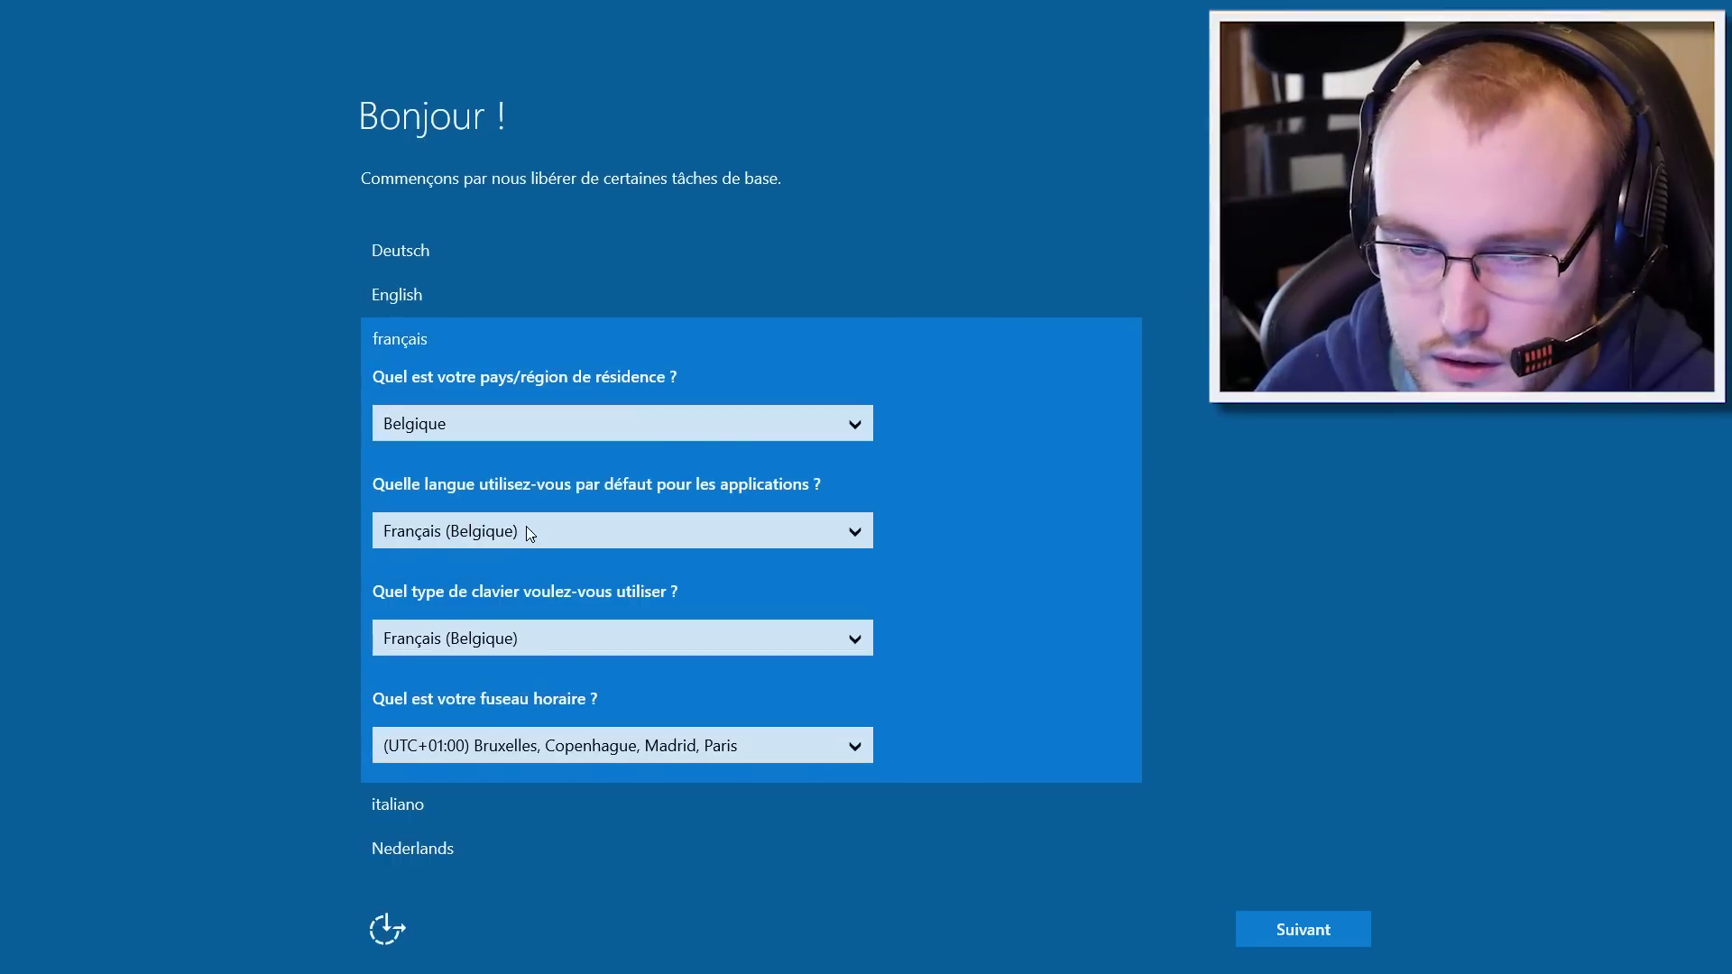
{"action": "left_click", "coordinate": [529, 532]}
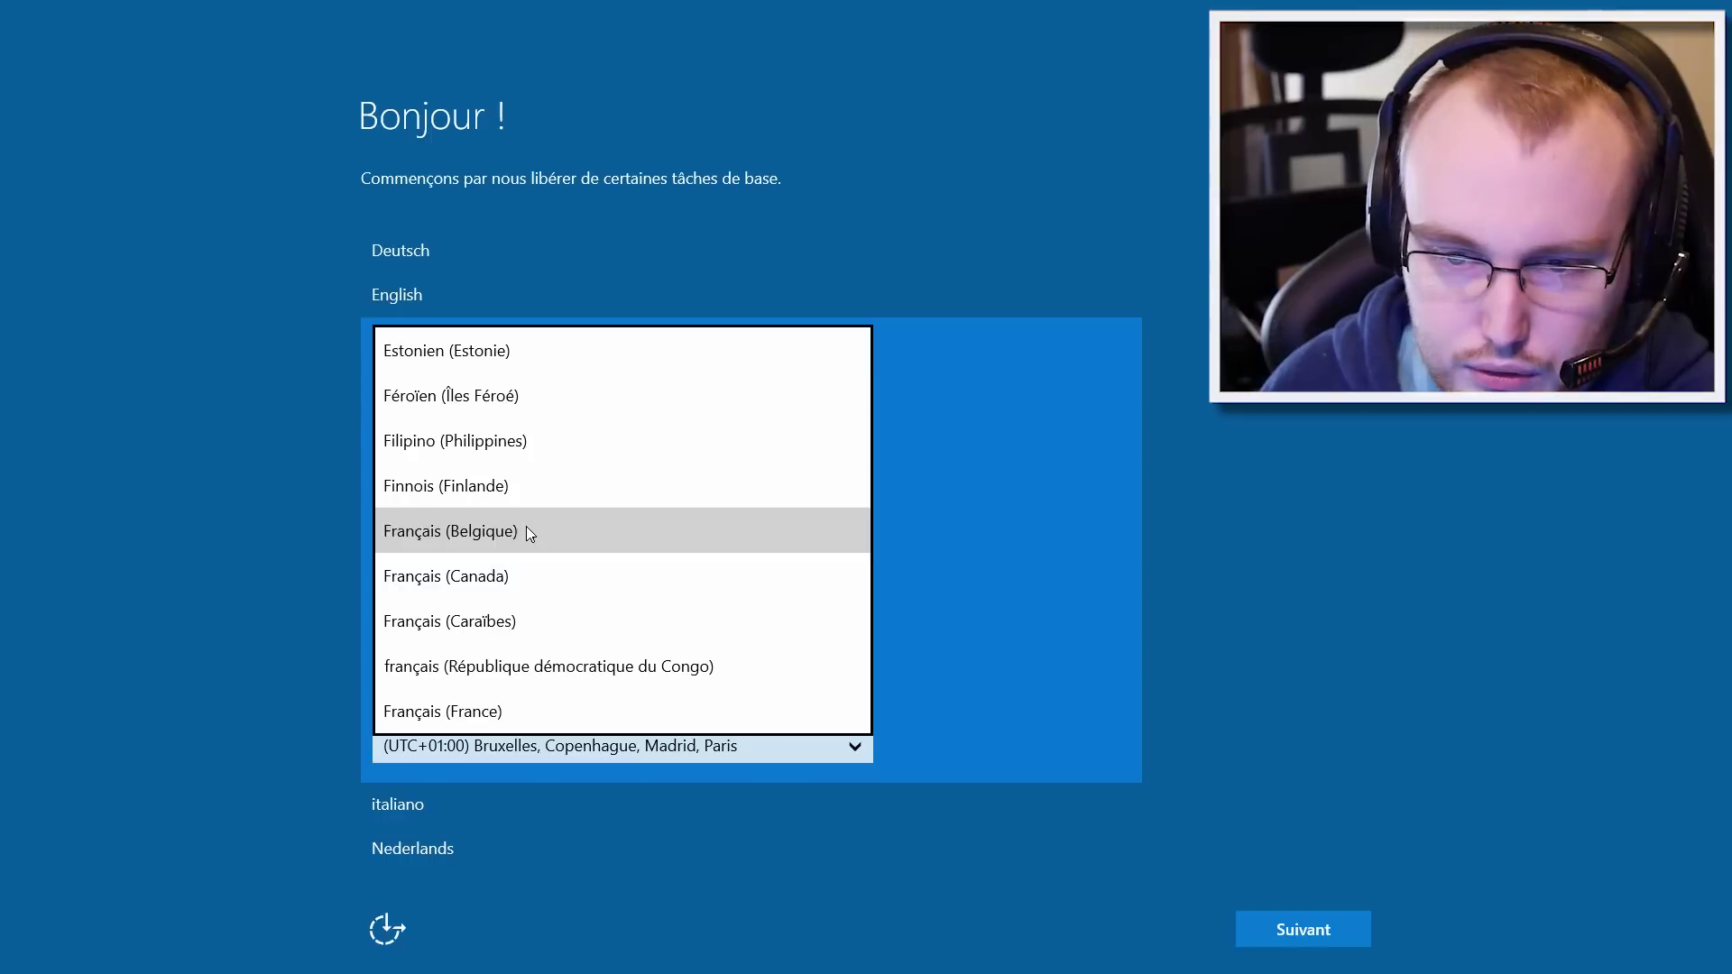
{"action": "left_click", "coordinate": [530, 532]}
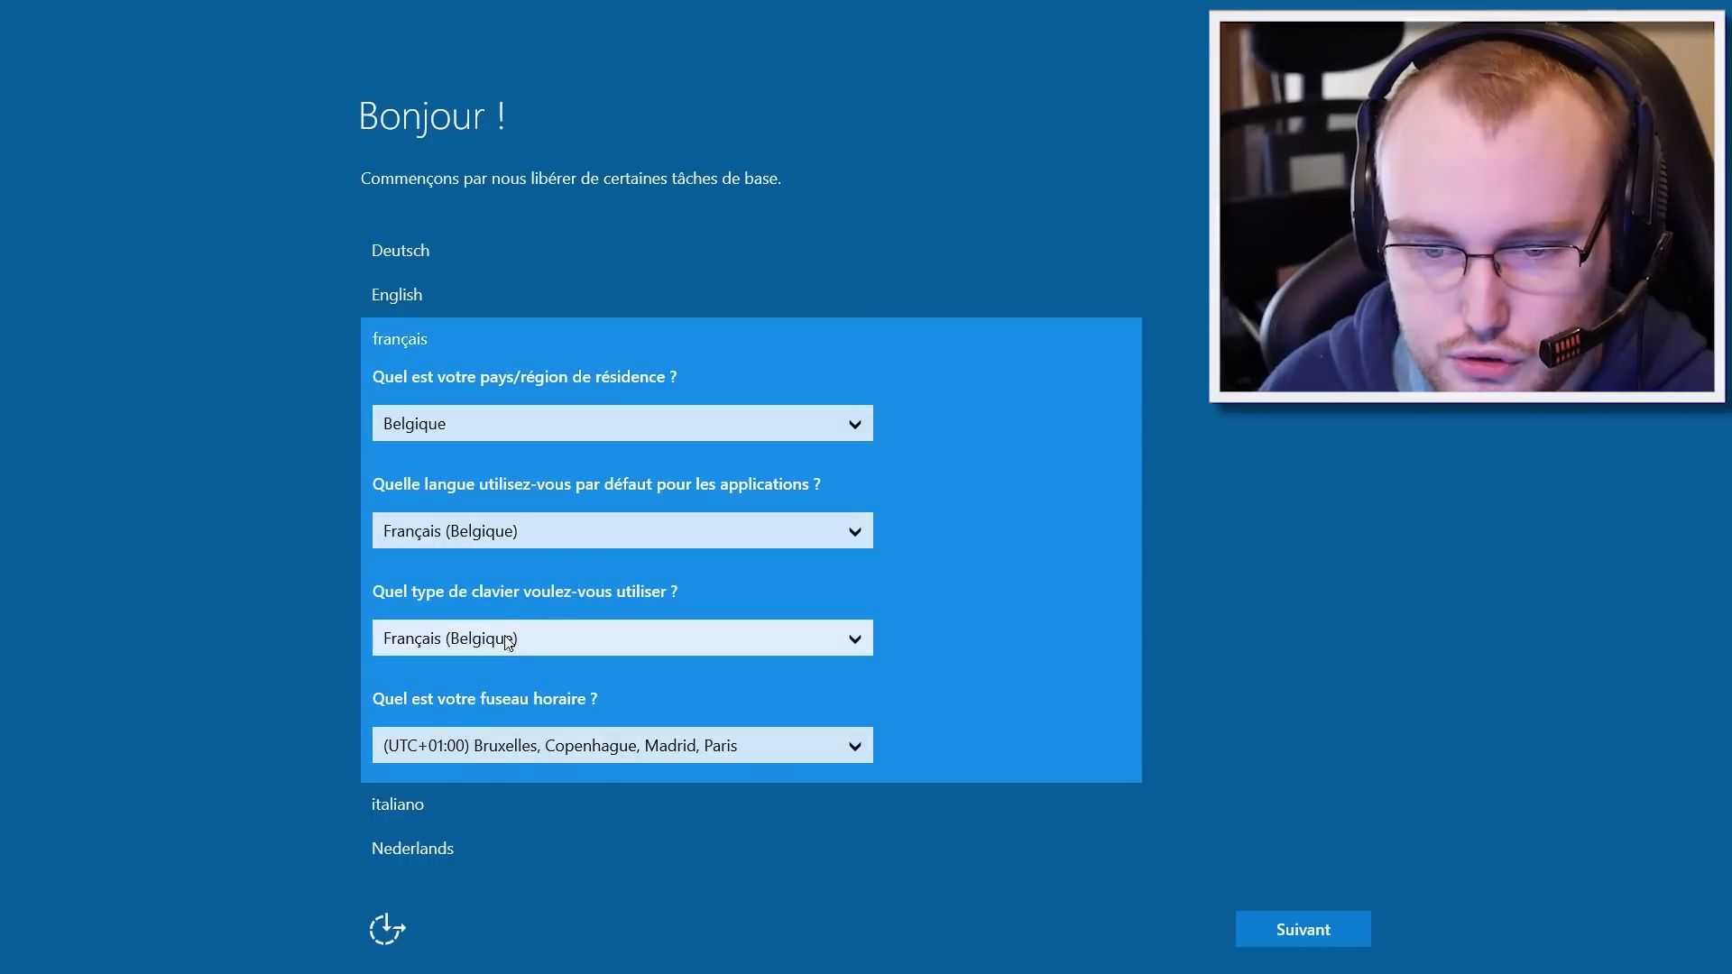
{"action": "left_click", "coordinate": [464, 643]}
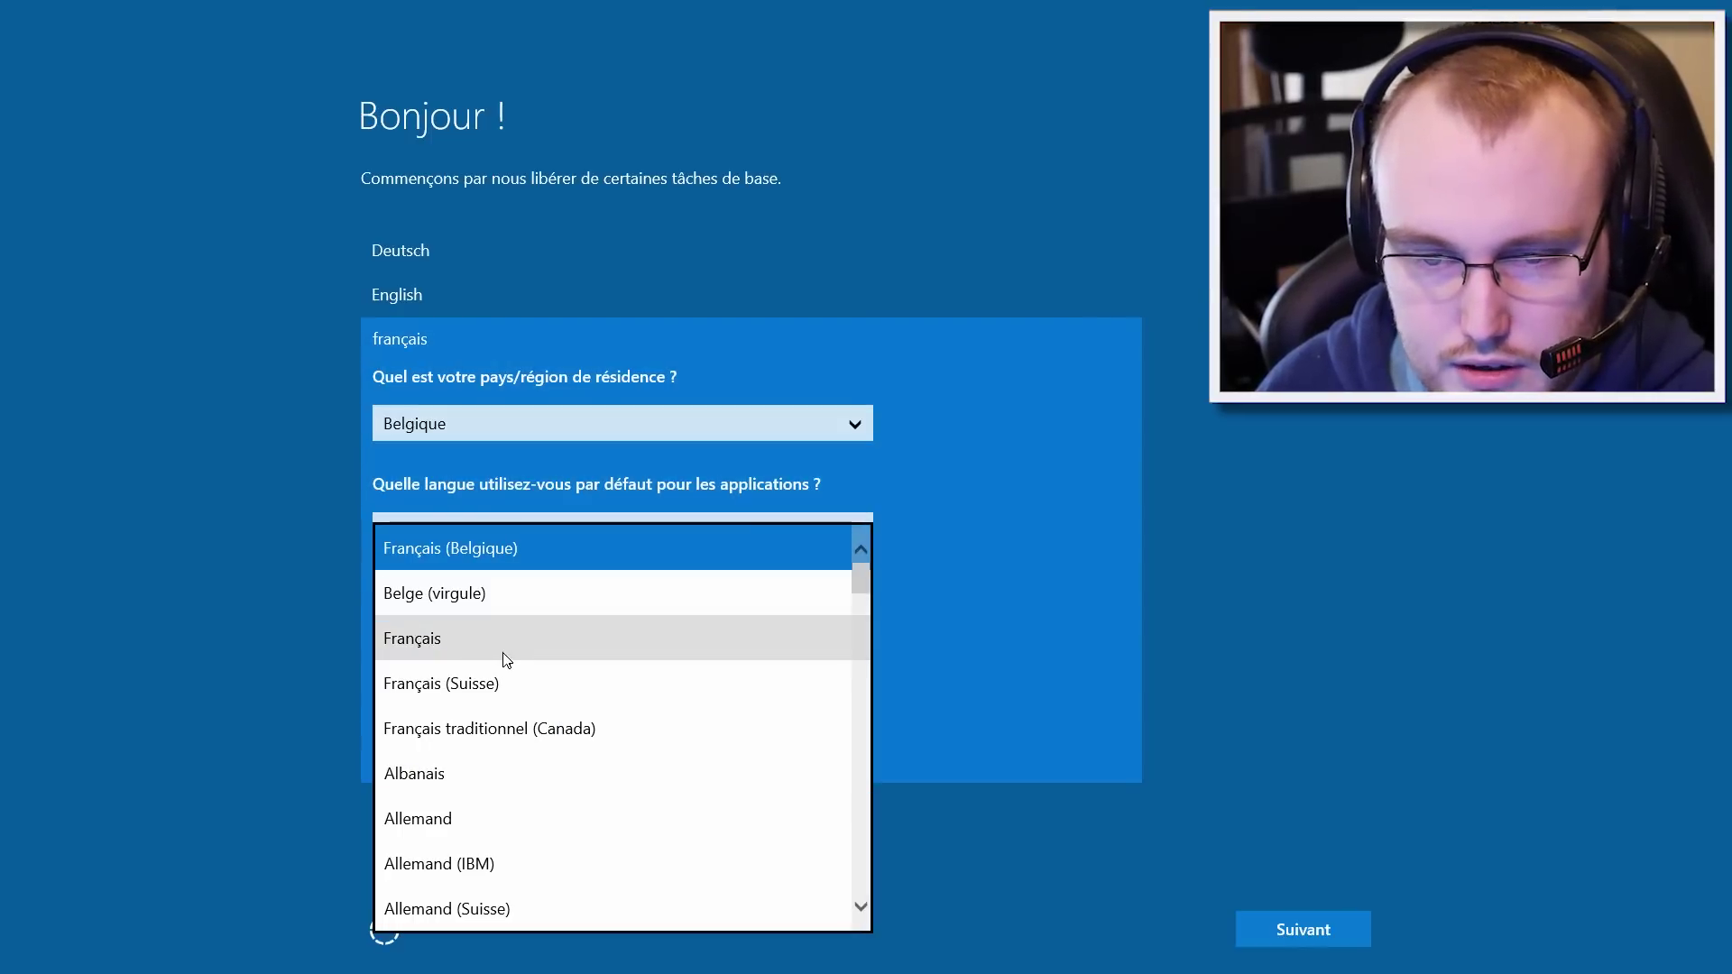
{"action": "left_click", "coordinate": [478, 643]}
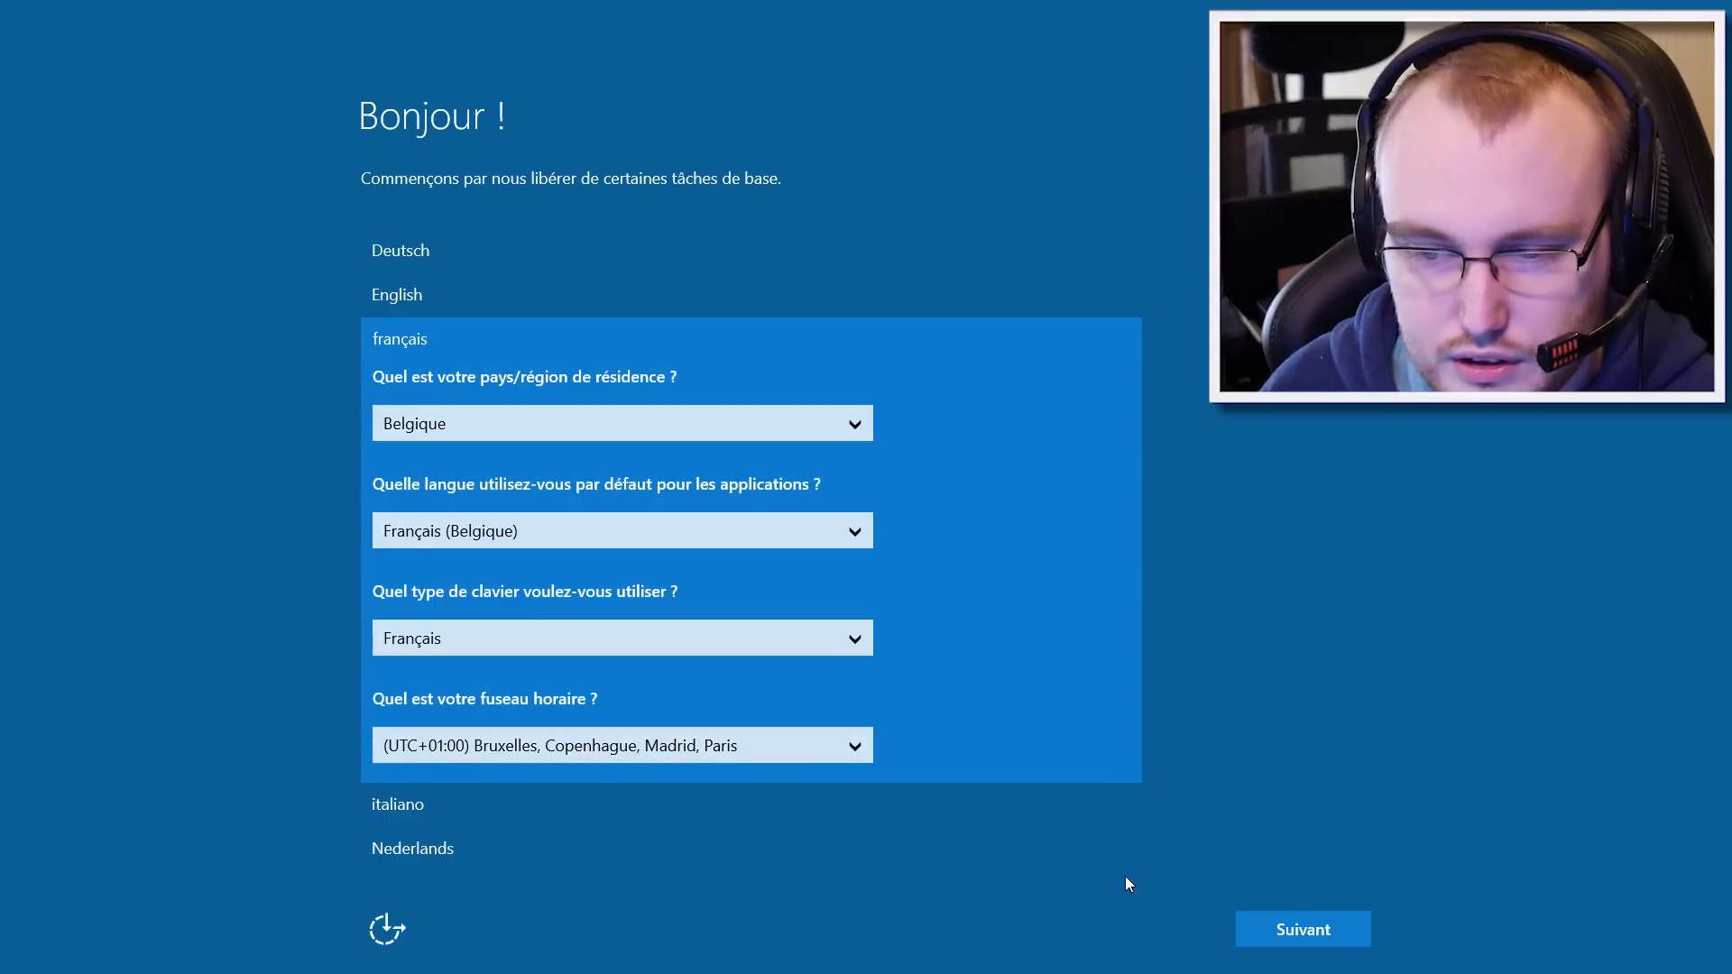
Step: Apply the regional choices and read the licence terms down to the Intel Security section
{"action": "left_click", "coordinate": [1313, 931]}
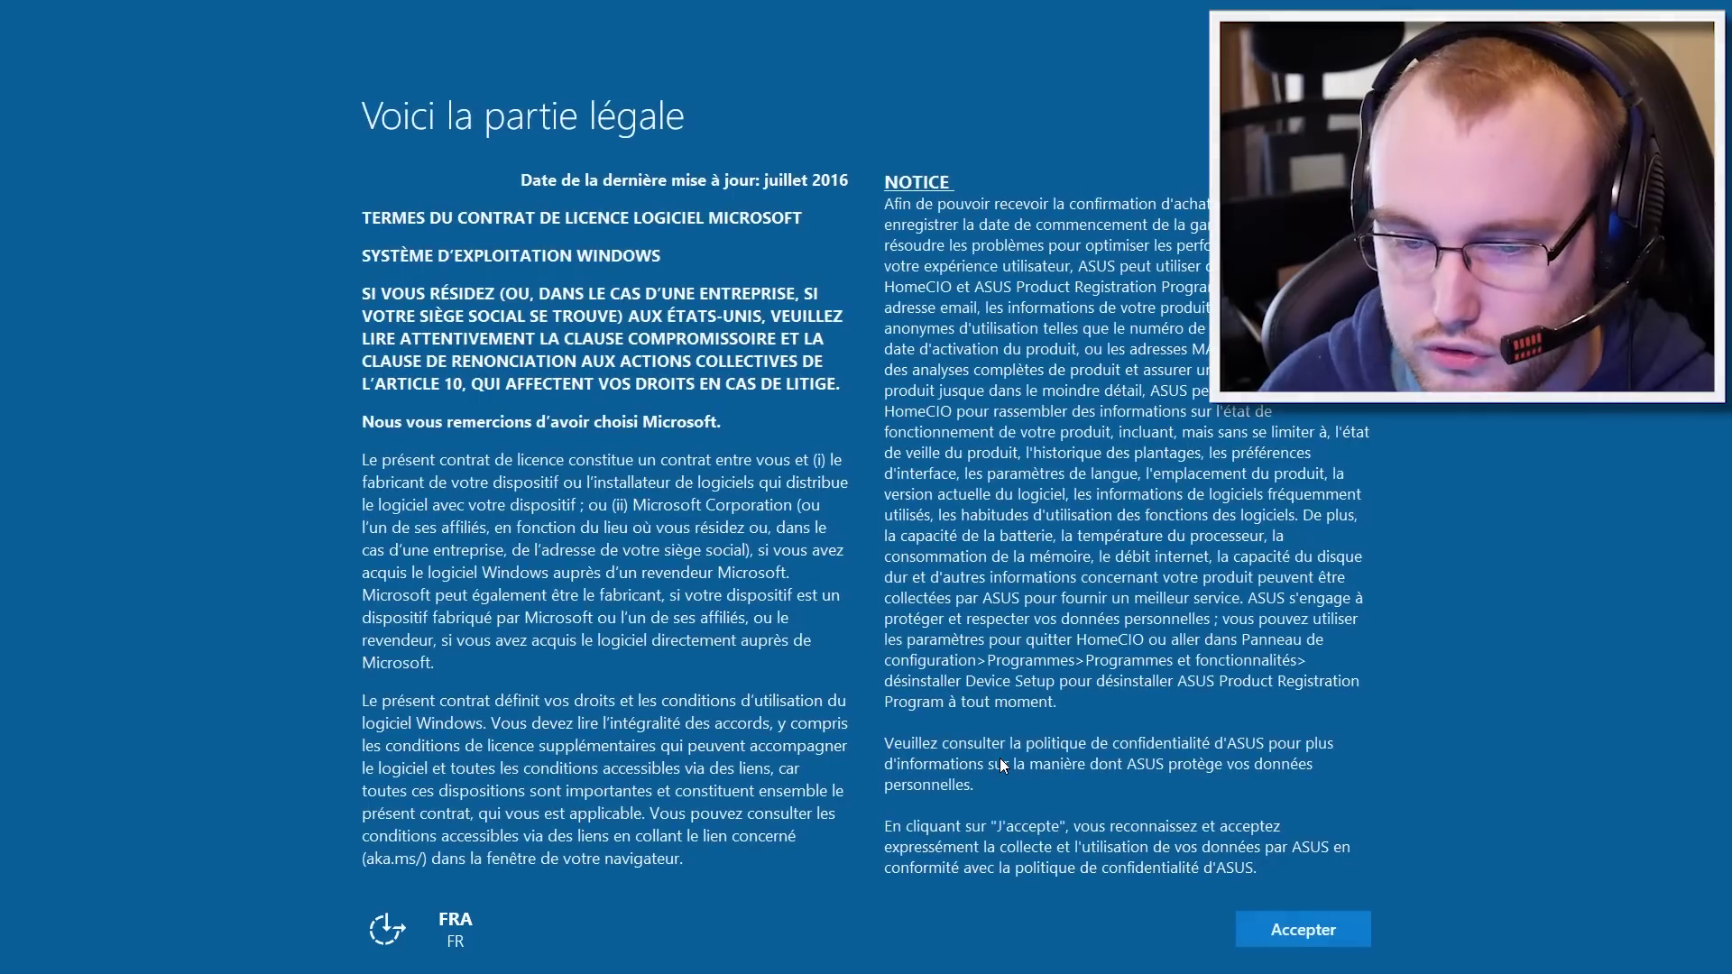
{"action": "scroll", "coordinate": [1113, 747], "scroll_direction": "down", "scroll_amount": 10}
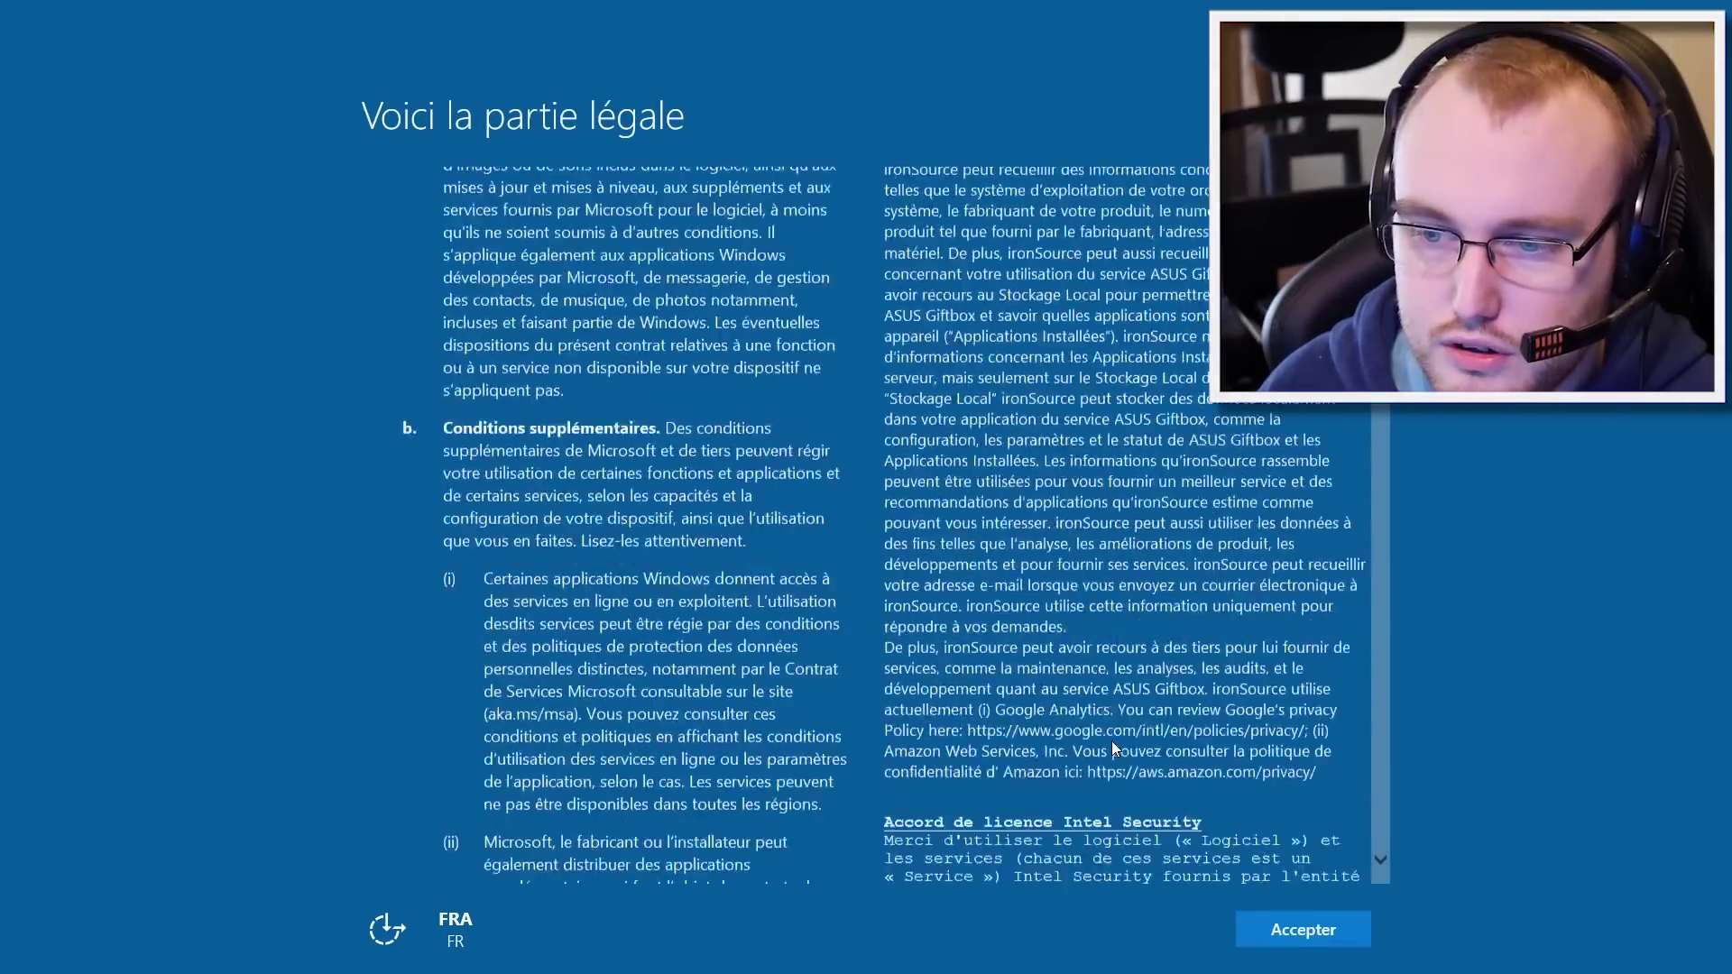
{"action": "scroll", "coordinate": [1123, 753], "scroll_direction": "down", "scroll_amount": 15}
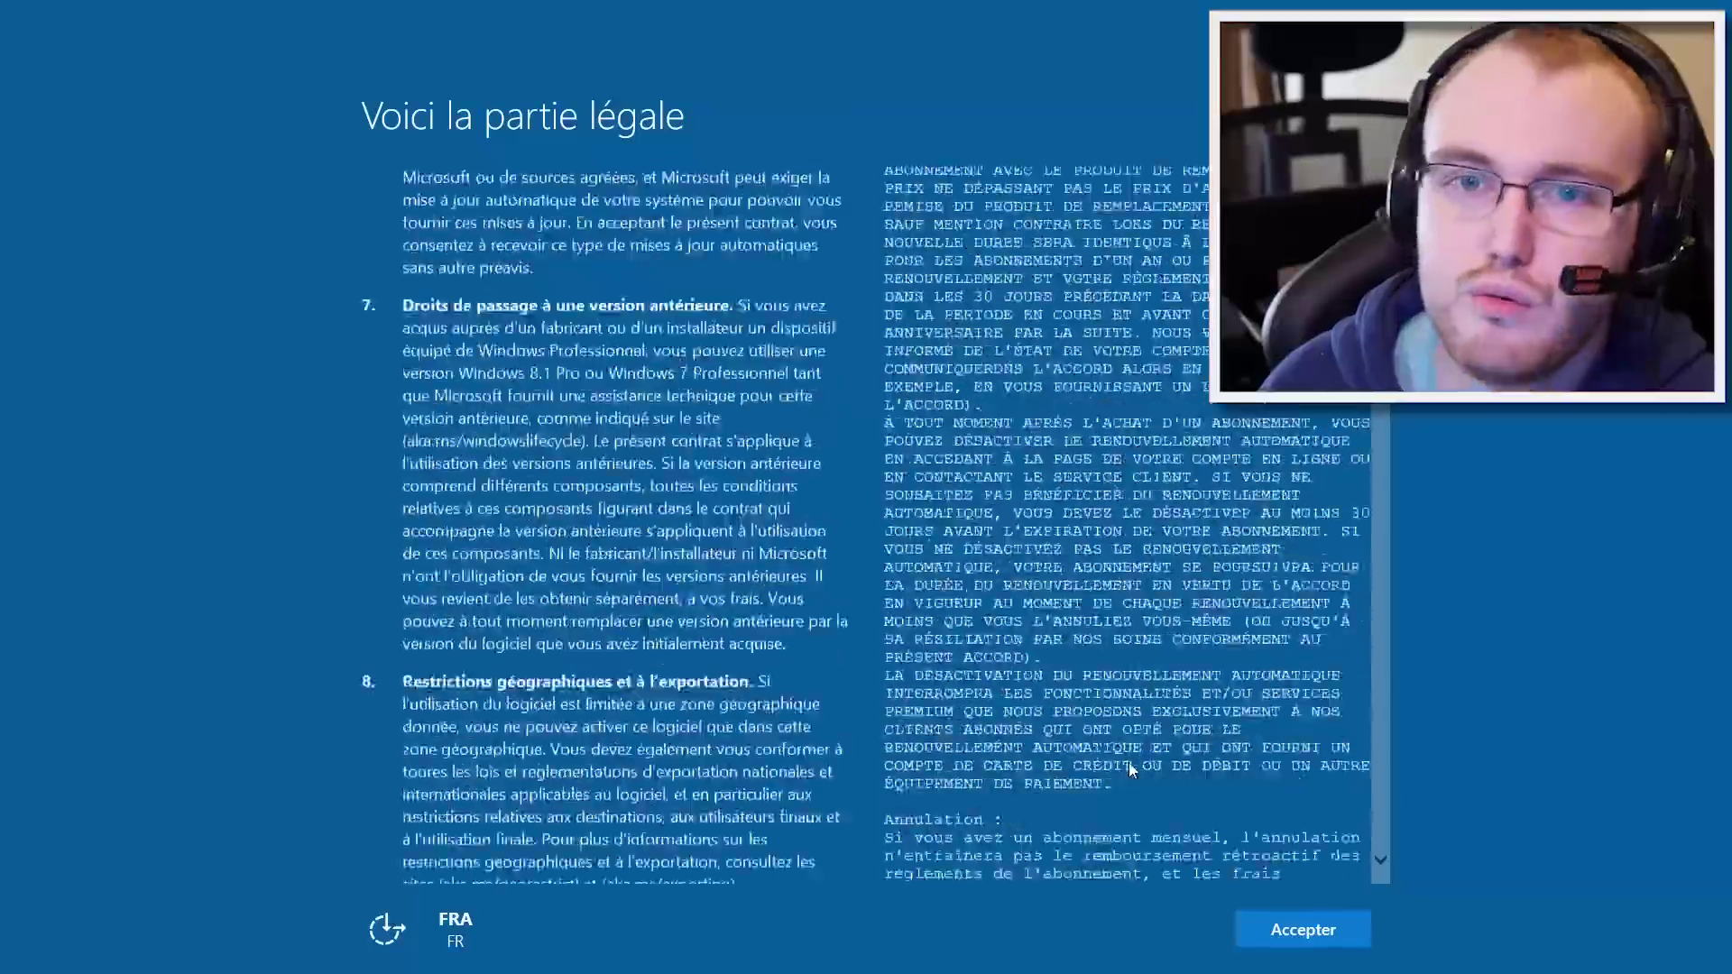
{"action": "scroll", "coordinate": [1131, 761], "scroll_direction": "down", "scroll_amount": 15}
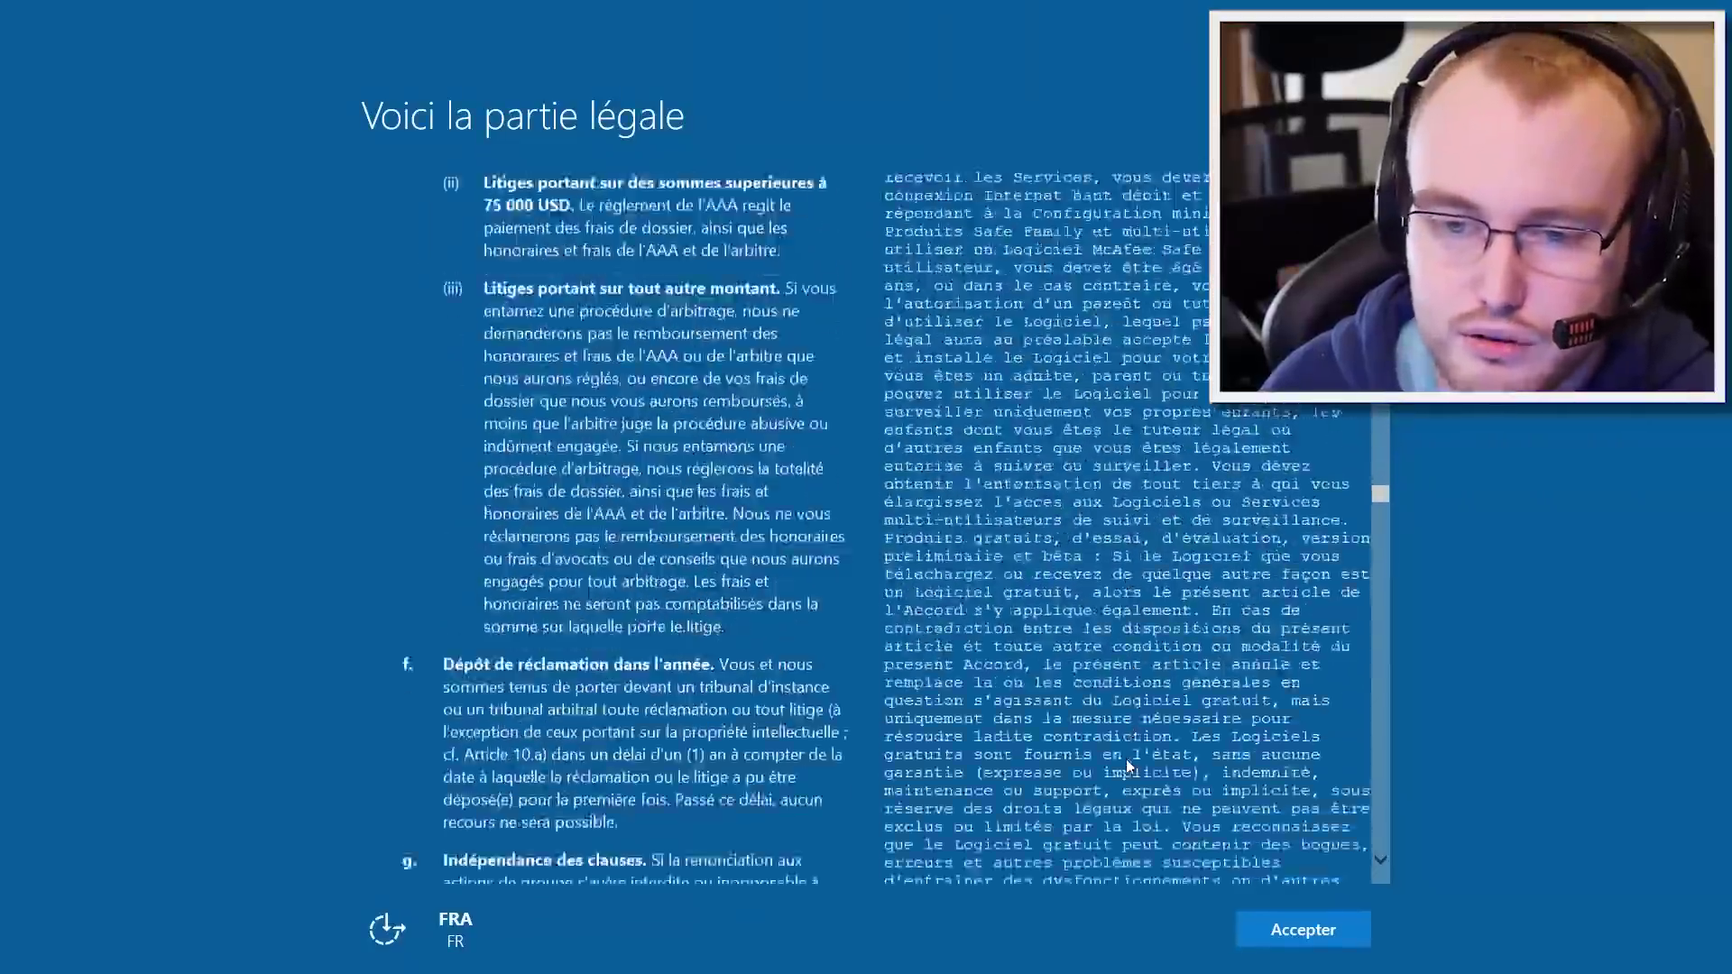
{"action": "scroll", "coordinate": [1126, 763], "scroll_direction": "down", "scroll_amount": 15}
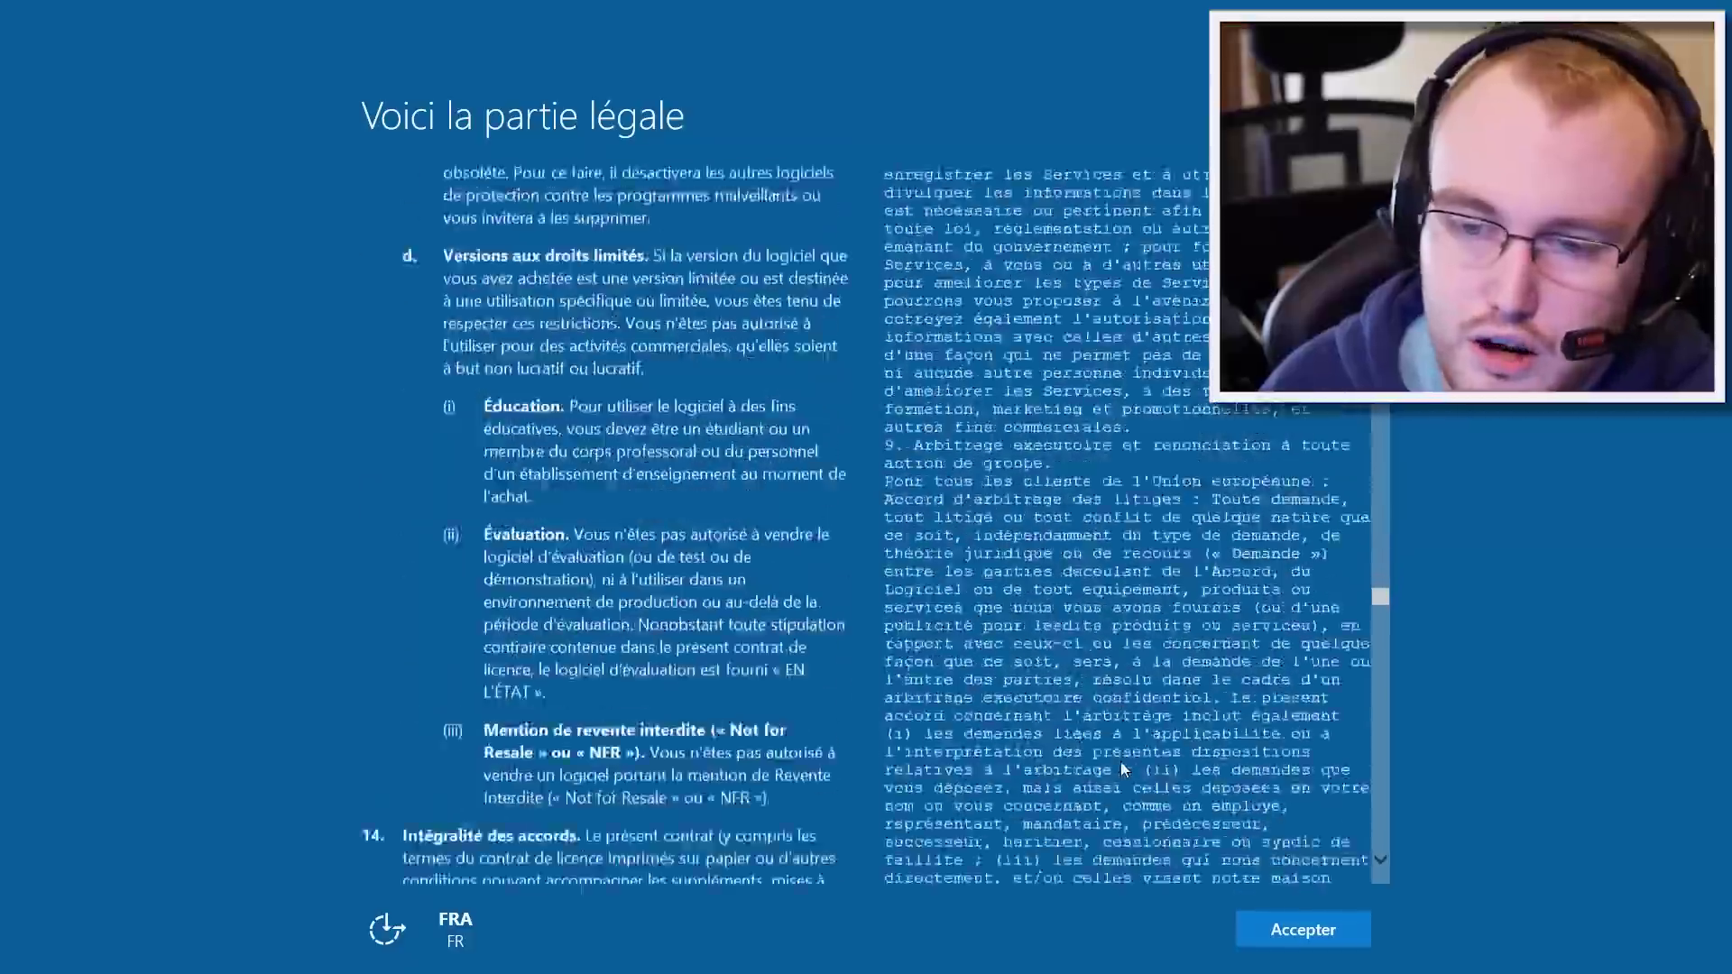
{"action": "scroll", "coordinate": [1121, 768], "scroll_direction": "down", "scroll_amount": 15}
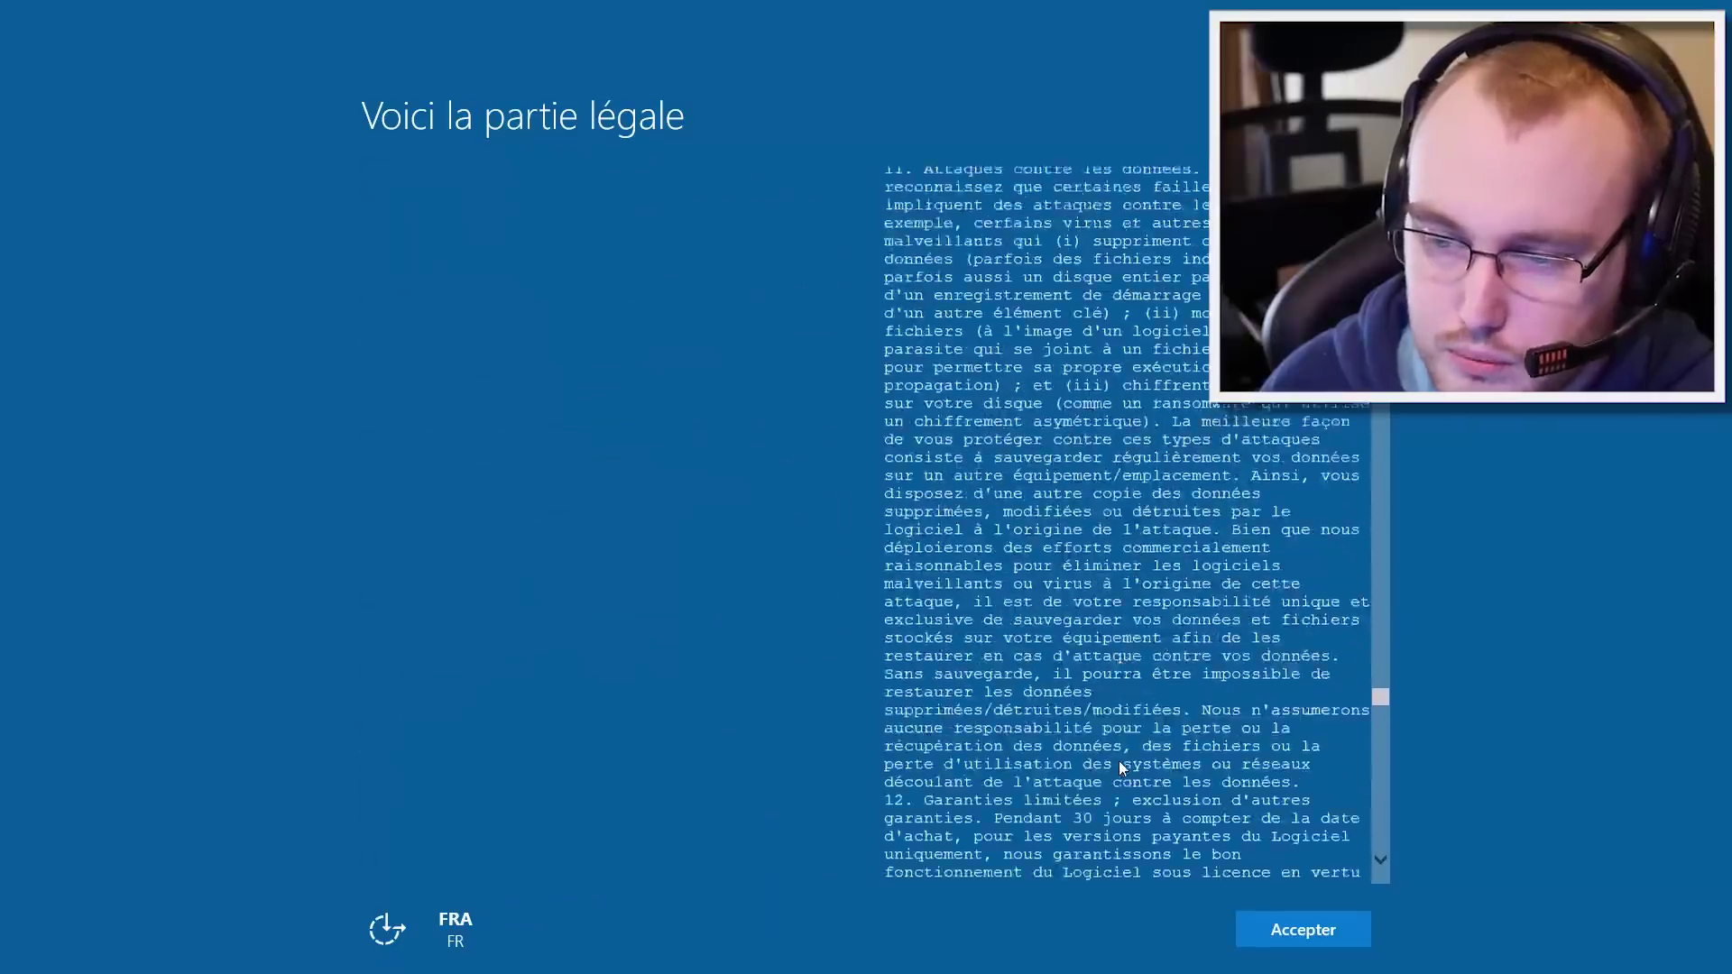
{"action": "scroll", "coordinate": [1121, 770], "scroll_direction": "down", "scroll_amount": 15}
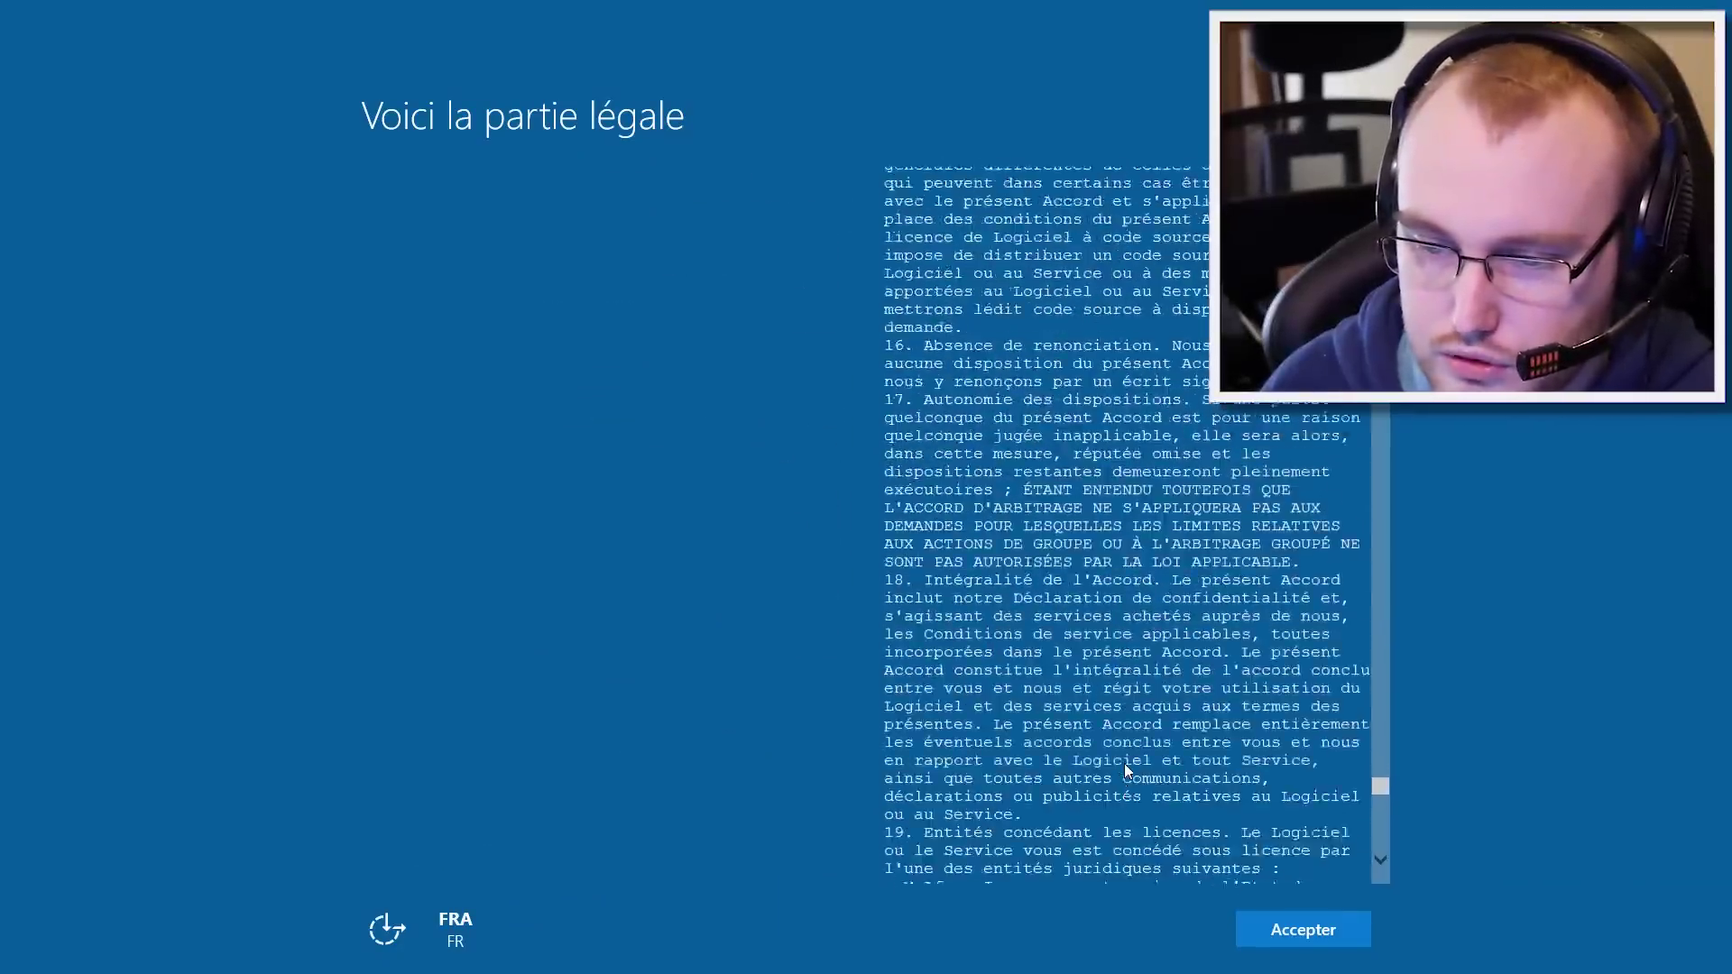
{"action": "scroll", "coordinate": [1125, 765], "scroll_direction": "down", "scroll_amount": 10}
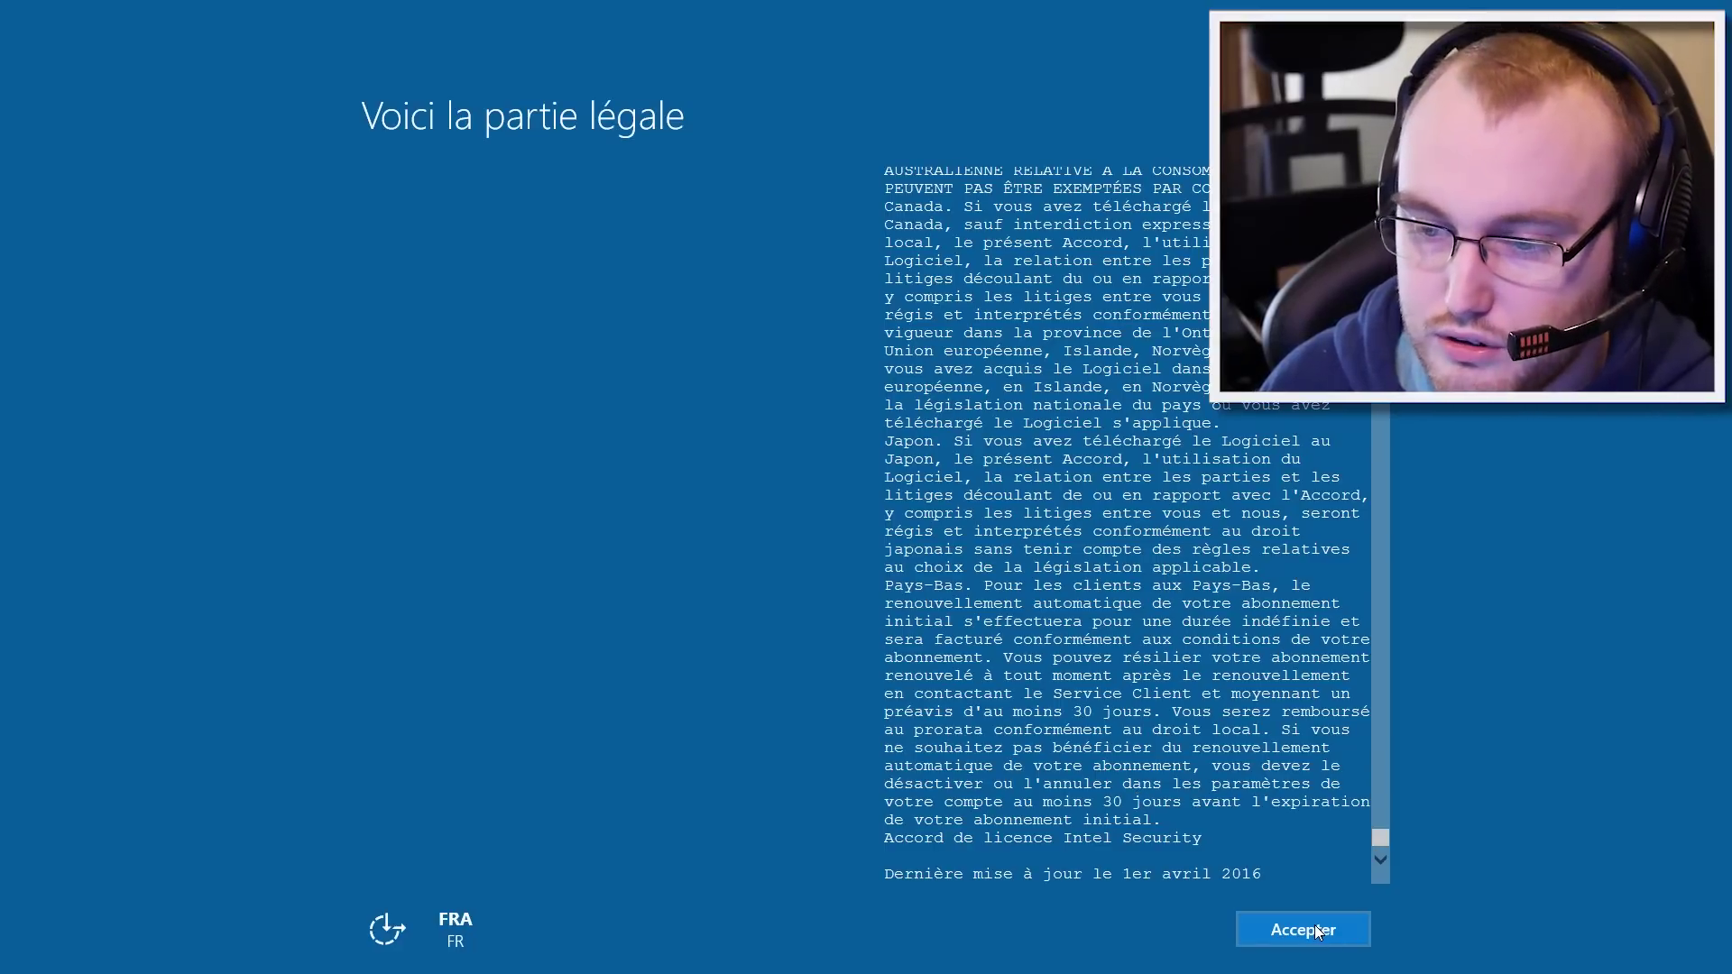
Step: Accept the licence and connect to the TP-LINK_96CE12 Wi-Fi network with its security key
{"action": "left_click", "coordinate": [1313, 924]}
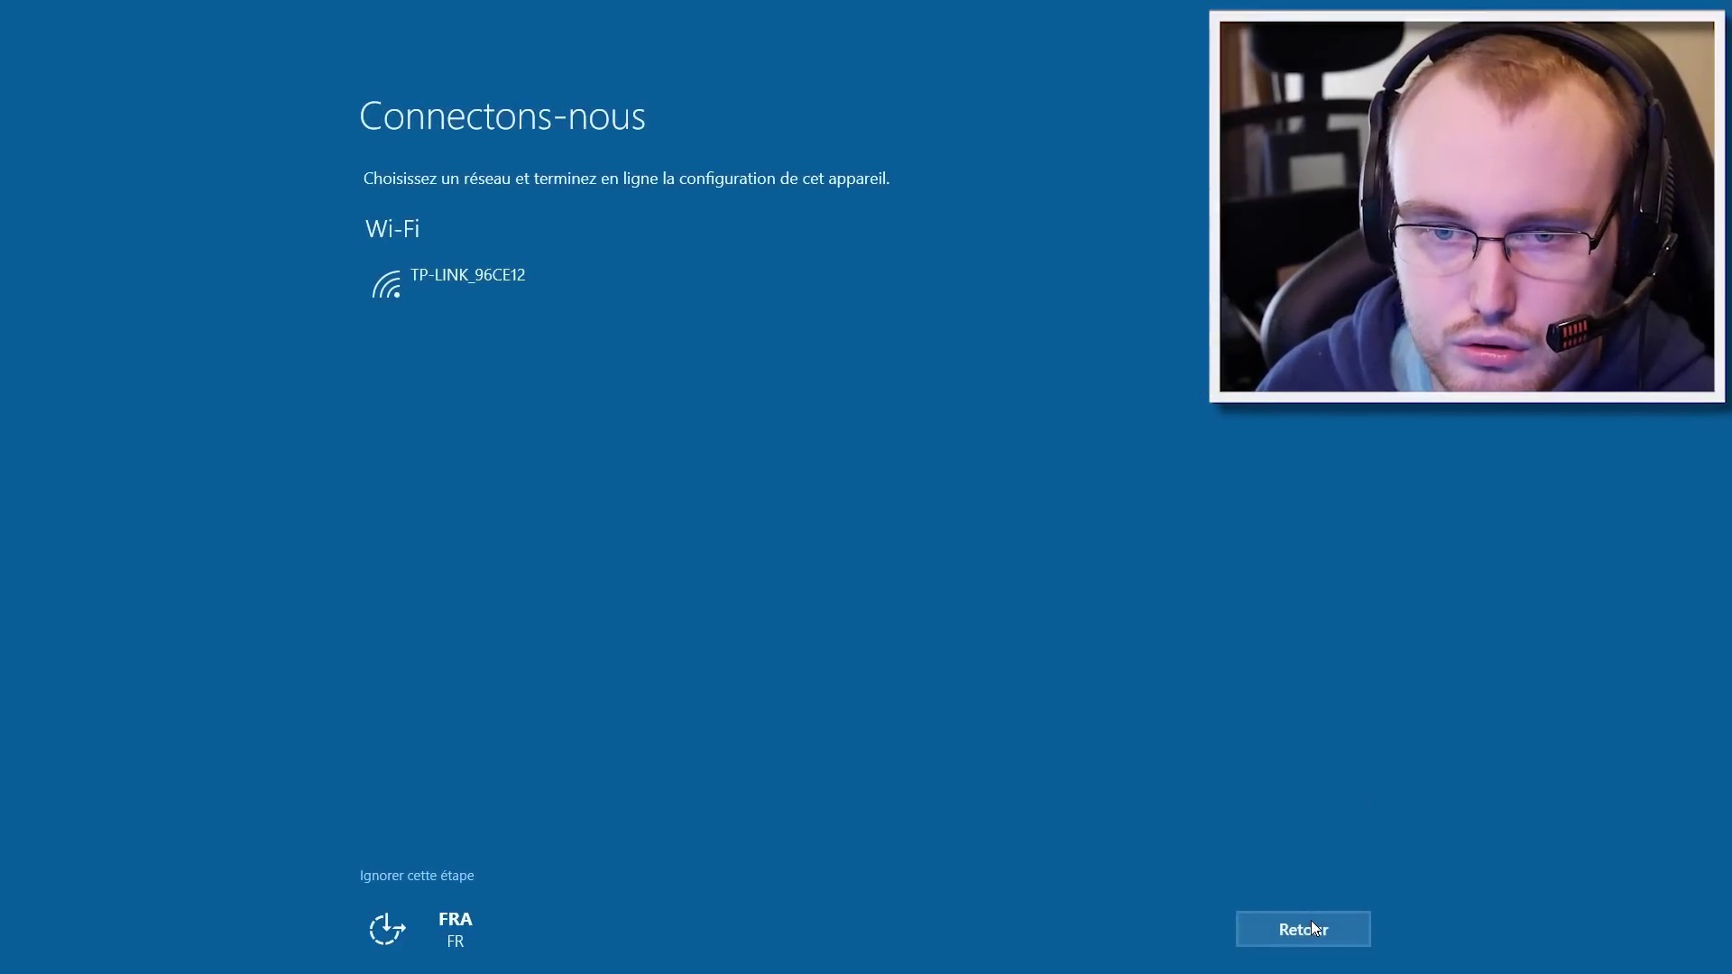
{"action": "left_click", "coordinate": [459, 262]}
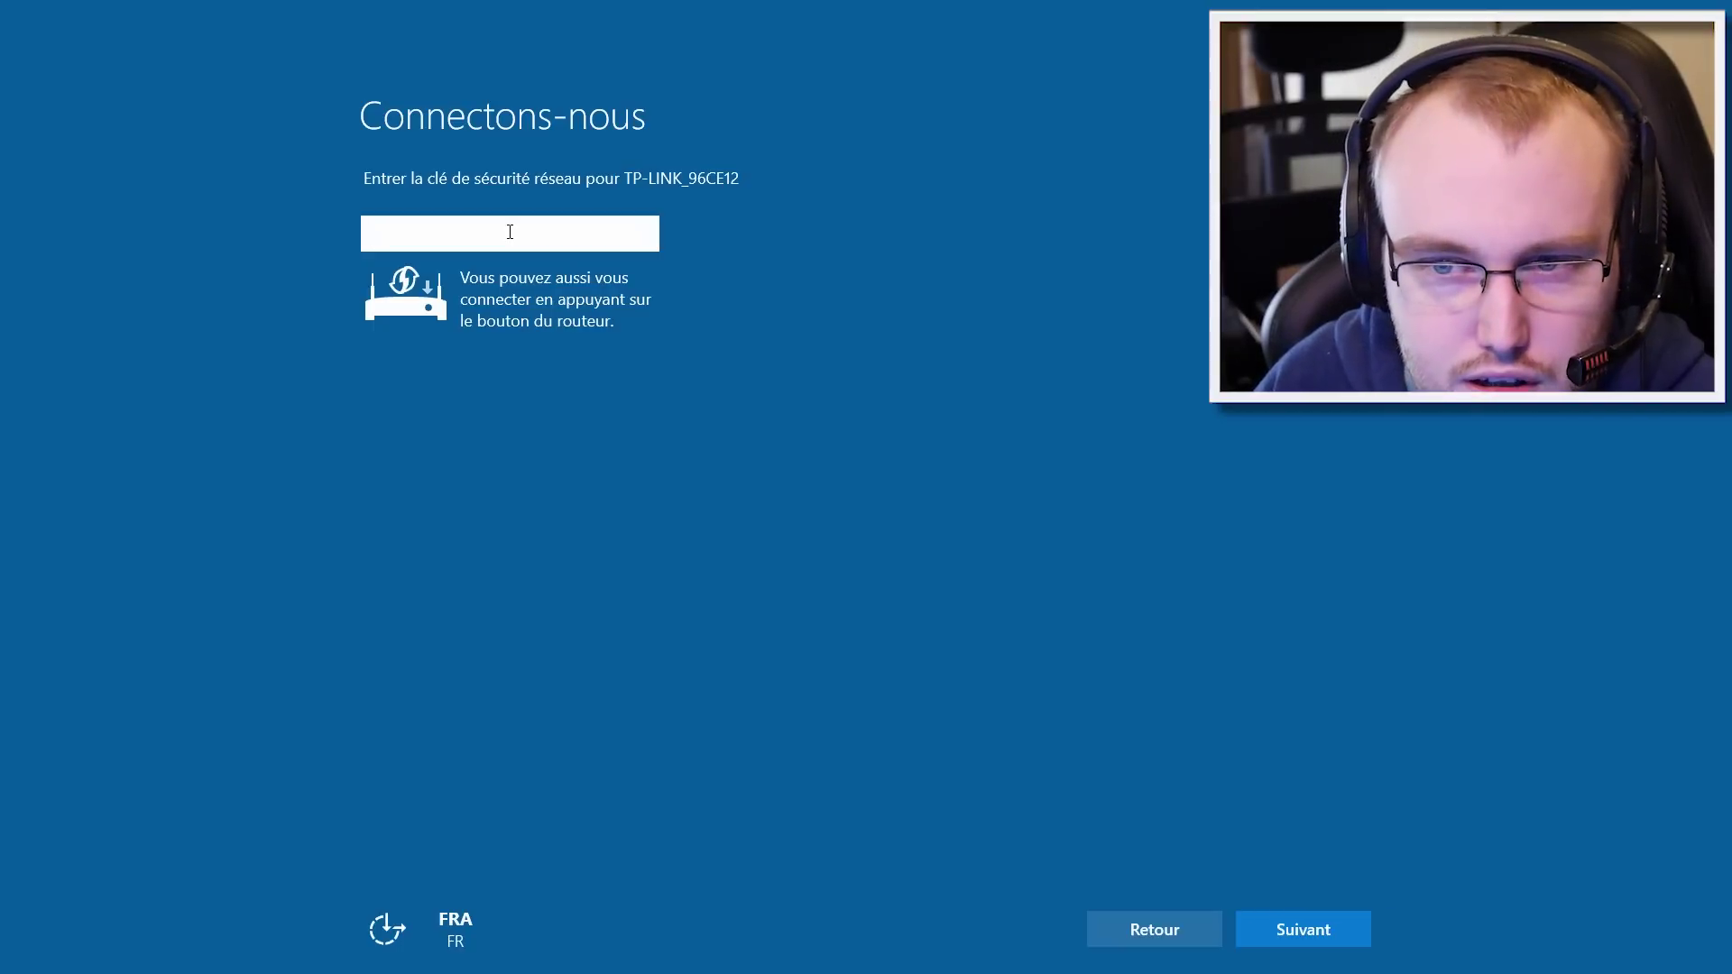
{"action": "type", "text": "•"}
{"action": "key", "text": "ctrl+v"}
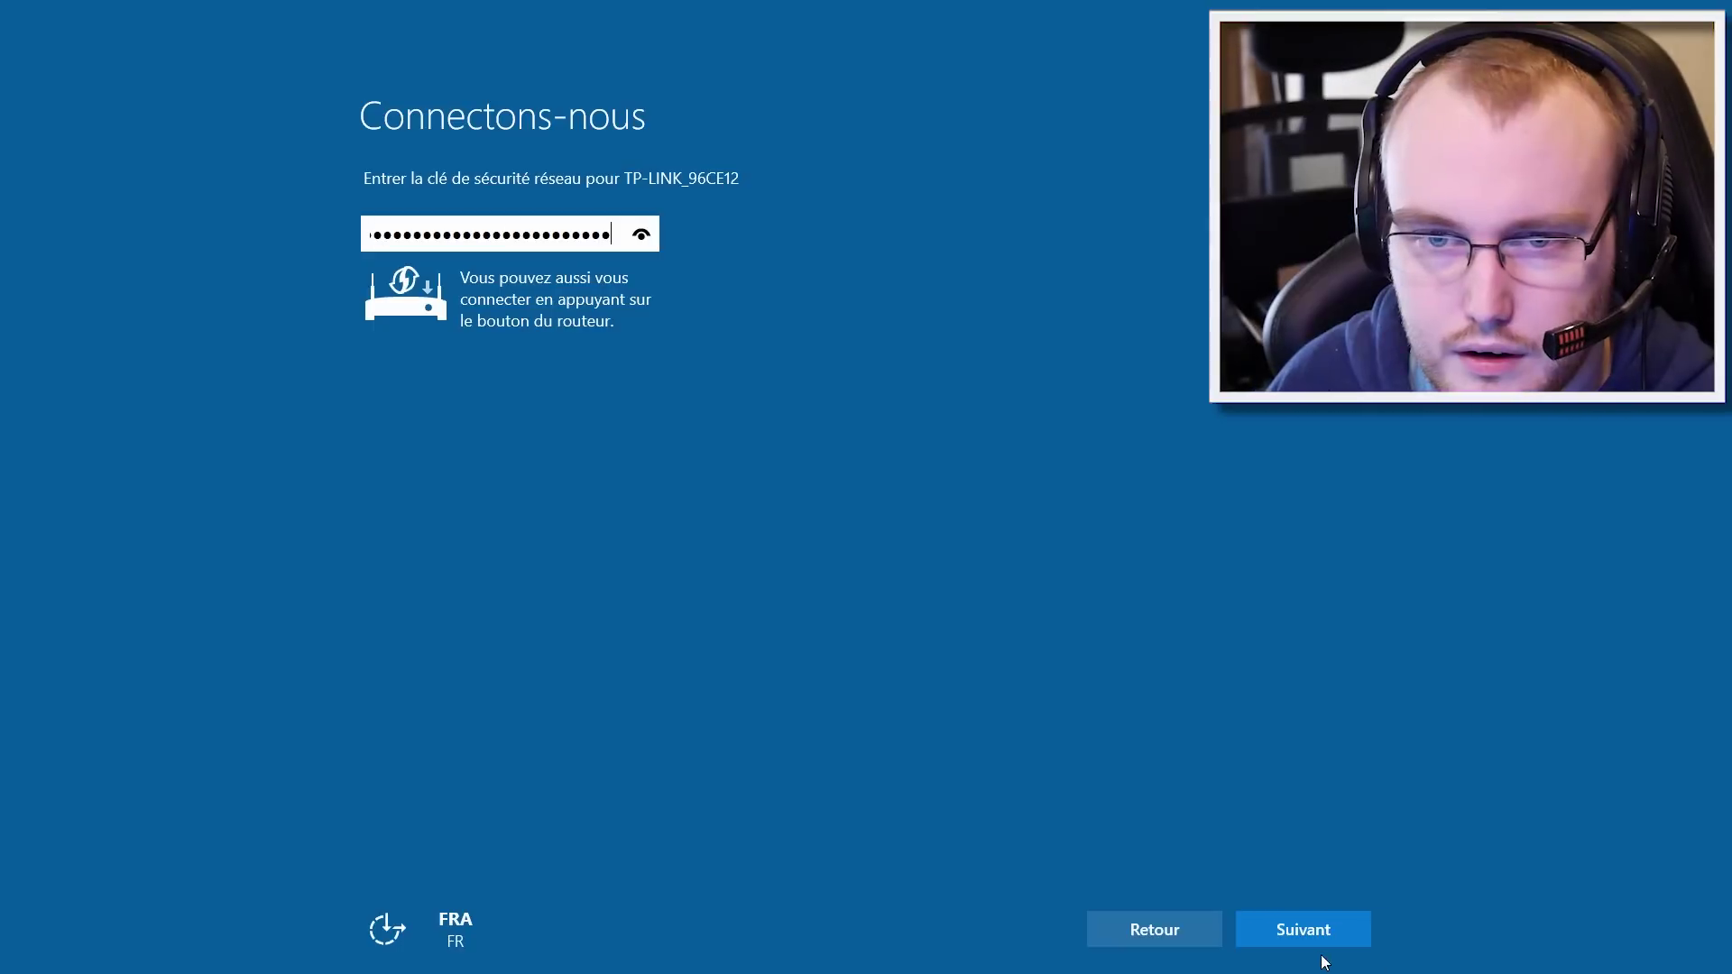
{"action": "left_click", "coordinate": [1298, 938]}
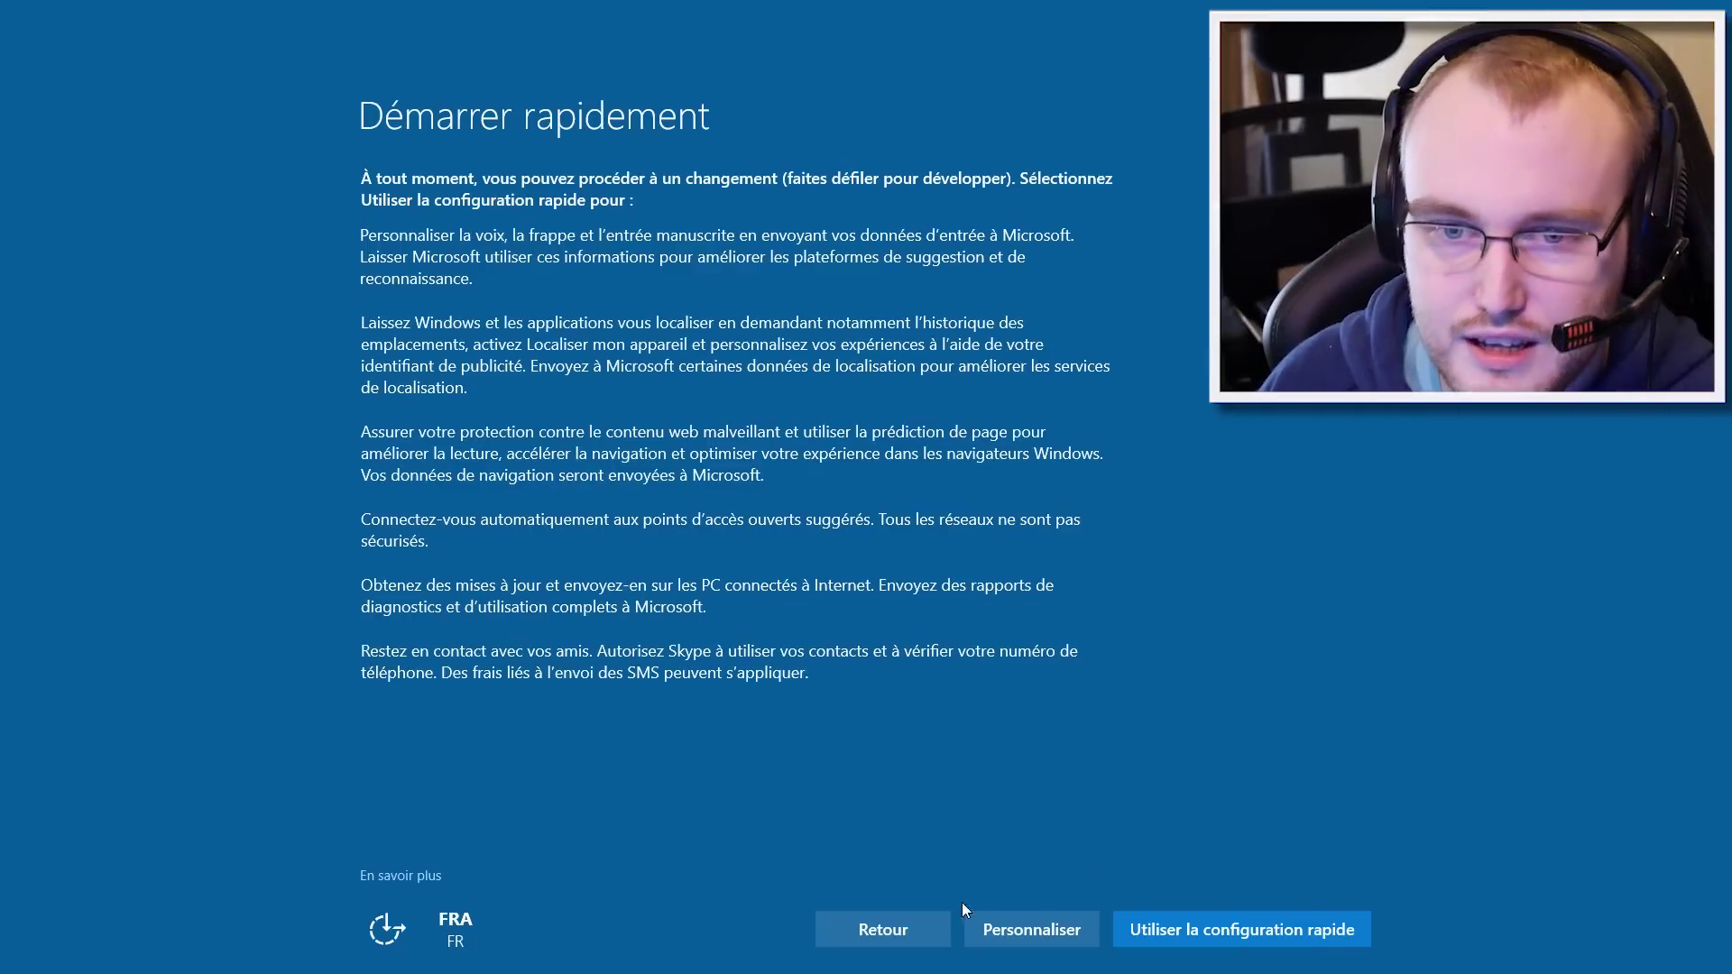
Step: Customise privacy: turn off input personalisation, typing data, advertising ID, Skype matching and location
{"action": "left_click", "coordinate": [1004, 922]}
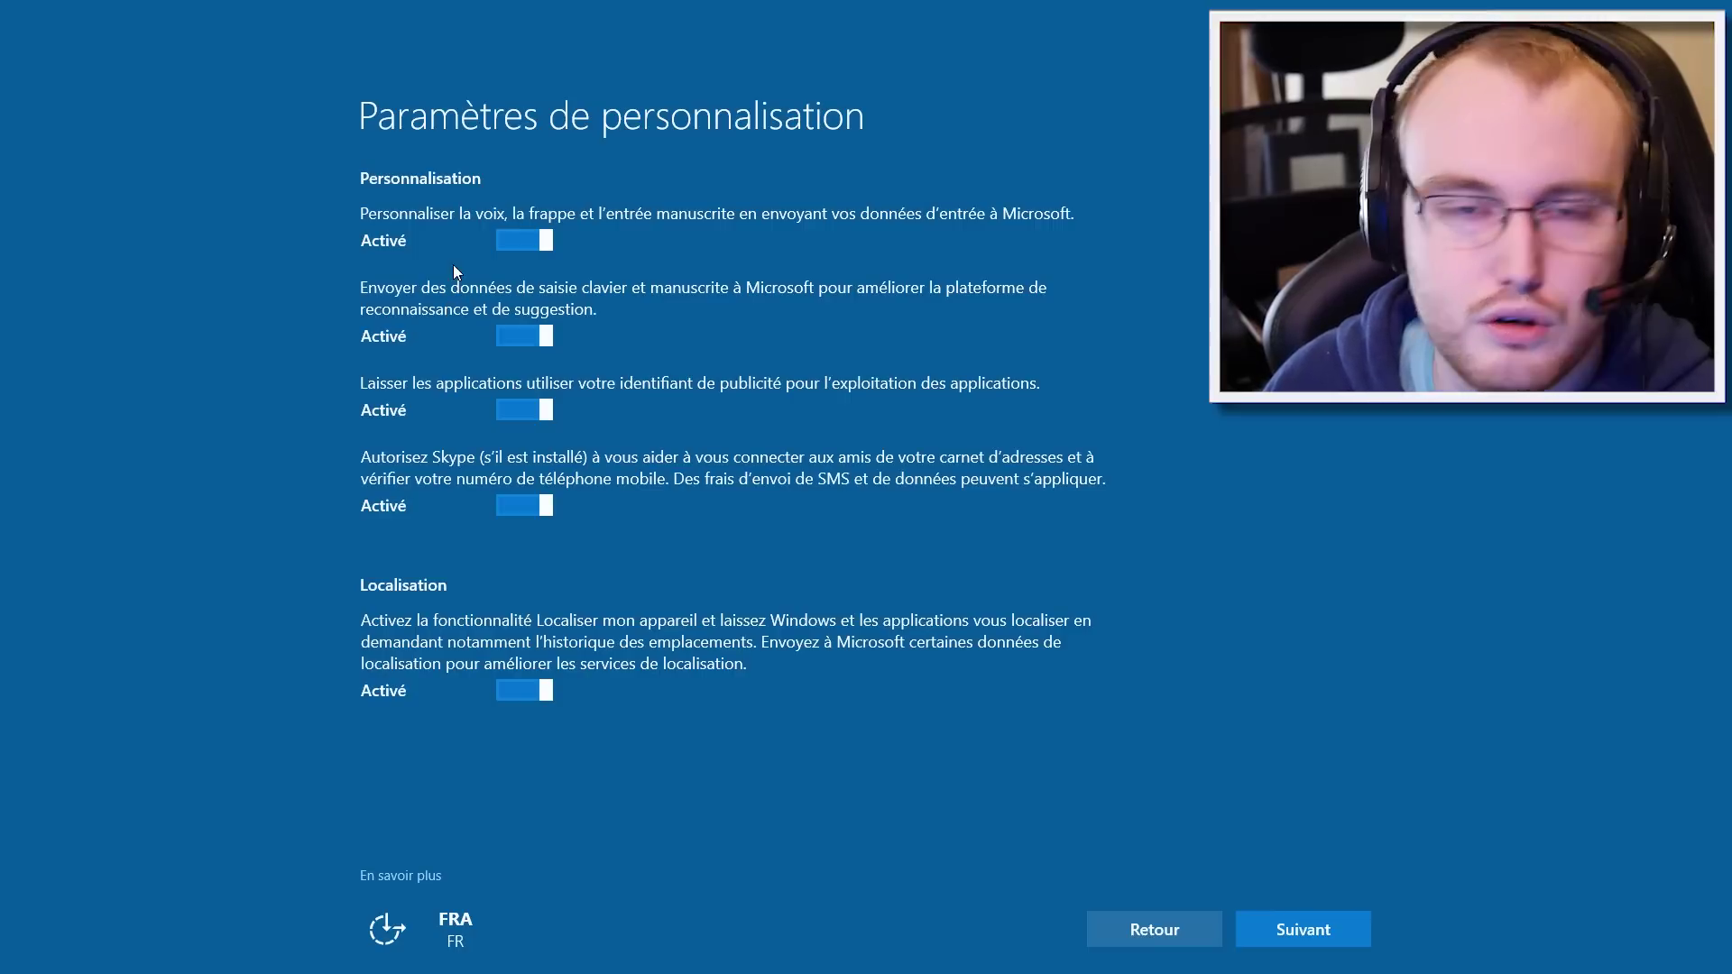
{"action": "left_click", "coordinate": [538, 240]}
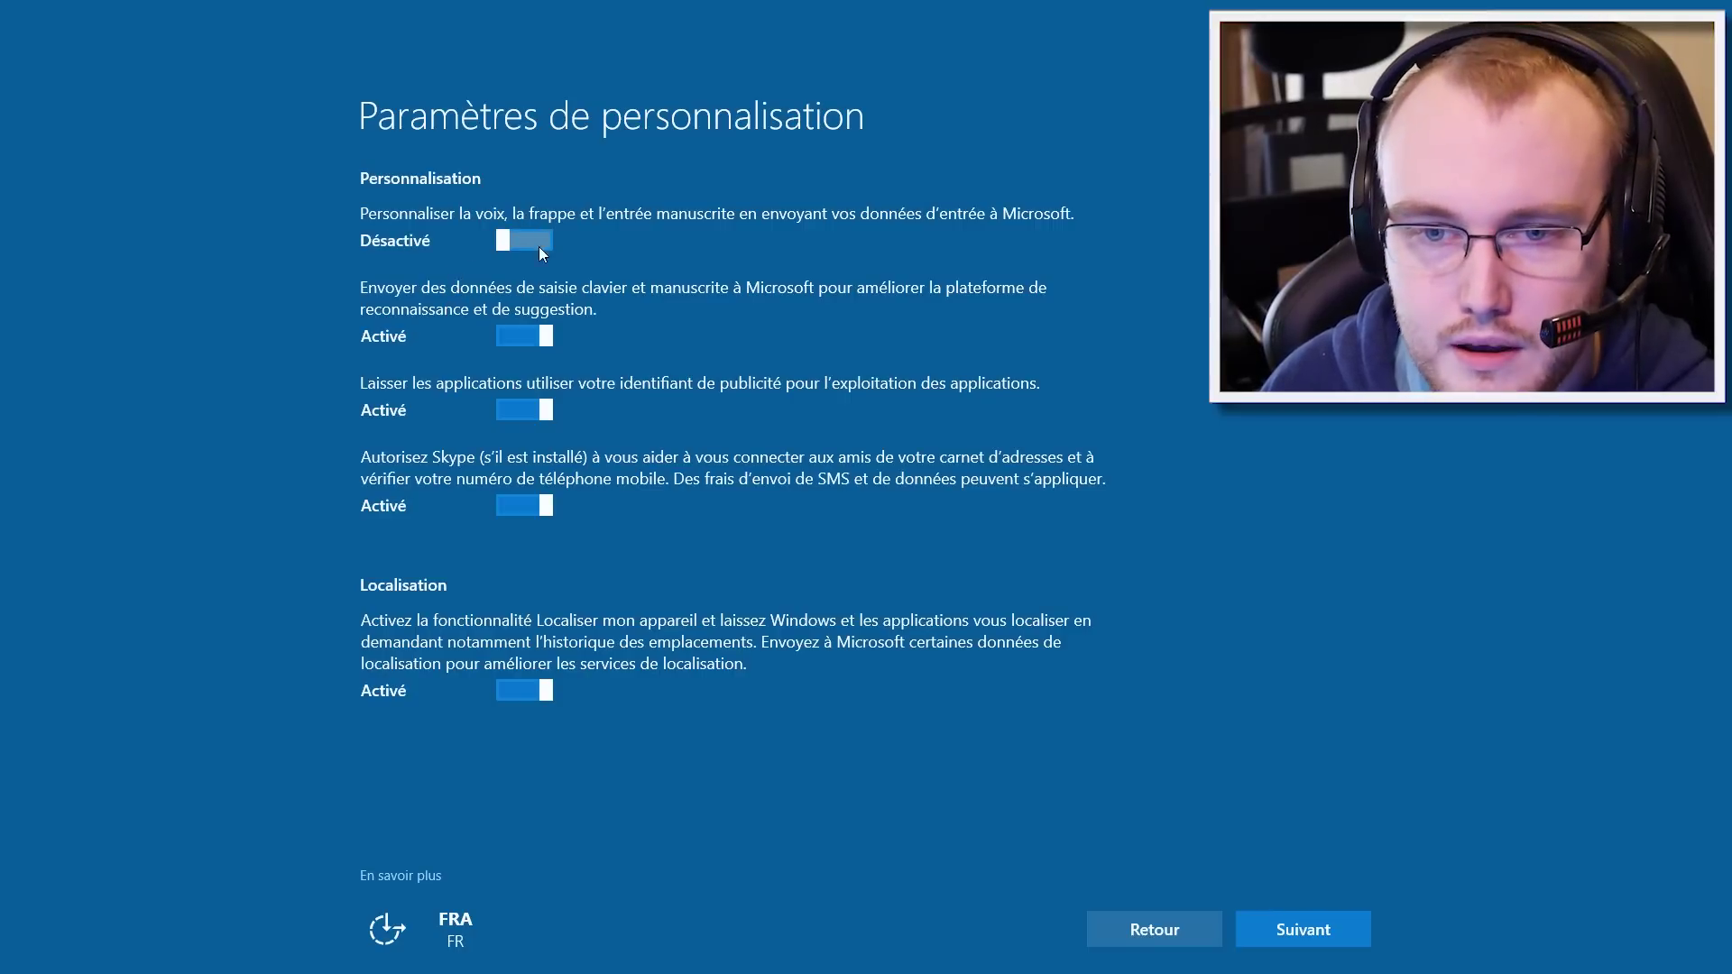
{"action": "left_click", "coordinate": [531, 337]}
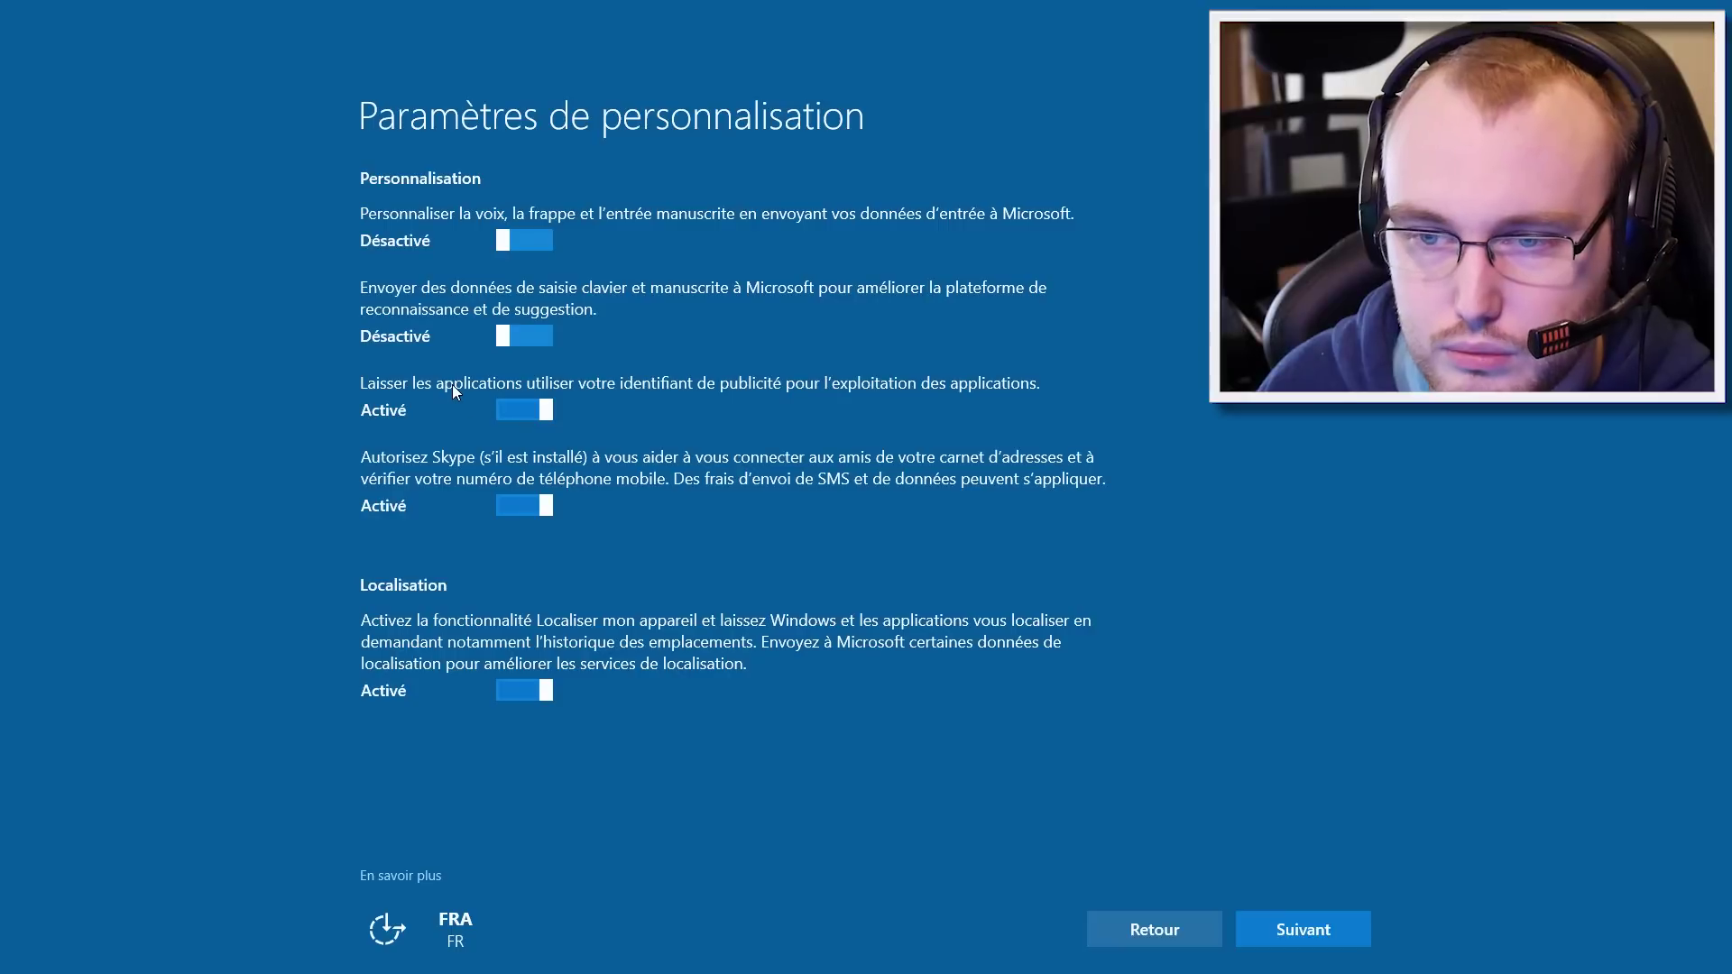
{"action": "left_click", "coordinate": [527, 408]}
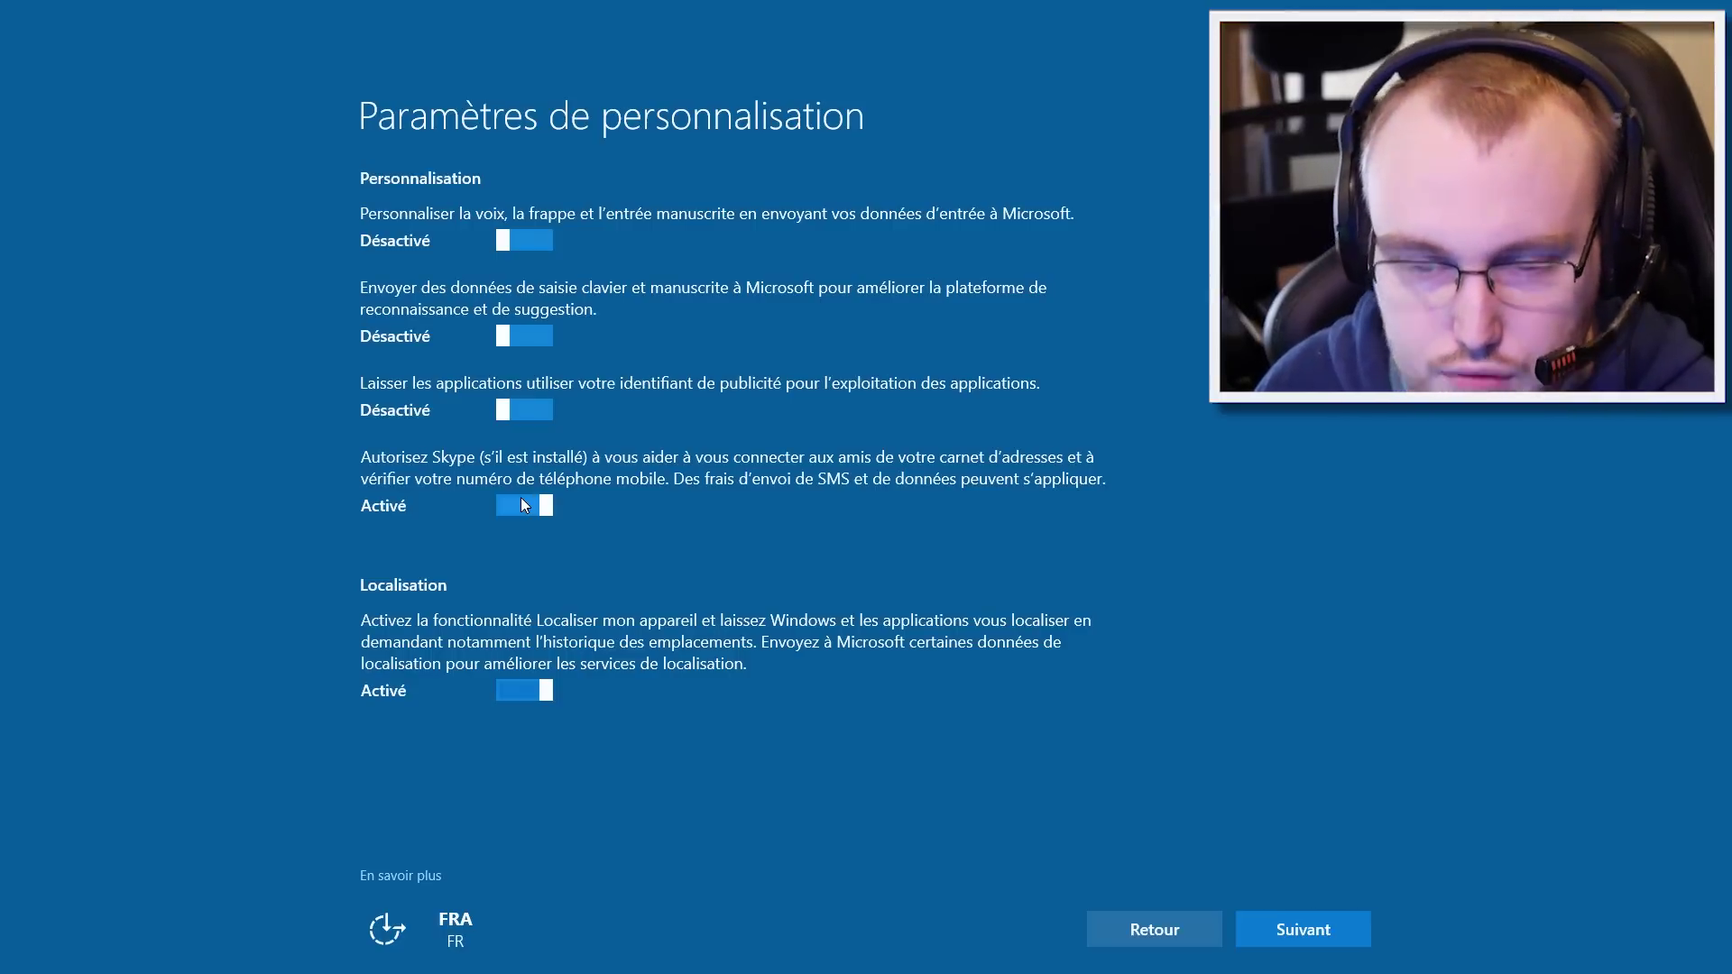
{"action": "left_click", "coordinate": [525, 503]}
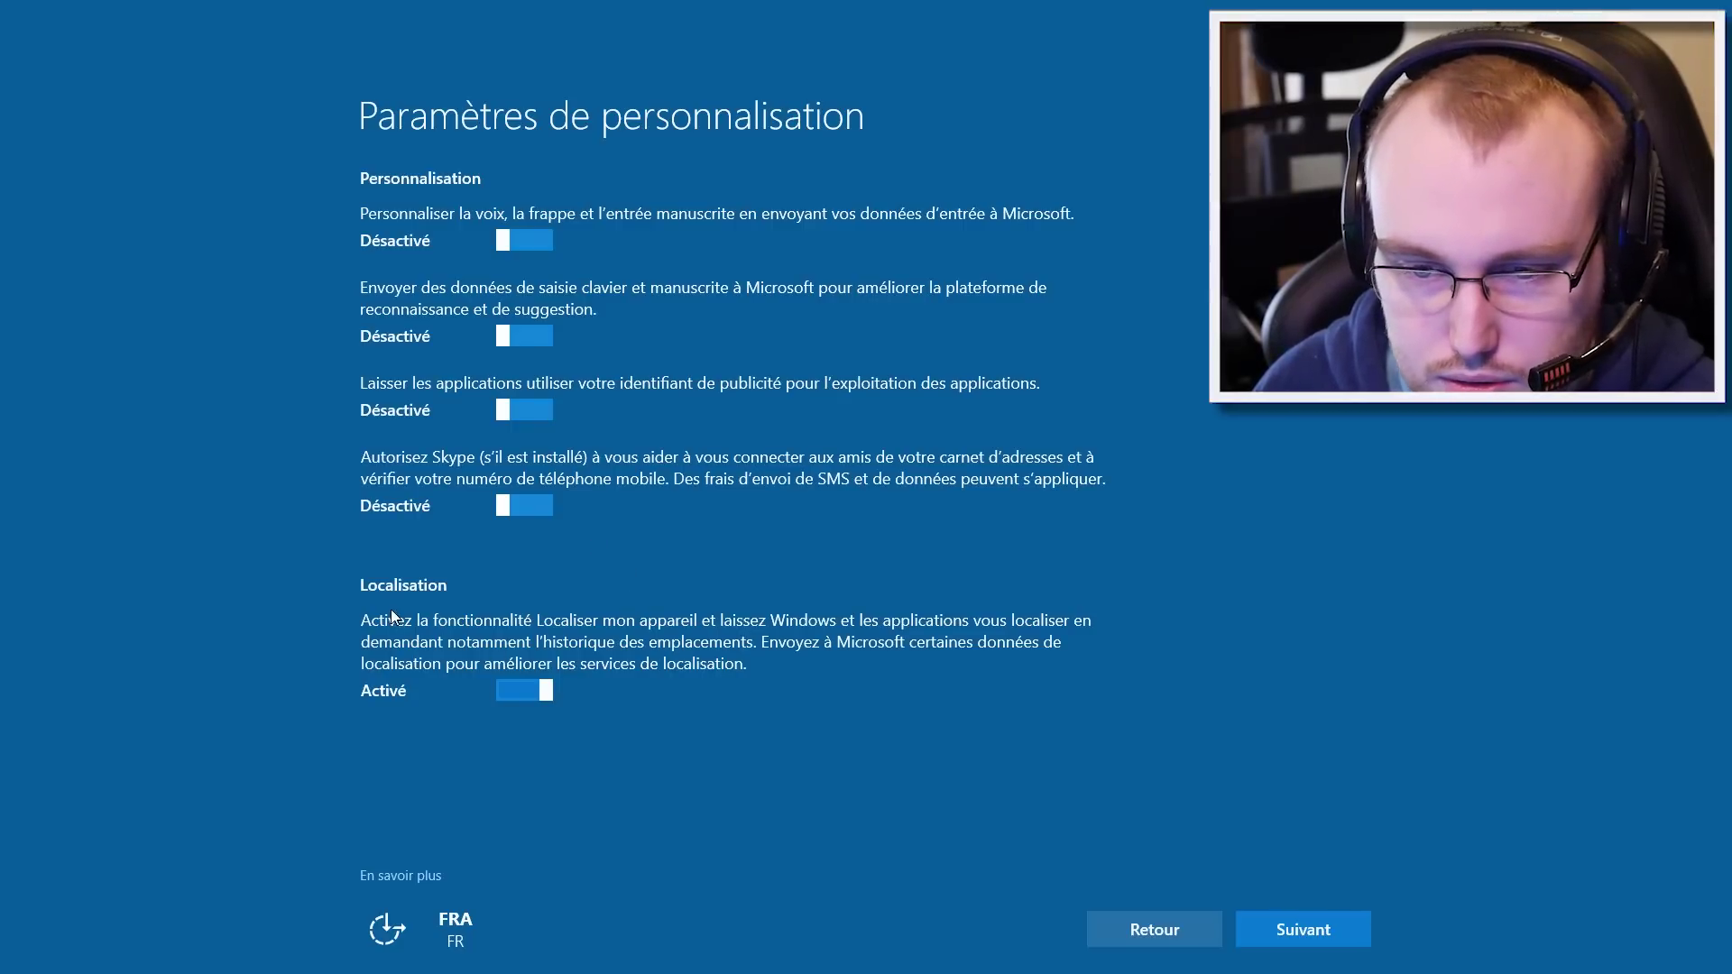
{"action": "left_click", "coordinate": [521, 695]}
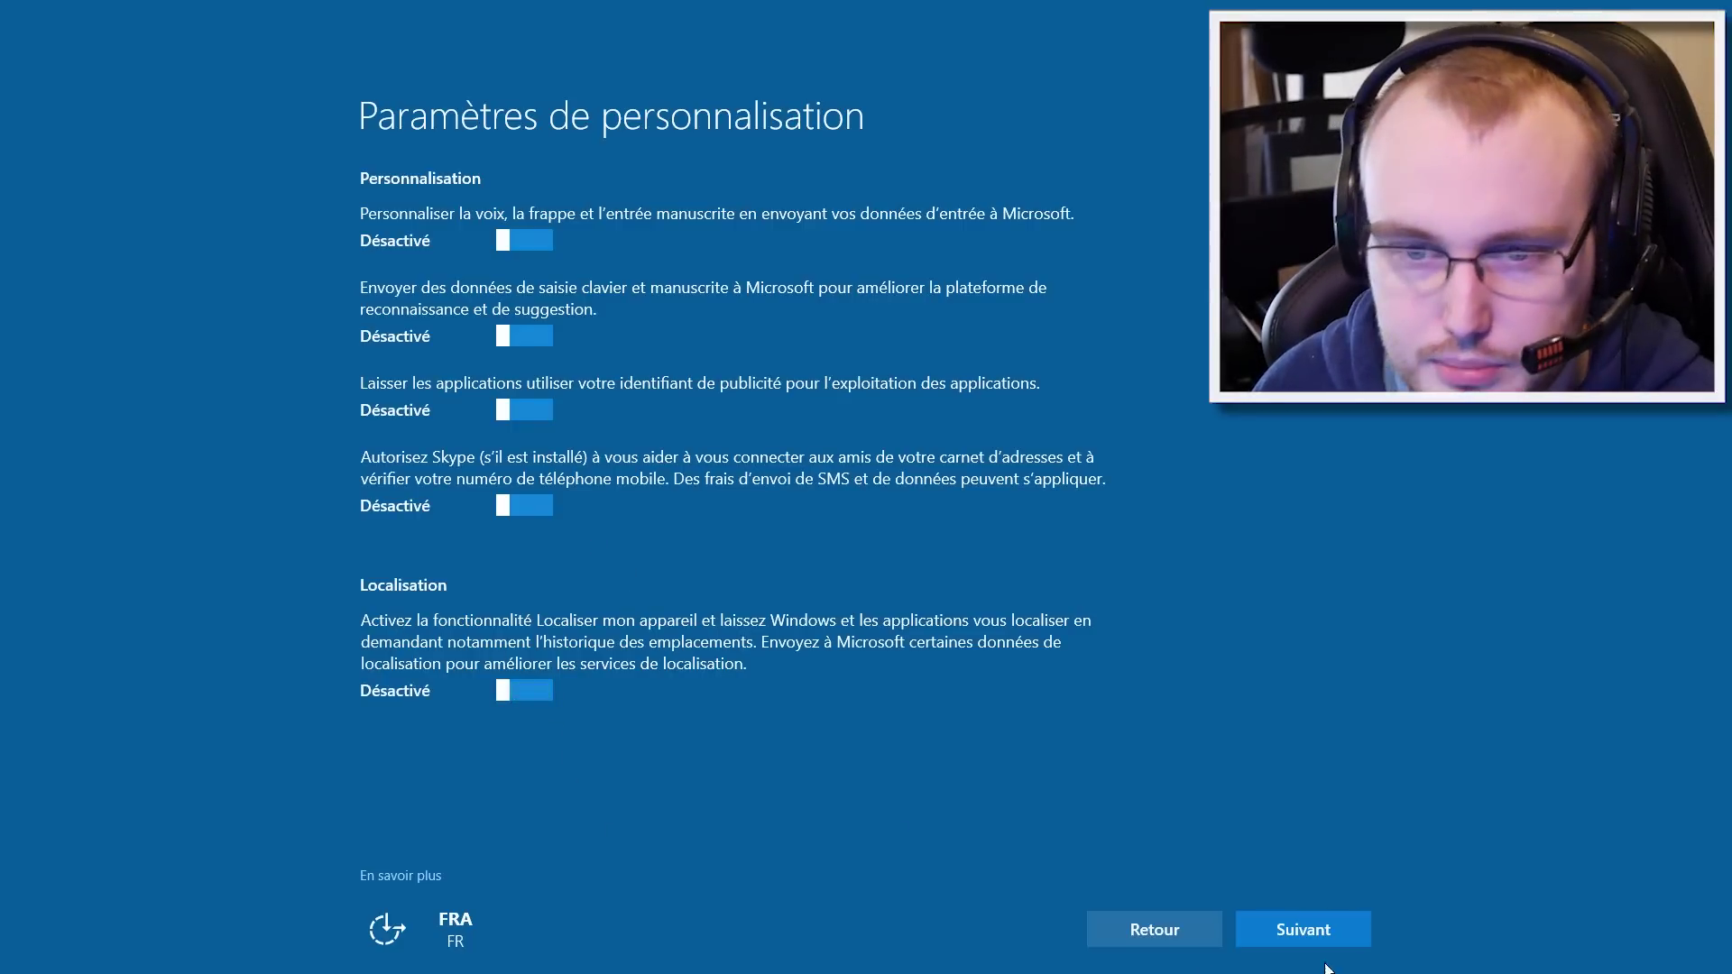
Step: Turn off open-hotspot auto-connect, temporary paid hotspots and full diagnostic reporting
{"action": "left_click", "coordinate": [1276, 926]}
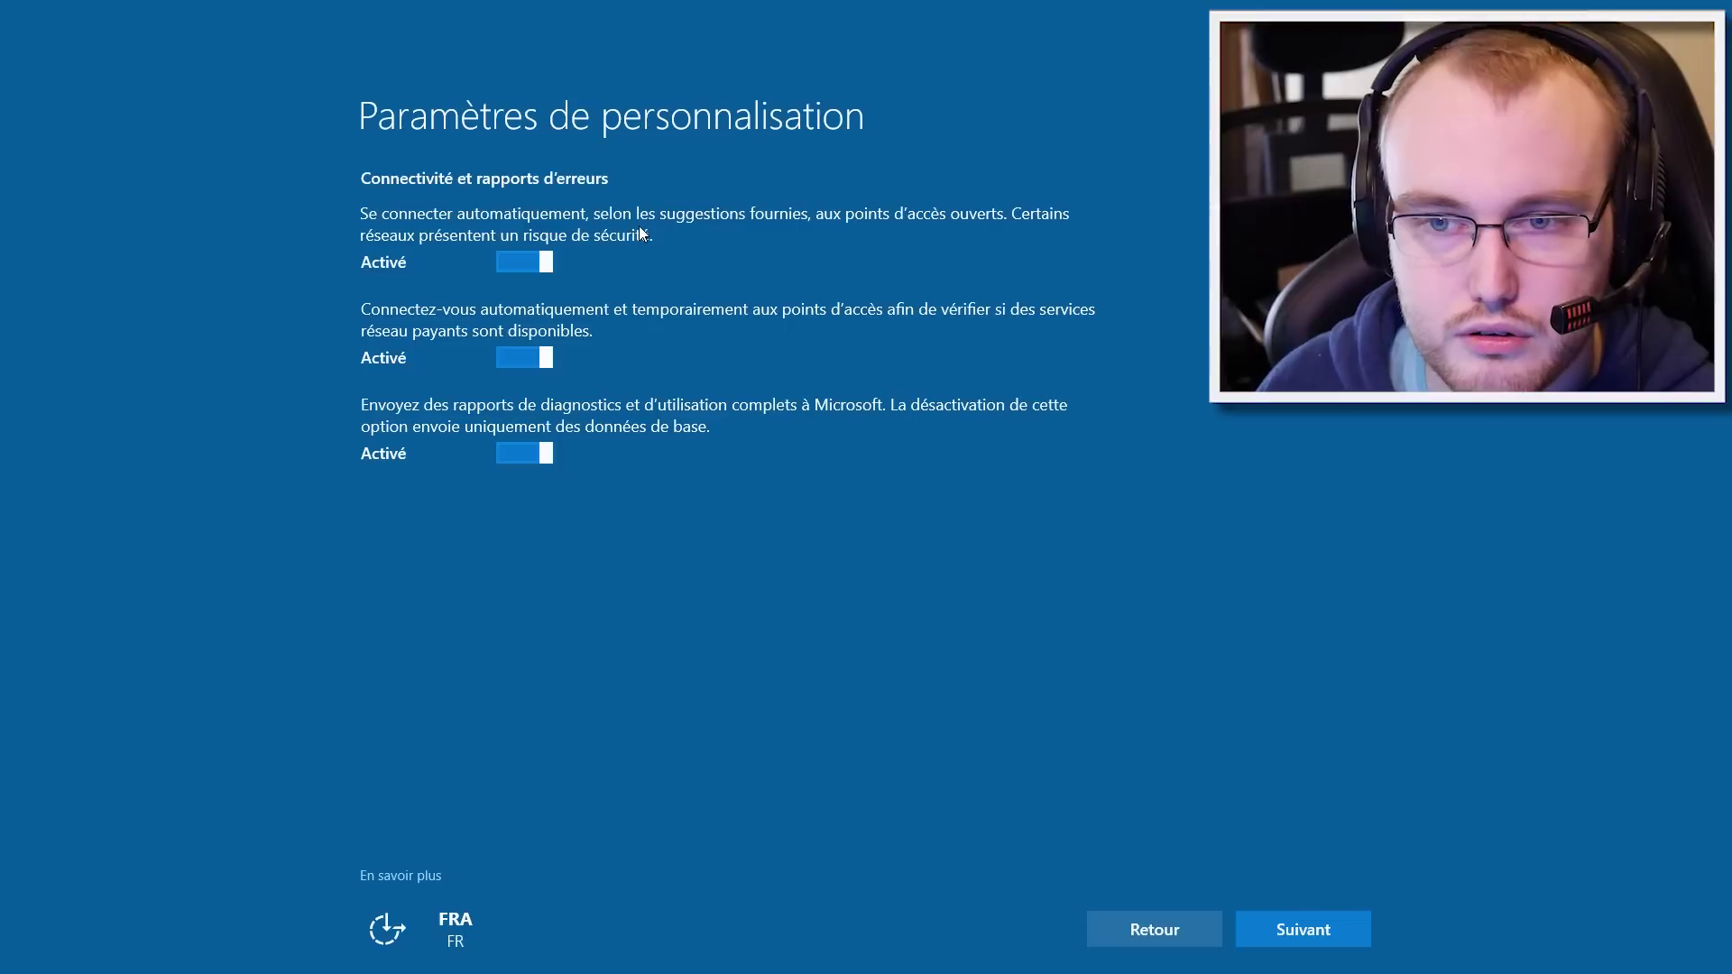
{"action": "left_click", "coordinate": [528, 261]}
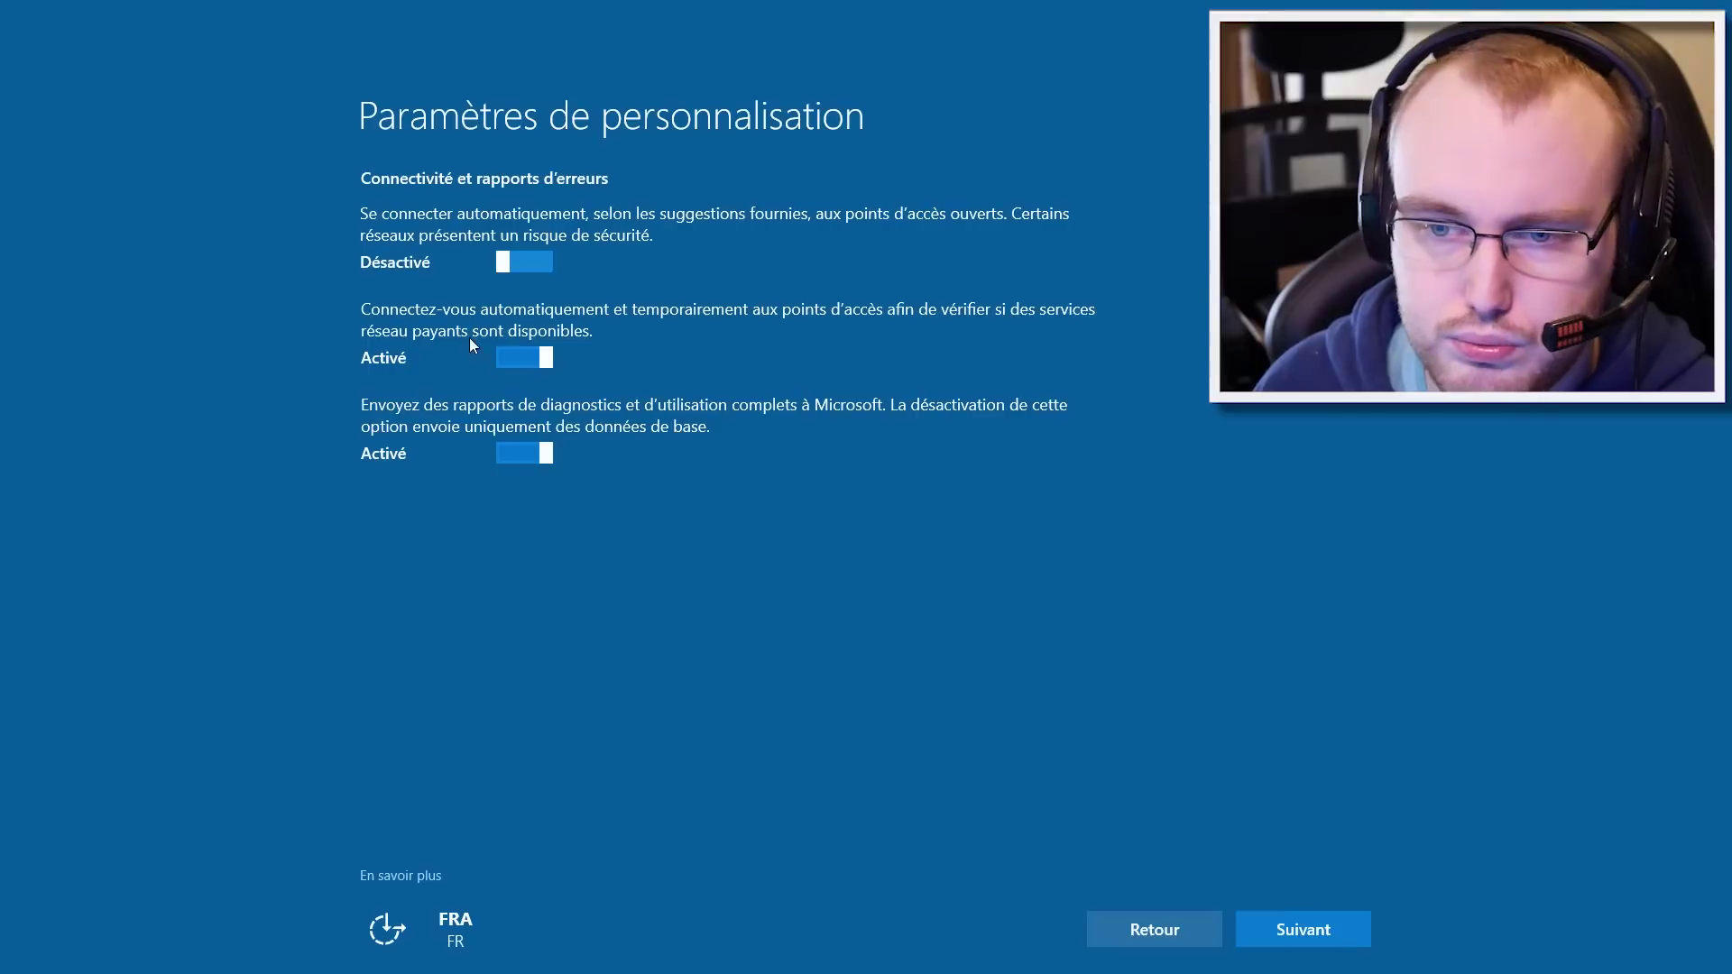
{"action": "left_click", "coordinate": [502, 355]}
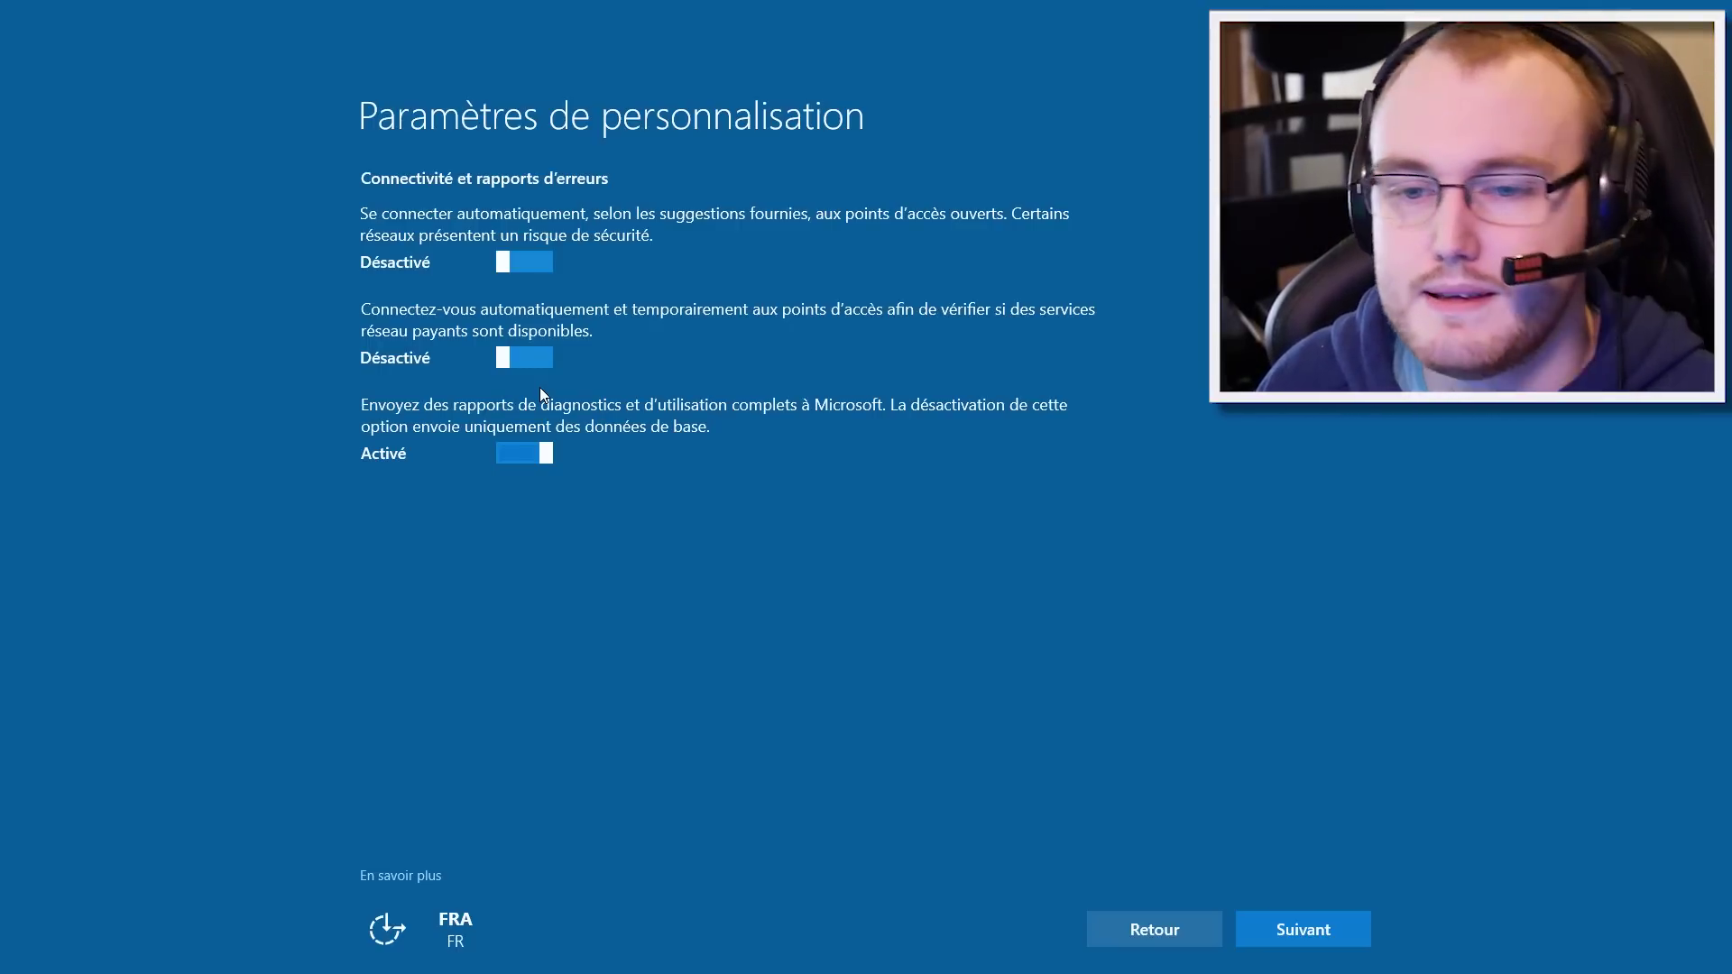
{"action": "left_click", "coordinate": [520, 452]}
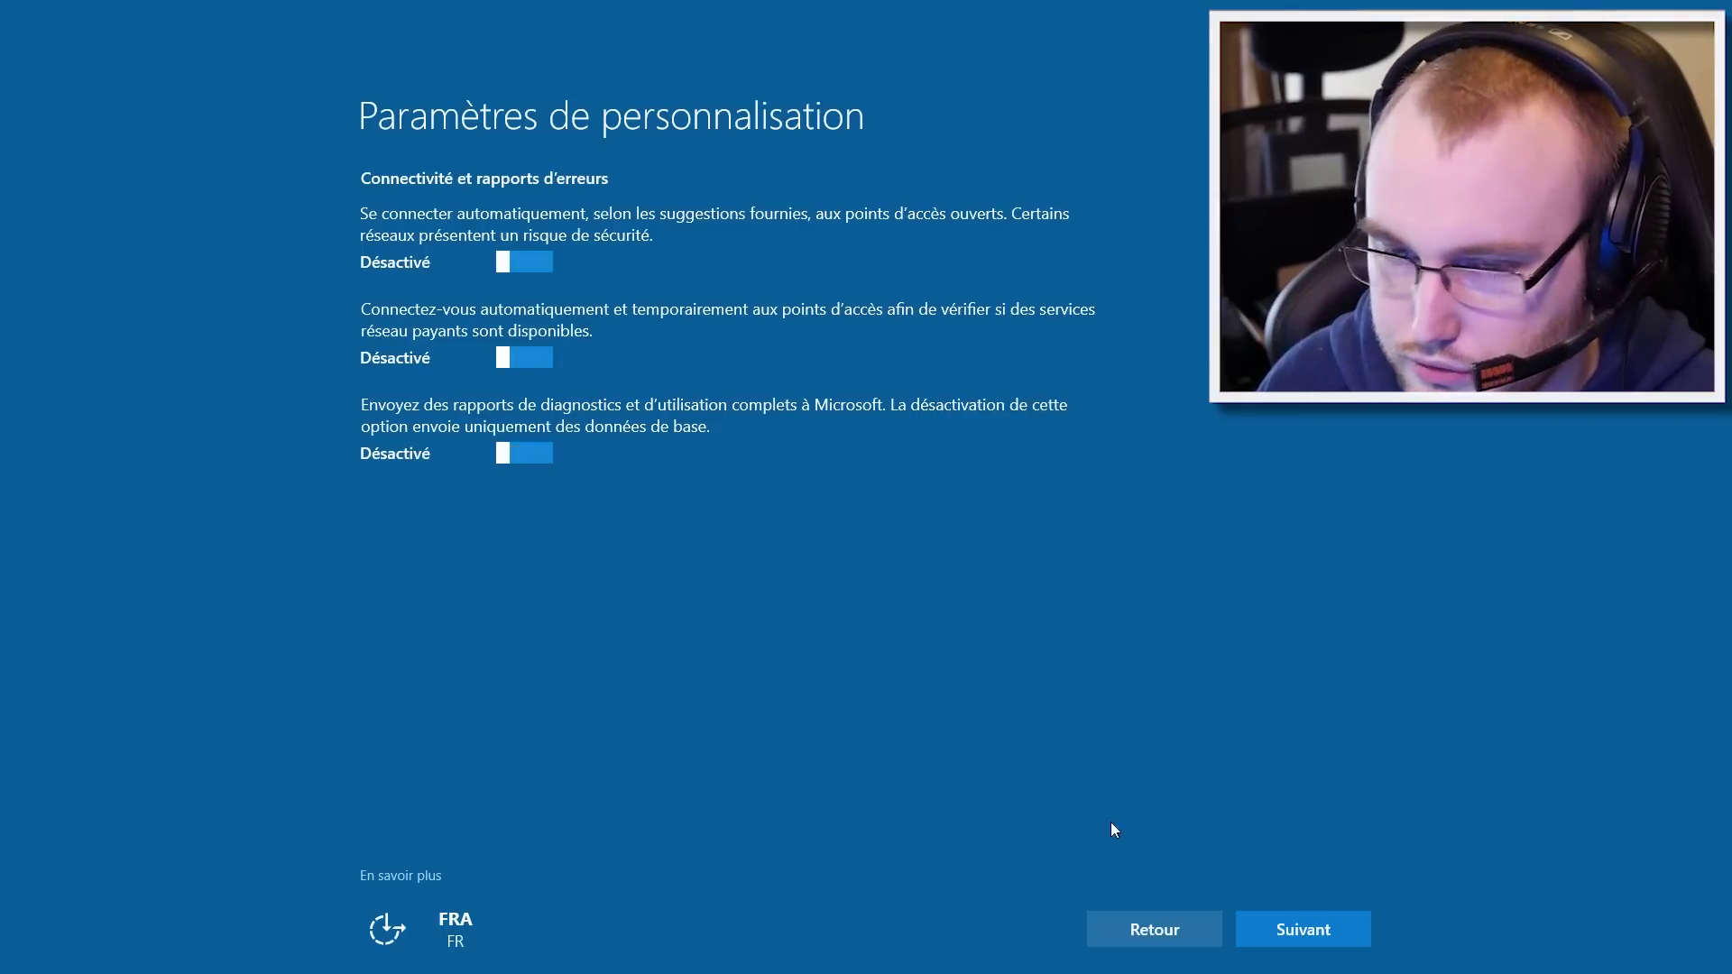
Step: Turn off sharing updates with other PCs, keeping SmartScreen and page prediction on
{"action": "left_click", "coordinate": [1319, 938]}
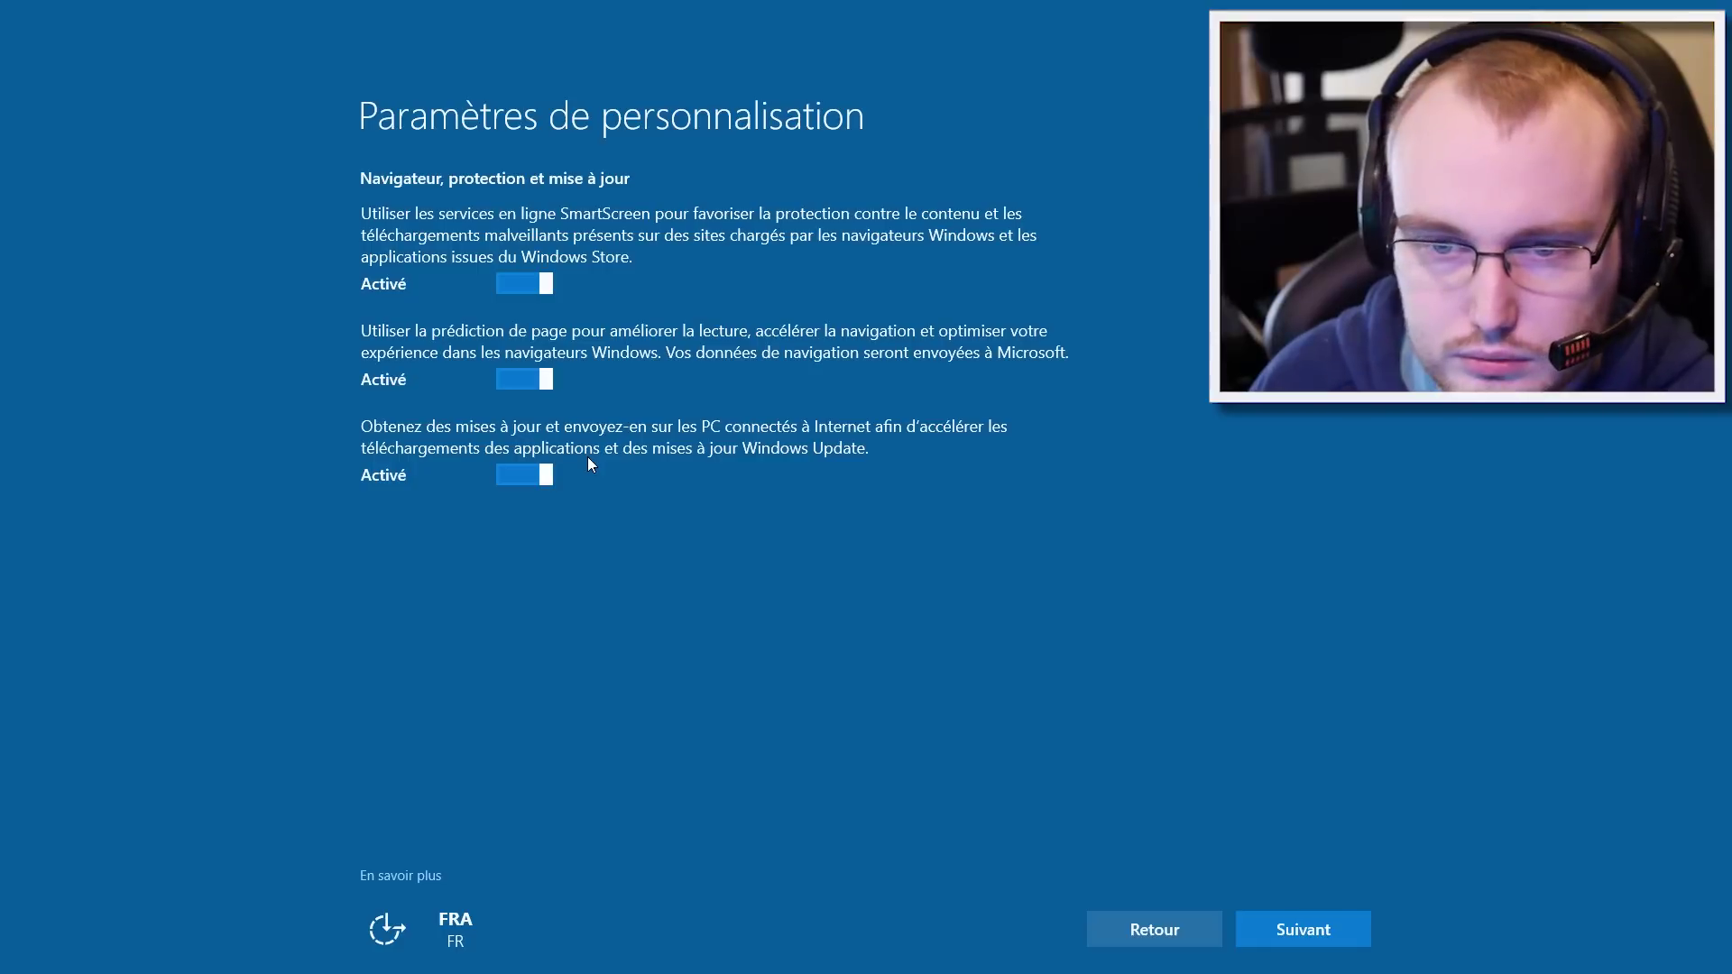
{"action": "left_click", "coordinate": [528, 475]}
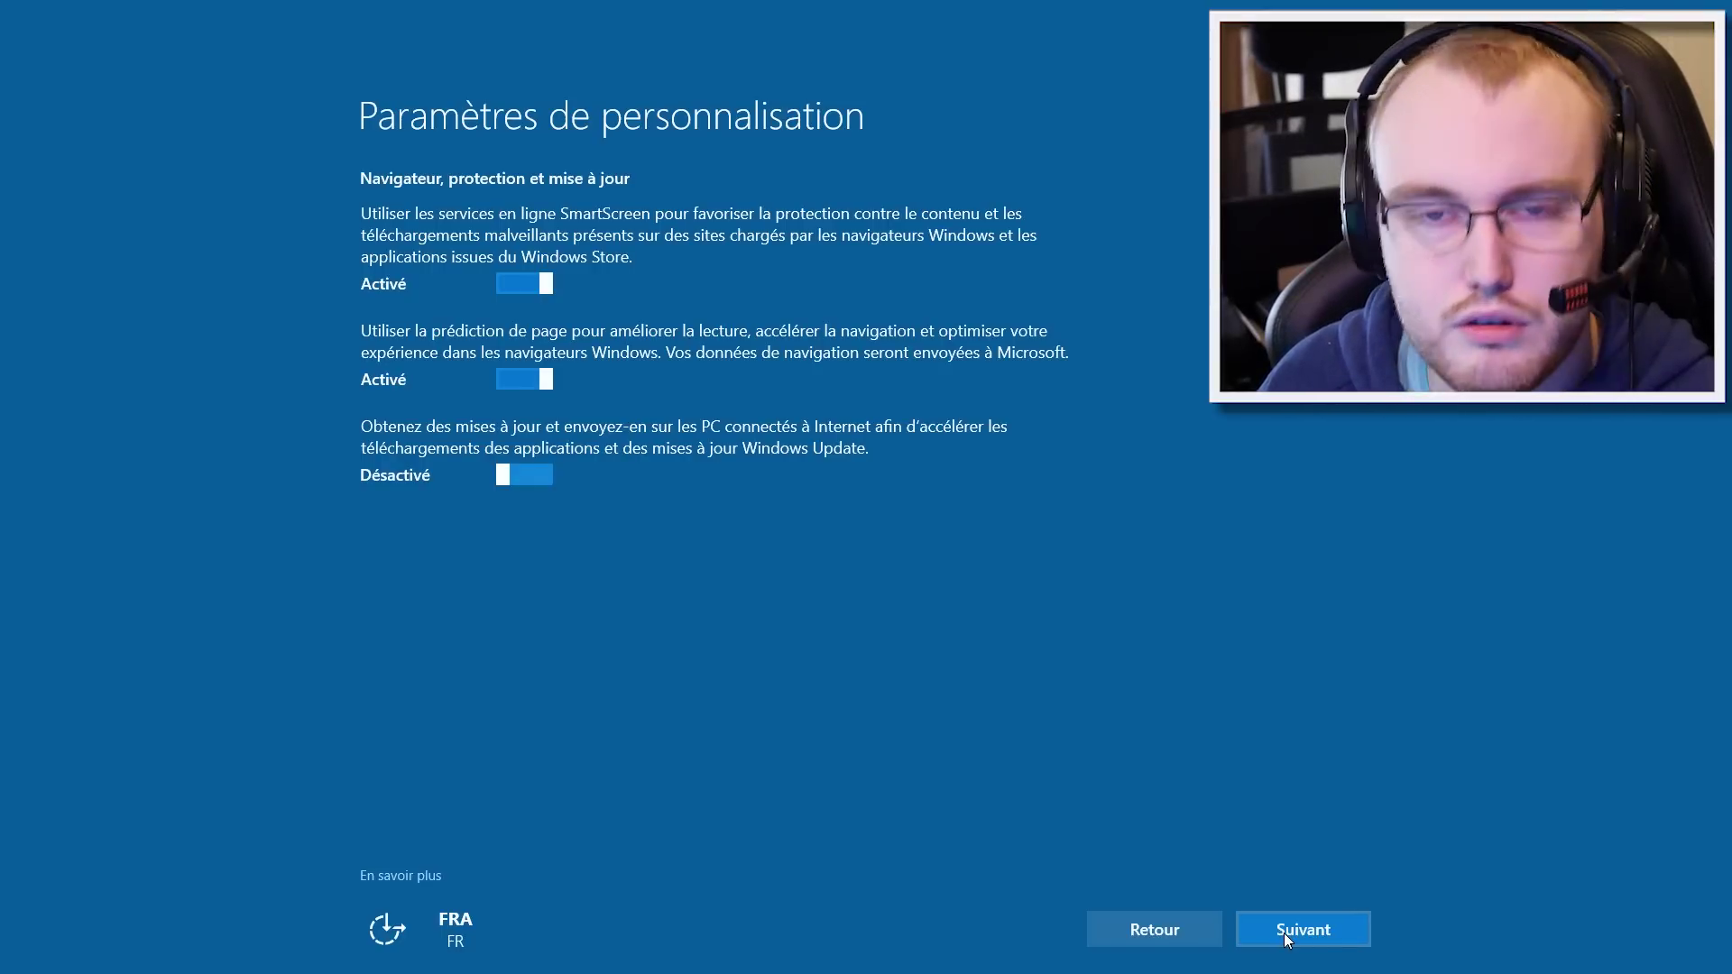
Step: Finish the privacy pages and move on to the 'Appropriez-le-vous !' Microsoft sign-in page
{"action": "left_click", "coordinate": [1285, 933]}
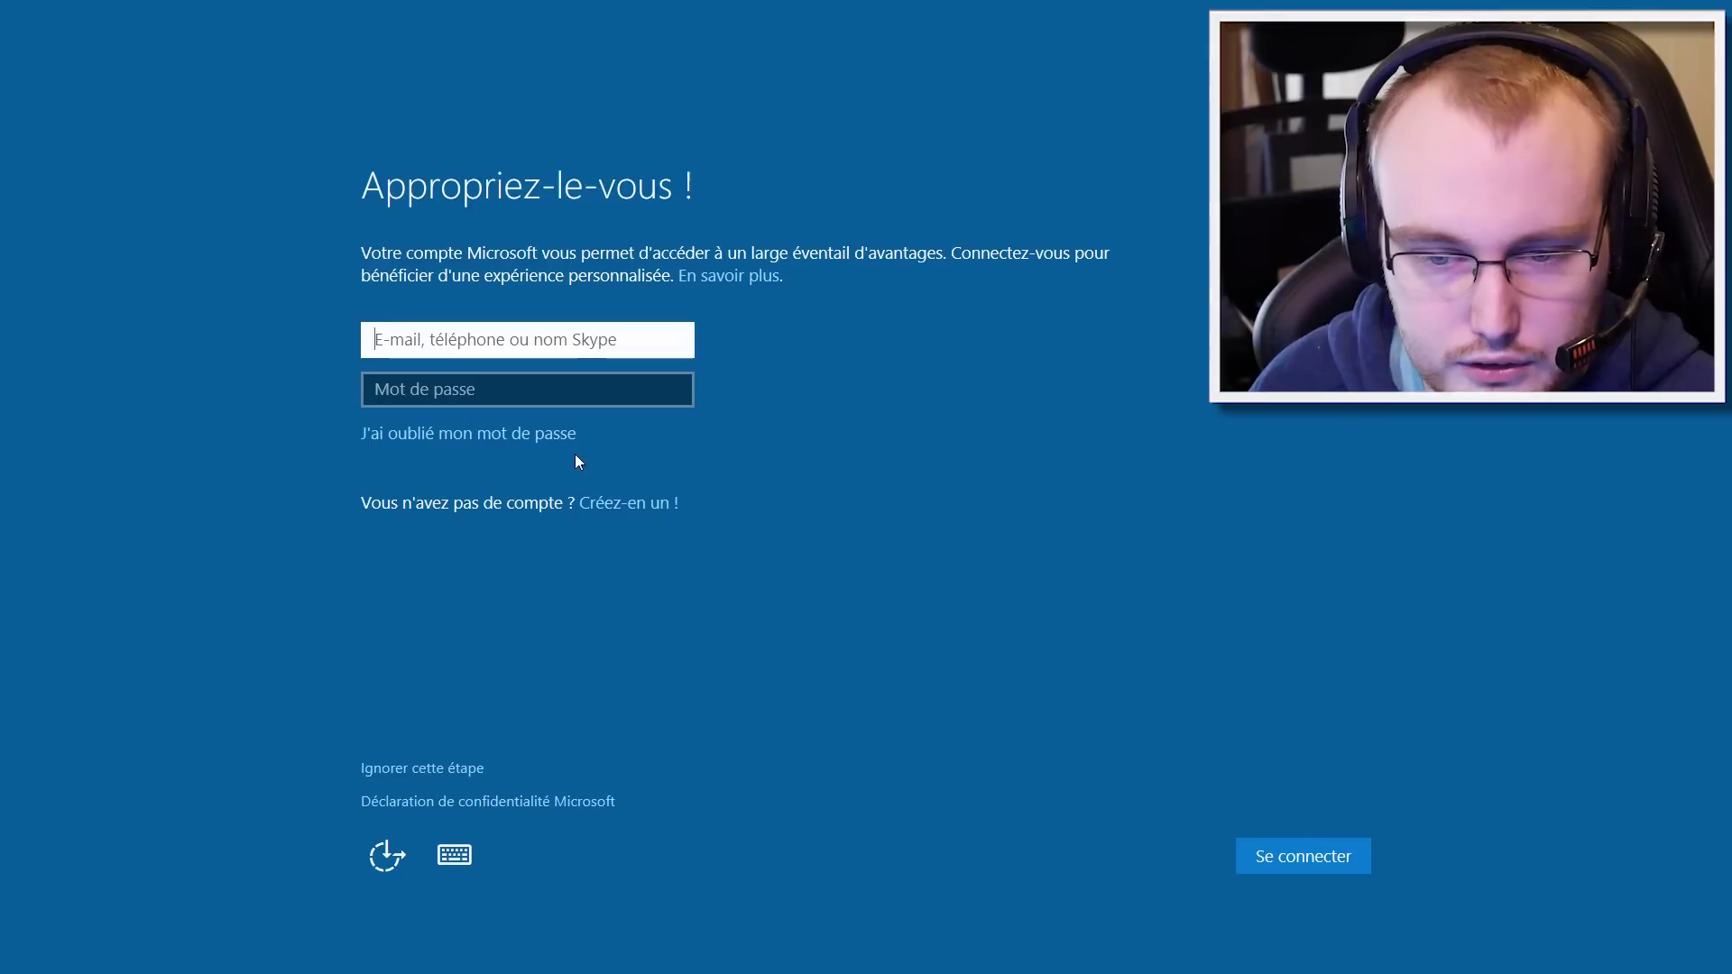
Step: Skip Microsoft sign-in and create a local account with the user's name and no password
{"action": "left_click", "coordinate": [408, 772]}
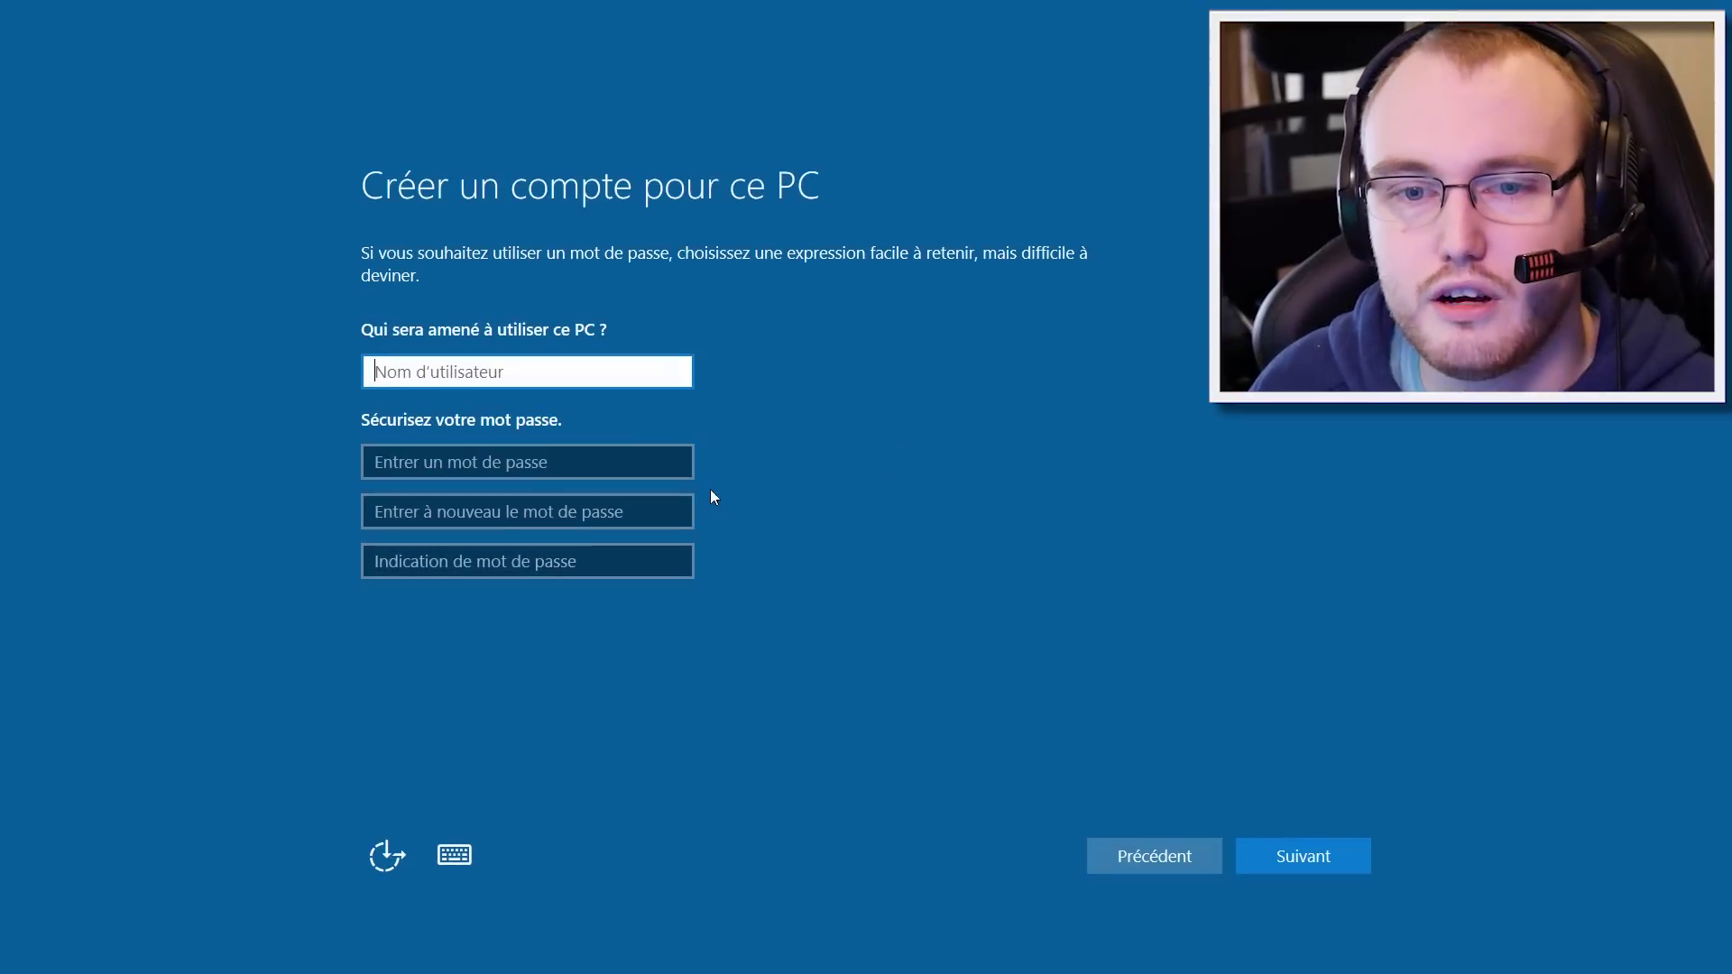
{"action": "left_click", "coordinate": [1011, 522]}
{"action": "left_click", "coordinate": [653, 378]}
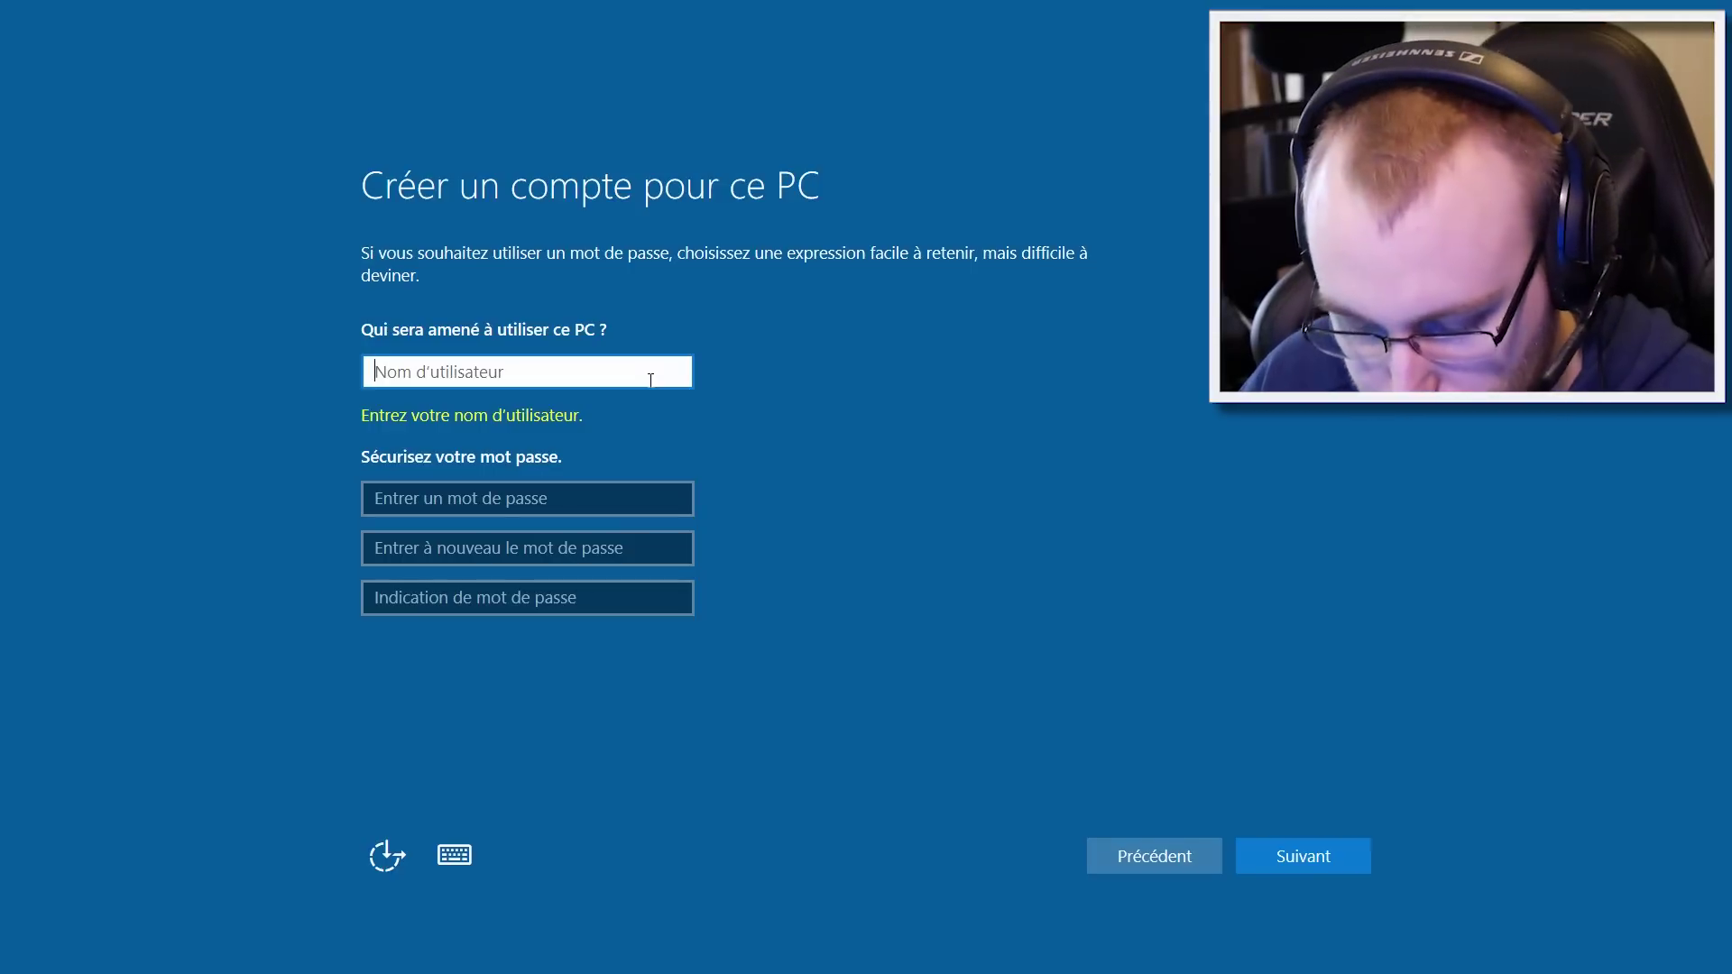
{"action": "type", "text": "Aurore"}
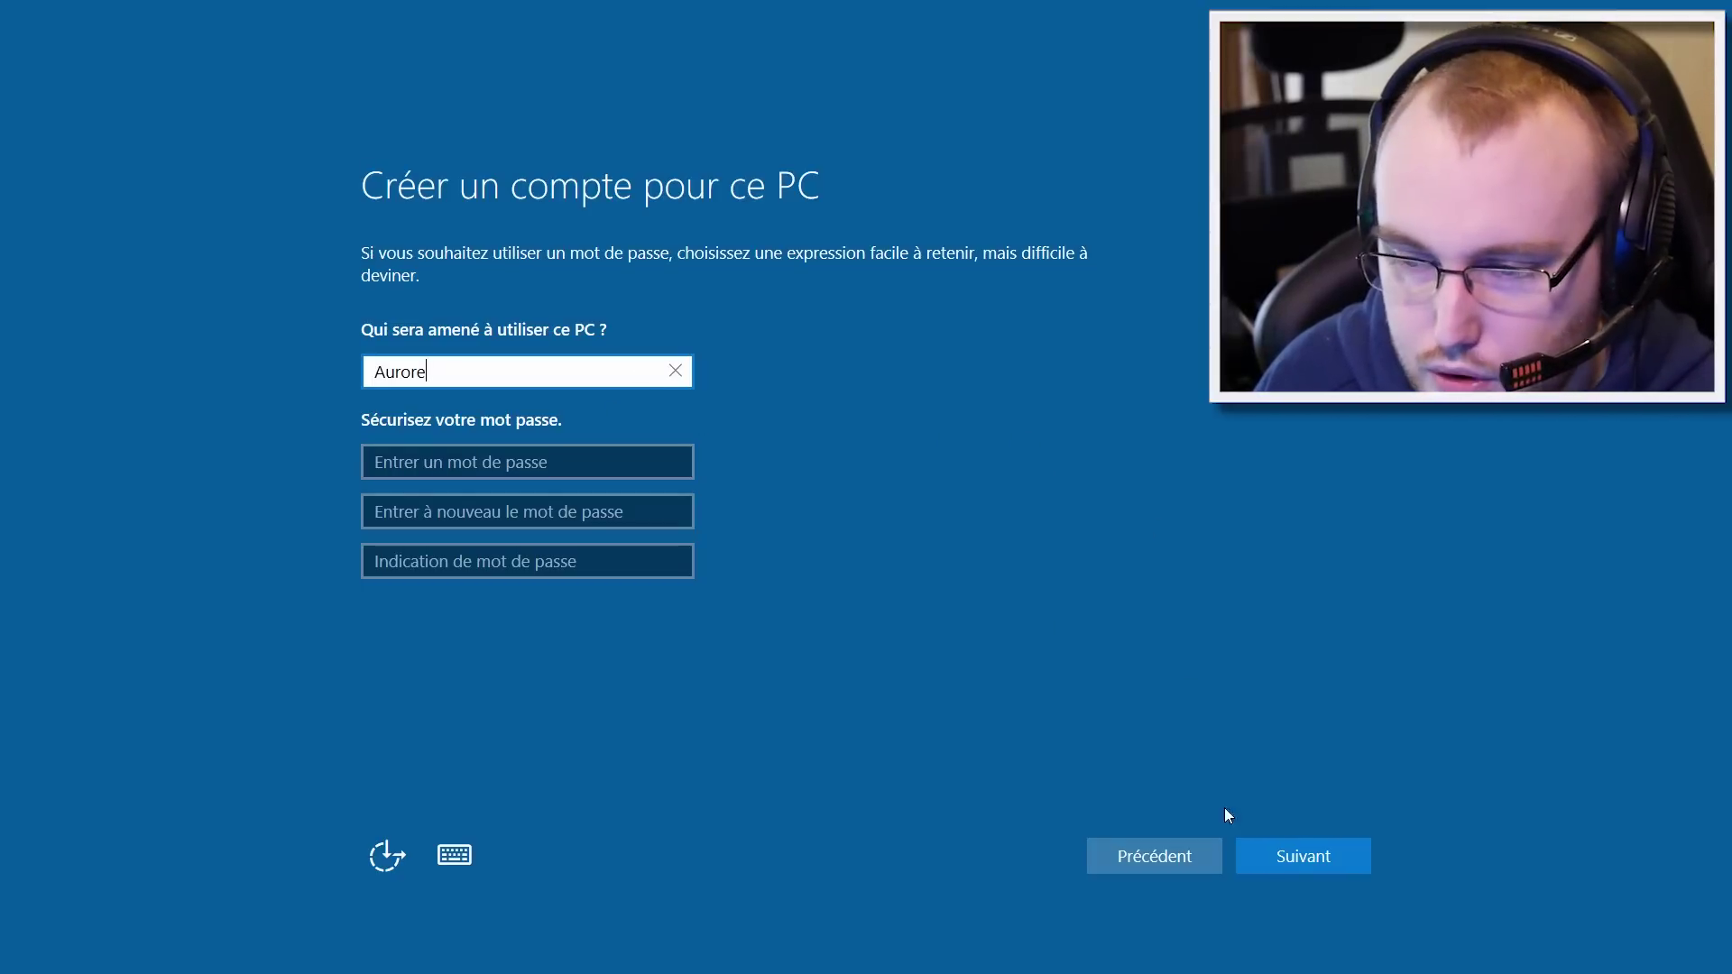
{"action": "left_click", "coordinate": [1316, 873]}
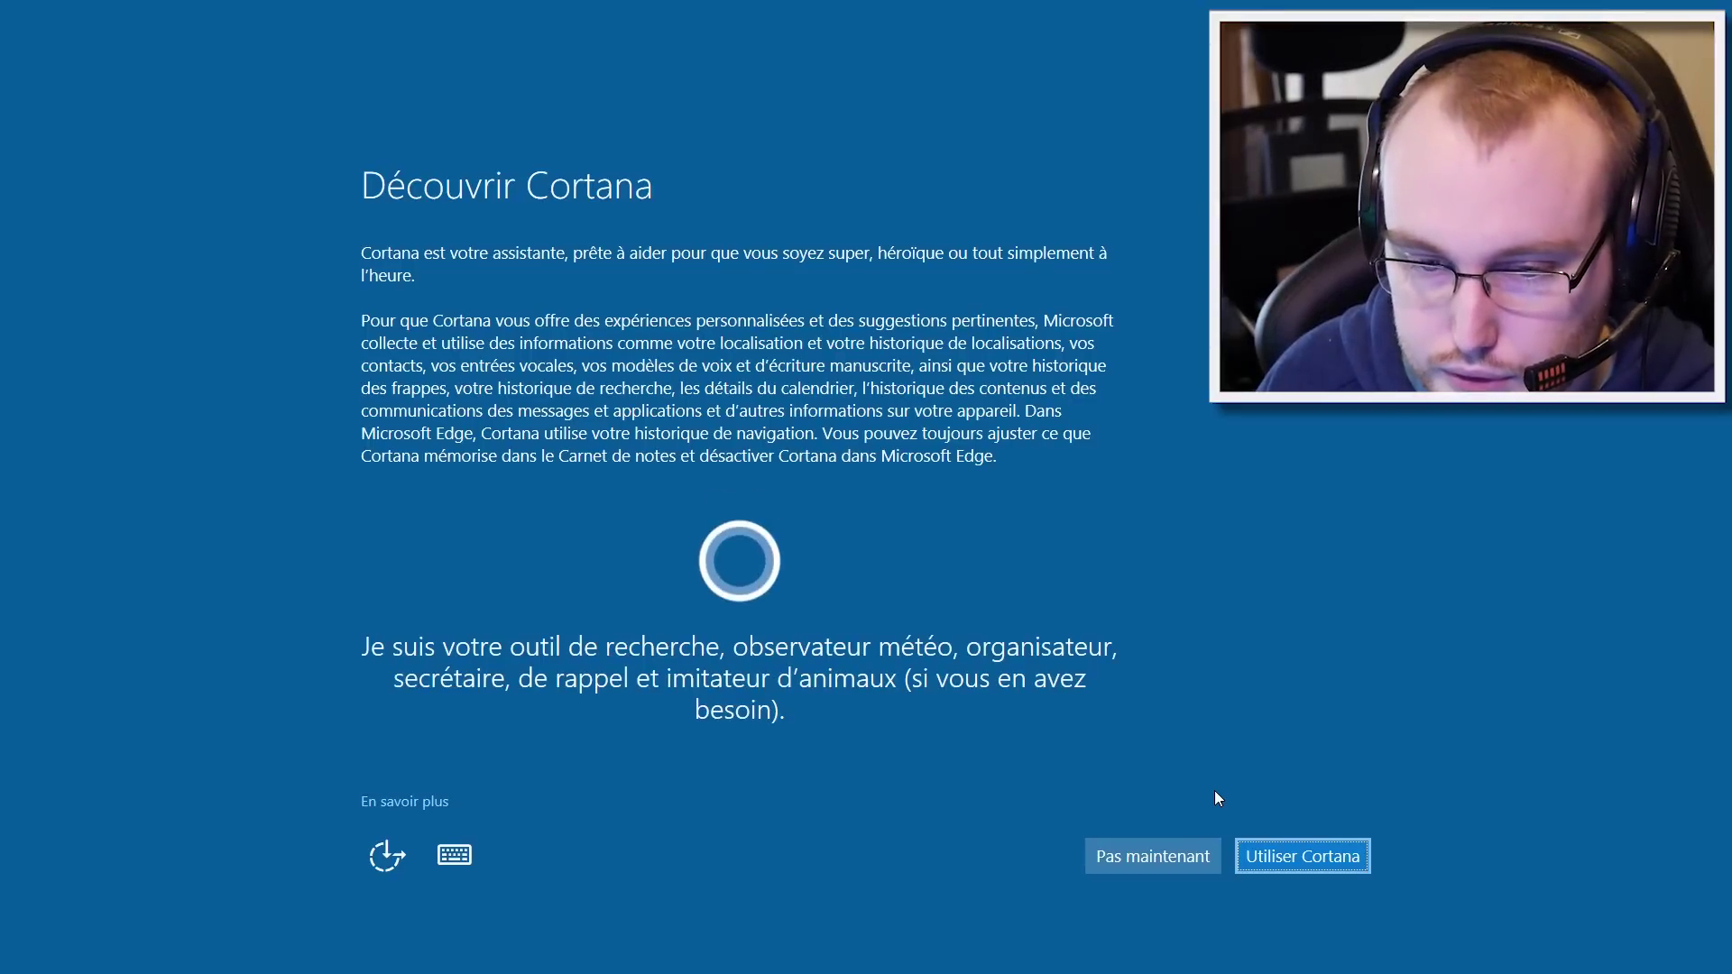
Step: Decline Cortana with 'Pas maintenant' to reach the ASUS registration page
{"action": "left_click", "coordinate": [1150, 847]}
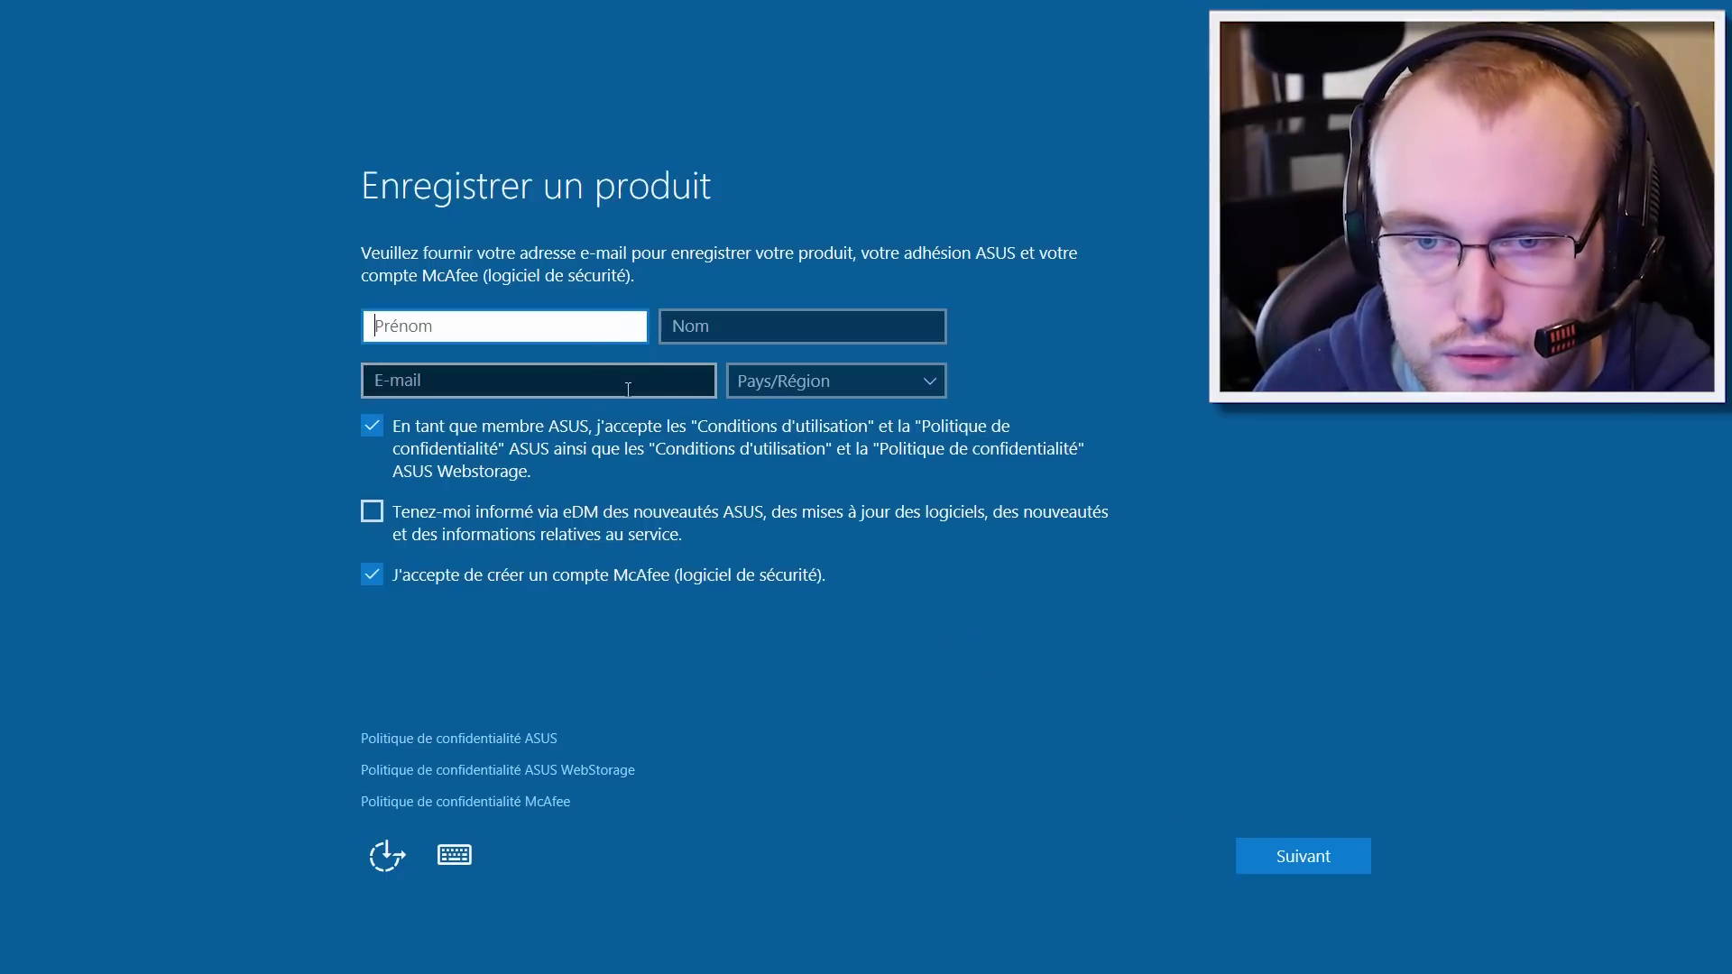
Step: Skip ASUS product registration with the membership terms unticked, continuing to the desktop
{"action": "left_click", "coordinate": [444, 274]}
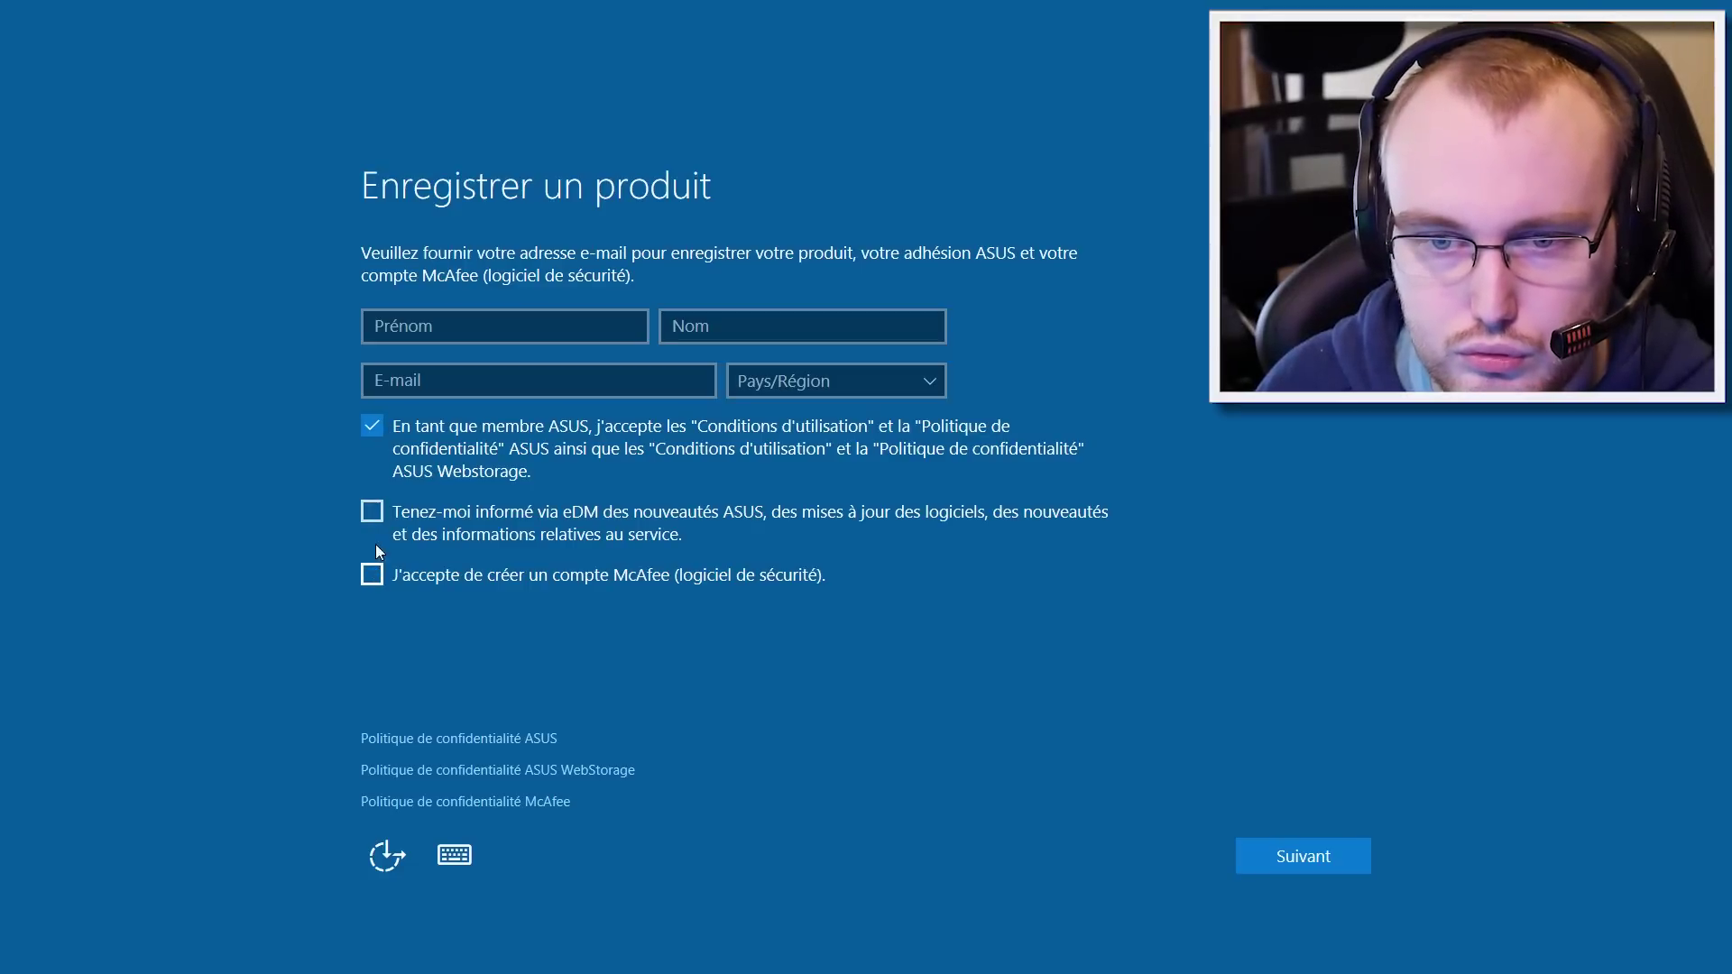
{"action": "left_click", "coordinate": [381, 435]}
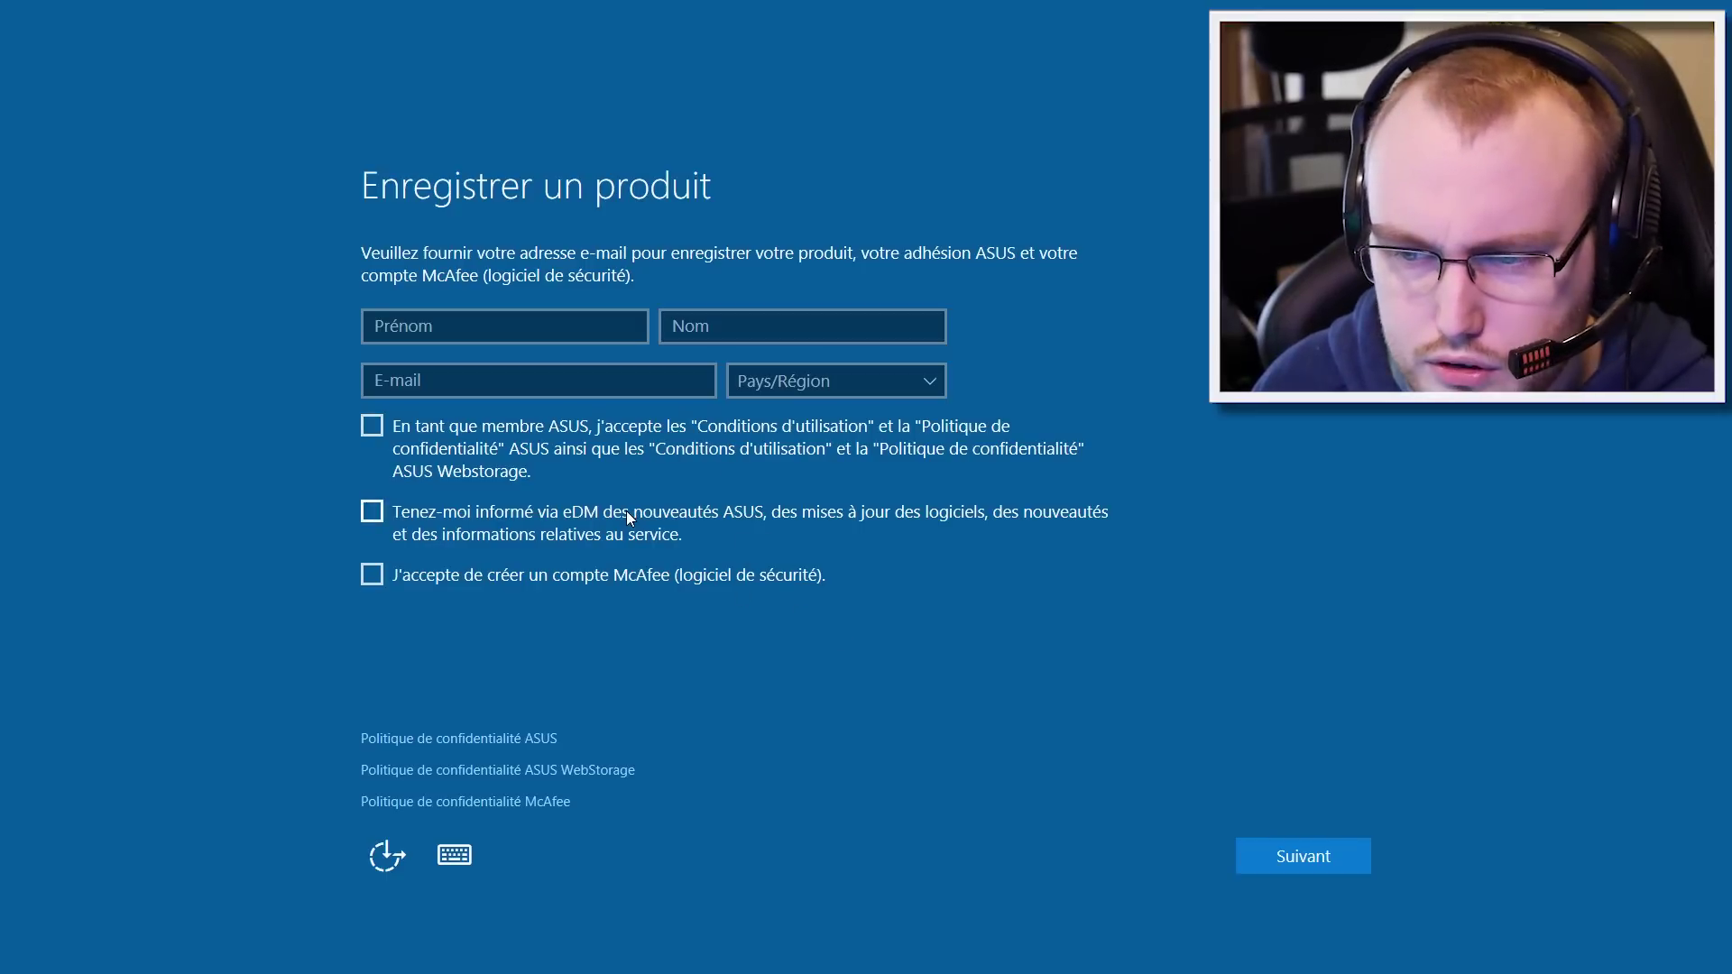
{"action": "left_click", "coordinate": [1304, 862]}
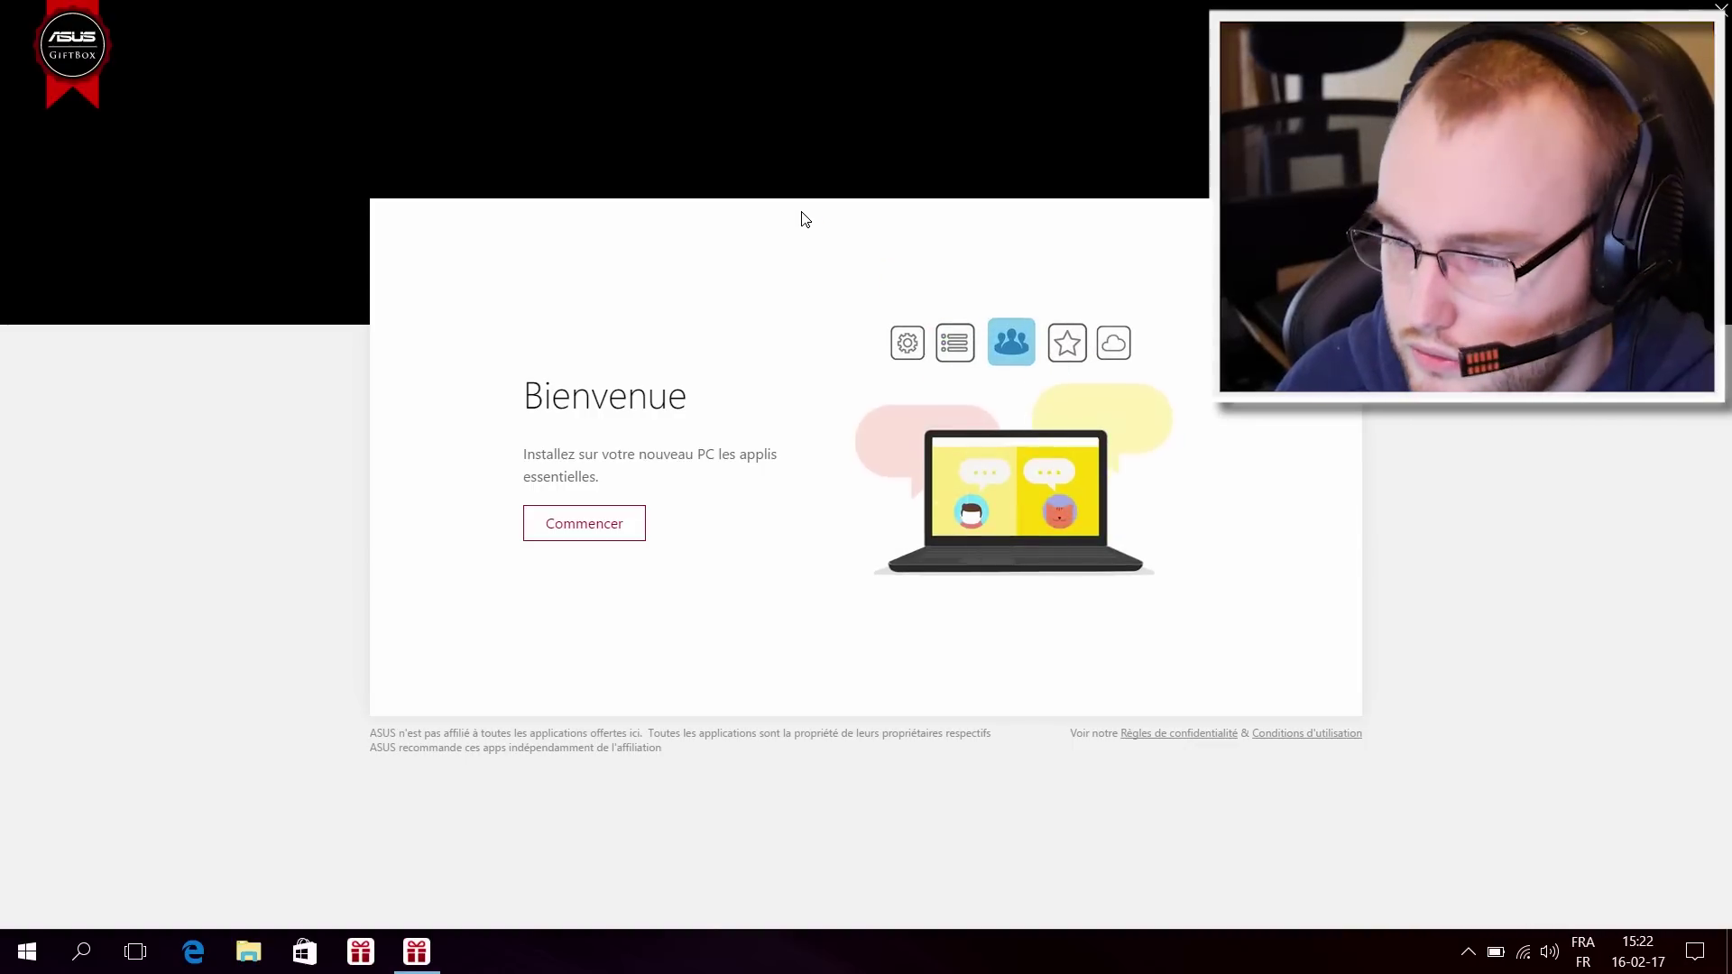
Step: Quit ASUS GiftBox setup with 'Me le rappeler ultérieurement' unticked, and unpin GiftBox from the taskbar
{"action": "left_click", "coordinate": [1727, 959]}
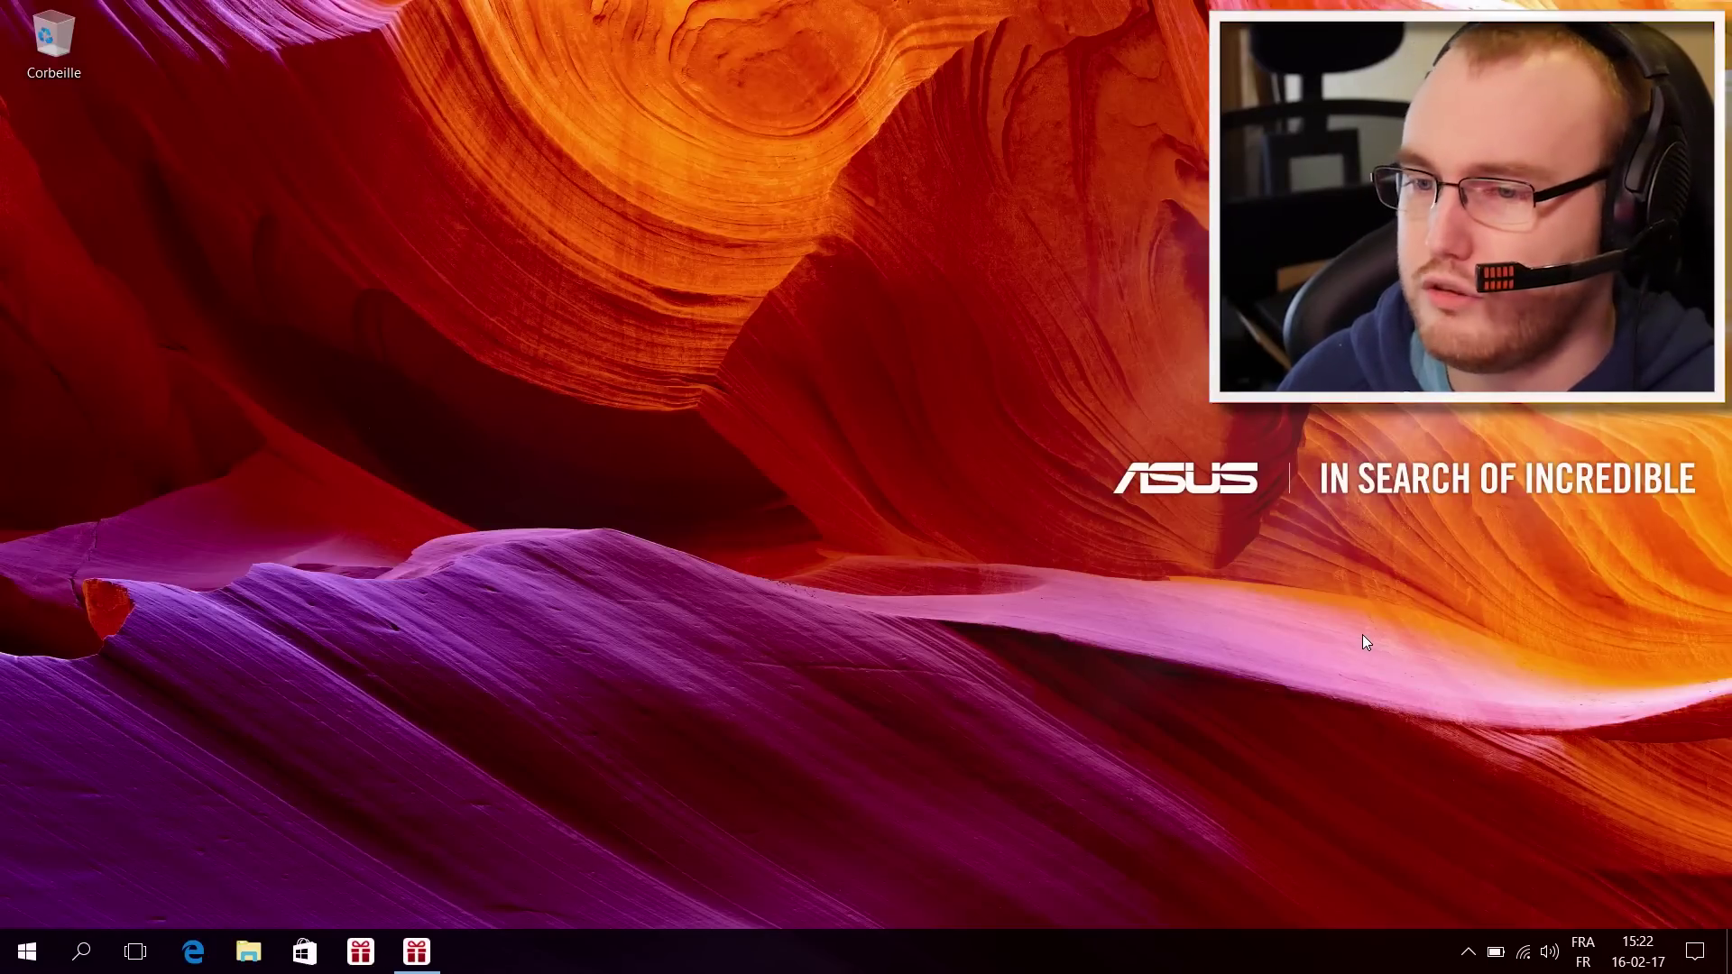
{"action": "left_click", "coordinate": [435, 963]}
{"action": "right_click", "coordinate": [434, 968]}
{"action": "left_click", "coordinate": [434, 968]}
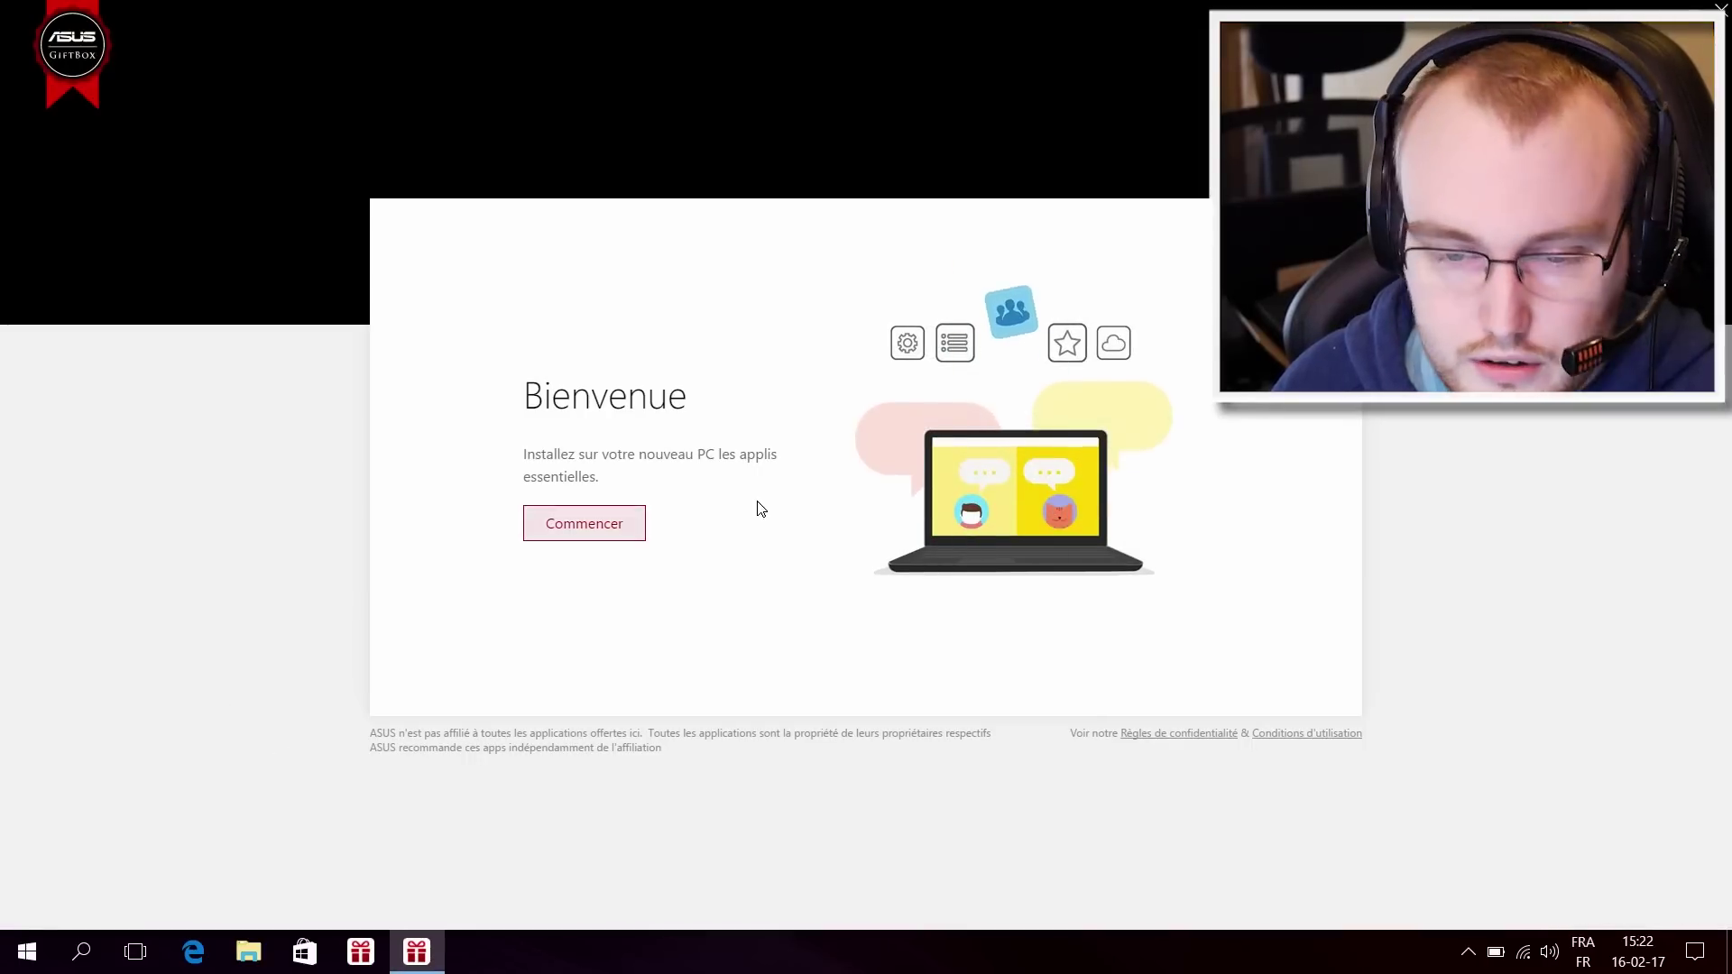
{"action": "right_click", "coordinate": [420, 947]}
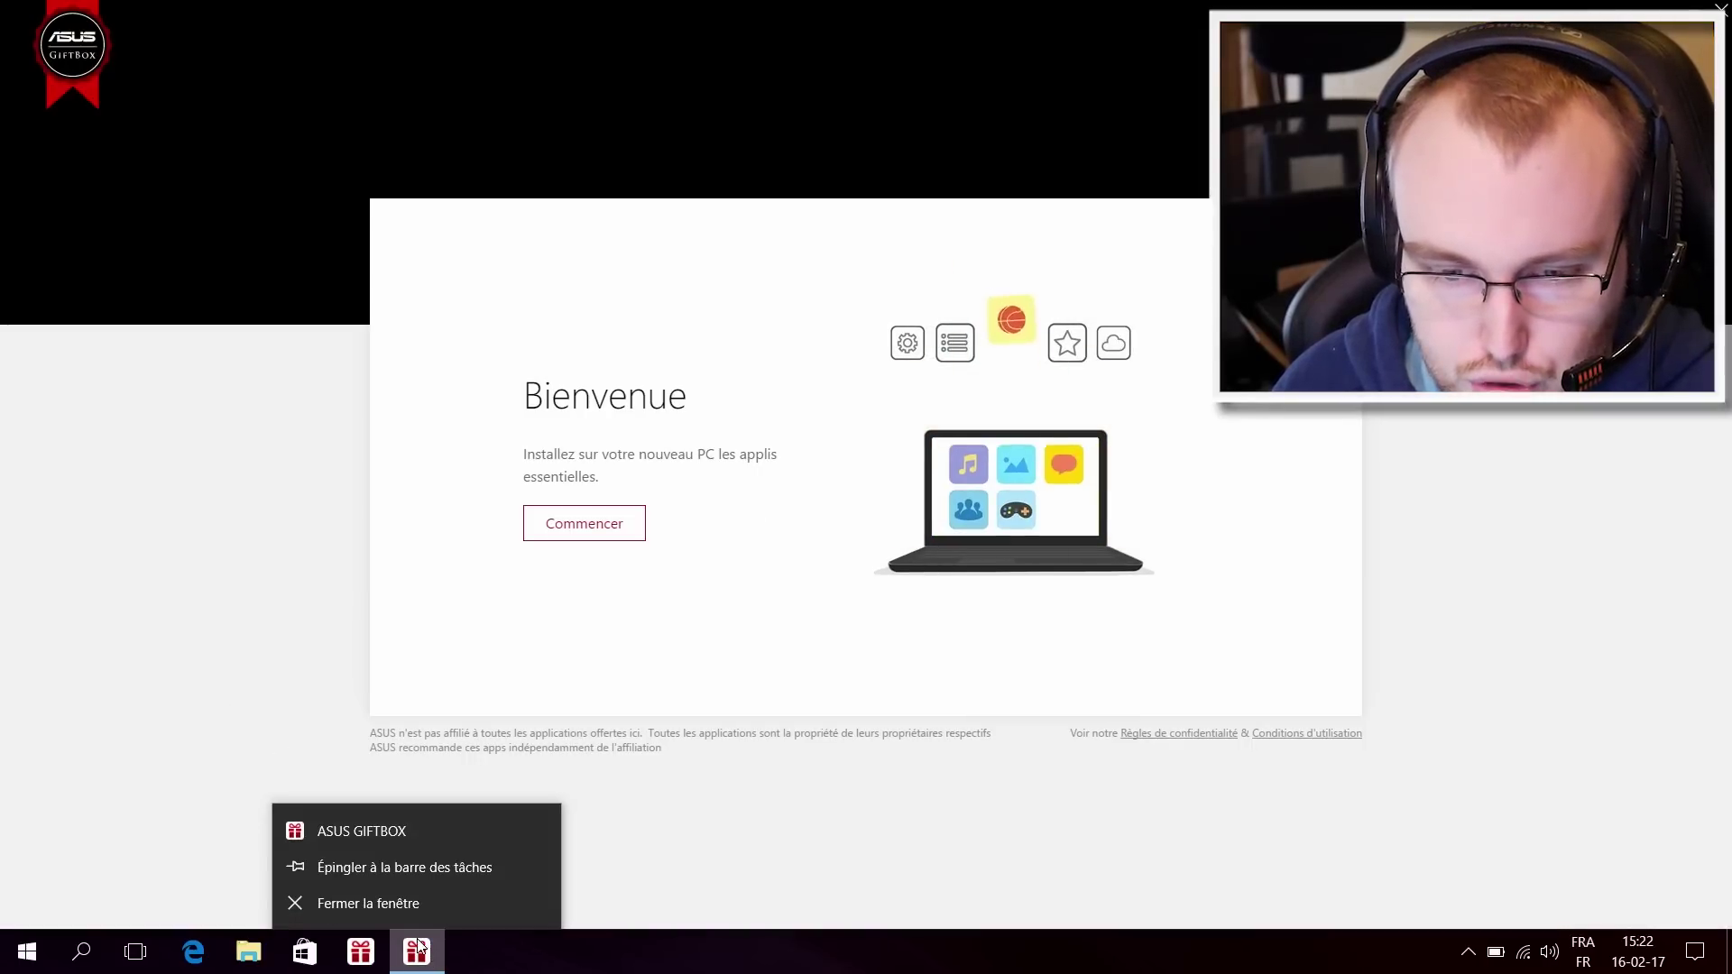
{"action": "left_click", "coordinate": [386, 904]}
{"action": "right_click", "coordinate": [361, 952]}
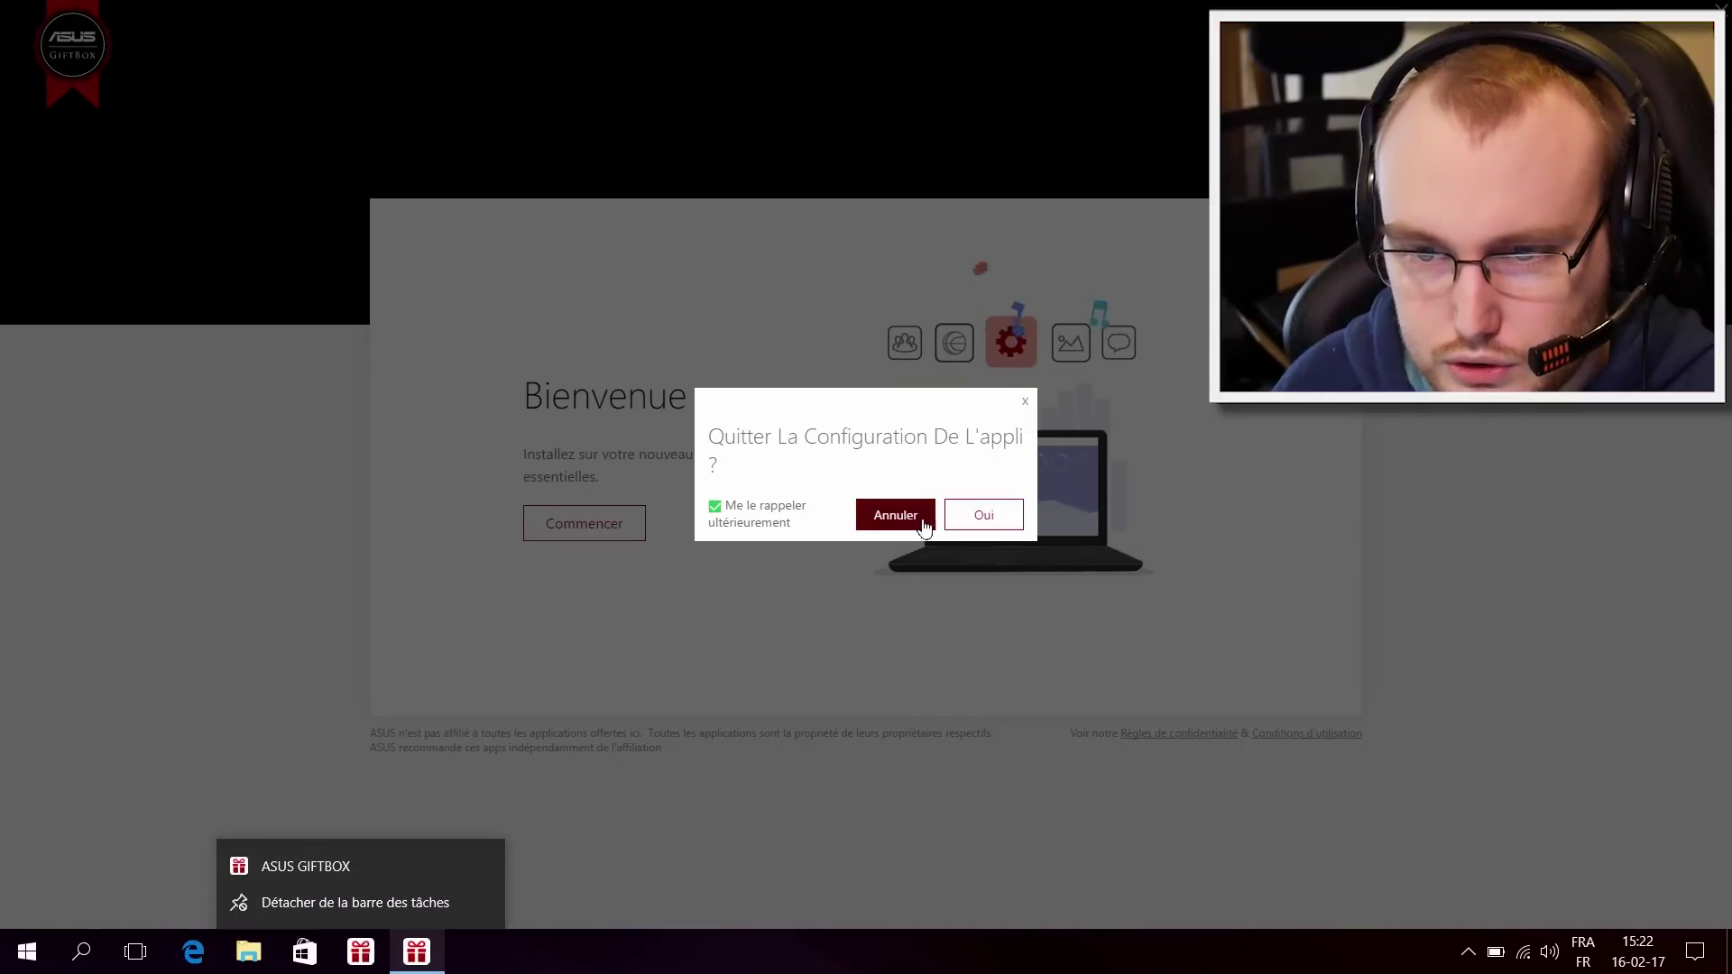
{"action": "left_click", "coordinate": [778, 516]}
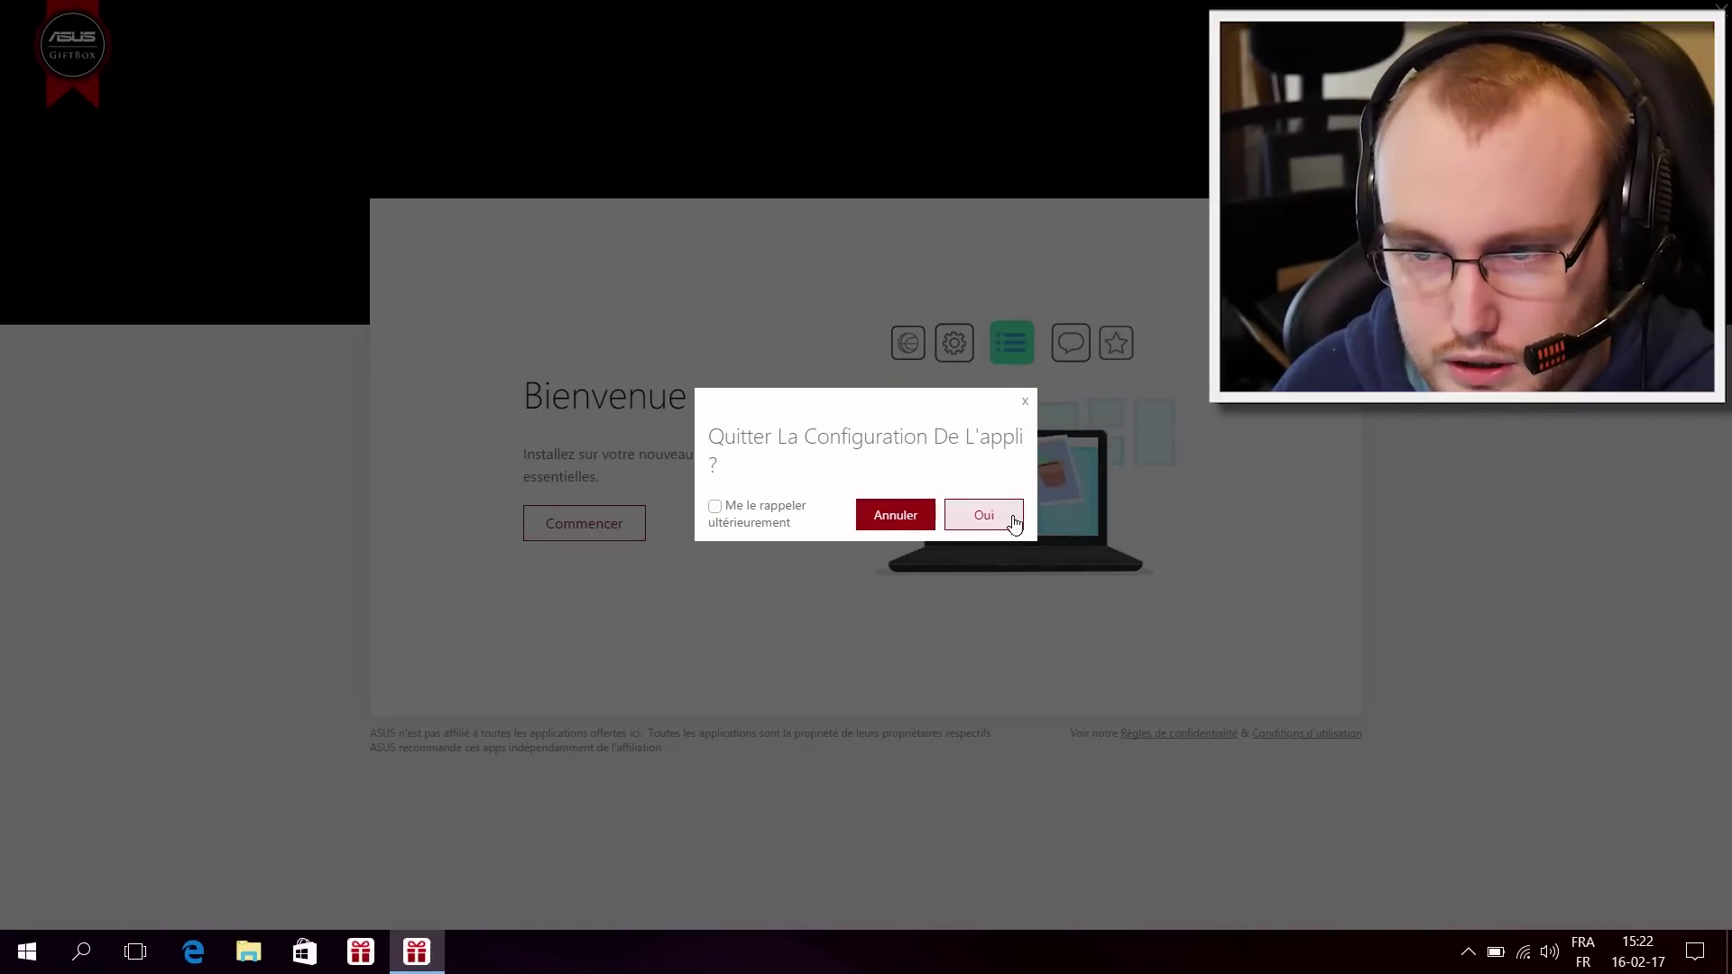
{"action": "left_click", "coordinate": [1010, 517]}
{"action": "right_click", "coordinate": [360, 949]}
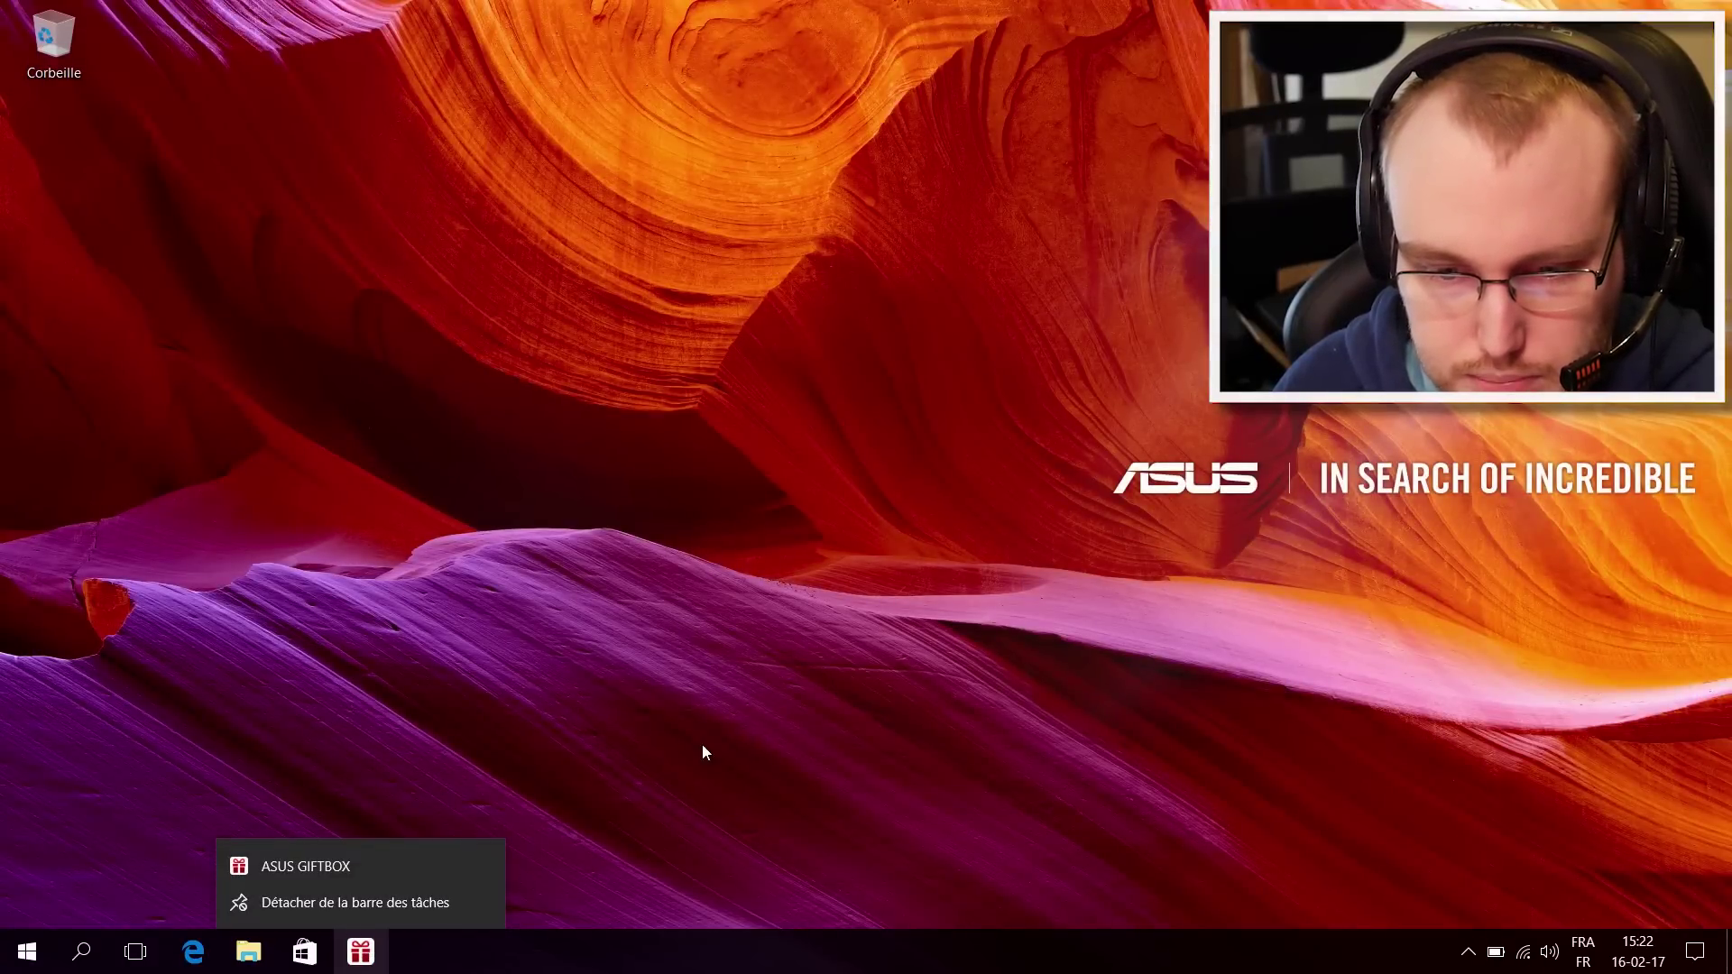
{"action": "left_click", "coordinate": [402, 901]}
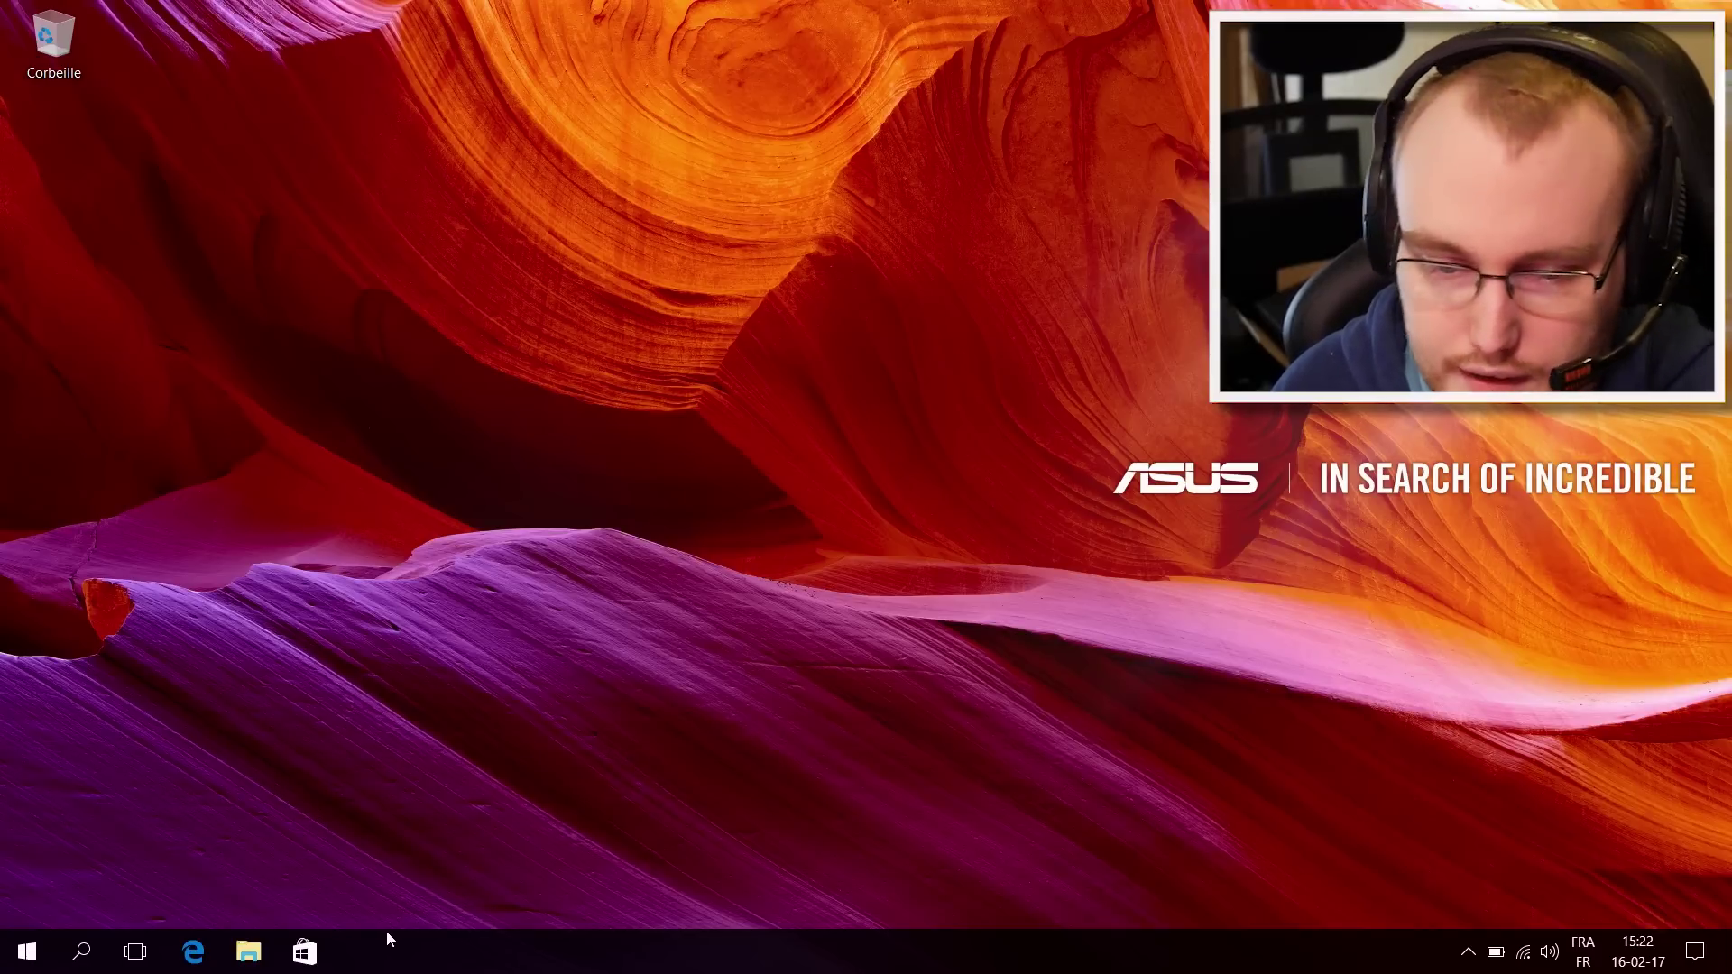
{"action": "left_click", "coordinate": [22, 952]}
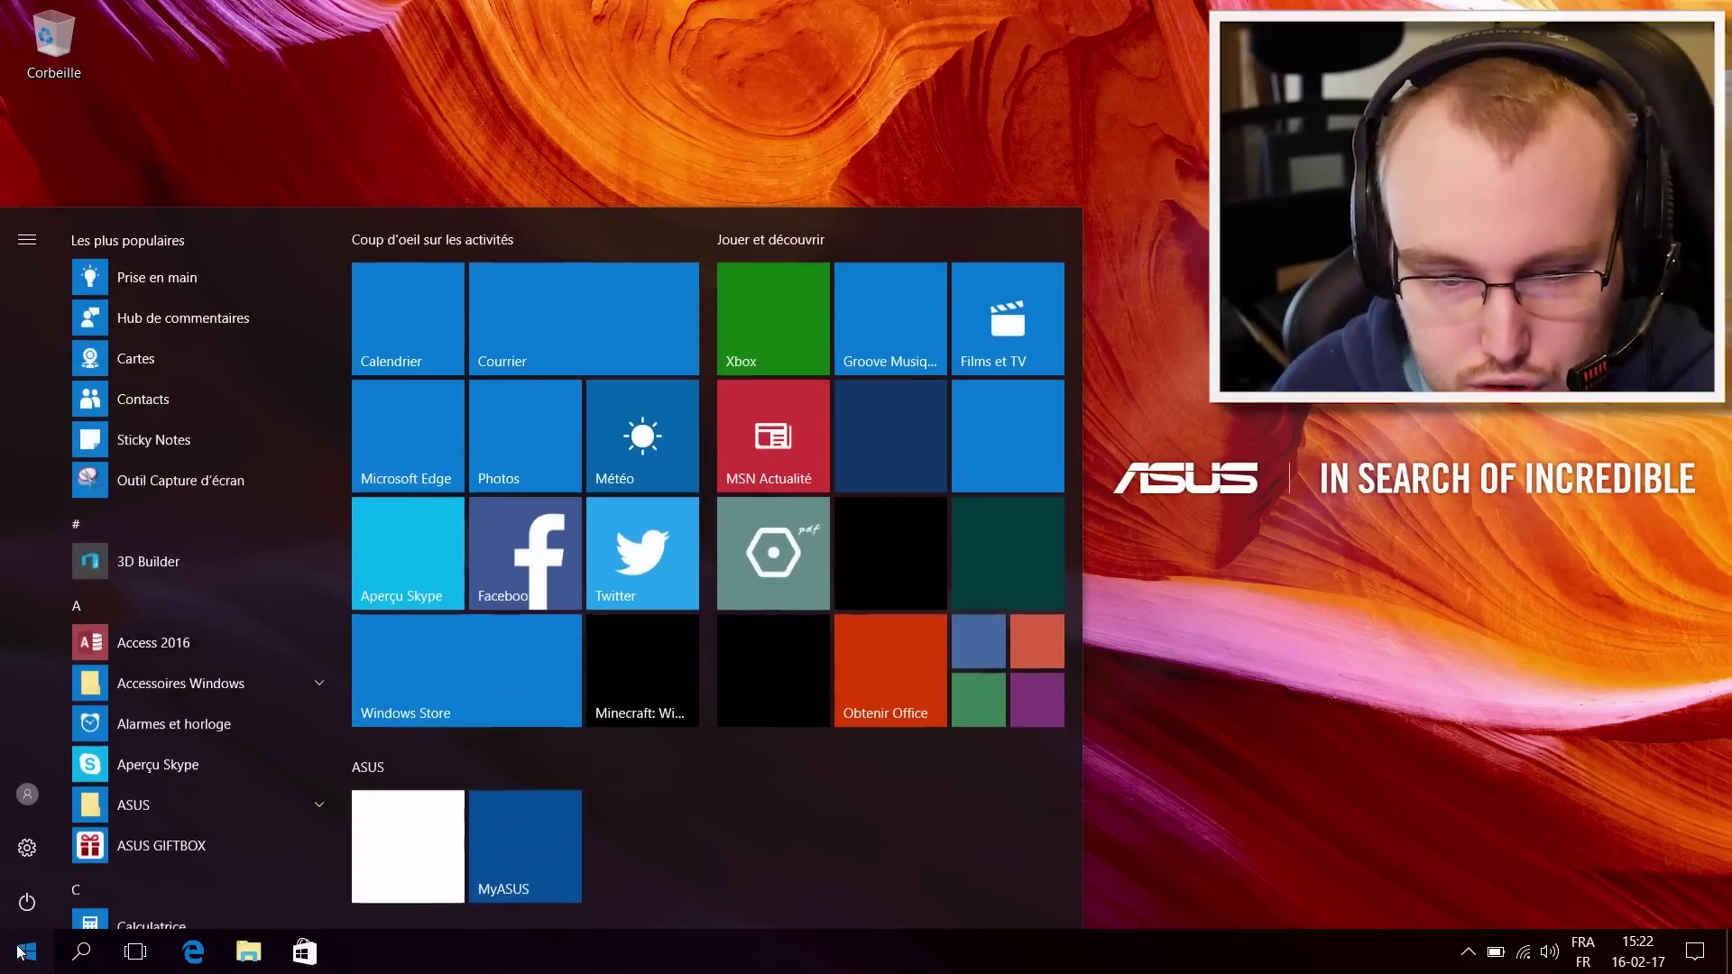
{"action": "left_click", "coordinate": [79, 958]}
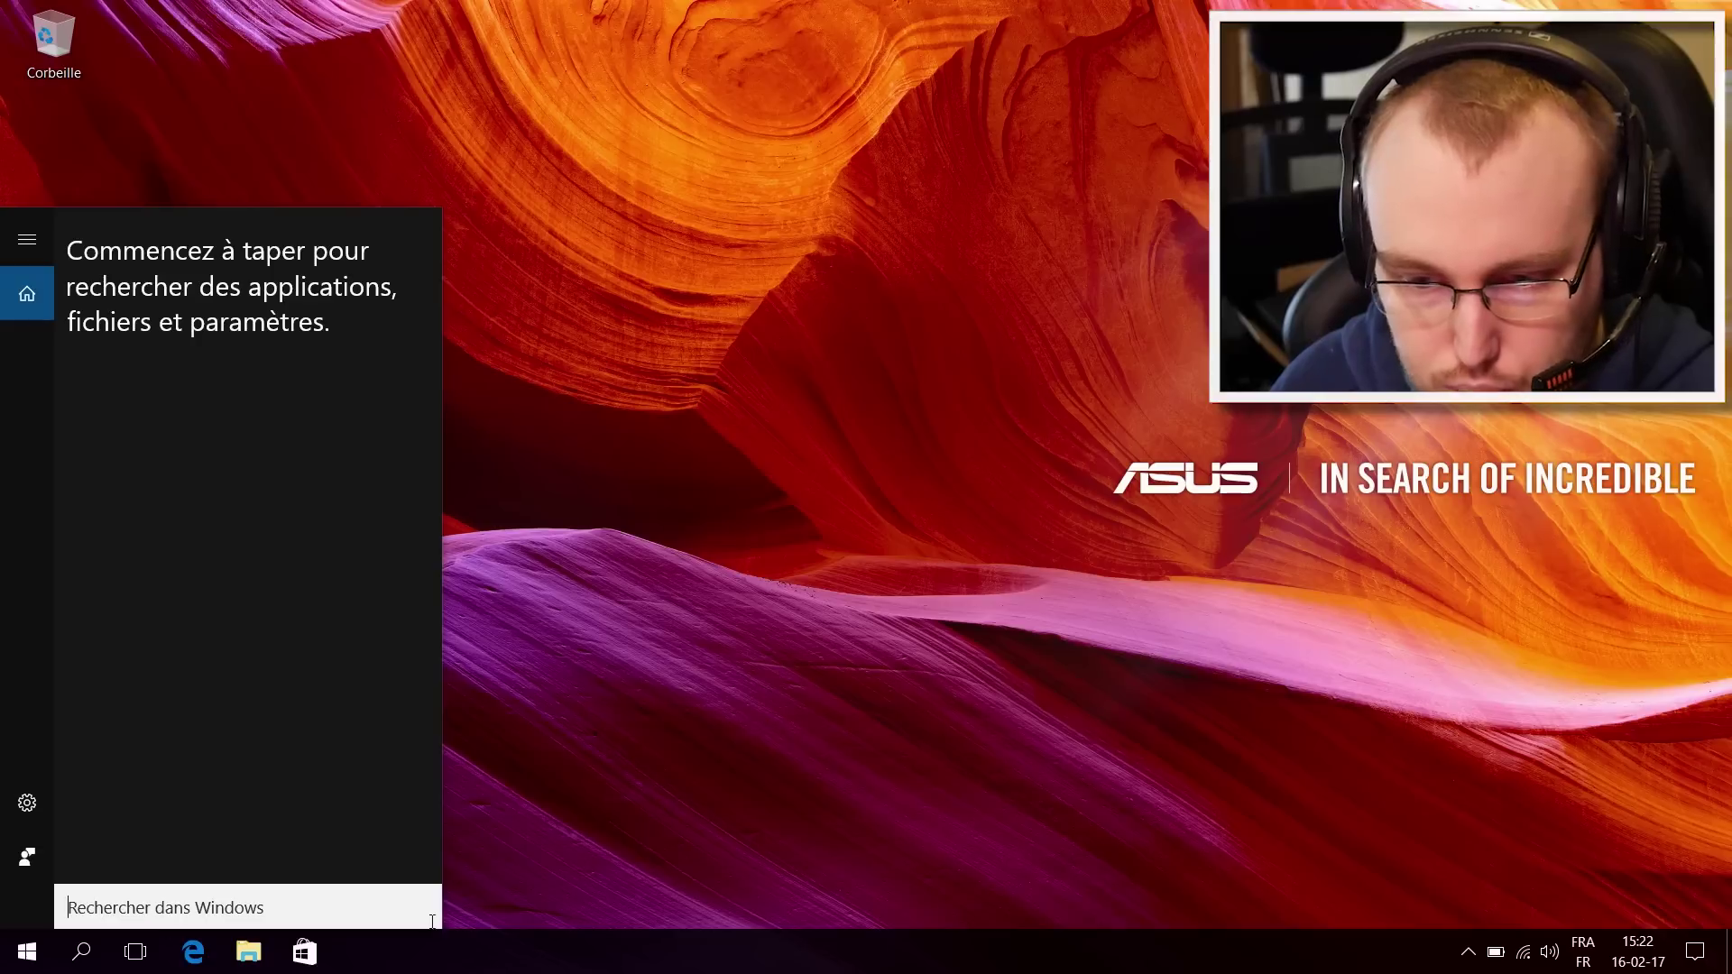
{"action": "left_click", "coordinate": [945, 872]}
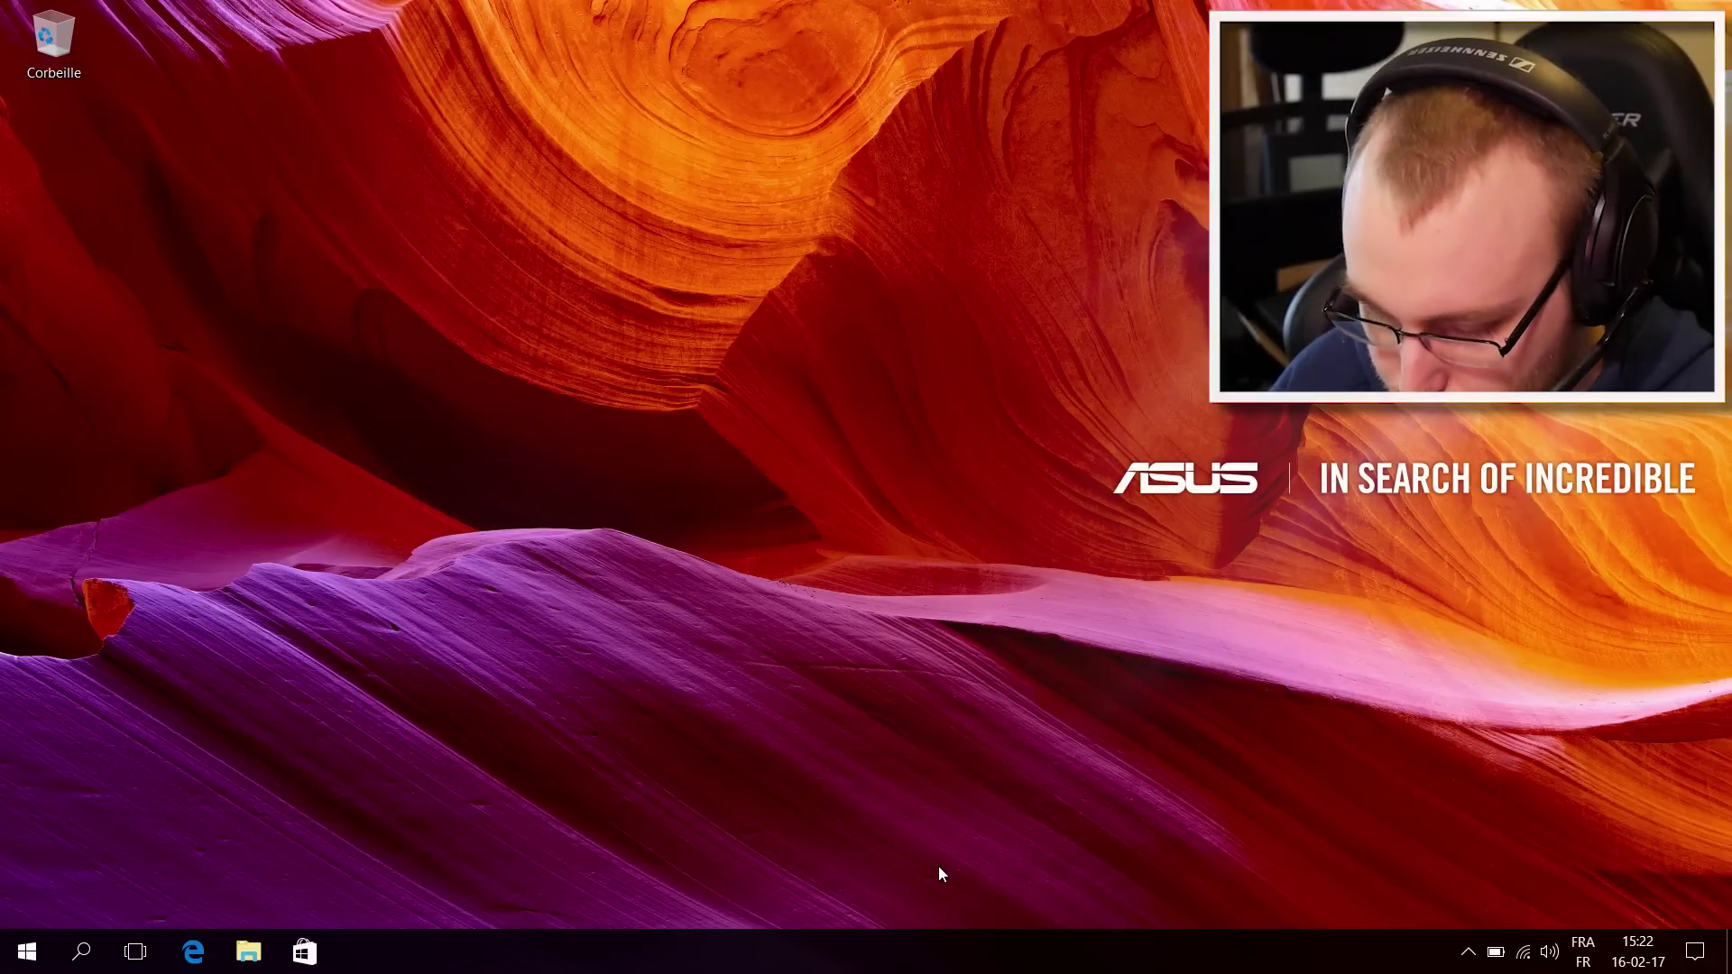
{"action": "key", "text": "ctrl+alt+Delete"}
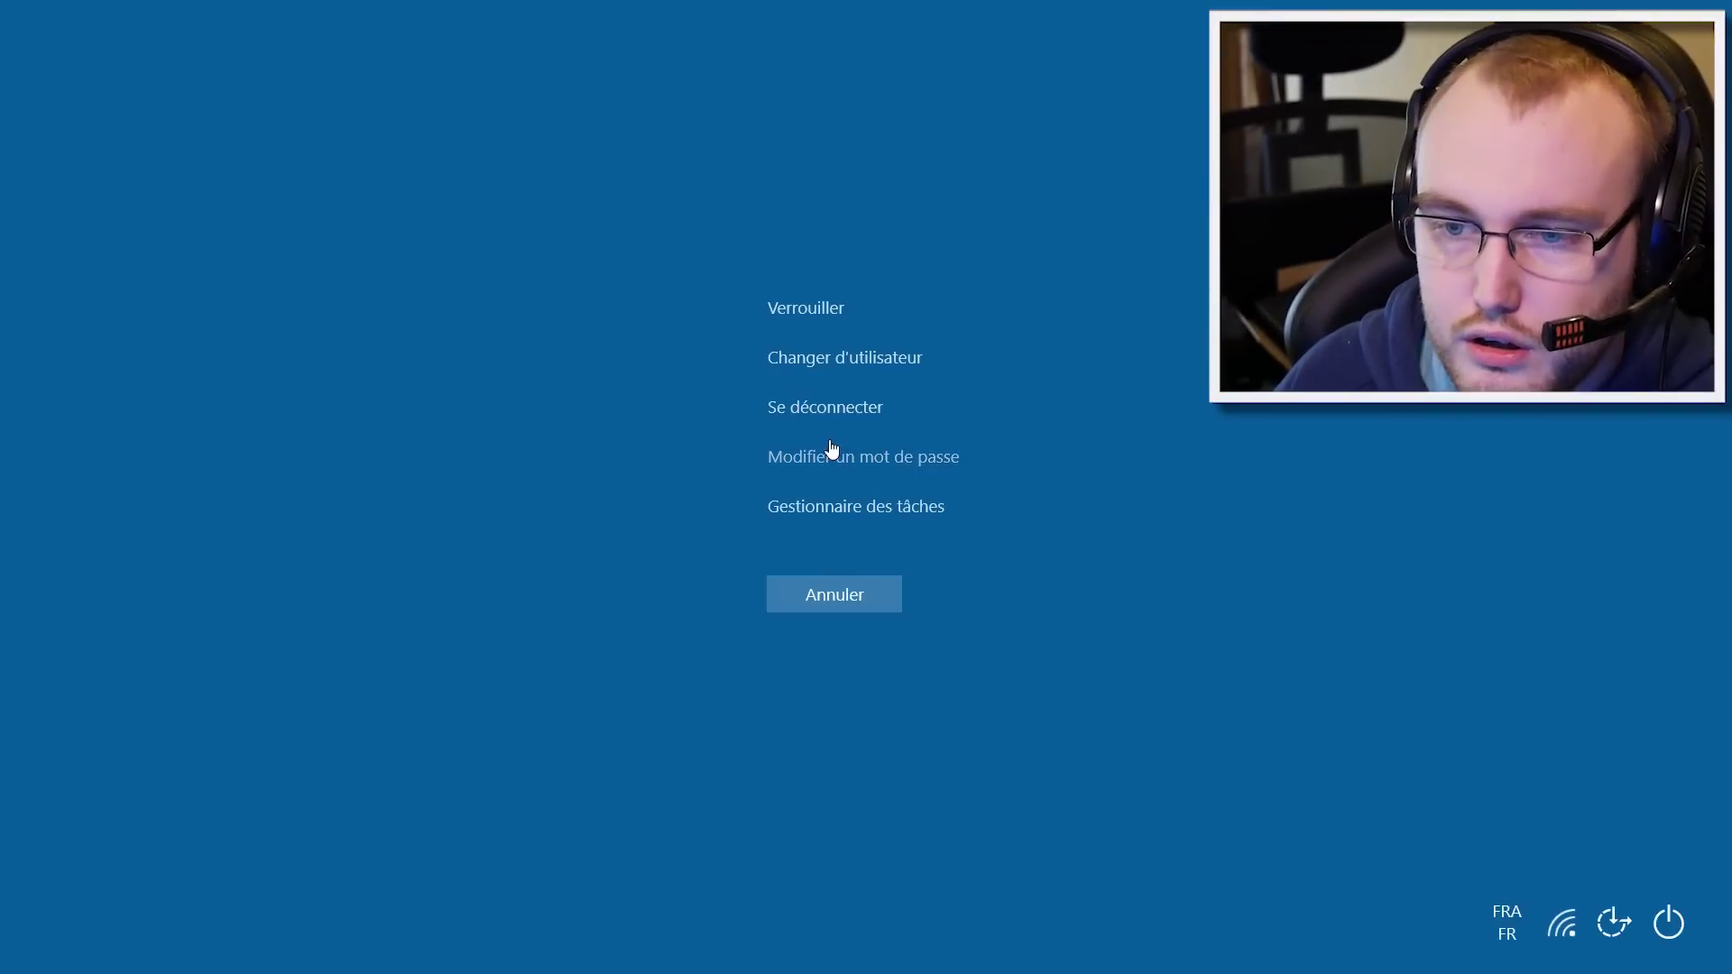
{"action": "left_click", "coordinate": [806, 503]}
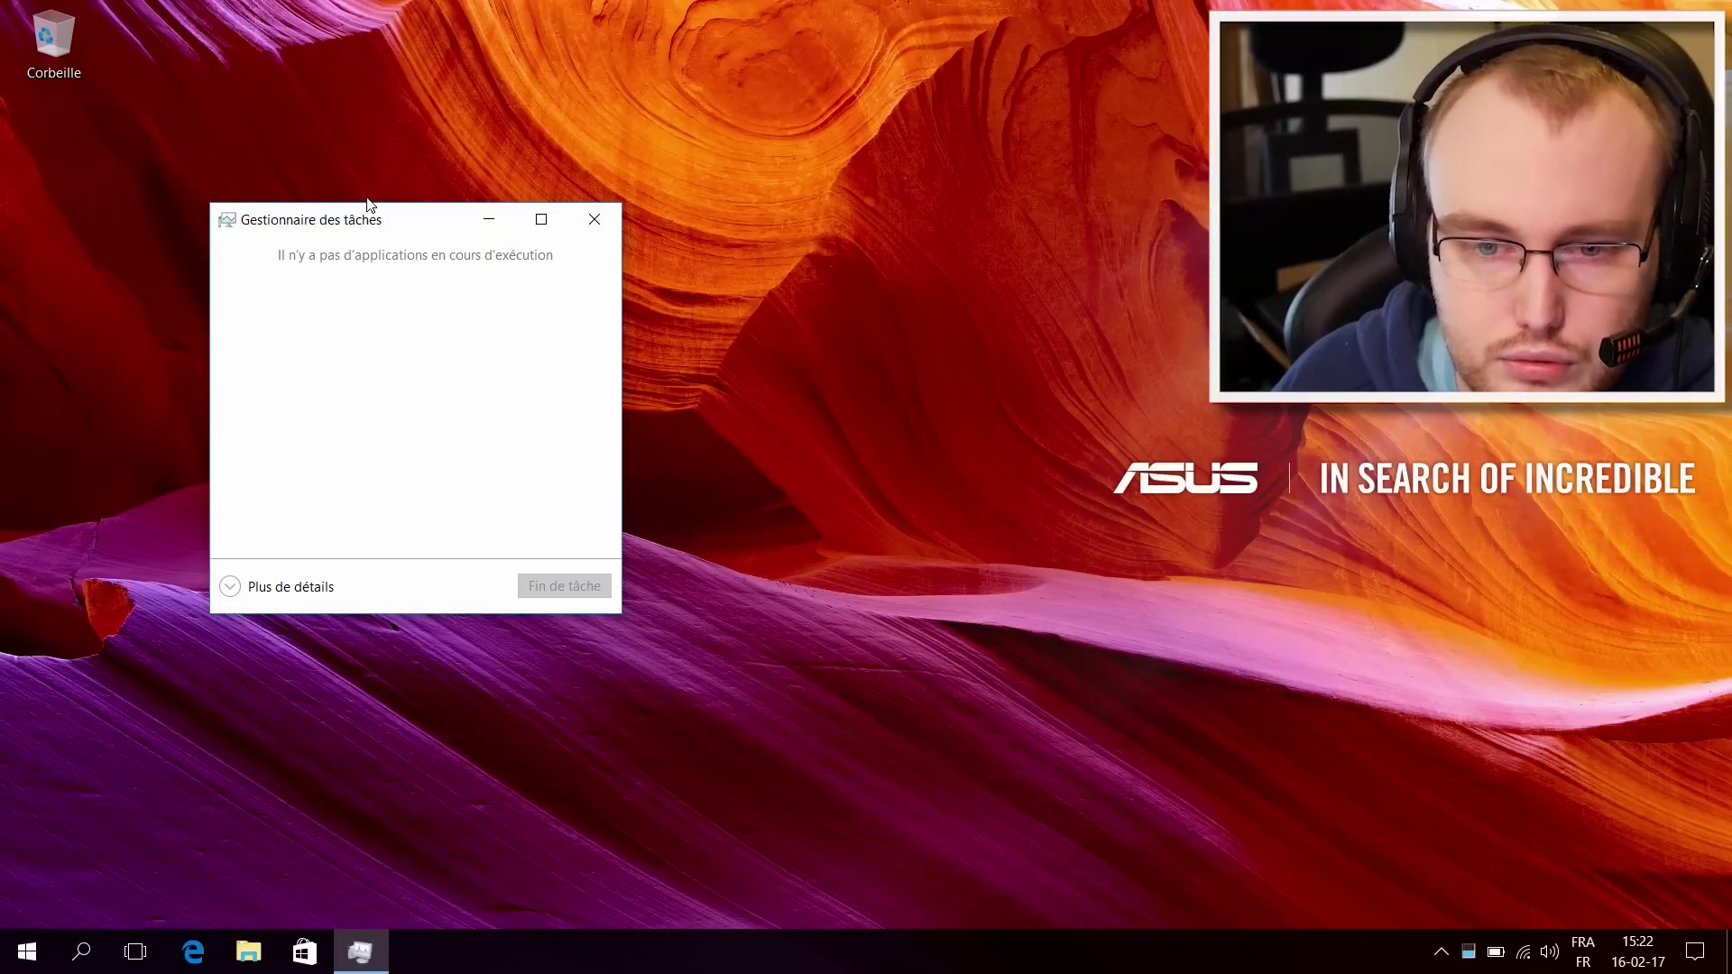
{"action": "left_click", "coordinate": [279, 589]}
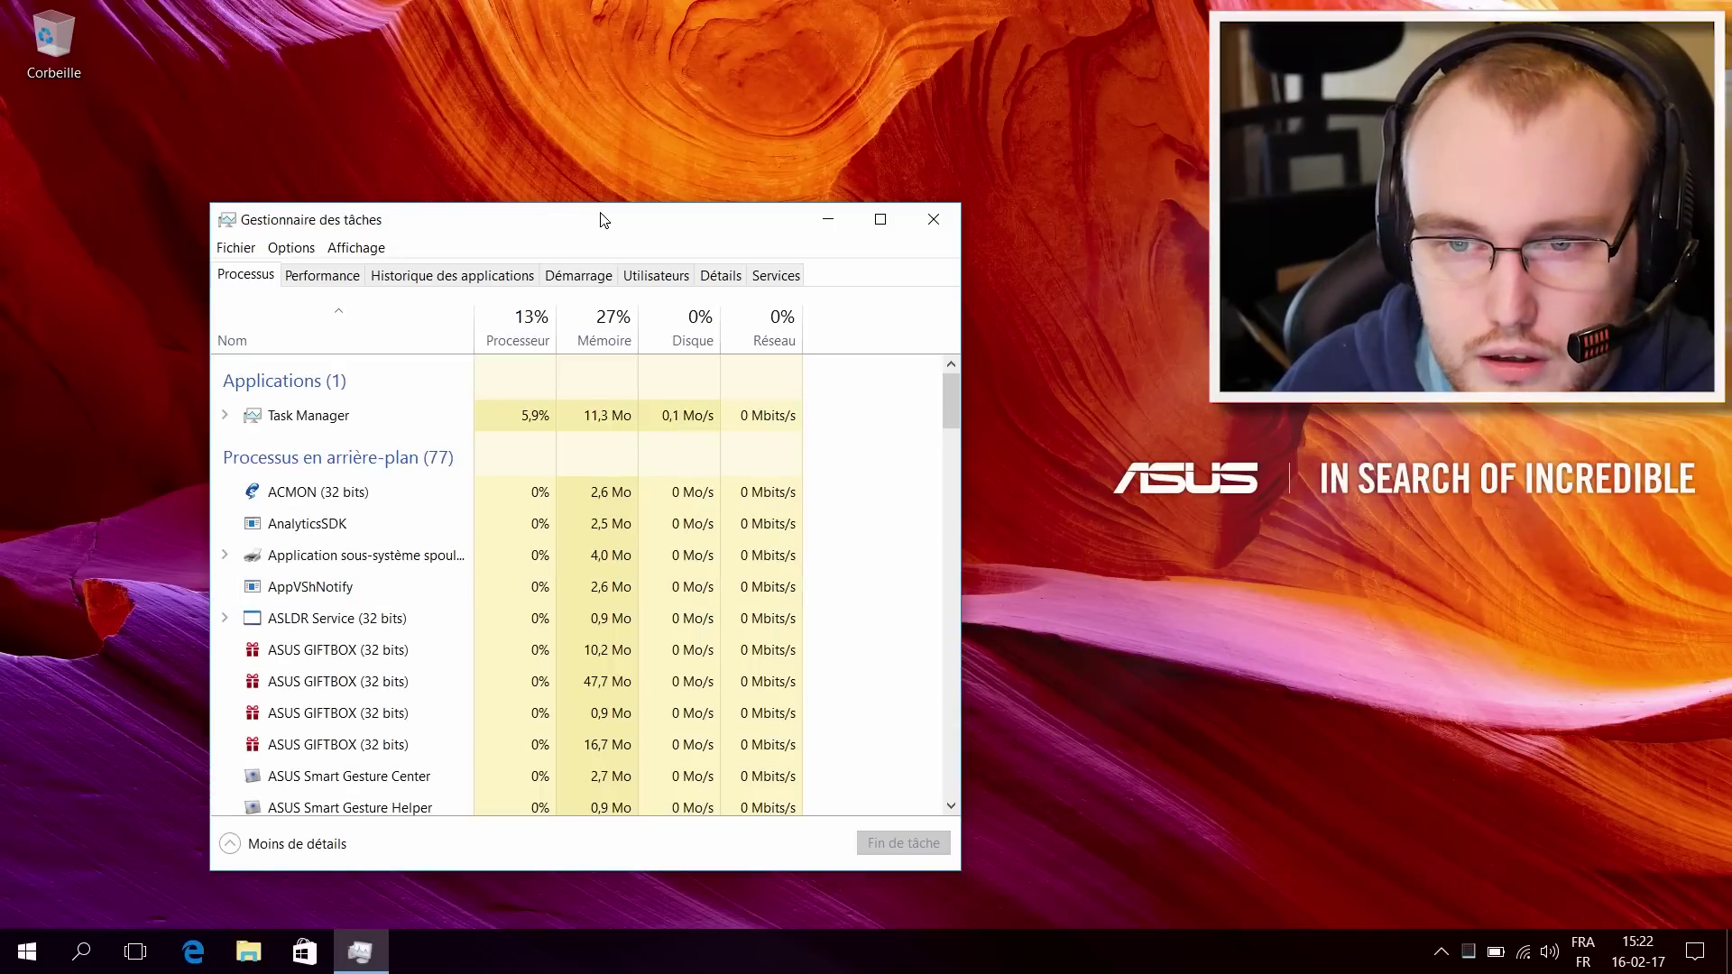
{"action": "left_click", "coordinate": [598, 282]}
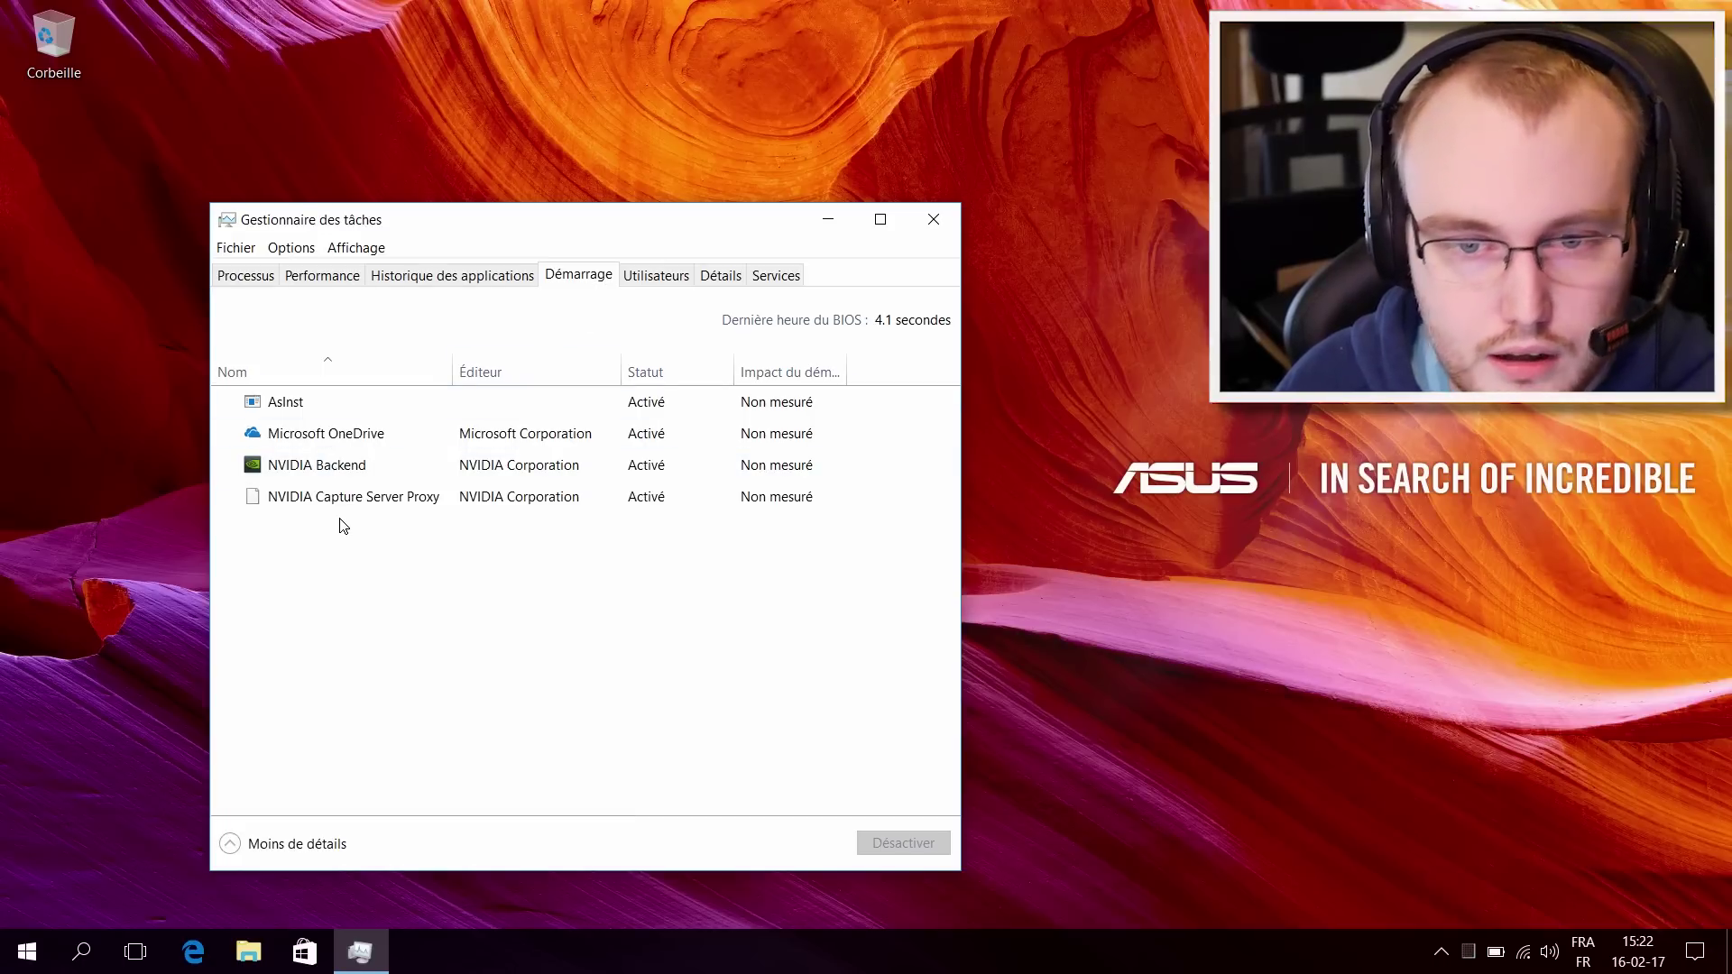
{"action": "left_click", "coordinate": [309, 414]}
{"action": "left_click", "coordinate": [344, 467]}
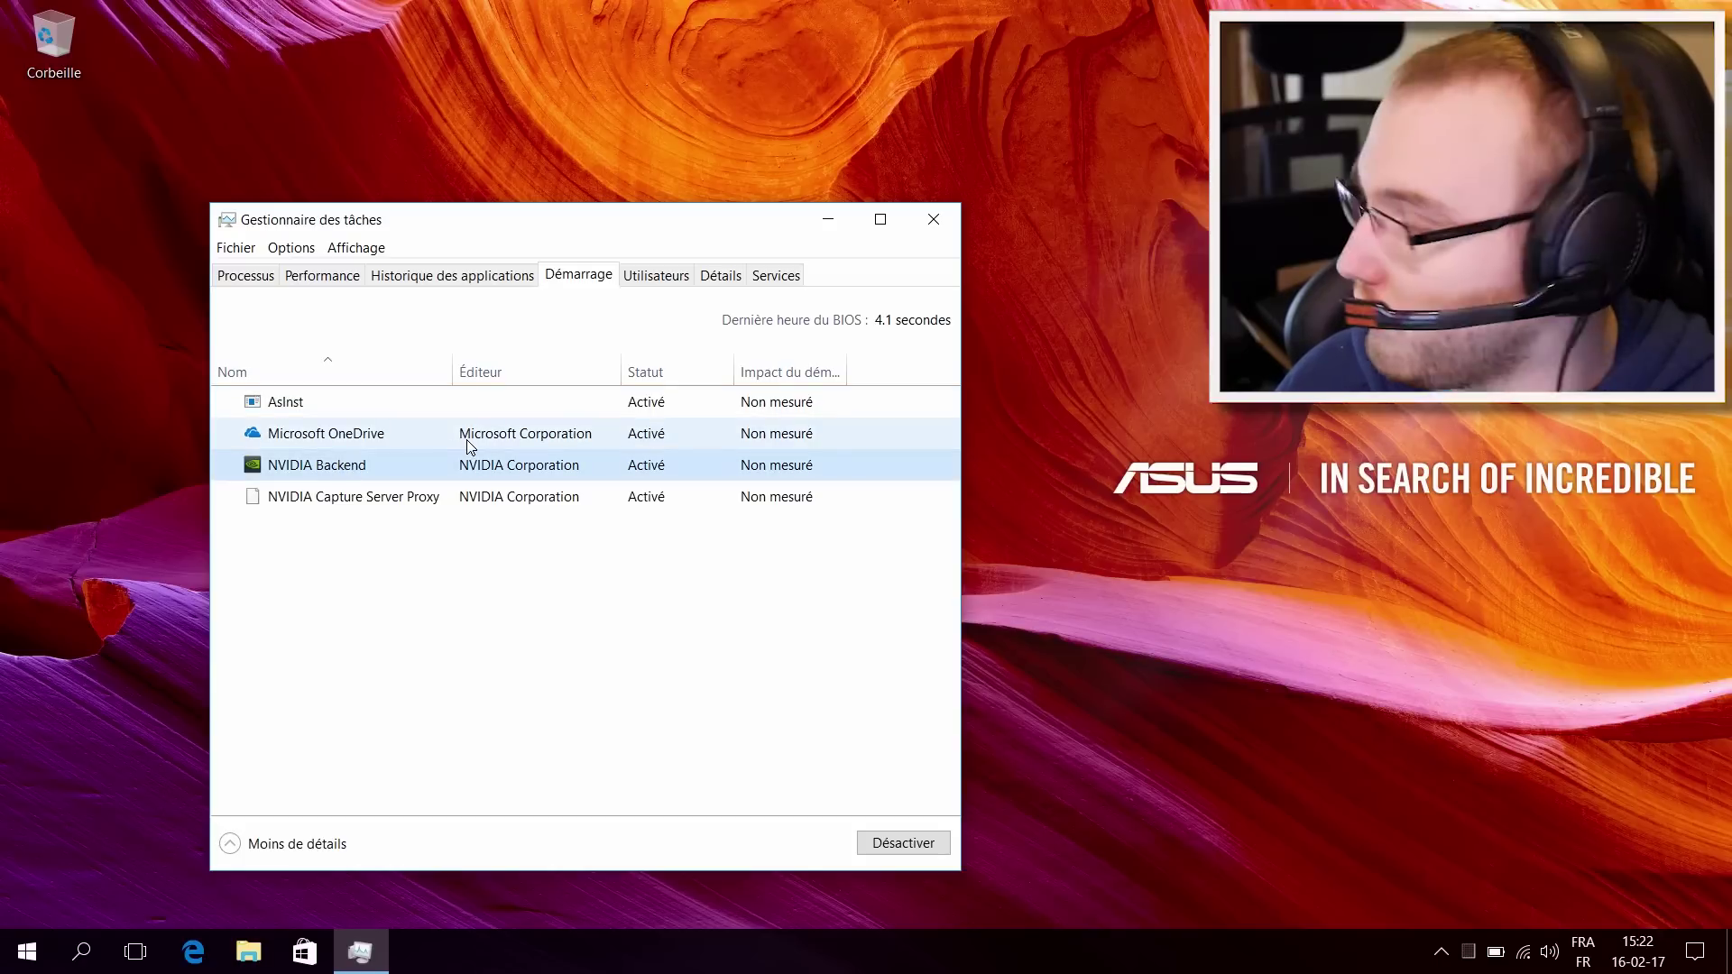
{"action": "left_click", "coordinate": [931, 226]}
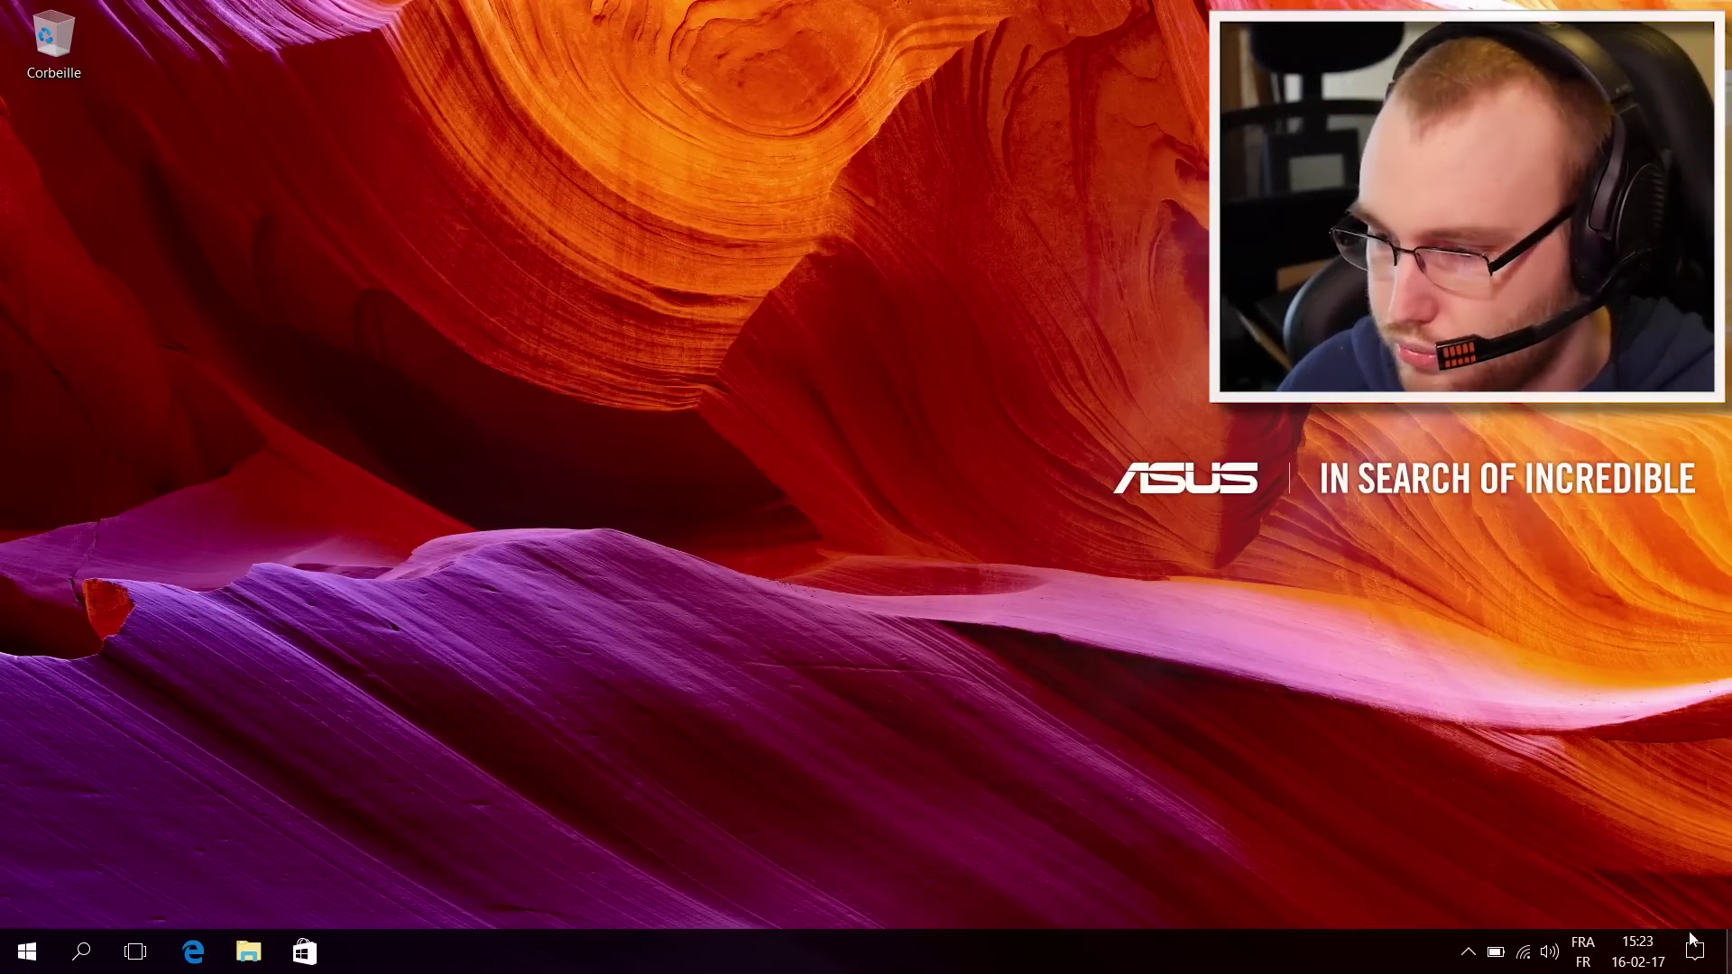
Step: Show the hidden notification-area icons
{"action": "left_click", "coordinate": [1469, 955]}
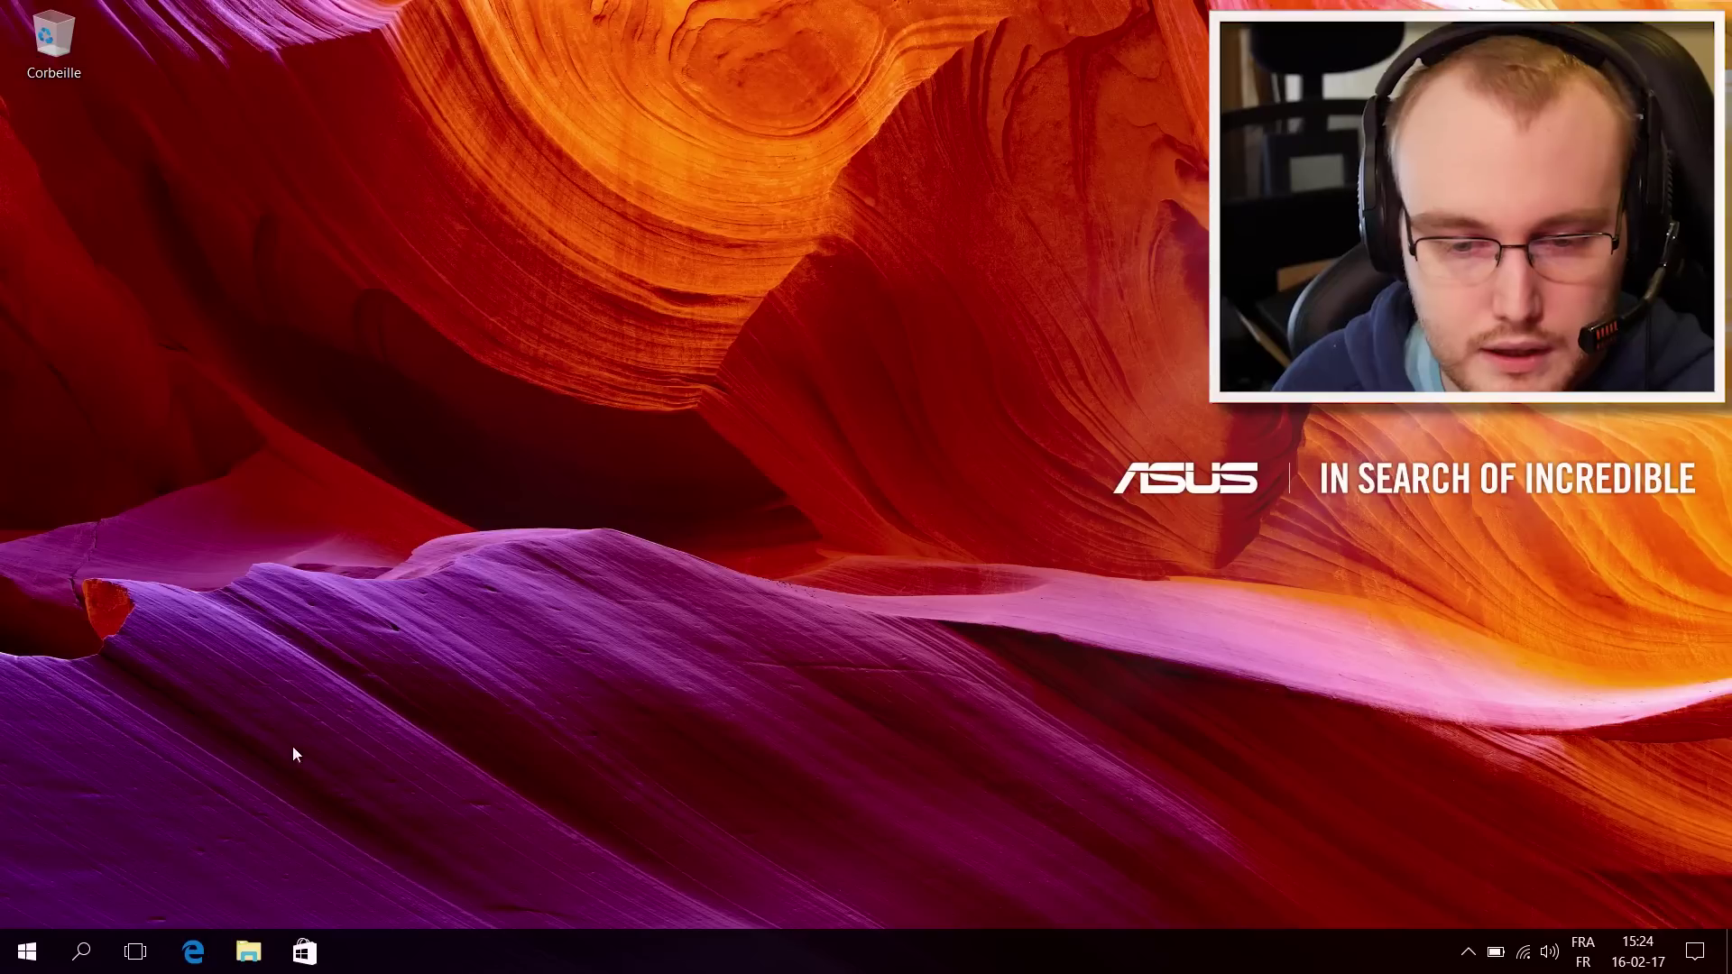
Step: Open Windows Settings from the action center, shrink and reposition it, and go to Confidentialité
{"action": "left_click", "coordinate": [20, 948]}
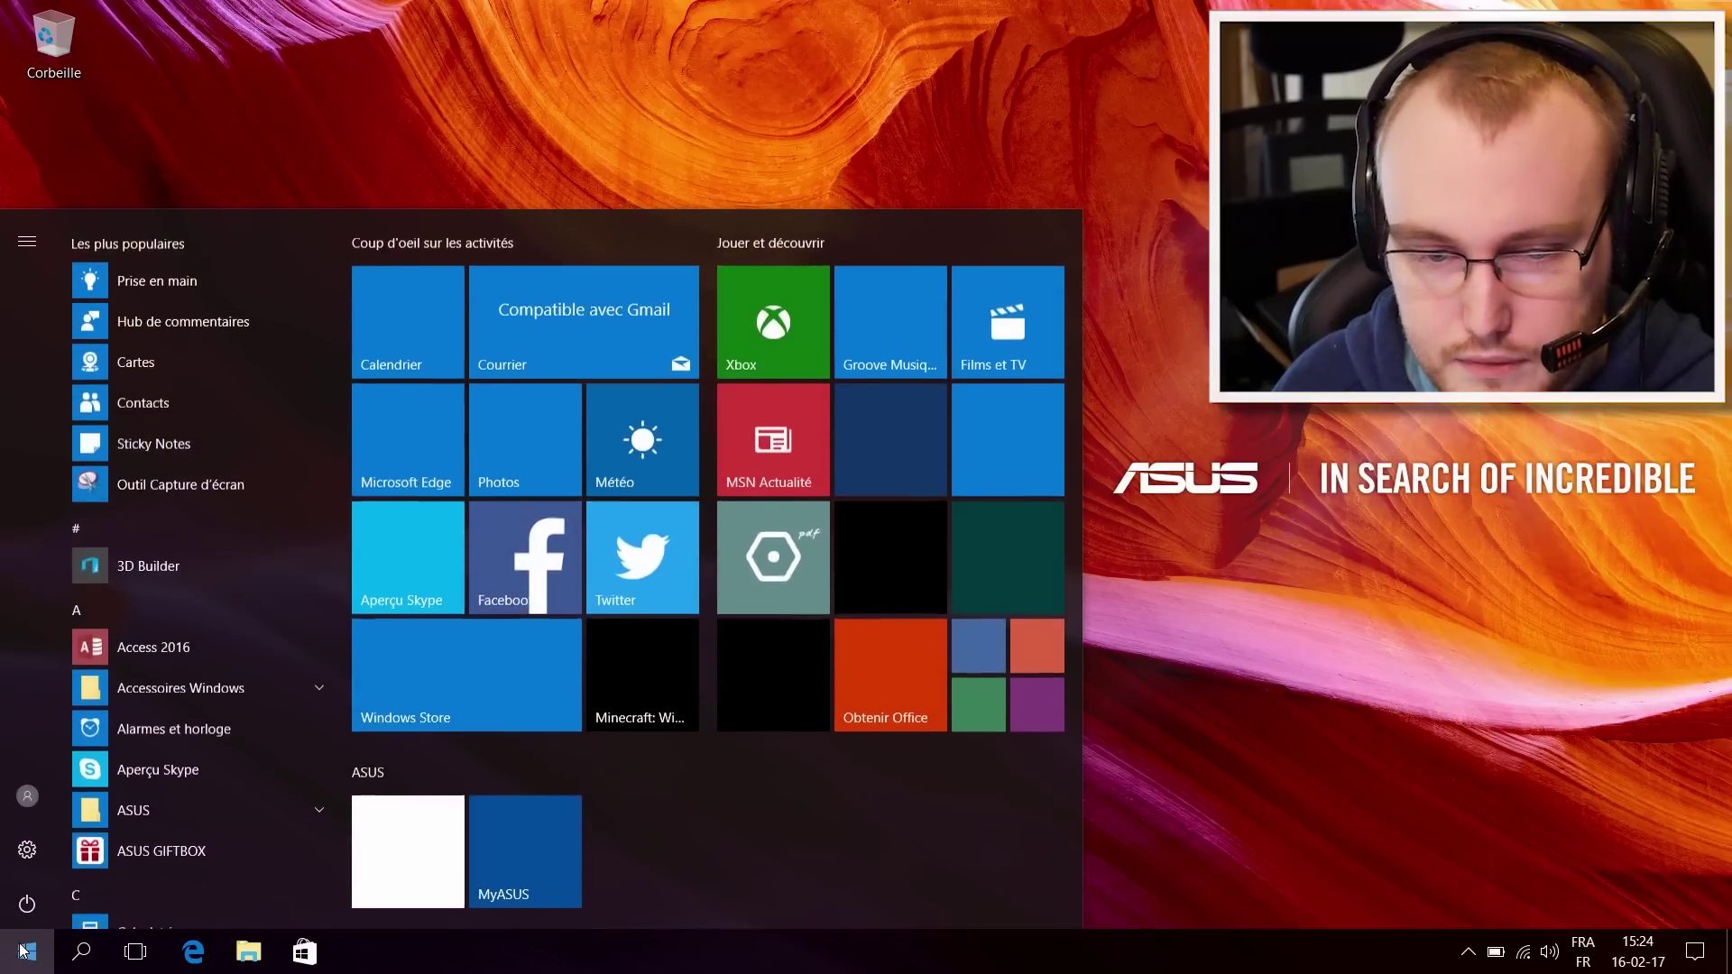
{"action": "left_click", "coordinate": [1494, 837]}
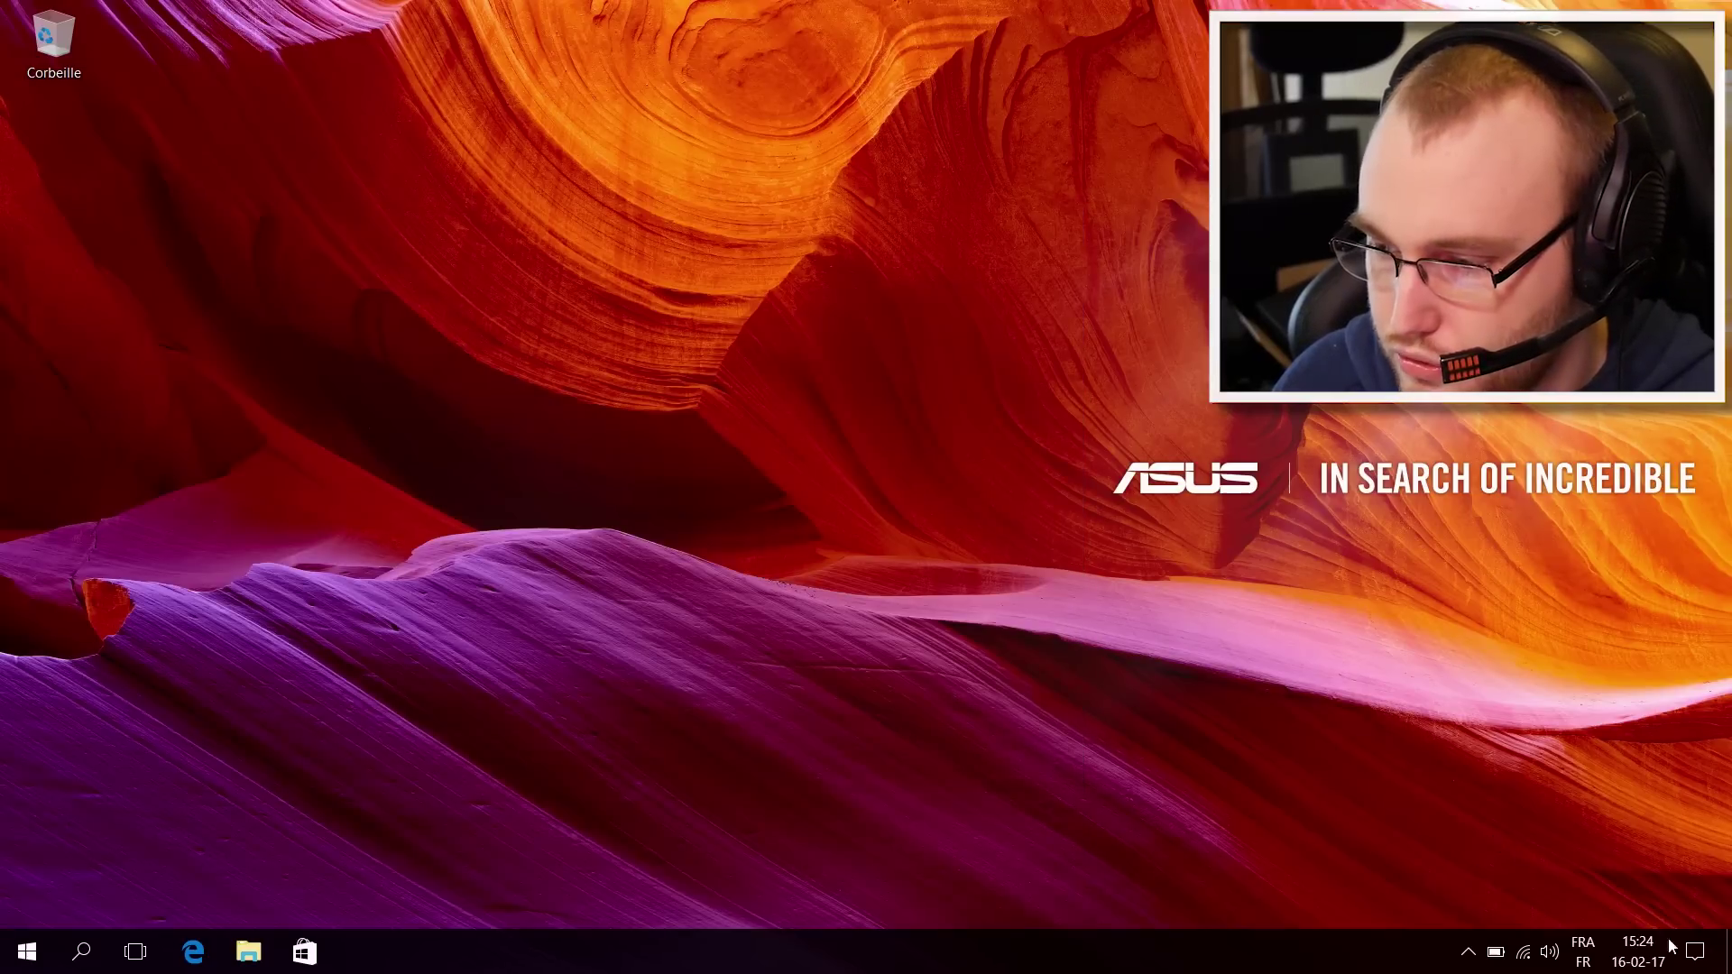
{"action": "left_click", "coordinate": [1692, 964]}
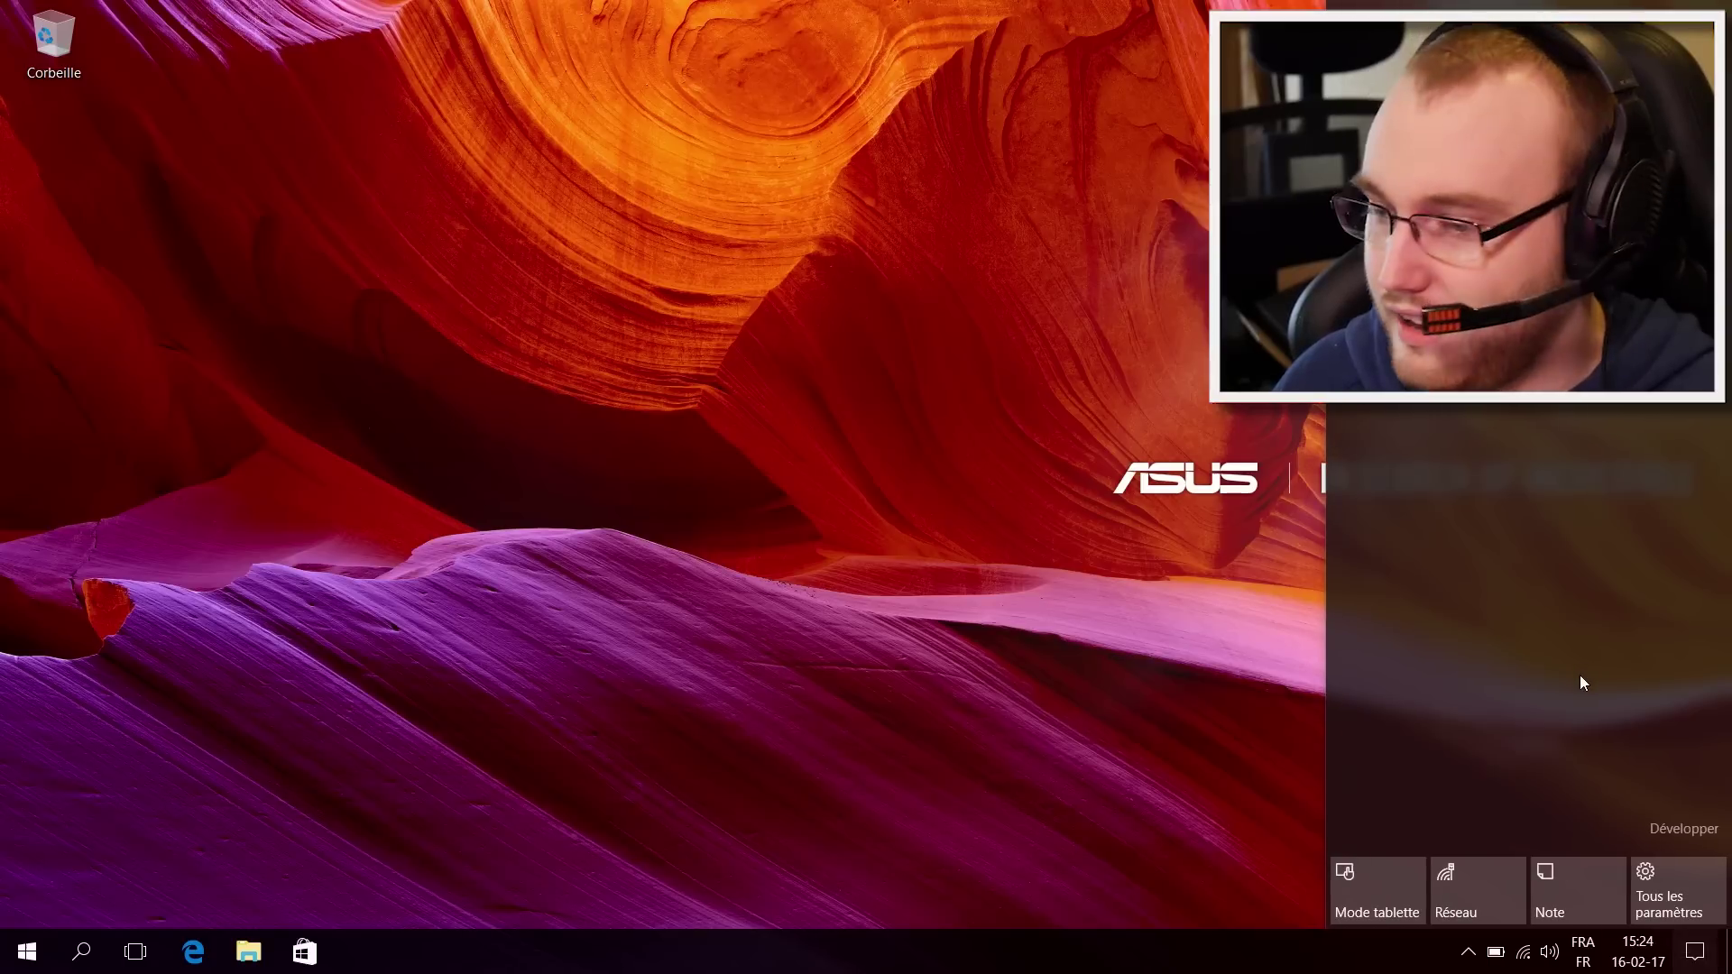
{"action": "left_click", "coordinate": [1674, 895]}
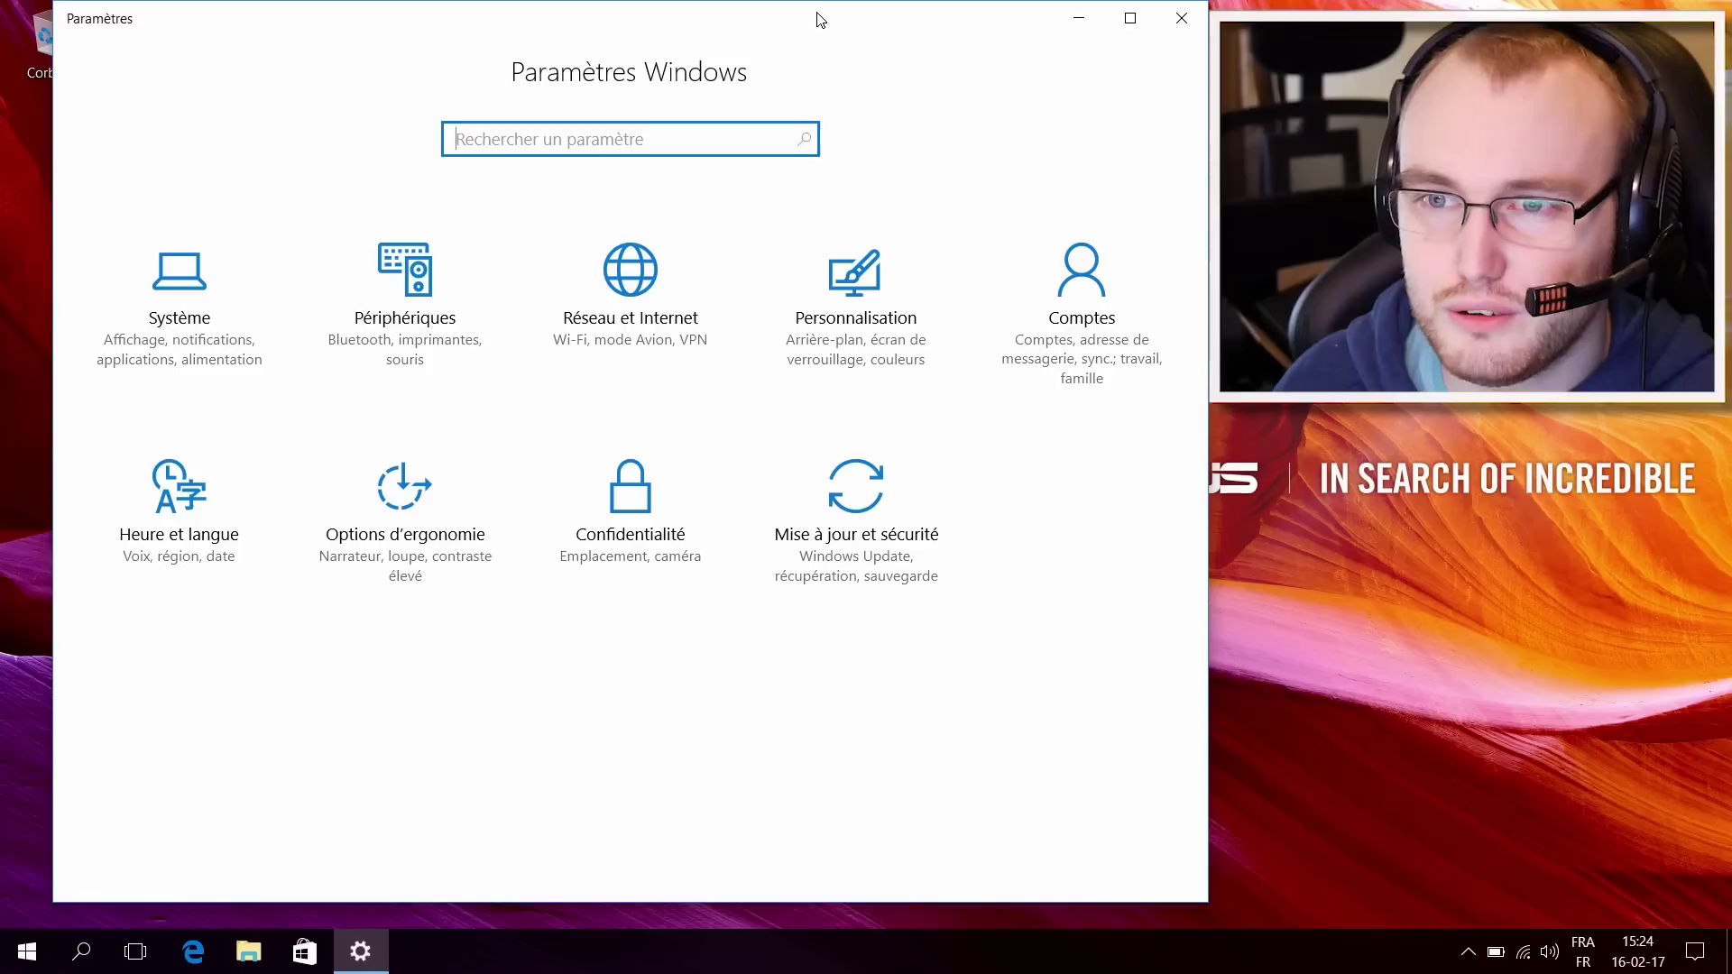
{"action": "left_click_drag", "start_coordinate": [836, 4], "coordinate": [1141, 85]}
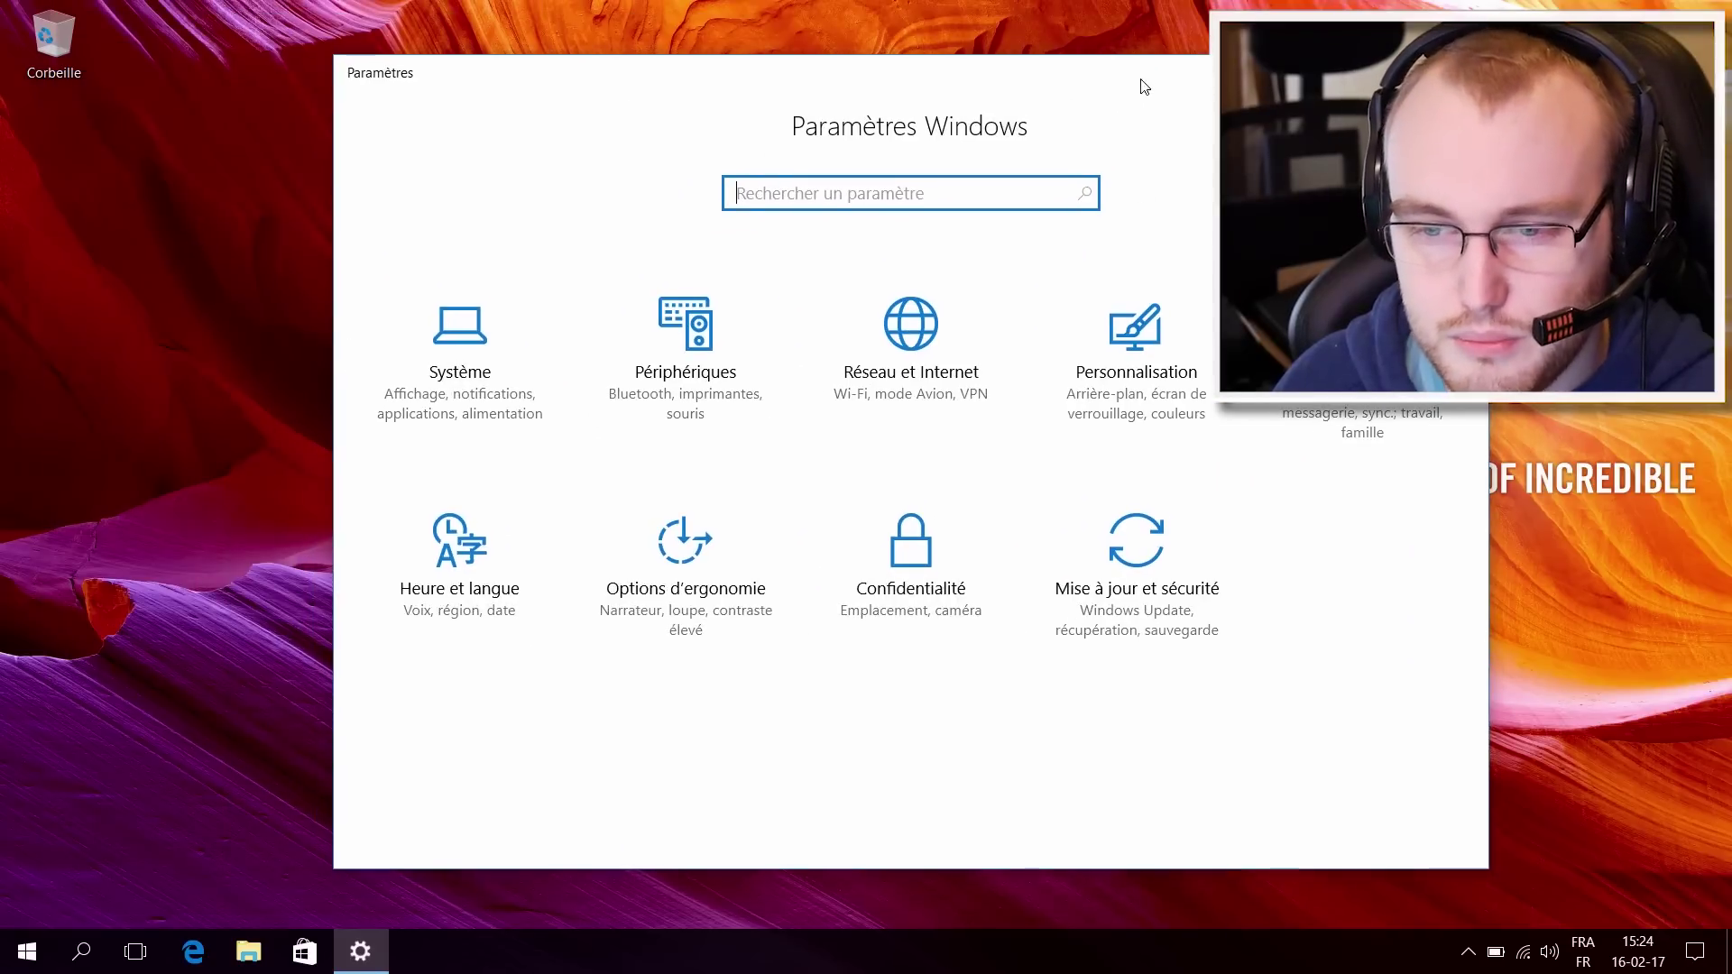
{"action": "left_click", "coordinate": [893, 531]}
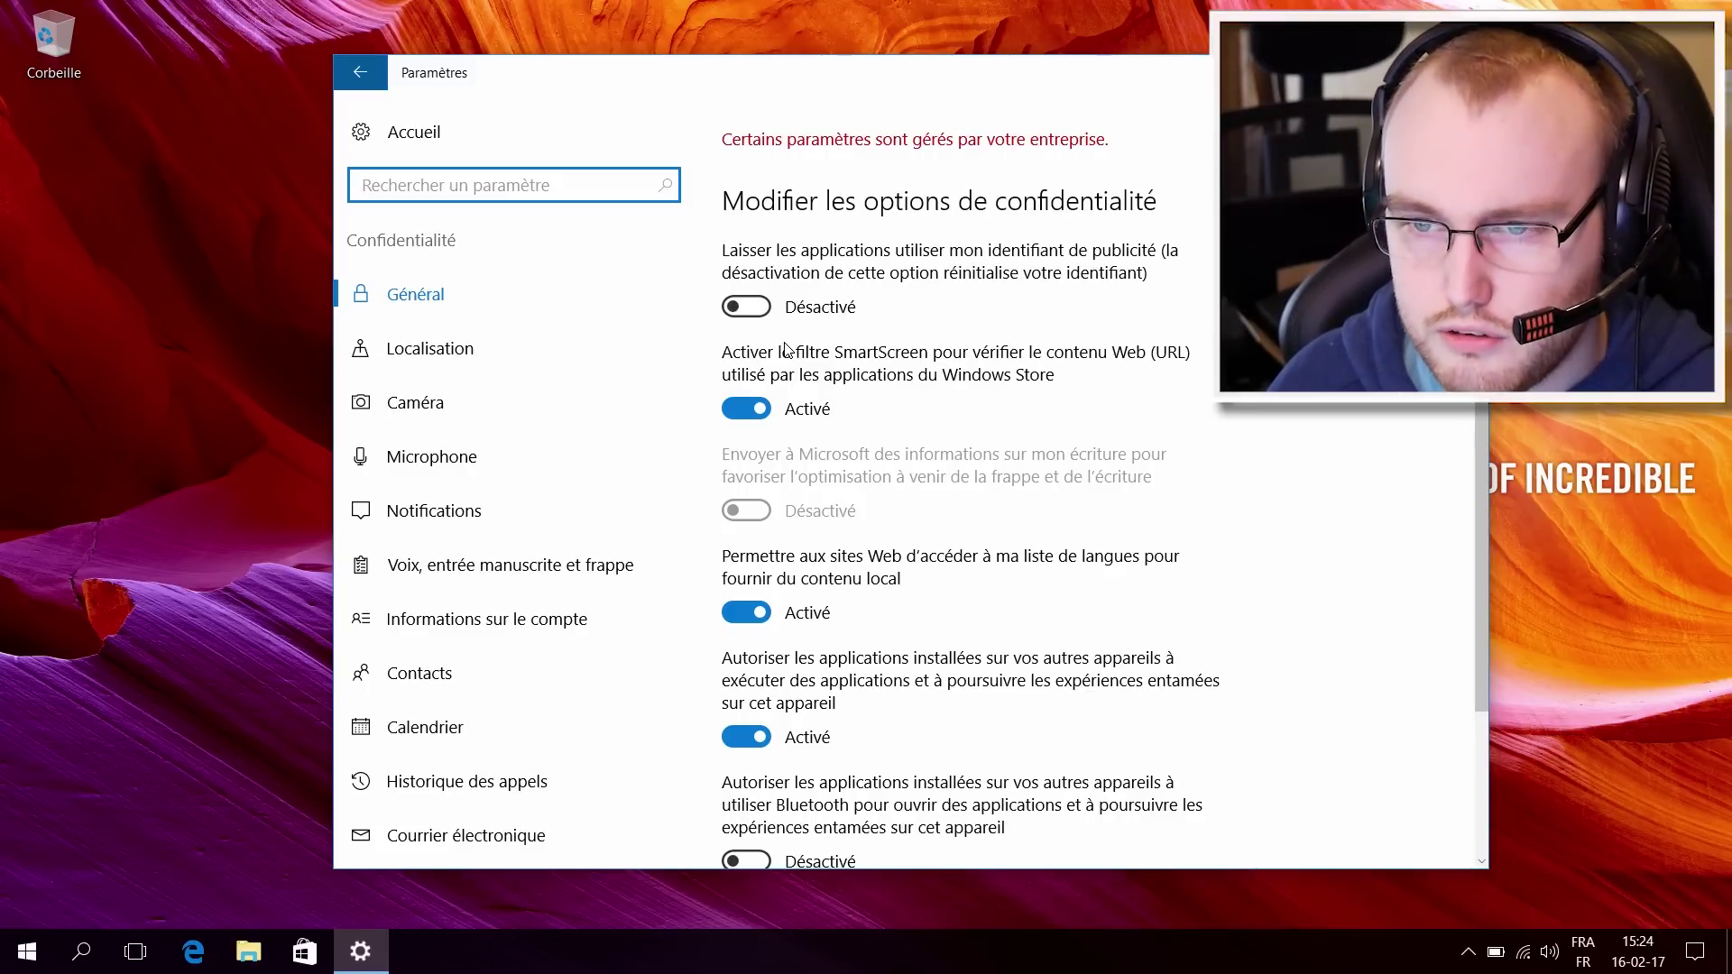
Step: Stop apps on other devices continuing experiences here, then go to the Localisation privacy page
{"action": "left_click", "coordinate": [884, 358]}
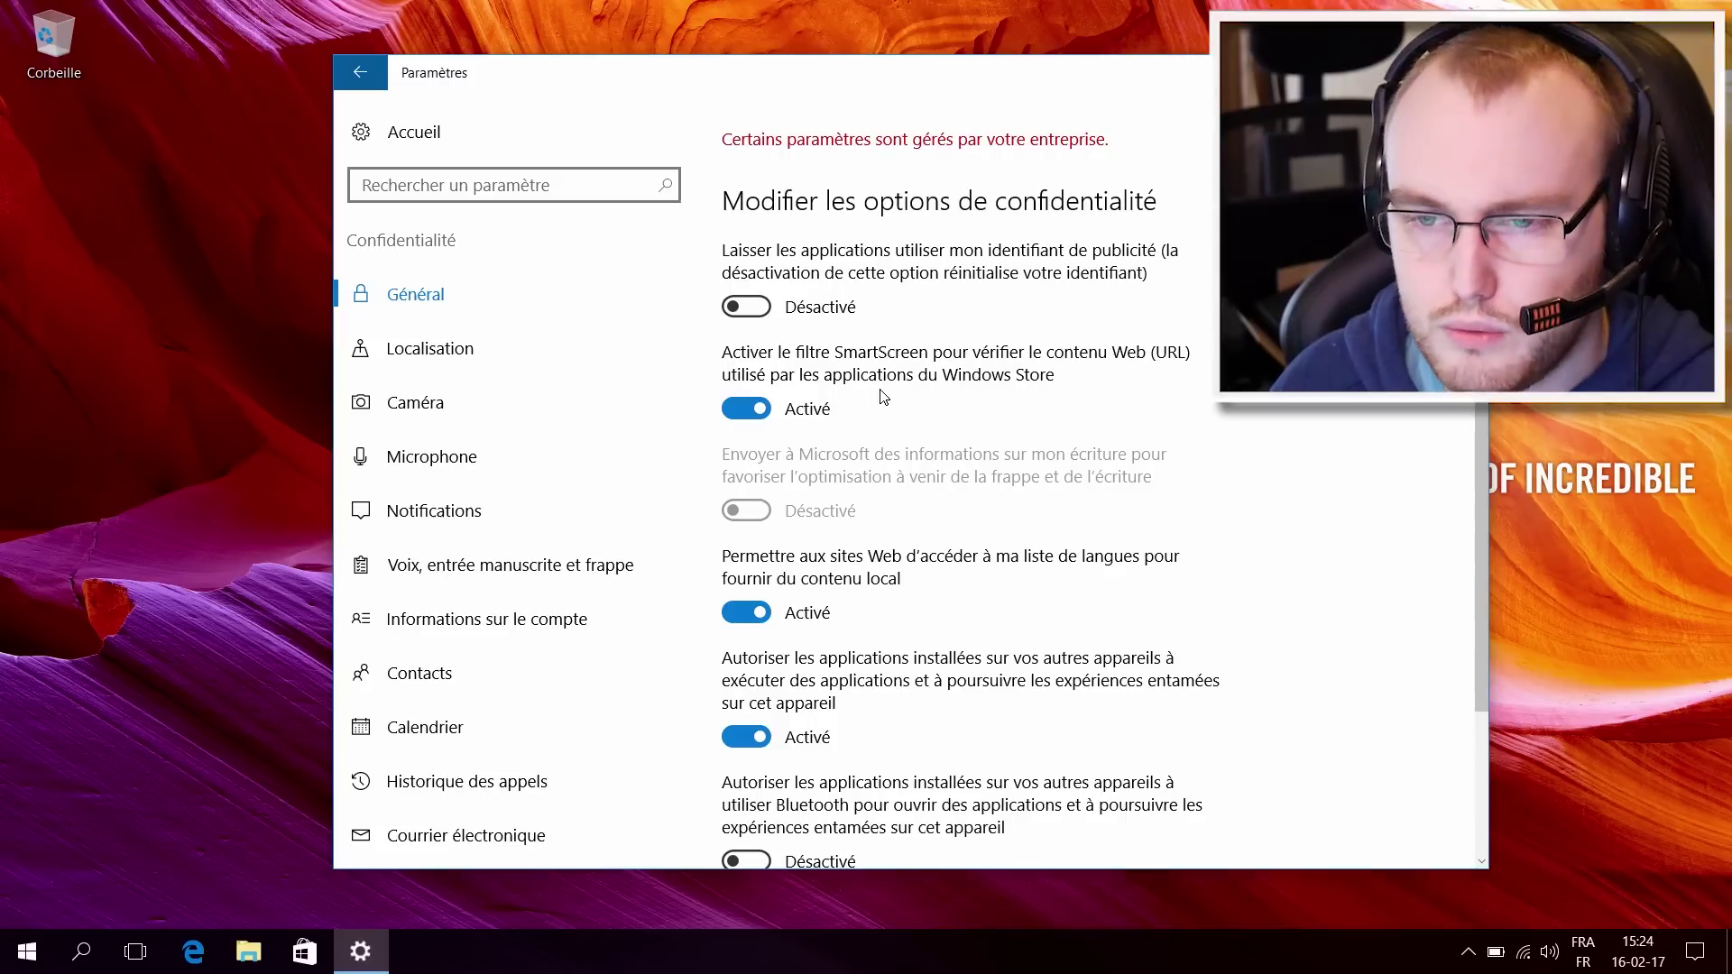
{"action": "scroll", "coordinate": [879, 399], "scroll_direction": "down", "scroll_amount": 2}
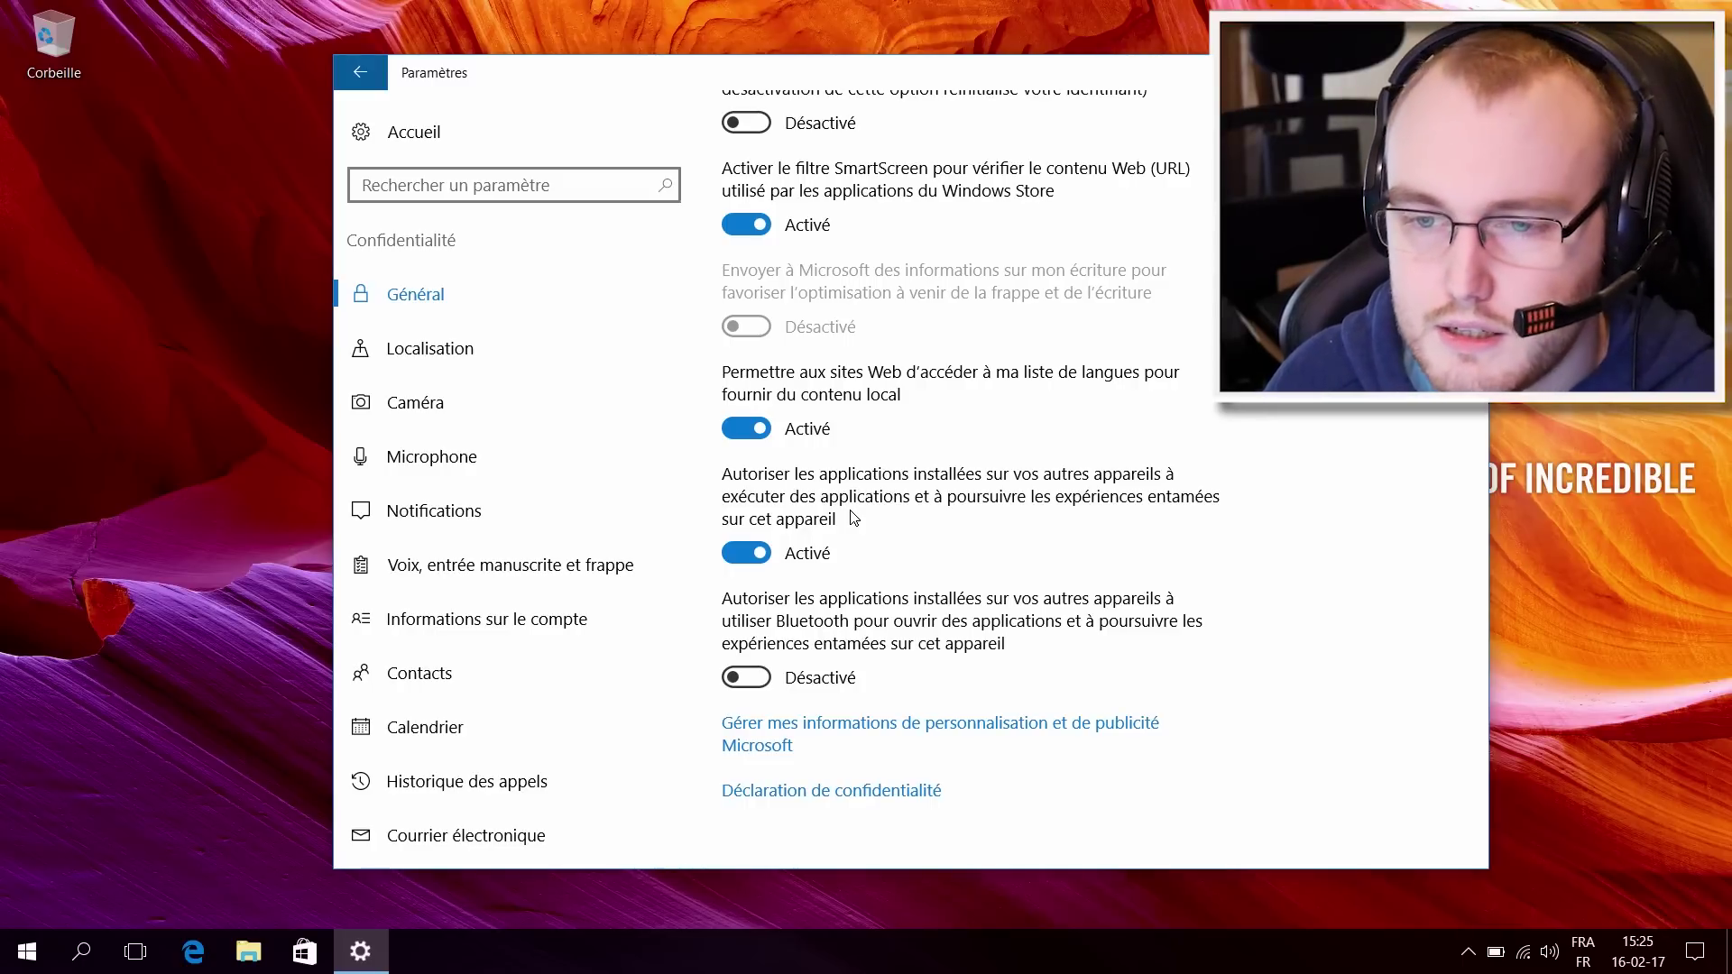
{"action": "left_click", "coordinate": [761, 553]}
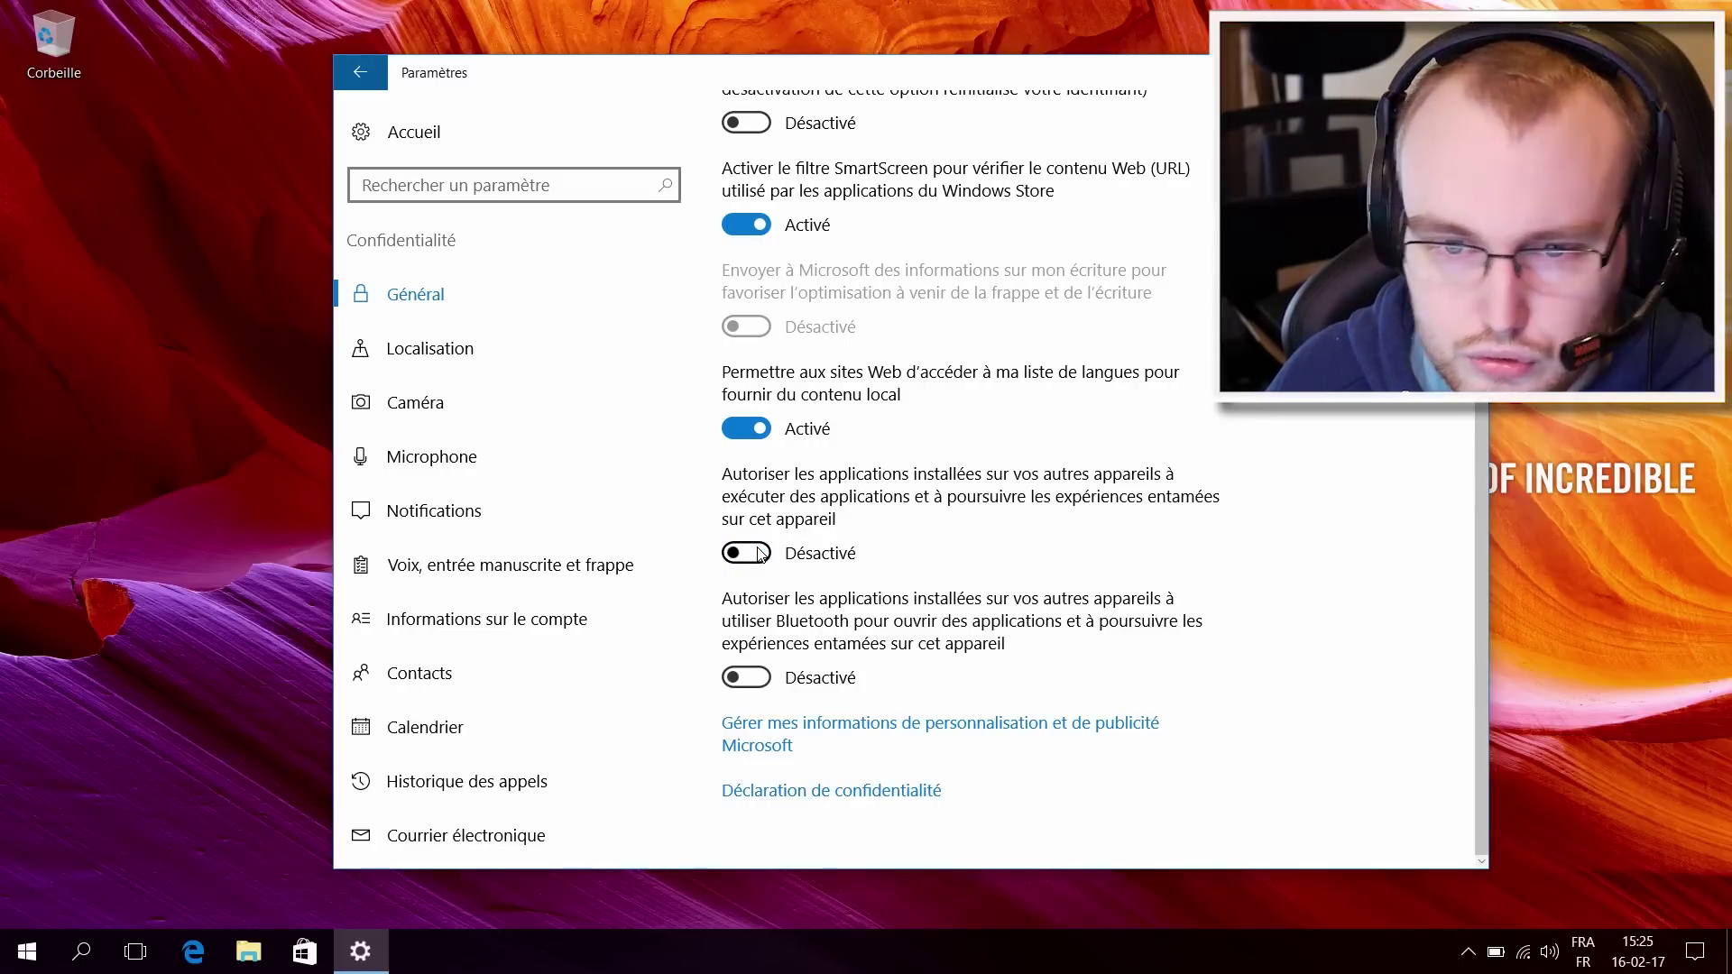
{"action": "left_click", "coordinate": [494, 347]}
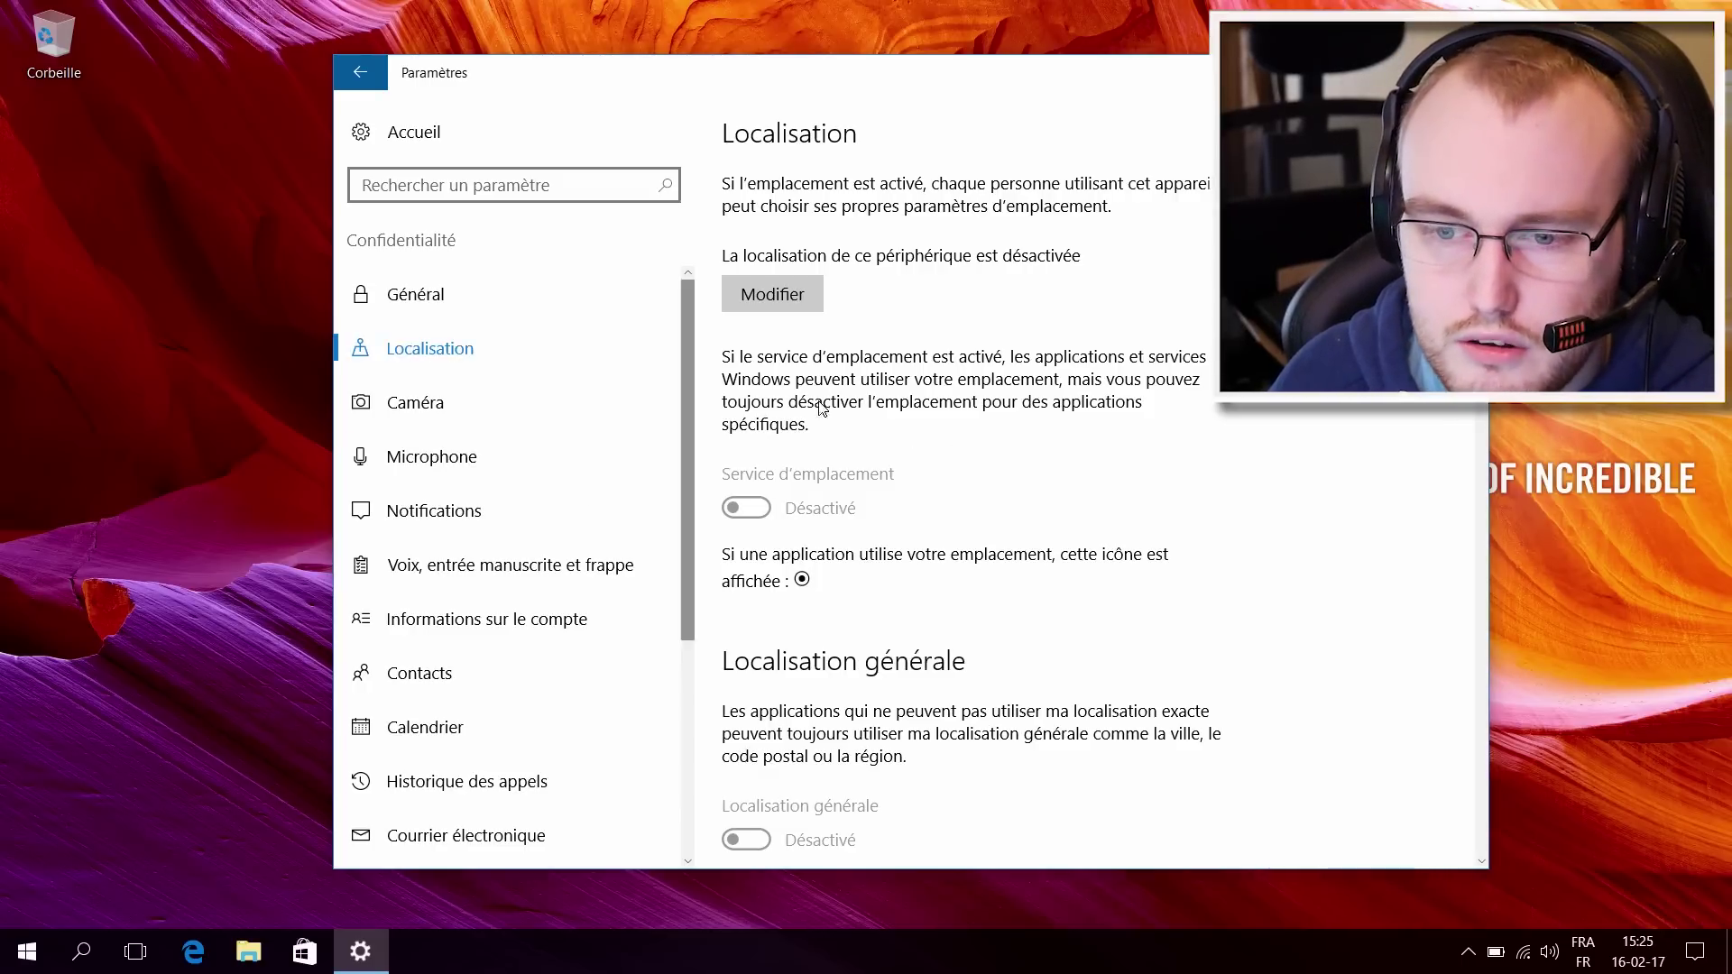
Step: Review the Localisation page, then move on to the Caméra privacy page
{"action": "scroll", "coordinate": [823, 409], "scroll_direction": "down", "scroll_amount": 10}
{"action": "scroll", "coordinate": [954, 437], "scroll_direction": "up", "scroll_amount": 8}
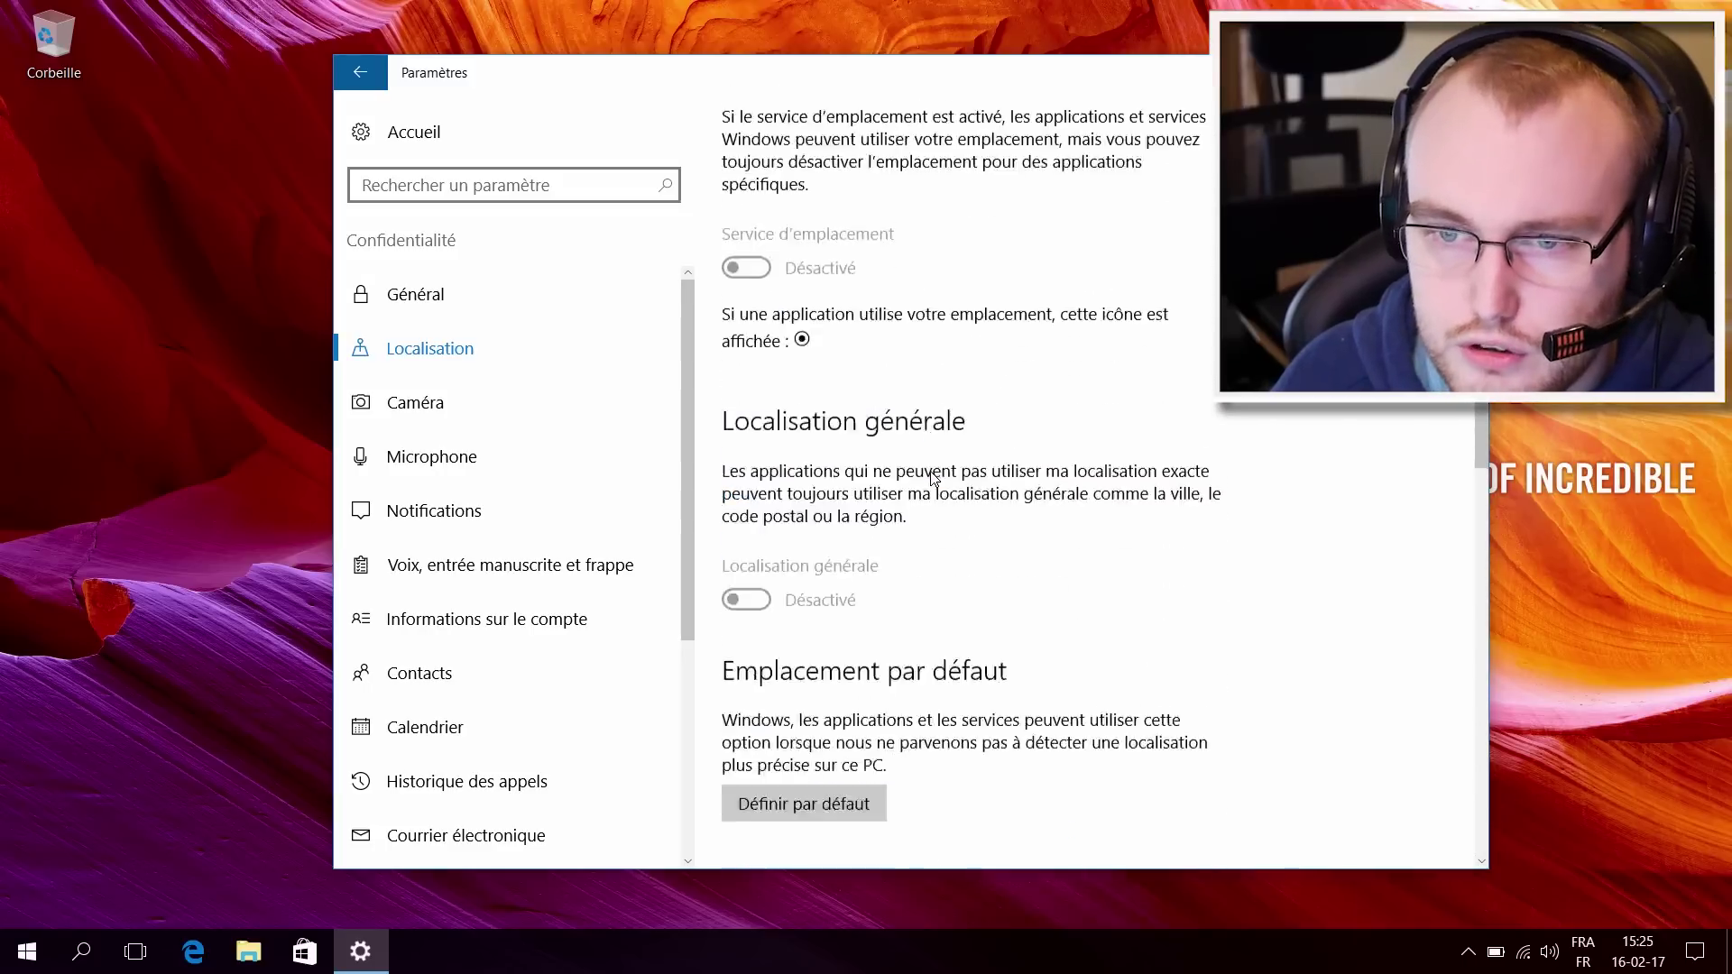
{"action": "scroll", "coordinate": [934, 478], "scroll_direction": "up", "scroll_amount": 5}
{"action": "left_click", "coordinate": [460, 411]}
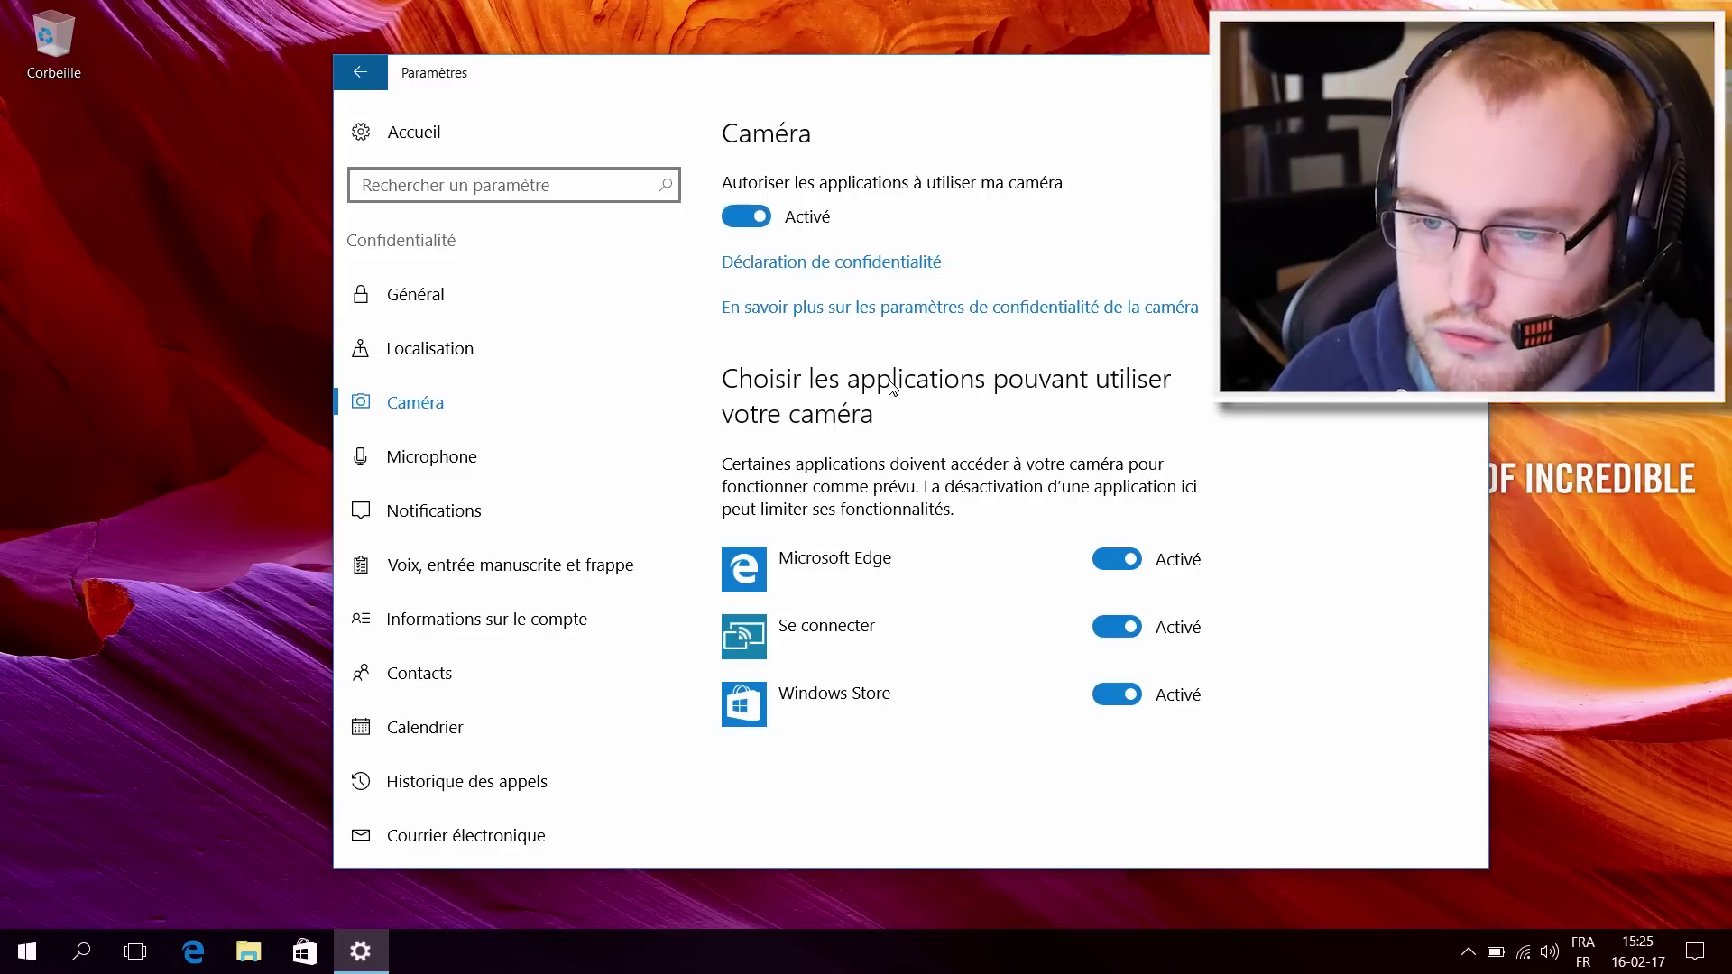
Step: Block camera access for Microsoft Edge, Se connecter and Windows Store, and microphone access for Edge
{"action": "left_click", "coordinate": [1124, 563]}
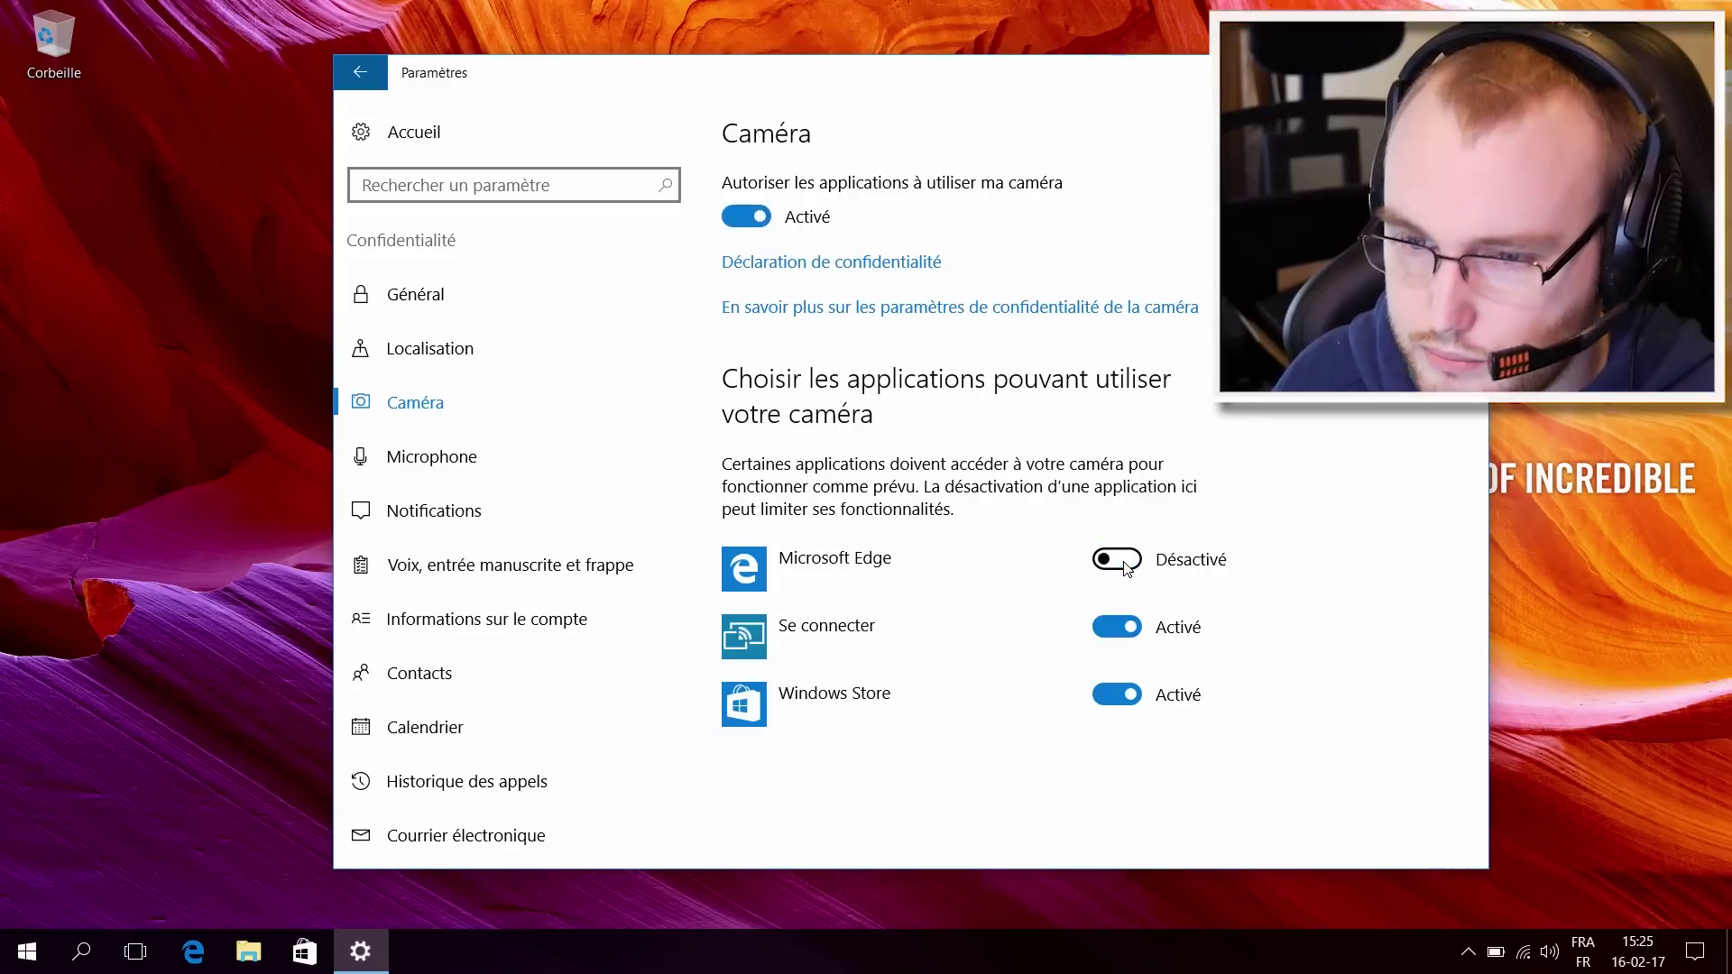
{"action": "left_click", "coordinate": [1115, 632]}
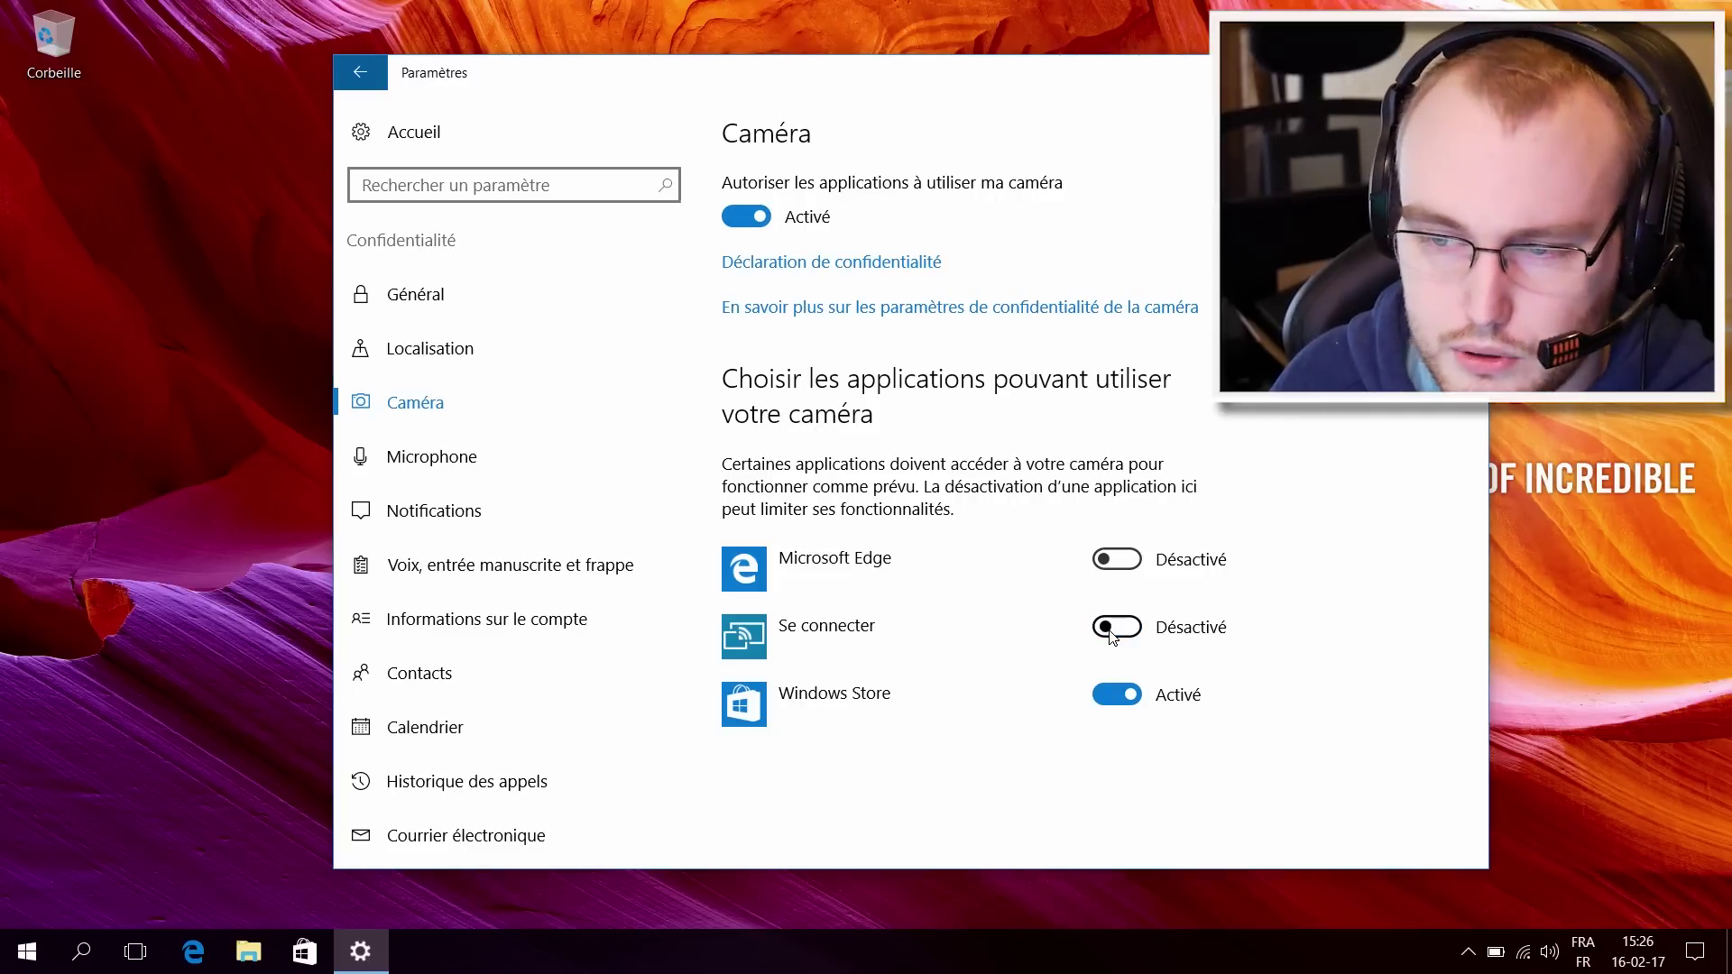
{"action": "left_click", "coordinate": [1110, 705]}
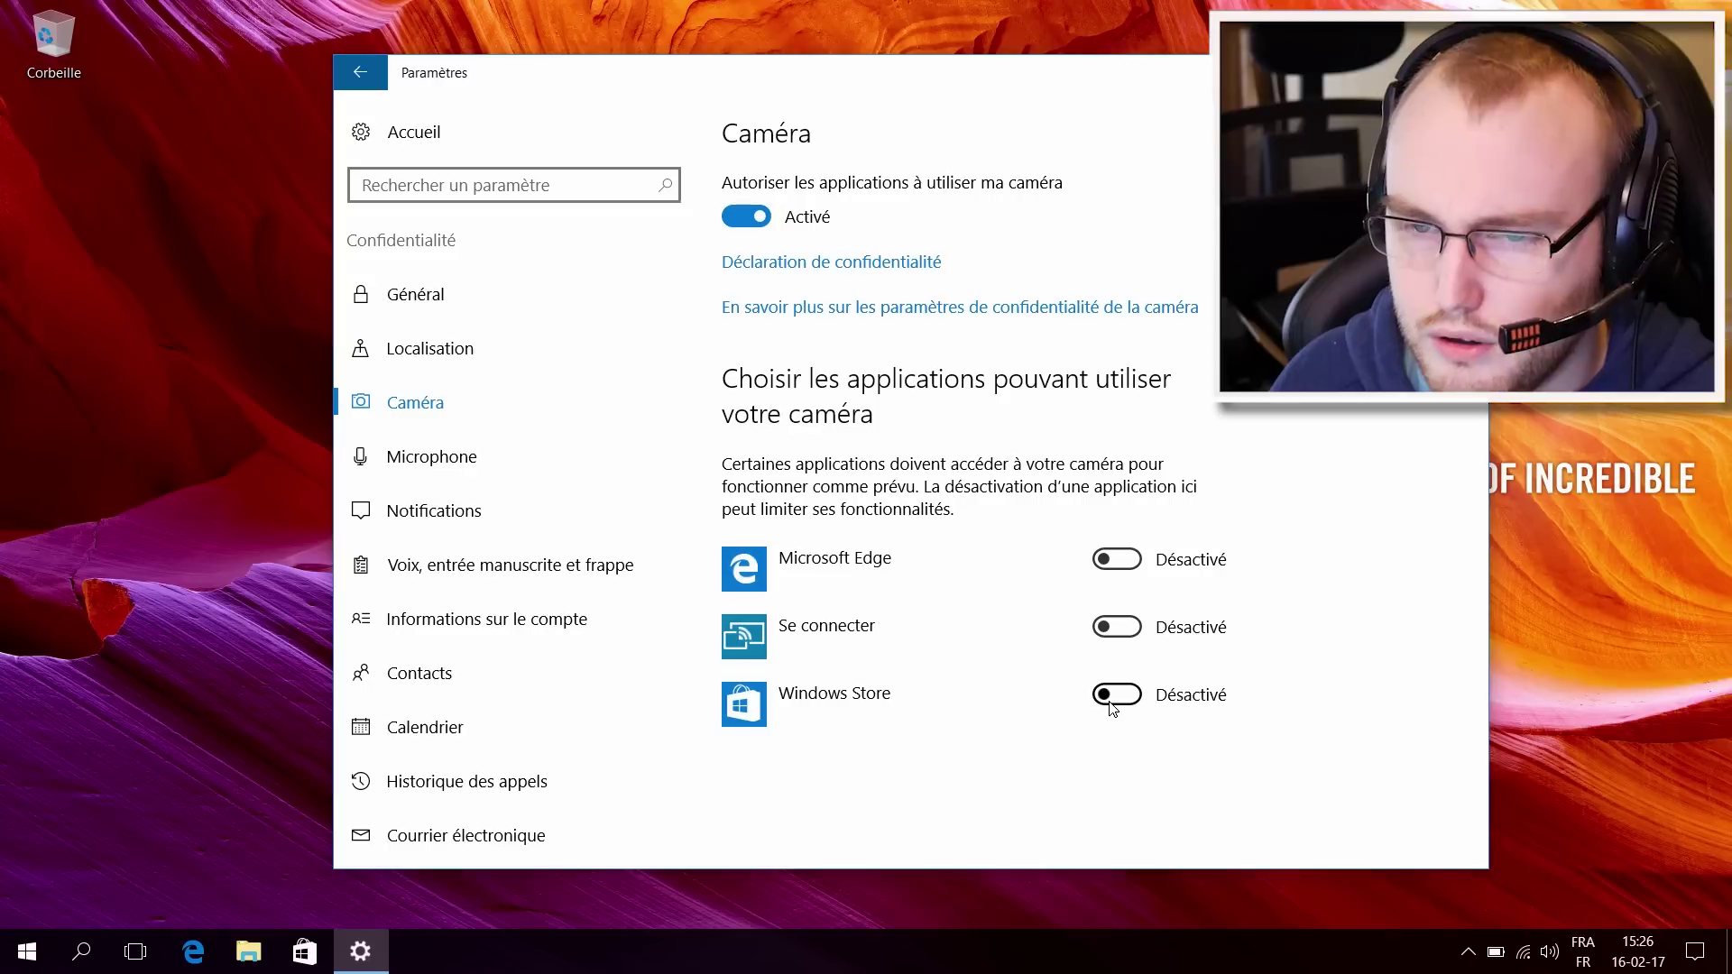
{"action": "left_click", "coordinate": [565, 466]}
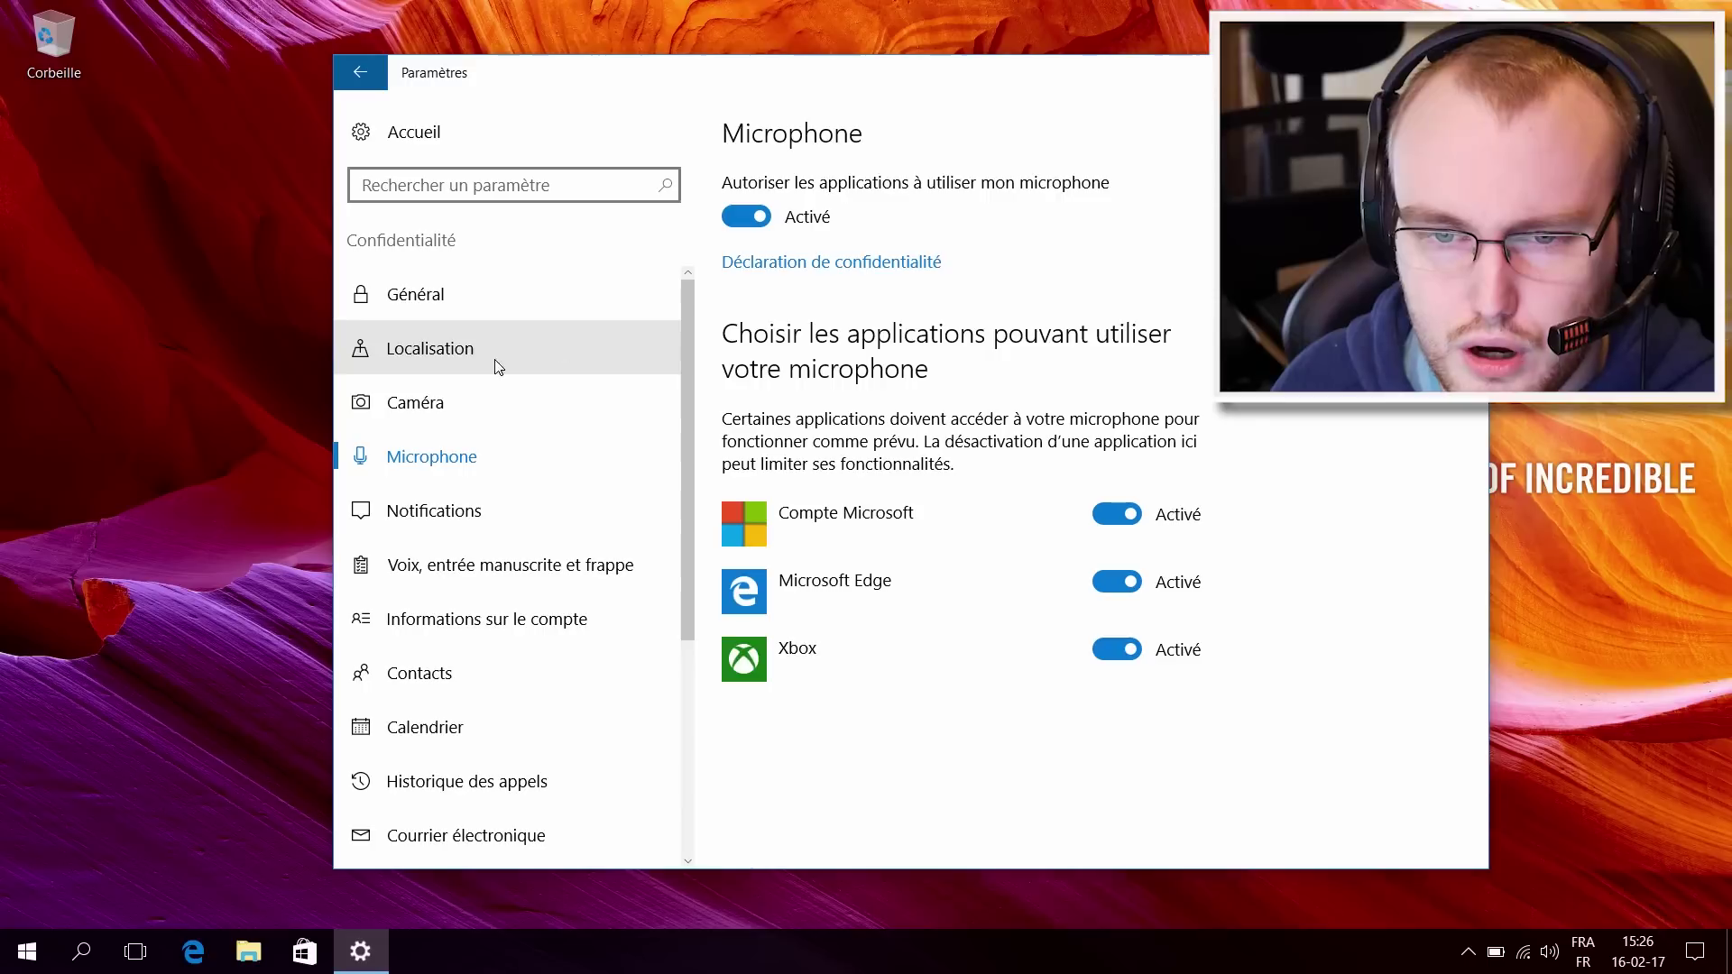
{"action": "left_click", "coordinate": [454, 400]}
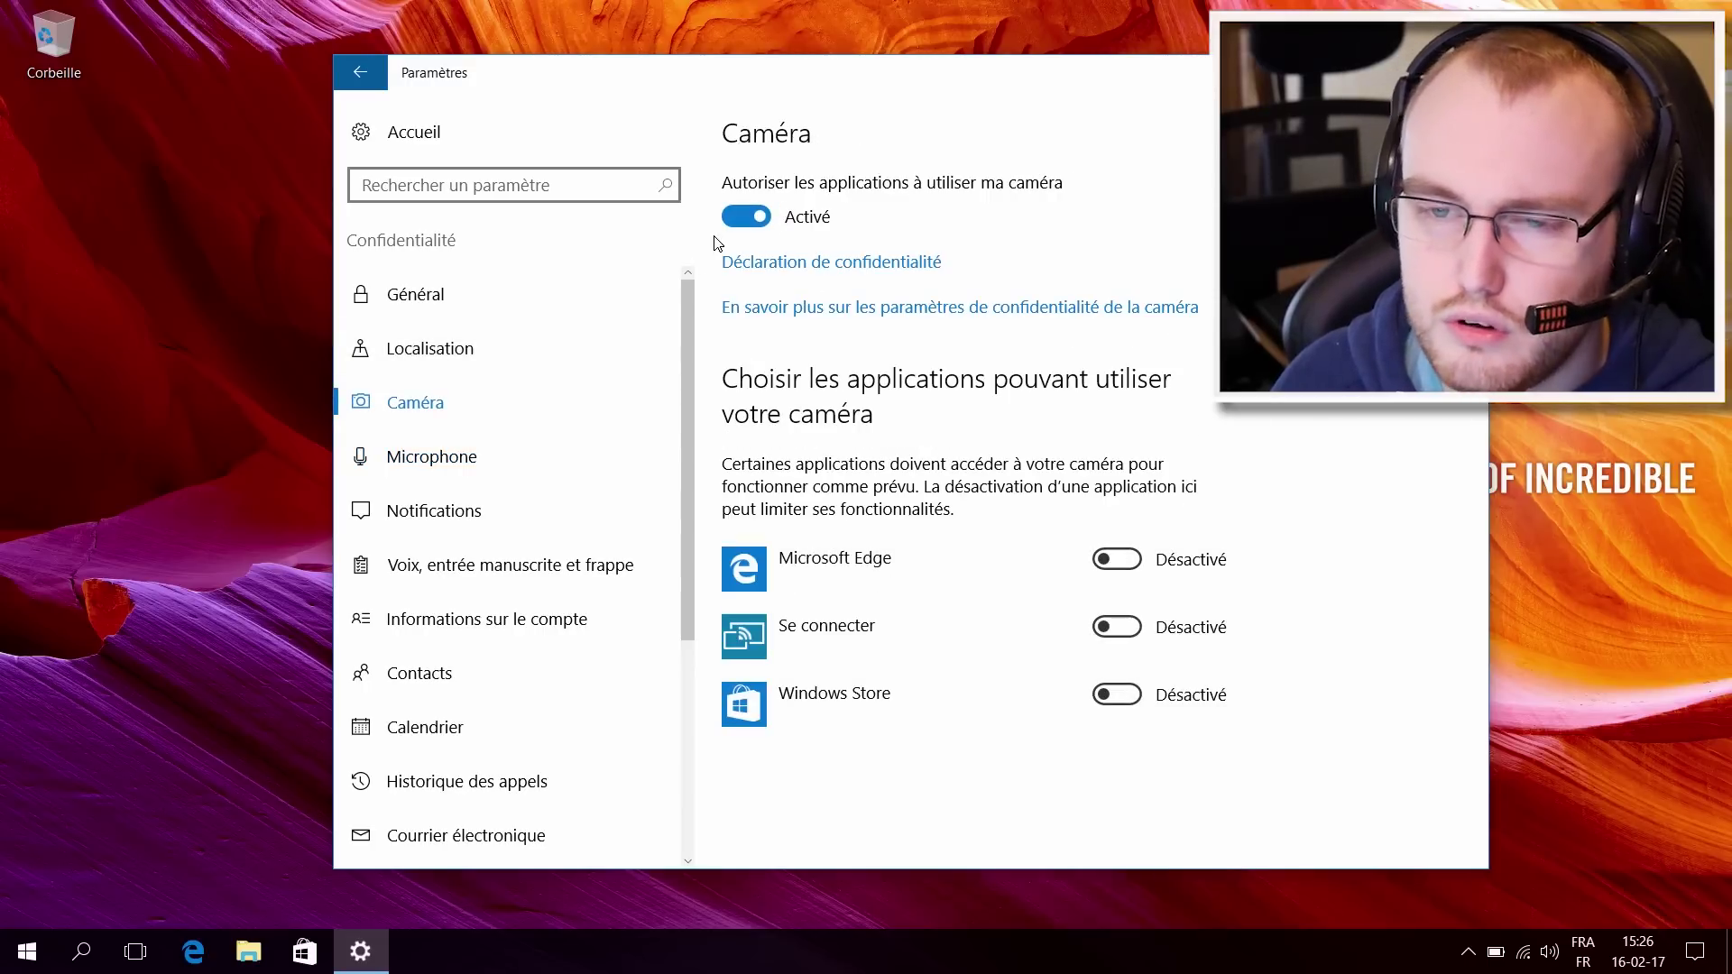
{"action": "left_click", "coordinate": [414, 456]}
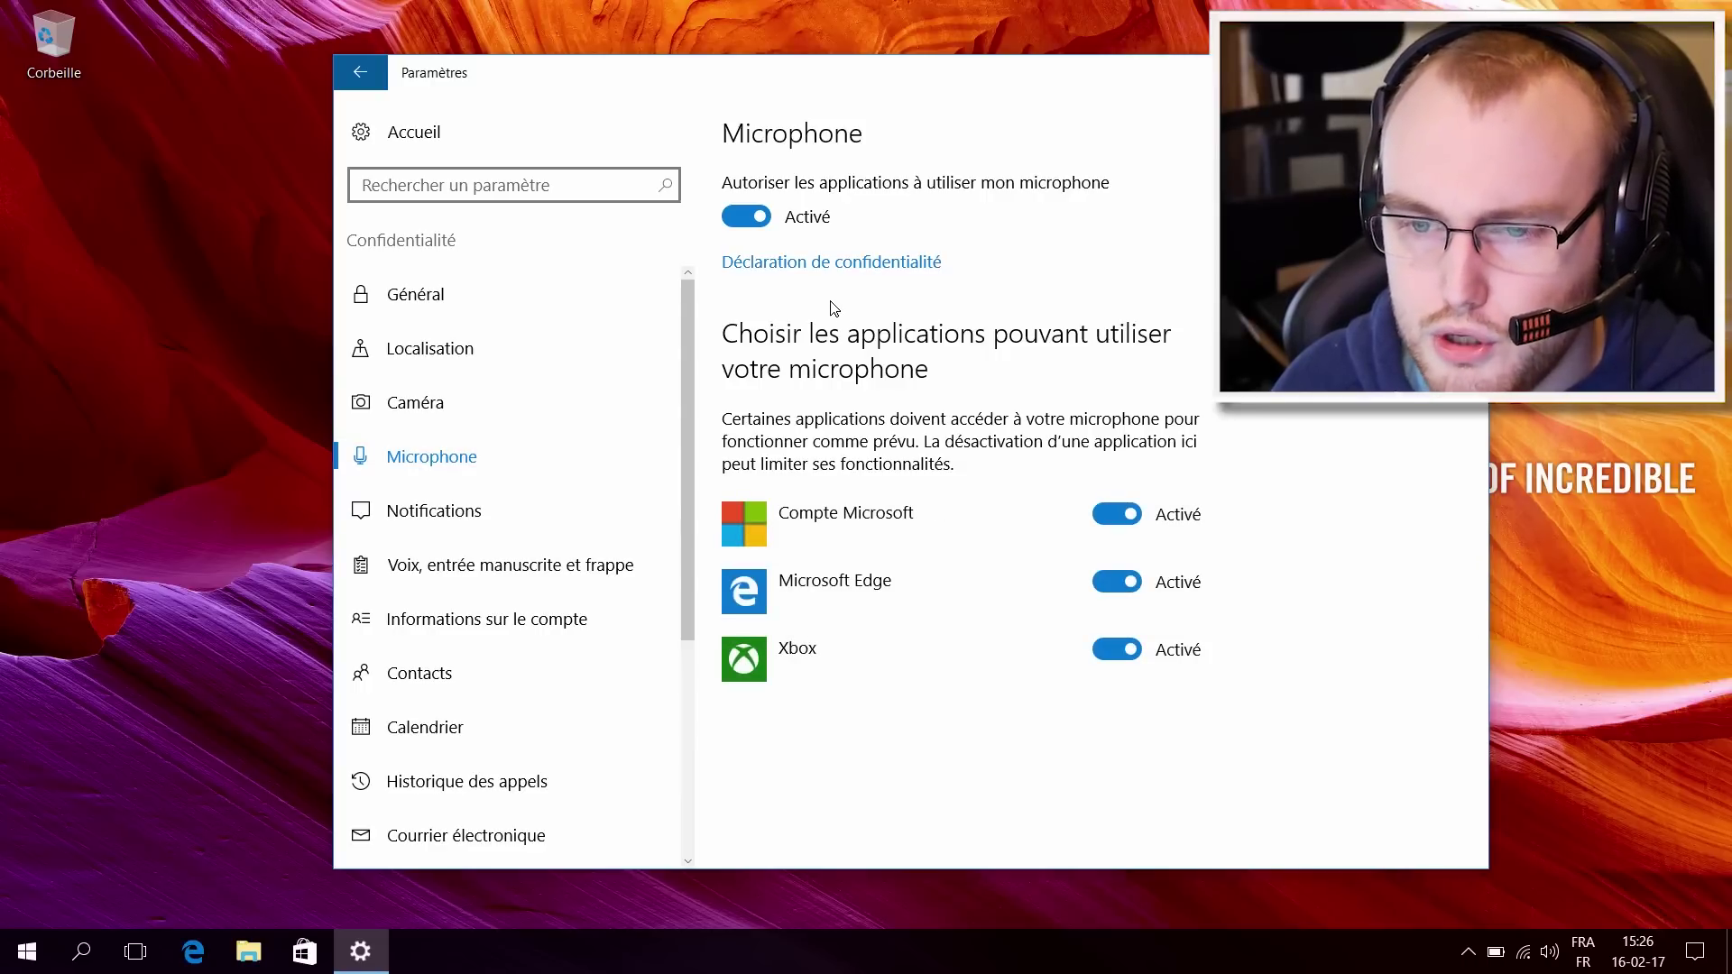
{"action": "left_click", "coordinate": [1117, 582]}
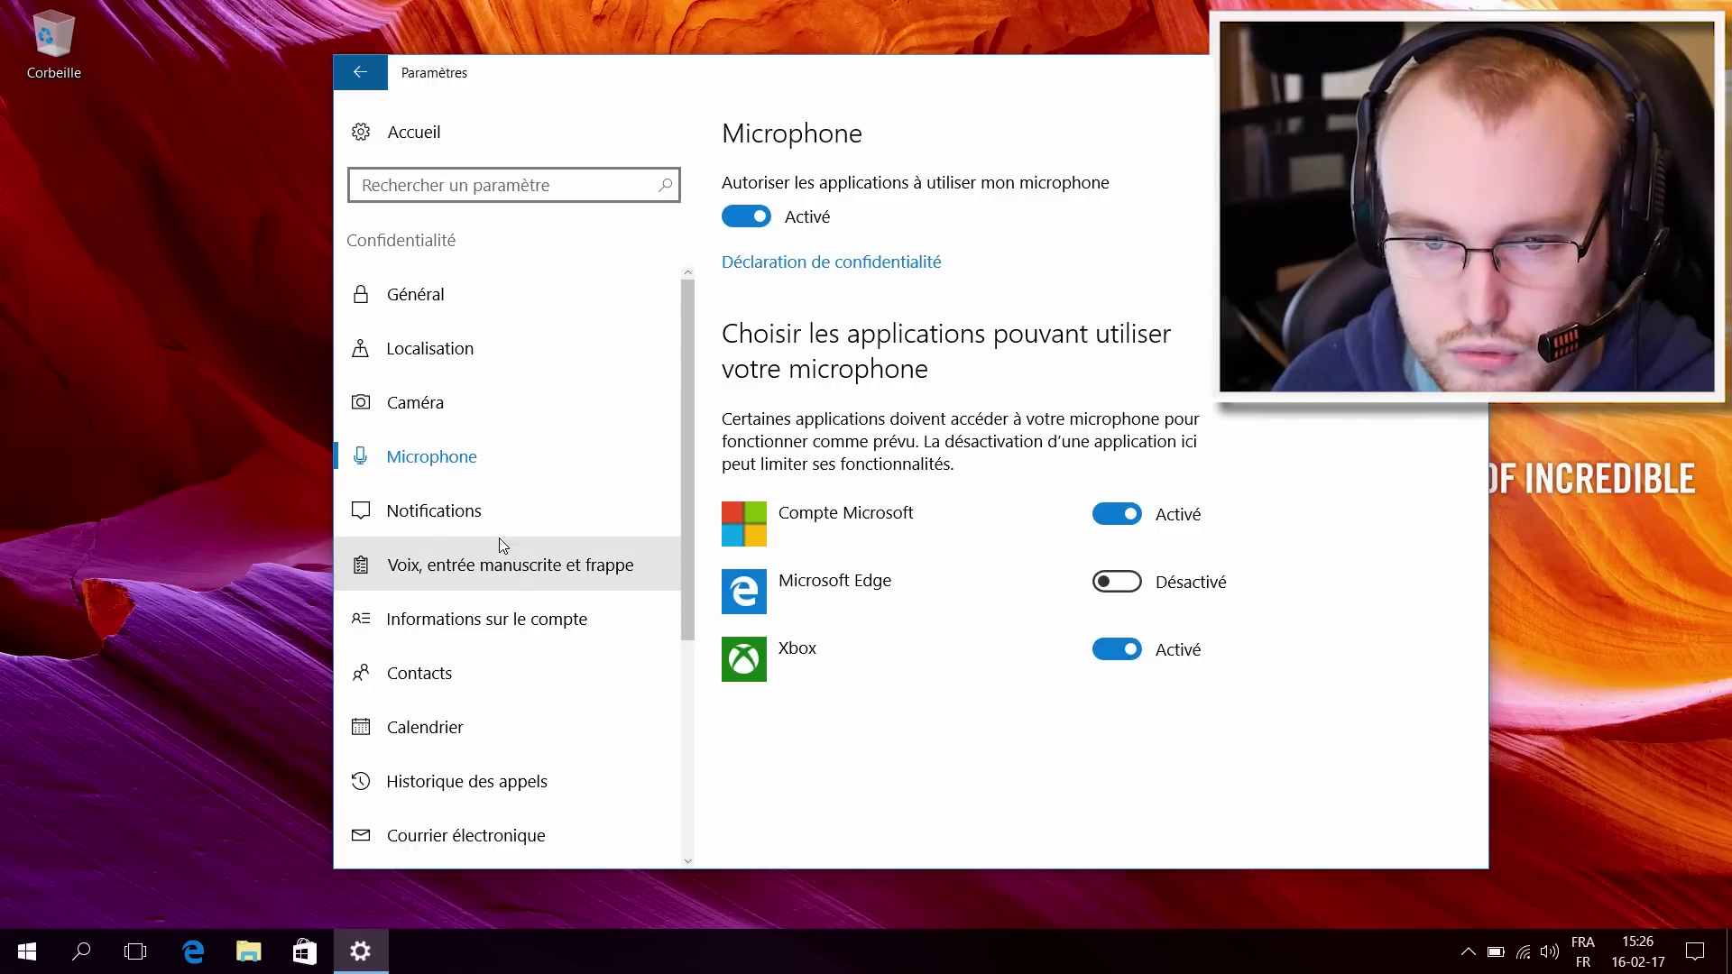
Step: Browse the Notifications, Voix, Compte and Contacts privacy pages, ending on Calendrier
{"action": "left_click", "coordinate": [471, 519]}
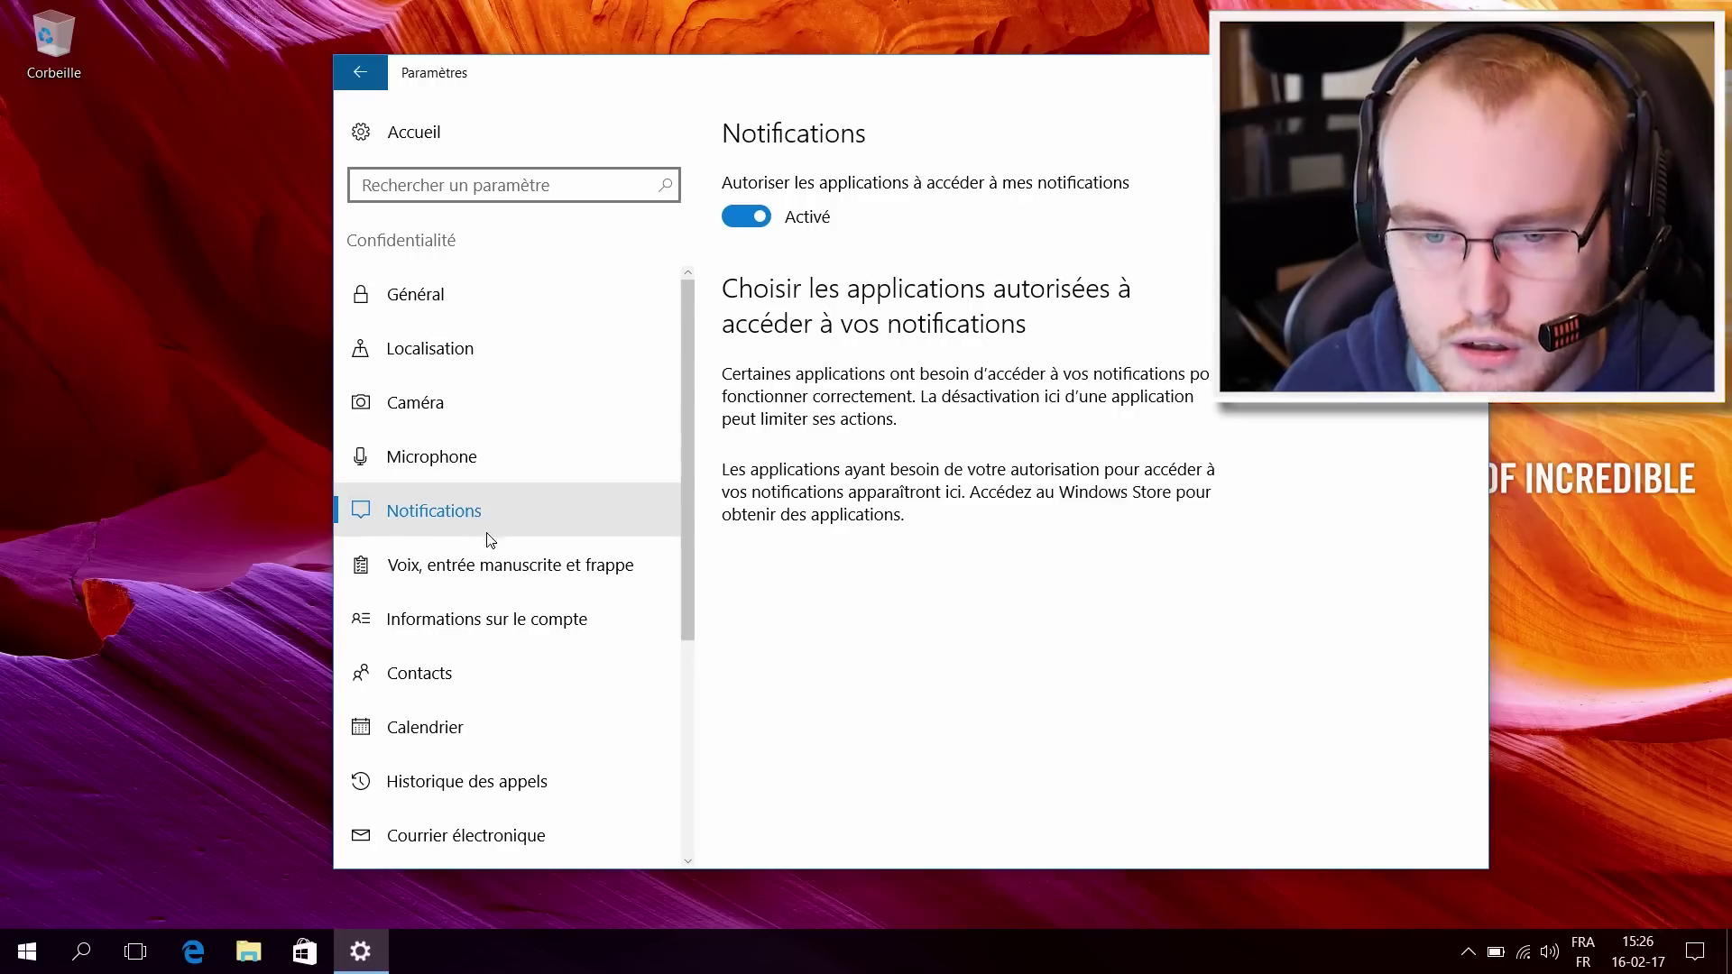
{"action": "left_click", "coordinate": [460, 565]}
{"action": "scroll", "coordinate": [542, 559], "scroll_direction": "down", "scroll_amount": 2}
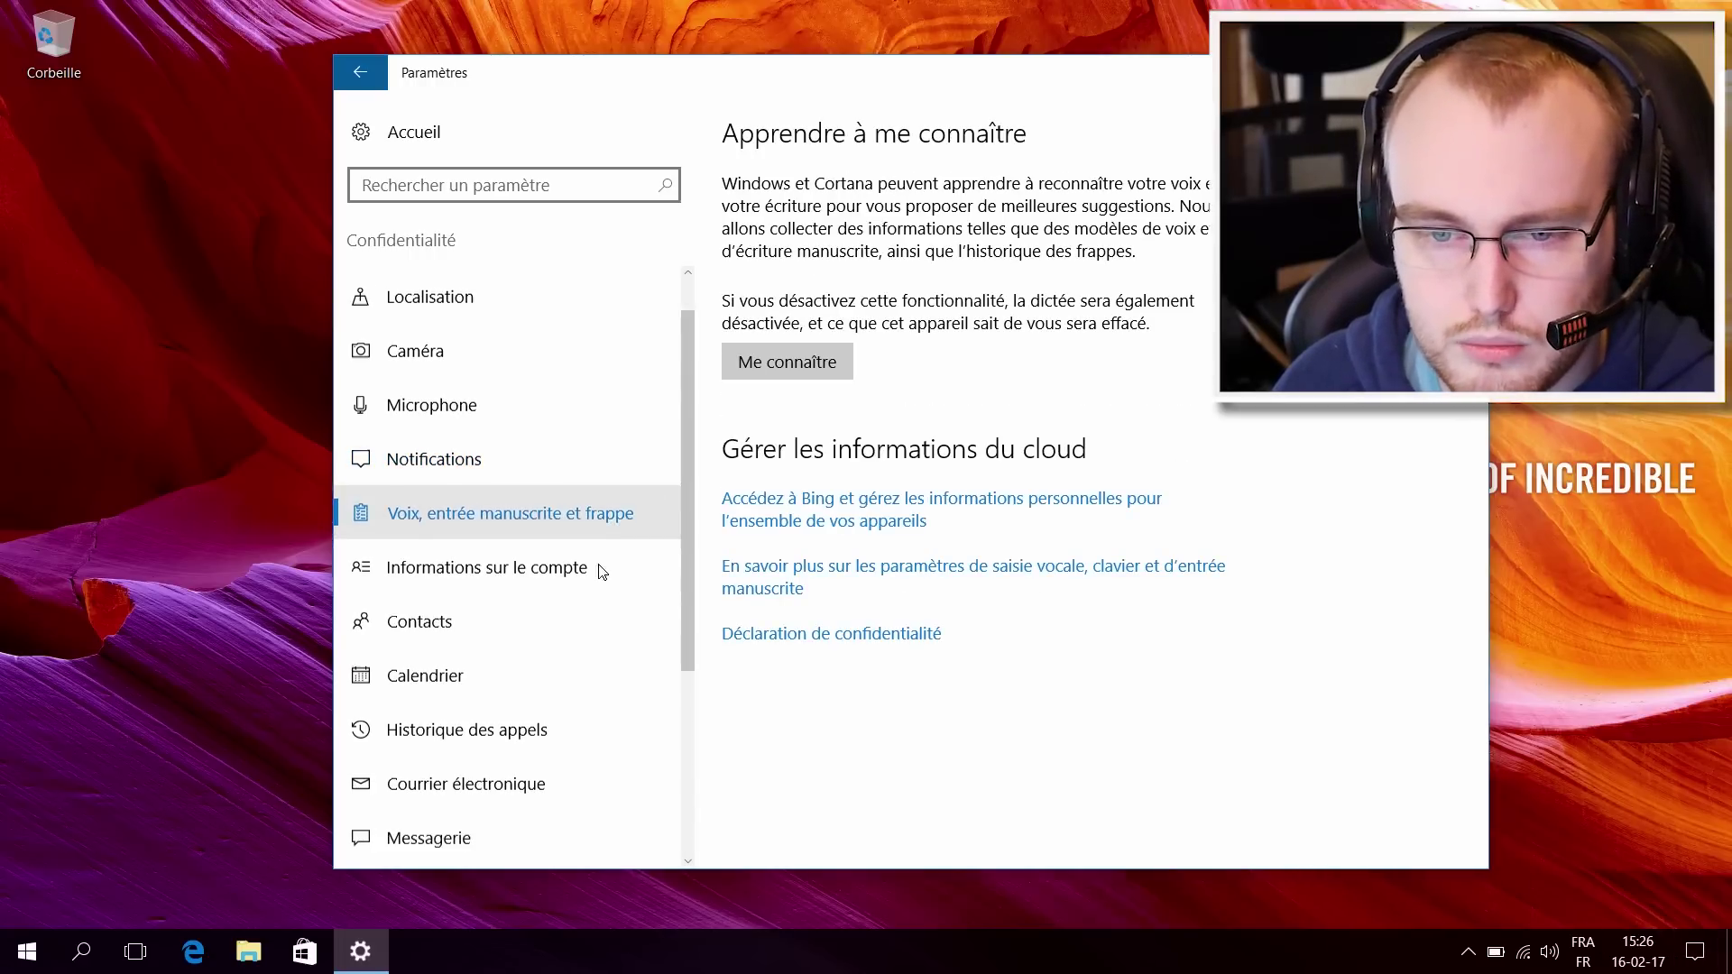
{"action": "left_click", "coordinate": [537, 549]}
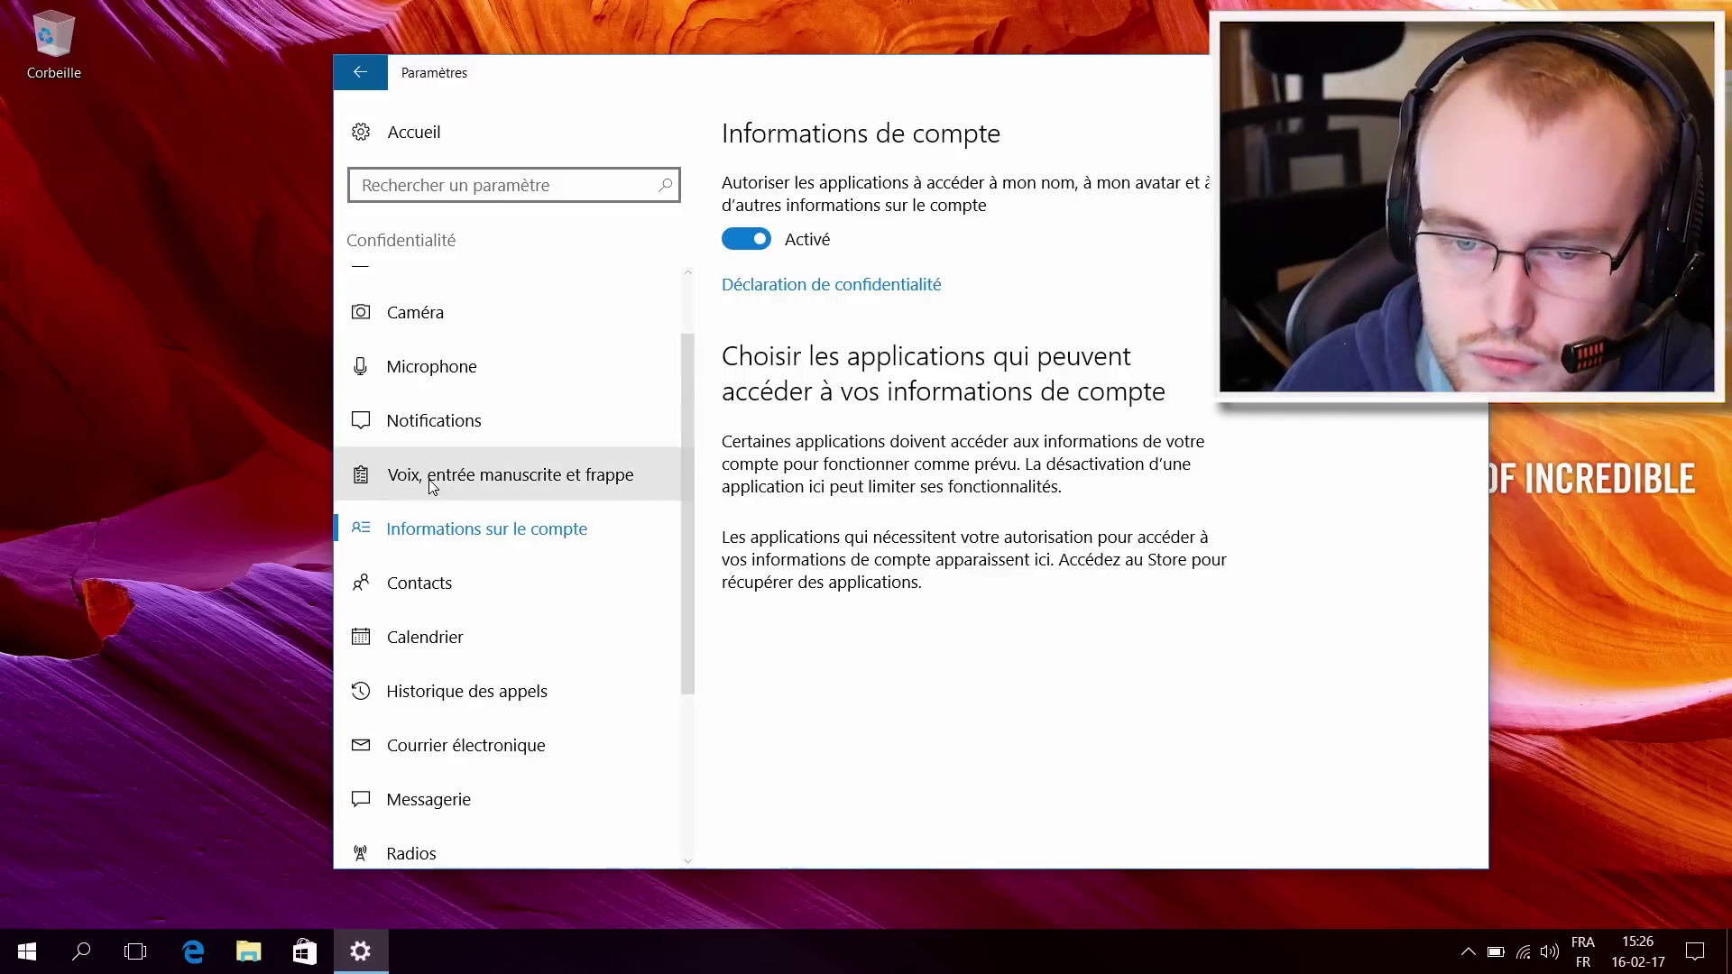
{"action": "left_click", "coordinate": [360, 566]}
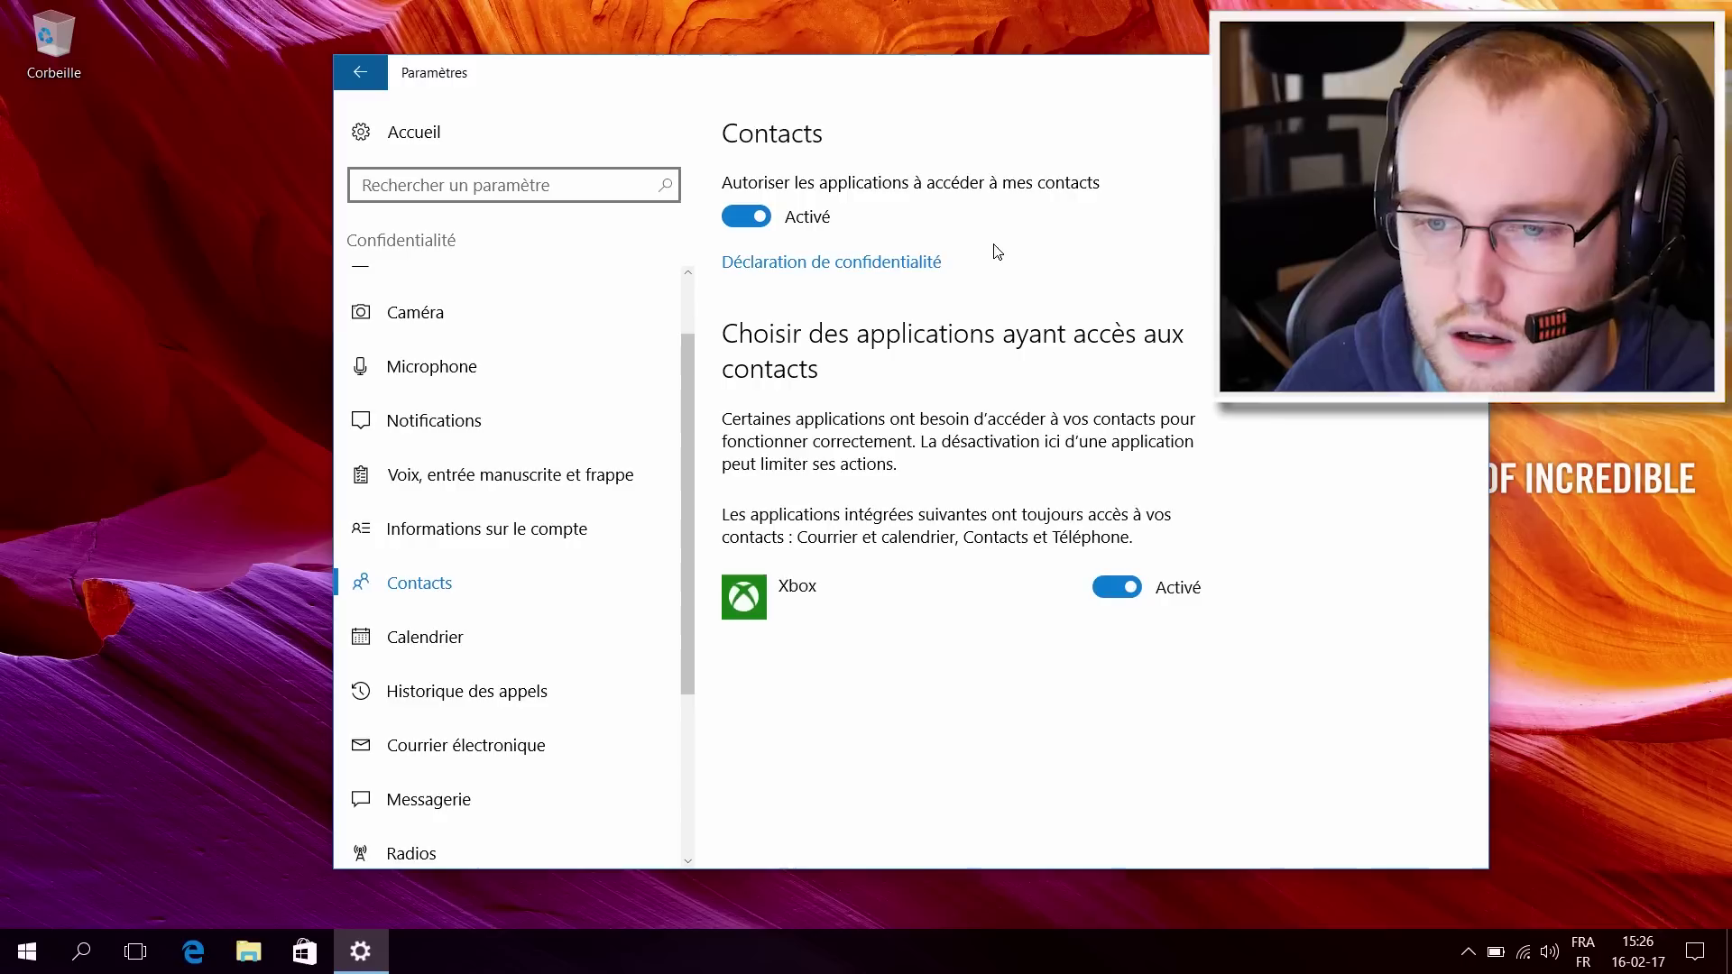
{"action": "left_click", "coordinate": [452, 637]}
{"action": "scroll", "coordinate": [469, 639], "scroll_direction": "down", "scroll_amount": 1}
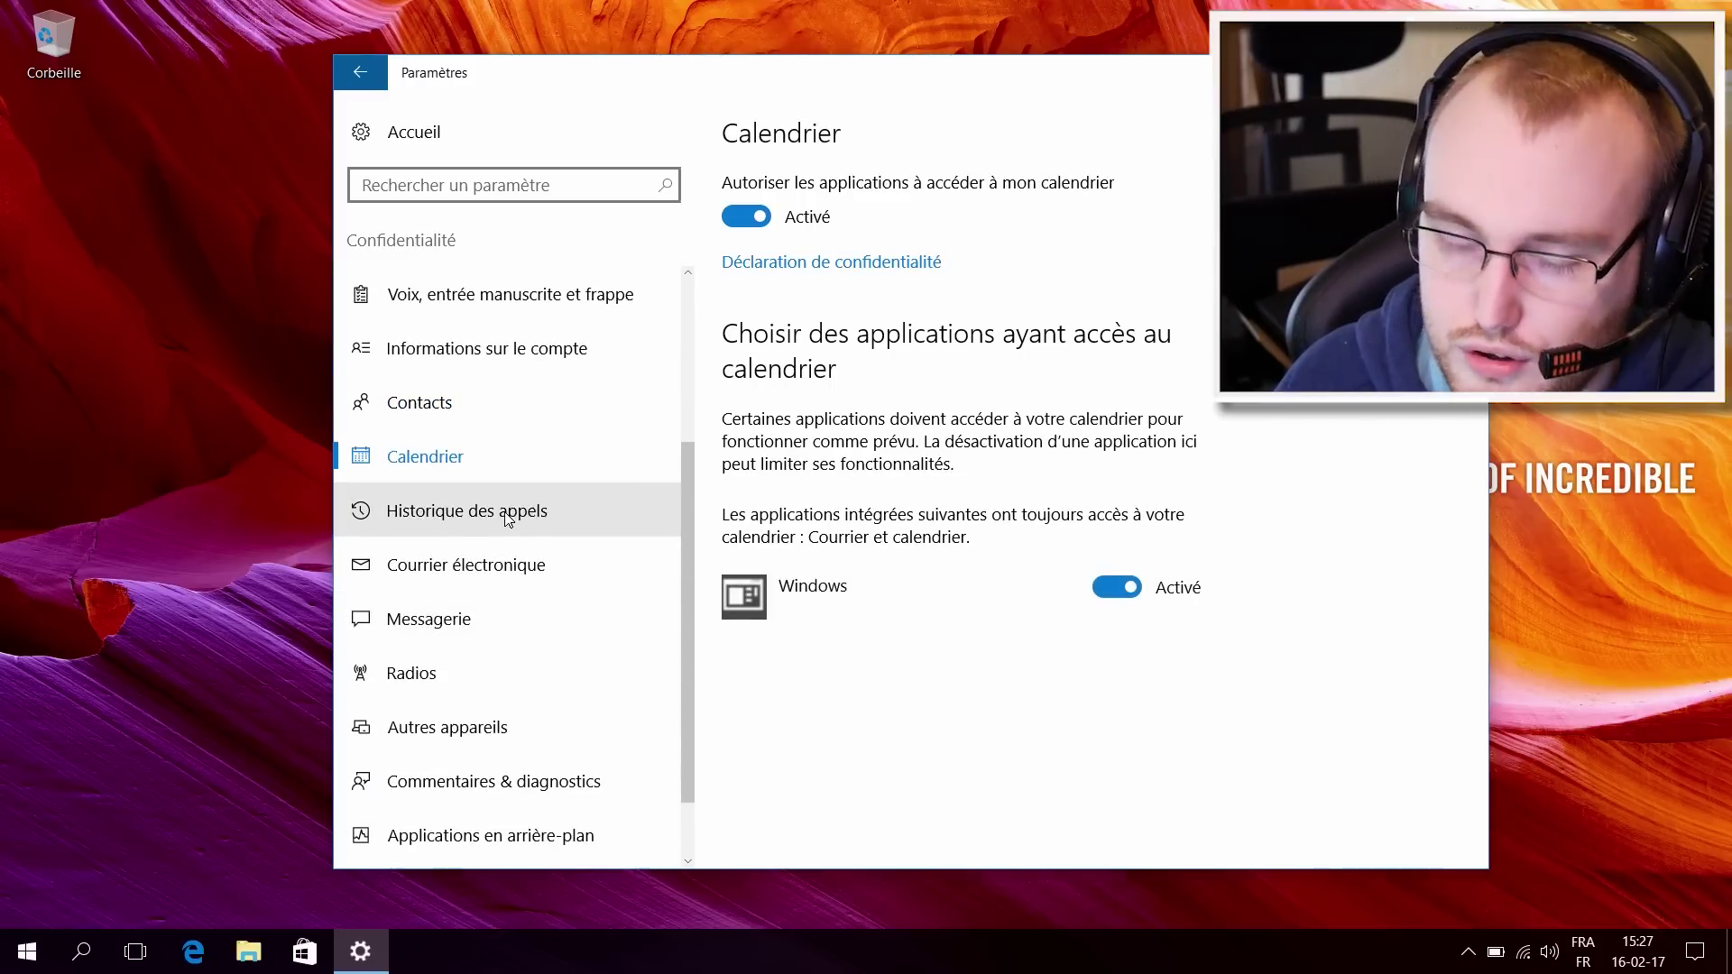
Step: Turn off app access to call history, messaging and radios, then go to Autres appareils
{"action": "left_click", "coordinate": [497, 520]}
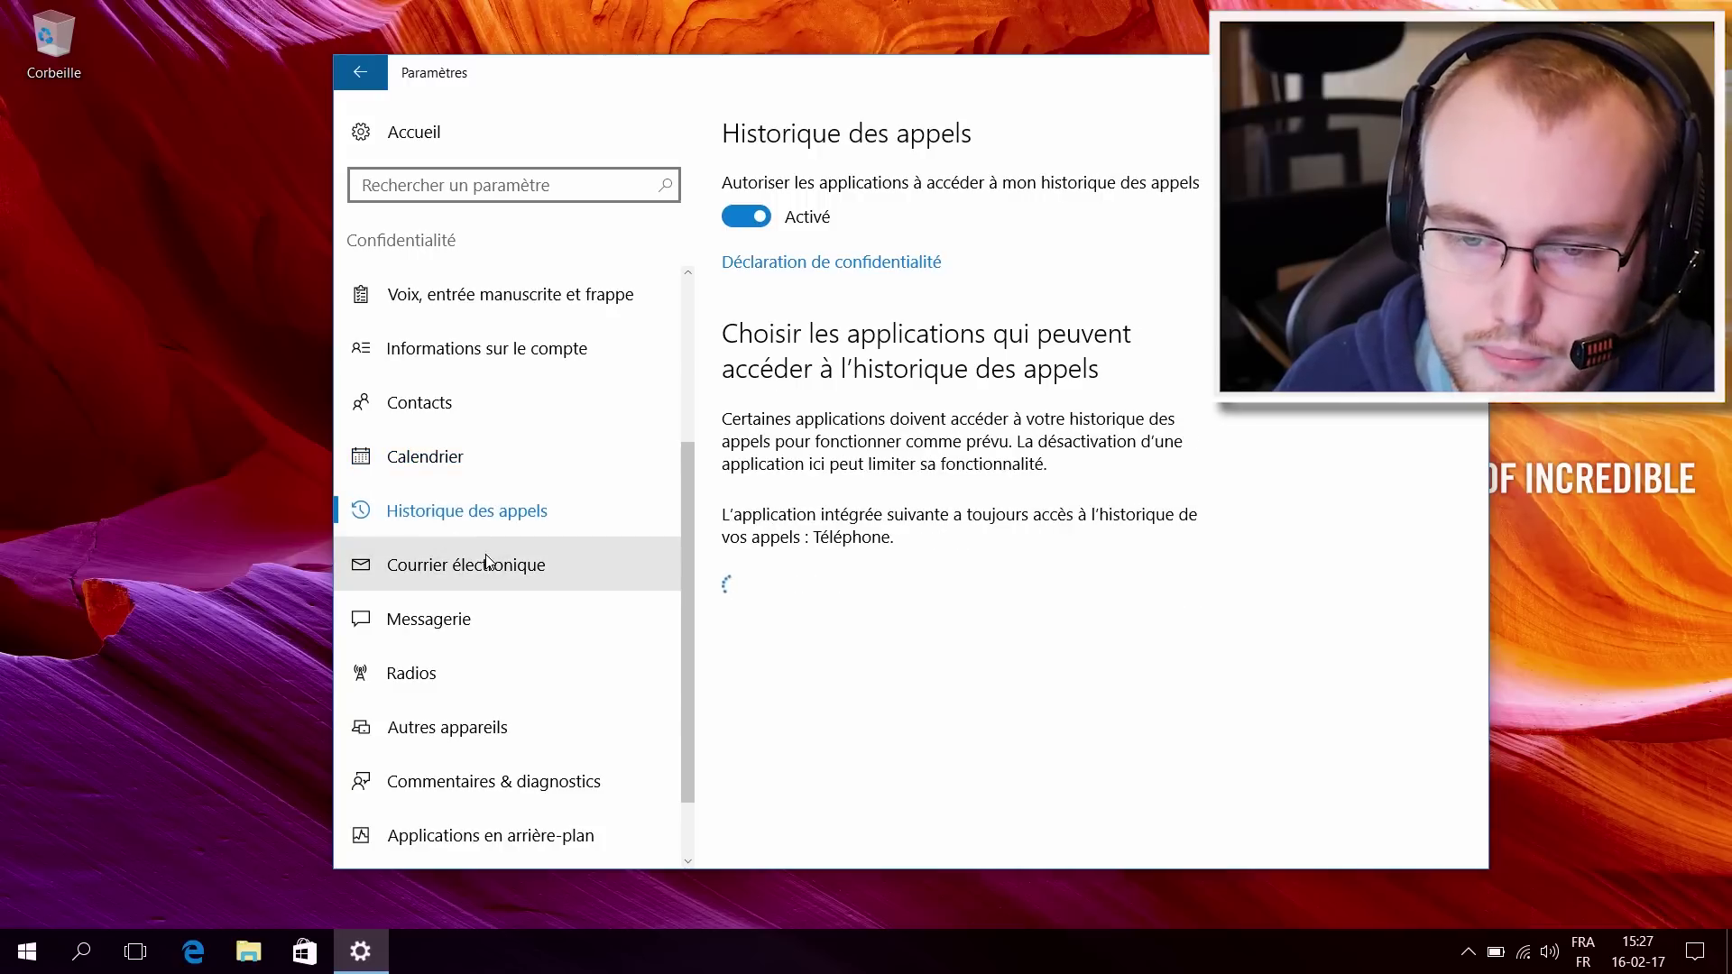
{"action": "left_click", "coordinate": [763, 217]}
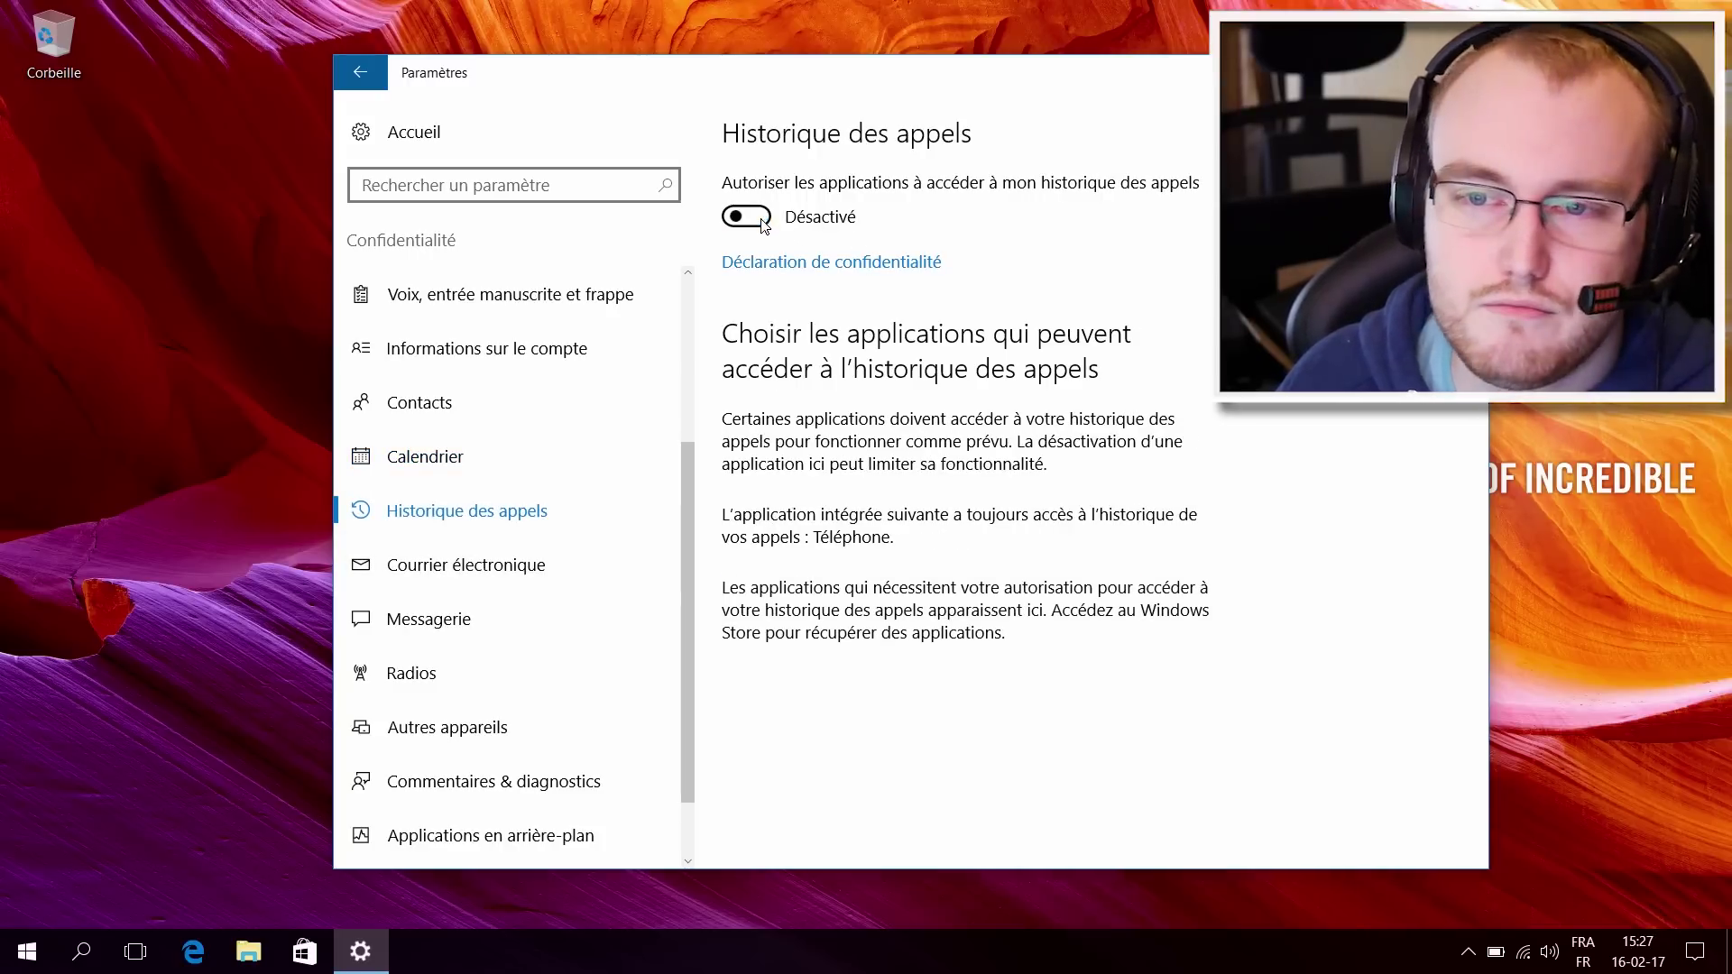
{"action": "left_click", "coordinate": [479, 554]}
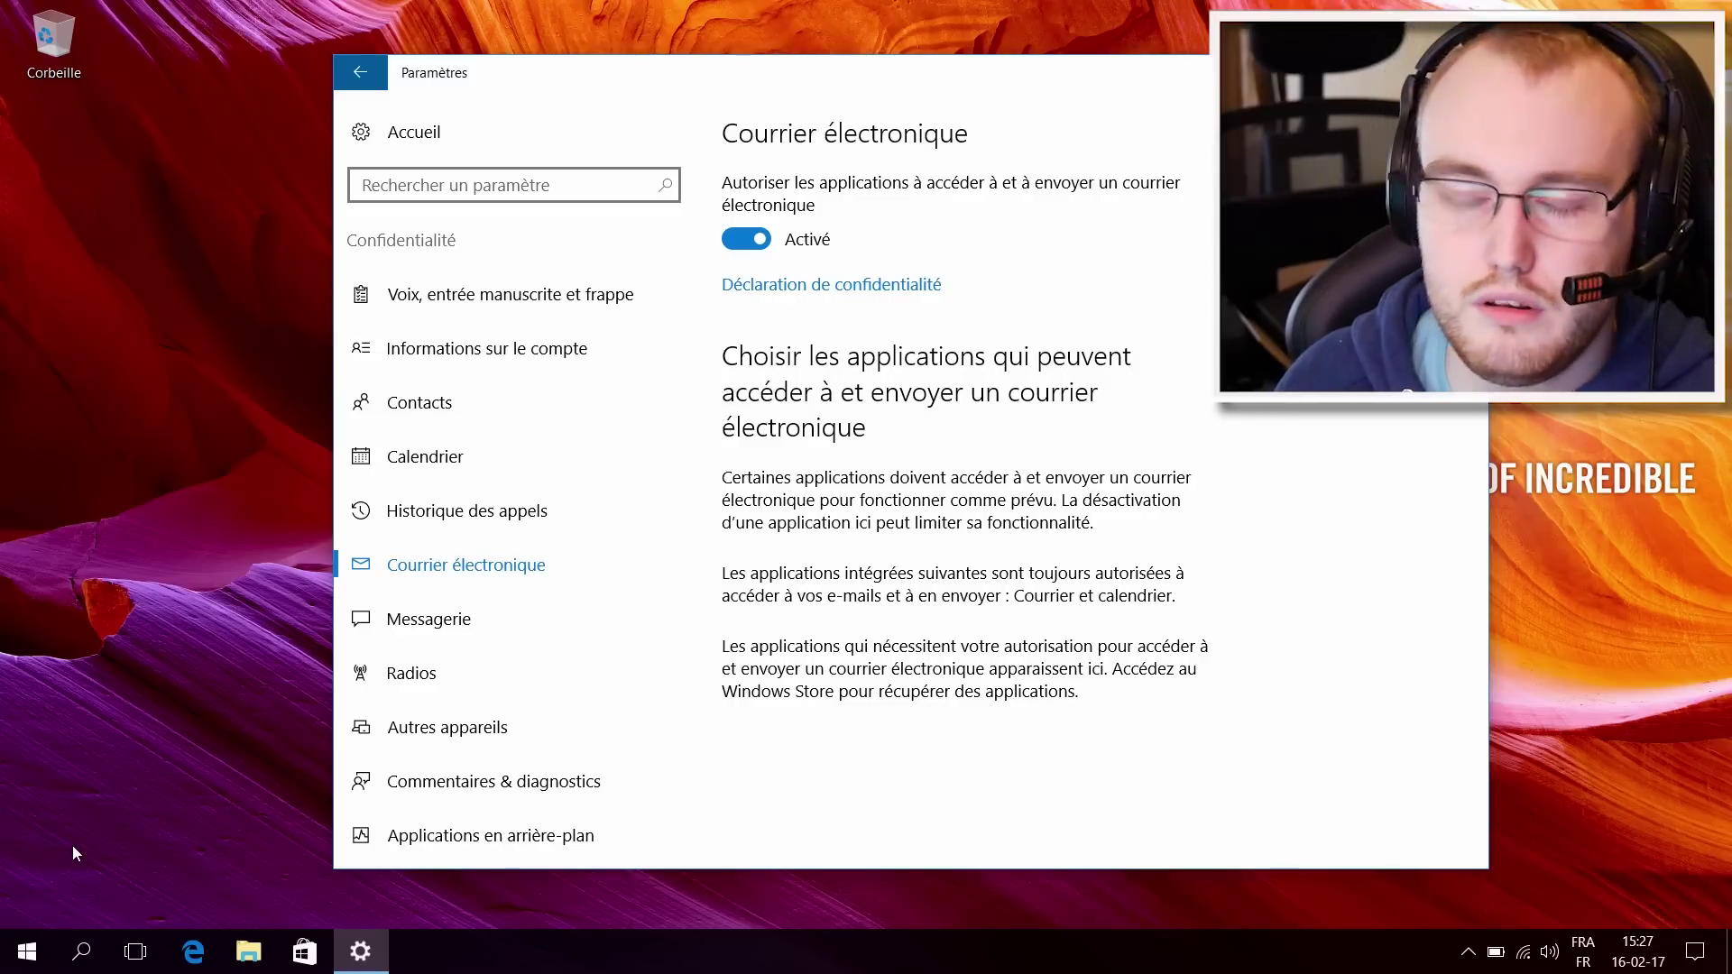
{"action": "left_click", "coordinate": [419, 613]}
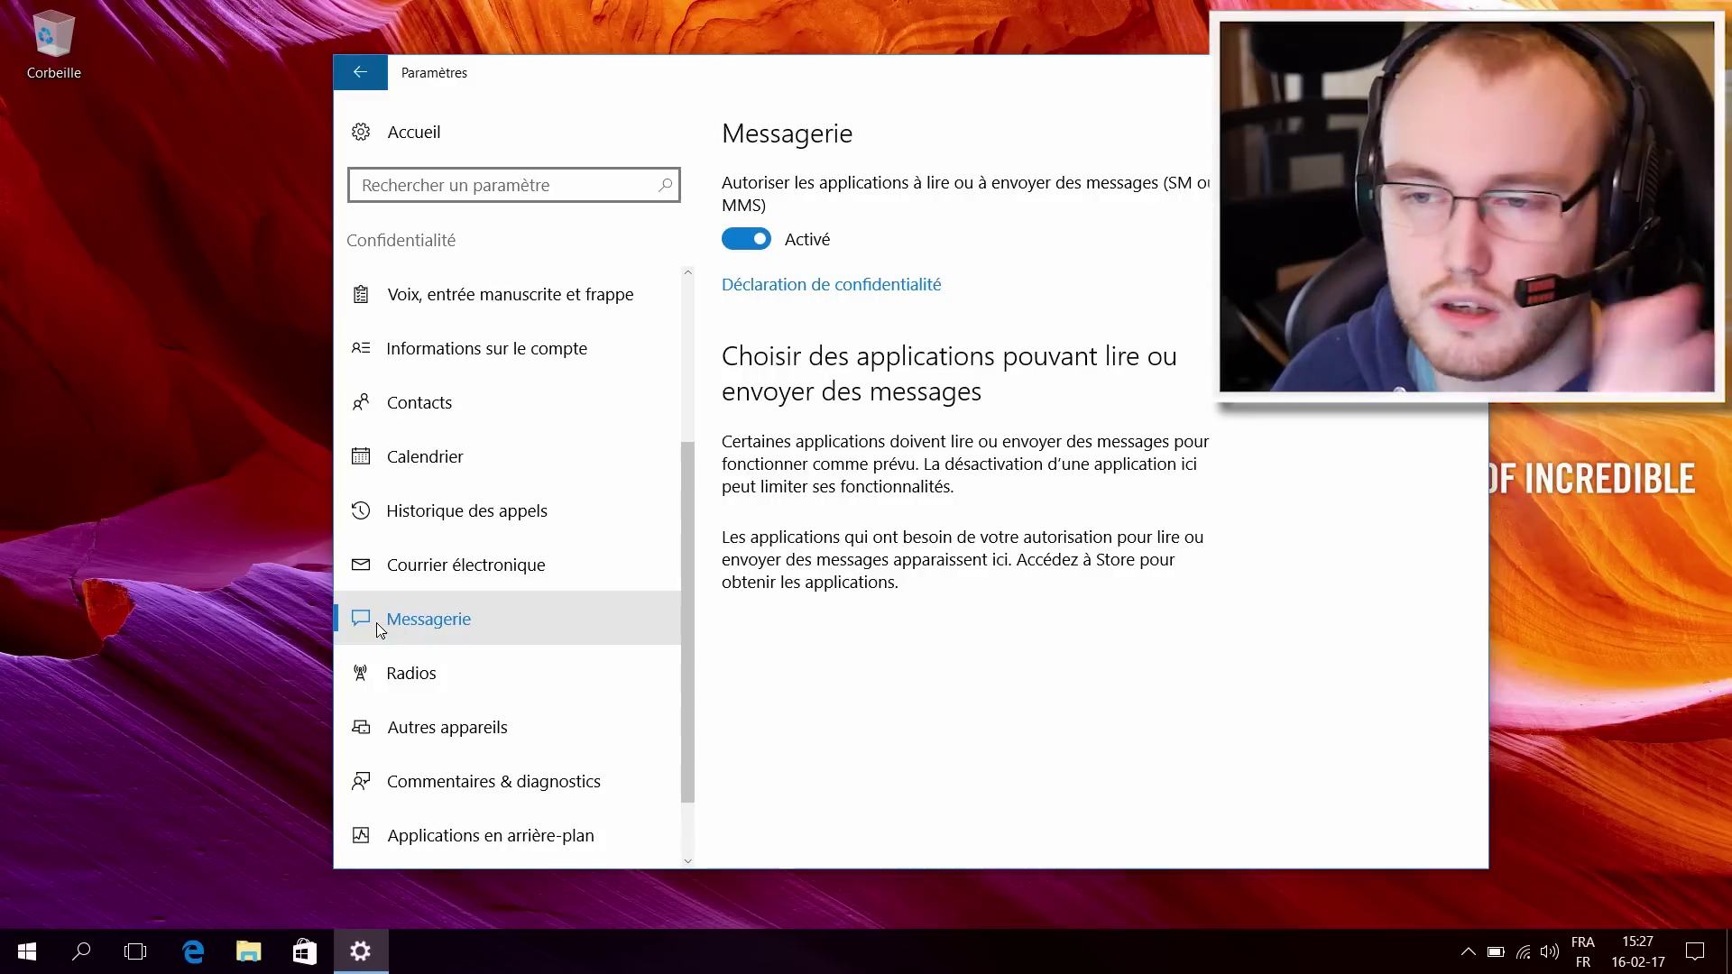
{"action": "scroll", "coordinate": [524, 560], "scroll_direction": "down", "scroll_amount": 2}
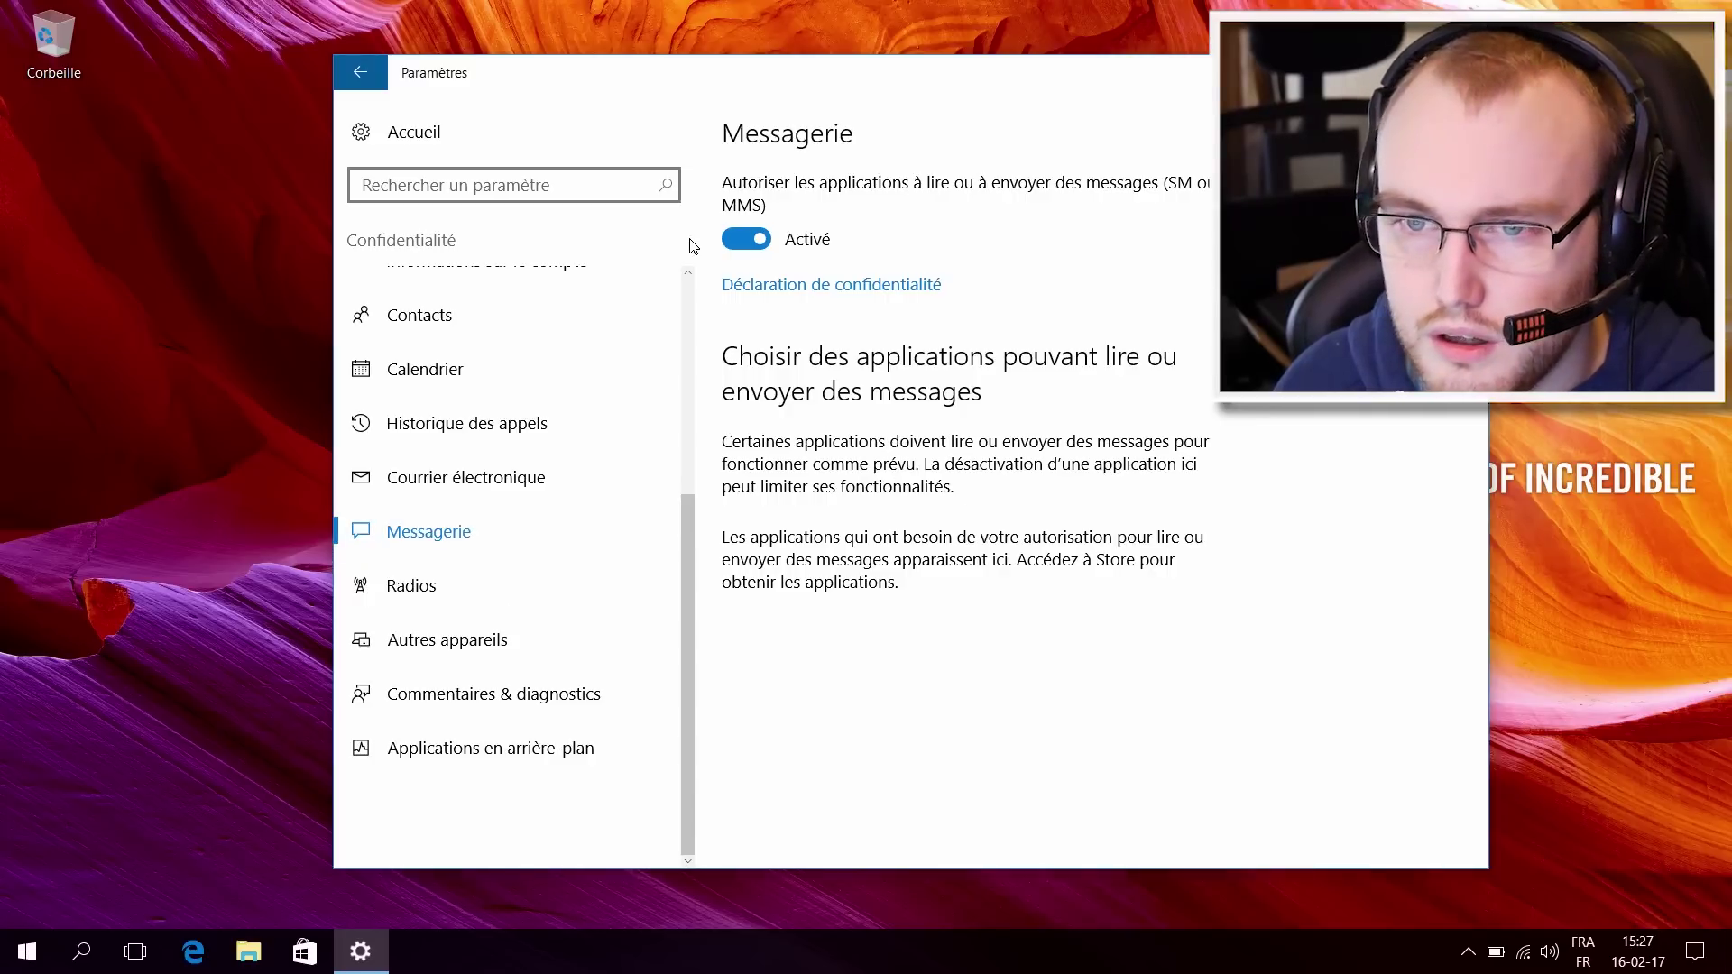
{"action": "left_click", "coordinate": [745, 239]}
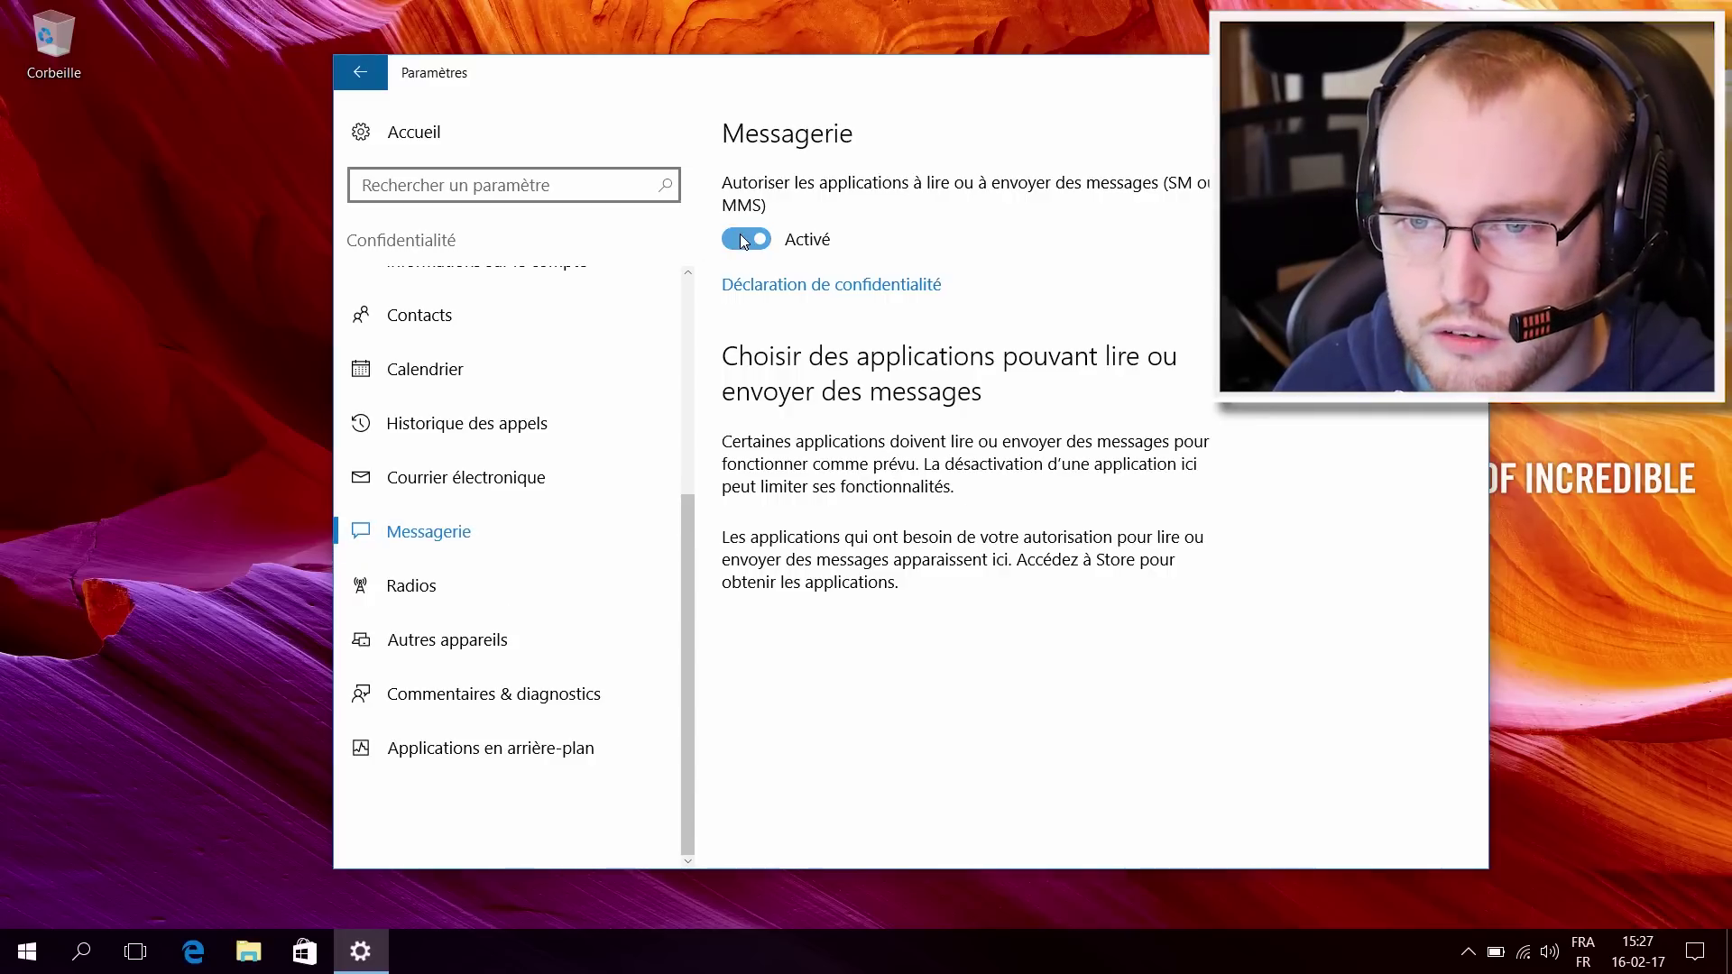
{"action": "left_click", "coordinate": [496, 599]}
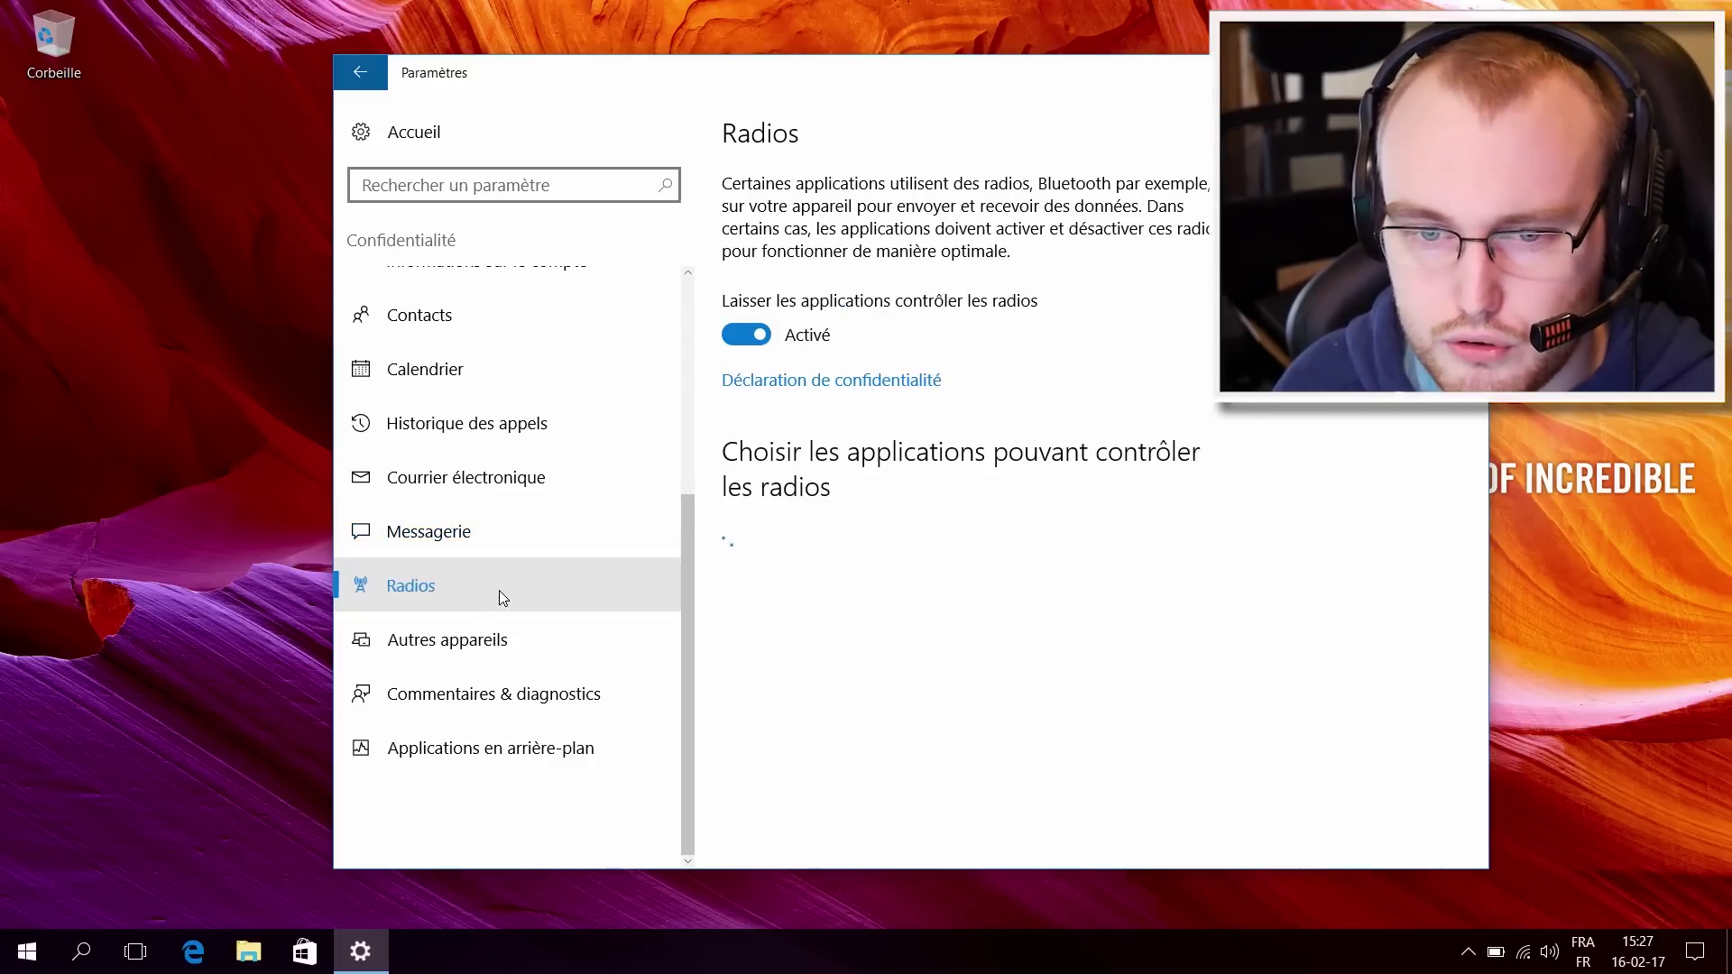
{"action": "left_click", "coordinate": [763, 336]}
{"action": "left_click", "coordinate": [484, 660]}
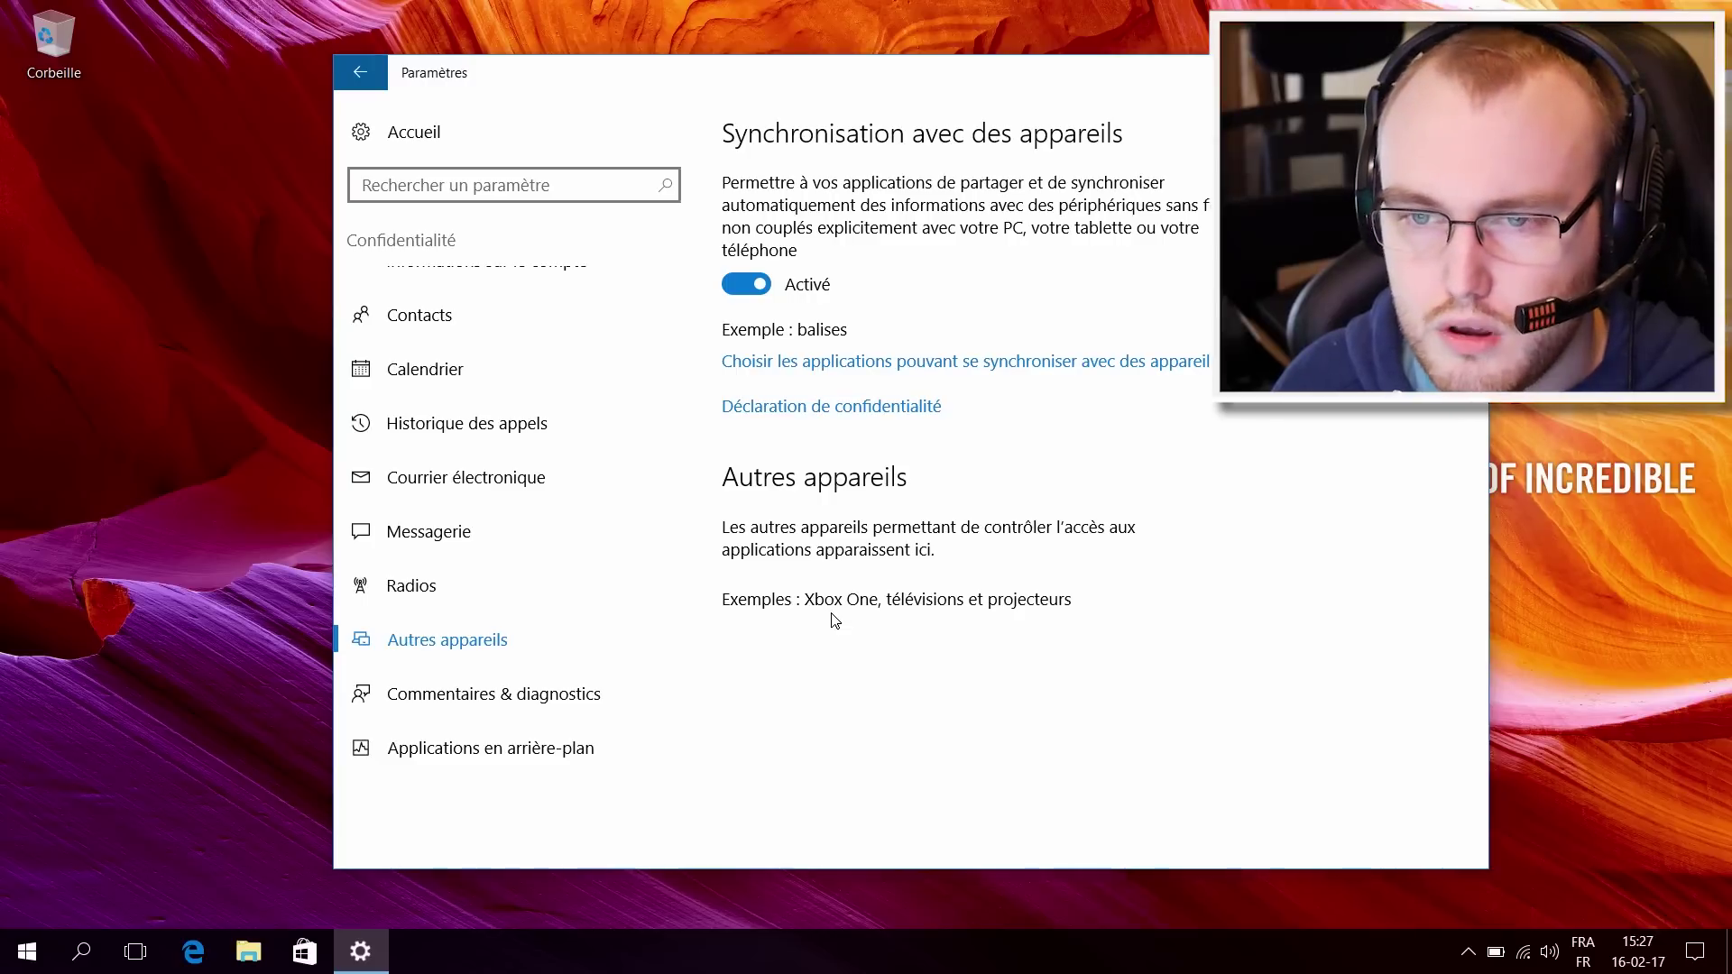
Step: Set feedback frequency to Jamais and keep diagnostic data at De base, then open background apps
{"action": "left_click", "coordinate": [494, 691]}
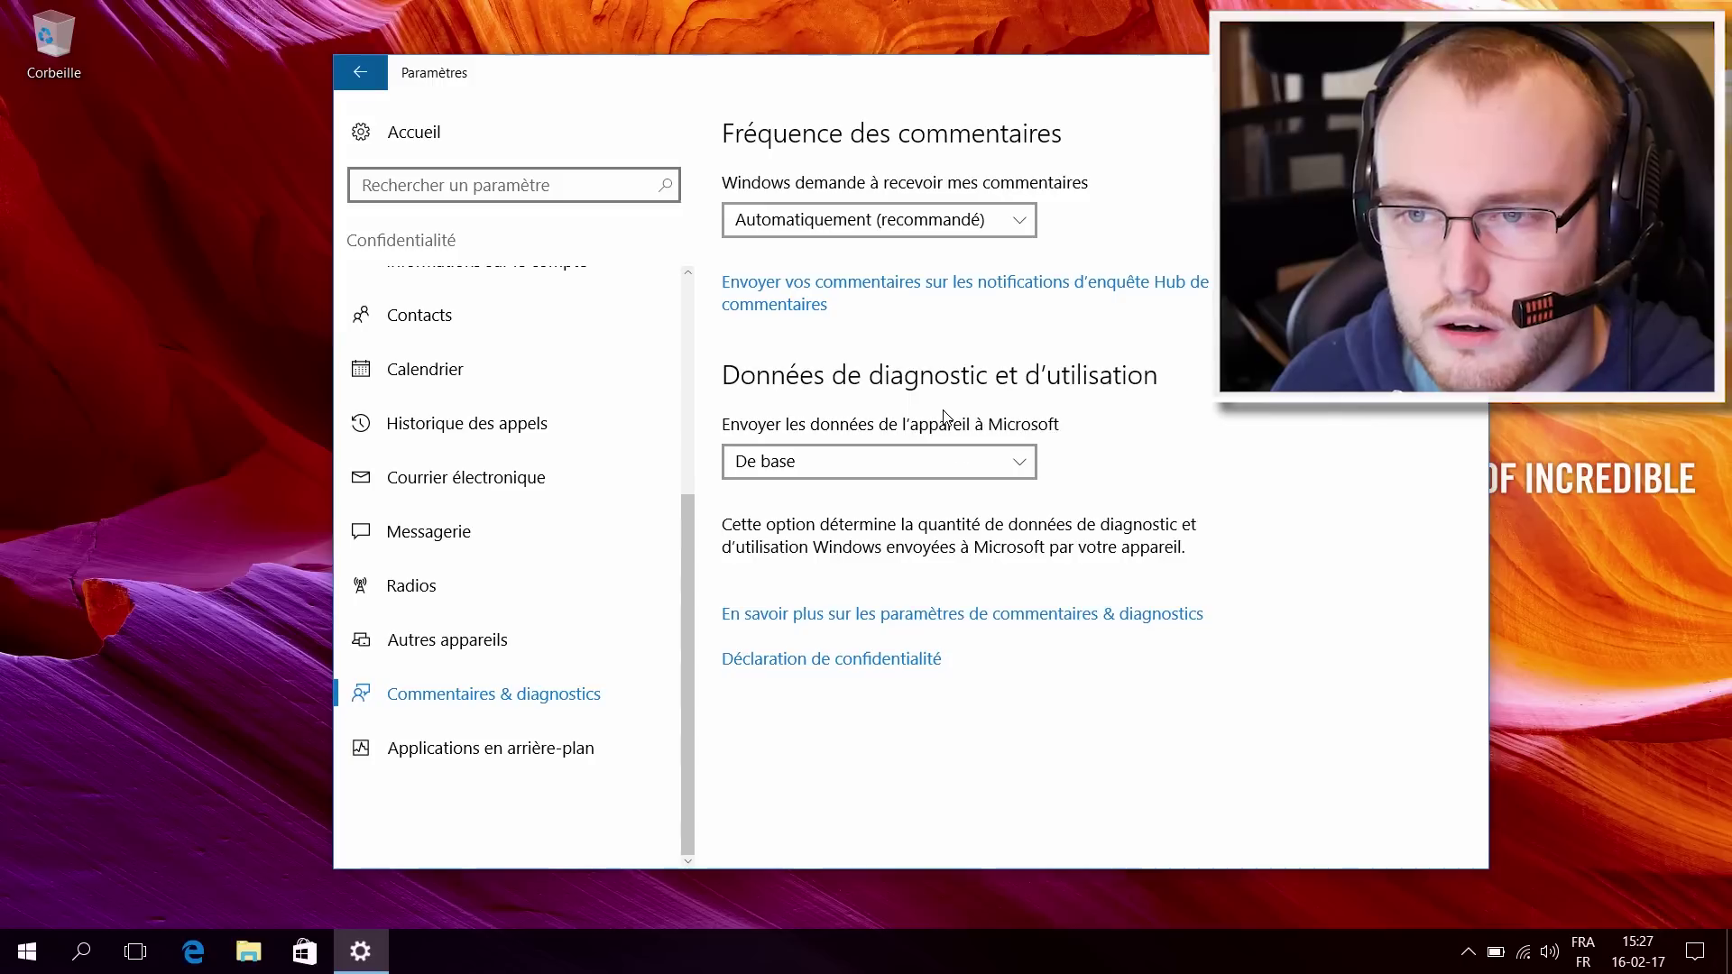
{"action": "left_click", "coordinate": [951, 236]}
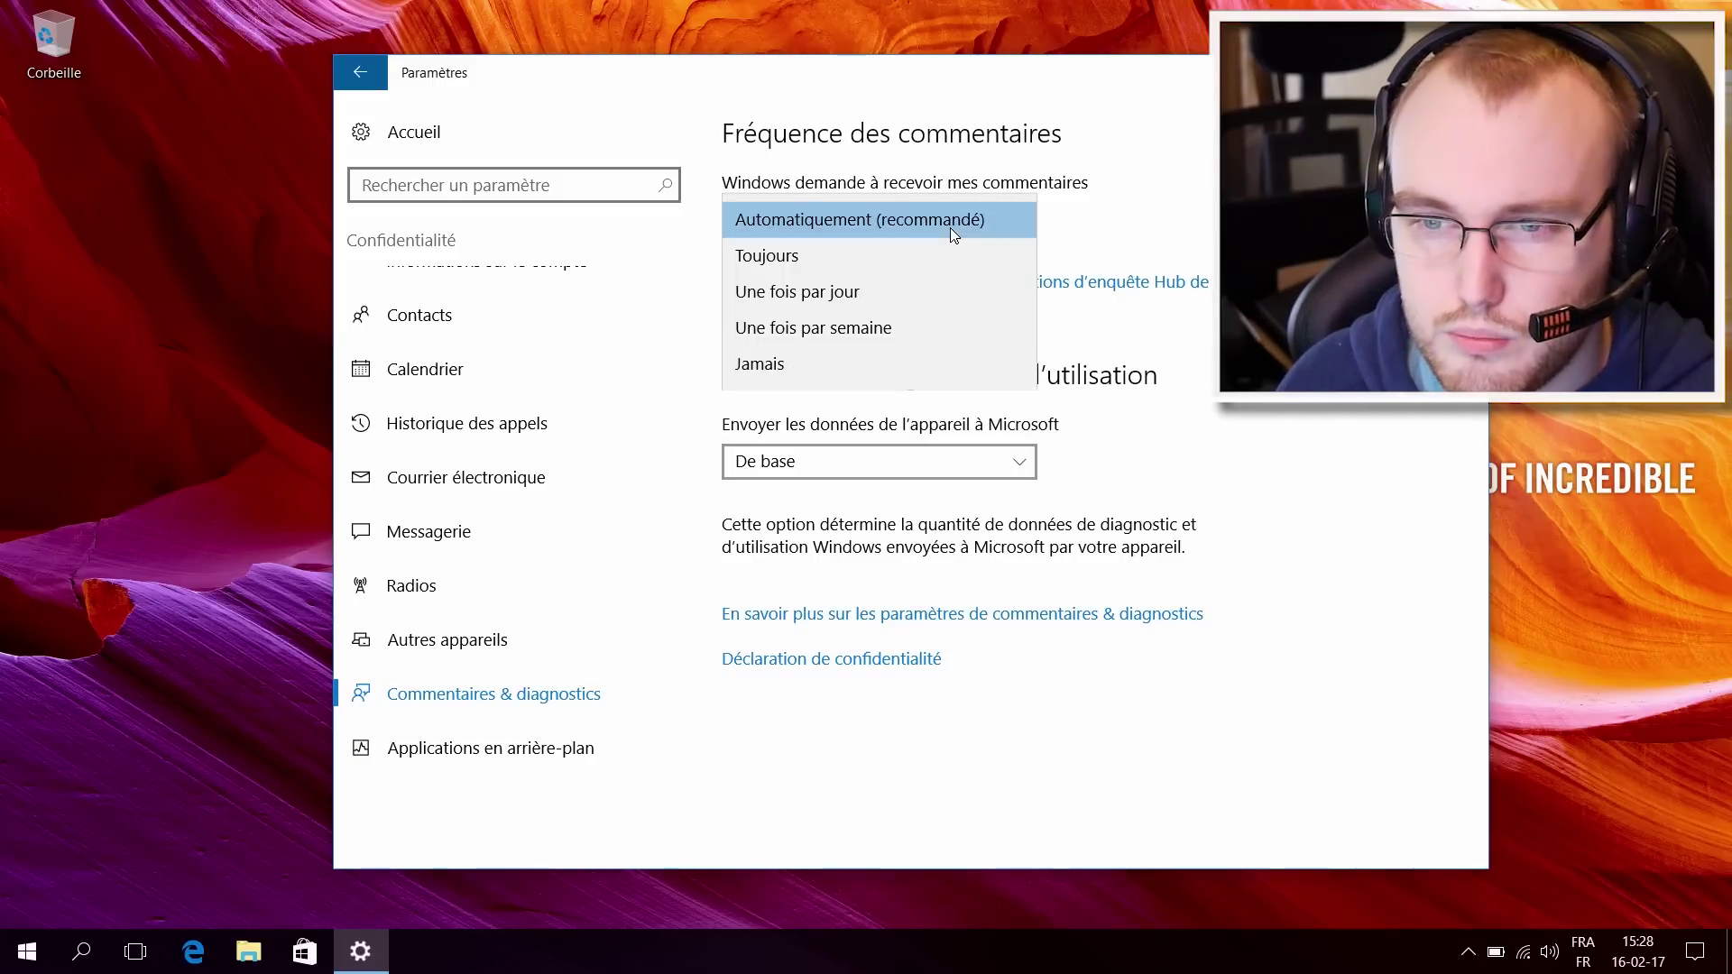
{"action": "left_click", "coordinate": [777, 360]}
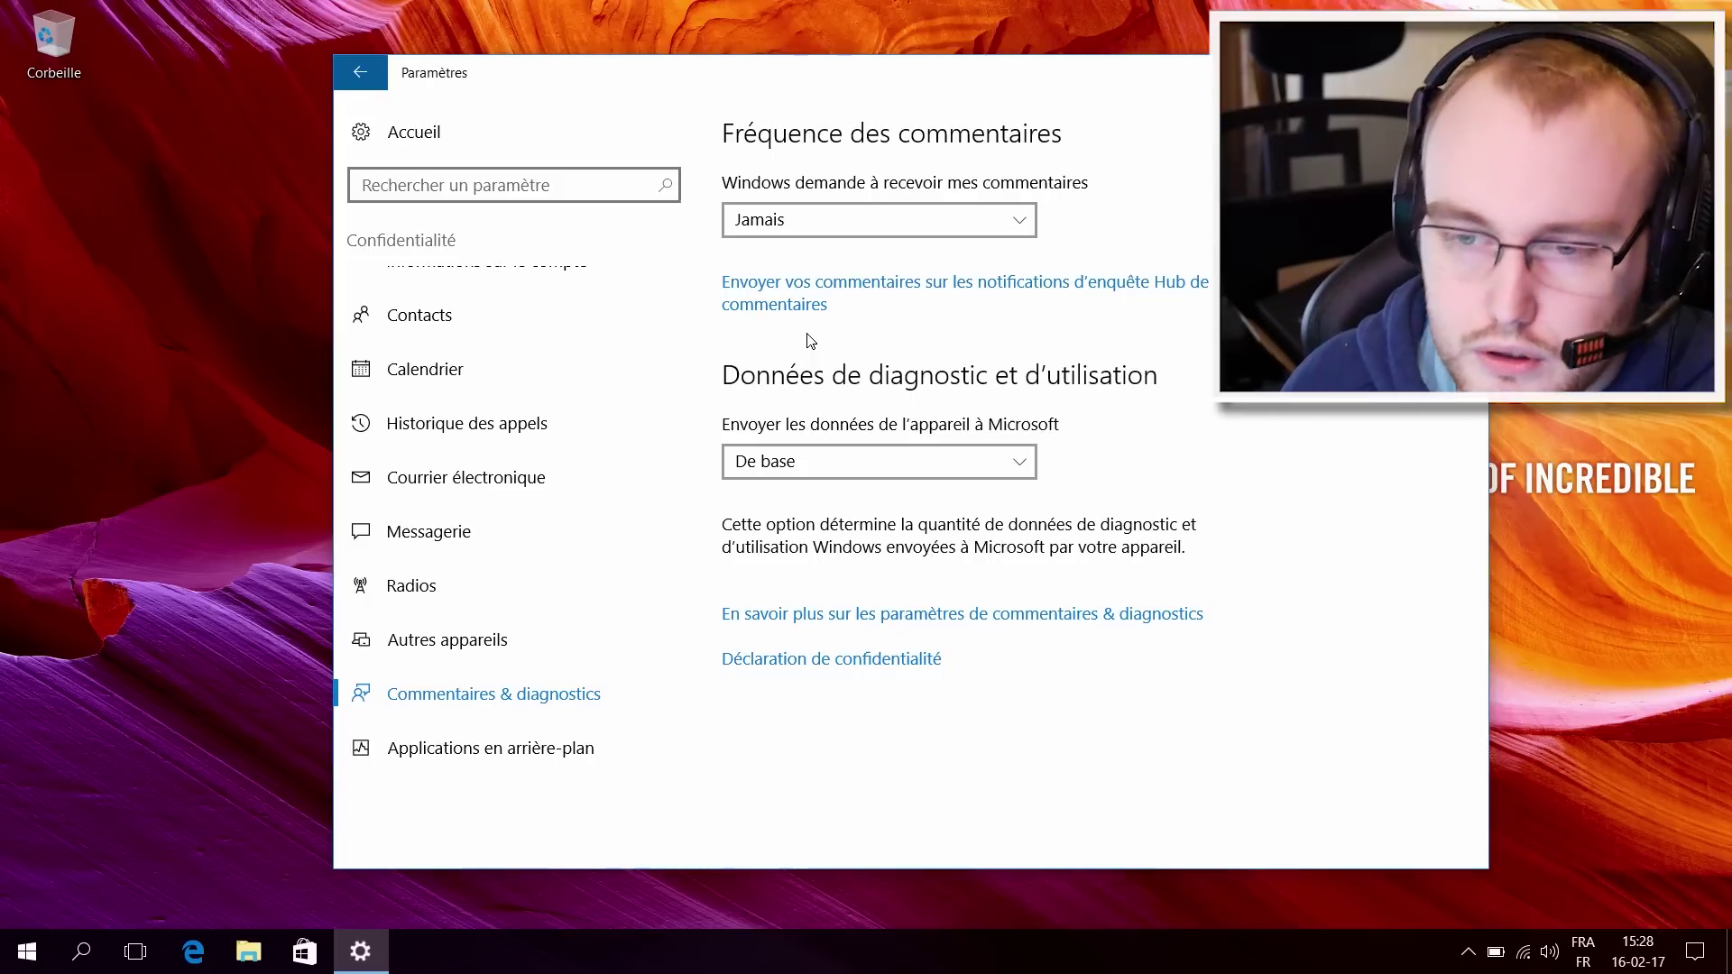
{"action": "left_click", "coordinate": [821, 468]}
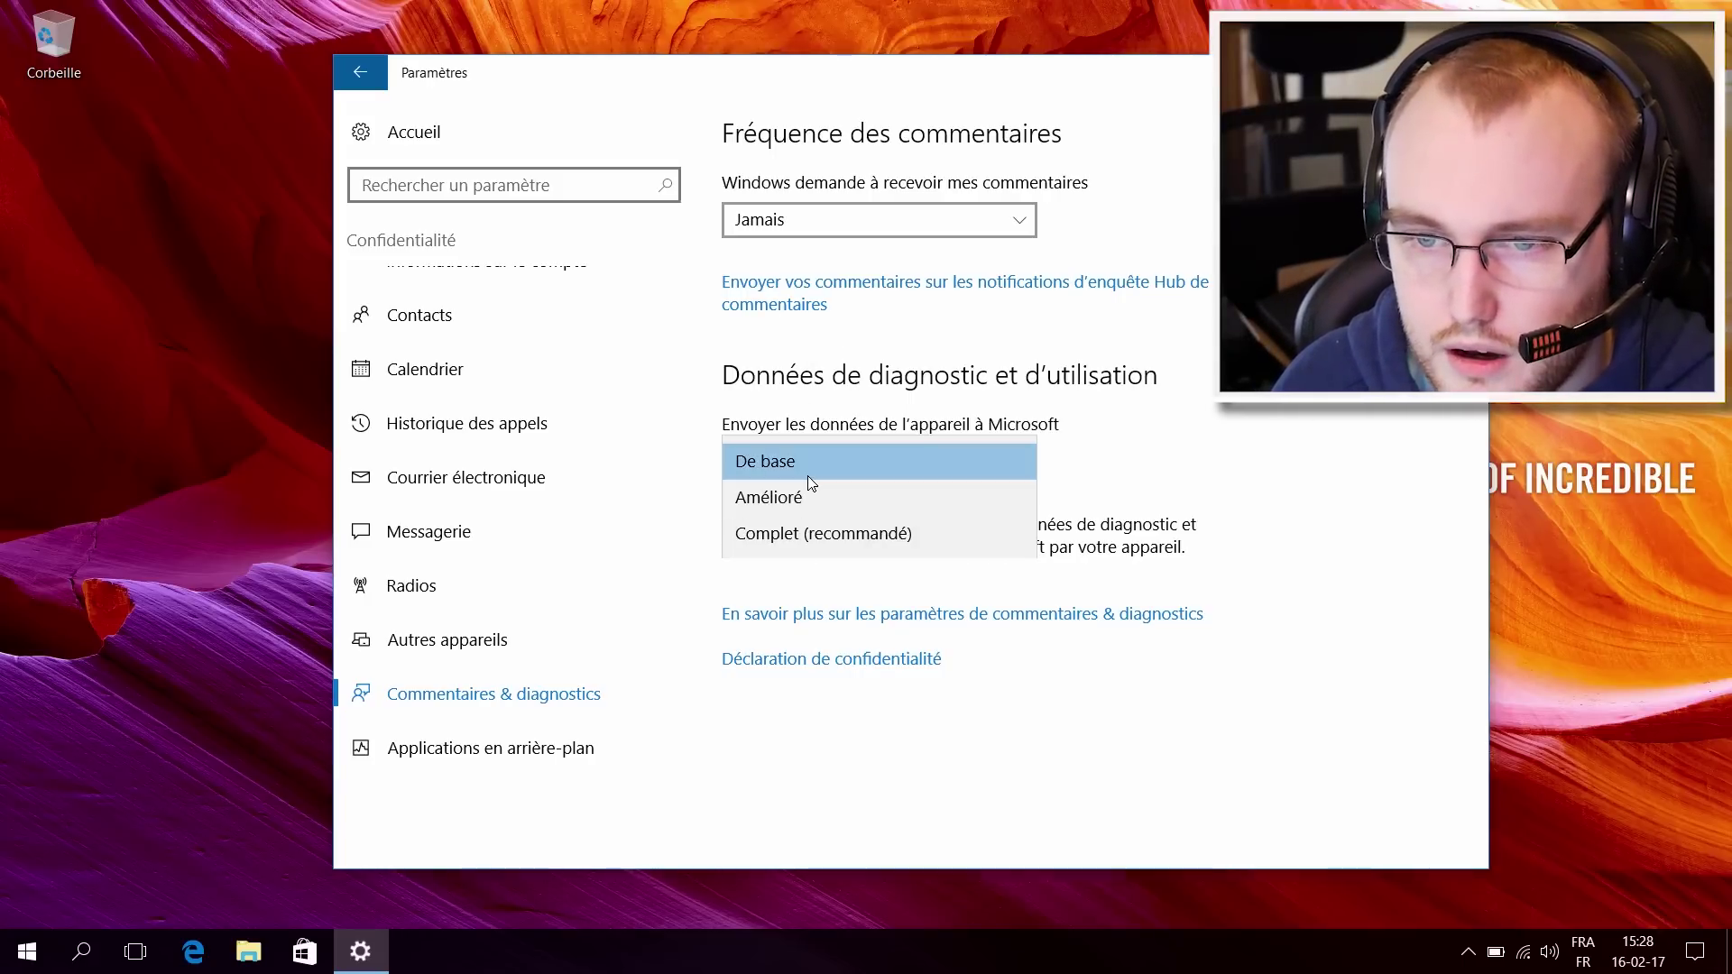
{"action": "left_click", "coordinate": [811, 469]}
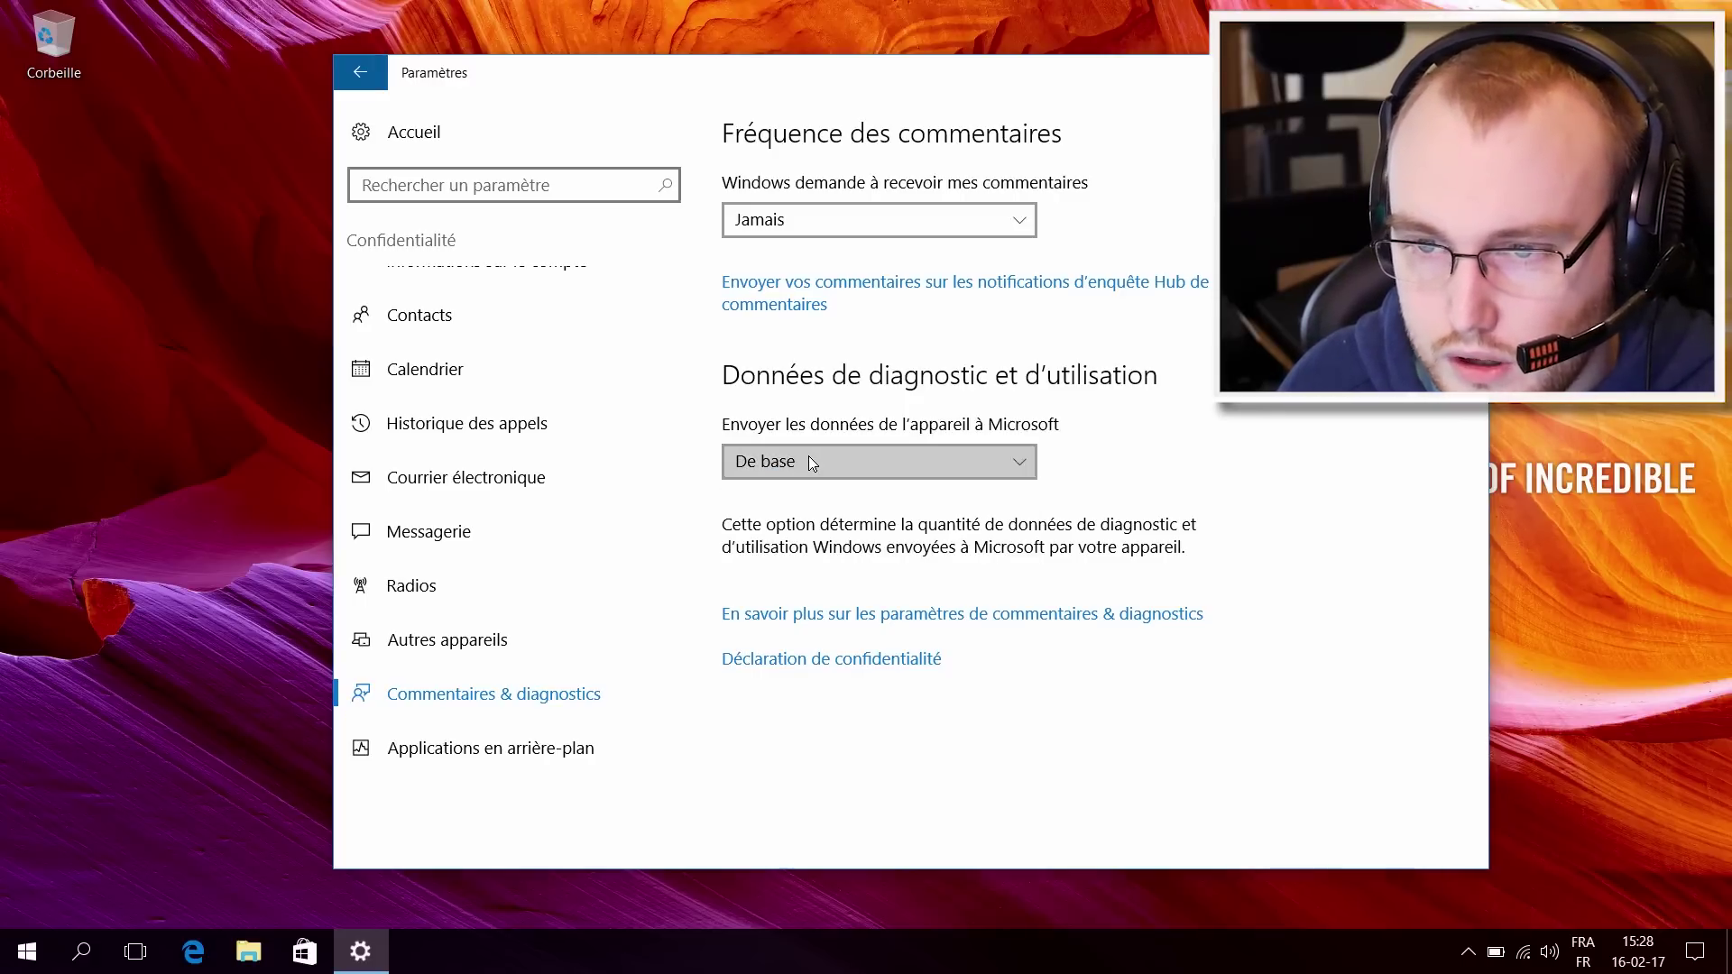
{"action": "left_click", "coordinate": [809, 462]}
{"action": "left_click", "coordinate": [785, 468]}
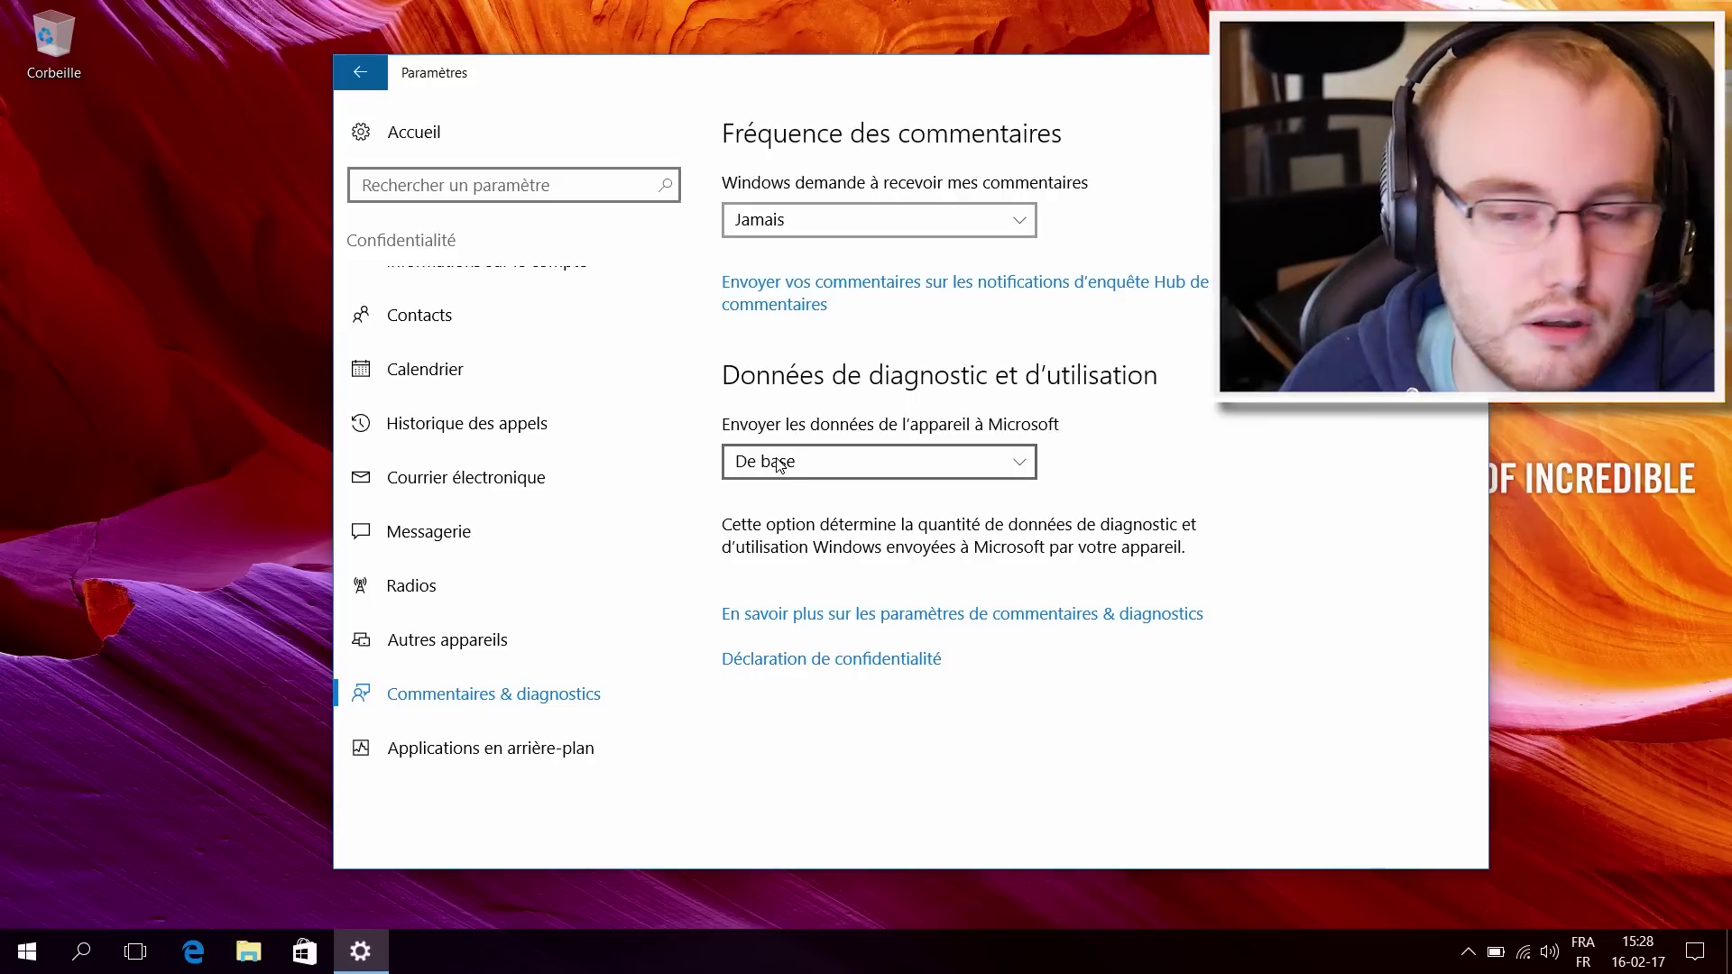
{"action": "left_click", "coordinate": [519, 756]}
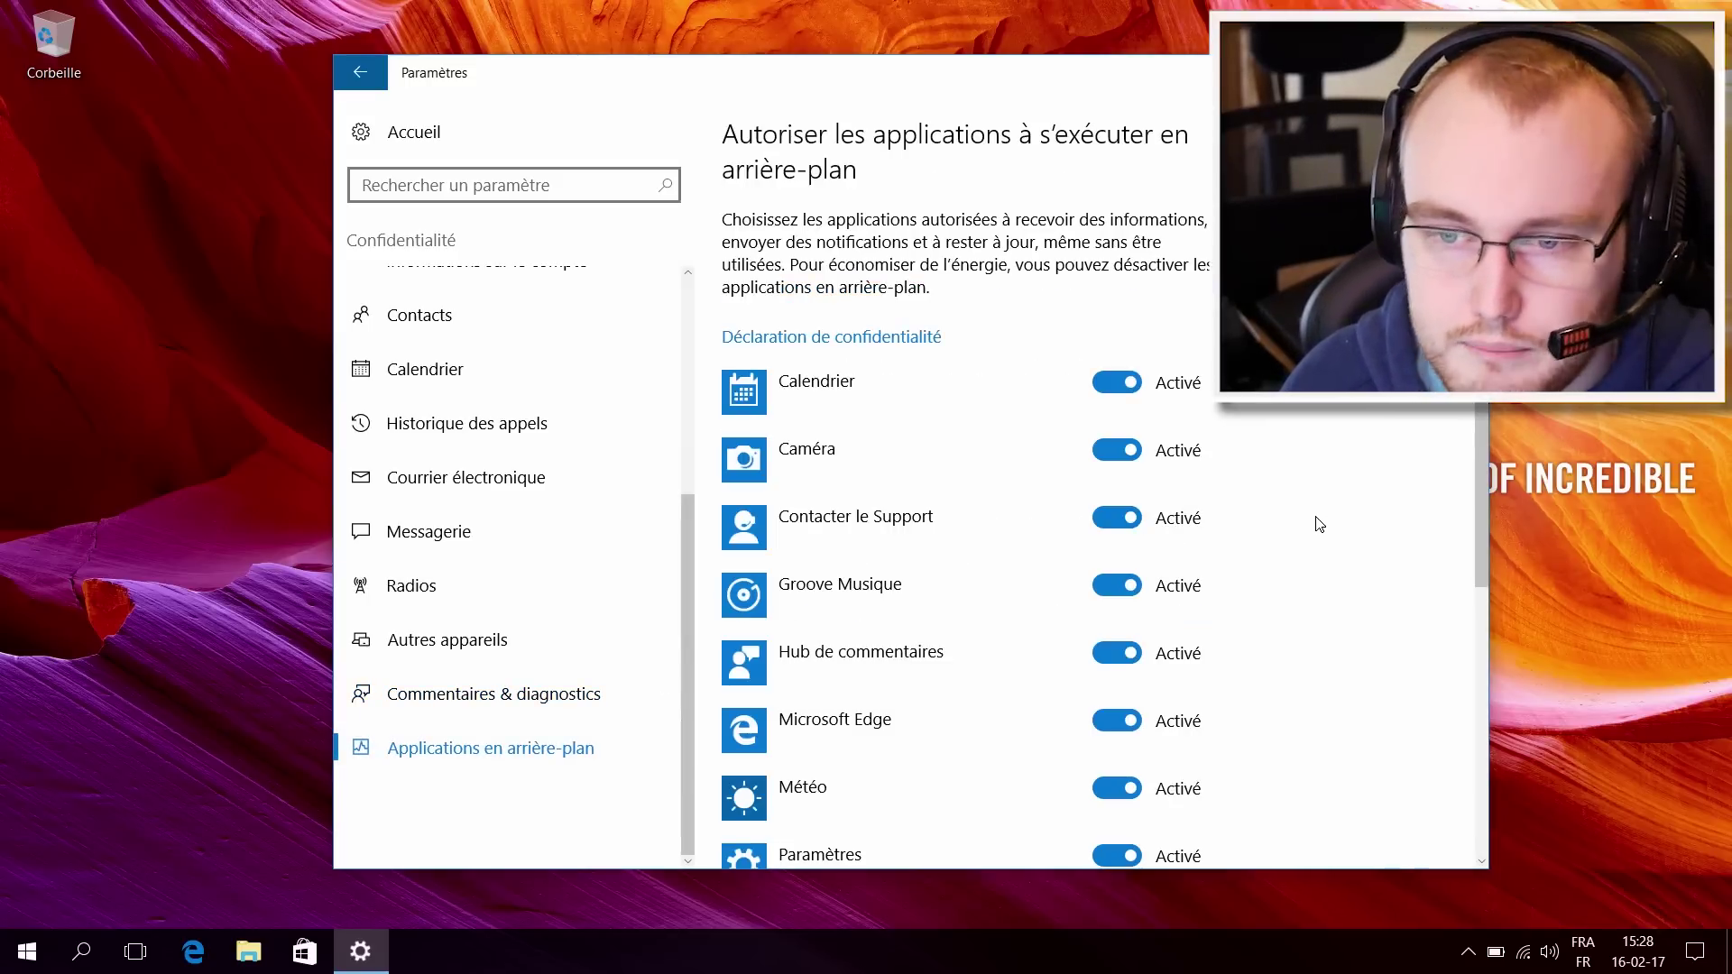
Step: Stop Caméra, Contacter le Support, Groove Musique and Hub de commentaires running in the background
{"action": "scroll", "coordinate": [1320, 525], "scroll_direction": "down", "scroll_amount": 5}
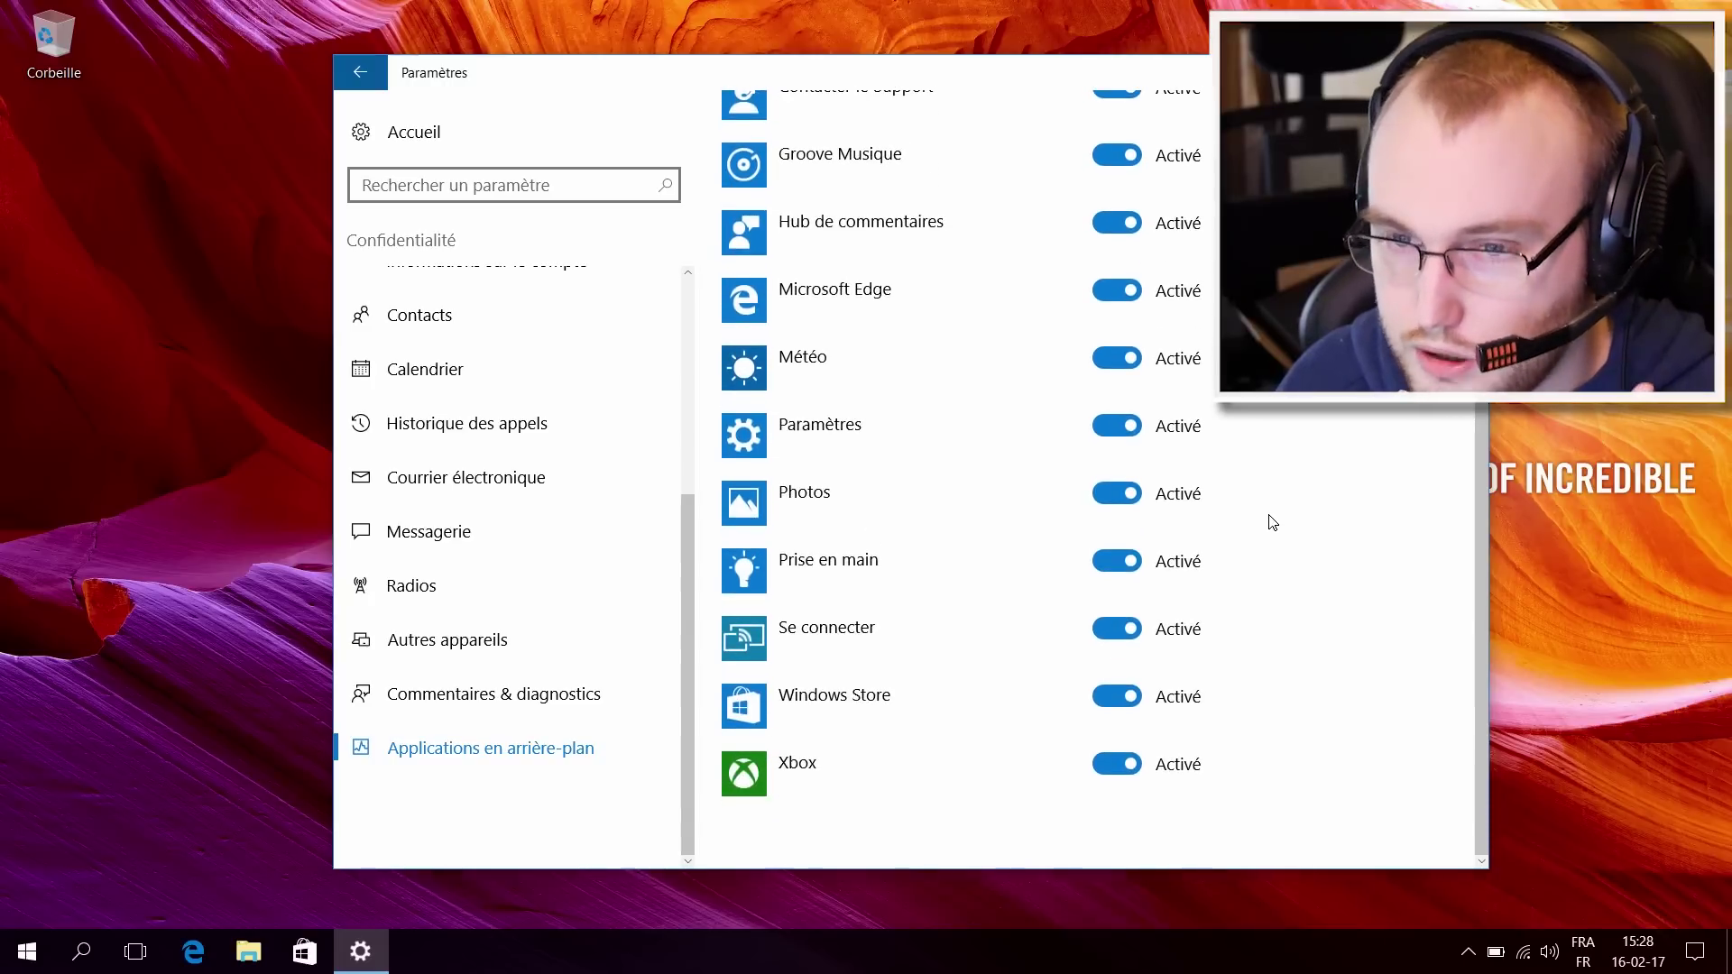
{"action": "scroll", "coordinate": [1272, 524], "scroll_direction": "up", "scroll_amount": 5}
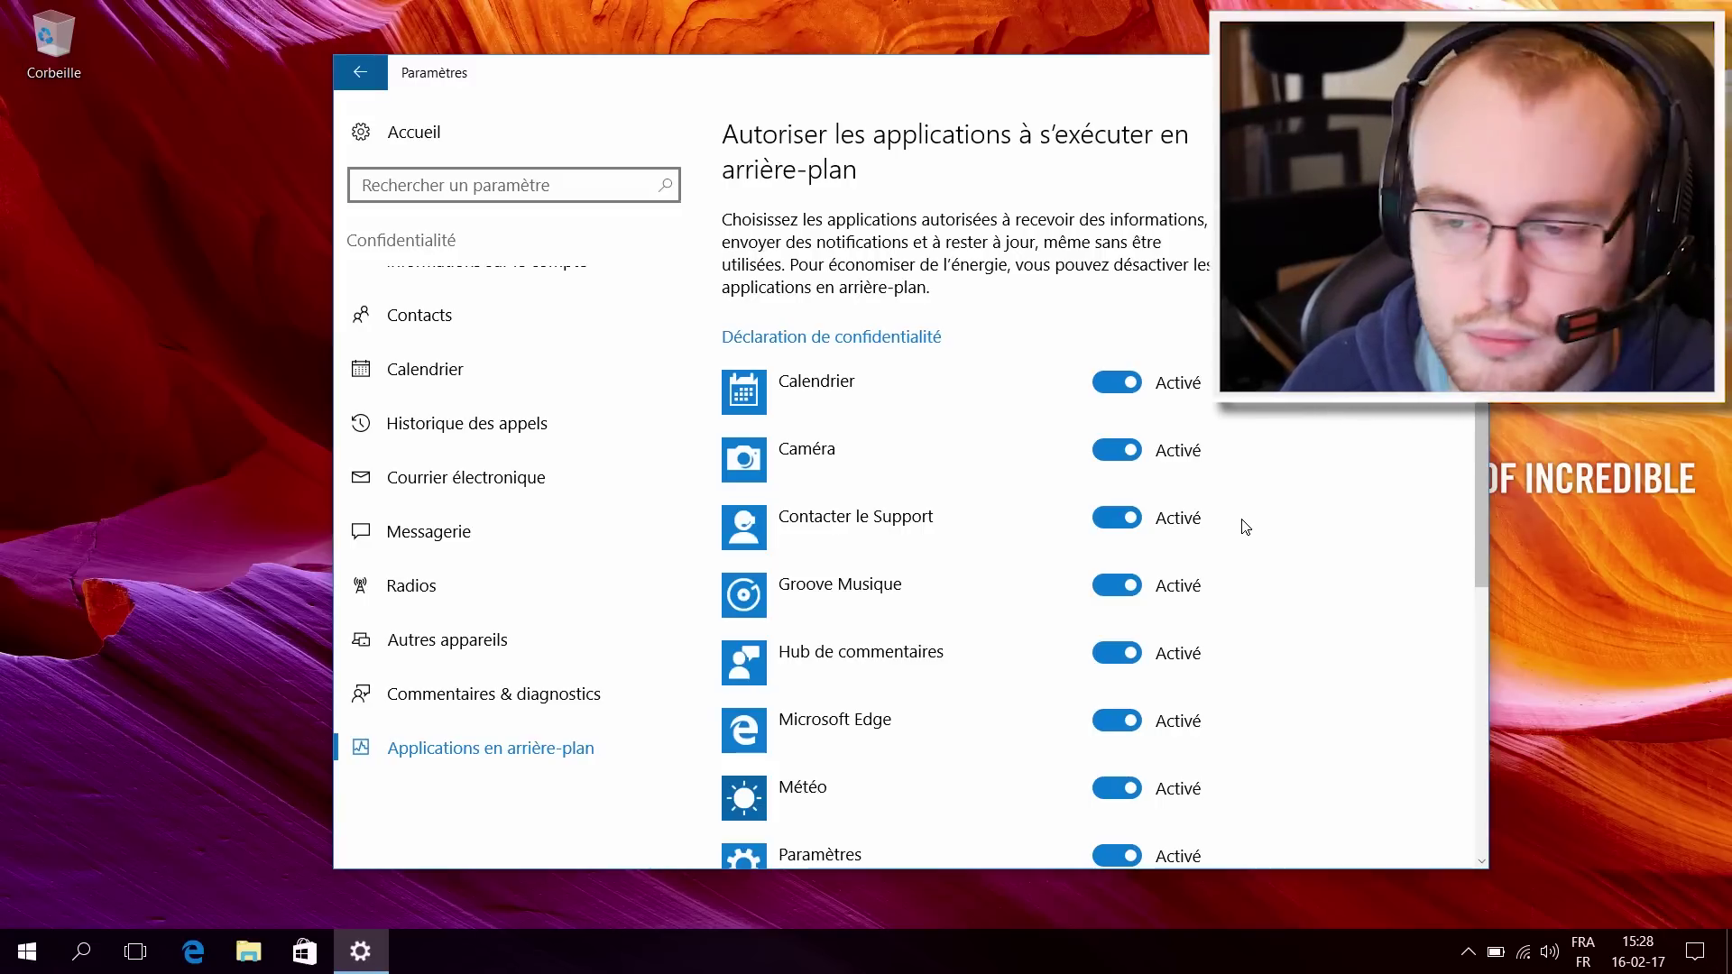
{"action": "left_click", "coordinate": [1131, 456]}
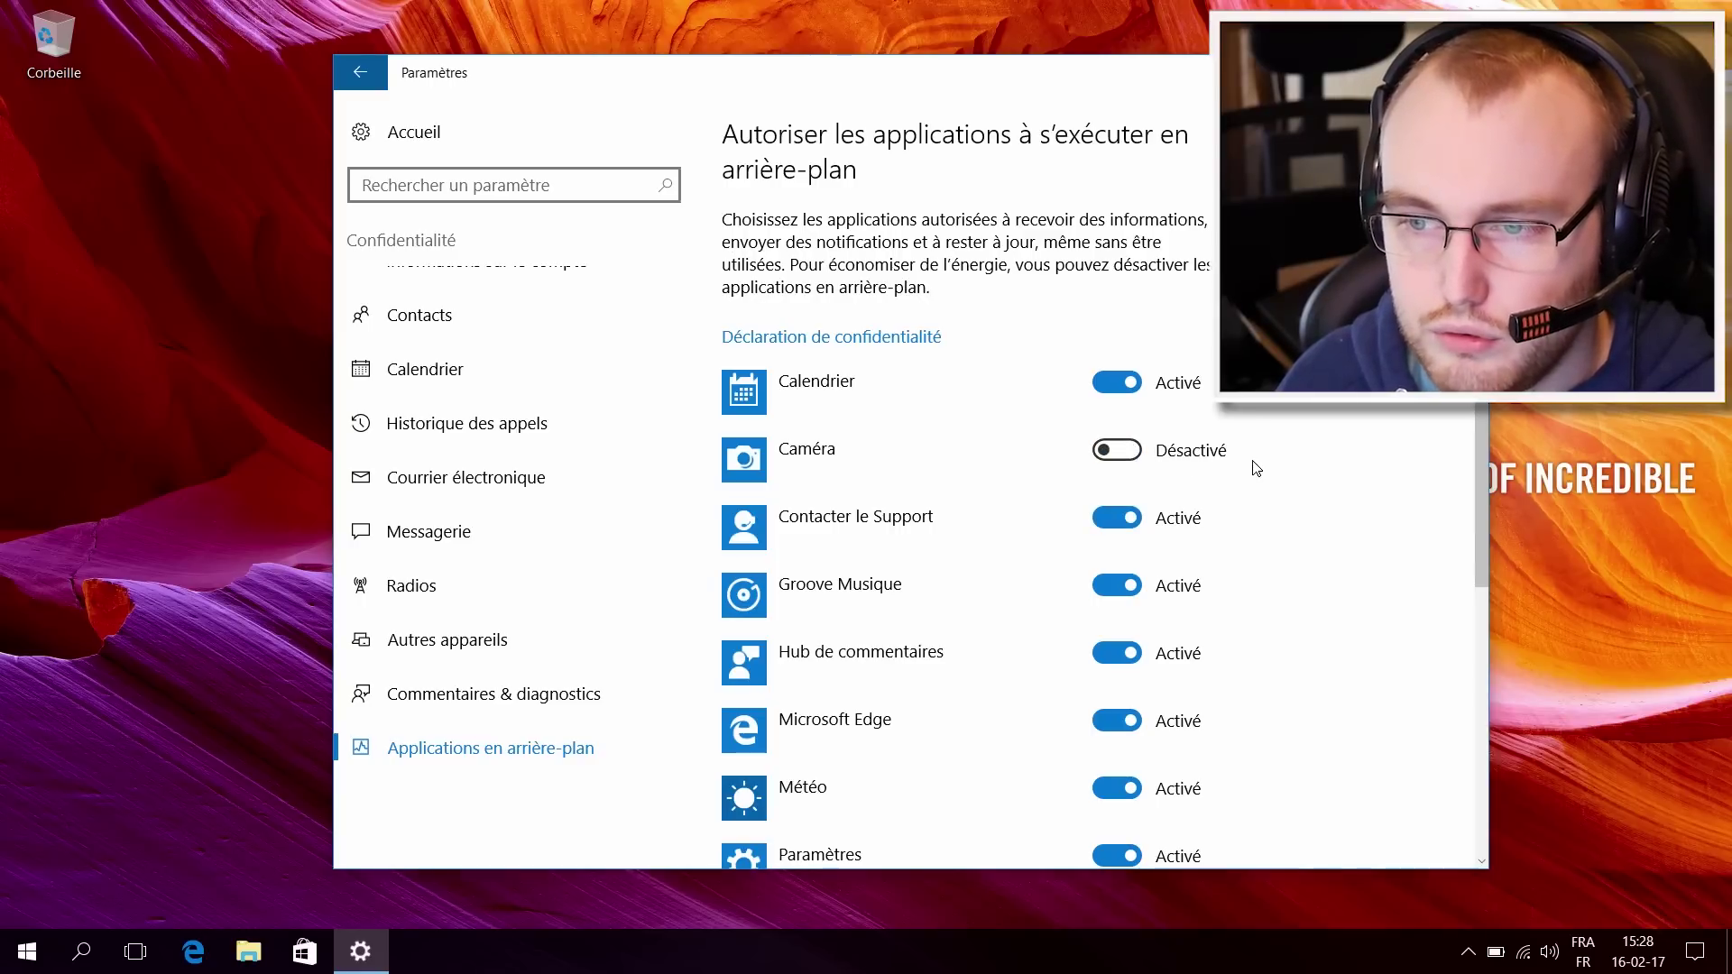
{"action": "left_click", "coordinate": [1126, 519]}
{"action": "scroll", "coordinate": [1341, 534], "scroll_direction": "down", "scroll_amount": 1}
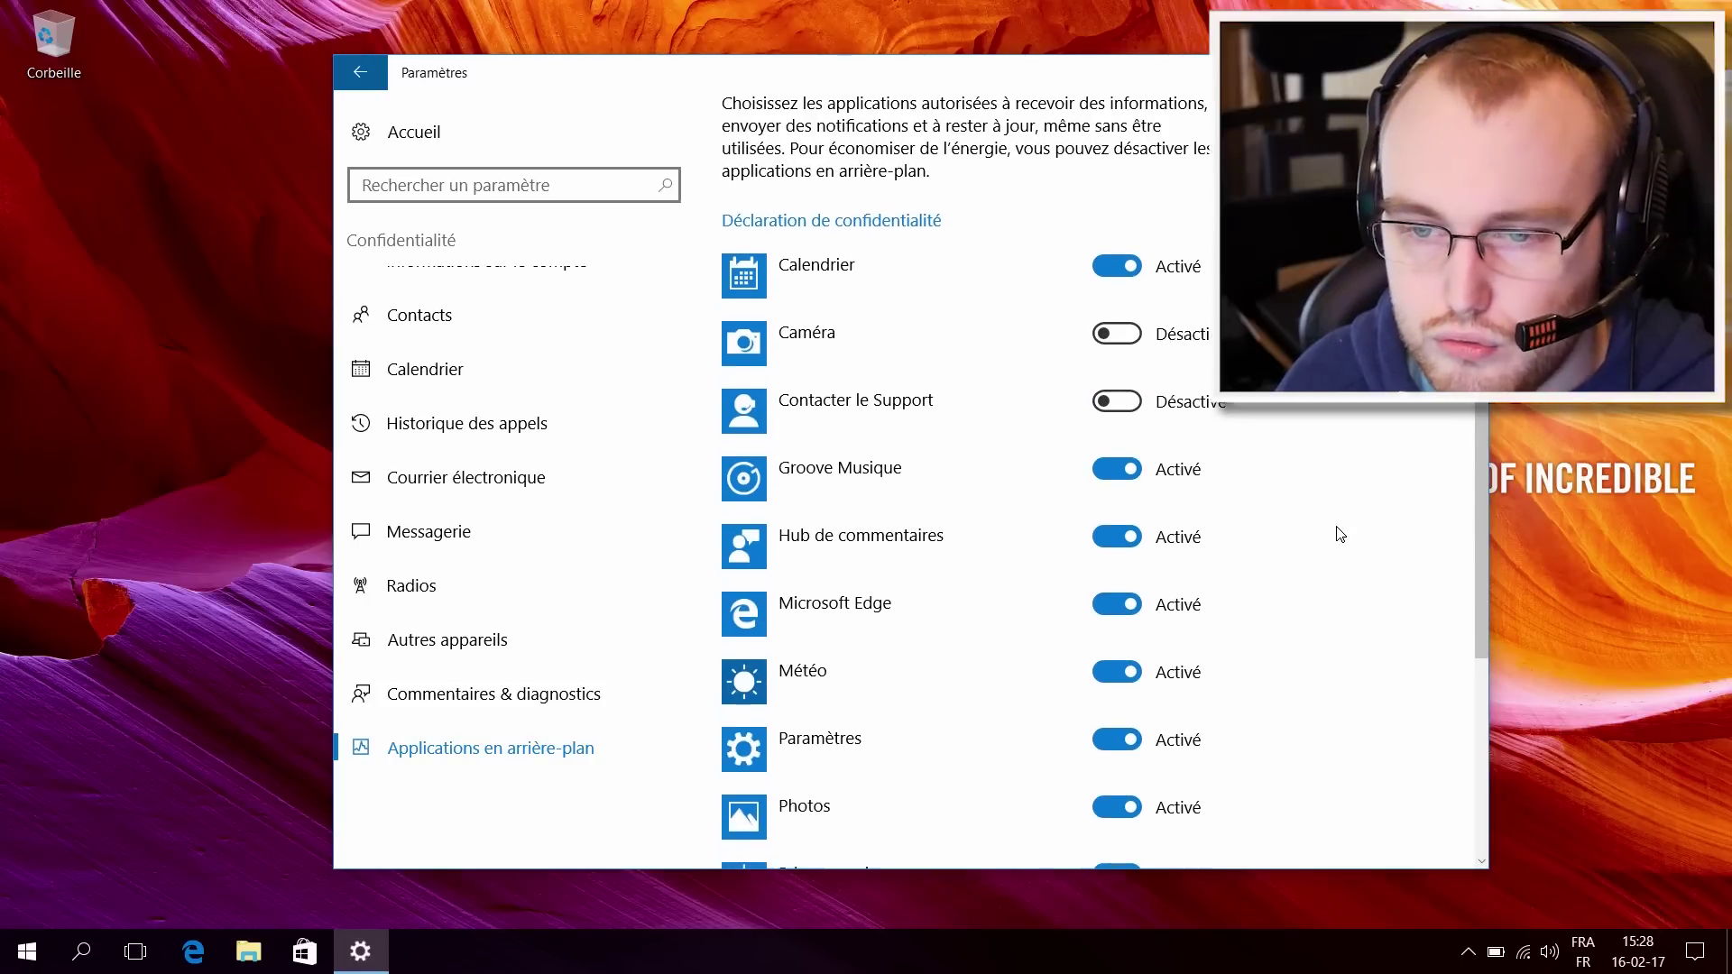
{"action": "left_click", "coordinate": [1129, 468]}
{"action": "left_click", "coordinate": [1118, 538]}
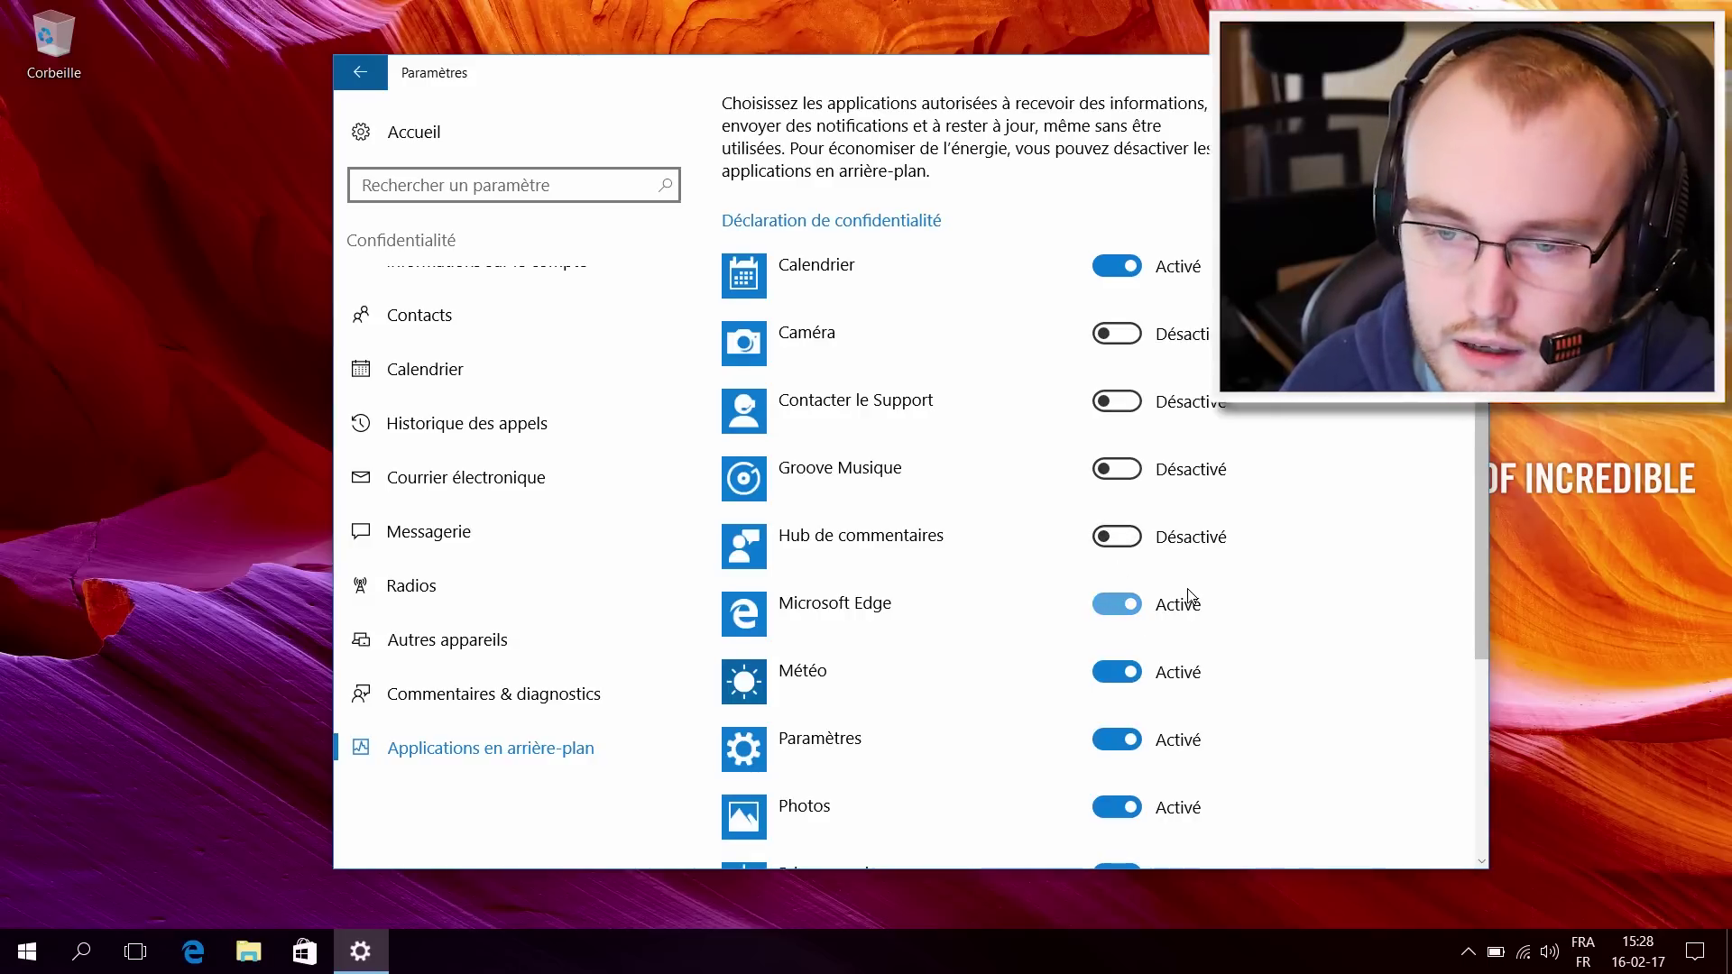
Step: Stop Météo, Prise en main, Se connecter, Windows Store and Xbox running in the background
{"action": "scroll", "coordinate": [1189, 591], "scroll_direction": "down", "scroll_amount": 1}
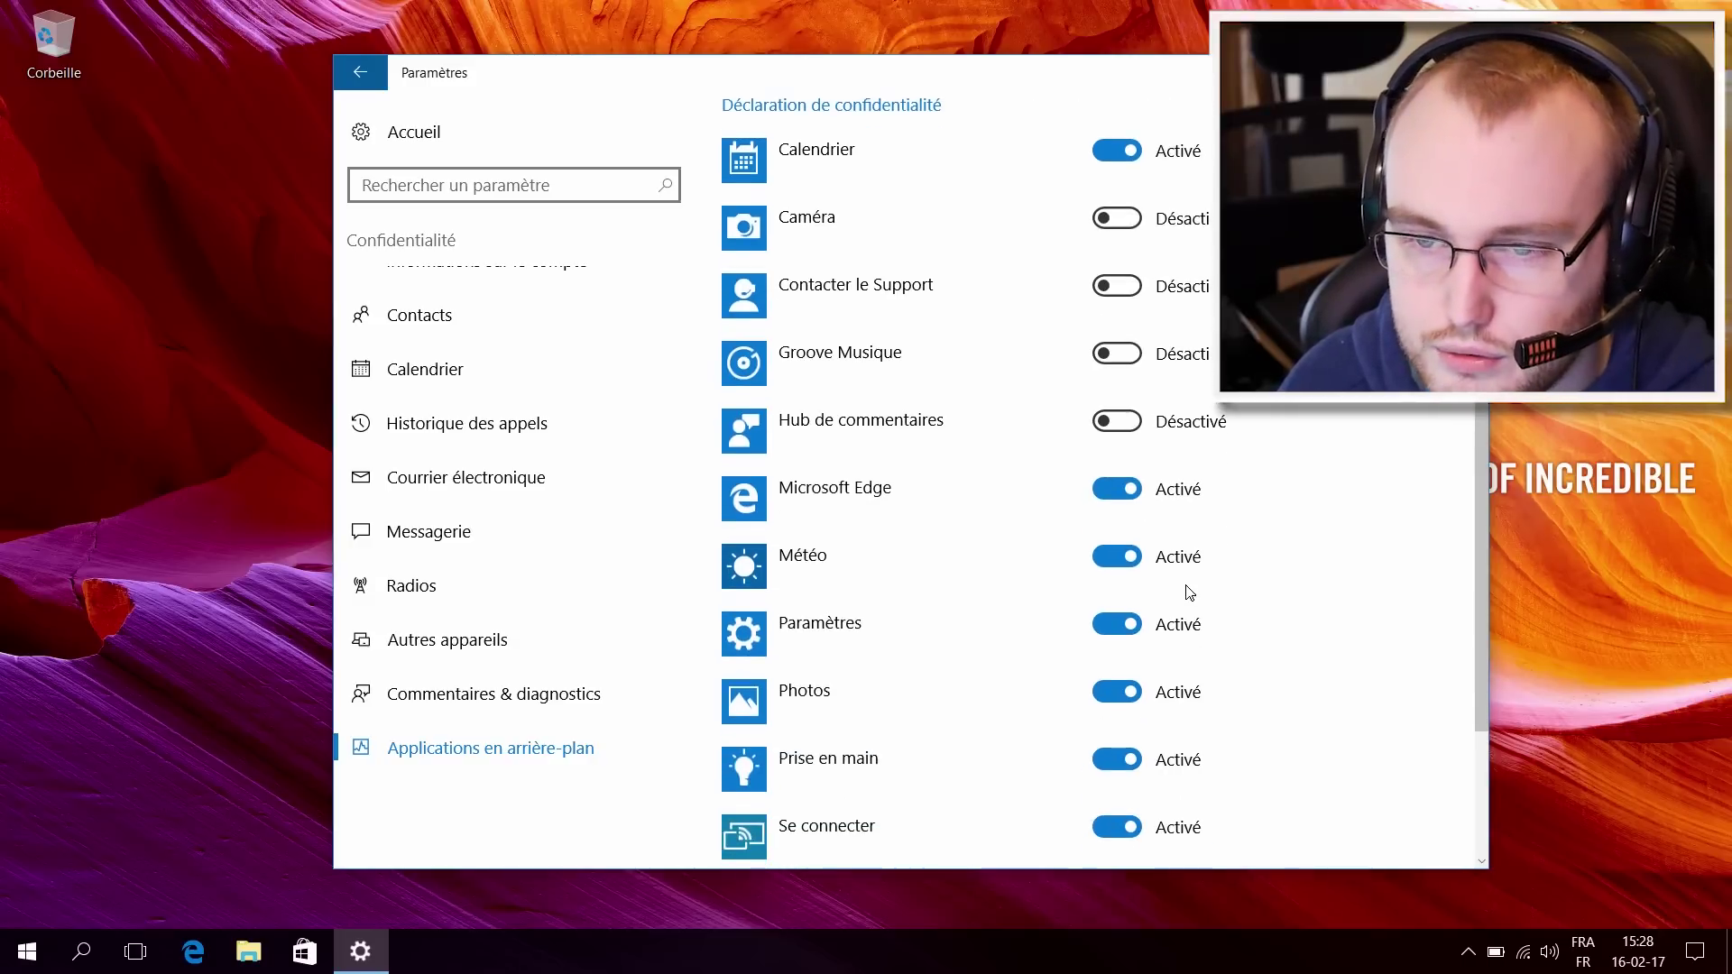
{"action": "left_click", "coordinate": [1133, 558]}
{"action": "scroll", "coordinate": [1241, 587], "scroll_direction": "down", "scroll_amount": 1}
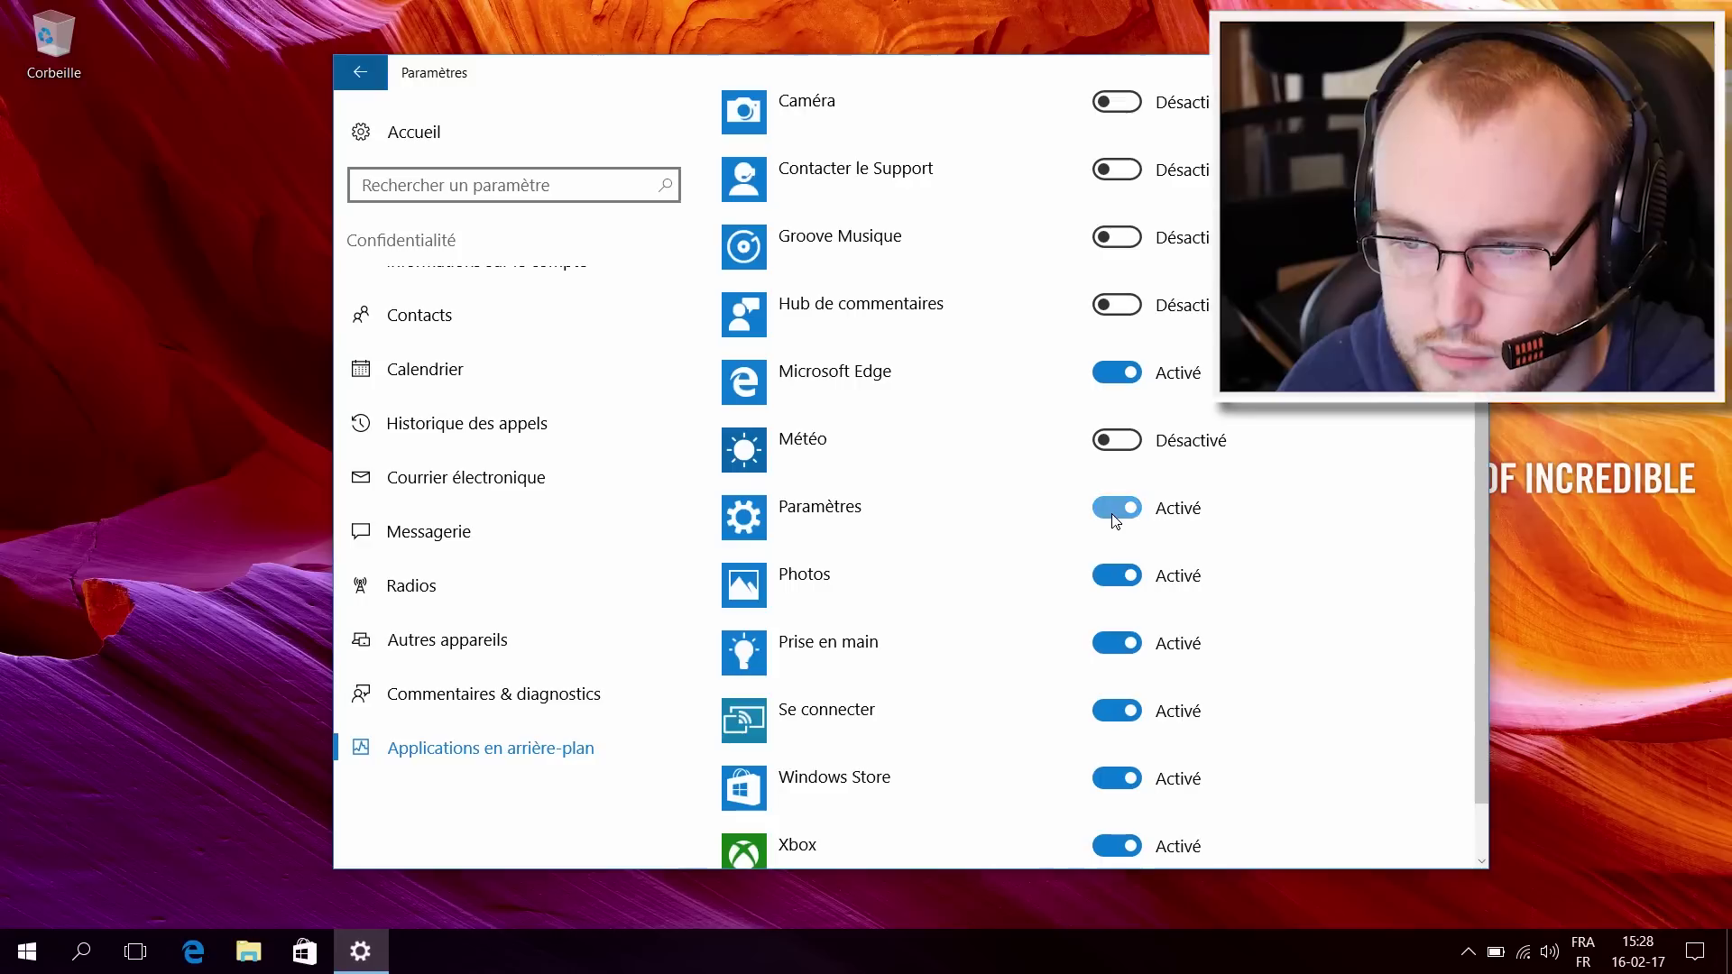
{"action": "scroll", "coordinate": [1130, 573], "scroll_direction": "down", "scroll_amount": 1}
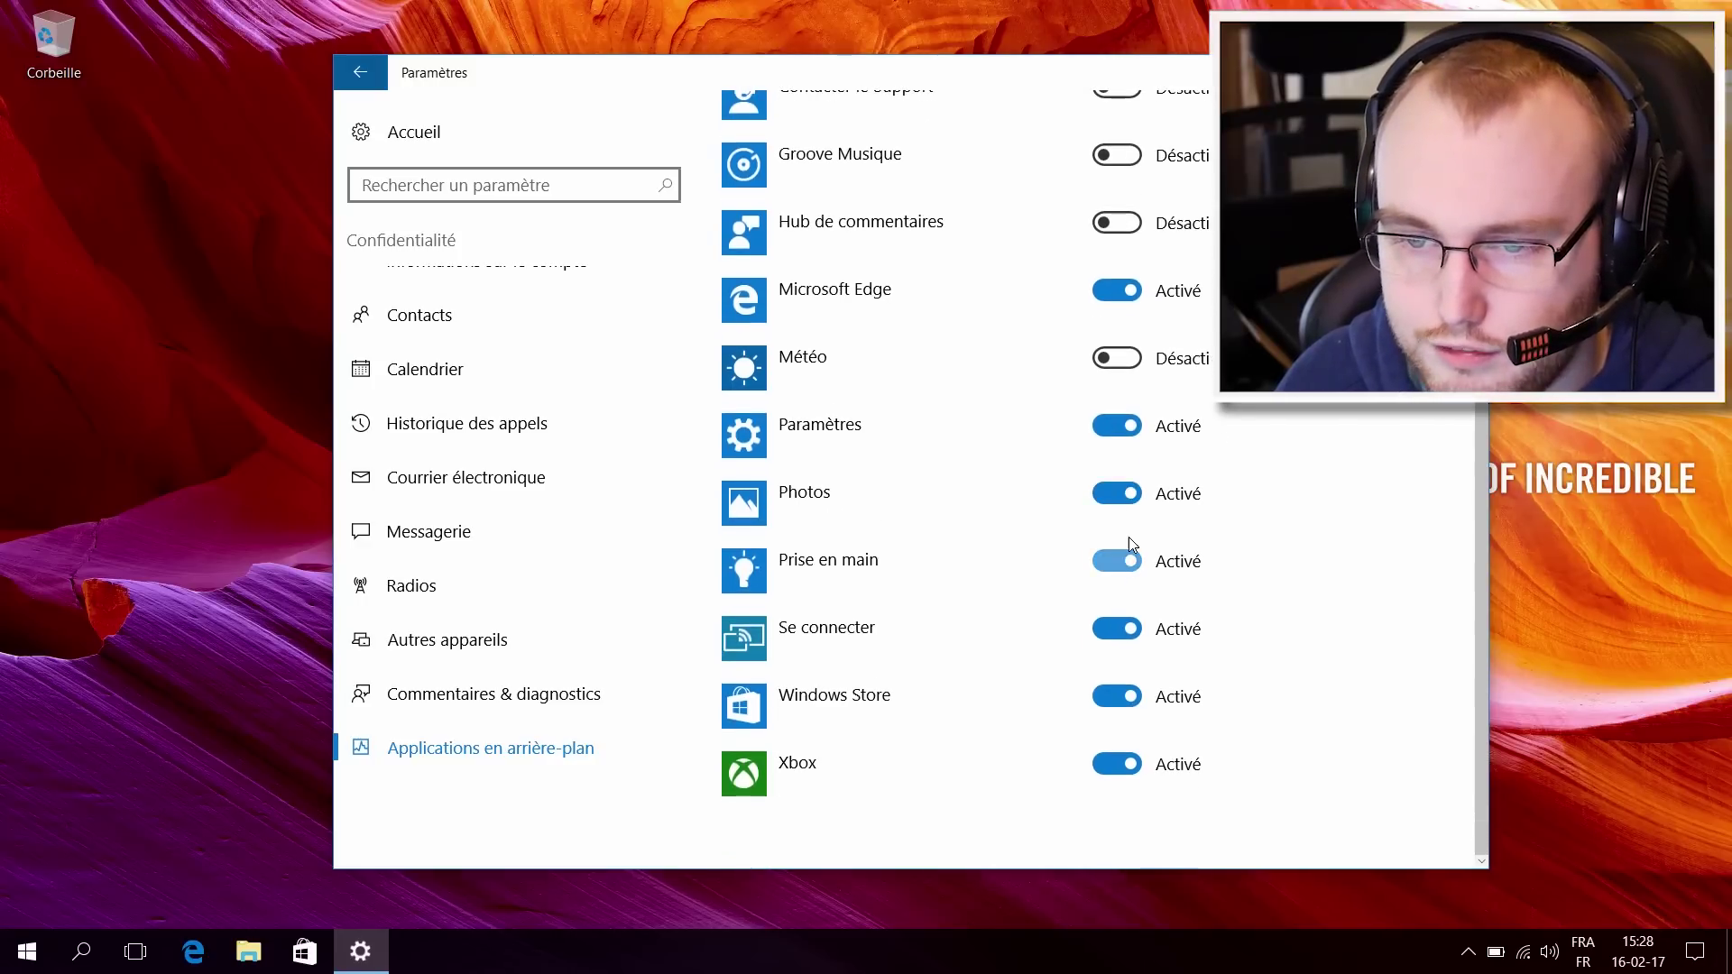
{"action": "left_click", "coordinate": [1127, 561]}
{"action": "left_click", "coordinate": [1128, 629]}
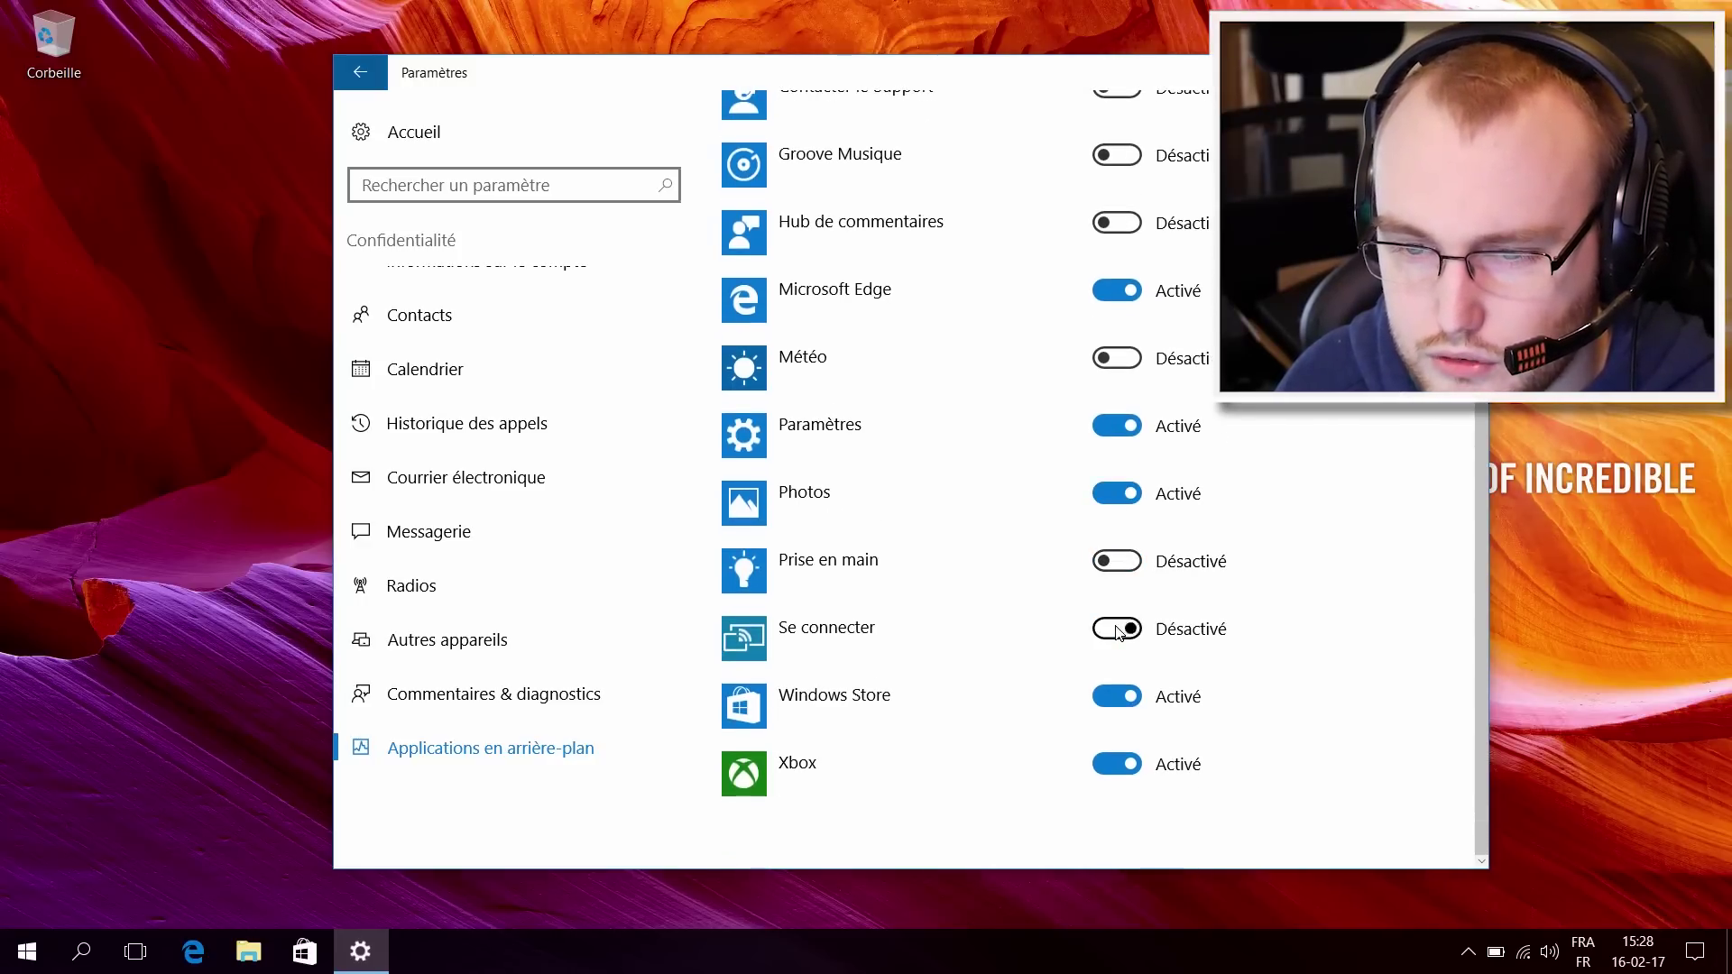
{"action": "left_click", "coordinate": [1133, 697]}
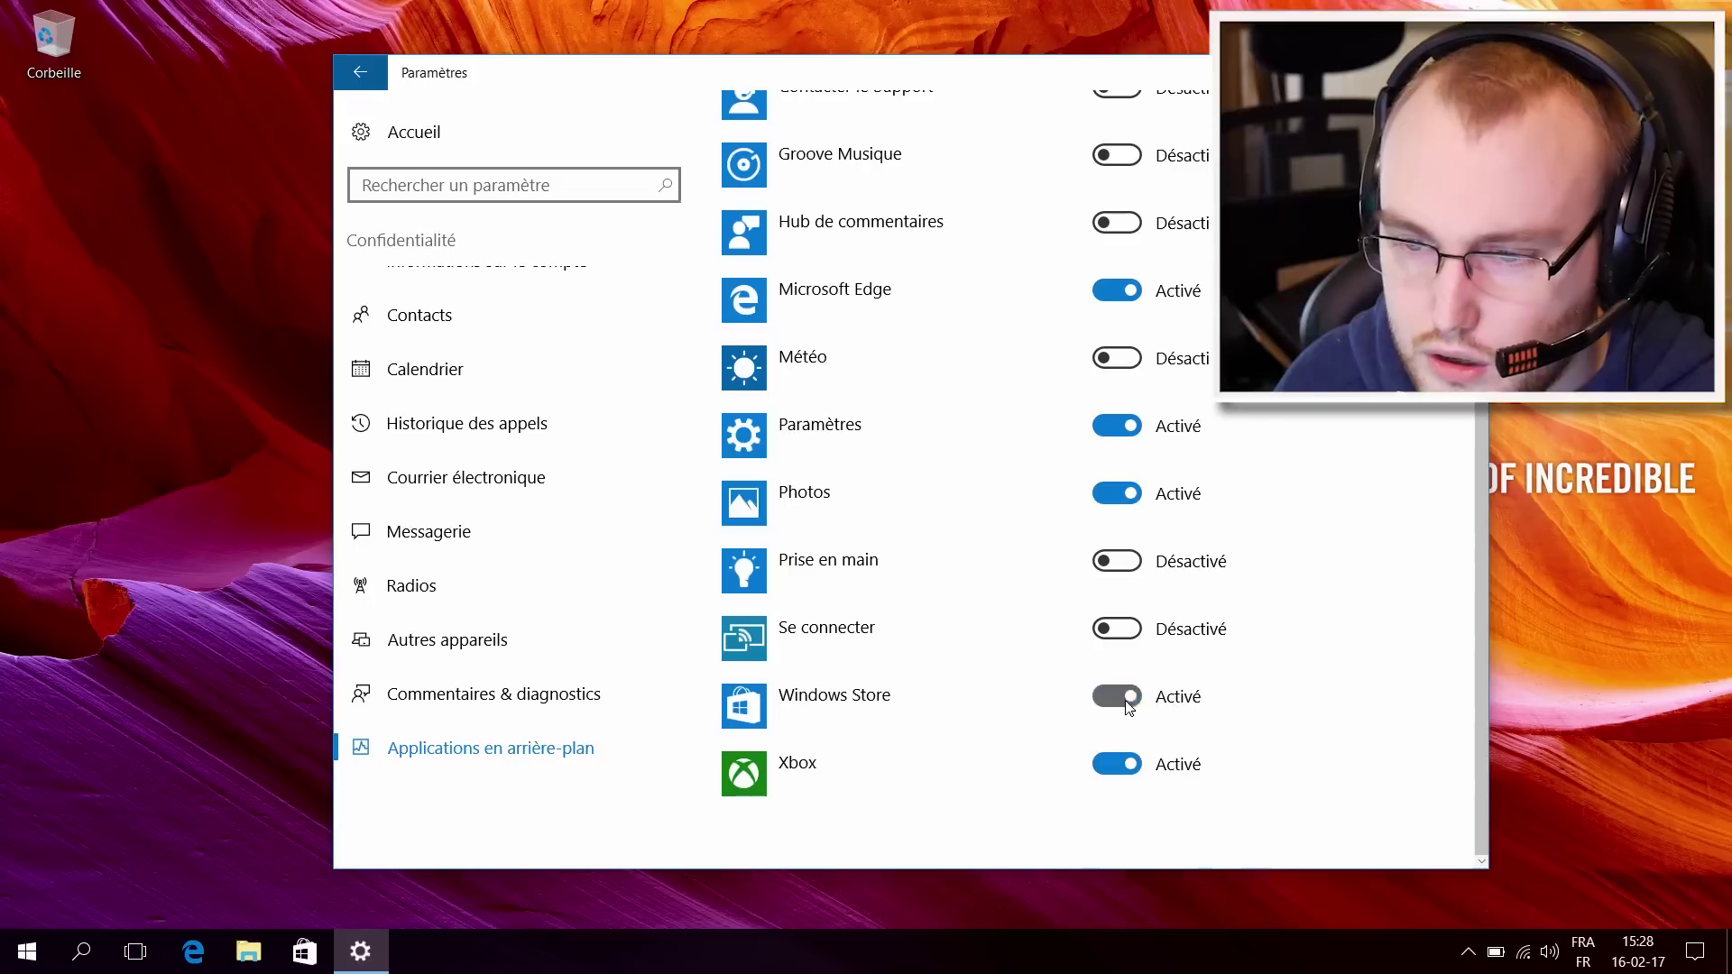
{"action": "left_click", "coordinate": [1111, 766]}
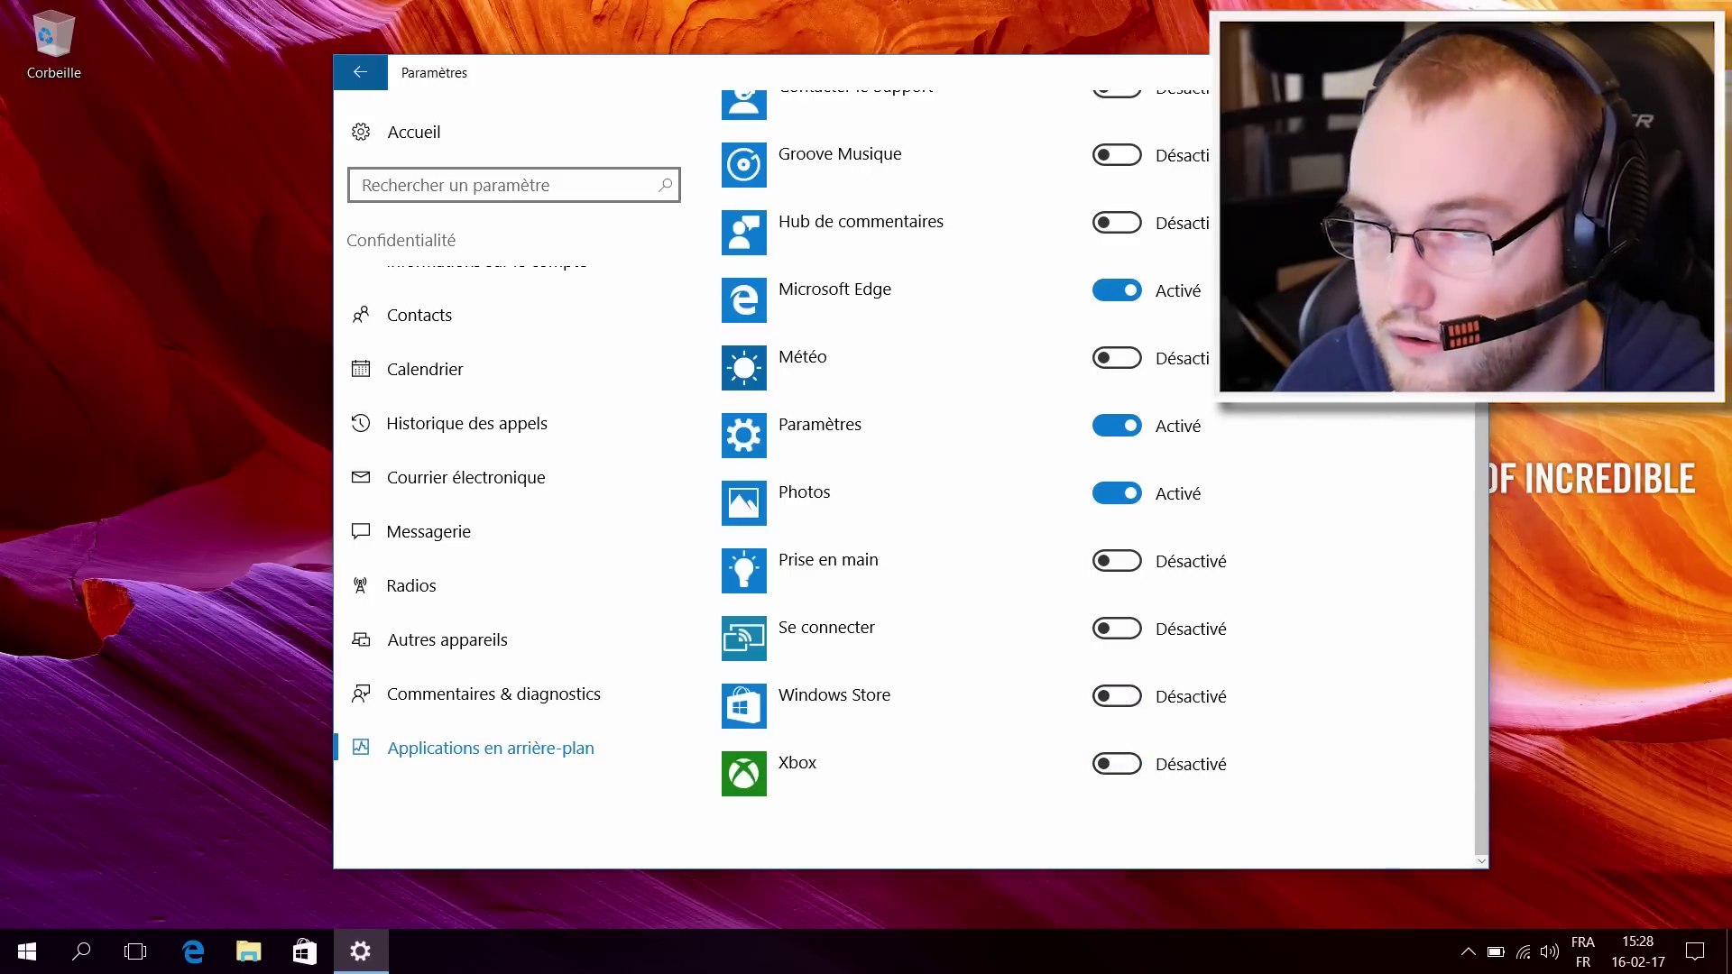
{"action": "scroll", "coordinate": [993, 496], "scroll_direction": "up", "scroll_amount": 5}
{"action": "scroll", "coordinate": [649, 375], "scroll_direction": "up", "scroll_amount": 5}
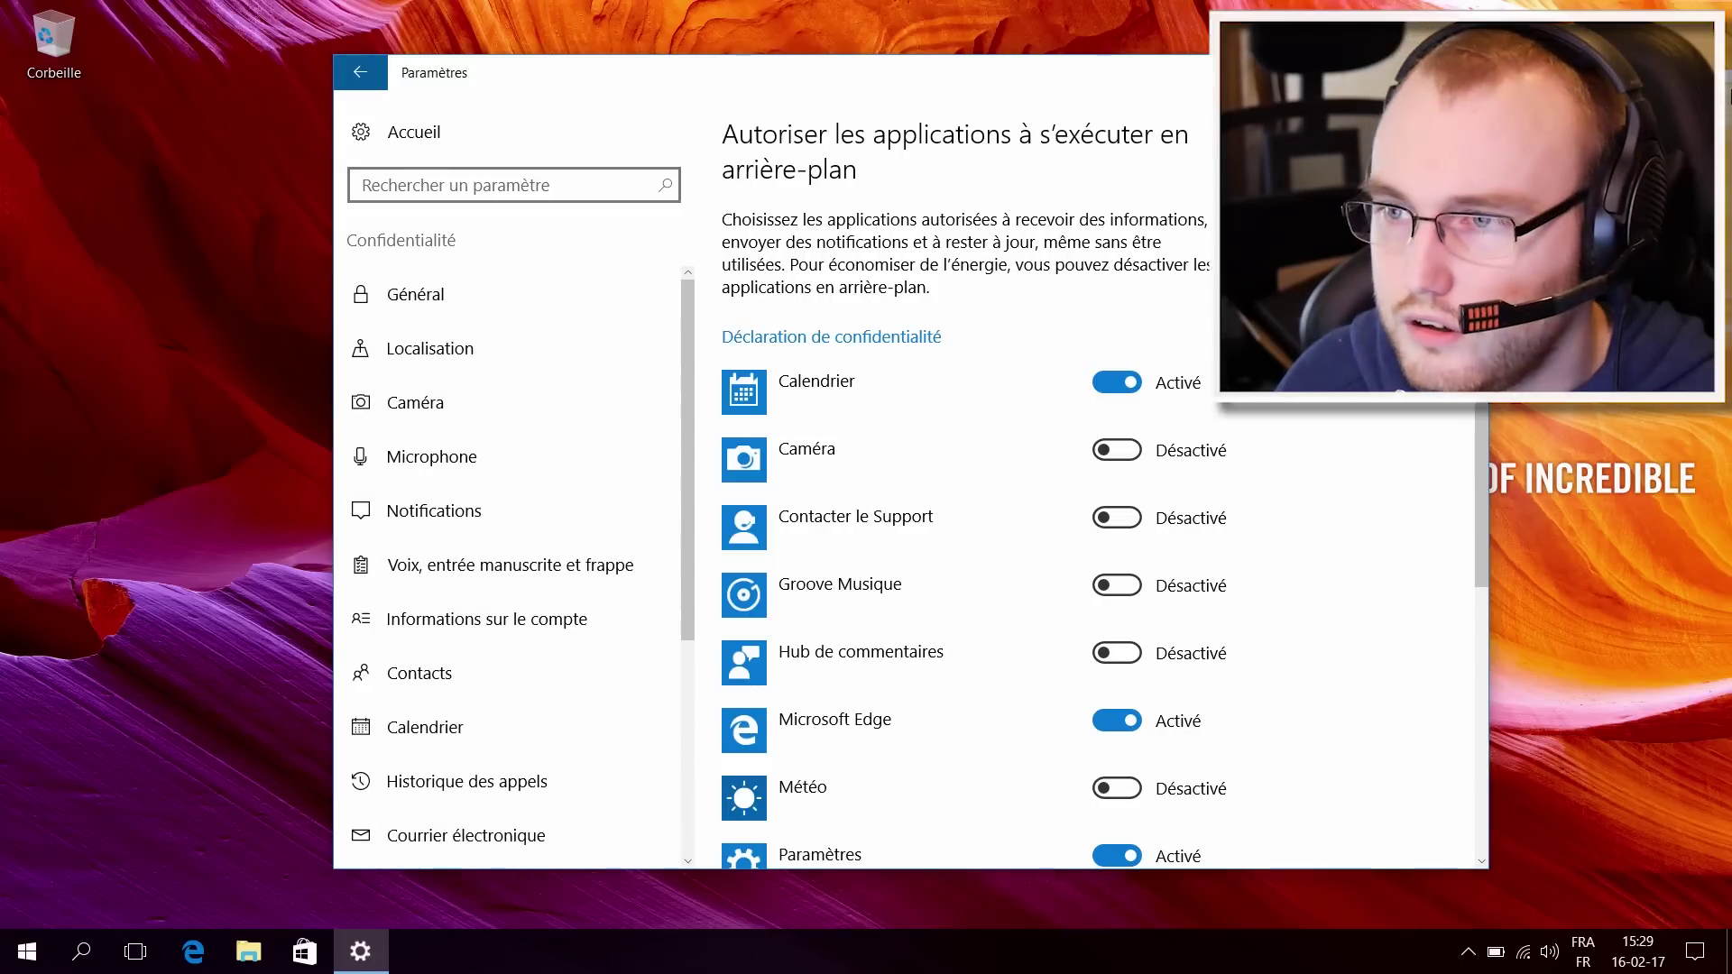
Step: Close Settings and open Windows Store maximized to full screen
{"action": "left_click", "coordinate": [1468, 72]}
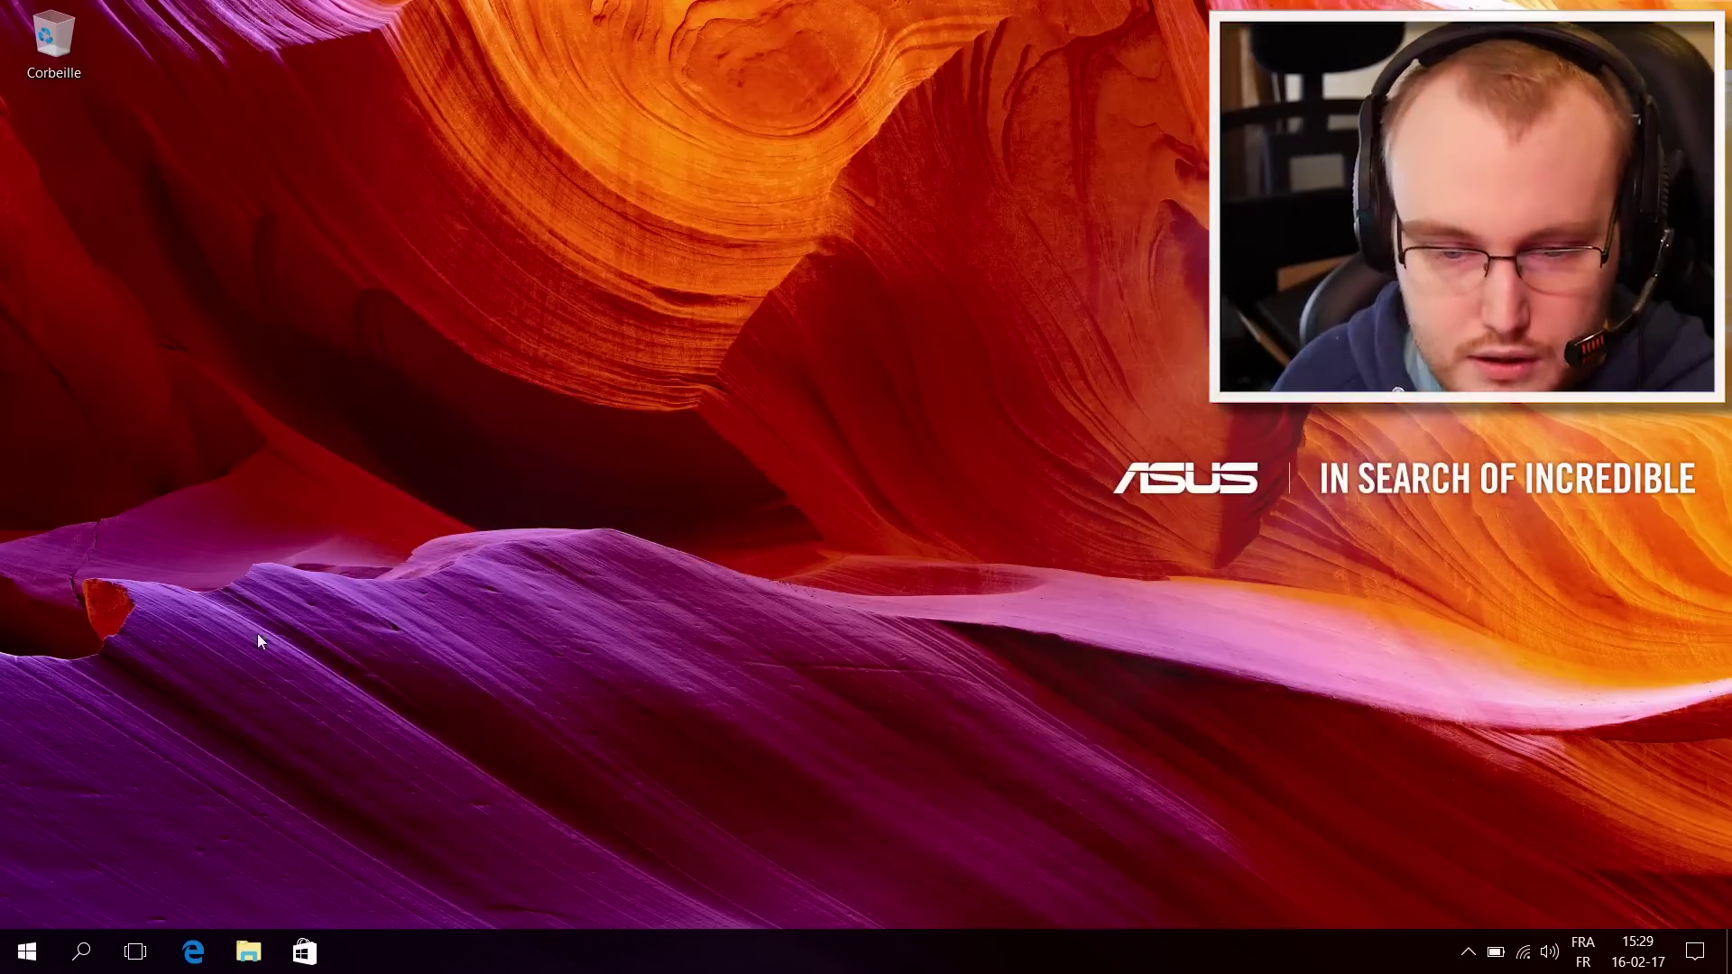
{"action": "left_click", "coordinate": [305, 949]}
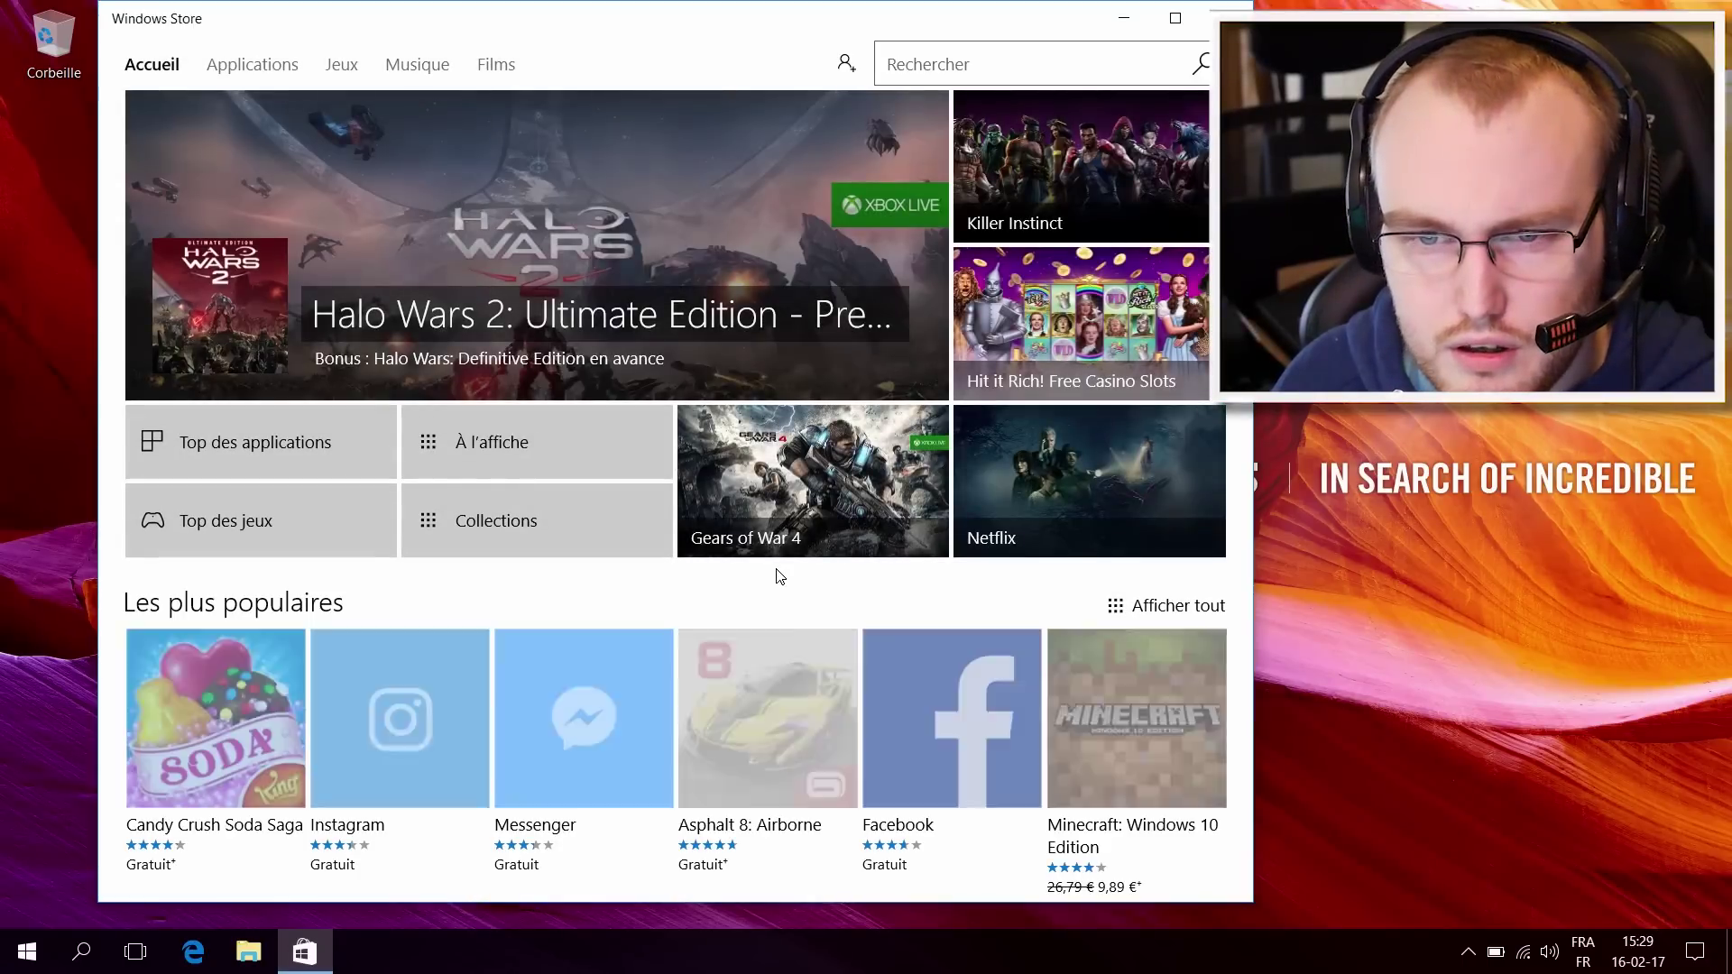
{"action": "scroll", "coordinate": [779, 577], "scroll_direction": "down", "scroll_amount": 3}
{"action": "scroll", "coordinate": [780, 576], "scroll_direction": "up", "scroll_amount": 3}
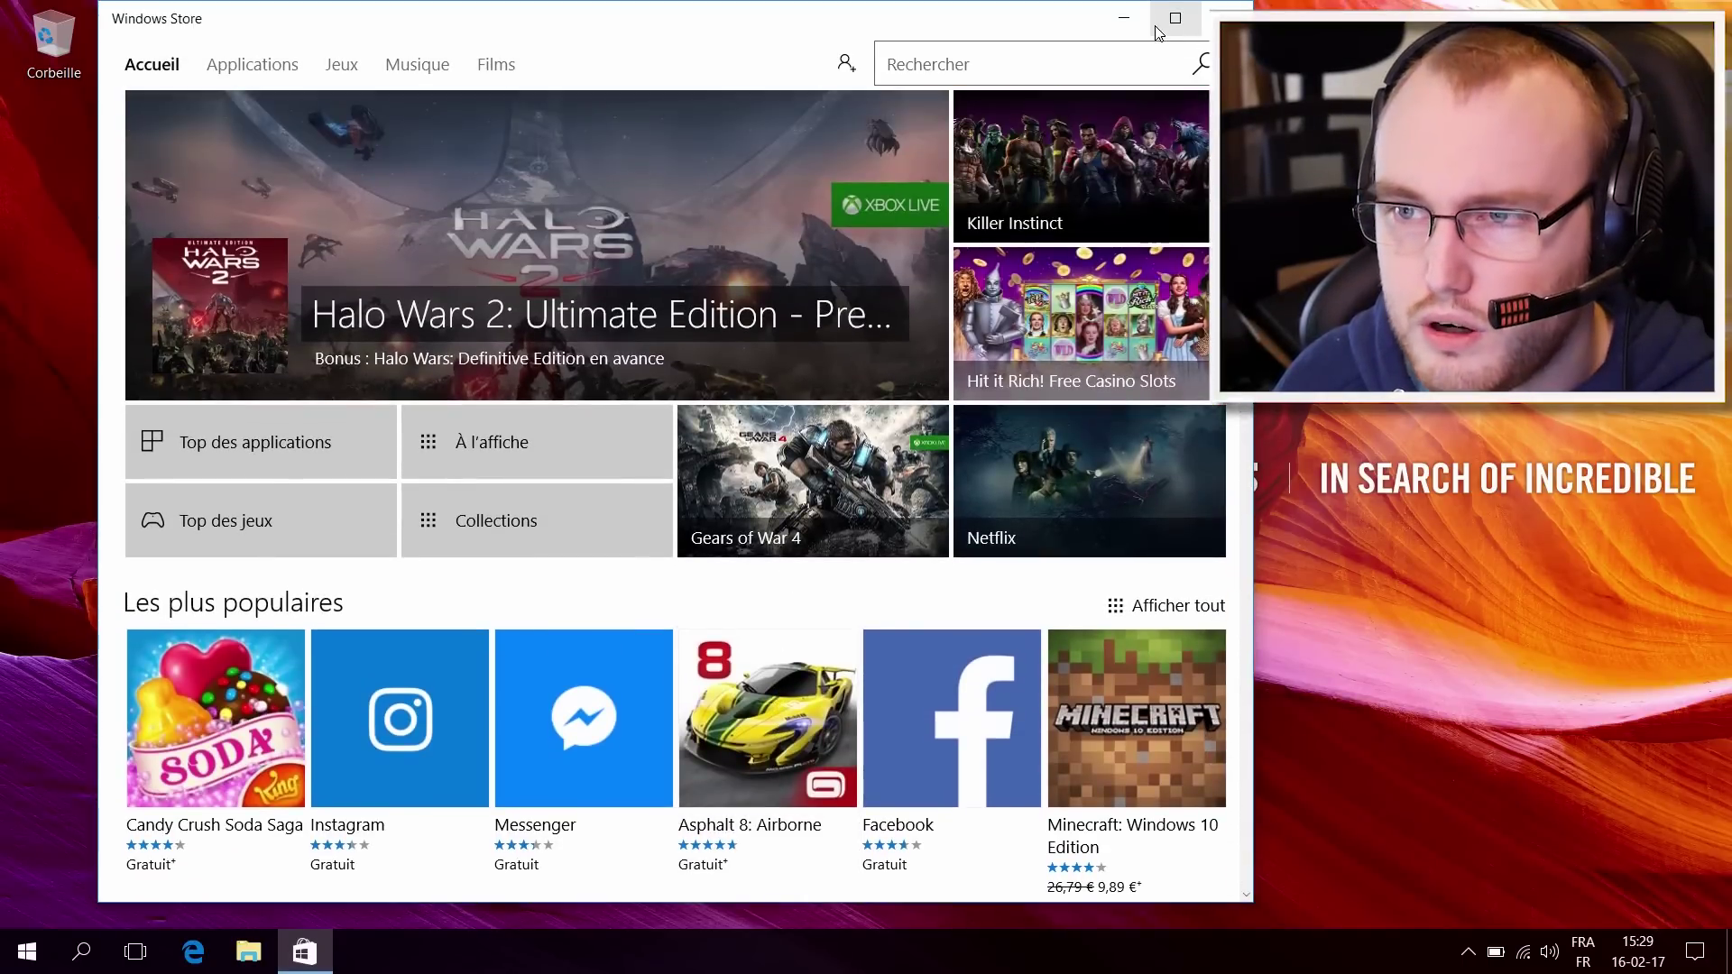
{"action": "left_click", "coordinate": [1173, 20]}
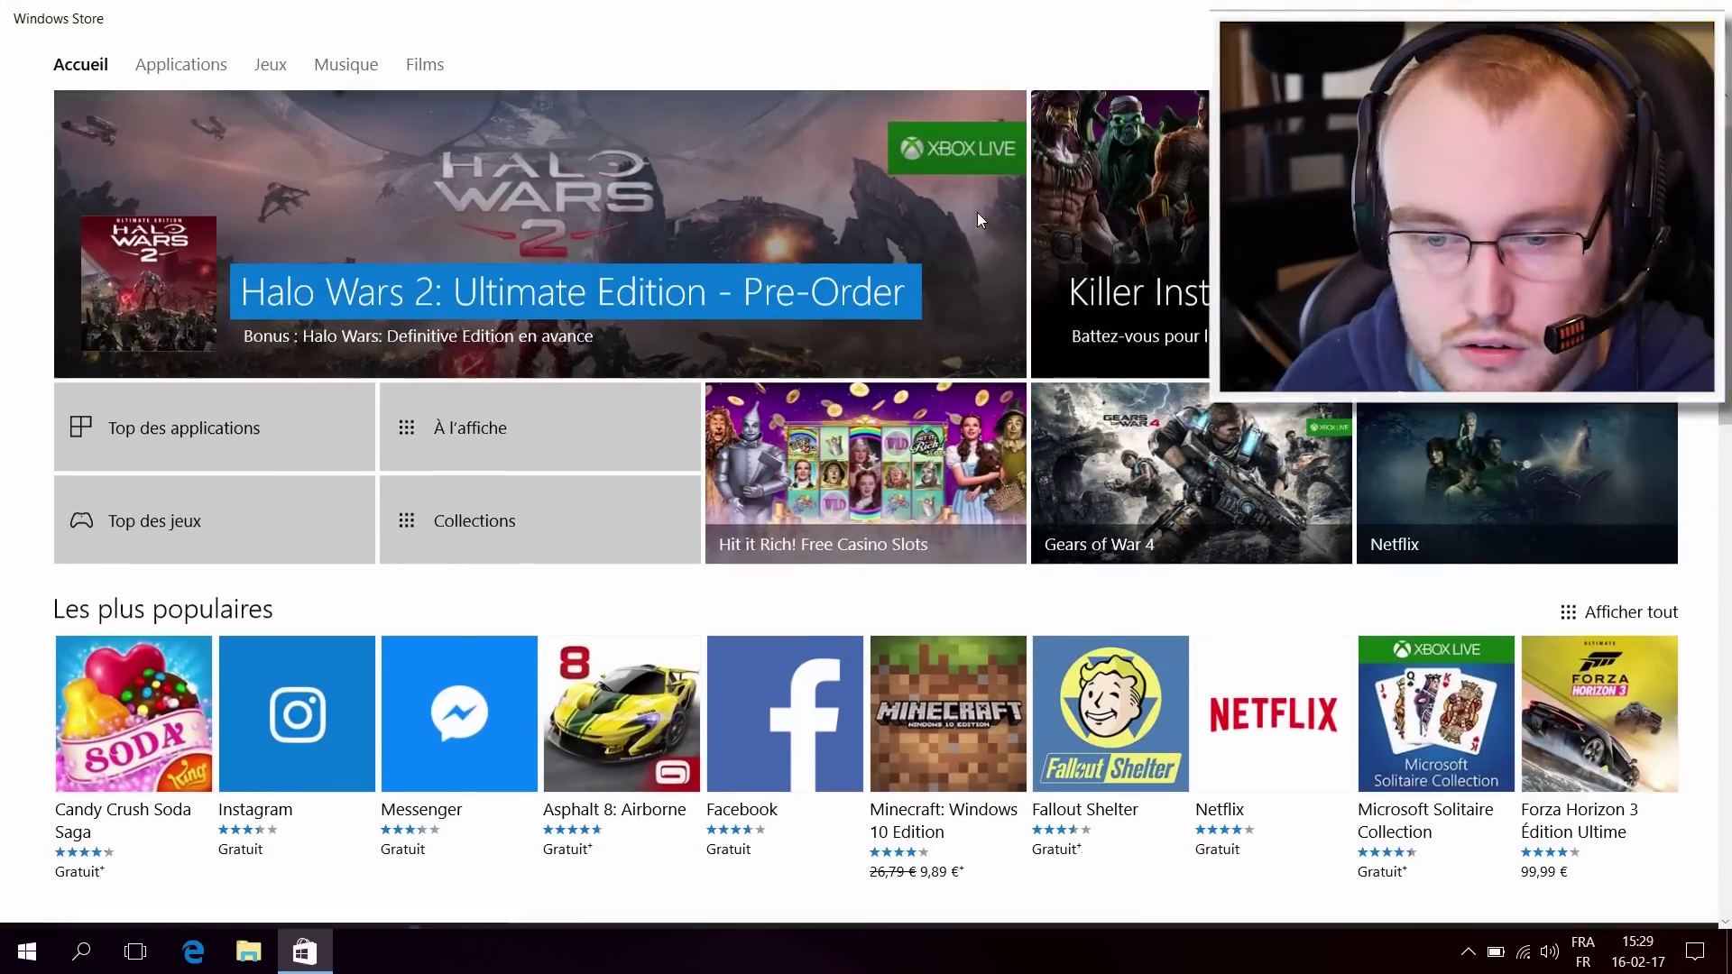
{"action": "scroll", "coordinate": [978, 214], "scroll_direction": "down", "scroll_amount": 3}
{"action": "scroll", "coordinate": [980, 213], "scroll_direction": "up", "scroll_amount": 3}
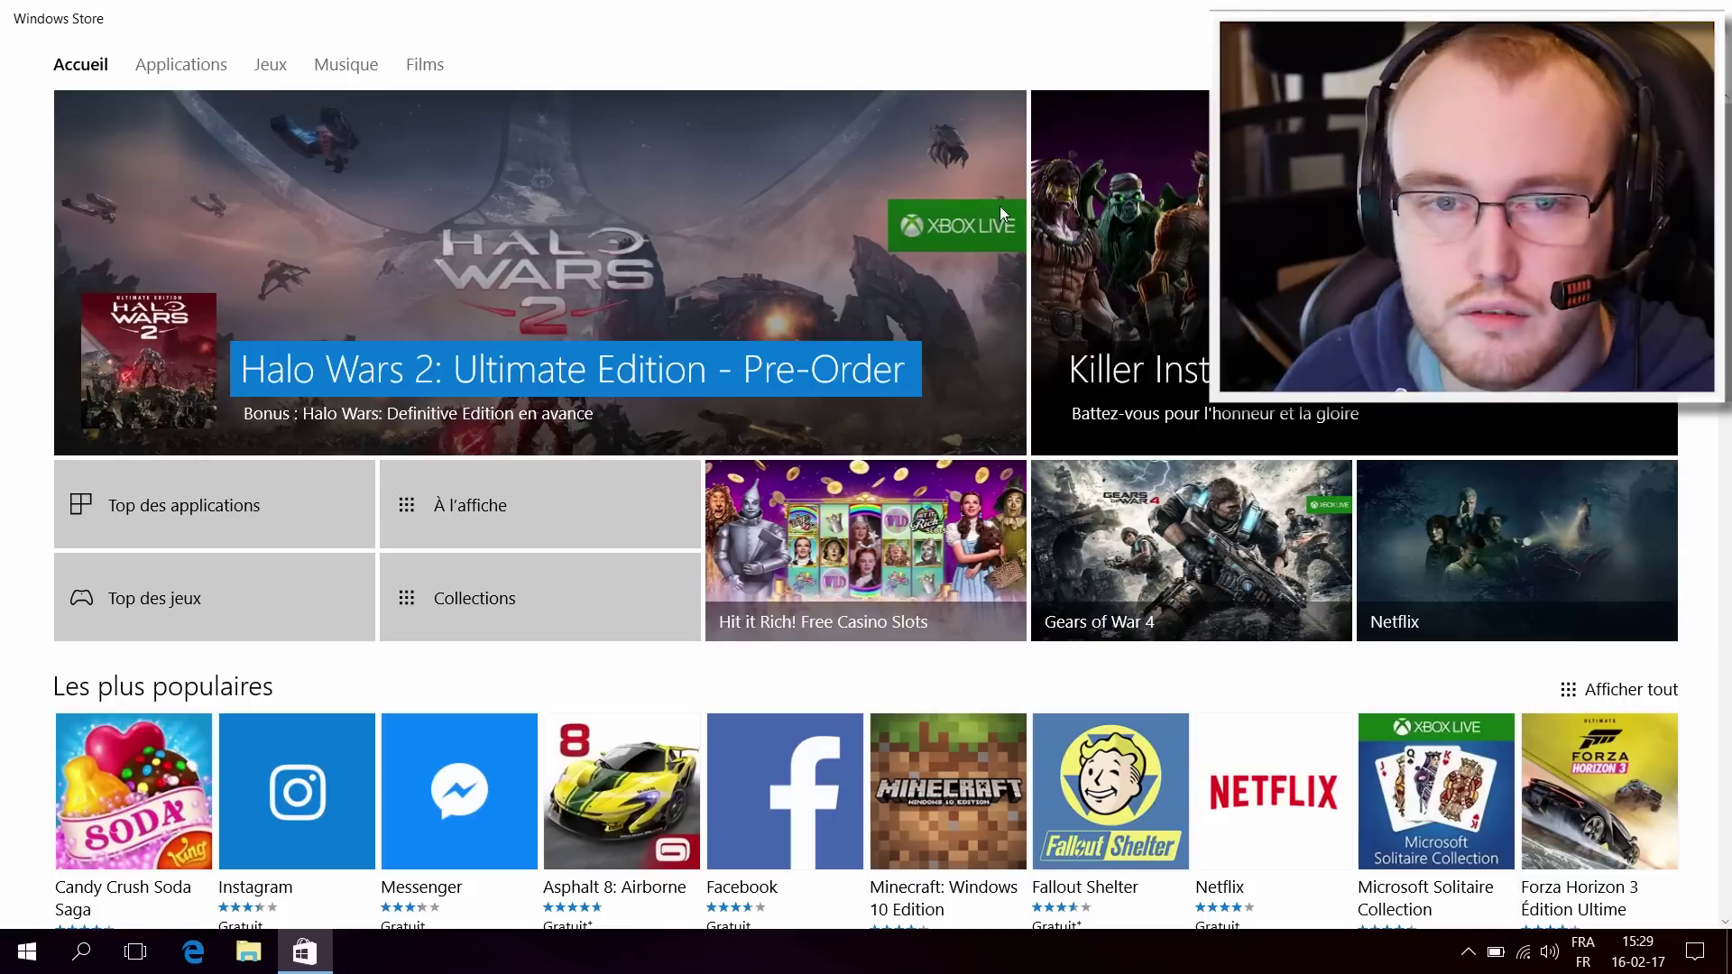
Step: Cancel the Store's Microsoft account sign-in, then search the Start menu for 'xbox'
{"action": "left_click", "coordinate": [1407, 63]}
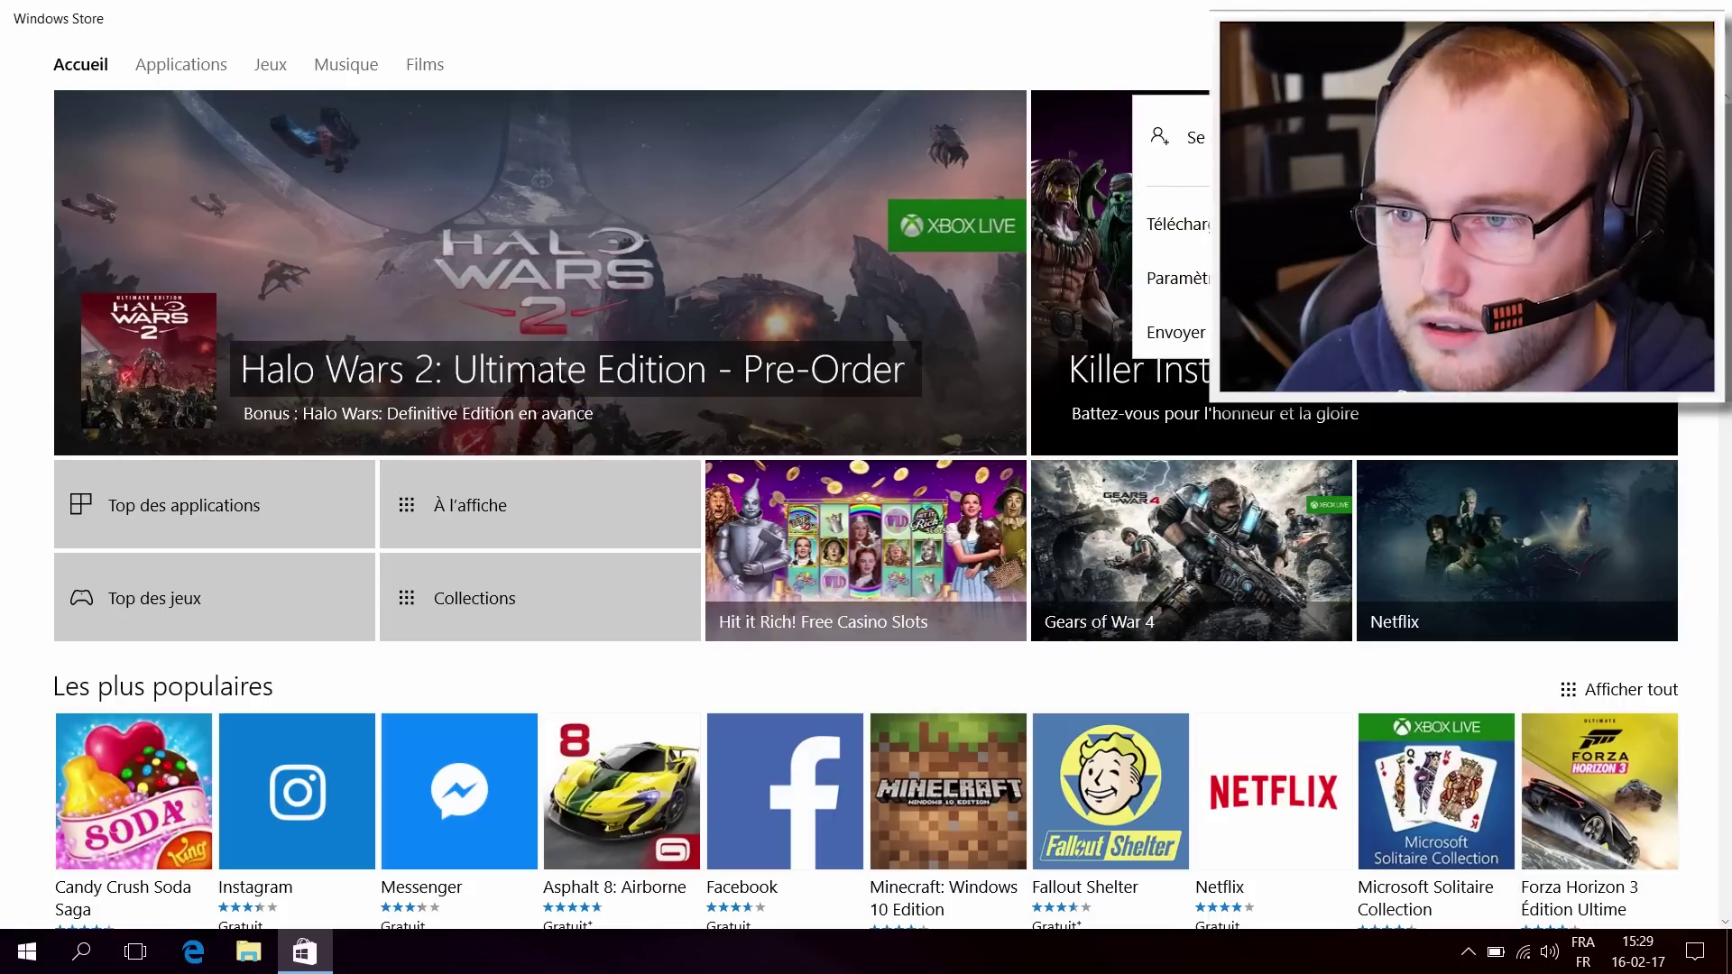
{"action": "left_click", "coordinate": [1182, 137]}
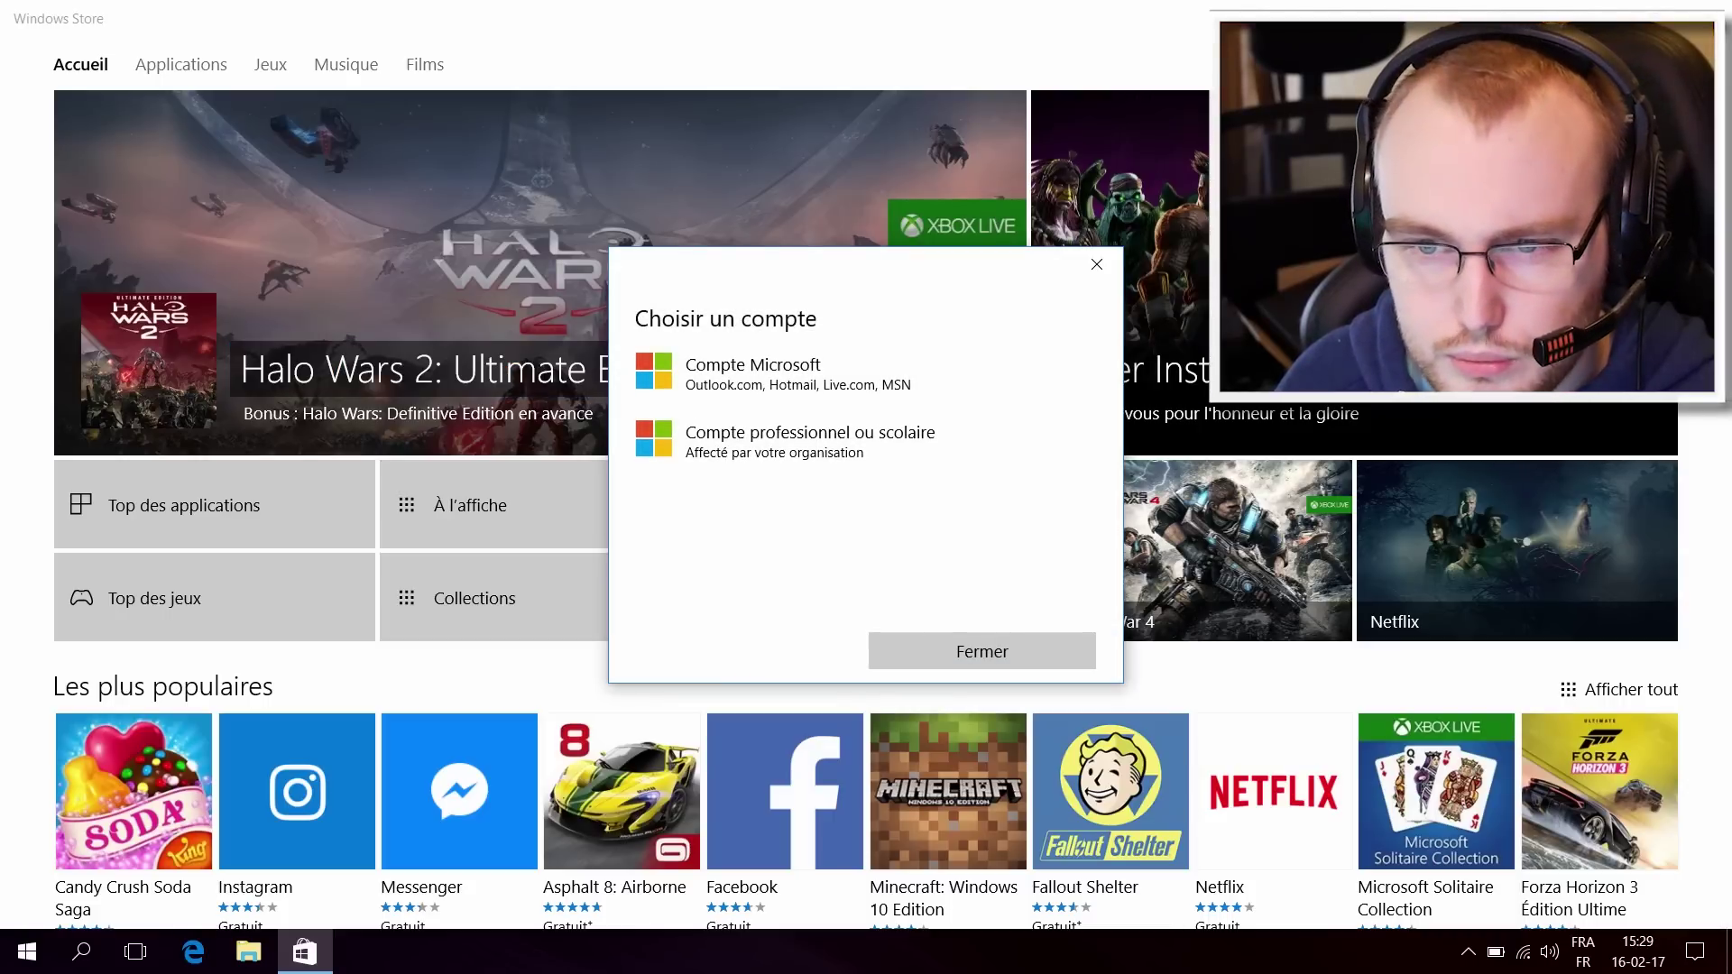
{"action": "left_click", "coordinate": [727, 388]}
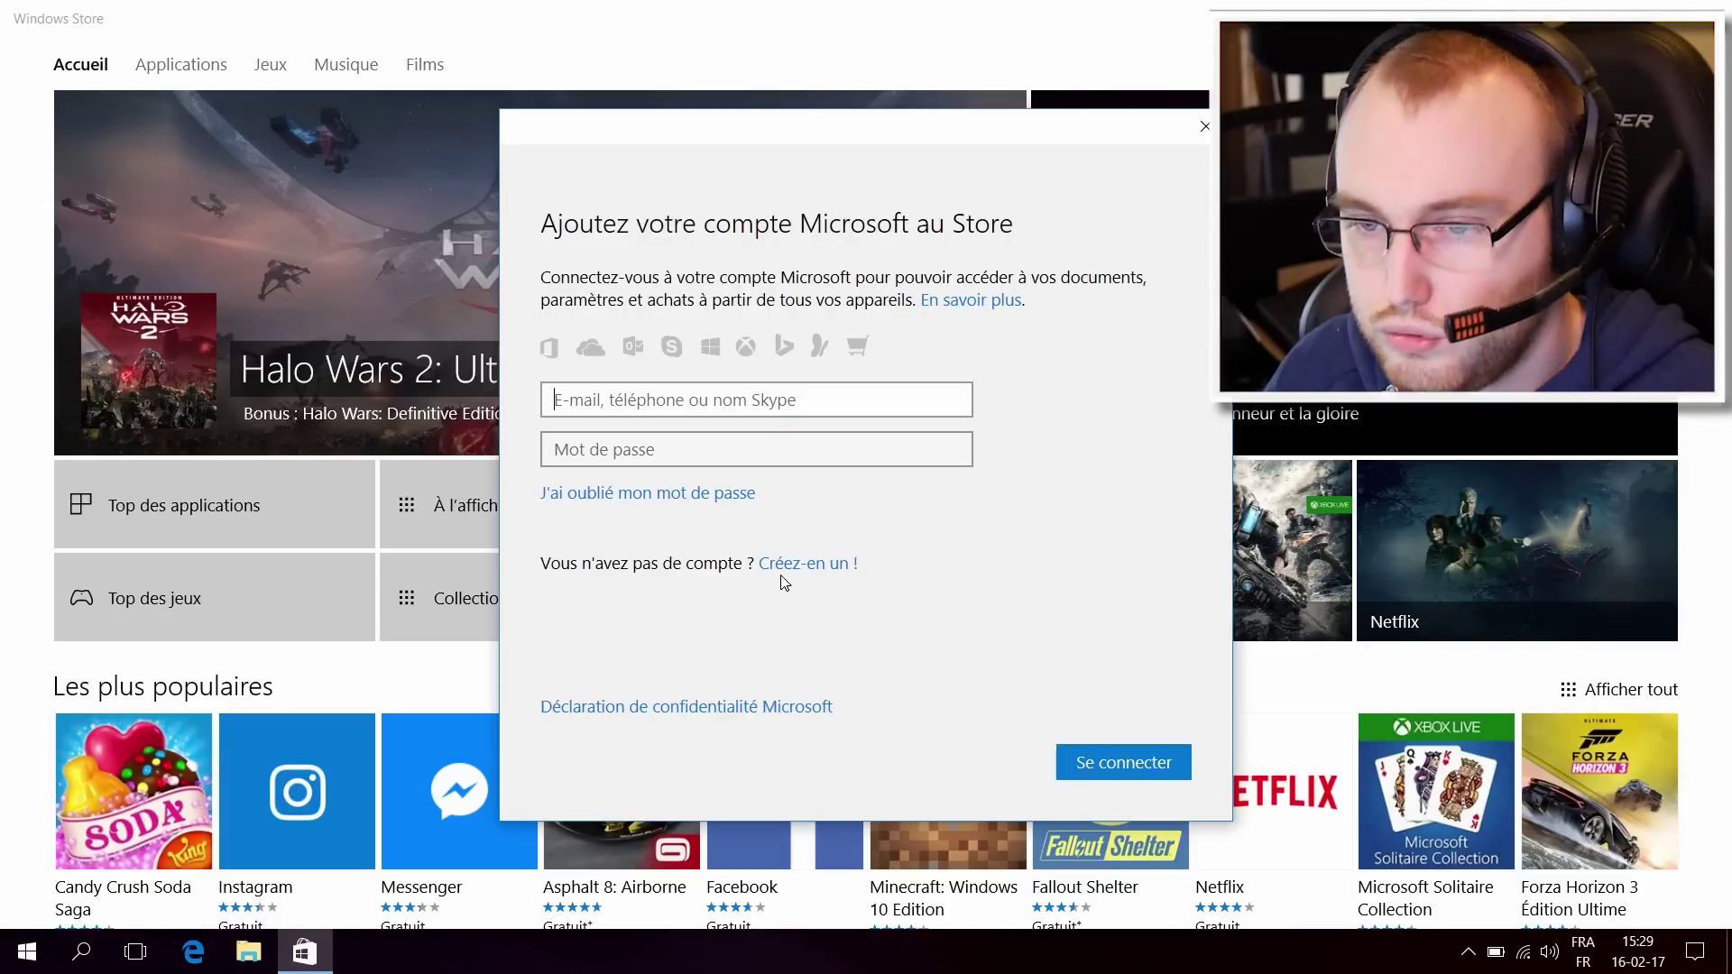
{"action": "left_click", "coordinate": [1204, 131]}
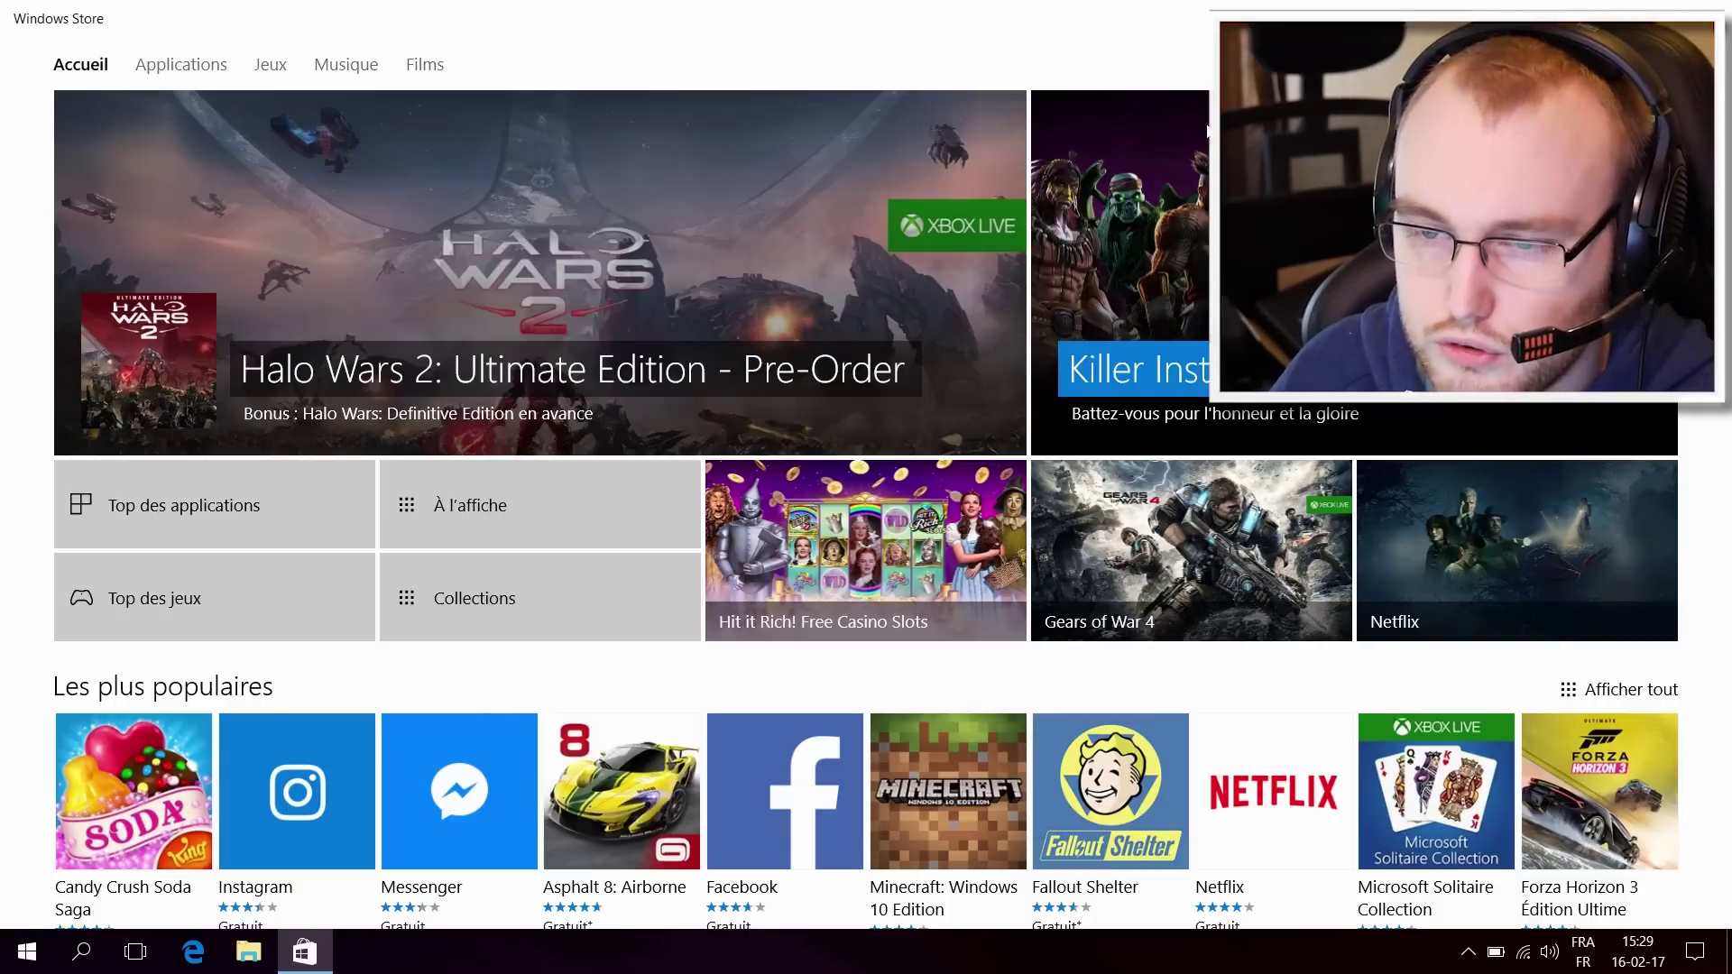
{"action": "left_click", "coordinate": [3, 969]}
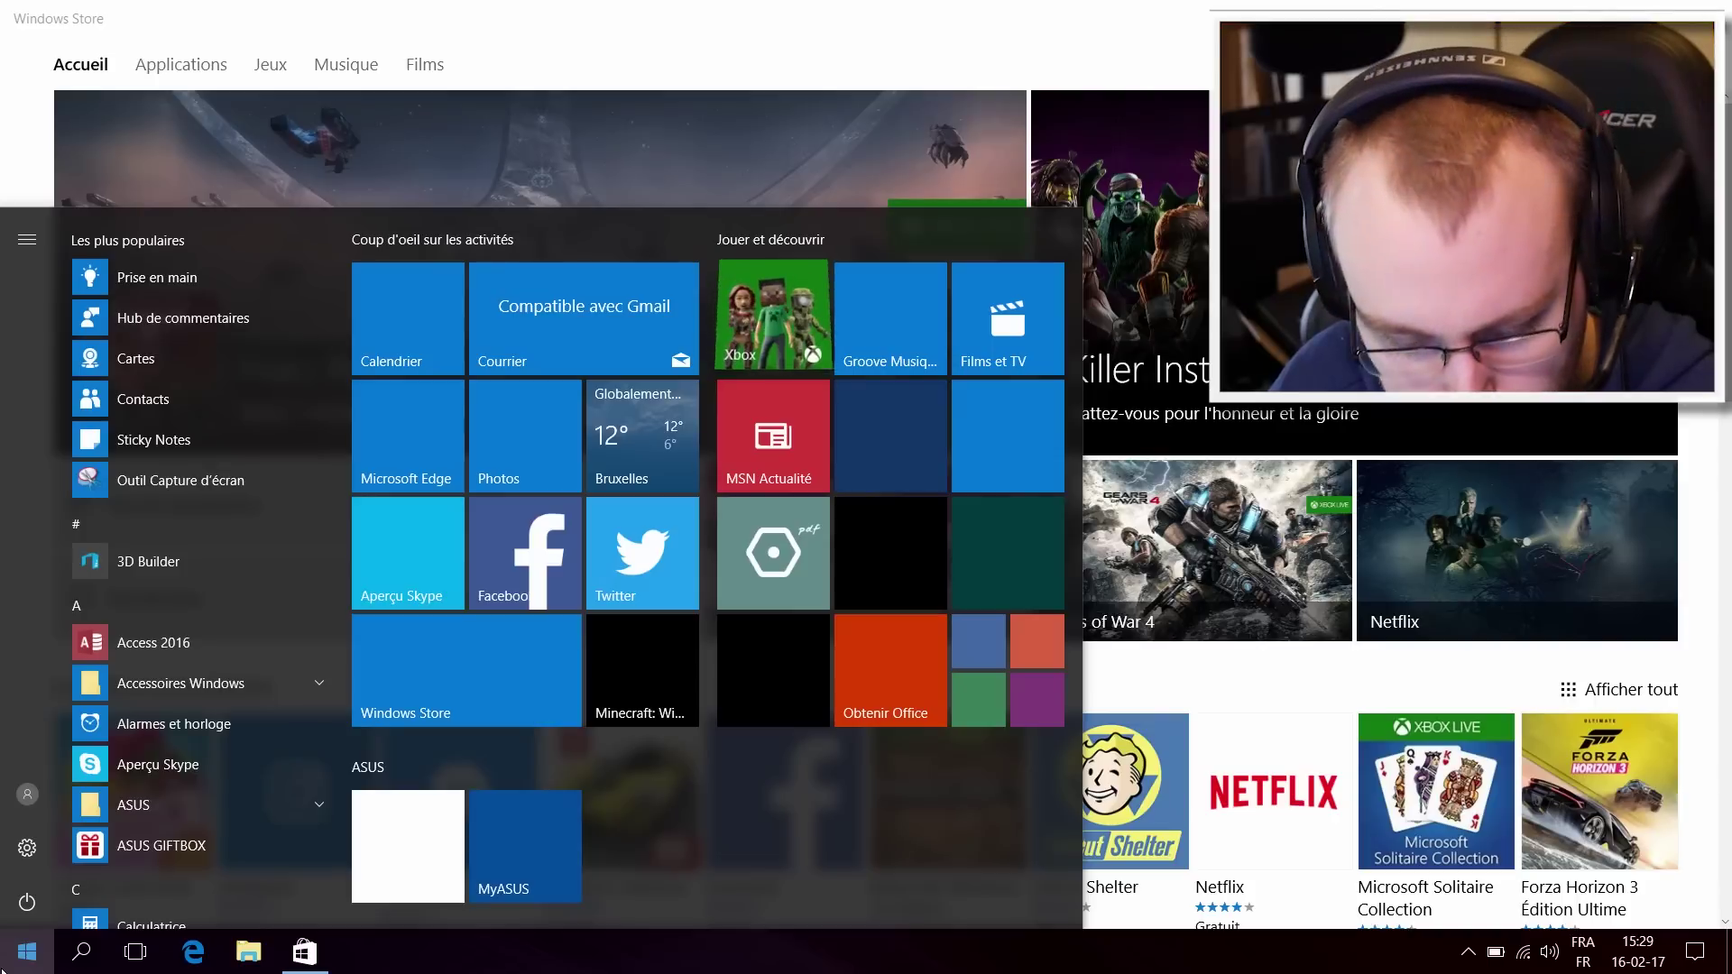
{"action": "type", "text": "xbox"}
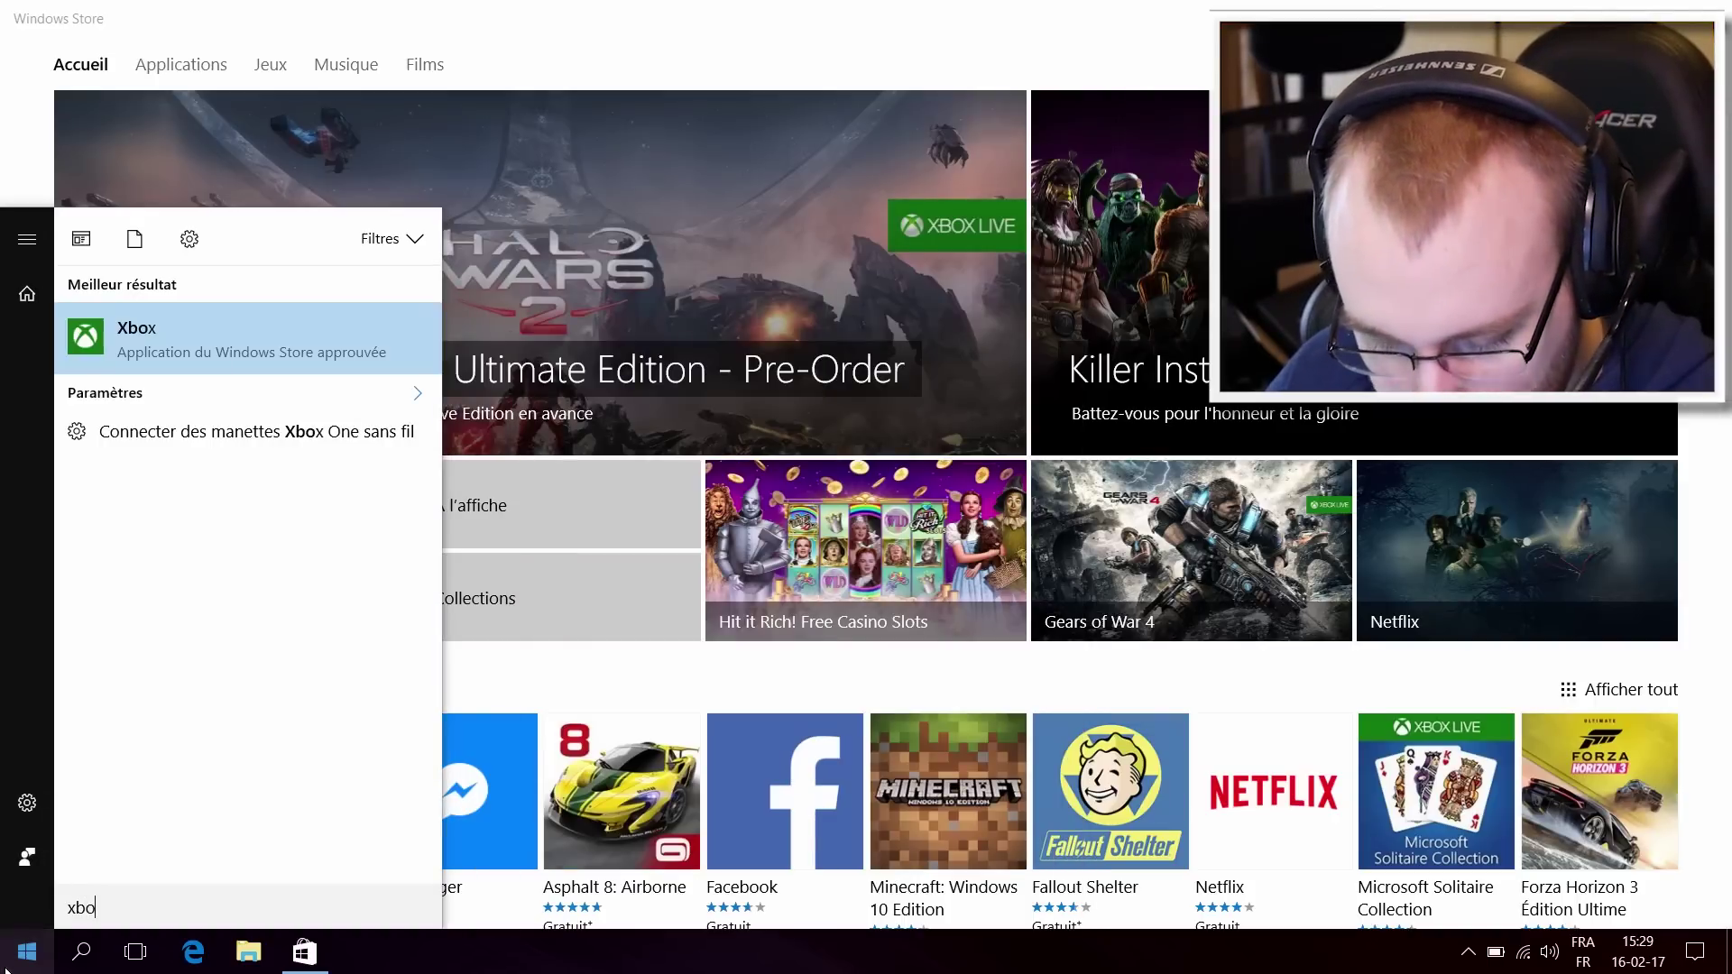
Step: Open the Xbox app without creating a profile or signing in, then close Xbox and the Windows Store
{"action": "left_click", "coordinate": [322, 342]}
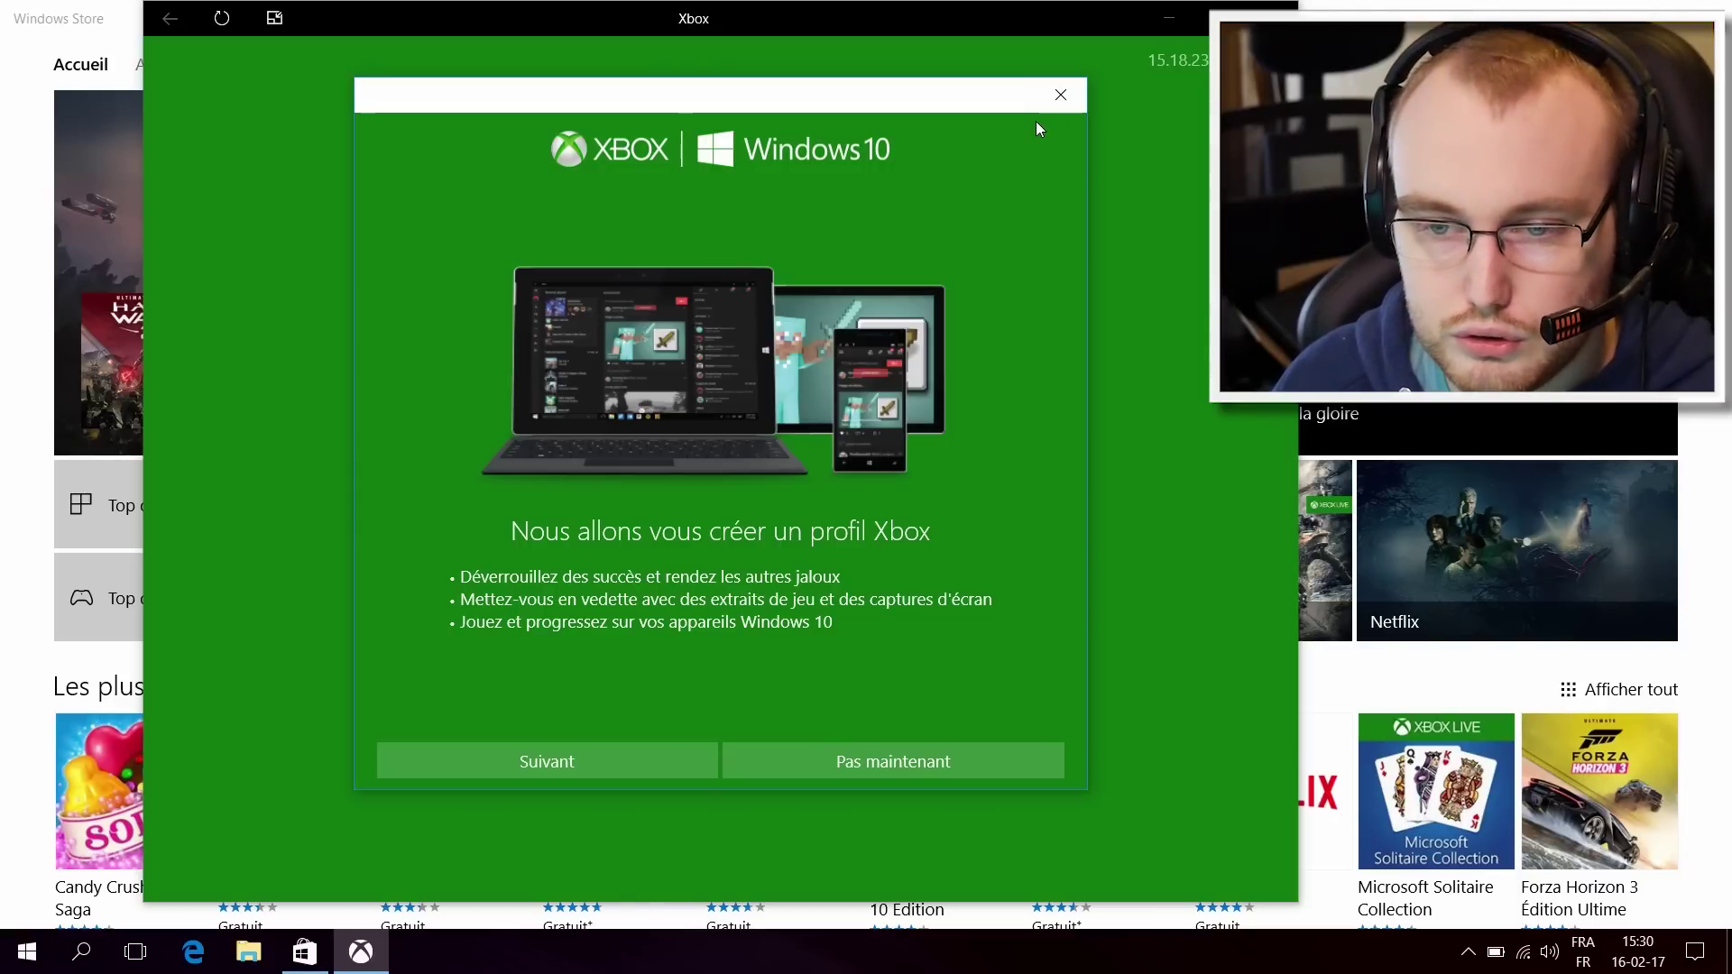
{"action": "left_click", "coordinate": [907, 763]}
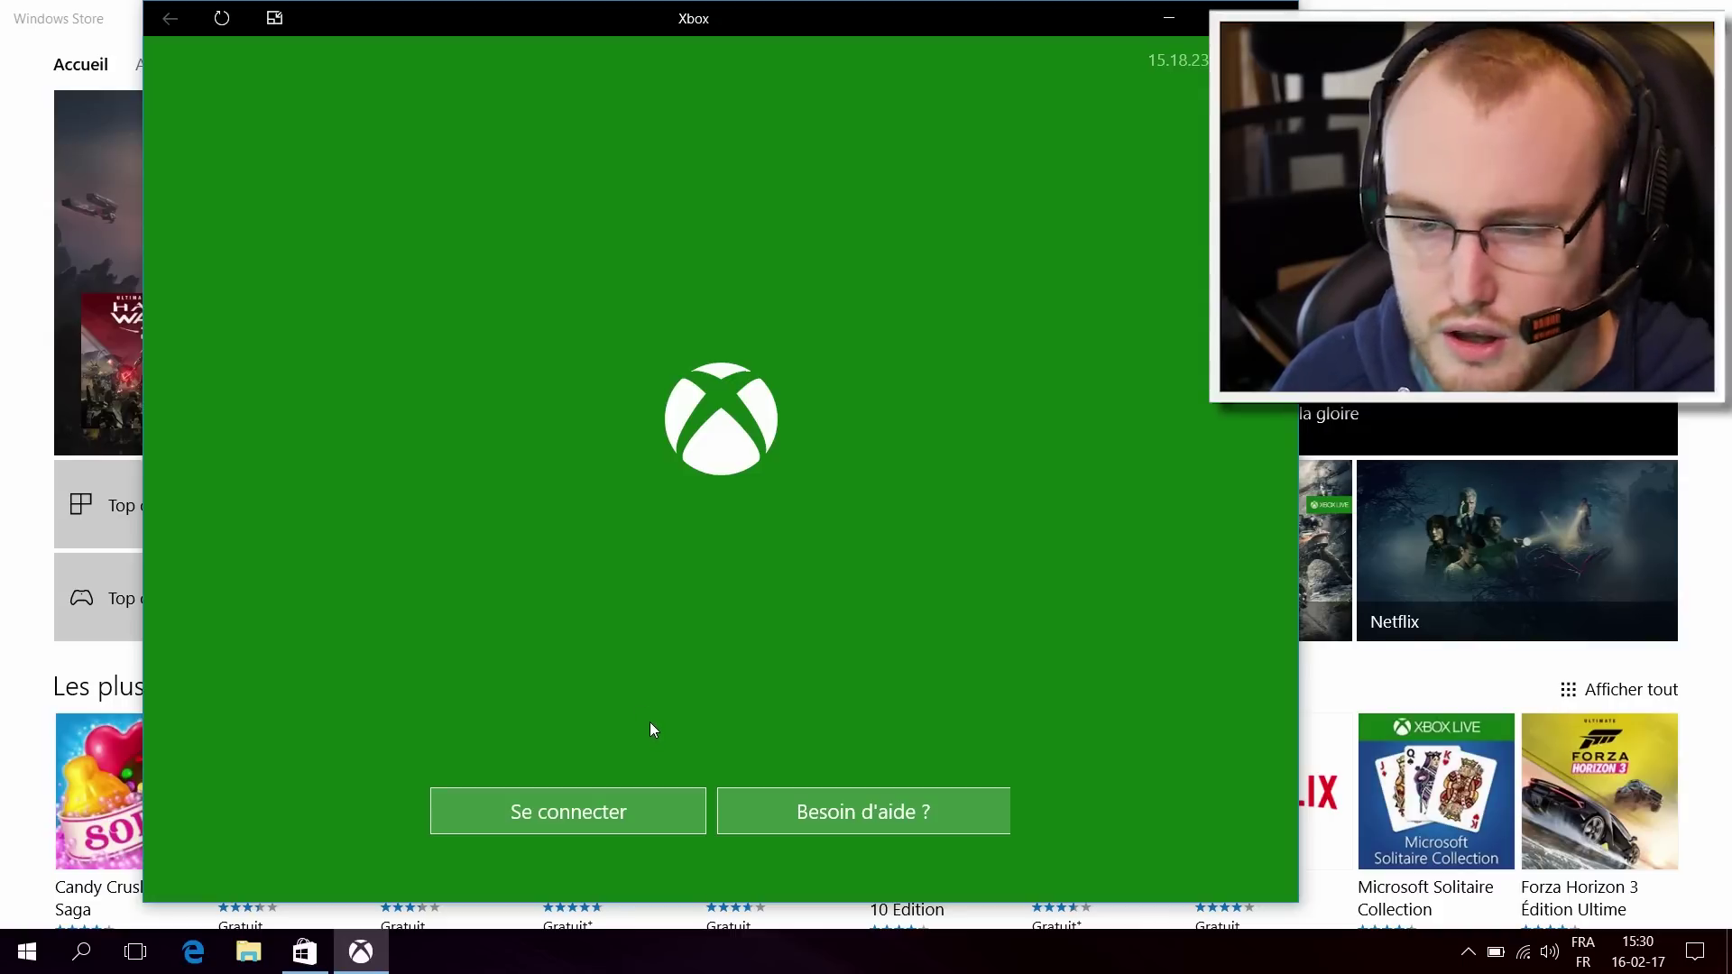
{"action": "left_click", "coordinate": [597, 804]}
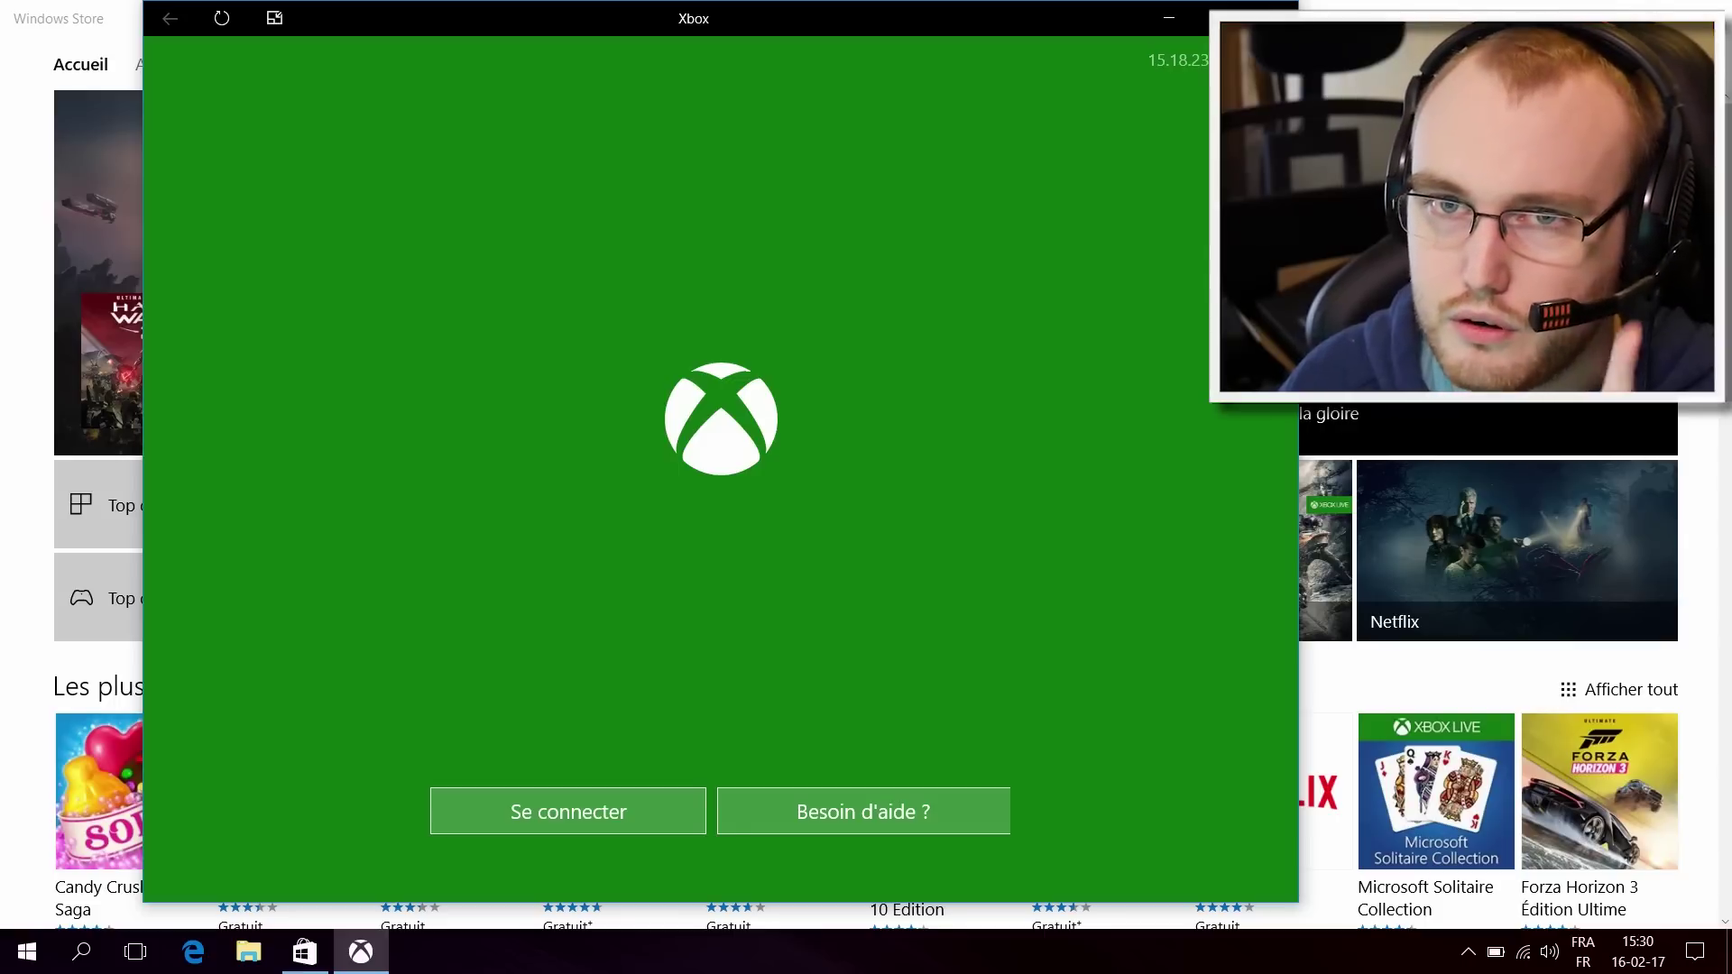
{"action": "left_click", "coordinate": [1273, 18]}
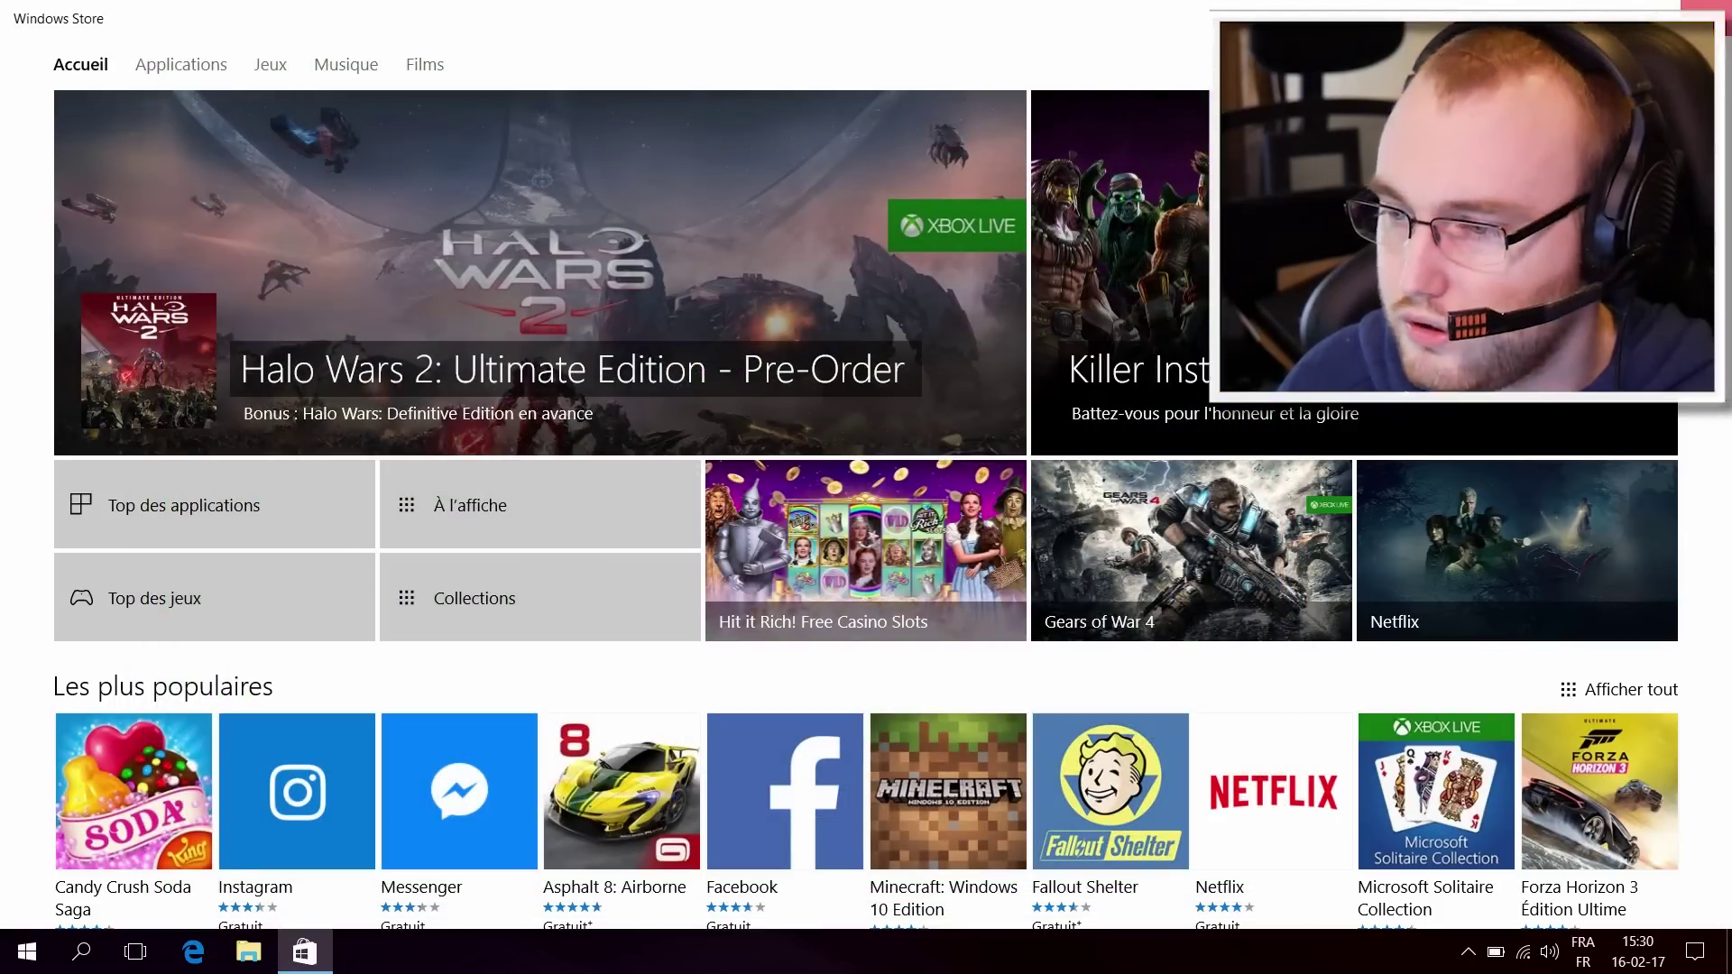
{"action": "left_click", "coordinate": [1707, 13]}
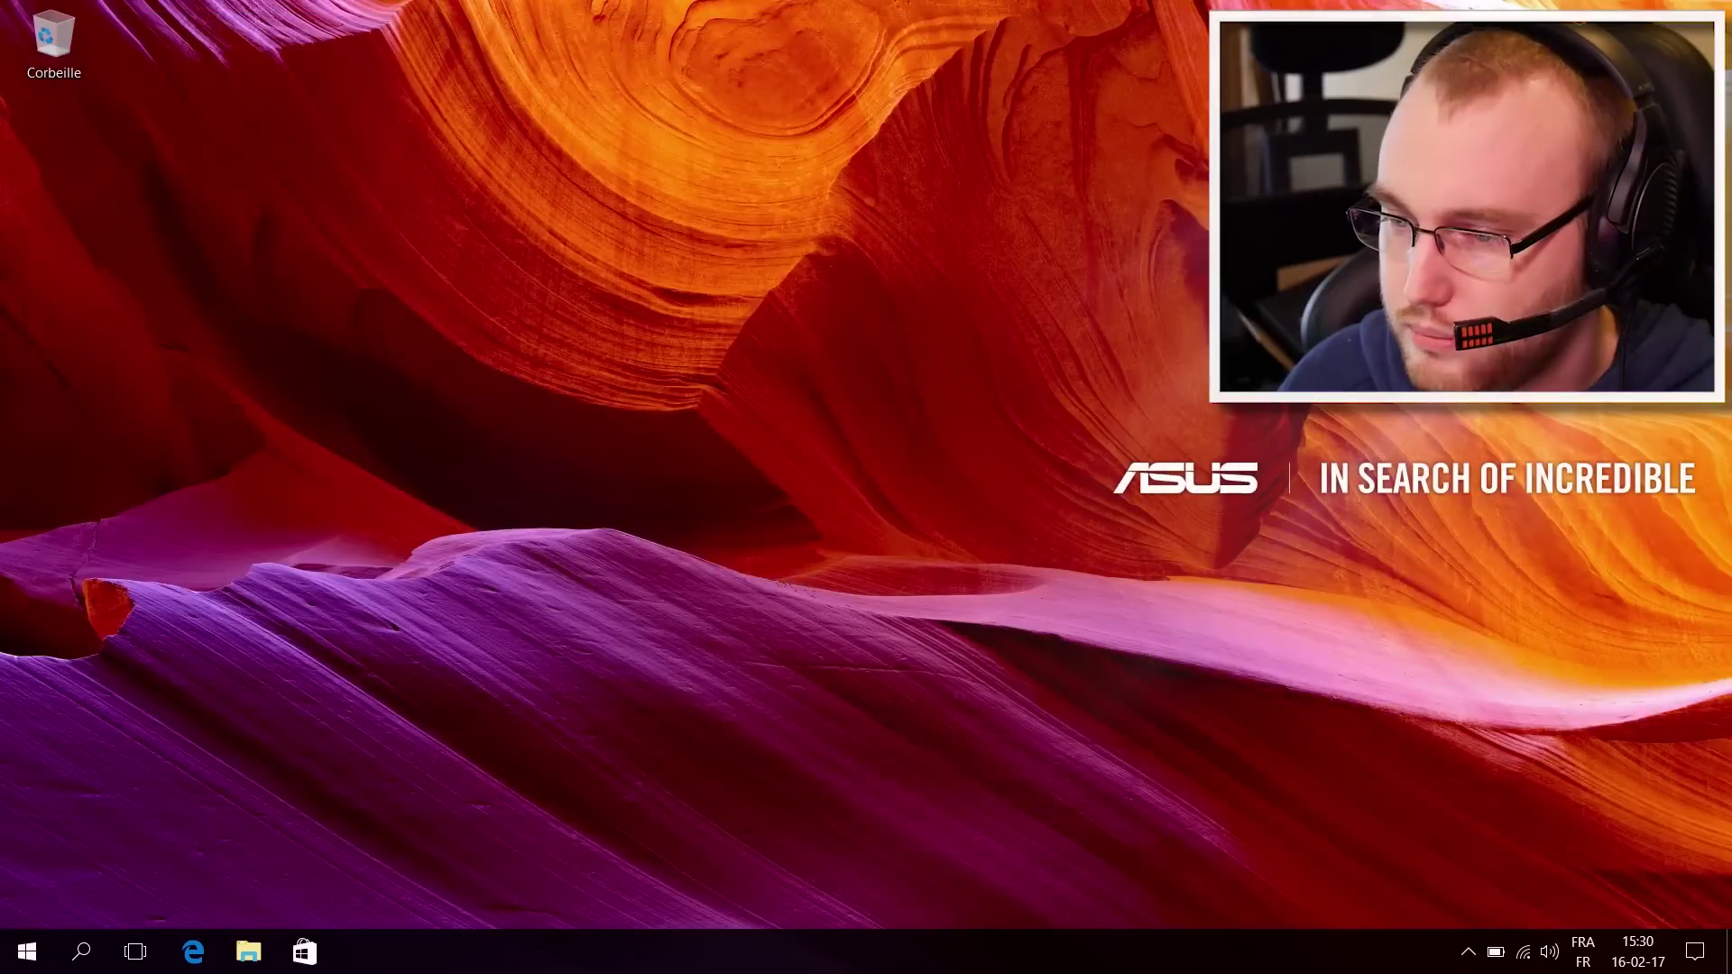
{"action": "right_click", "coordinate": [640, 390]}
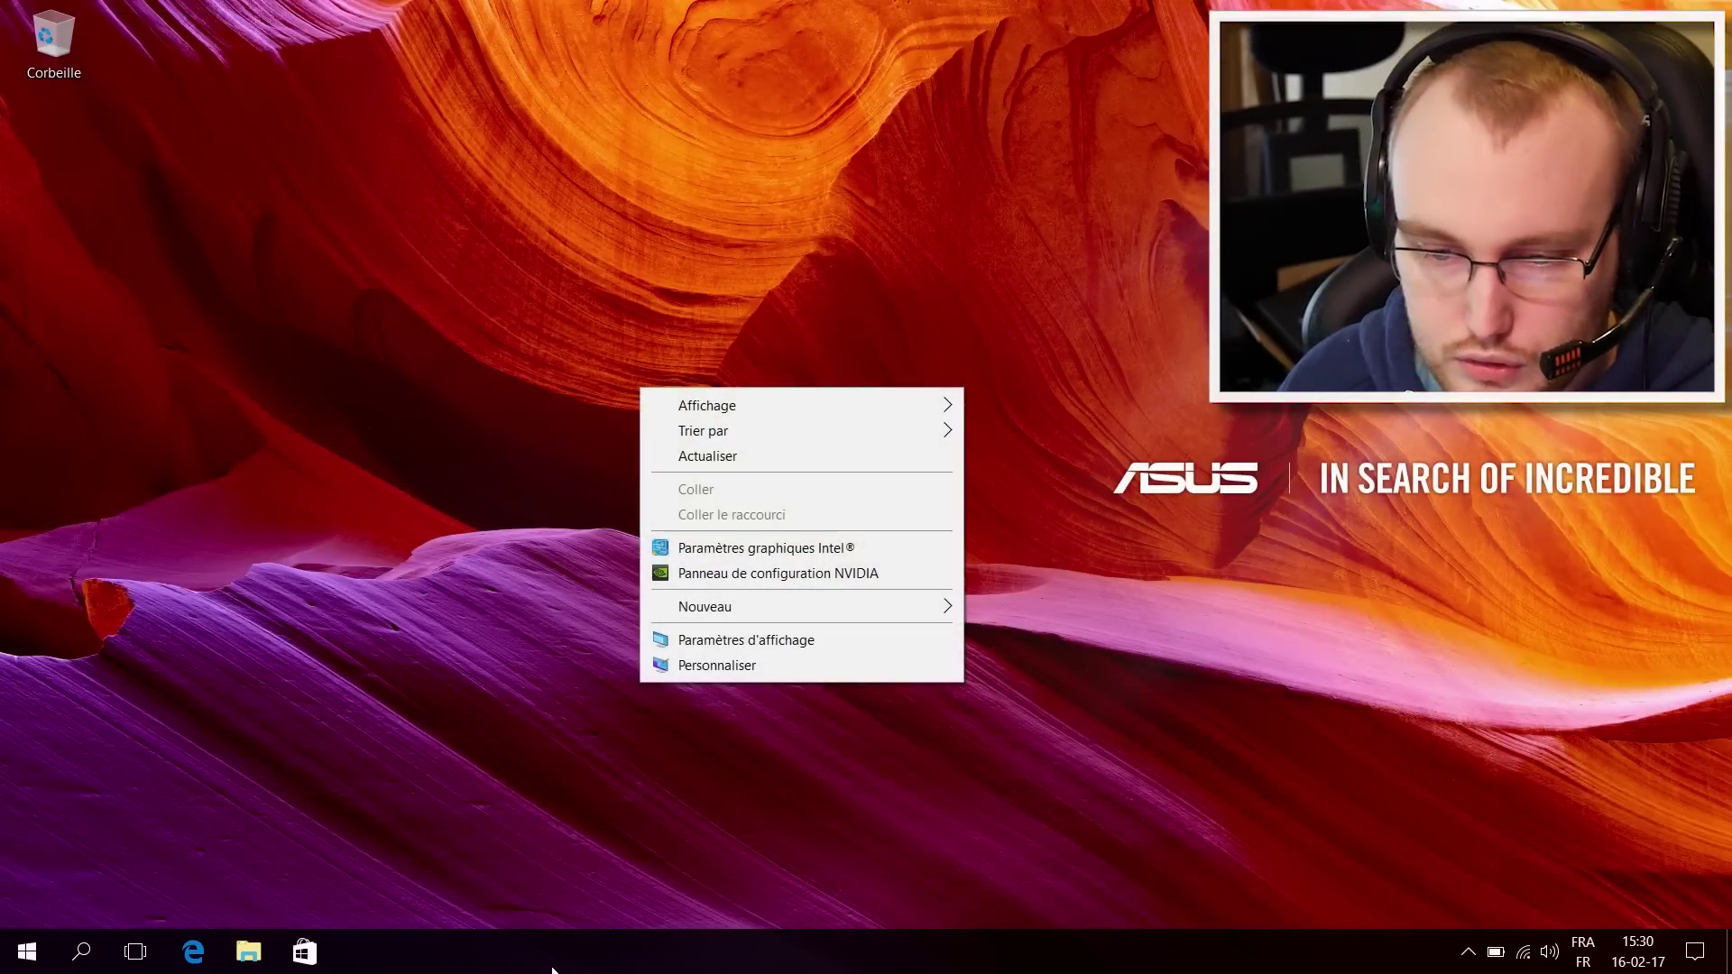
{"action": "right_click", "coordinate": [554, 963]}
{"action": "left_click", "coordinate": [655, 845]}
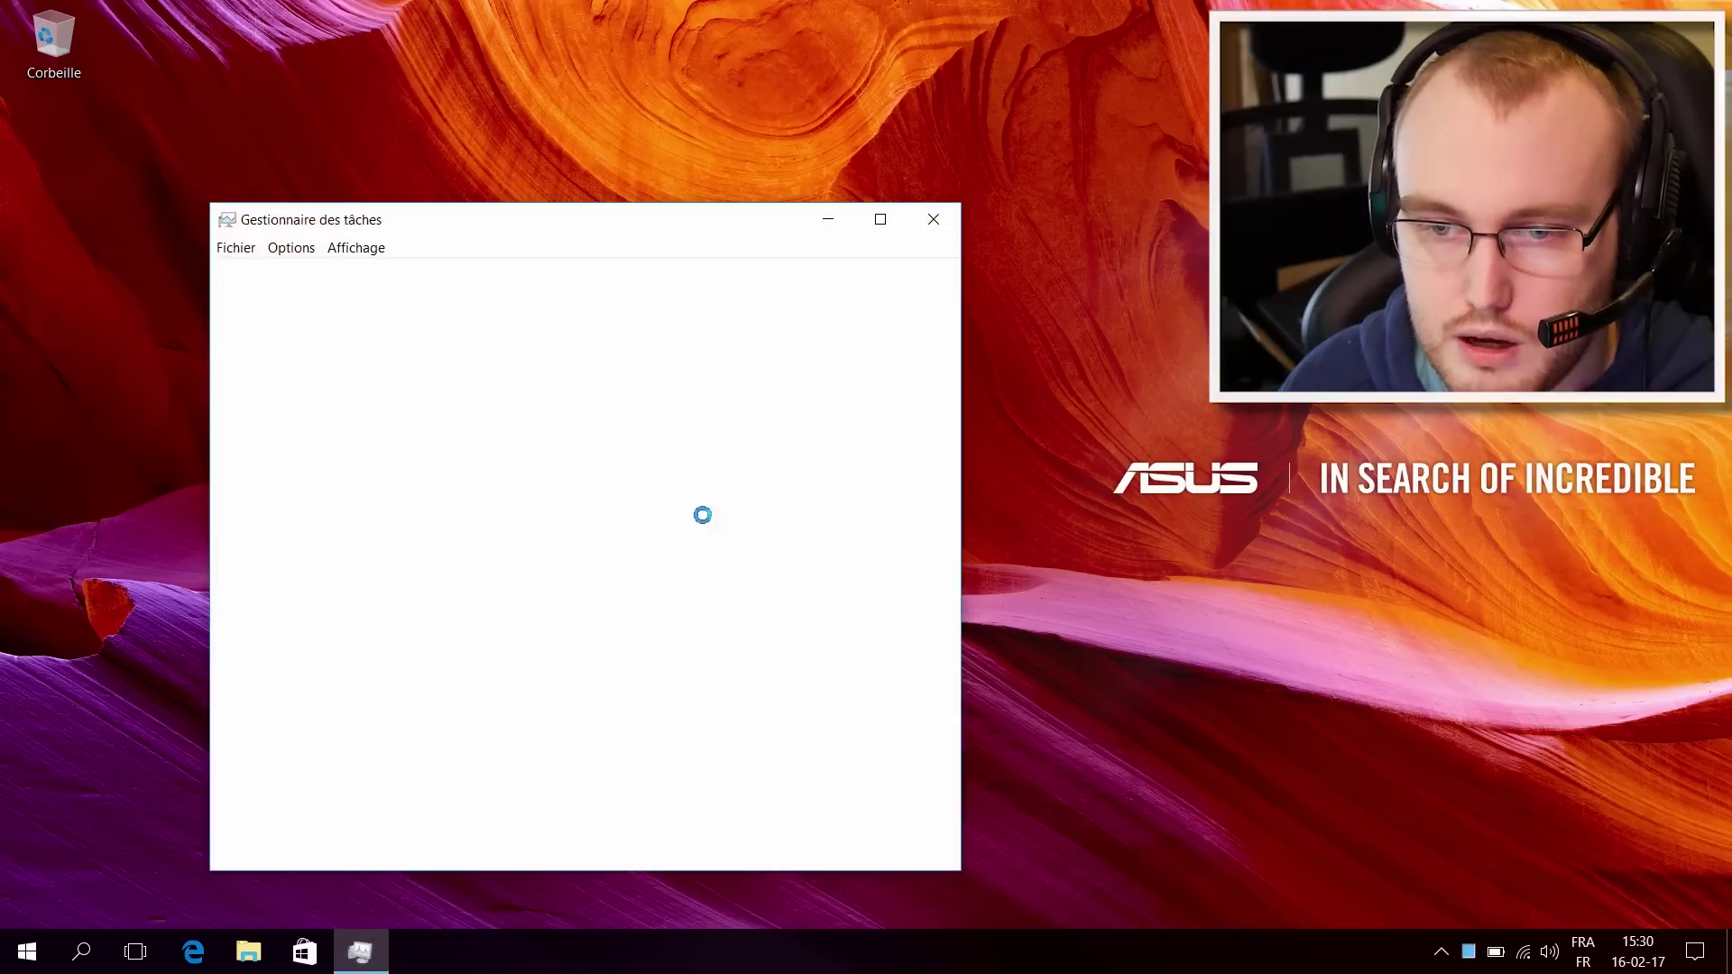
{"action": "left_click", "coordinate": [585, 281]}
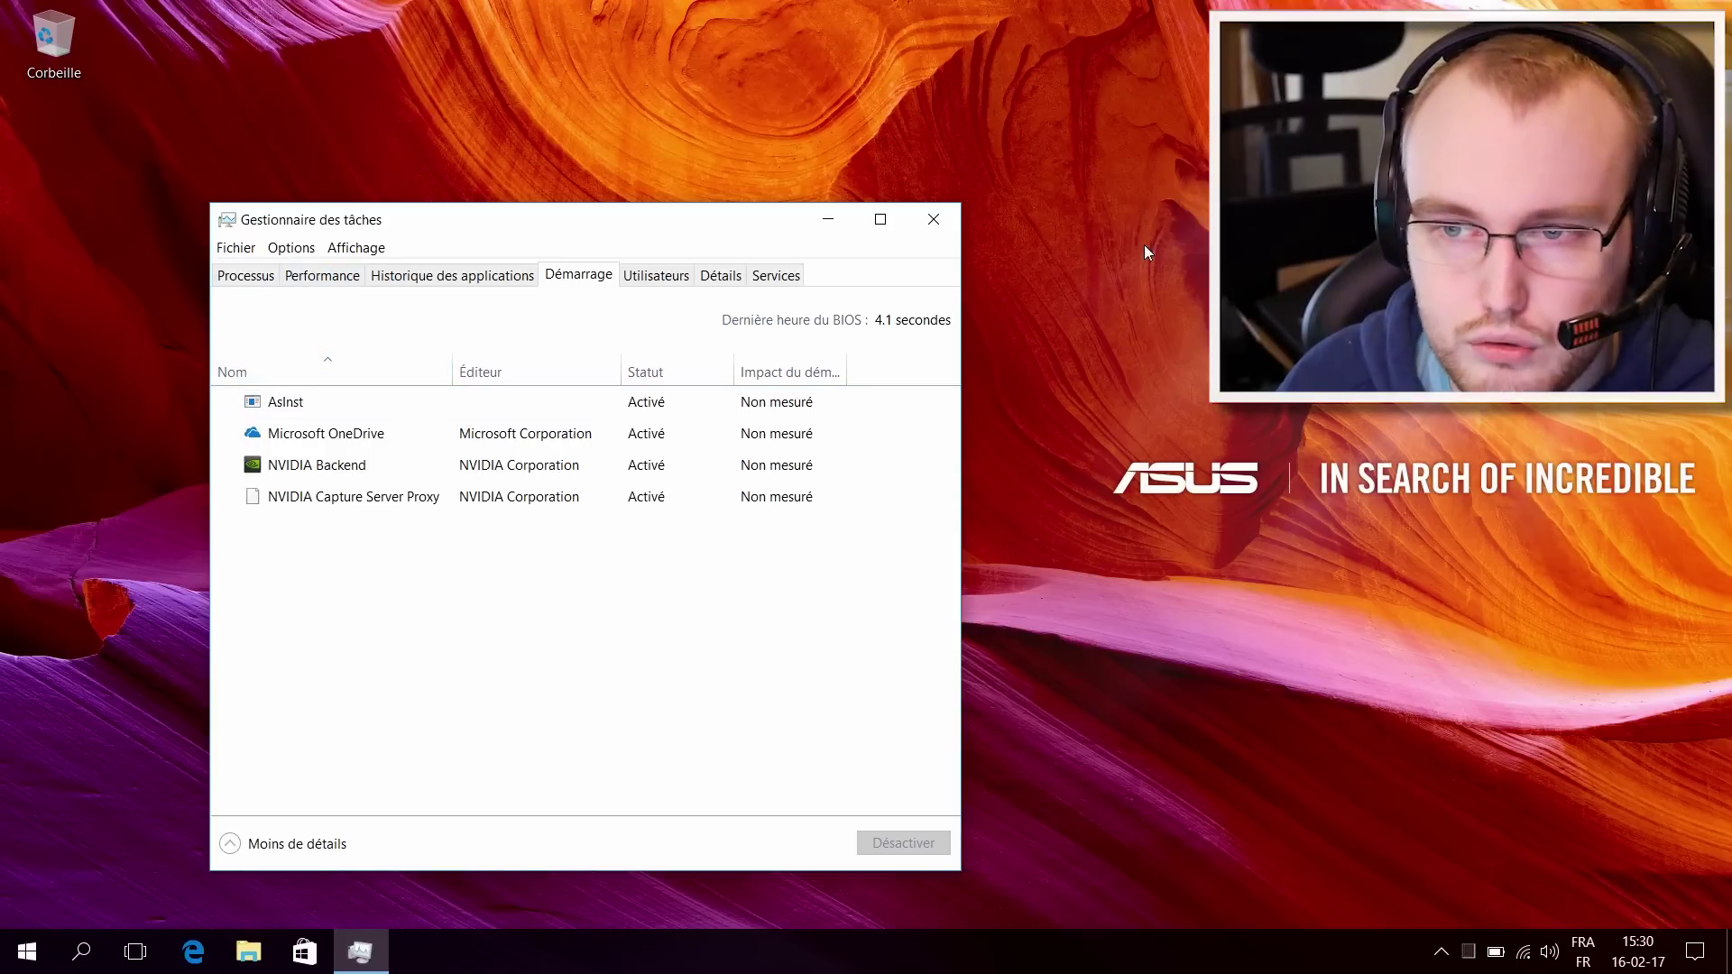
{"action": "left_click", "coordinate": [934, 222]}
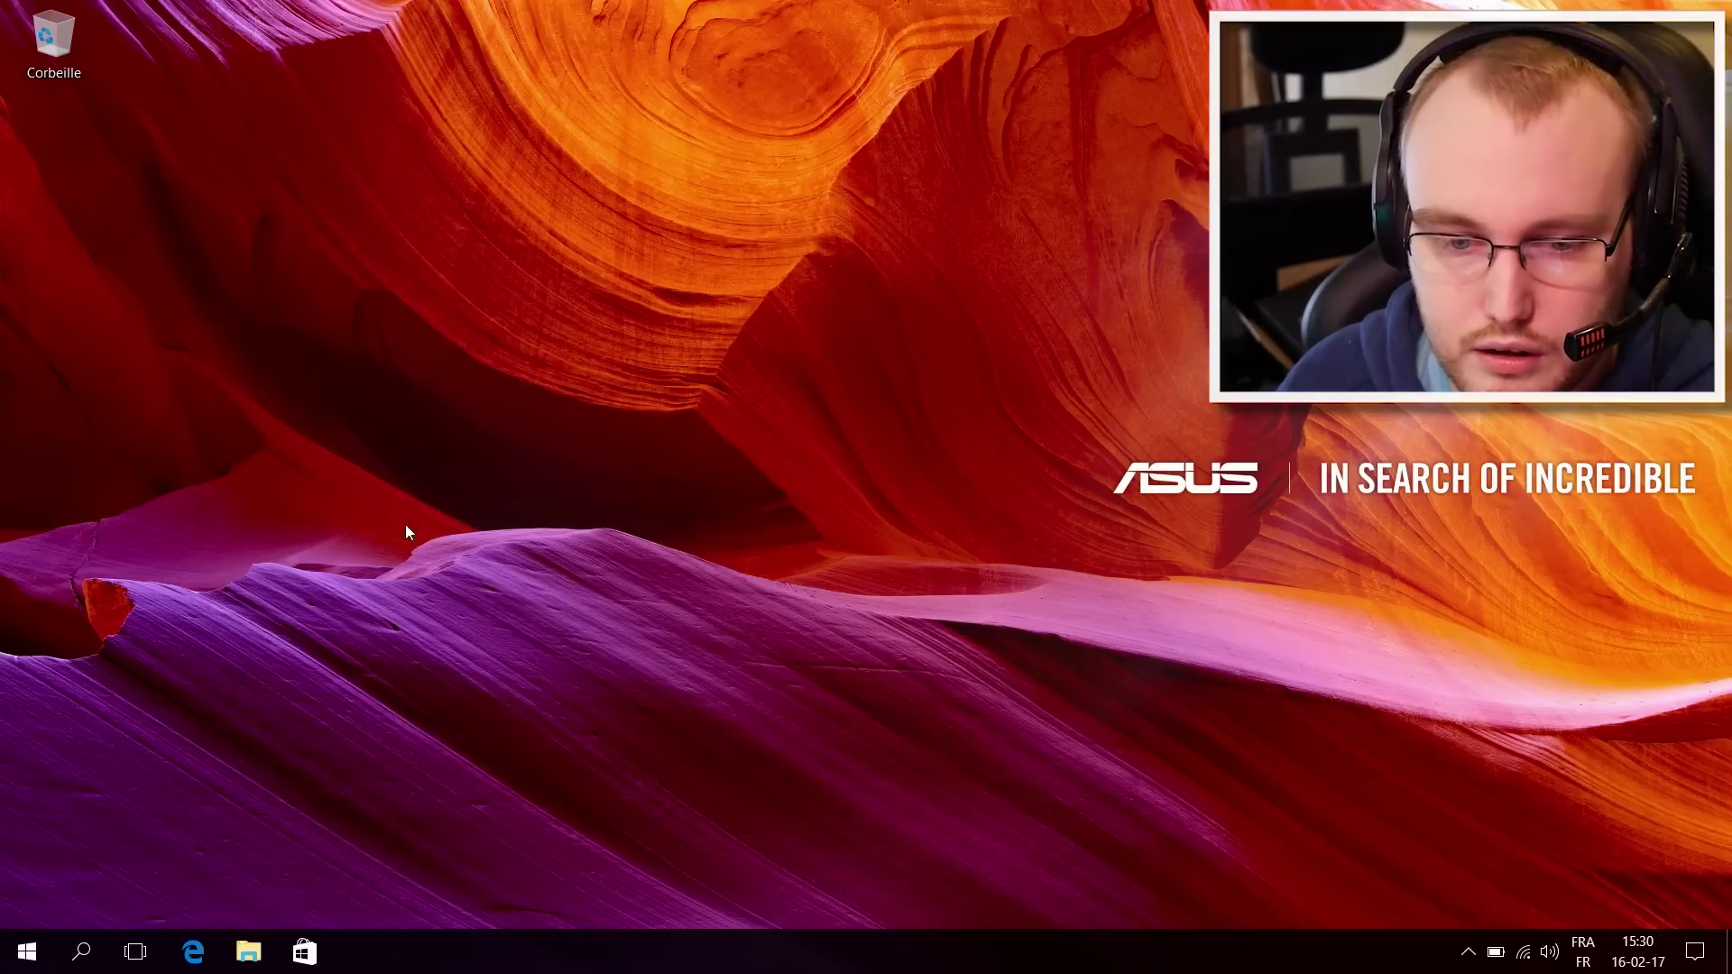
Step: Open Options d'alimentation from the battery tray icon and go to the Panneau de configuration home page
{"action": "right_click", "coordinate": [1496, 953]}
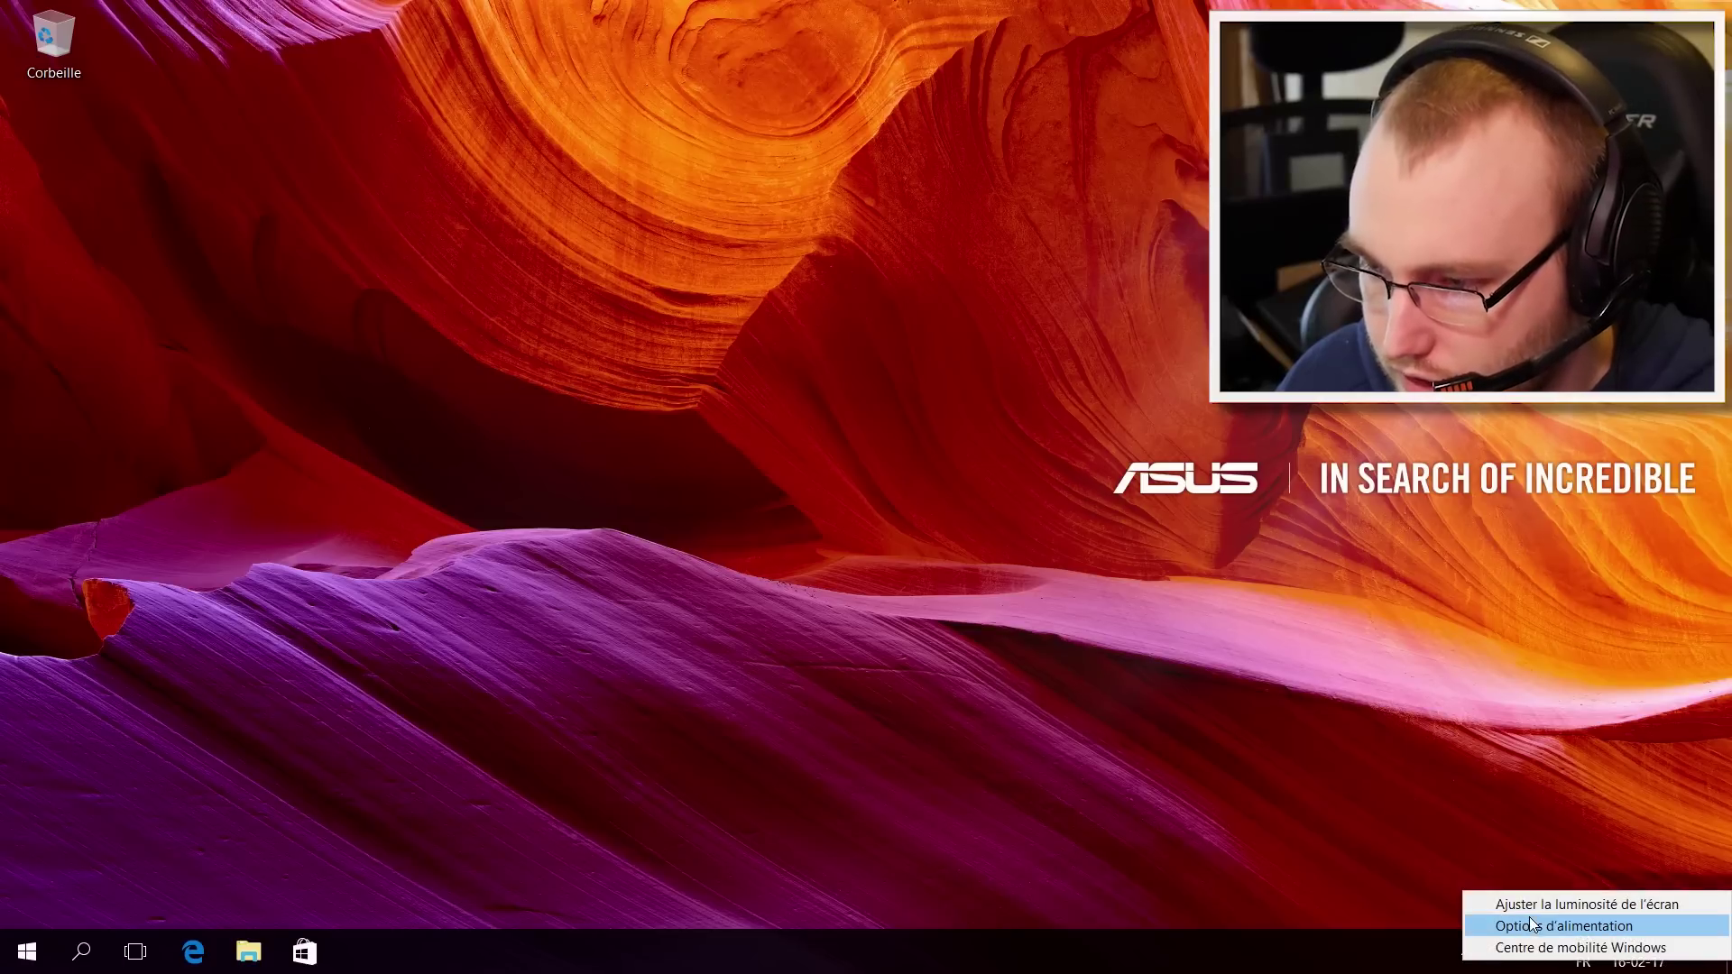
{"action": "left_click", "coordinate": [1368, 839]}
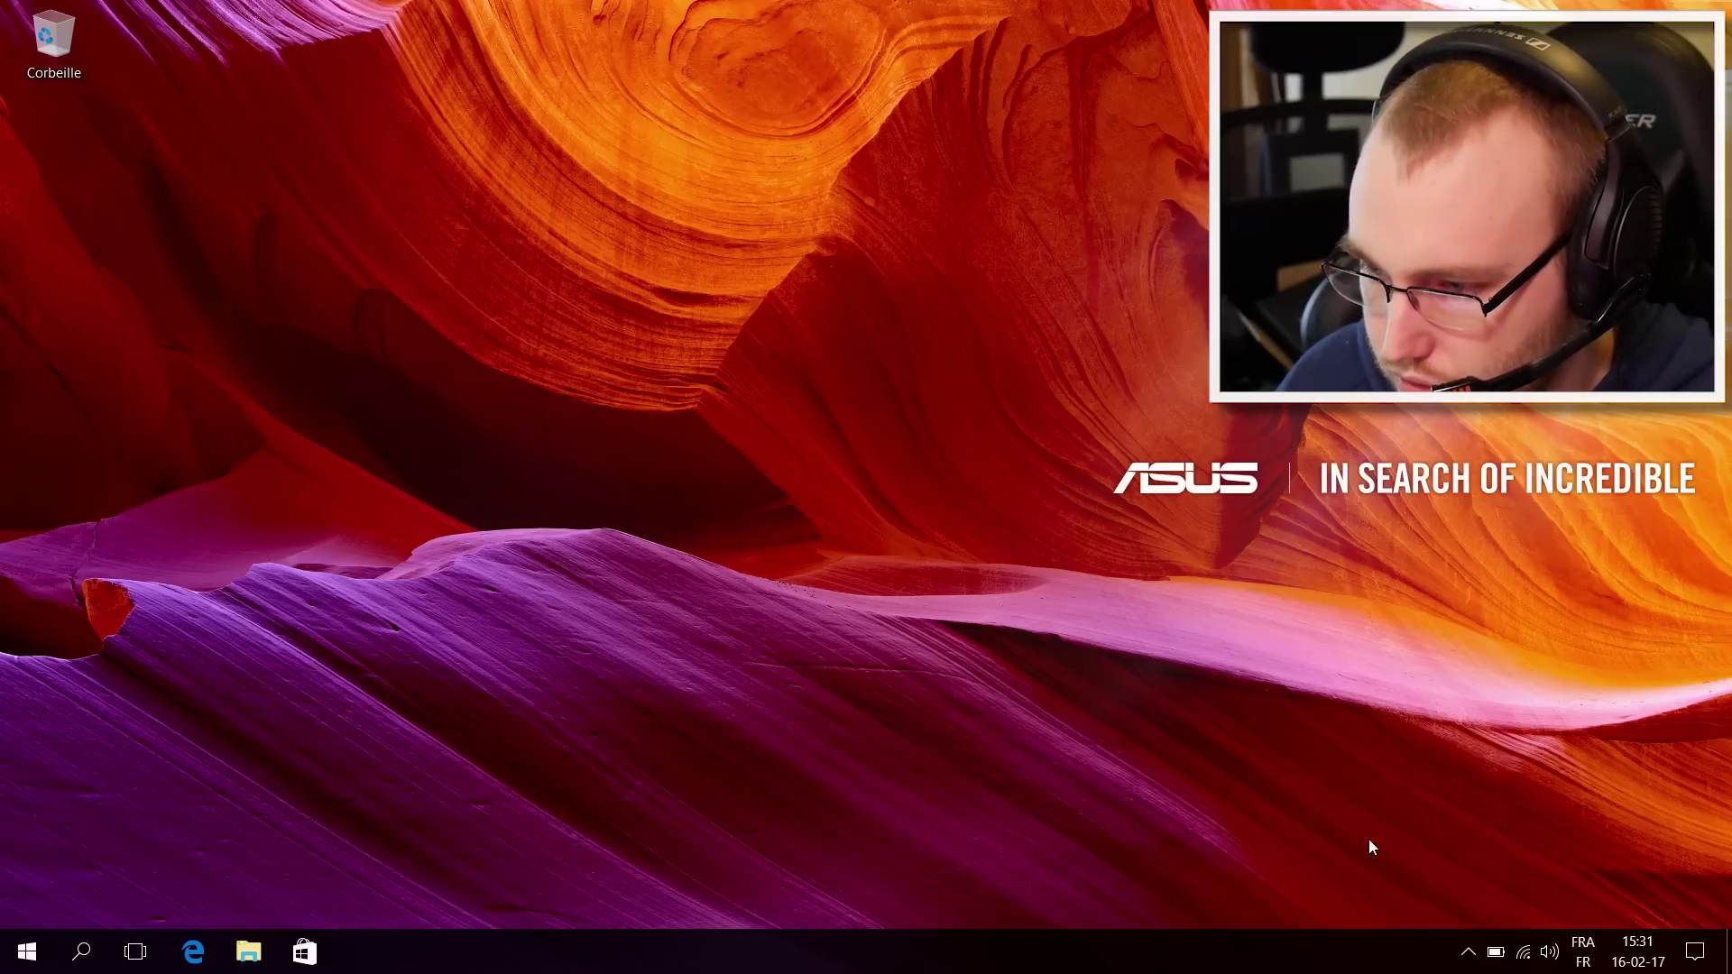
{"action": "right_click", "coordinate": [1496, 954]}
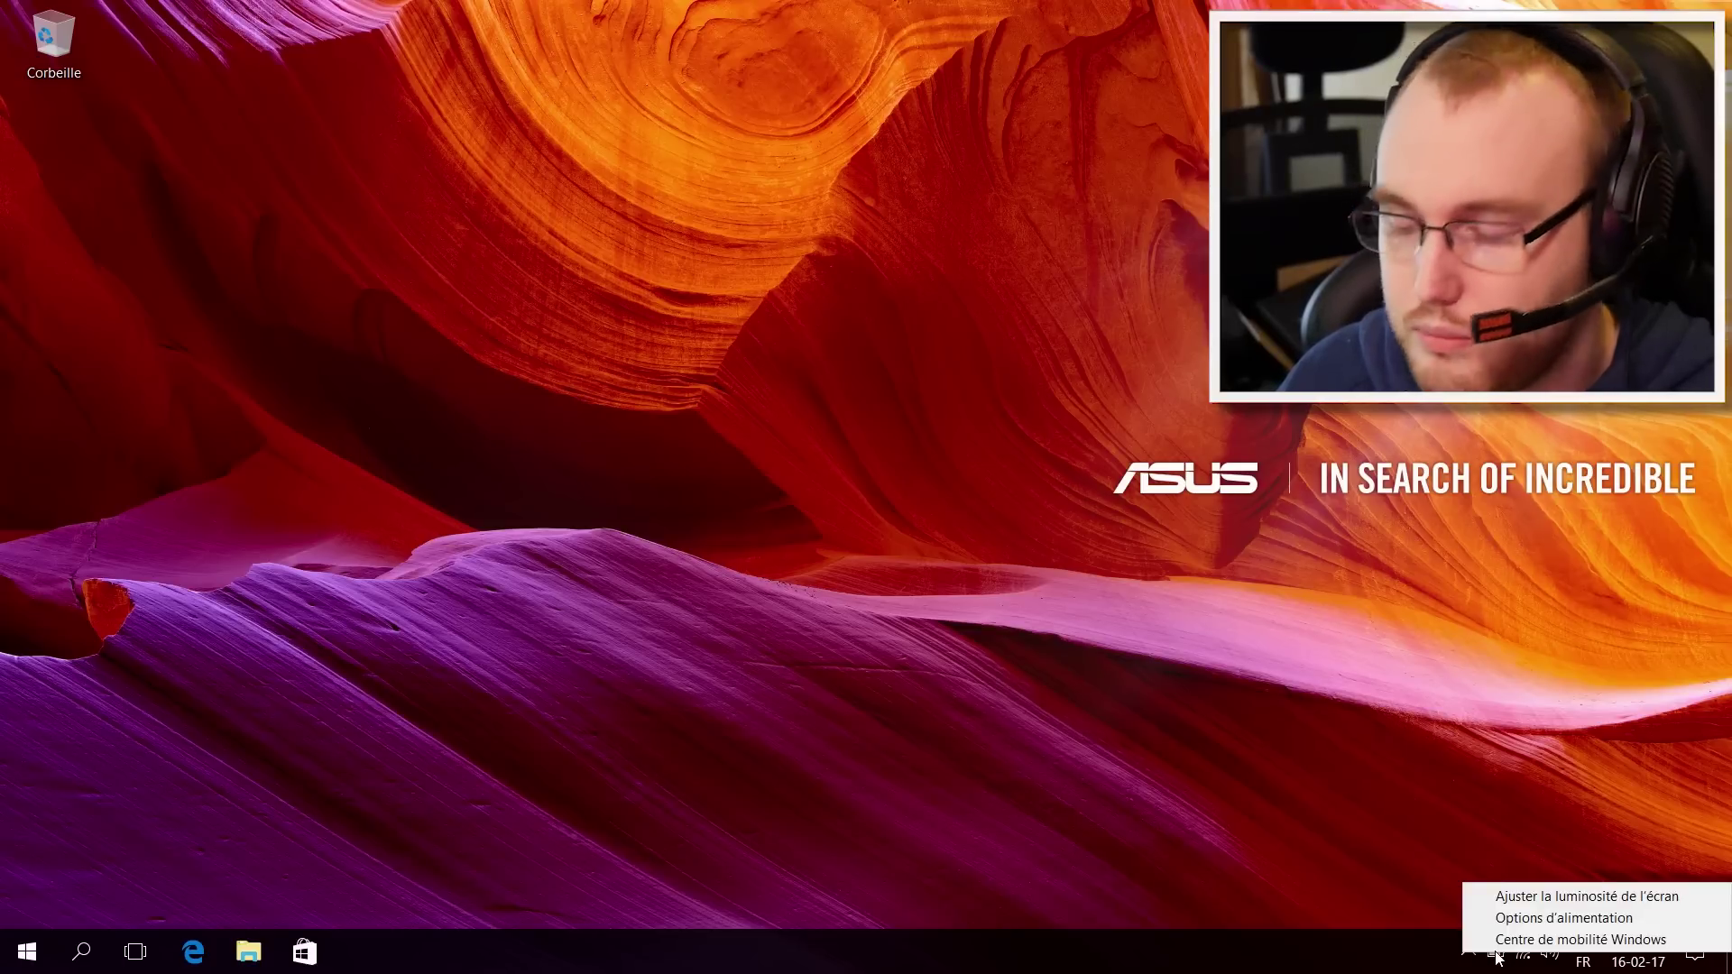
{"action": "left_click", "coordinate": [1519, 918]}
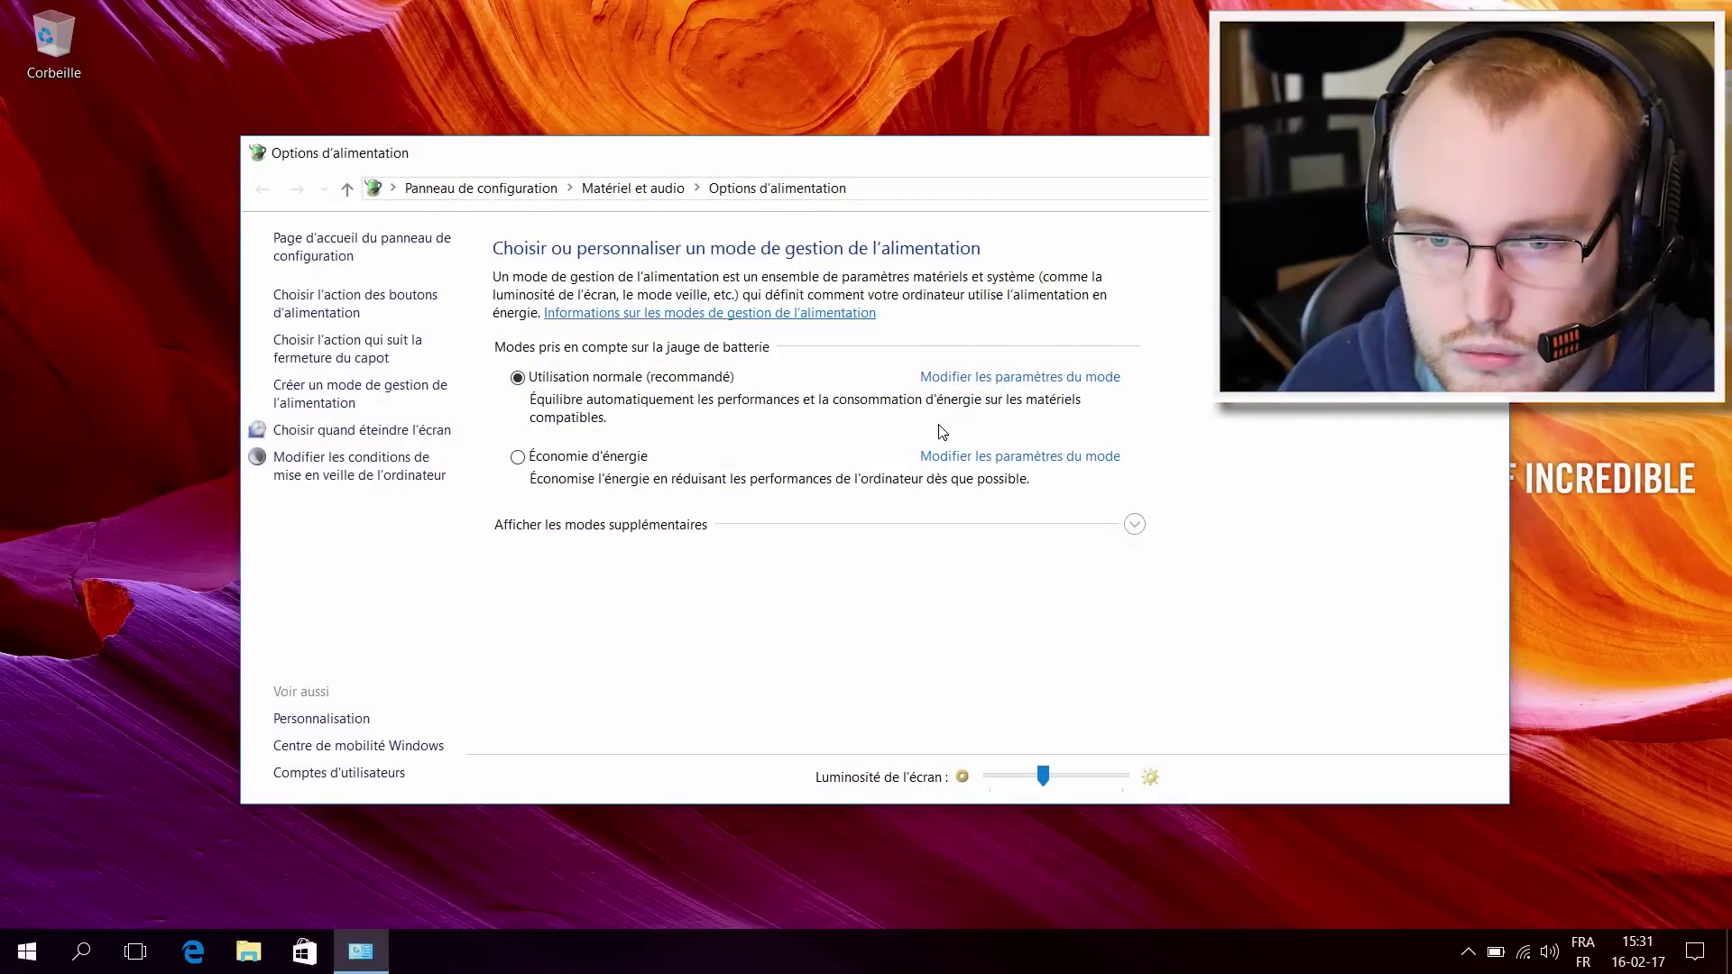
{"action": "left_click", "coordinate": [446, 189]}
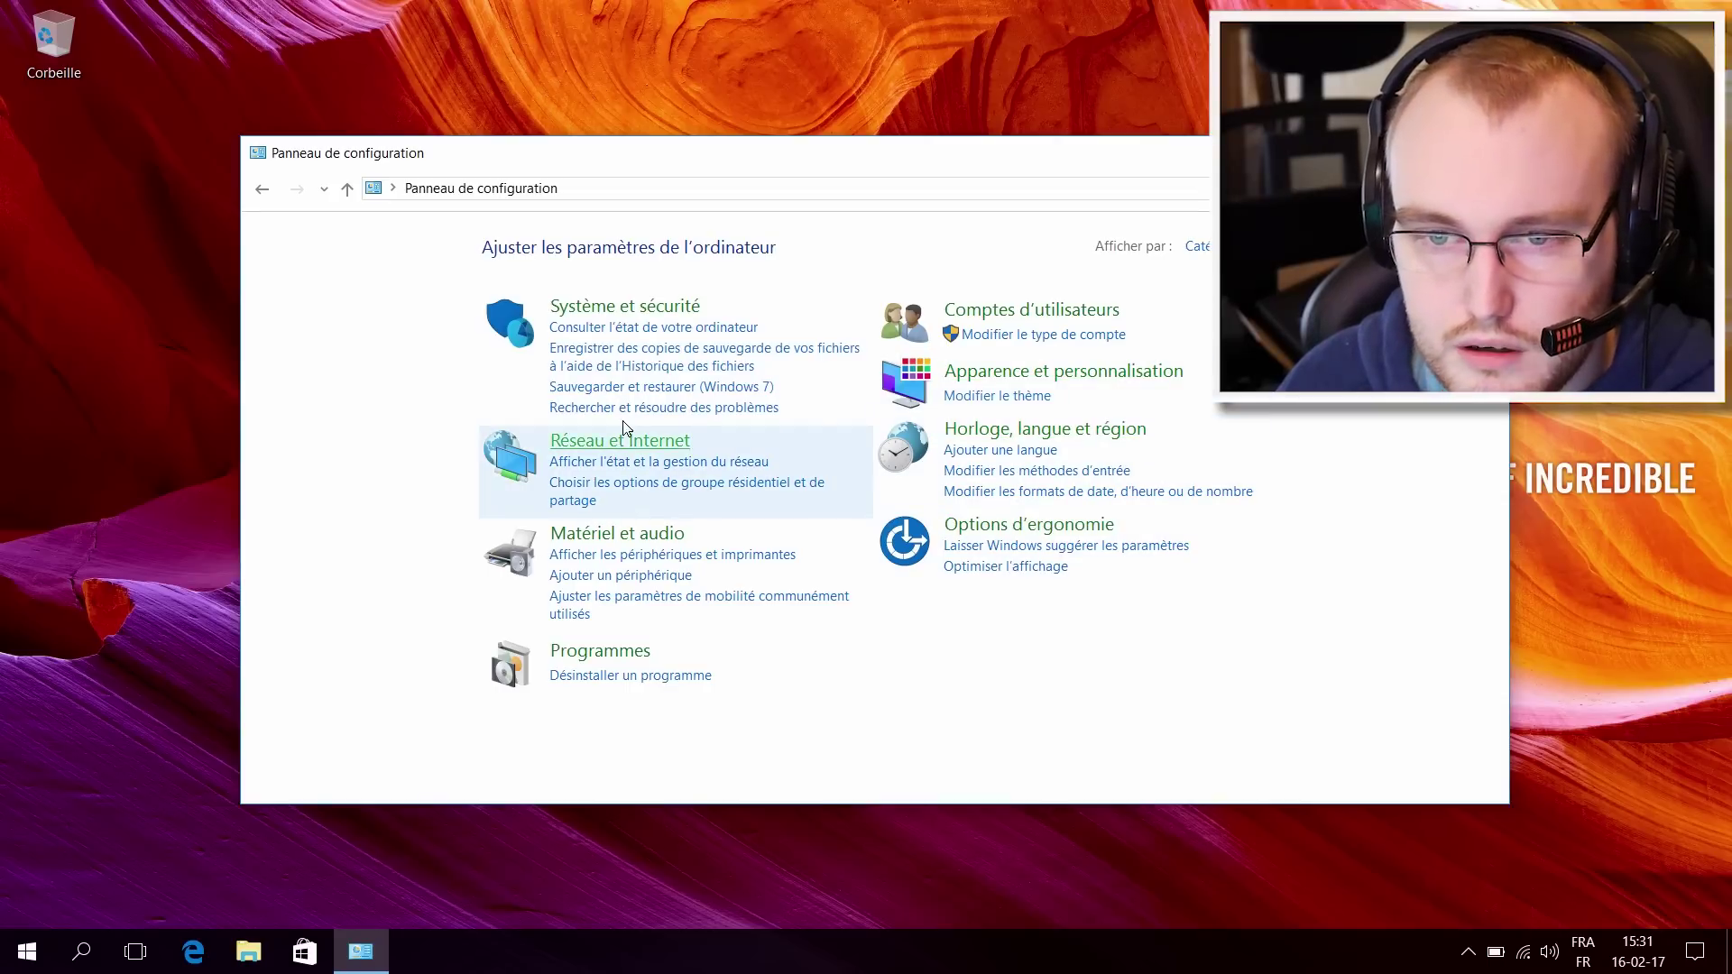
Step: Open Désinstaller un programme and inspect the ASUS entries such as Smart Gesture, HiPost and GIFTBOX
{"action": "left_click", "coordinate": [649, 674]}
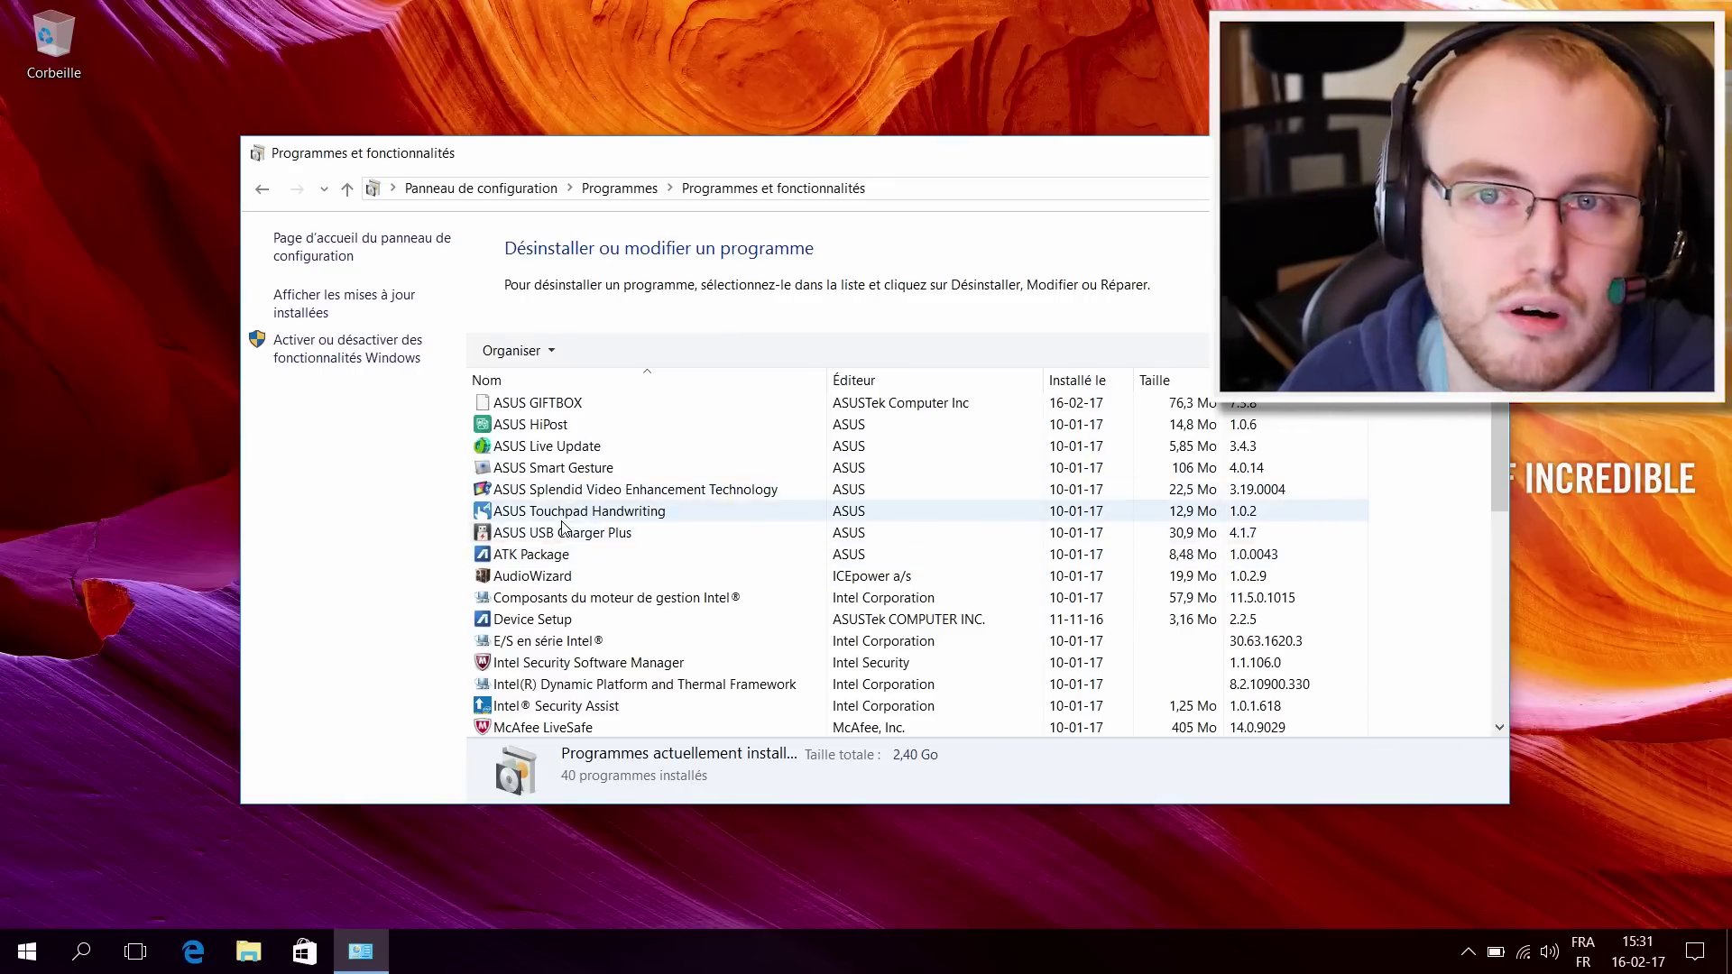
{"action": "left_click", "coordinate": [548, 472]}
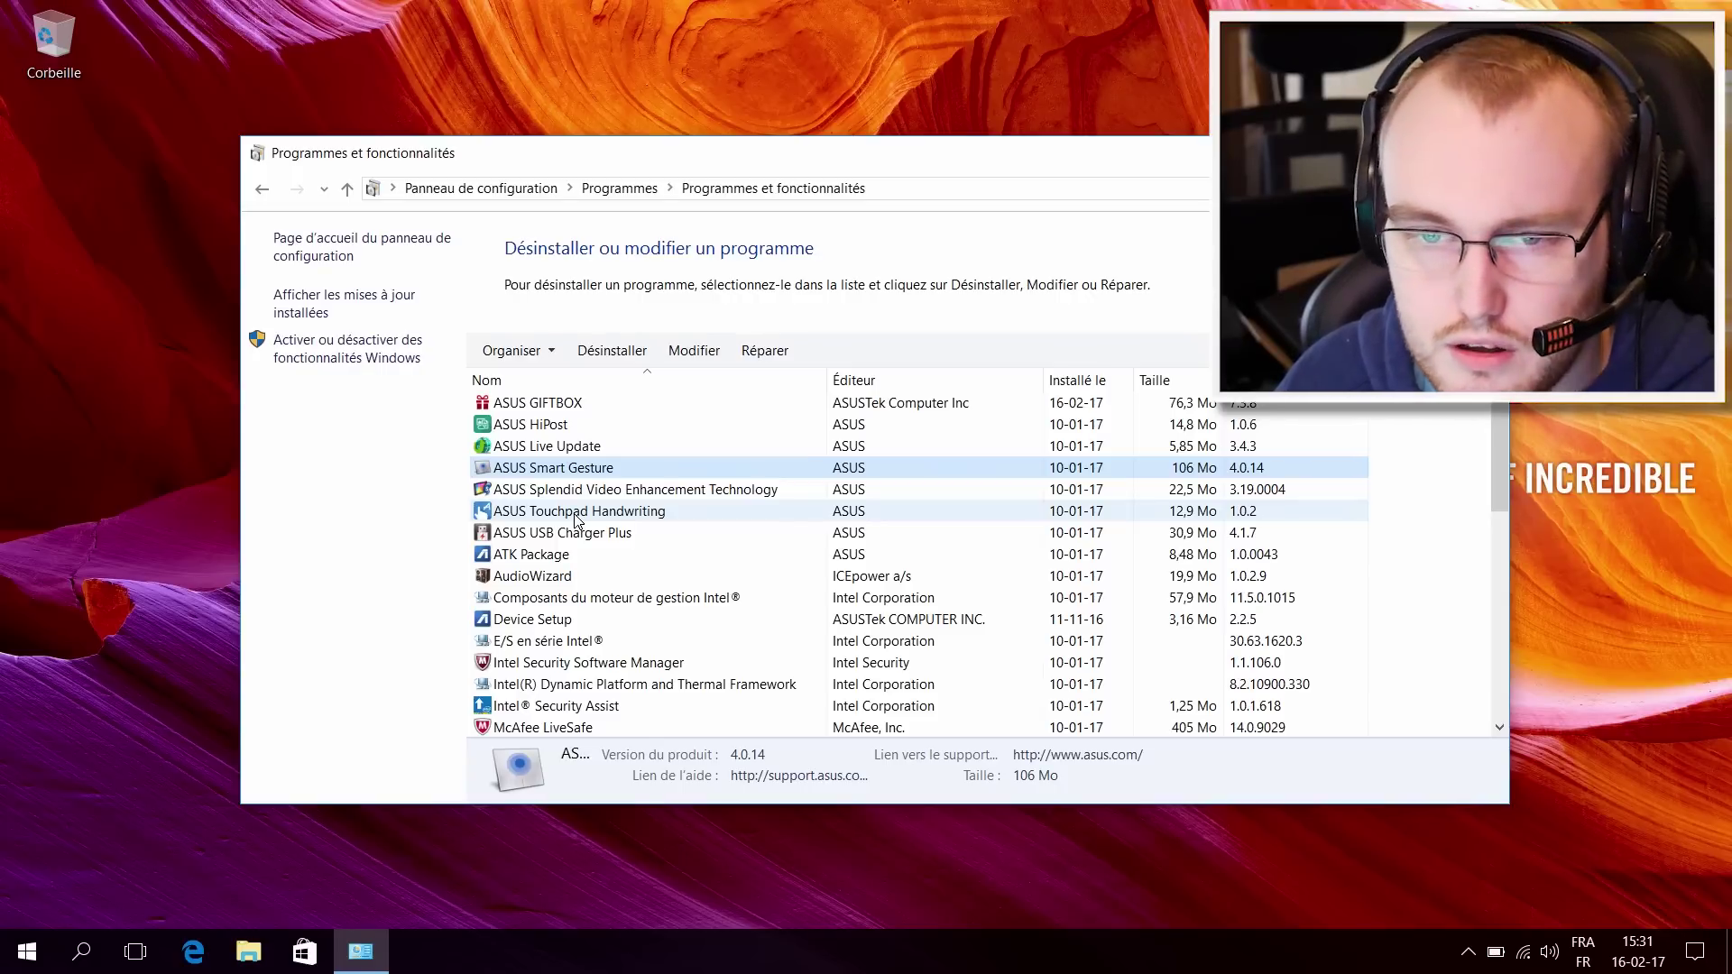
{"action": "left_click", "coordinate": [555, 425]}
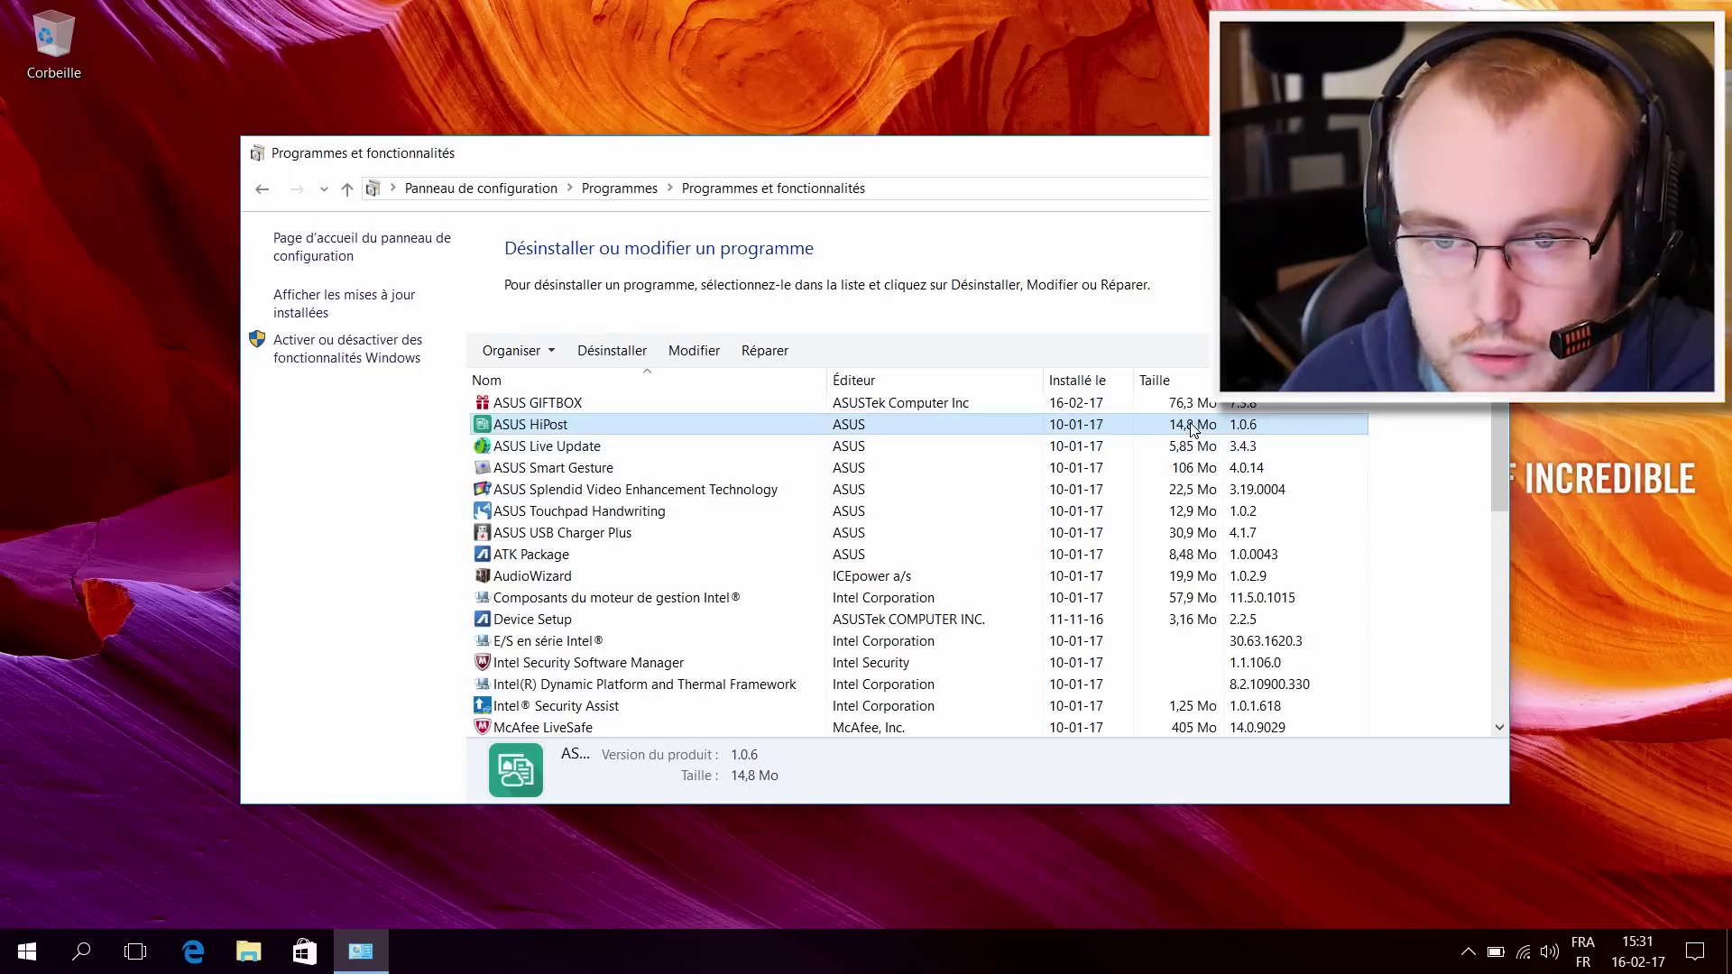
{"action": "left_click", "coordinate": [533, 405]}
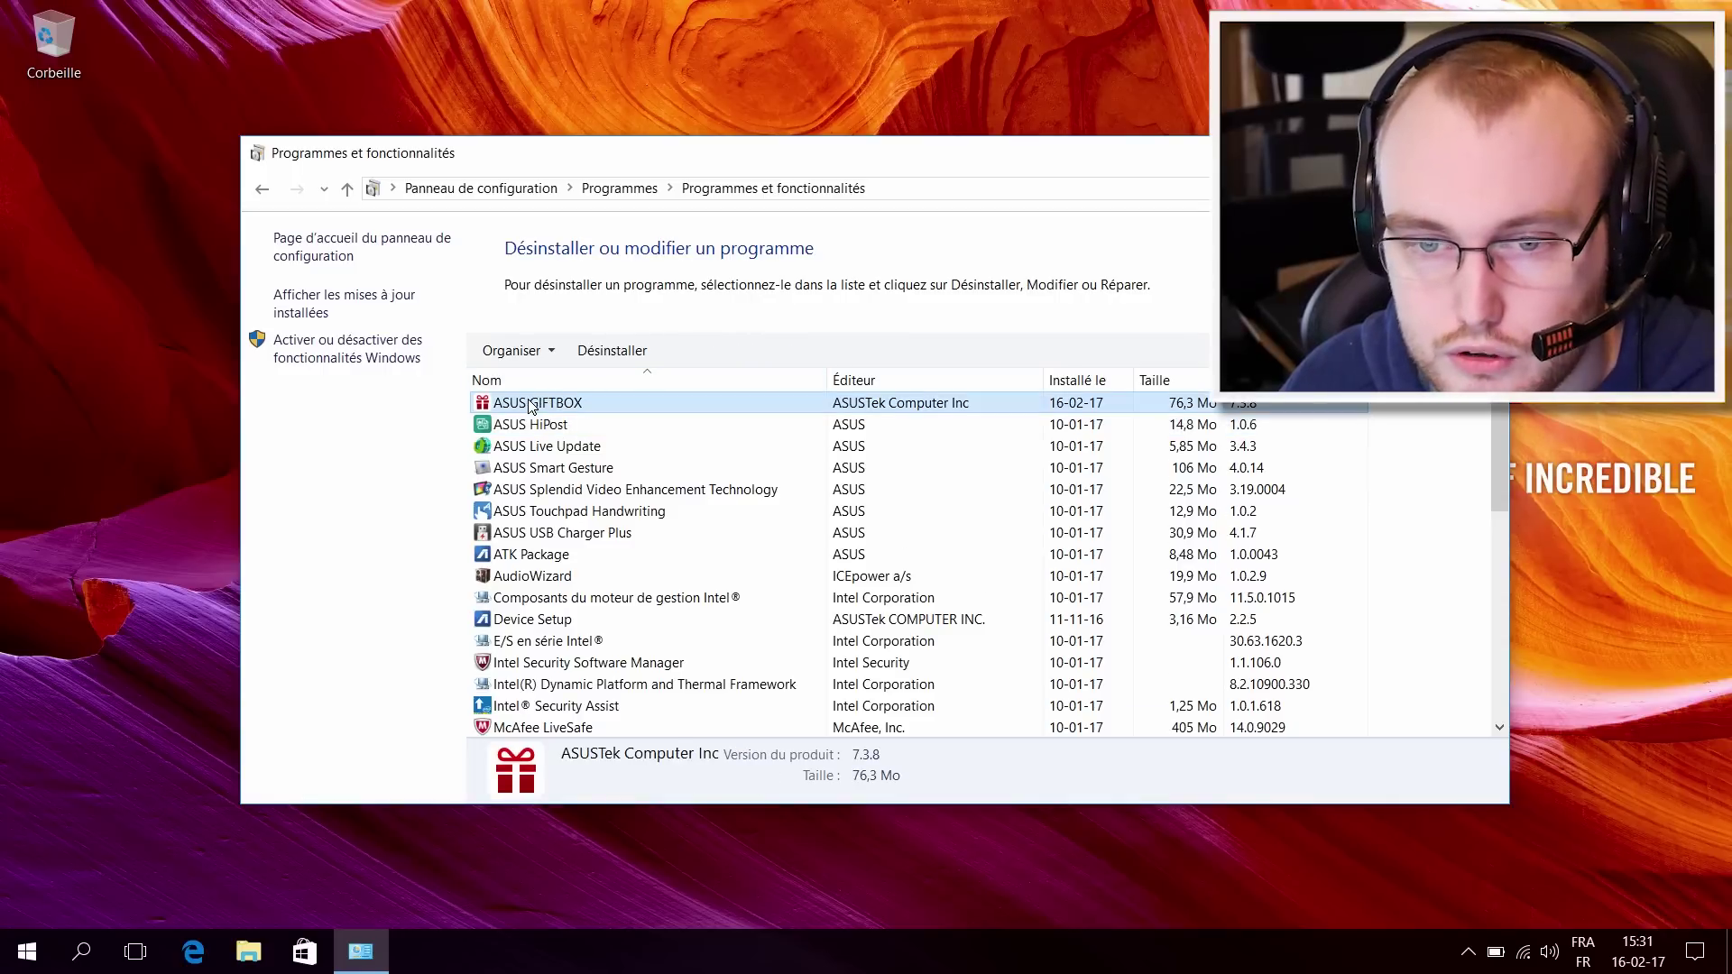
{"action": "left_click", "coordinate": [586, 492]}
{"action": "left_click", "coordinate": [603, 514]}
{"action": "left_click", "coordinate": [597, 531]}
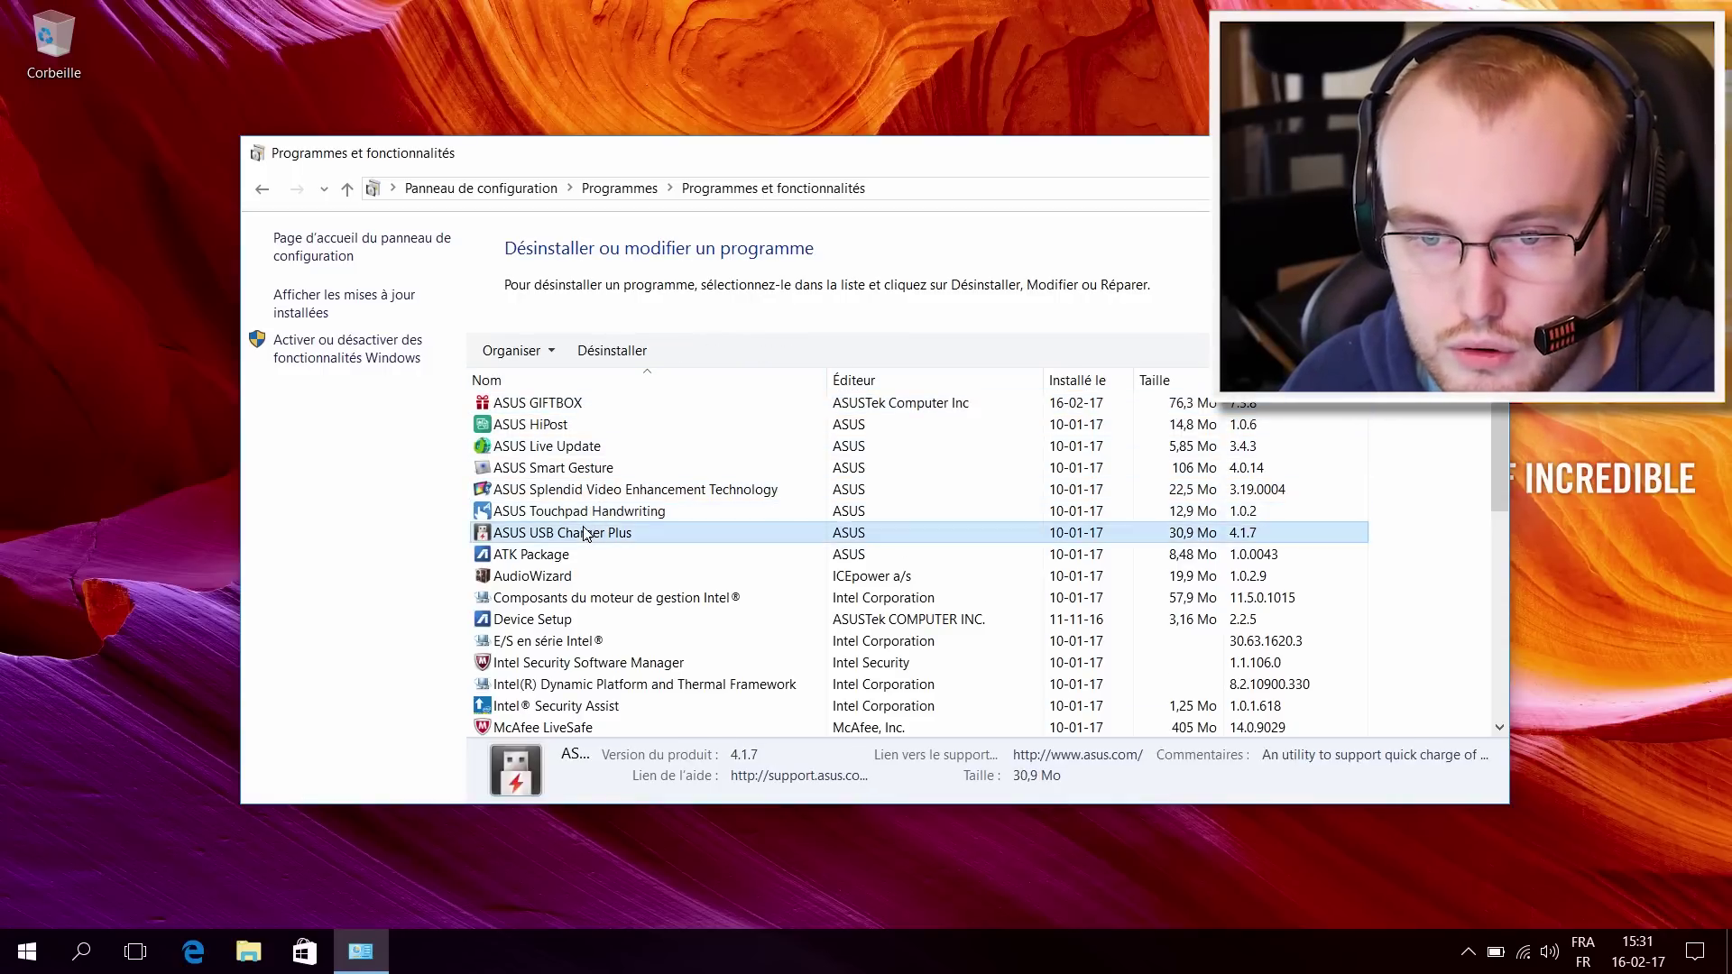
{"action": "left_click", "coordinate": [594, 512]}
{"action": "left_click", "coordinate": [591, 468]}
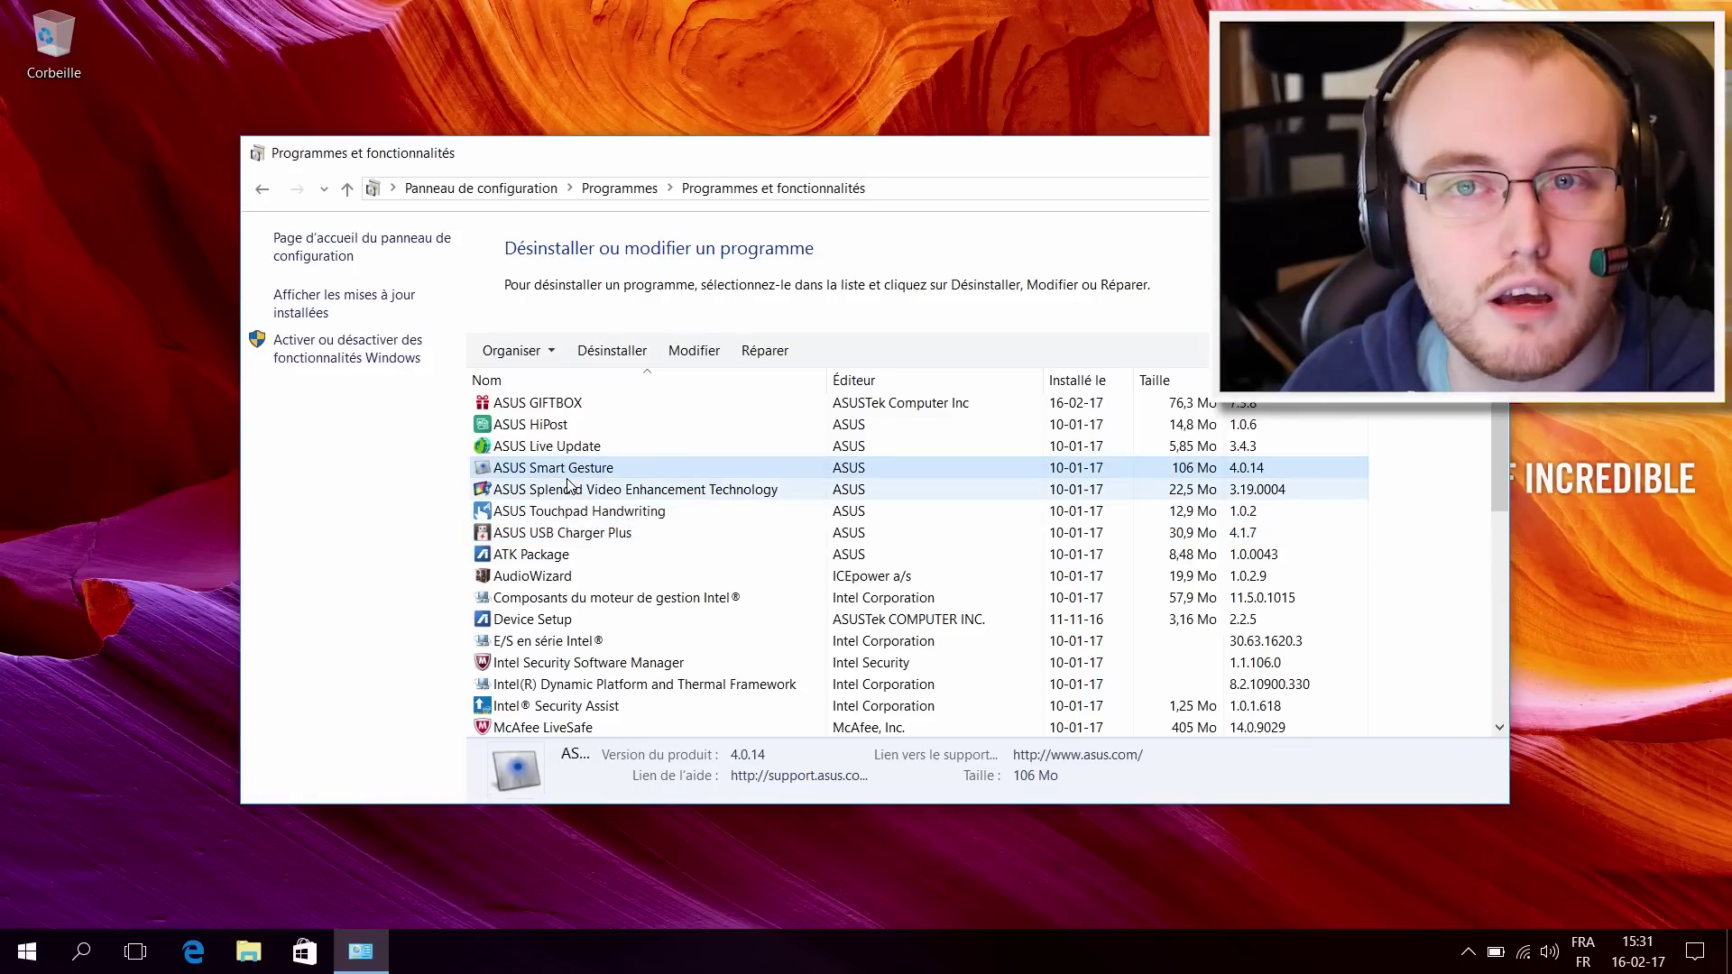
Step: Scroll down the program list past Microsoft Office 365 - de-de to McAfee LiveSafe
{"action": "scroll", "coordinate": [678, 516], "scroll_direction": "down", "scroll_amount": 3}
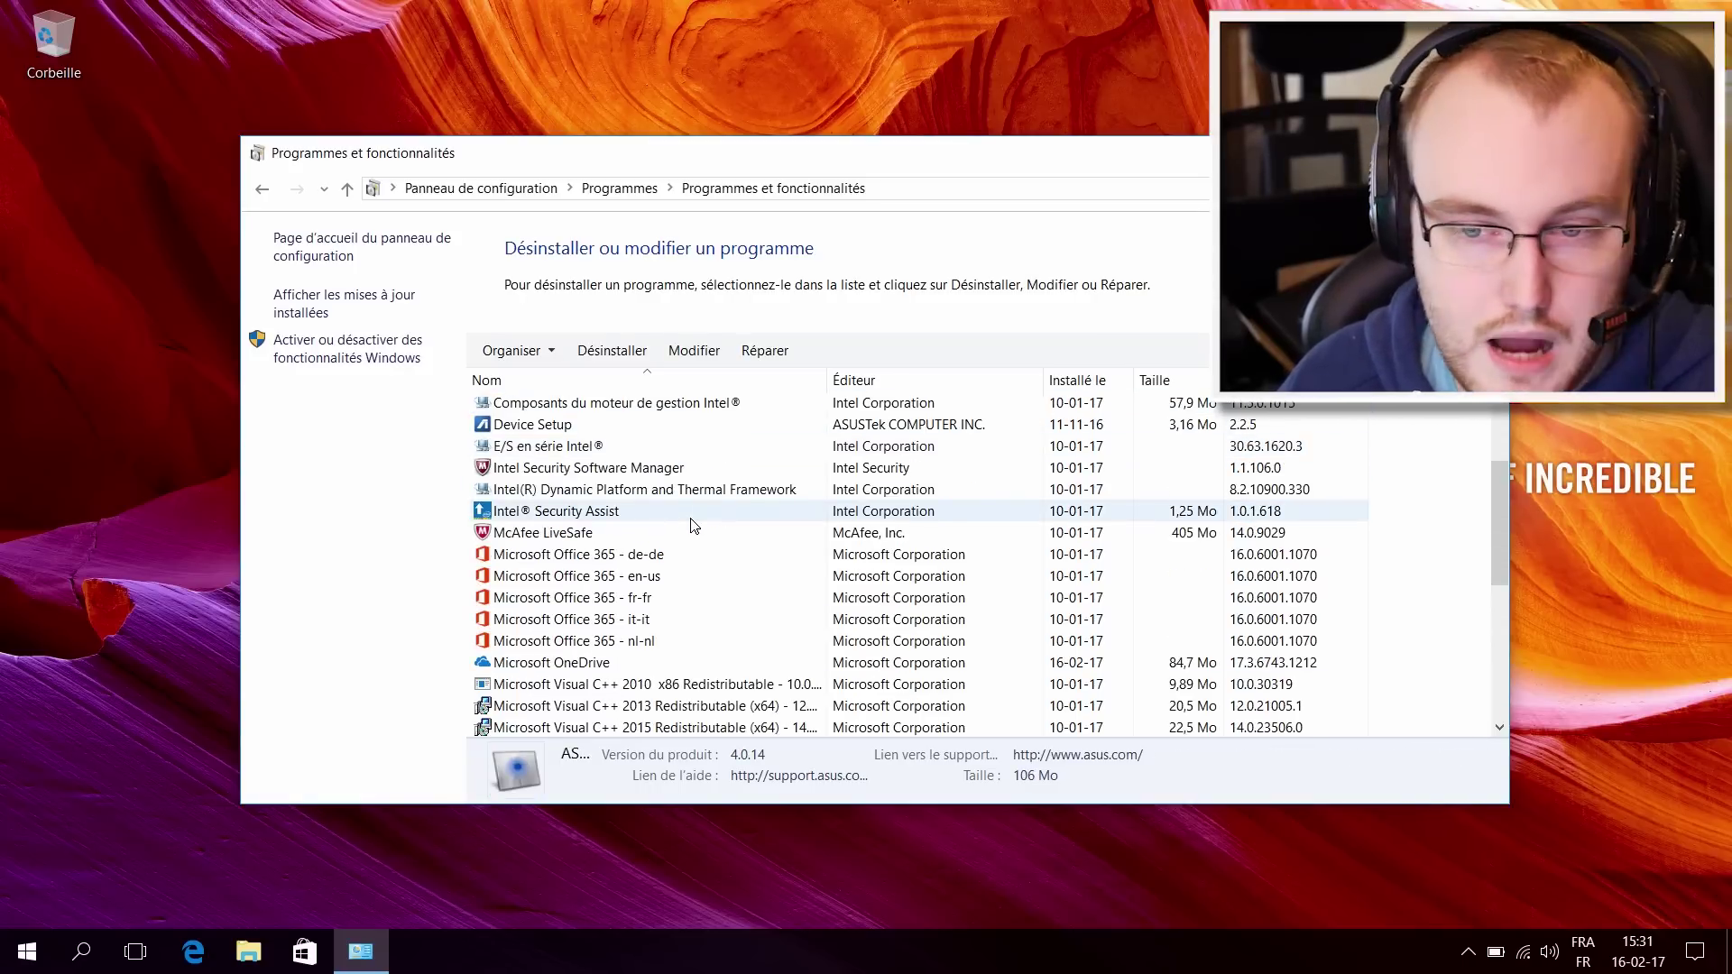
{"action": "left_click", "coordinate": [587, 558]}
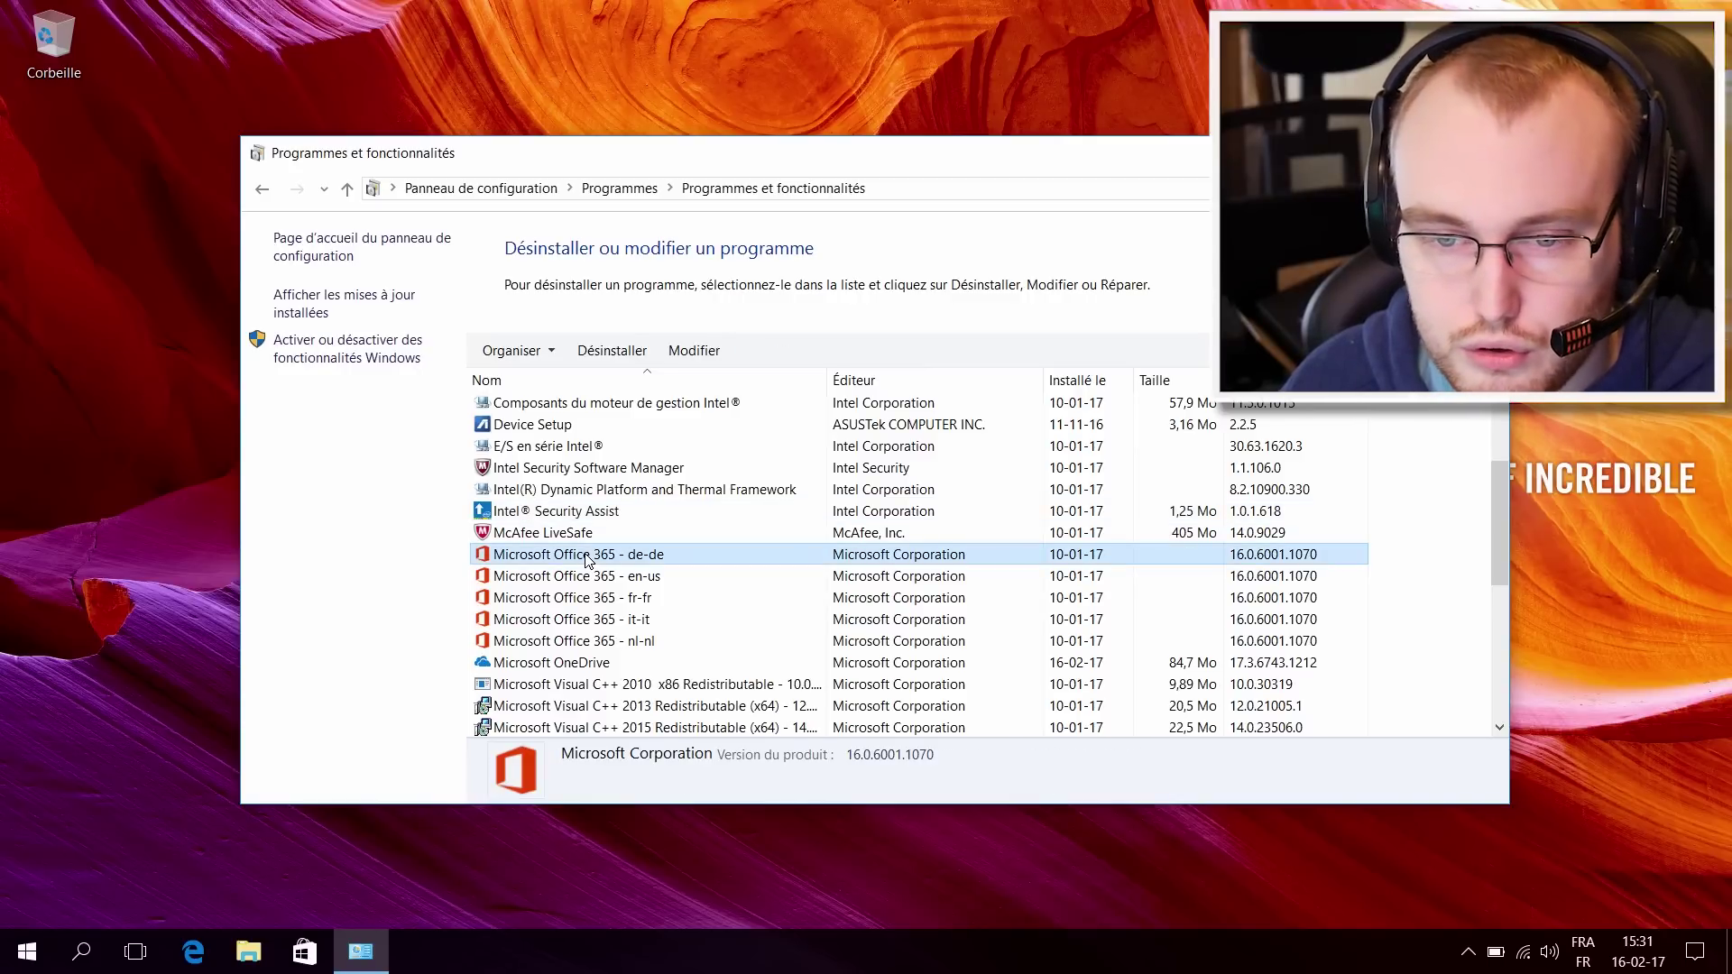
{"action": "scroll", "coordinate": [586, 559], "scroll_direction": "down", "scroll_amount": 1}
{"action": "scroll", "coordinate": [578, 555], "scroll_direction": "up", "scroll_amount": 1}
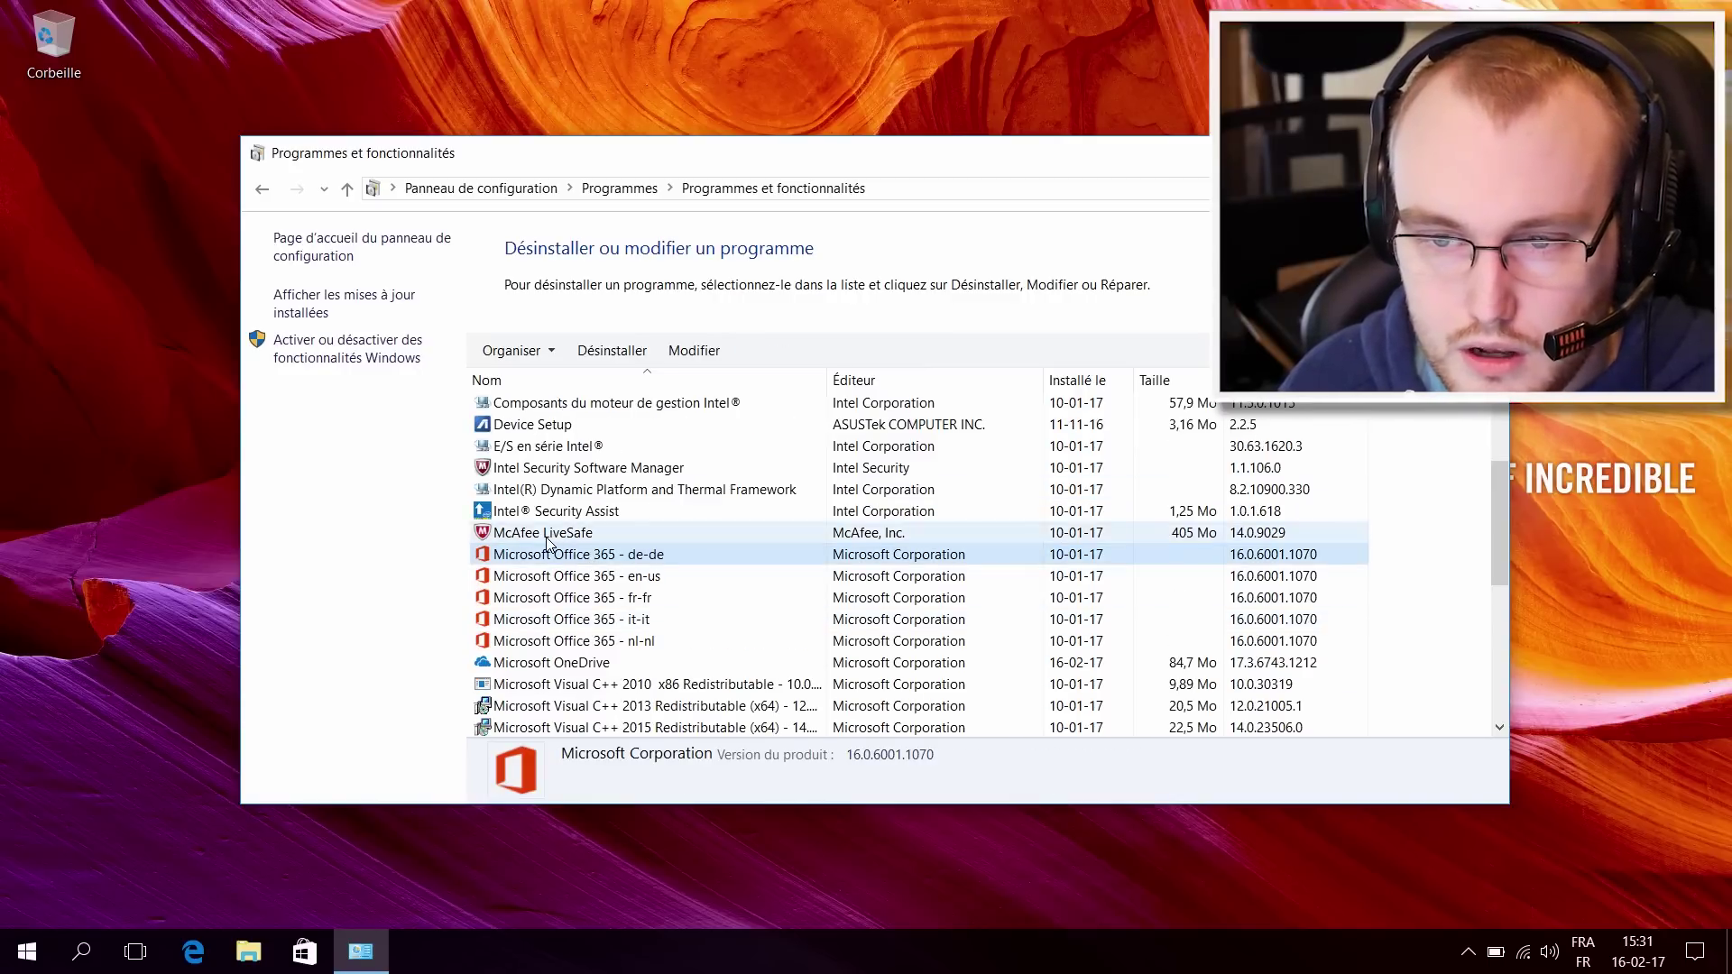
Step: Start removing McAfee LiveSafe via Désinstaller/Modifier and Supprimer, closing the security warning with Fermer
{"action": "right_click", "coordinate": [548, 541]}
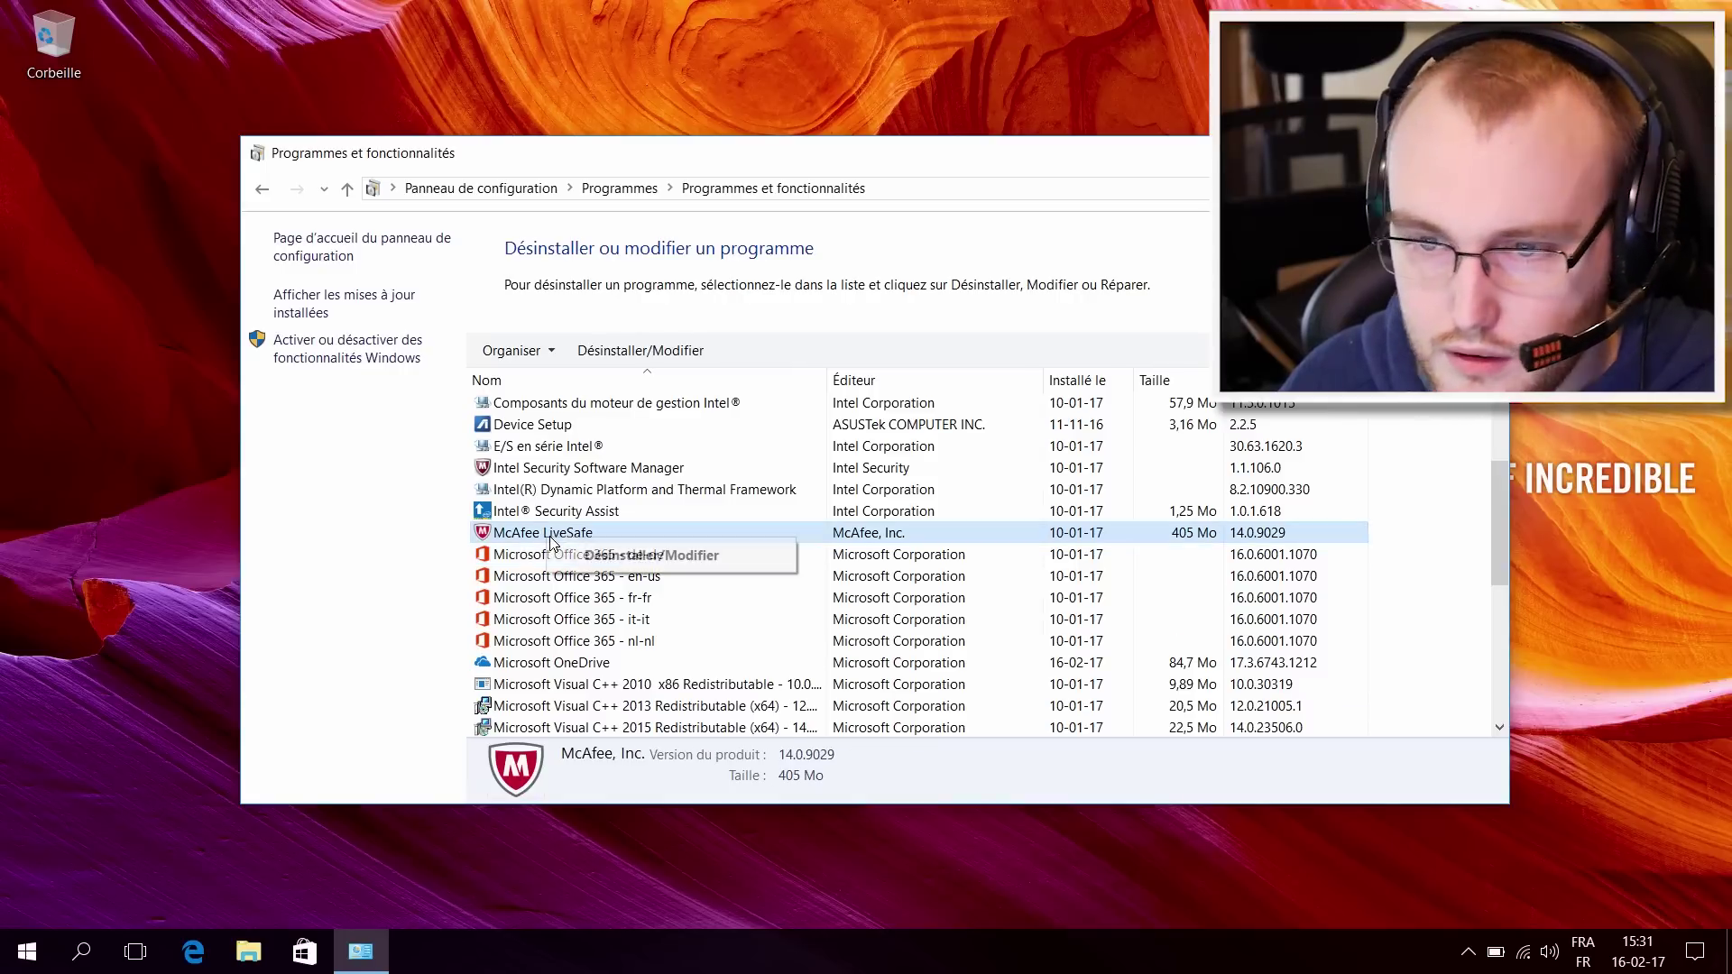
{"action": "left_click", "coordinate": [621, 553]}
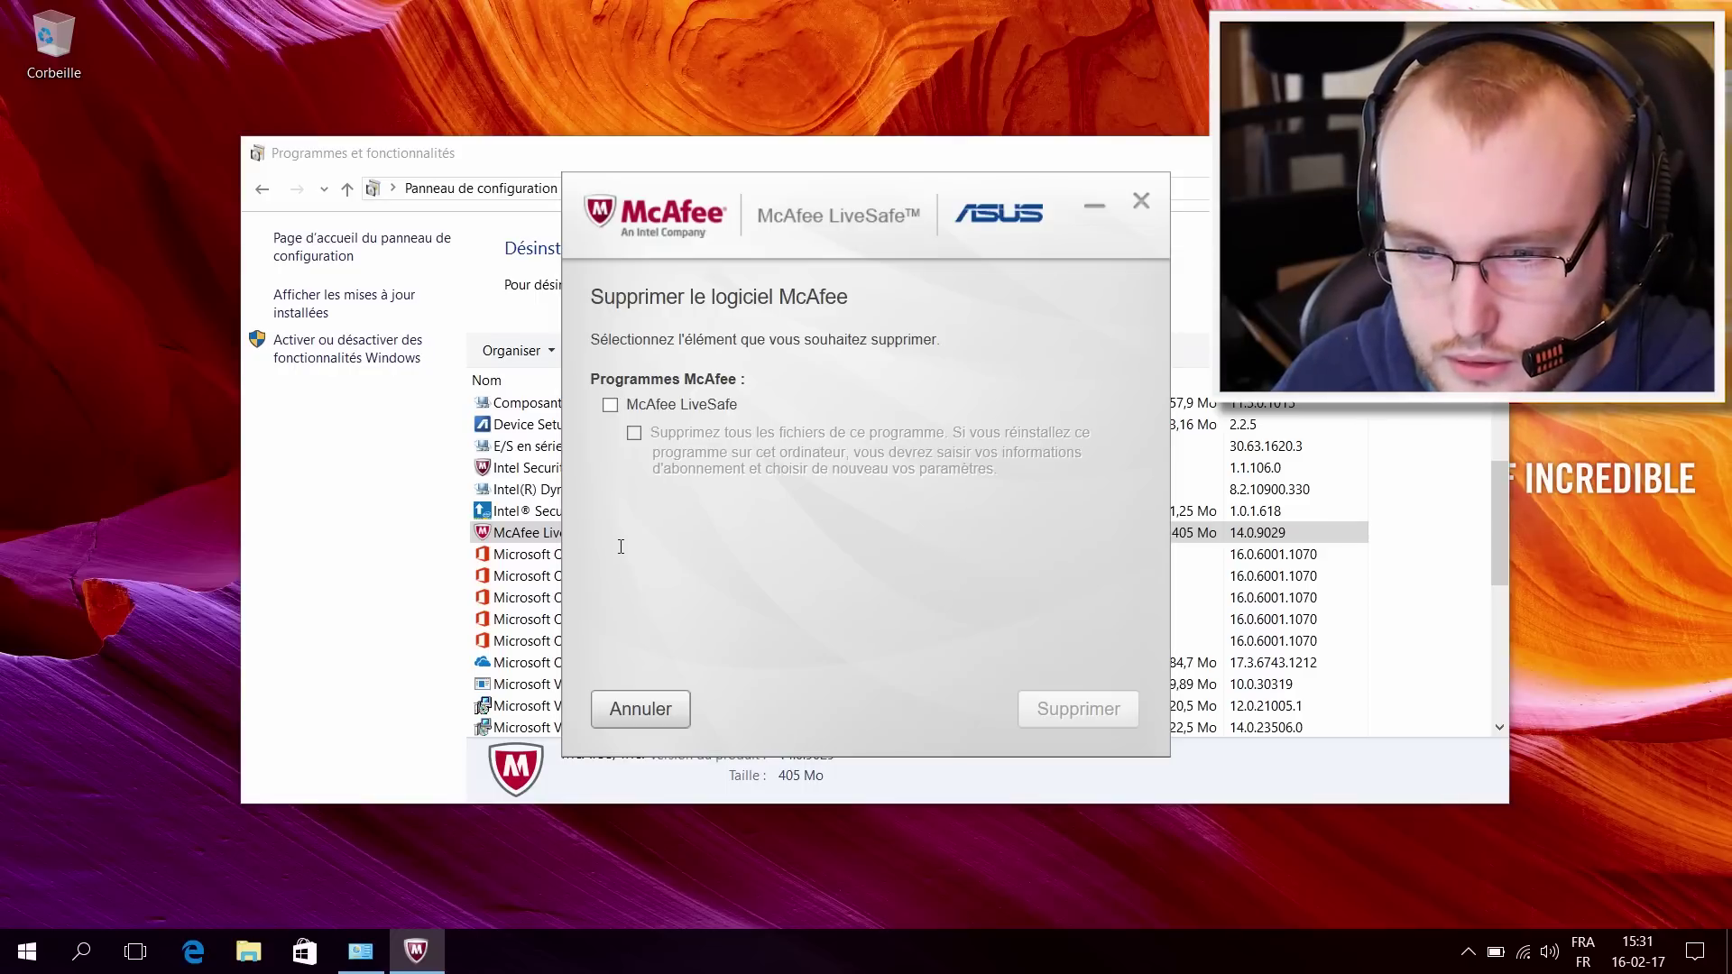
{"action": "left_click", "coordinate": [610, 404]}
{"action": "left_click", "coordinate": [1078, 709]}
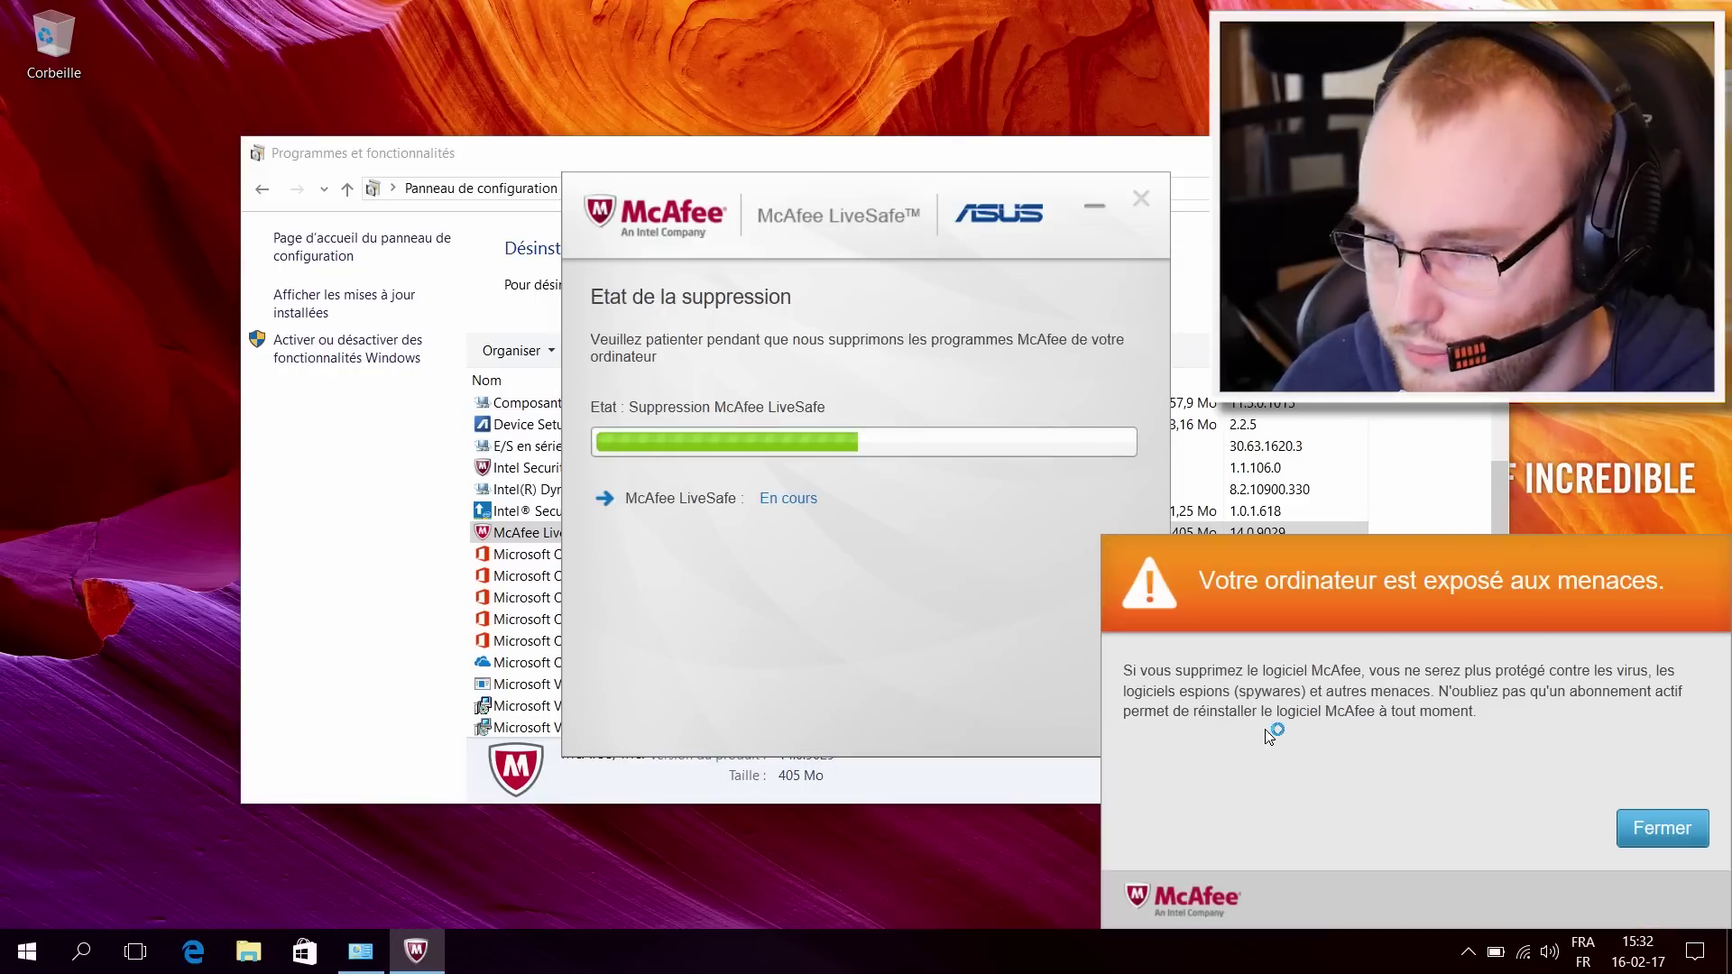
{"action": "left_click", "coordinate": [1686, 840]}
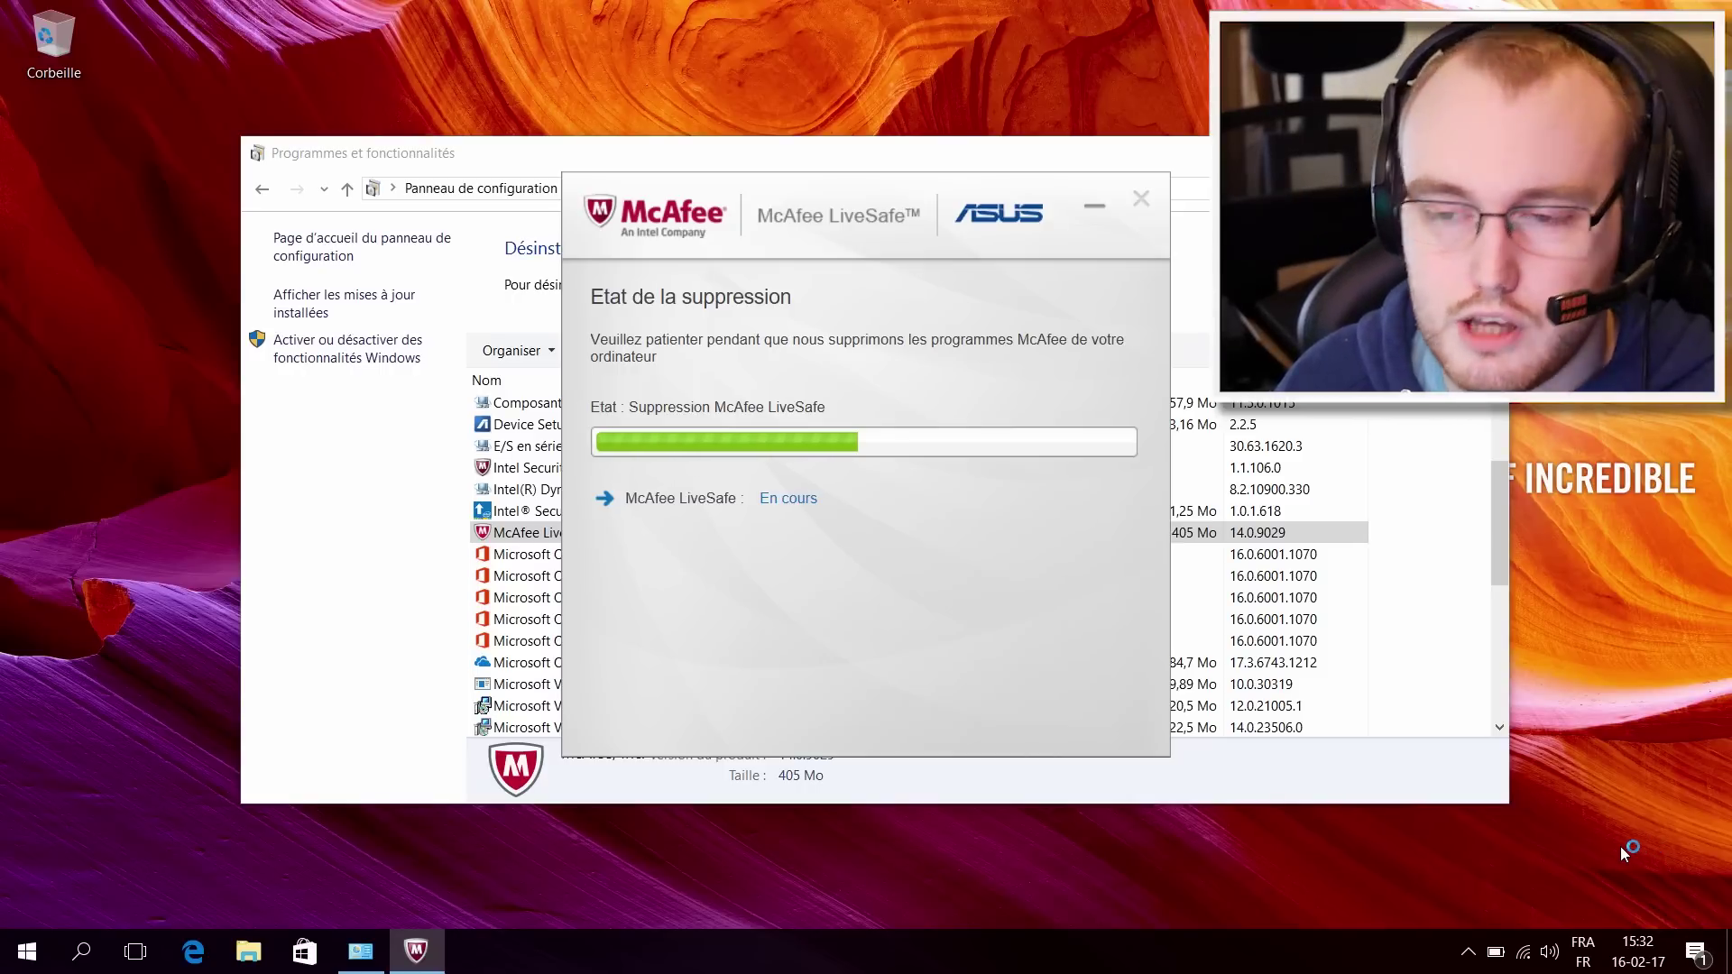
{"action": "right_click", "coordinate": [1616, 844]}
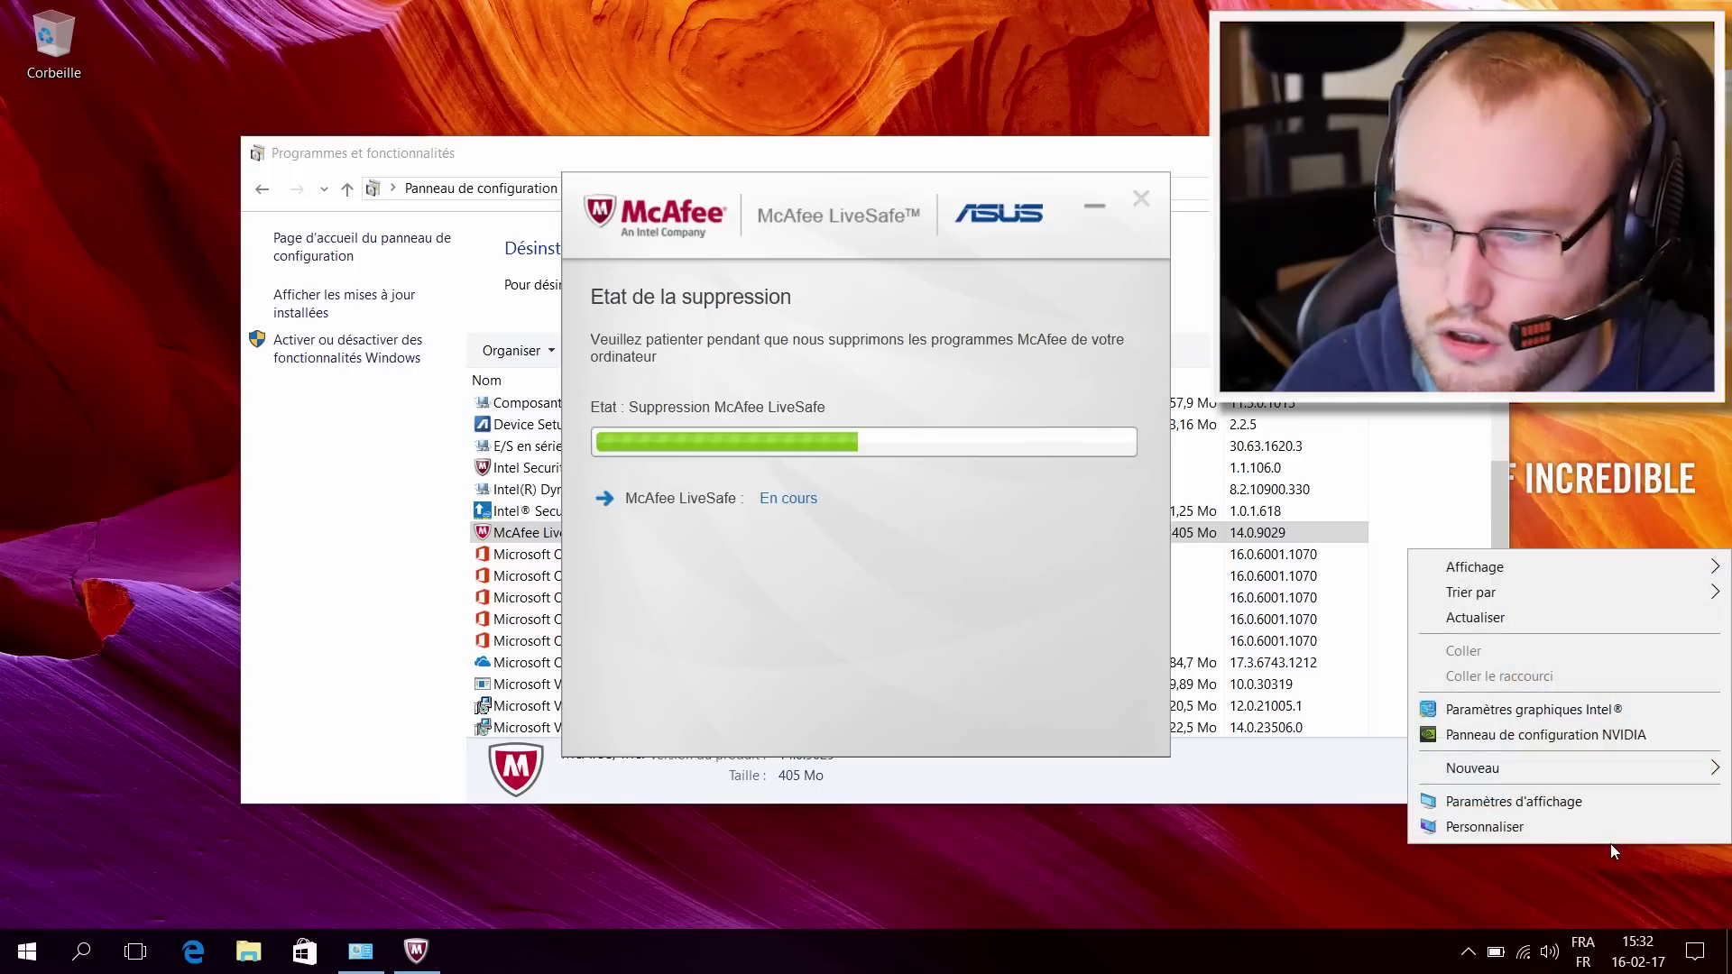
{"action": "left_click", "coordinate": [1368, 869]}
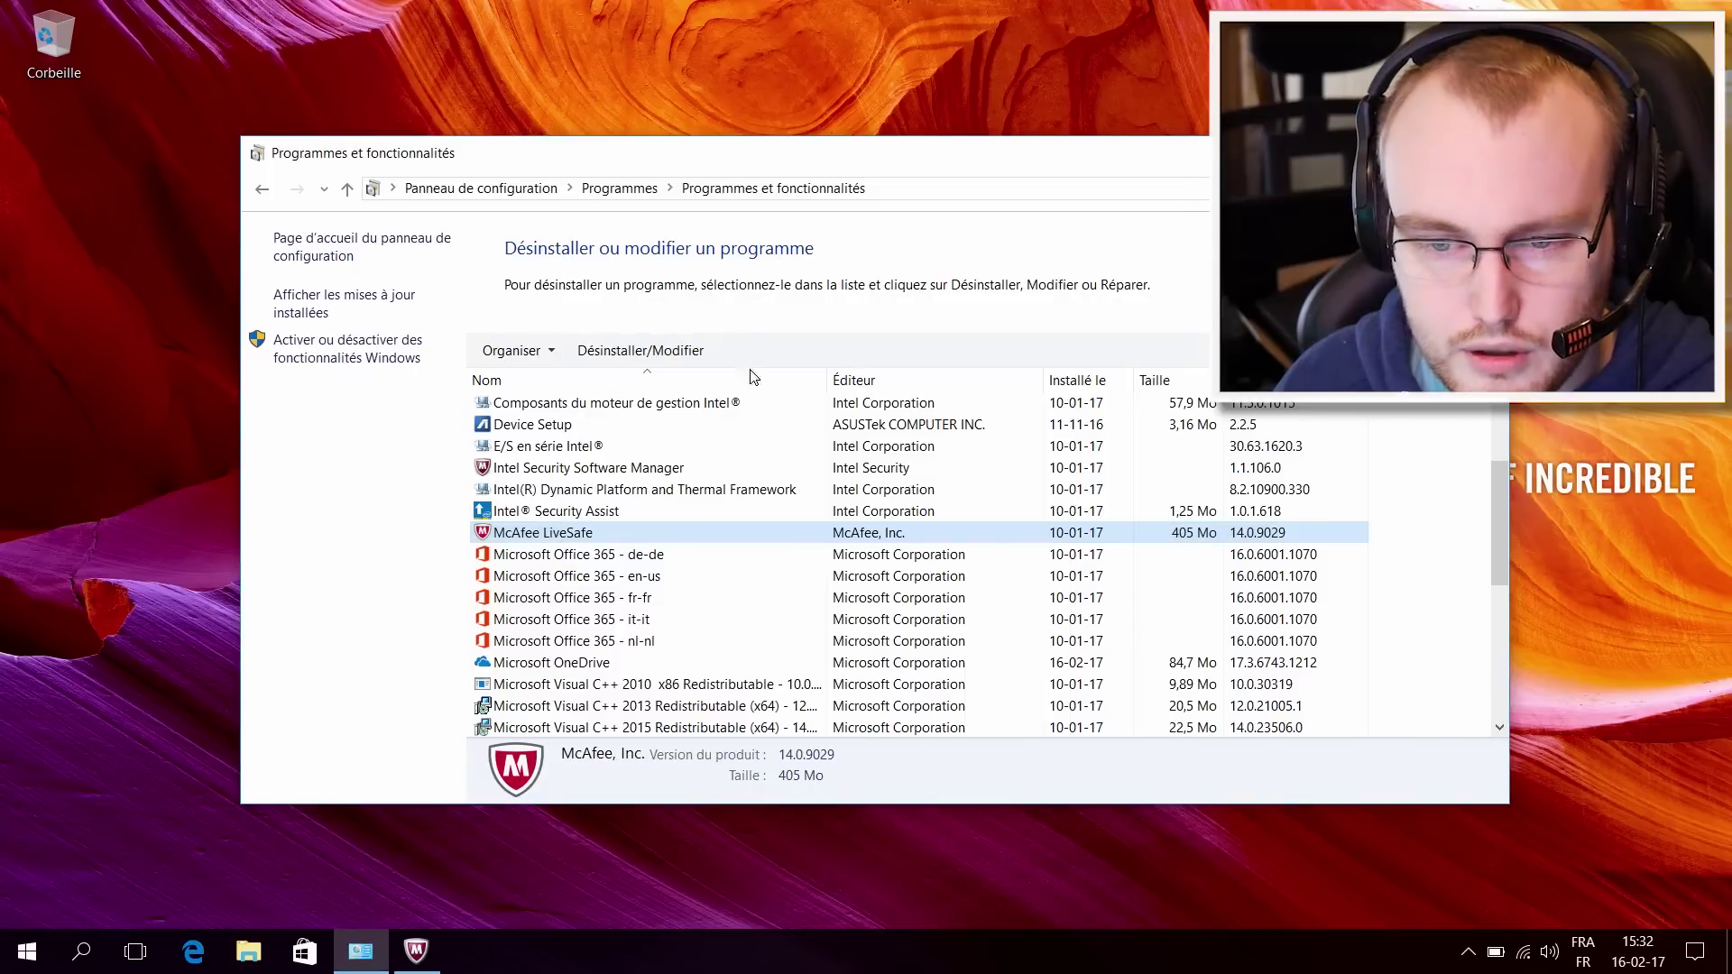
{"action": "scroll", "coordinate": [794, 487], "scroll_direction": "down", "scroll_amount": 5}
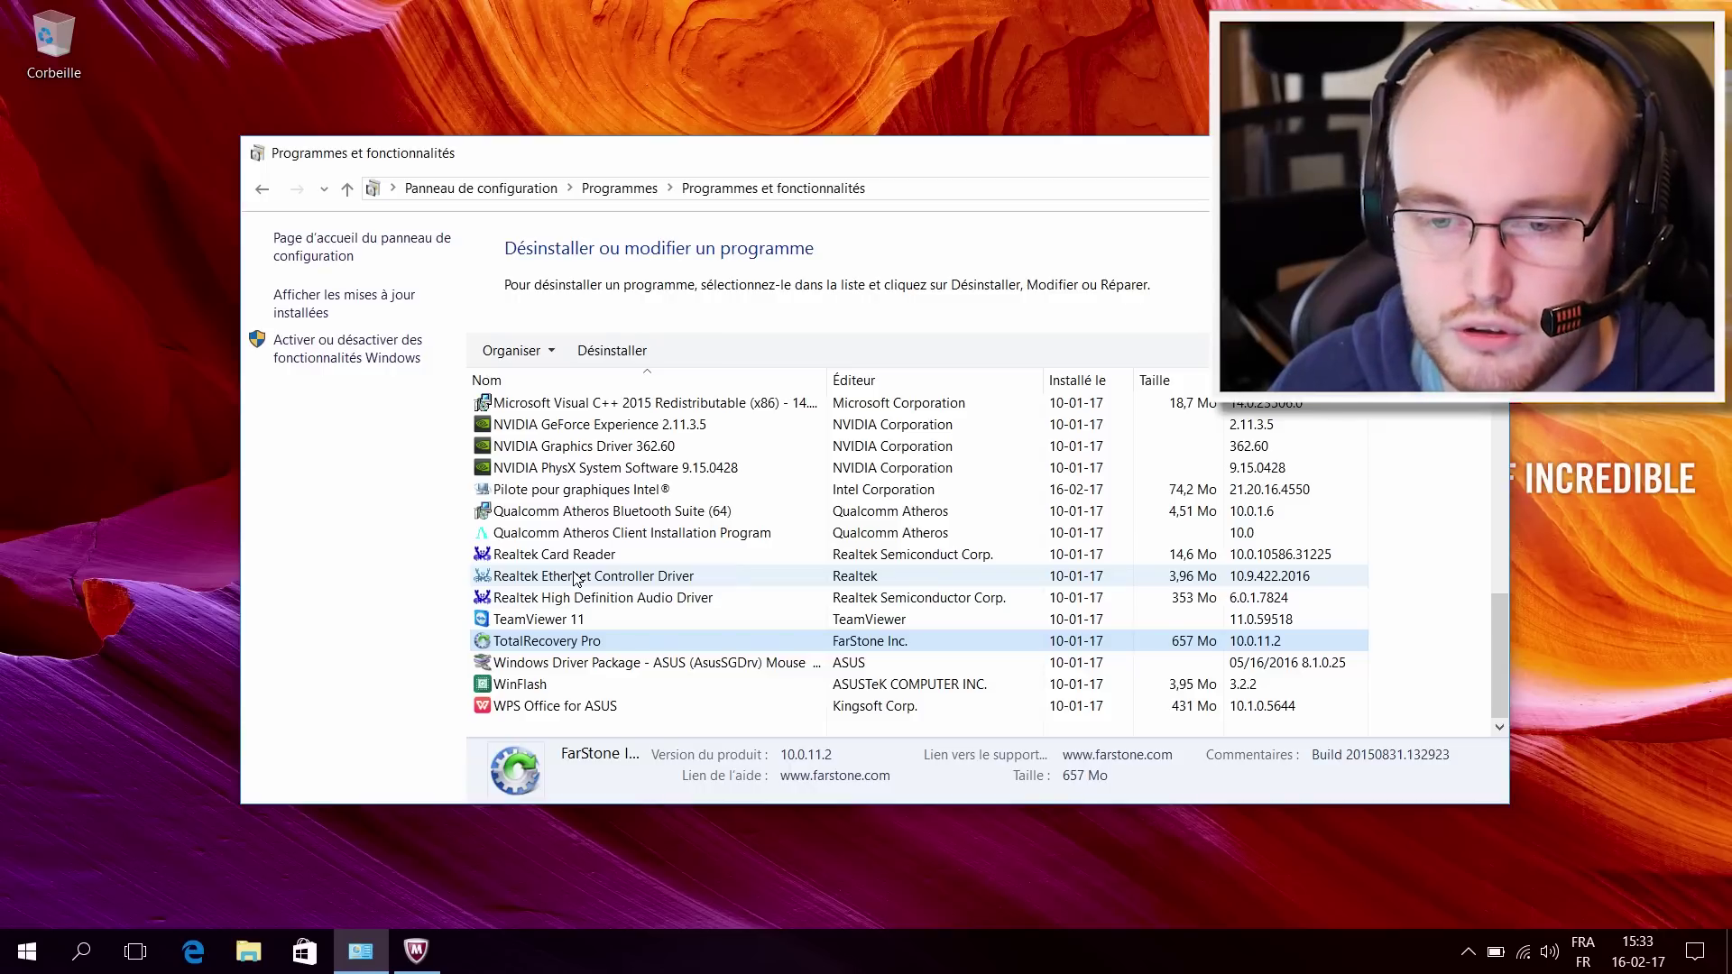
{"action": "scroll", "coordinate": [574, 578], "scroll_direction": "up", "scroll_amount": 8}
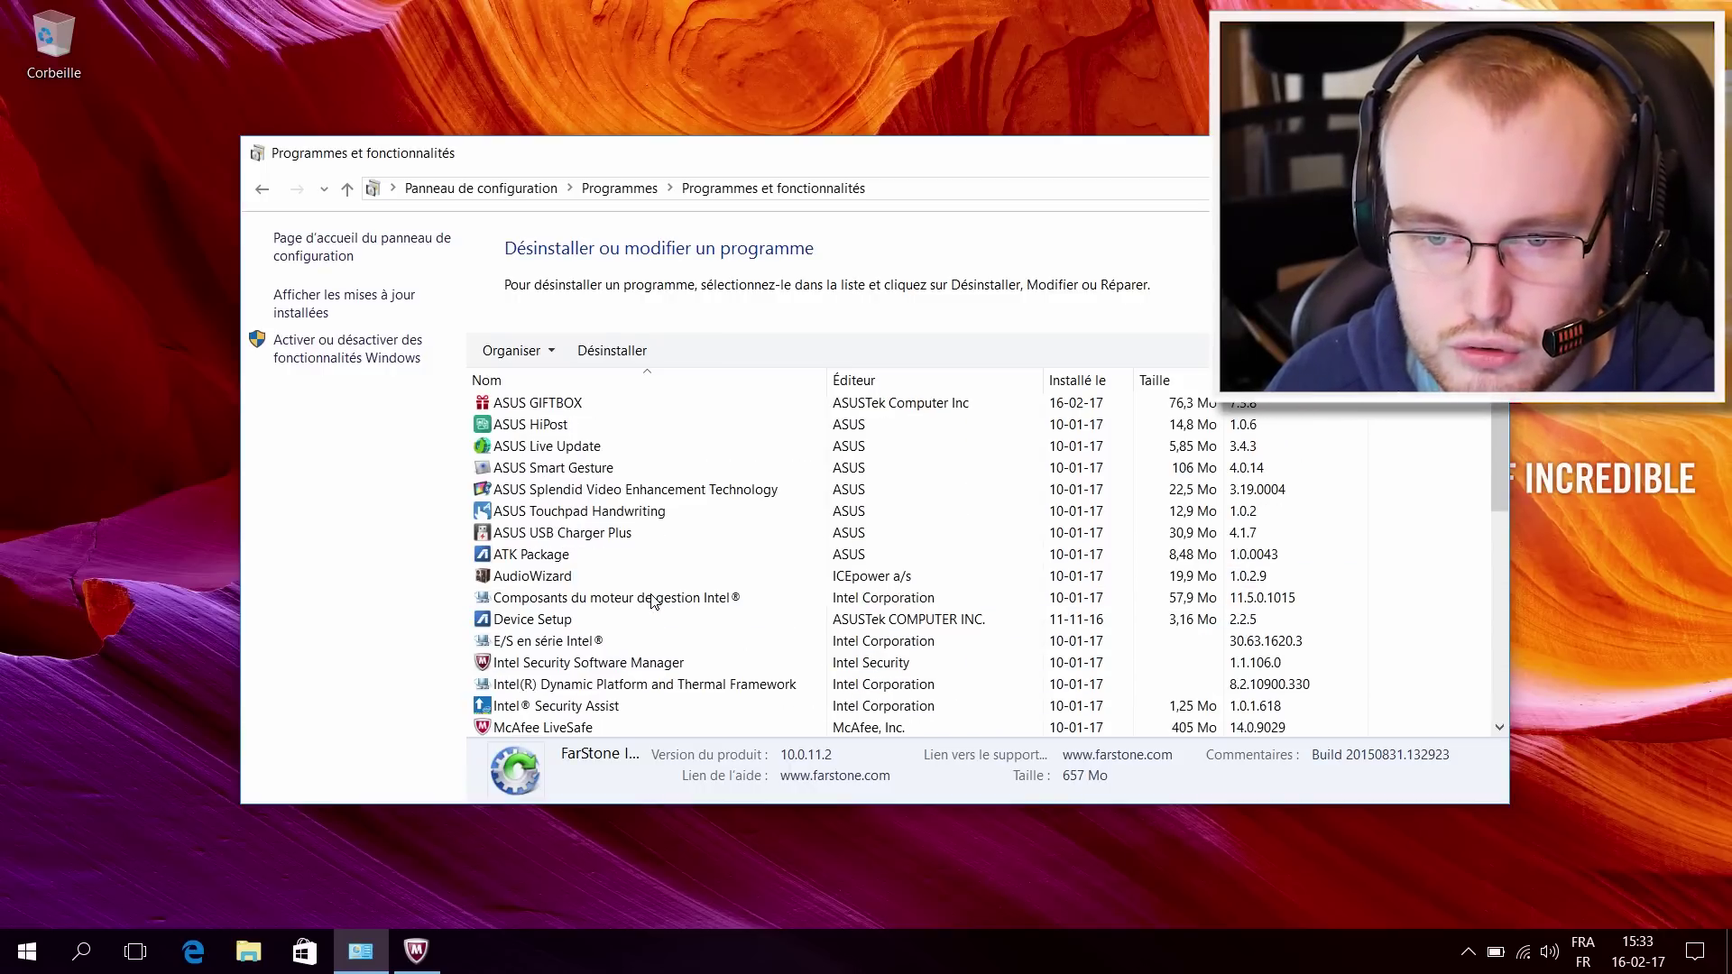
{"action": "scroll", "coordinate": [587, 433], "scroll_direction": "down", "scroll_amount": 6}
{"action": "scroll", "coordinate": [632, 479], "scroll_direction": "up", "scroll_amount": 5}
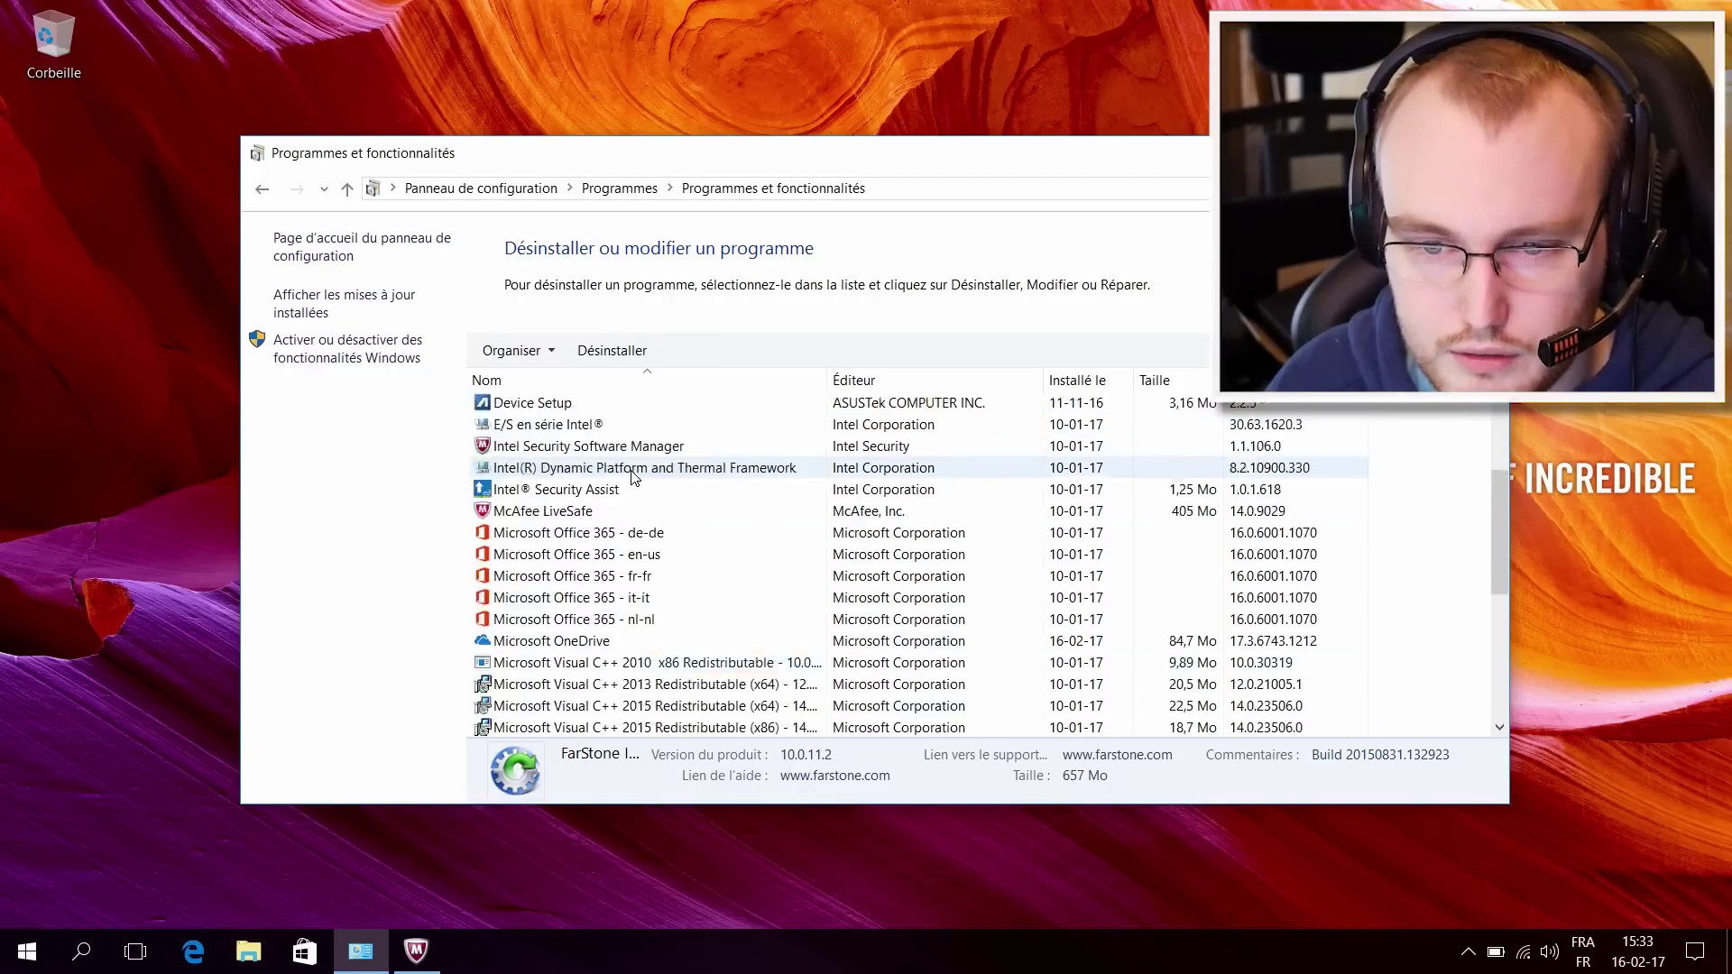
{"action": "scroll", "coordinate": [639, 486], "scroll_direction": "up", "scroll_amount": 3}
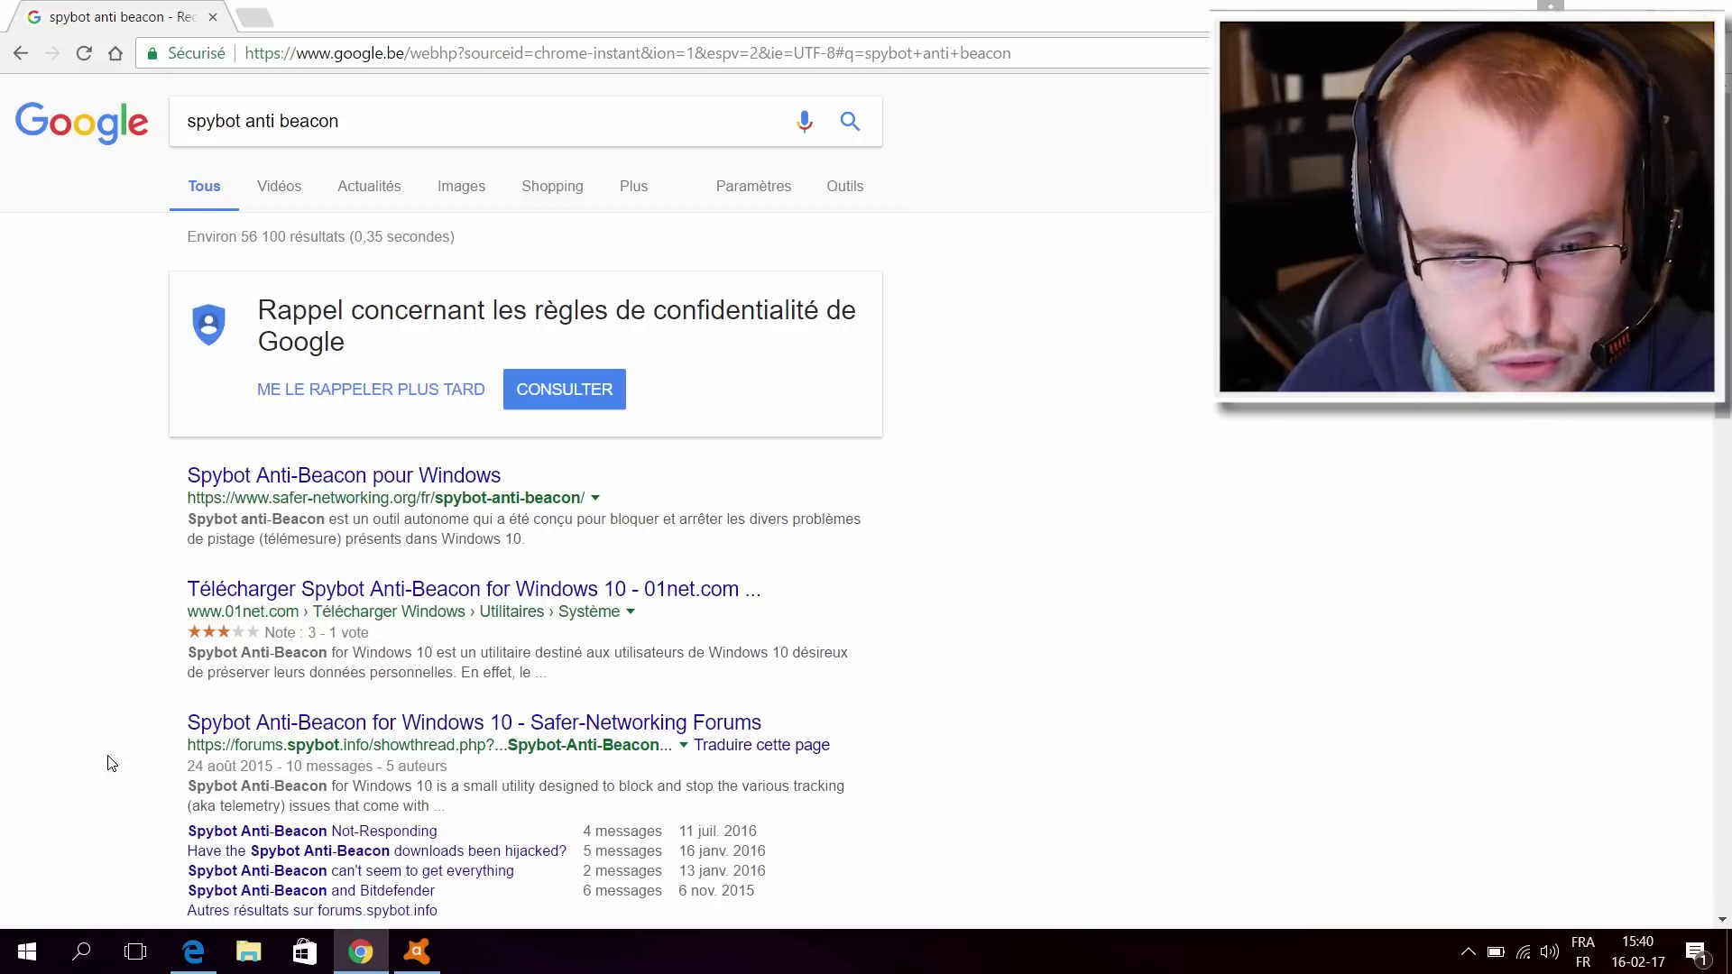
Step: Go to the Spybot Anti-Beacon pour Windows page and choose Télécharger (installeur)
{"action": "left_click", "coordinate": [27, 951]}
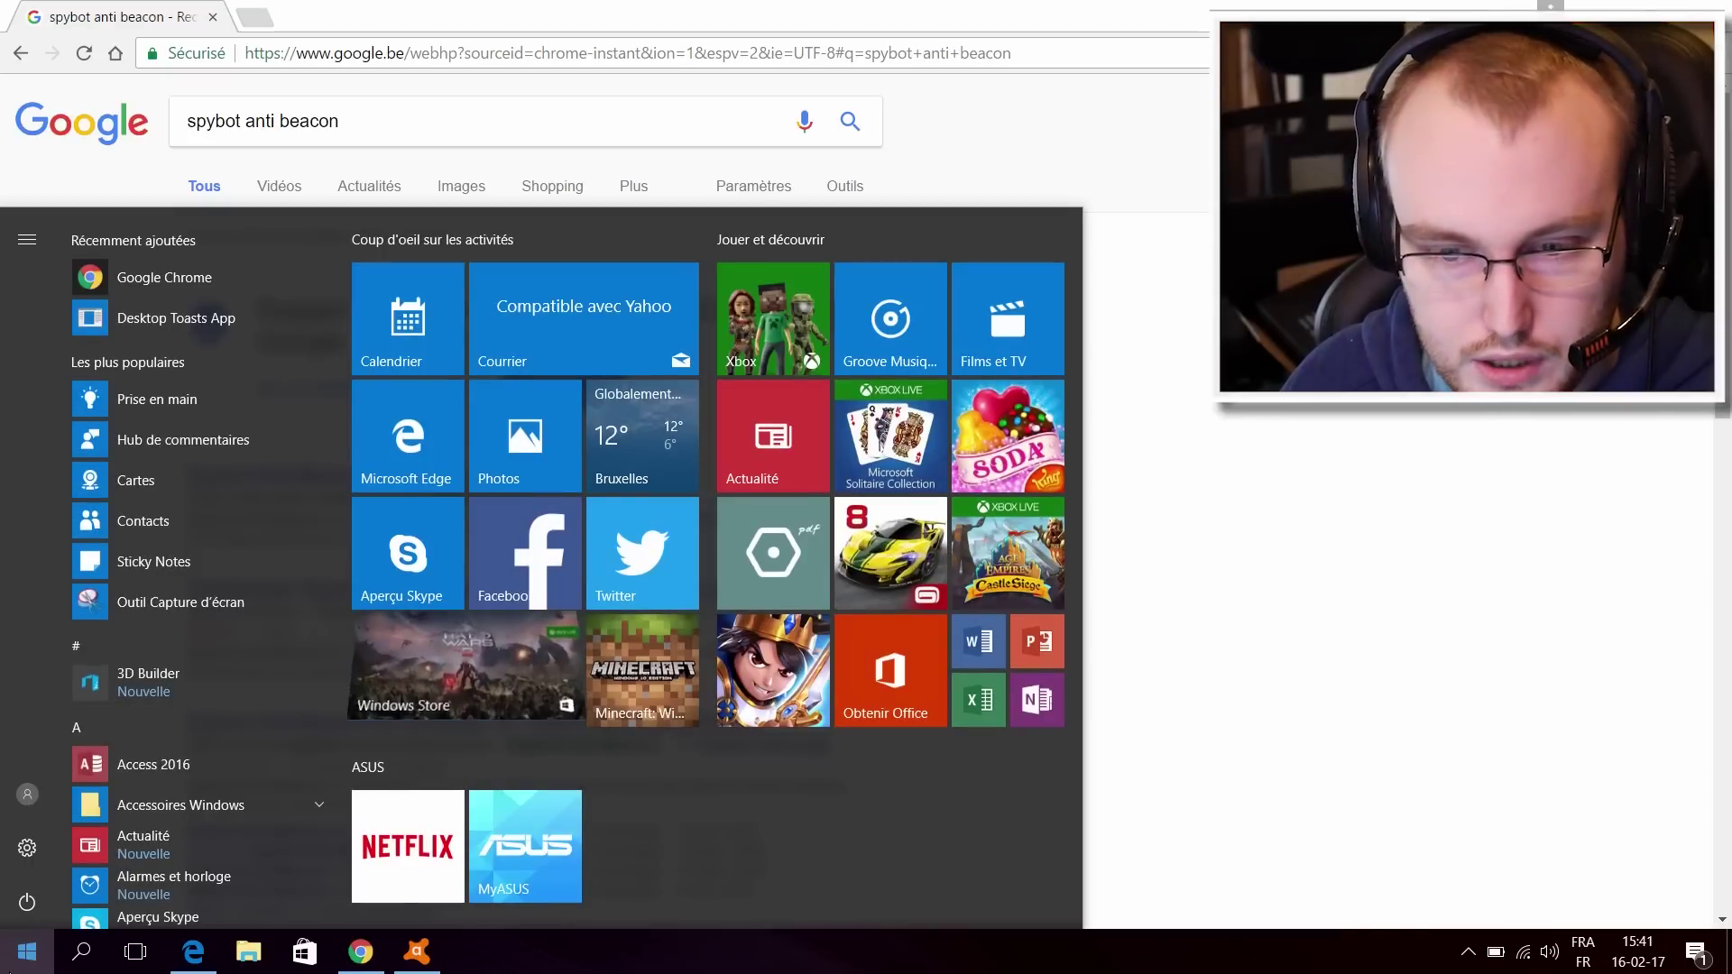
{"action": "left_click", "coordinate": [1415, 435]}
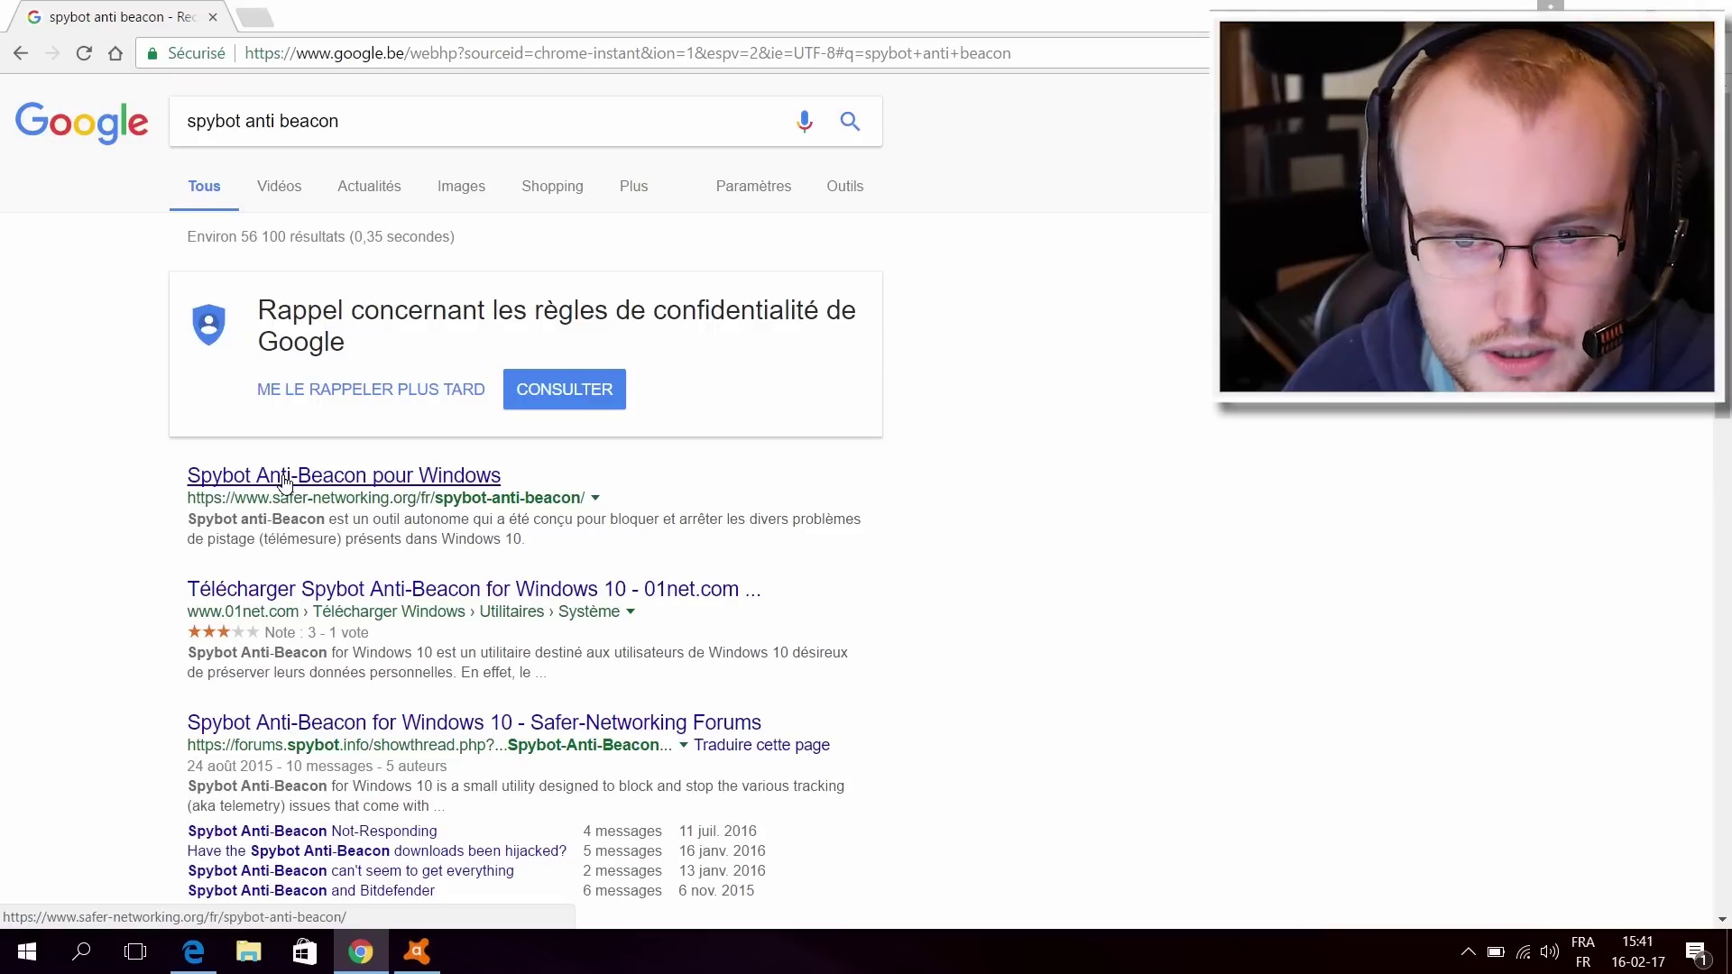
{"action": "left_click", "coordinate": [416, 487]}
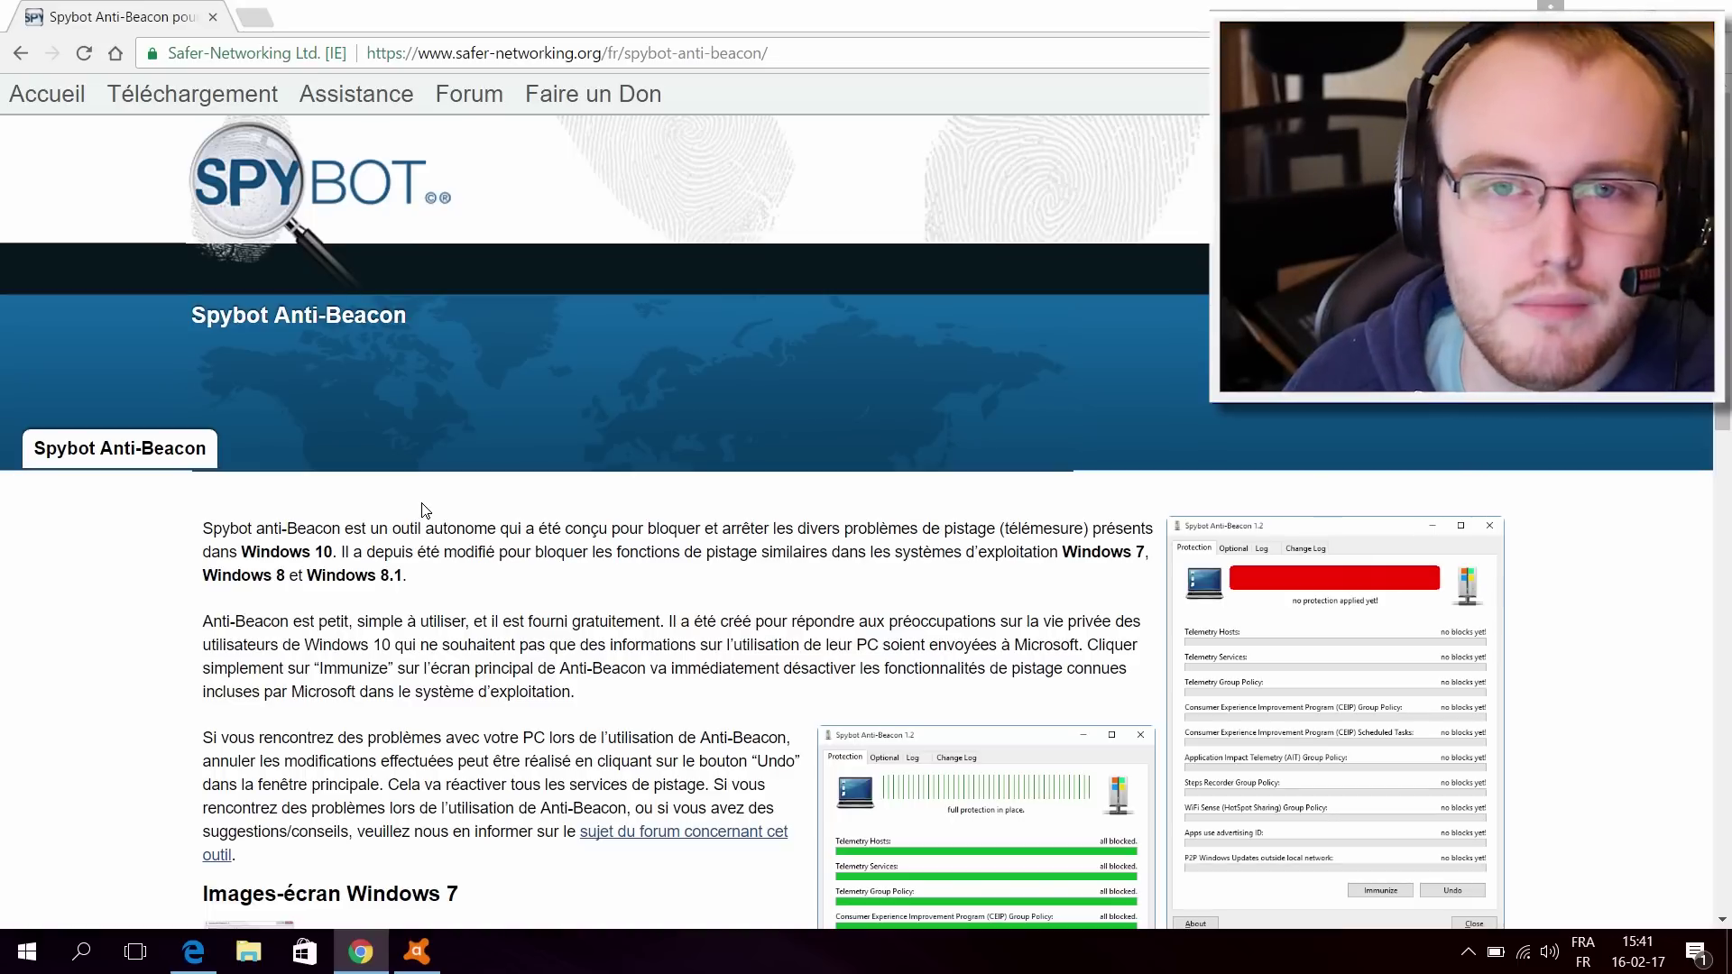
{"action": "scroll", "coordinate": [421, 510], "scroll_direction": "down", "scroll_amount": 9}
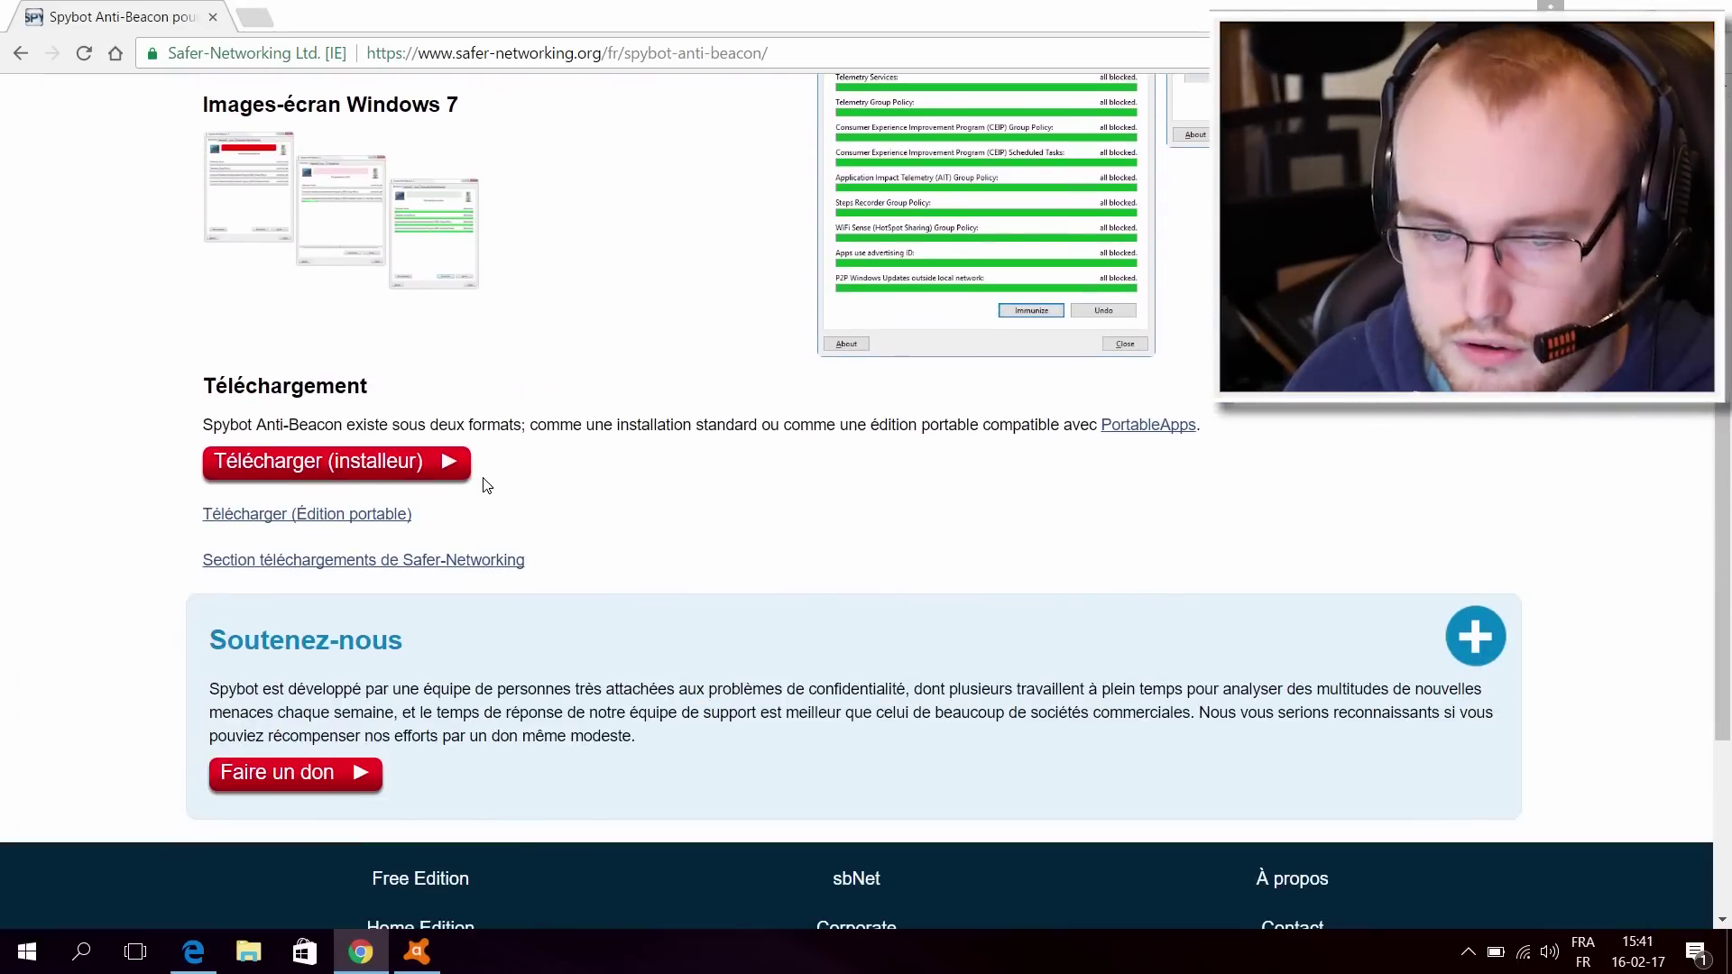
{"action": "left_click", "coordinate": [377, 470]}
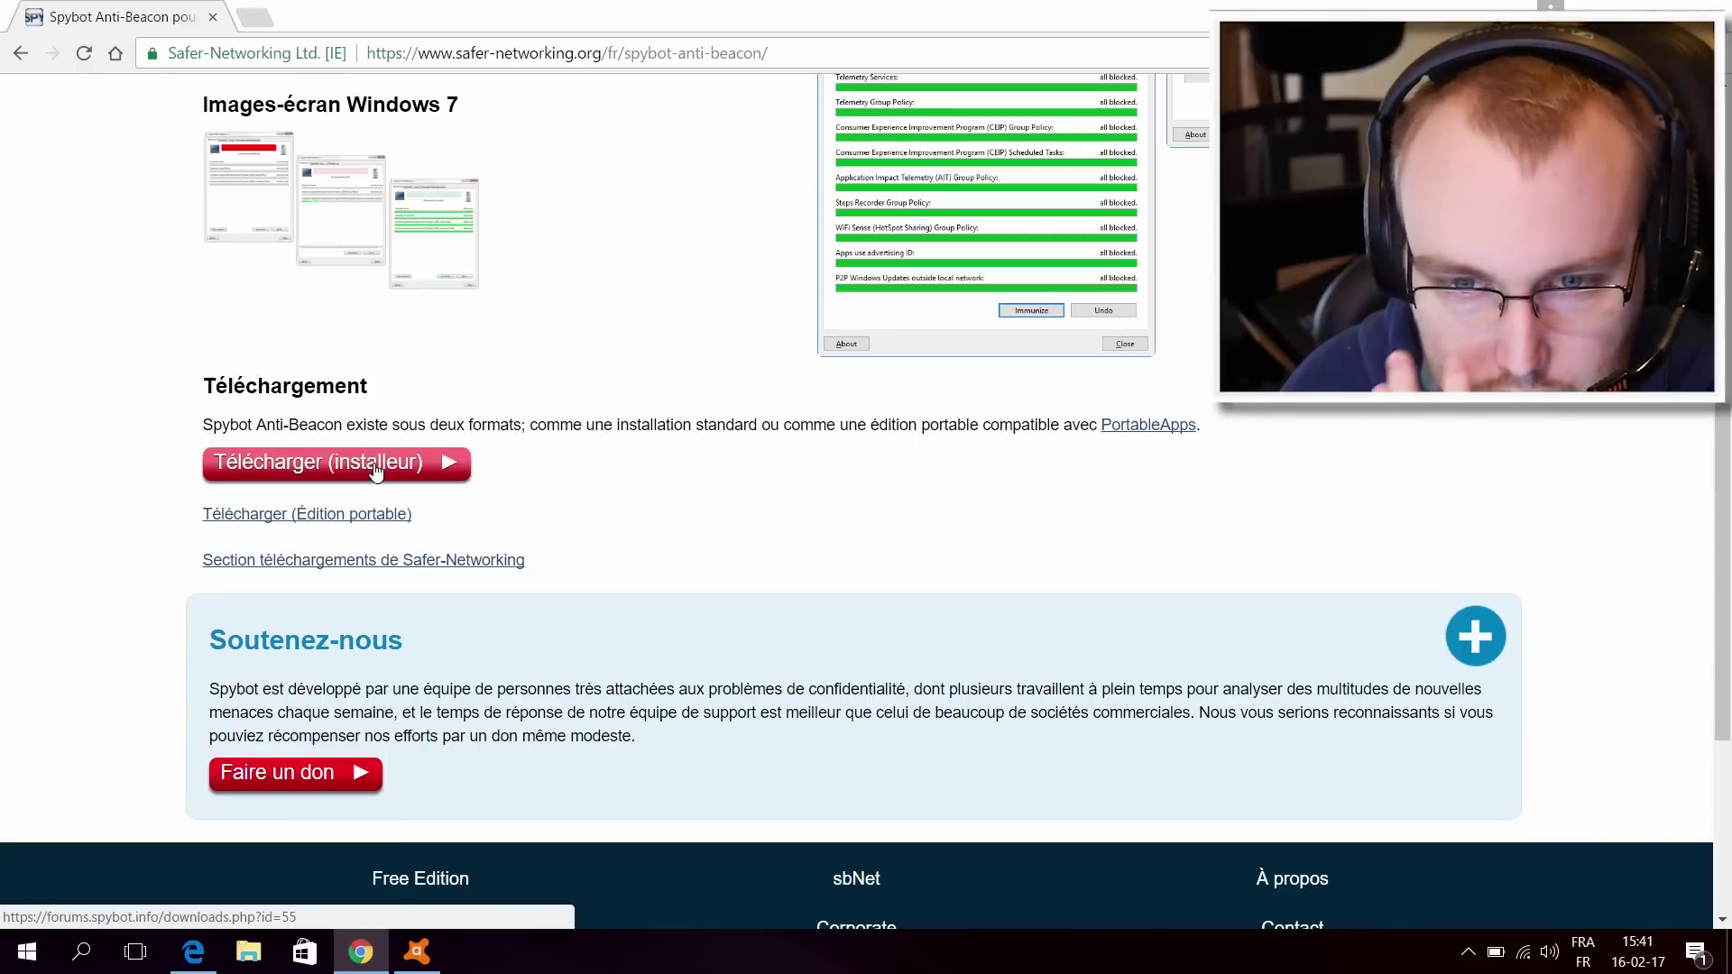
Step: Download SpybotAntiBeacon-1.6-setup.exe from the Version History list
{"action": "left_click", "coordinate": [310, 522]}
{"action": "right_click", "coordinate": [574, 418]}
{"action": "left_click", "coordinate": [577, 372]}
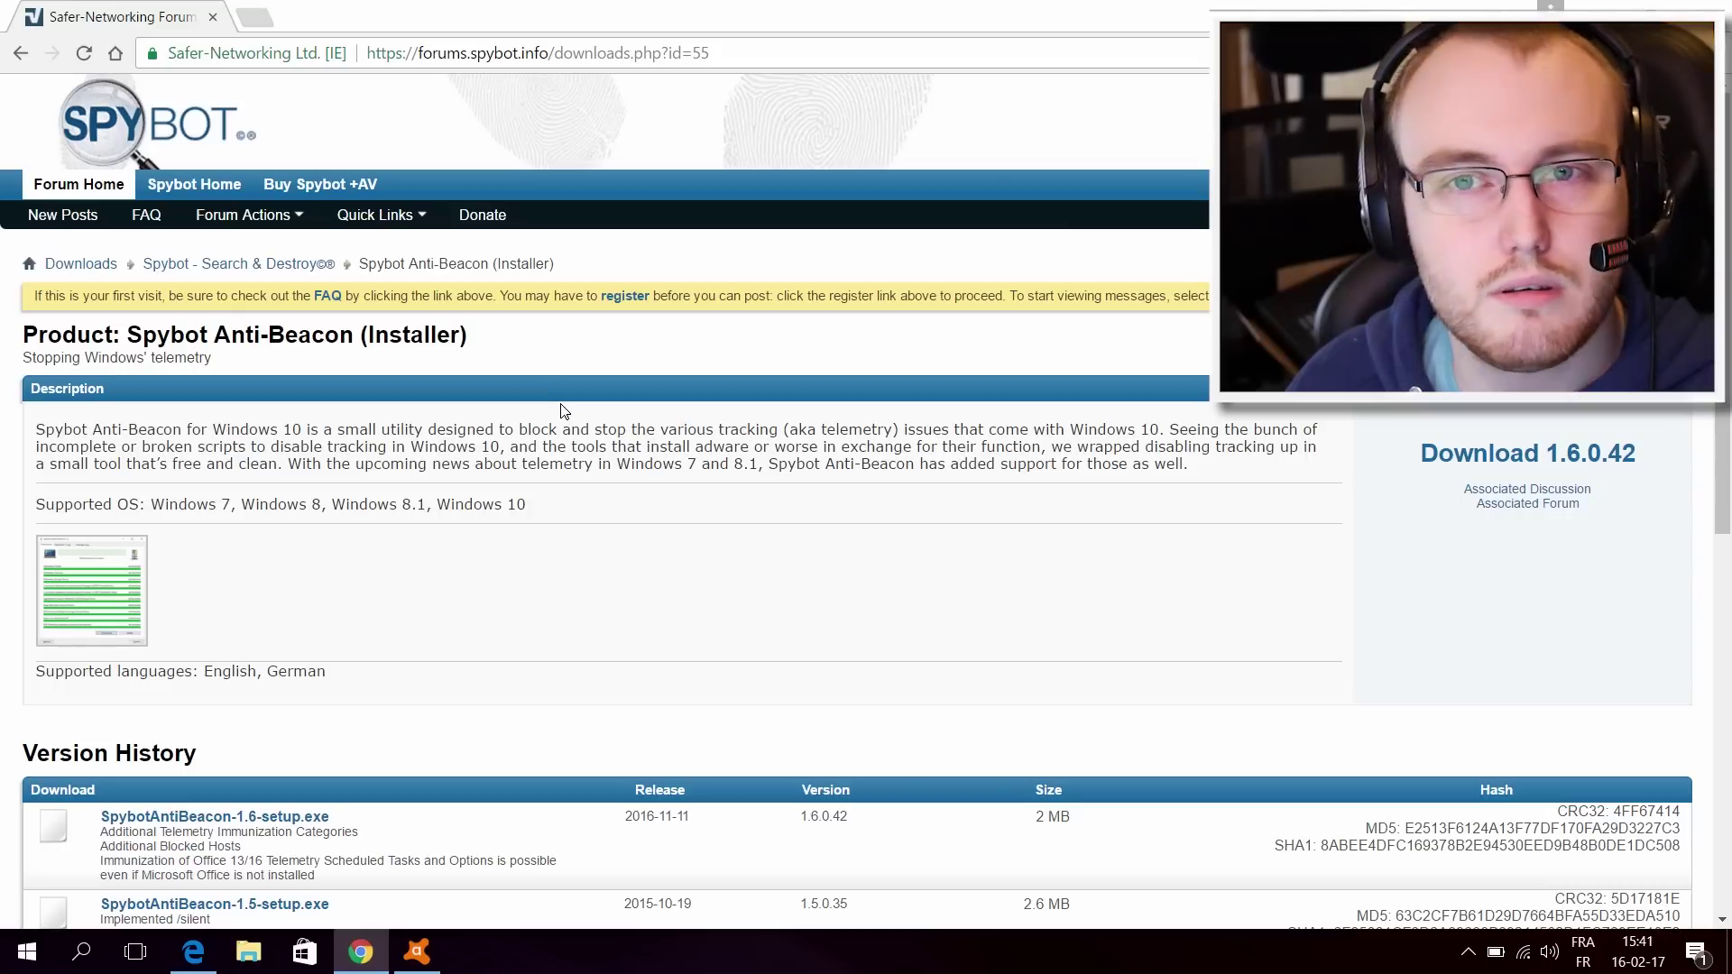
{"action": "scroll", "coordinate": [564, 410], "scroll_direction": "down", "scroll_amount": 3}
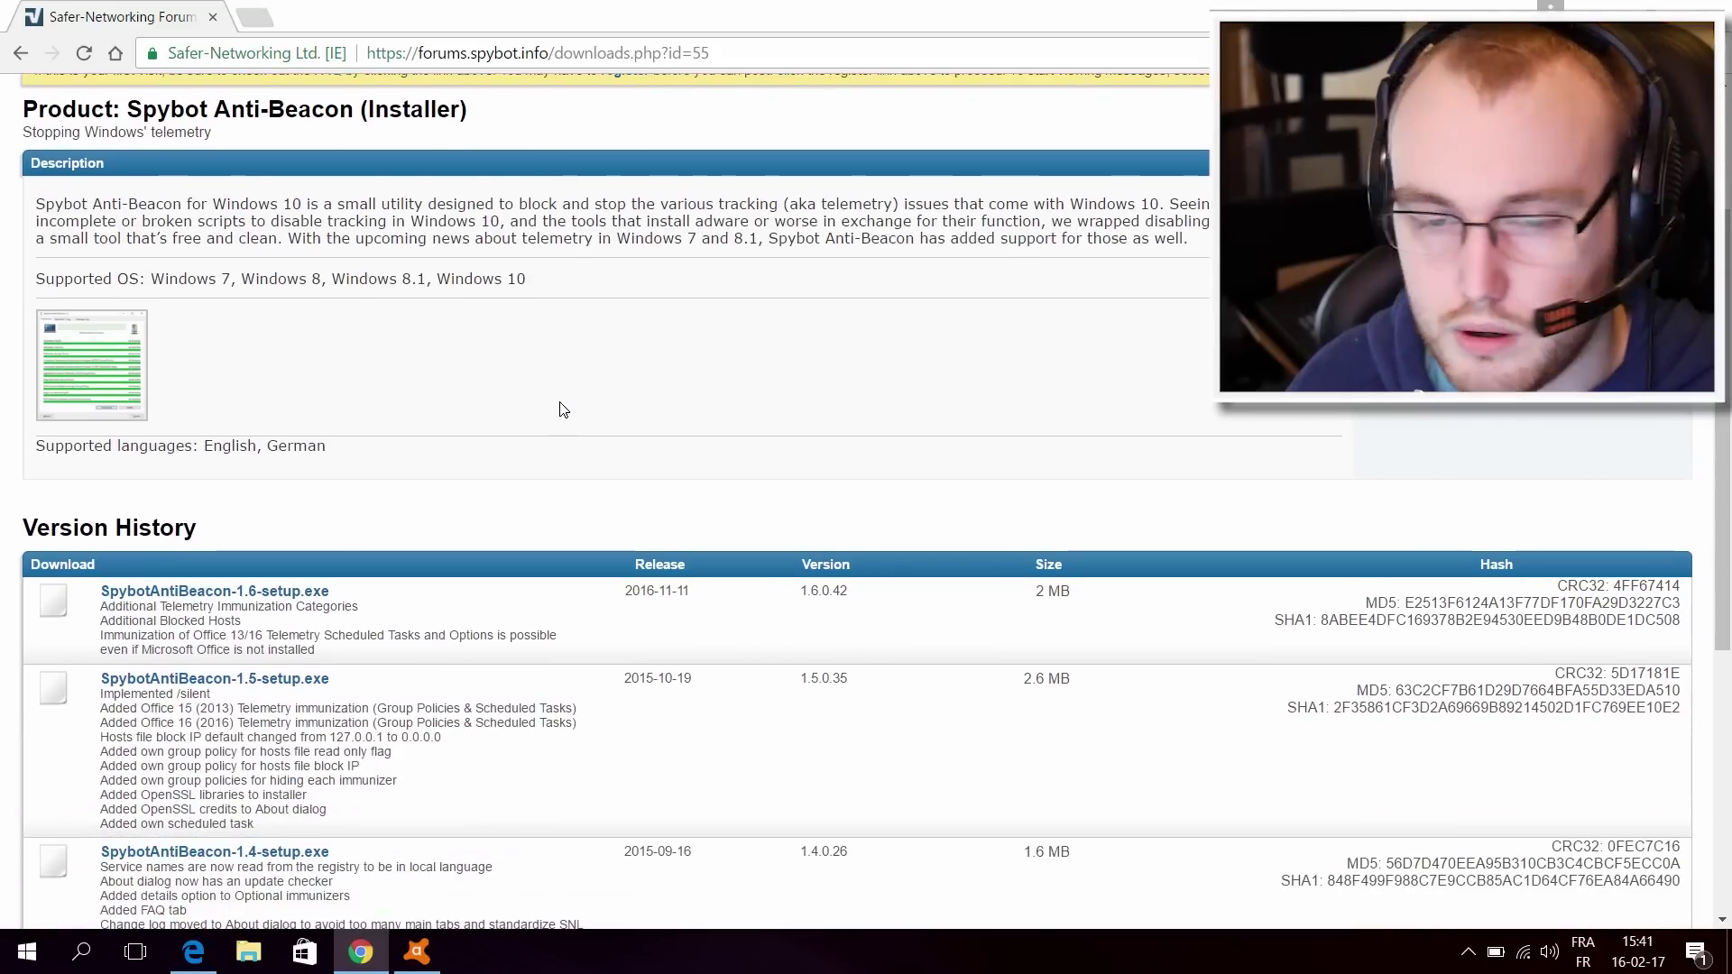
{"action": "scroll", "coordinate": [1024, 218], "scroll_direction": "down", "scroll_amount": 3}
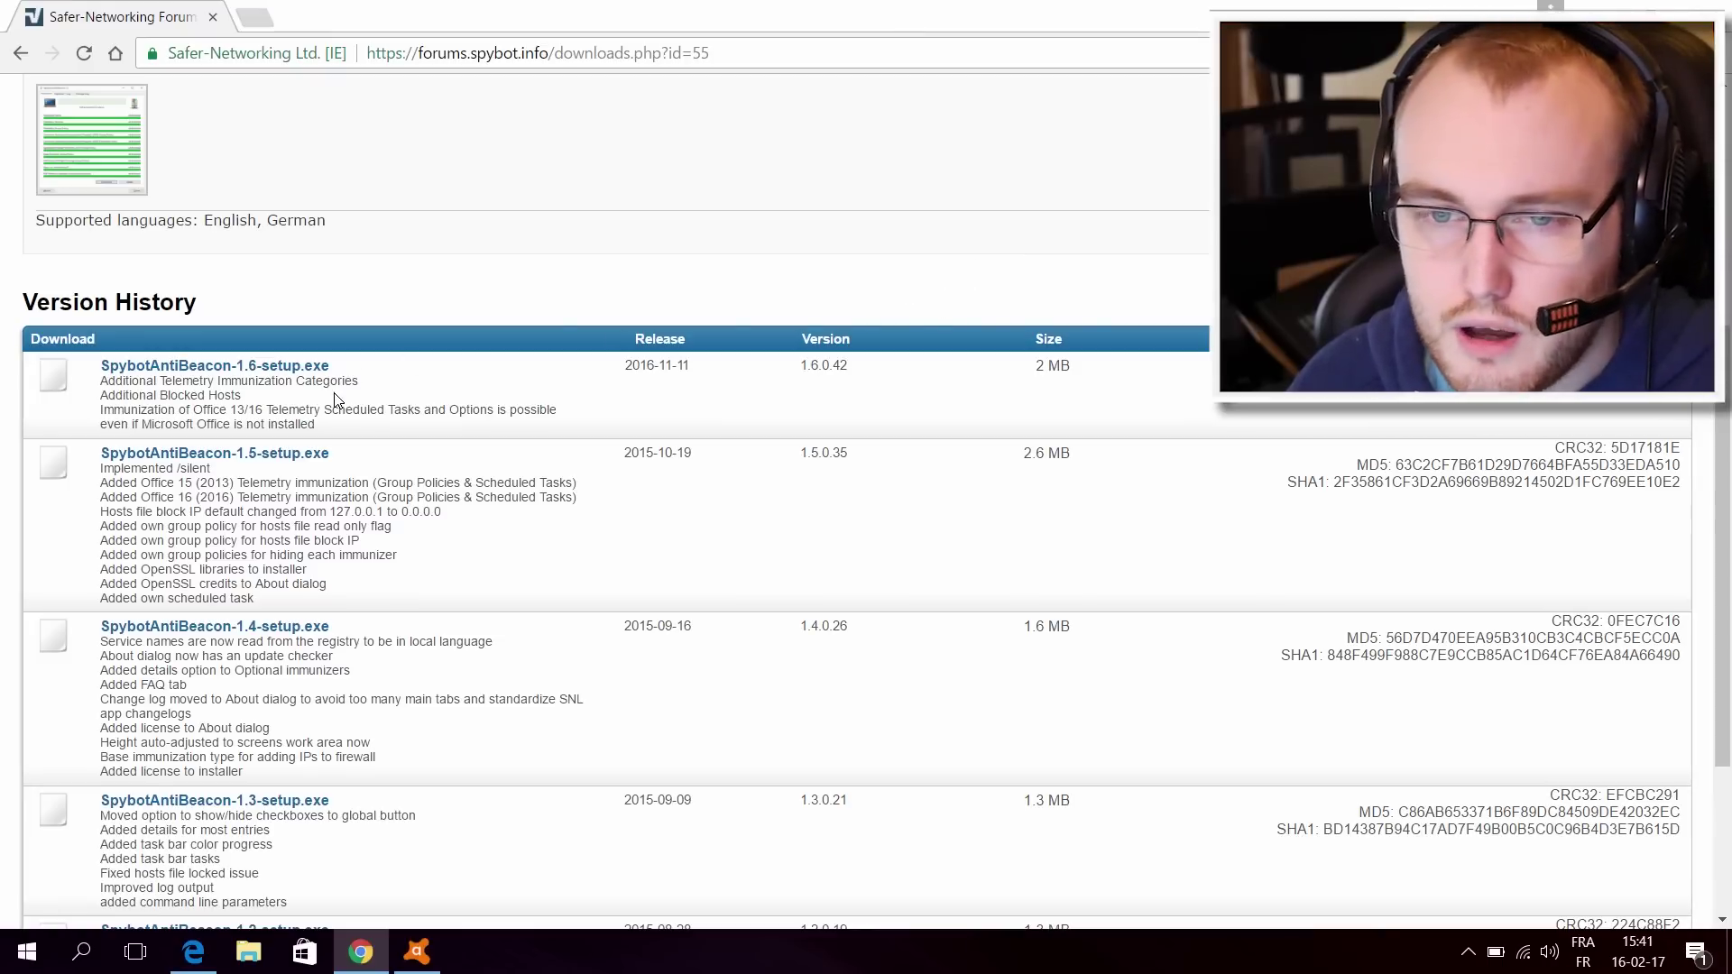
{"action": "left_click", "coordinate": [237, 366]}
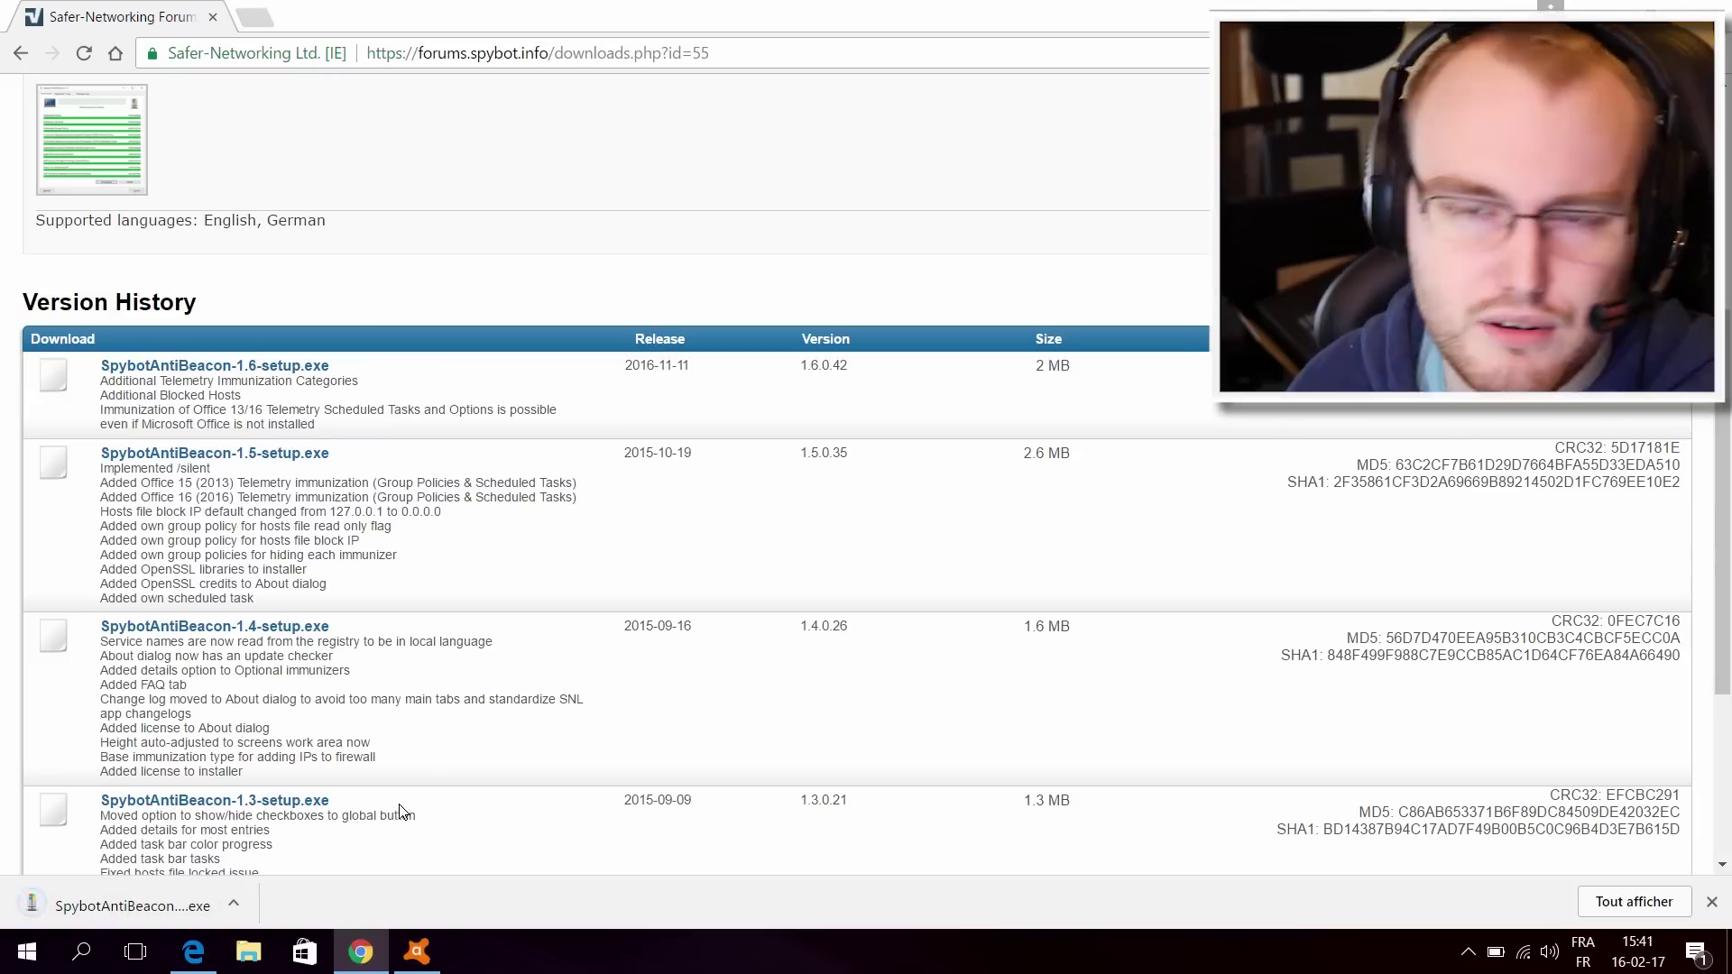
Step: Run the Anti-Beacon installer, allow it to make changes, and keep English as the setup language
{"action": "left_click", "coordinate": [182, 903]}
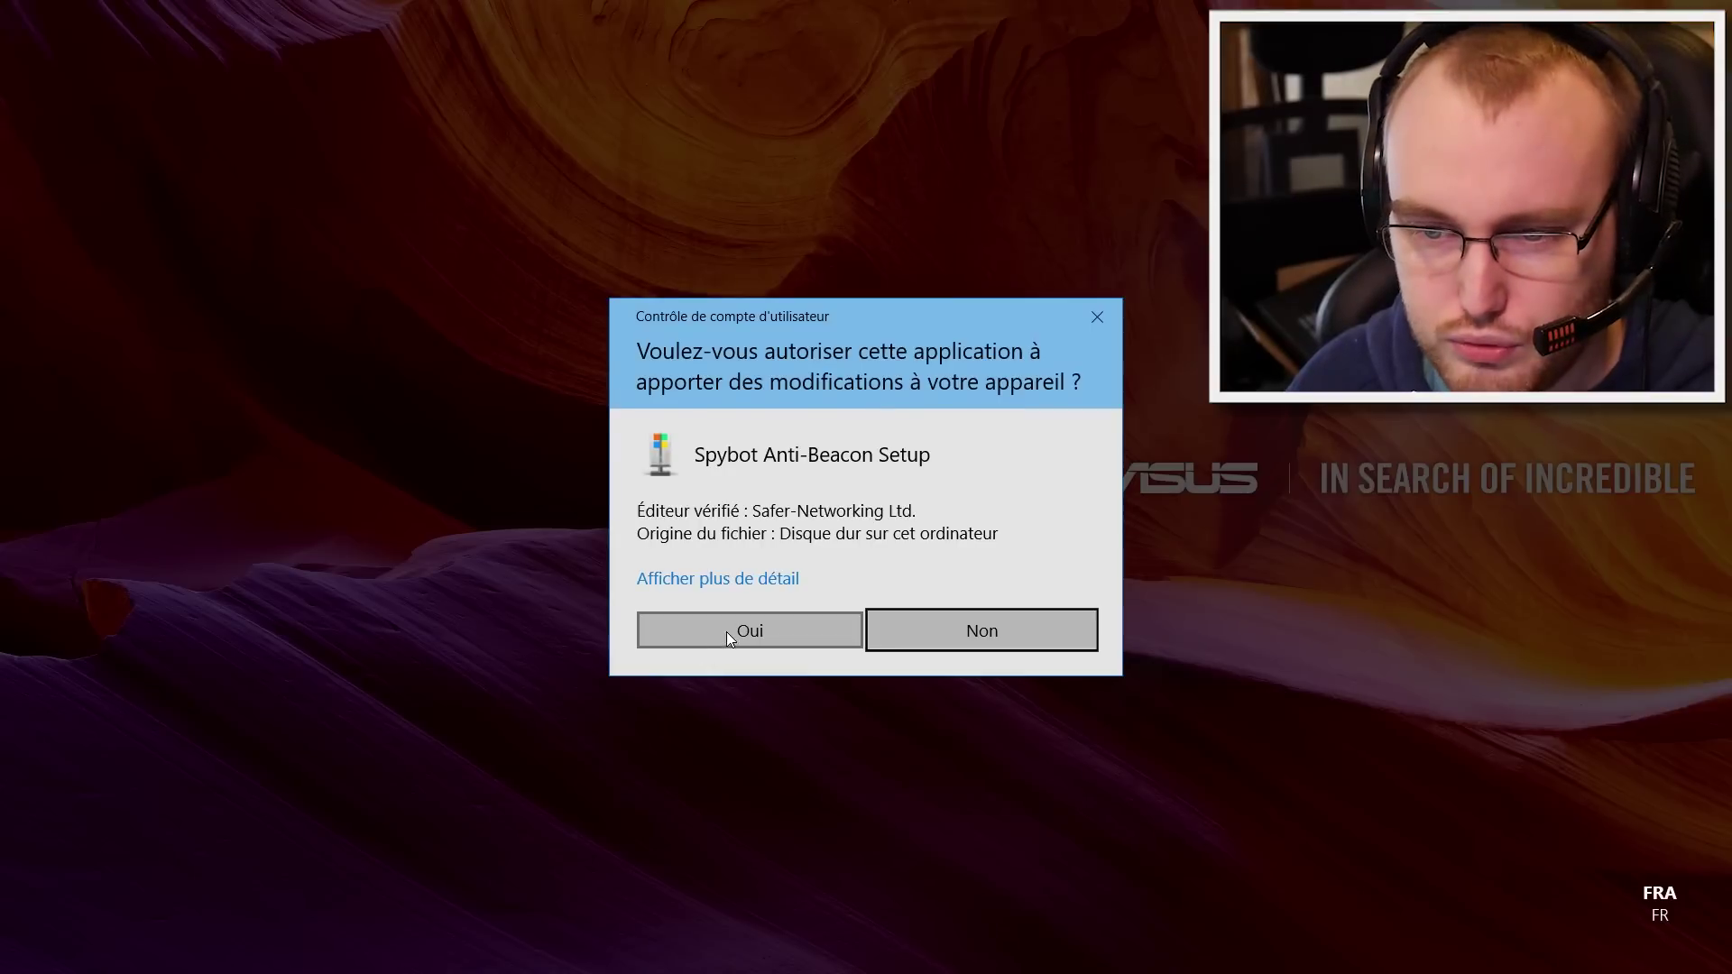
{"action": "left_click", "coordinate": [728, 632]}
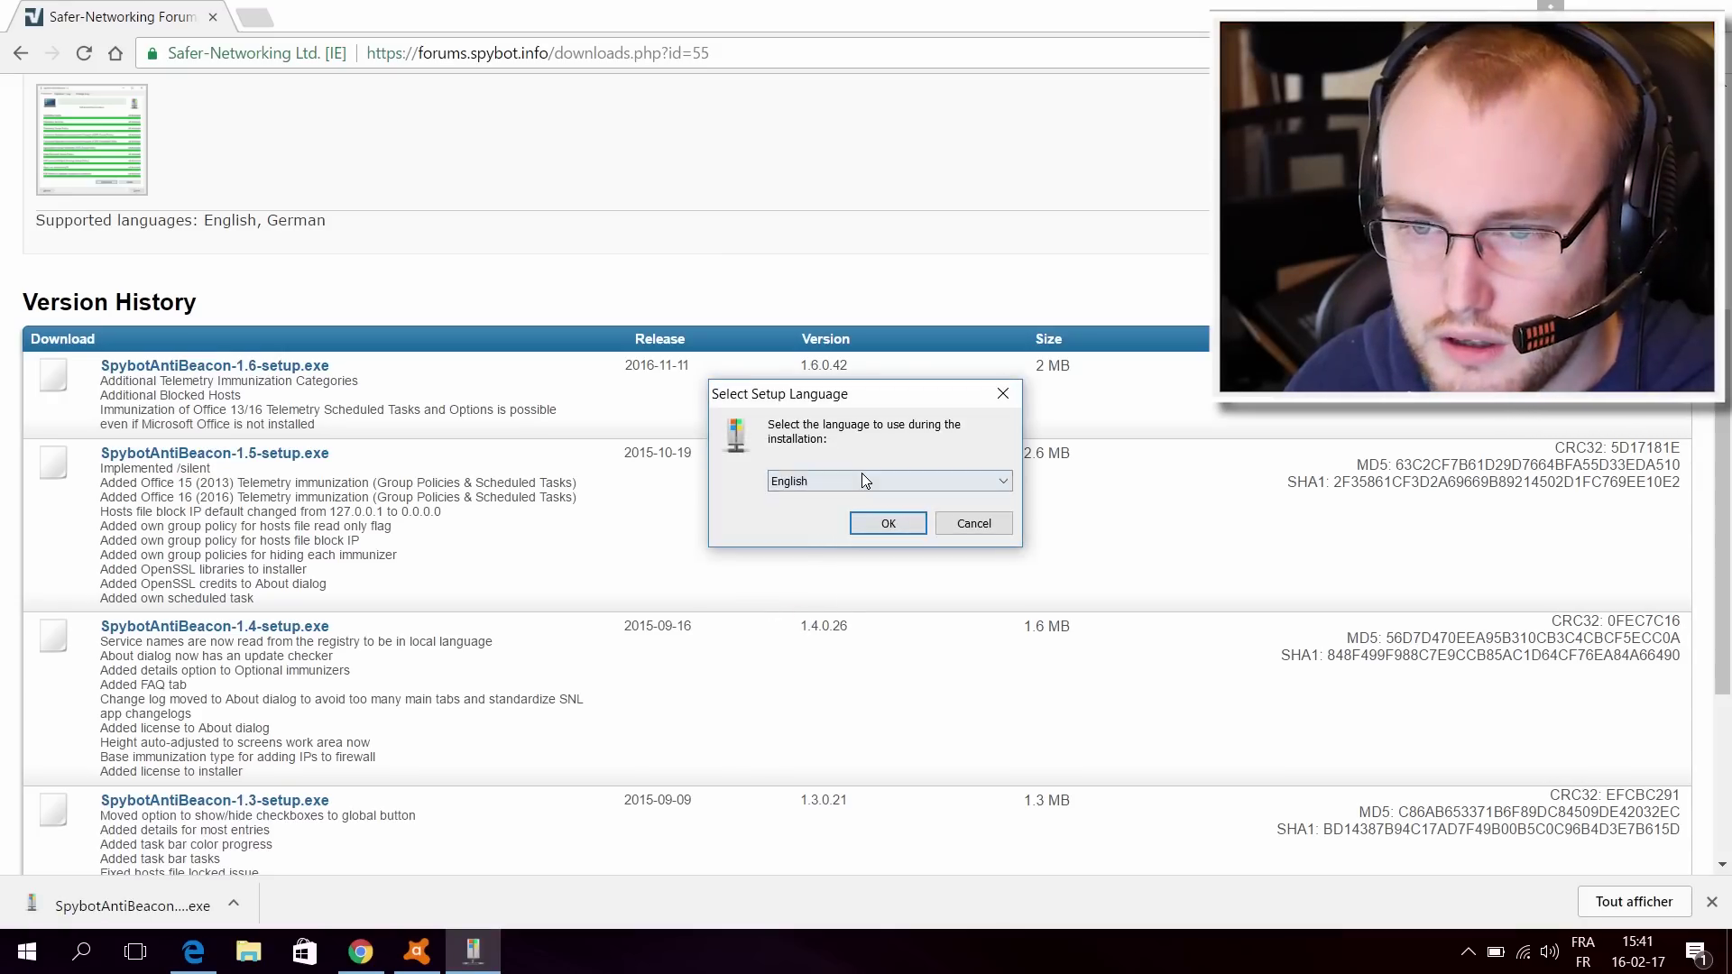
{"action": "left_click", "coordinate": [863, 480]}
{"action": "left_click", "coordinate": [860, 478]}
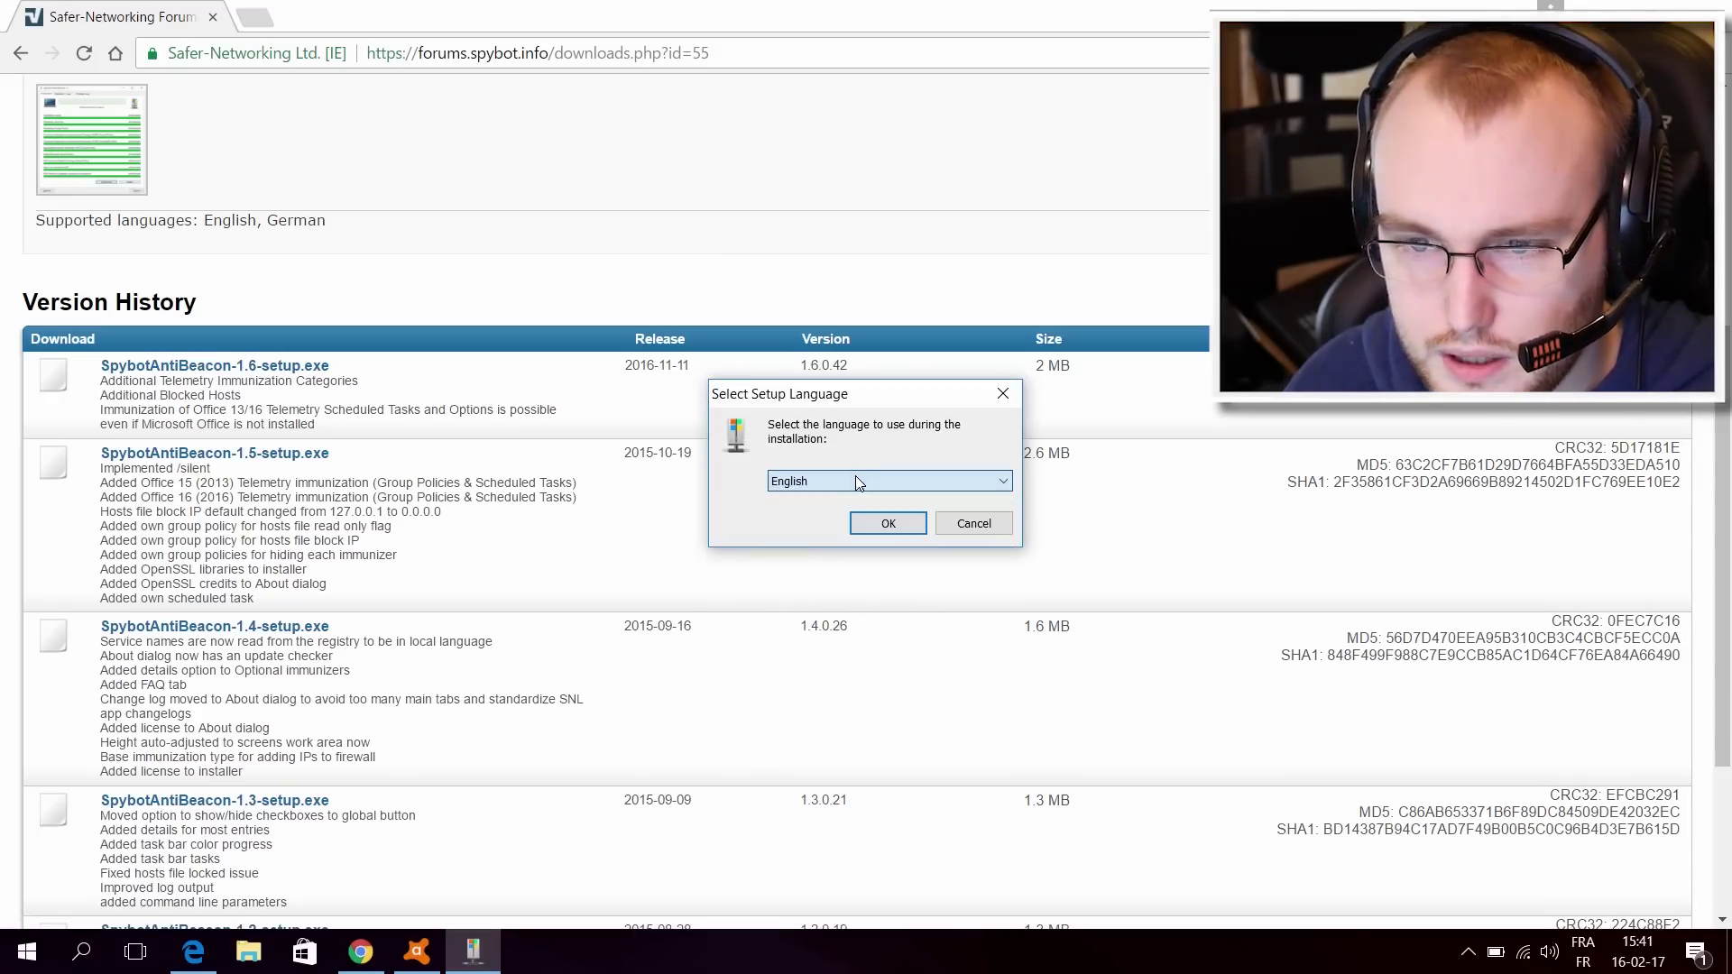
{"action": "left_click", "coordinate": [884, 532]}
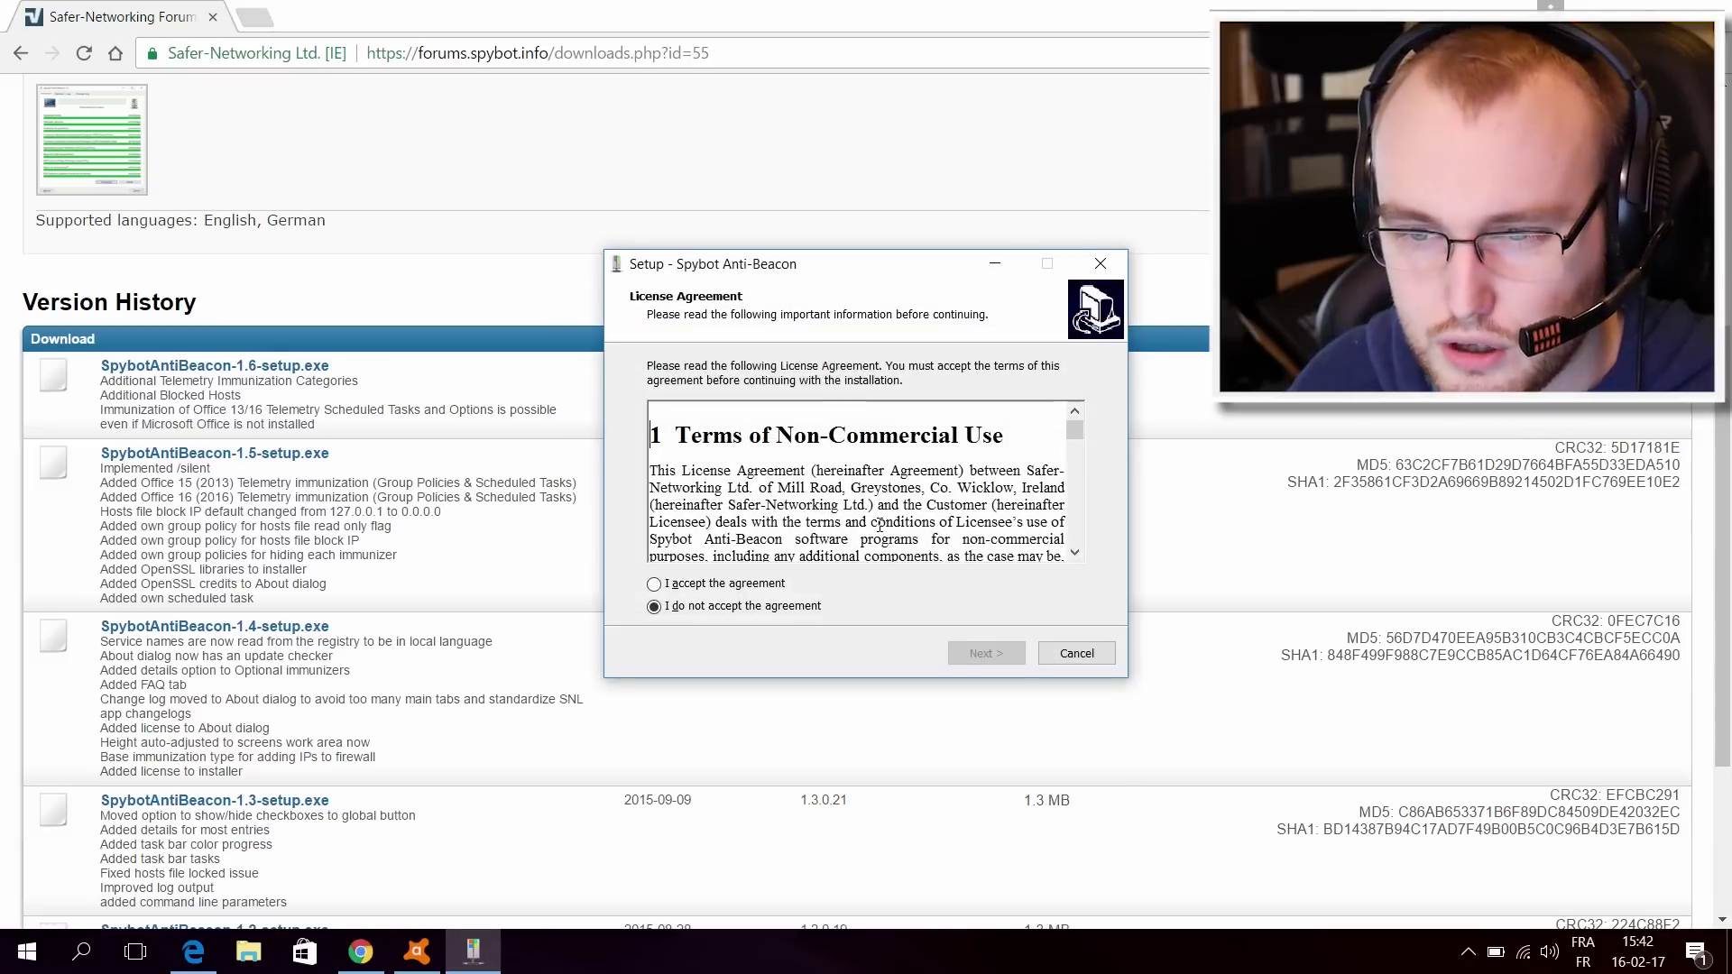
Step: Accept the license, install with the default folder and tasks, and launch Anti-Beacon
{"action": "left_click", "coordinate": [668, 588]}
{"action": "left_click", "coordinate": [1001, 659]}
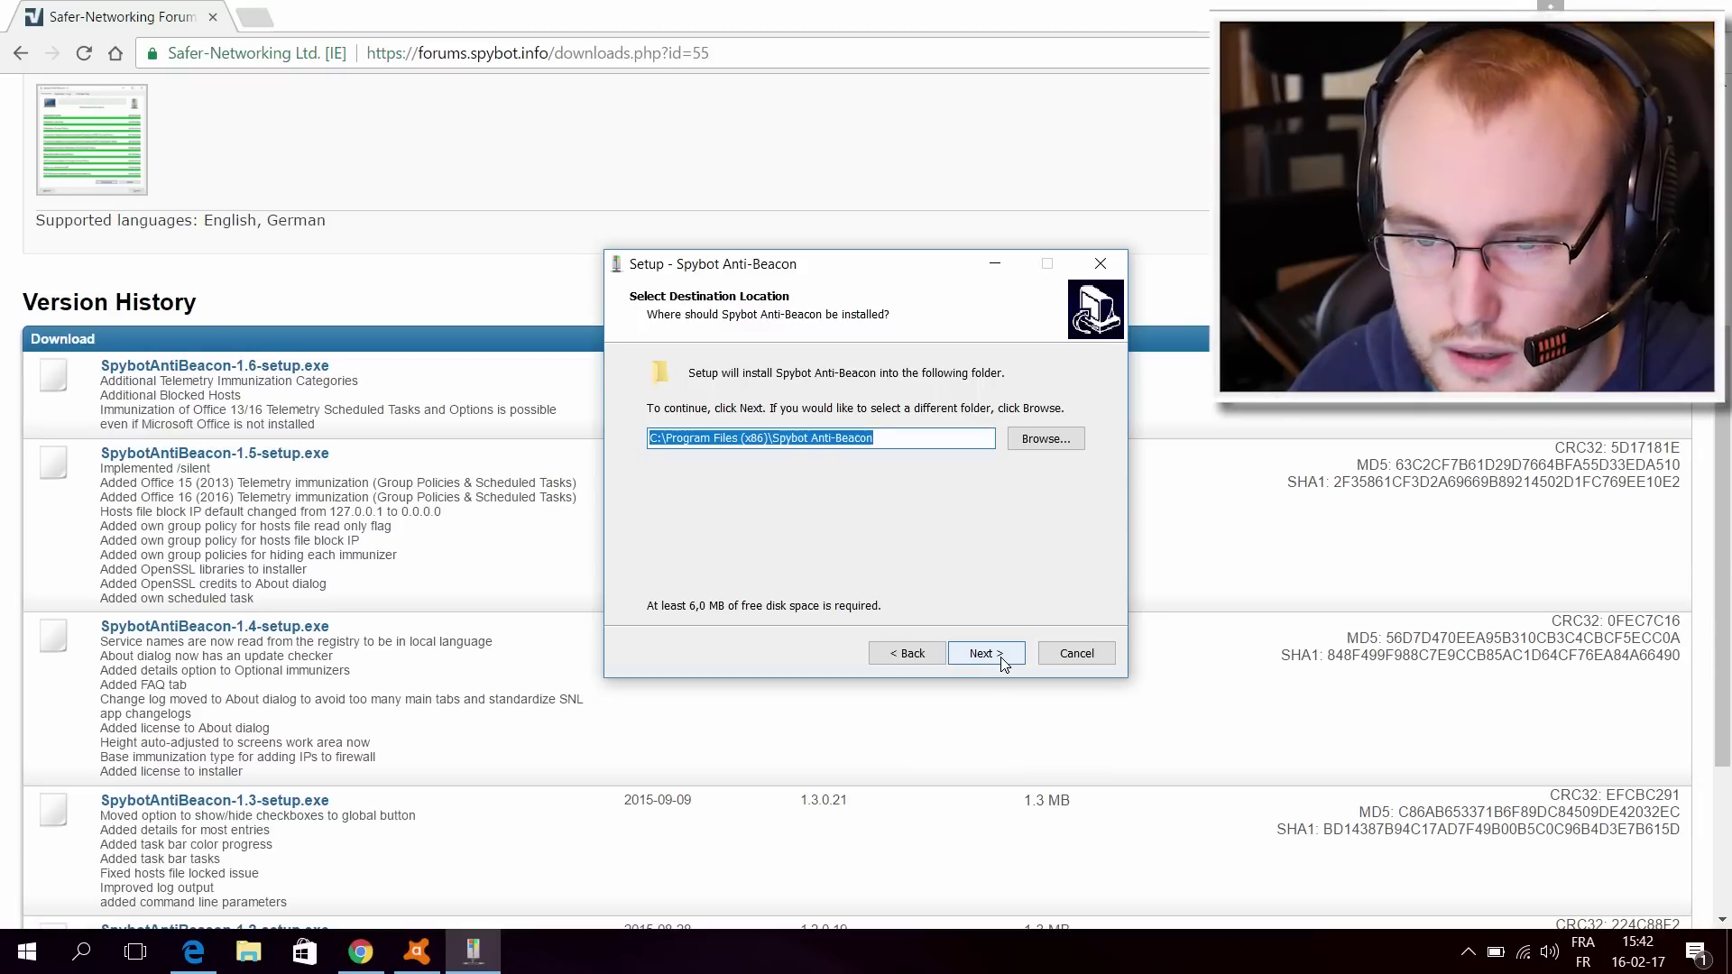
{"action": "left_click", "coordinate": [1004, 661]}
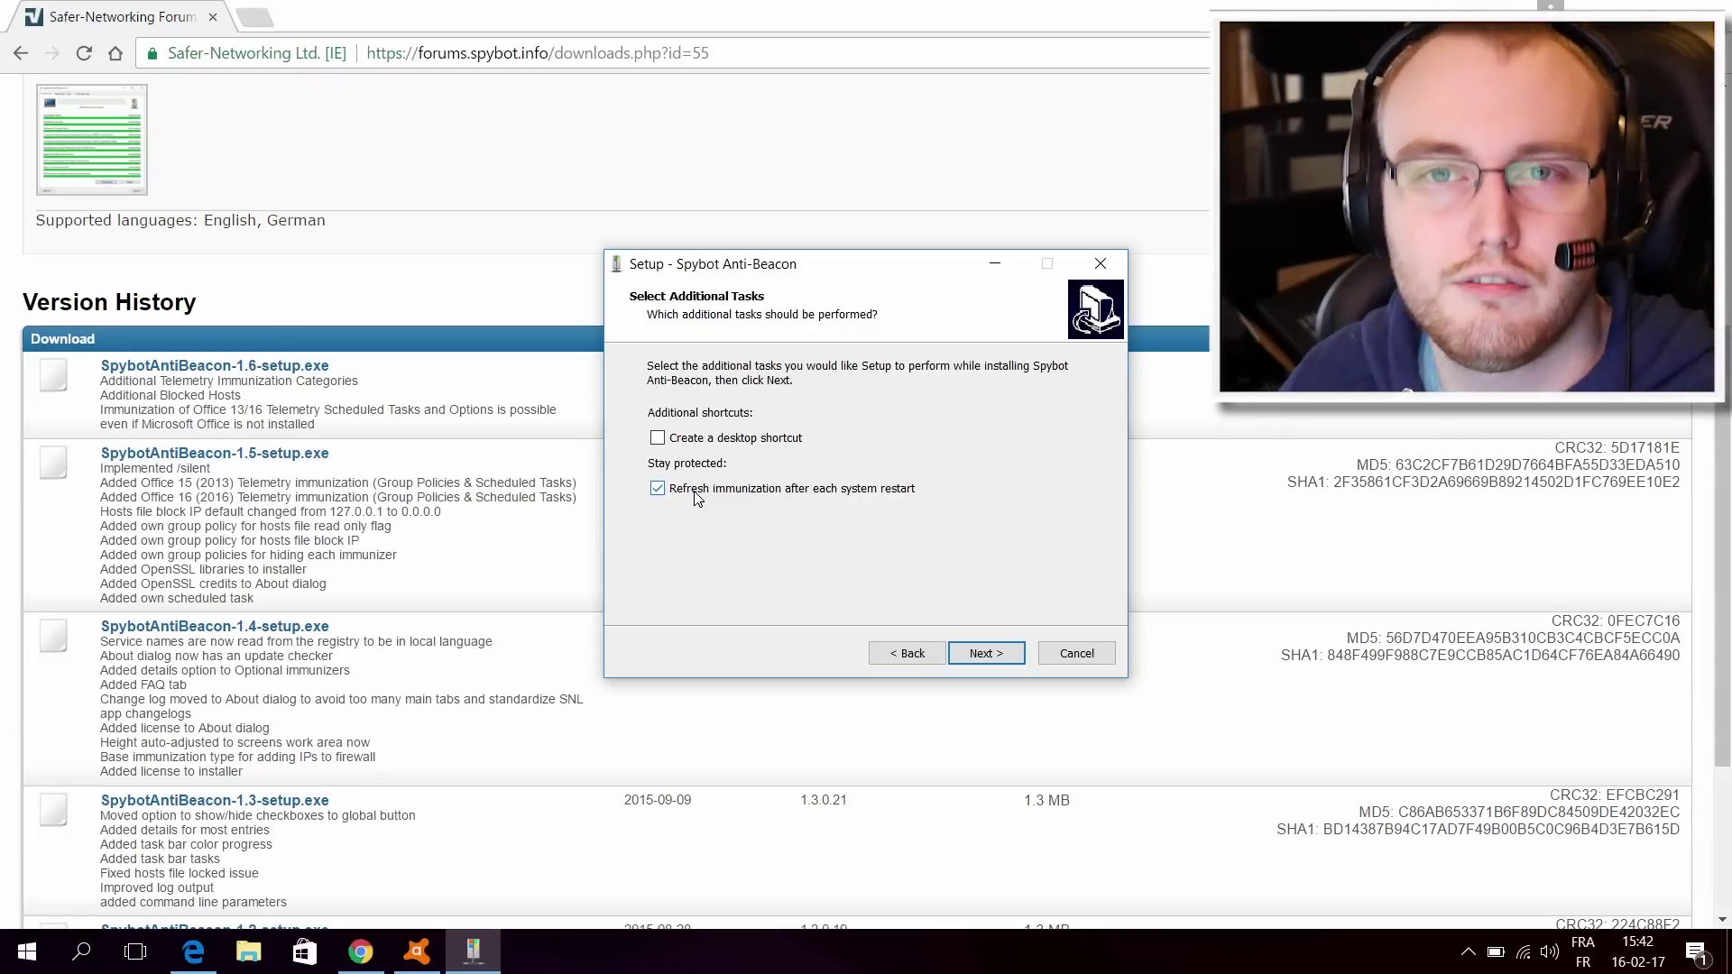
{"action": "left_click", "coordinate": [955, 647]}
{"action": "left_click", "coordinate": [970, 657]}
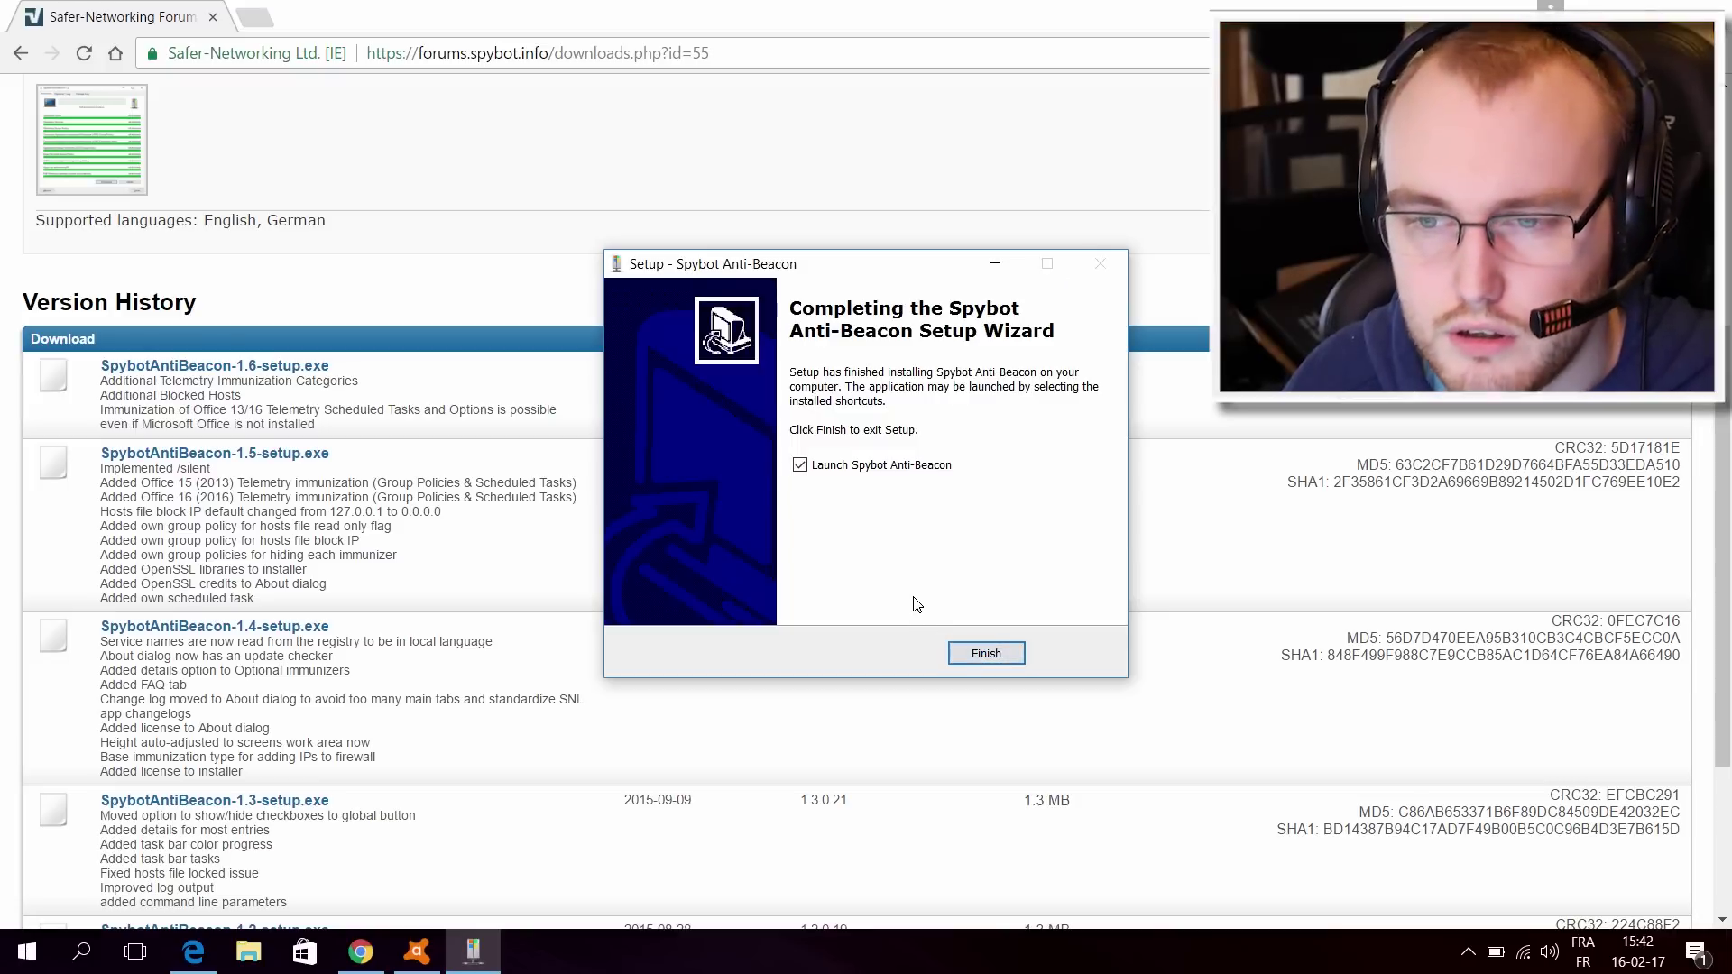
{"action": "left_click", "coordinate": [971, 656]}
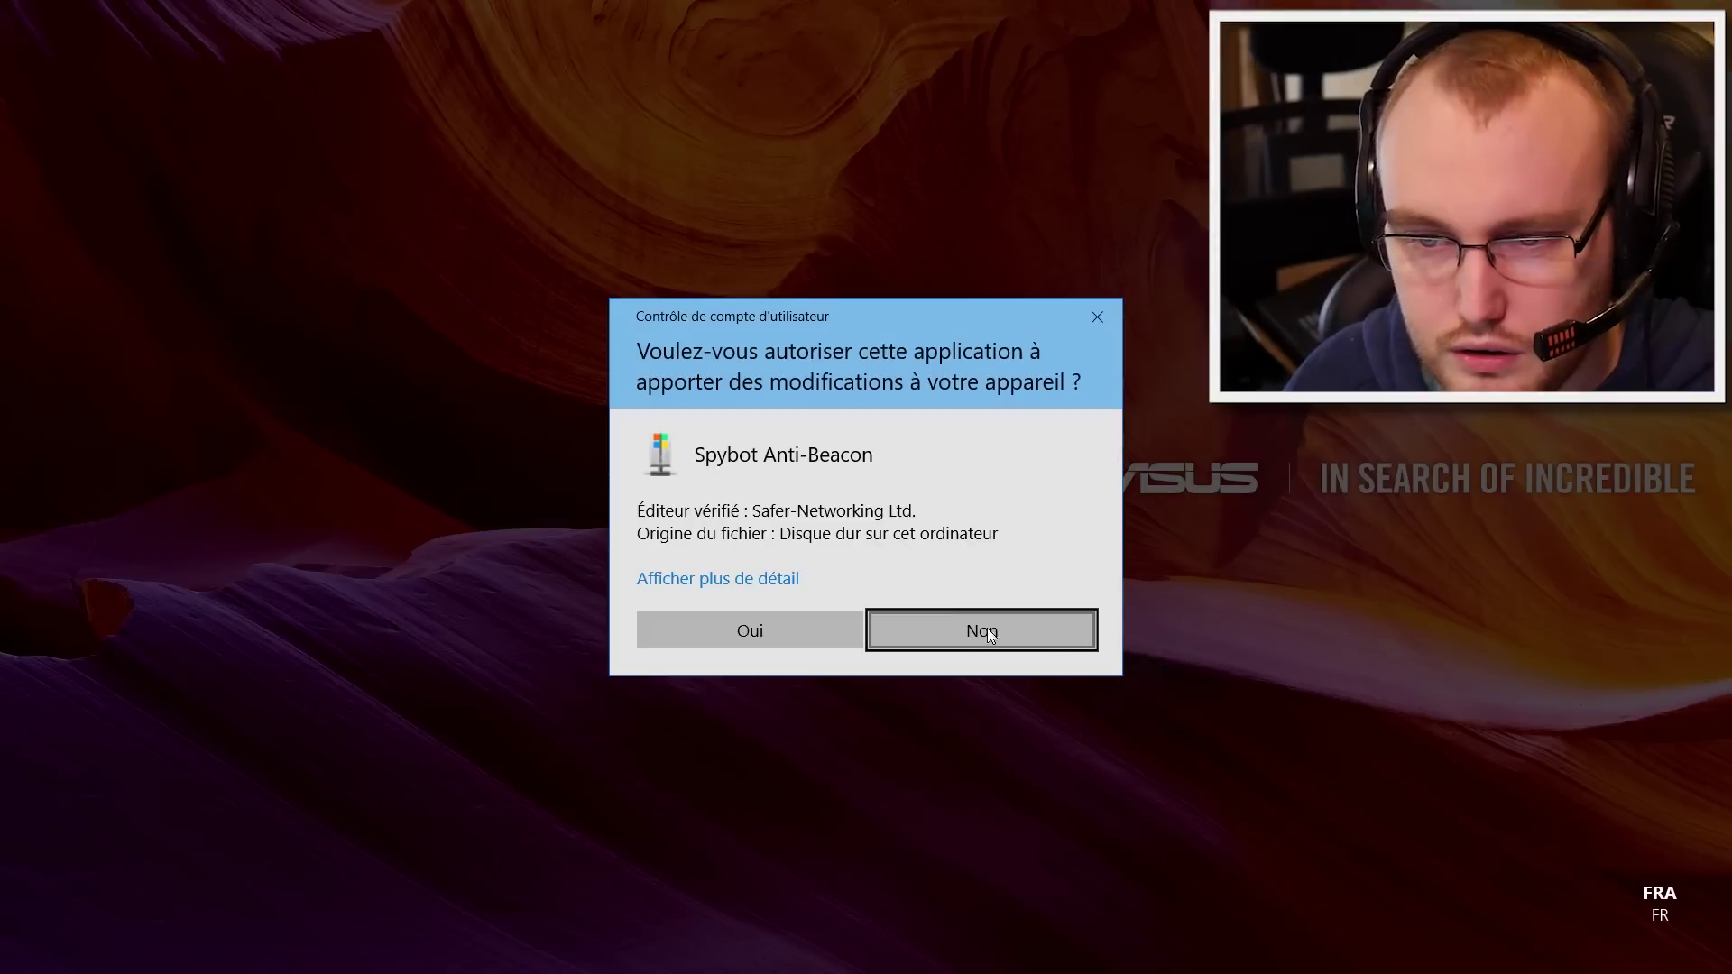
{"action": "left_click", "coordinate": [831, 629]}
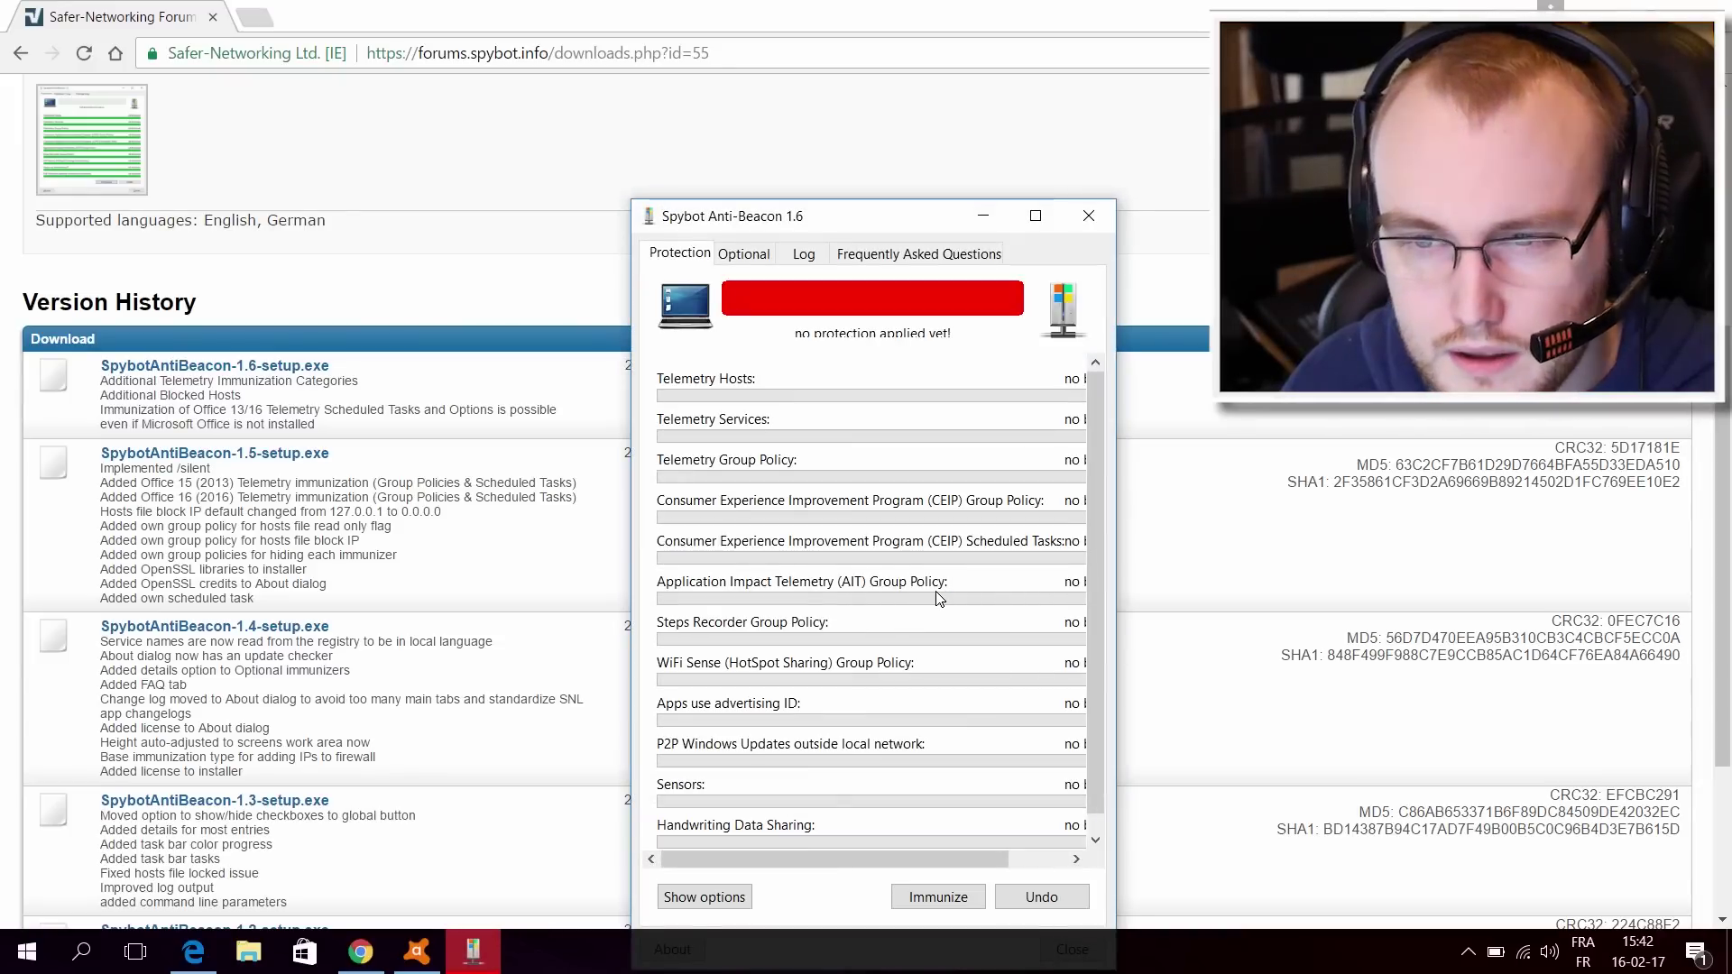
Step: Immunize all telemetry items, widen the window, and view the Optional immunizations tab
{"action": "left_click_drag", "start_coordinate": [902, 223], "coordinate": [845, 53]}
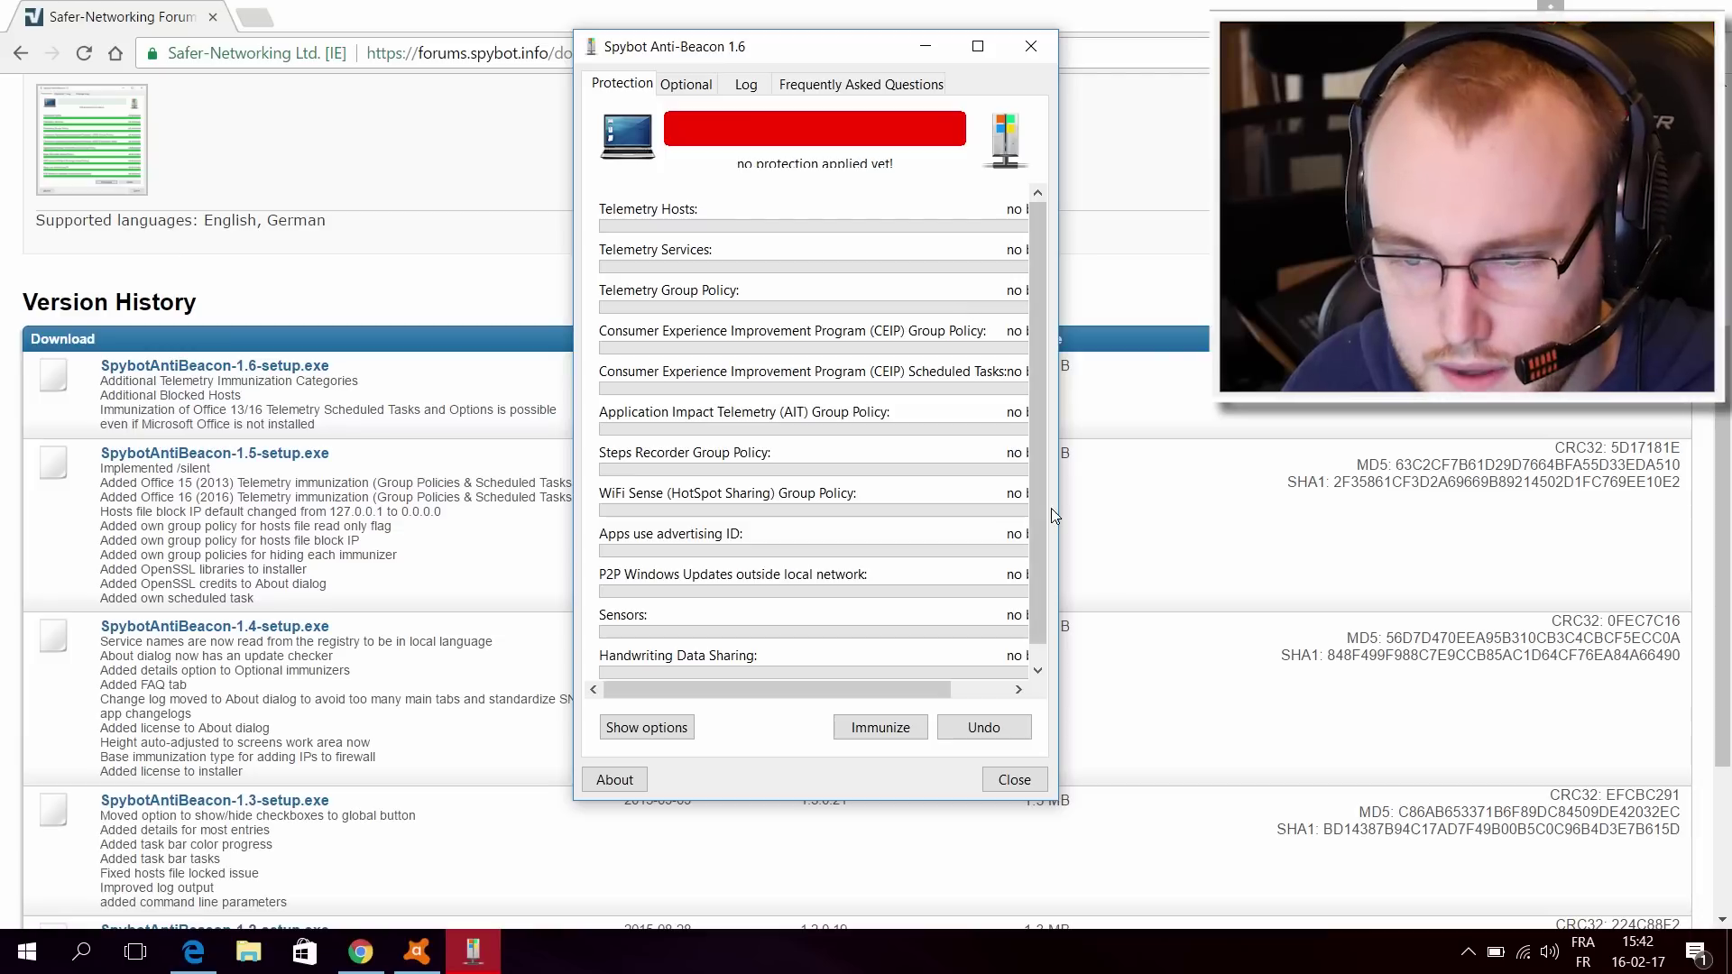
{"action": "left_click", "coordinate": [899, 736]}
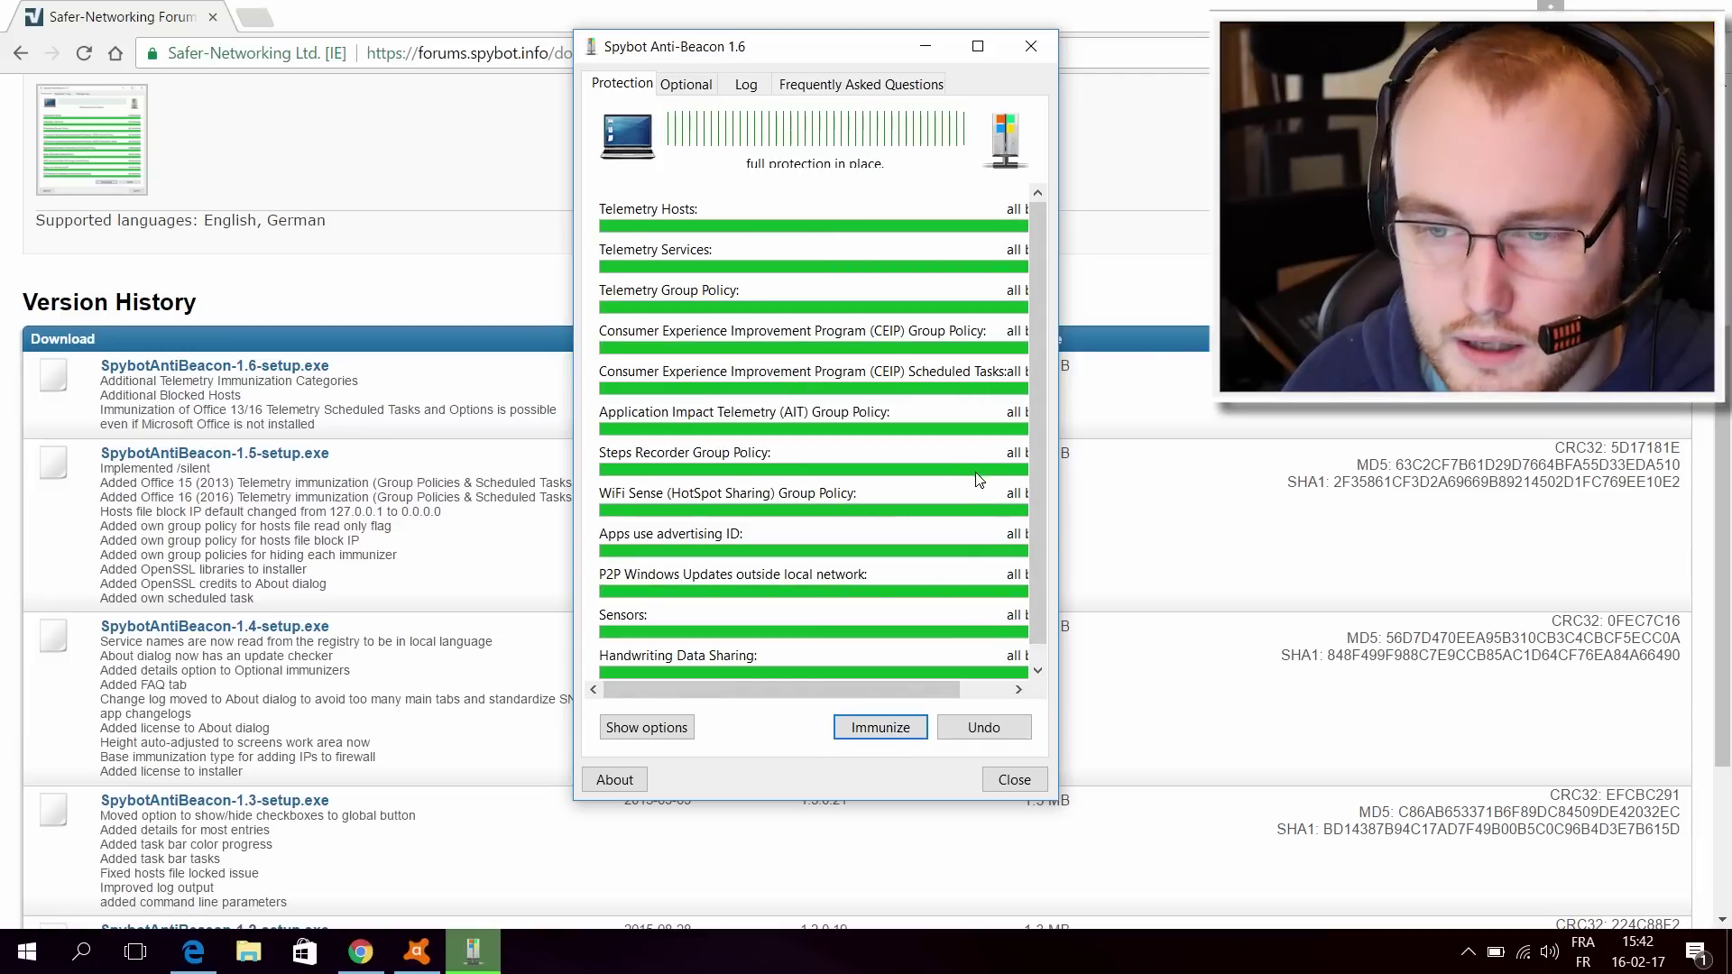
{"action": "left_click_drag", "start_coordinate": [1062, 674], "coordinate": [1621, 674]}
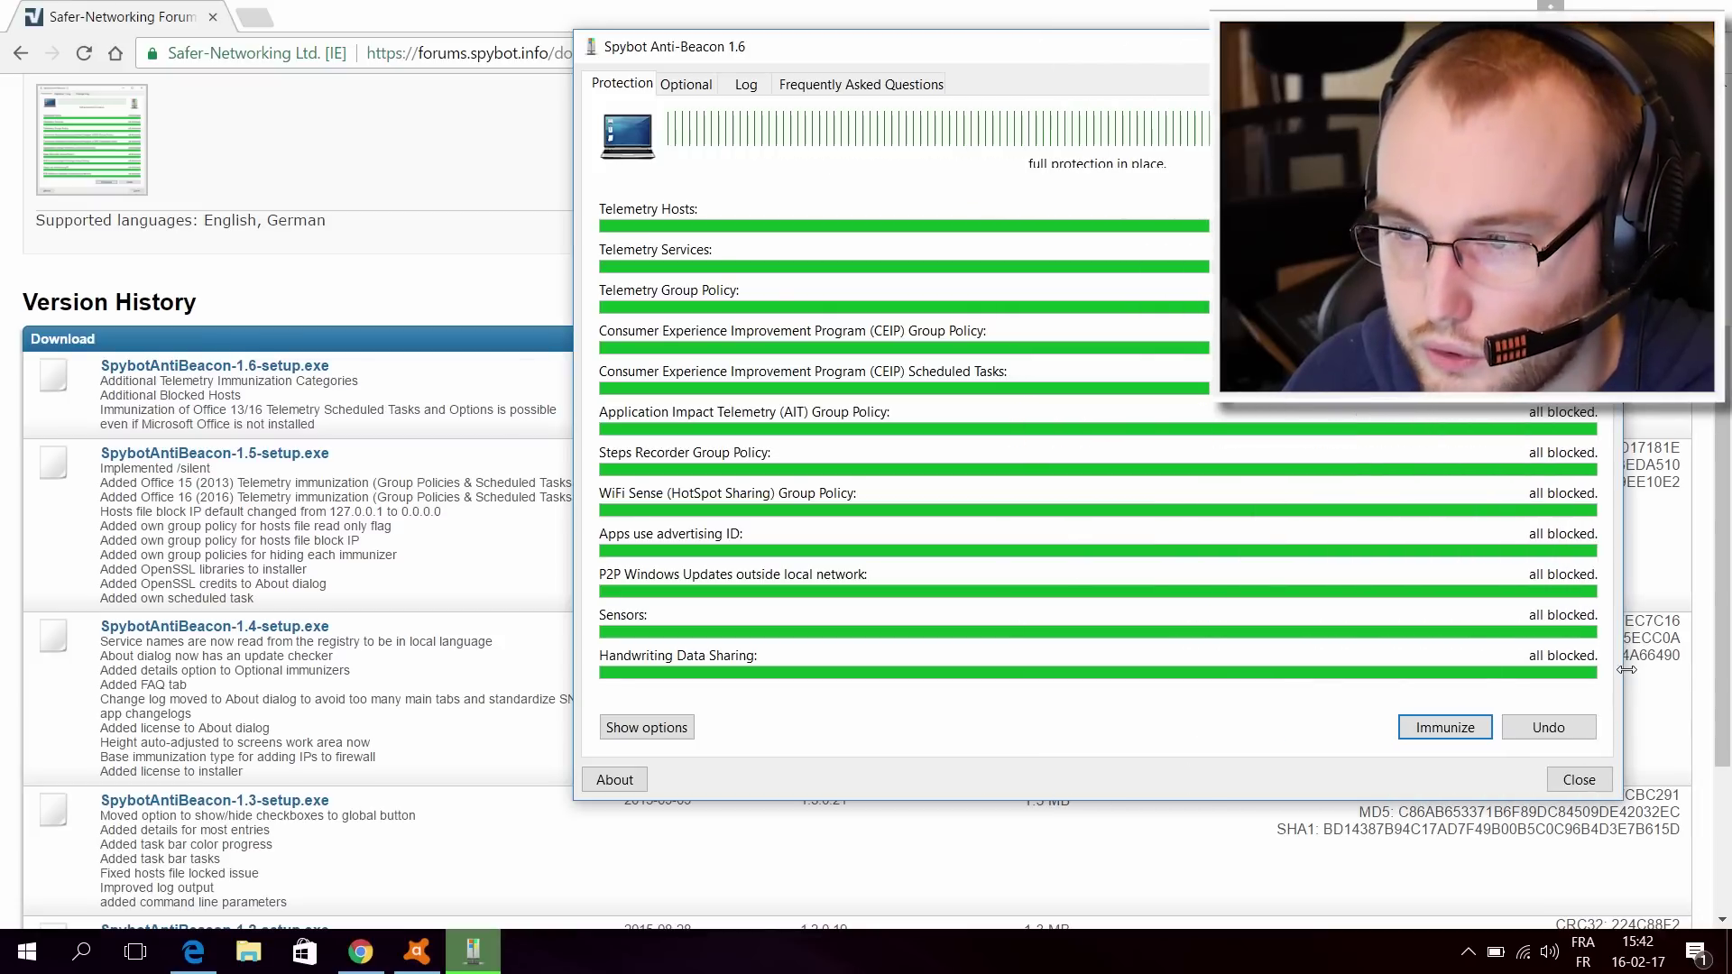
{"action": "left_click_drag", "start_coordinate": [1125, 65], "coordinate": [889, 76]}
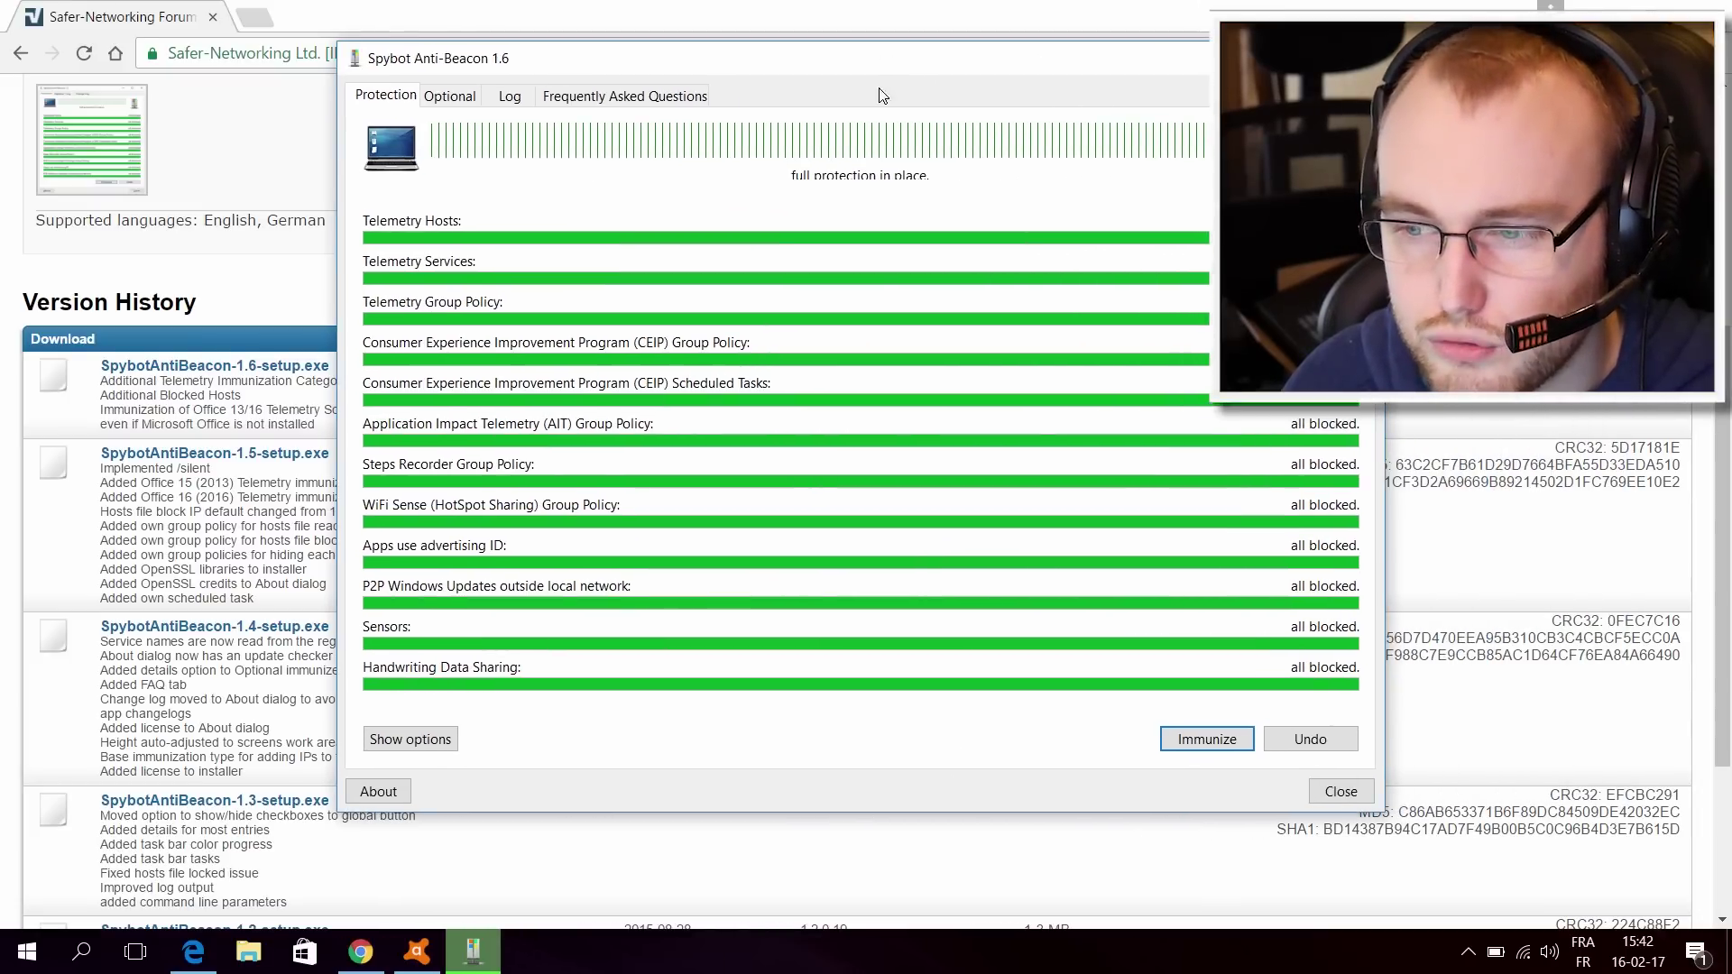
{"action": "left_click", "coordinate": [384, 736]}
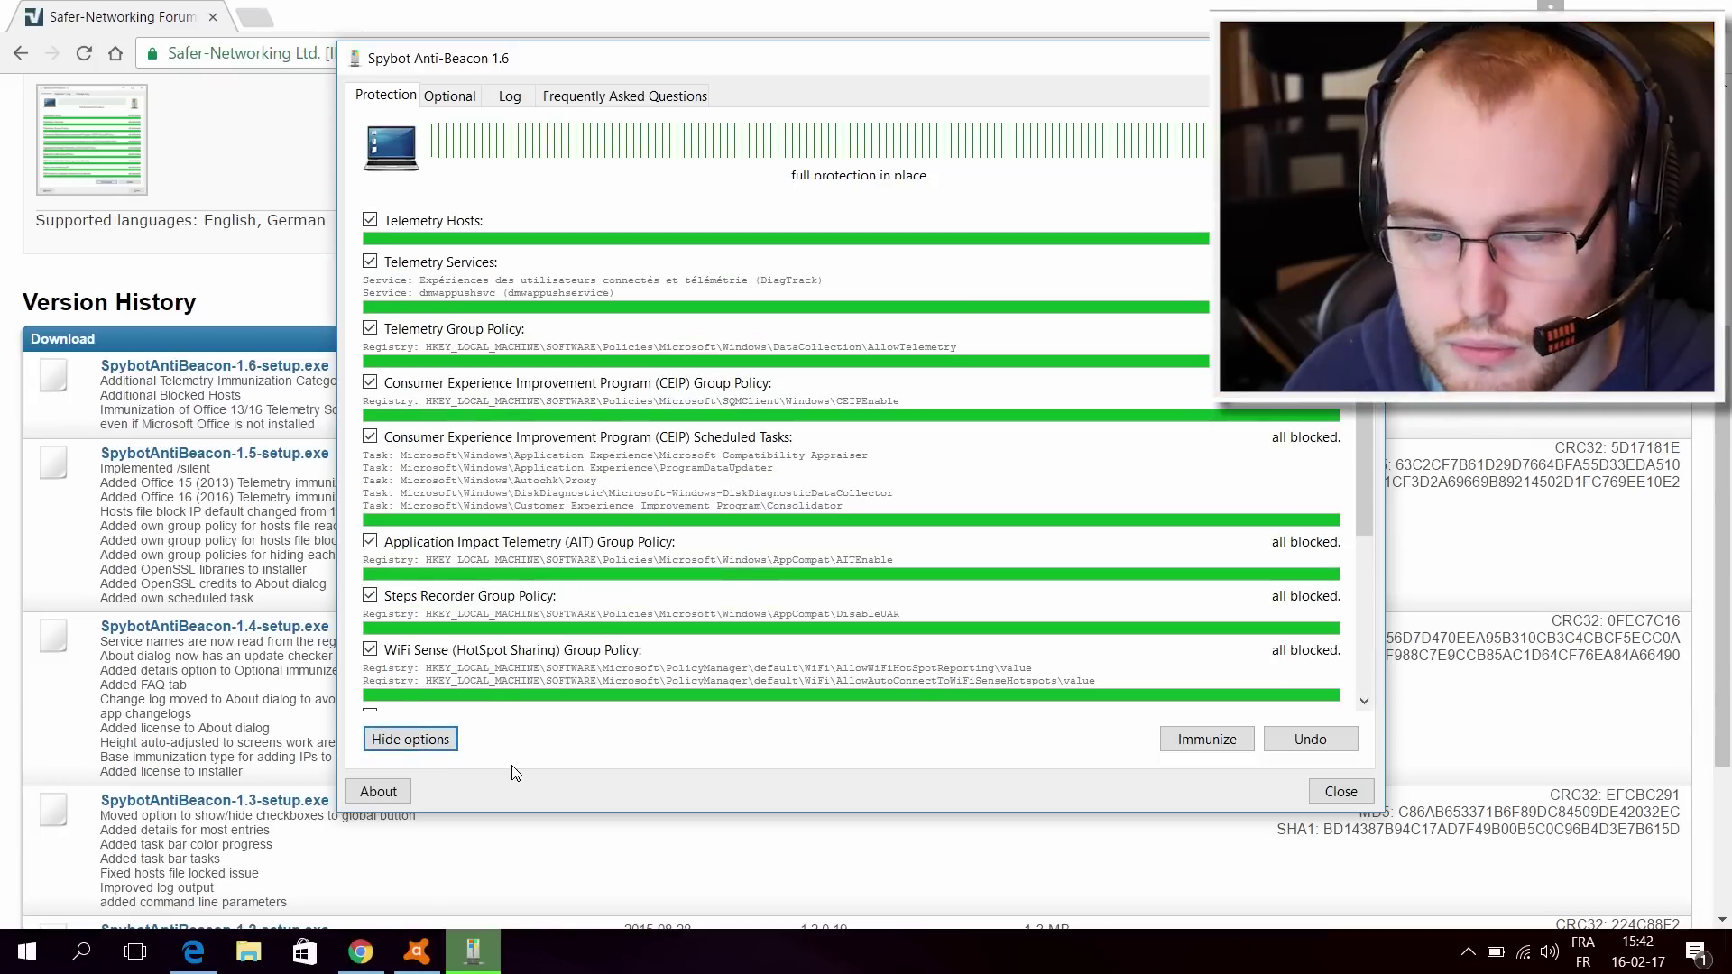
{"action": "left_click", "coordinate": [437, 749]}
{"action": "left_click", "coordinate": [449, 95]}
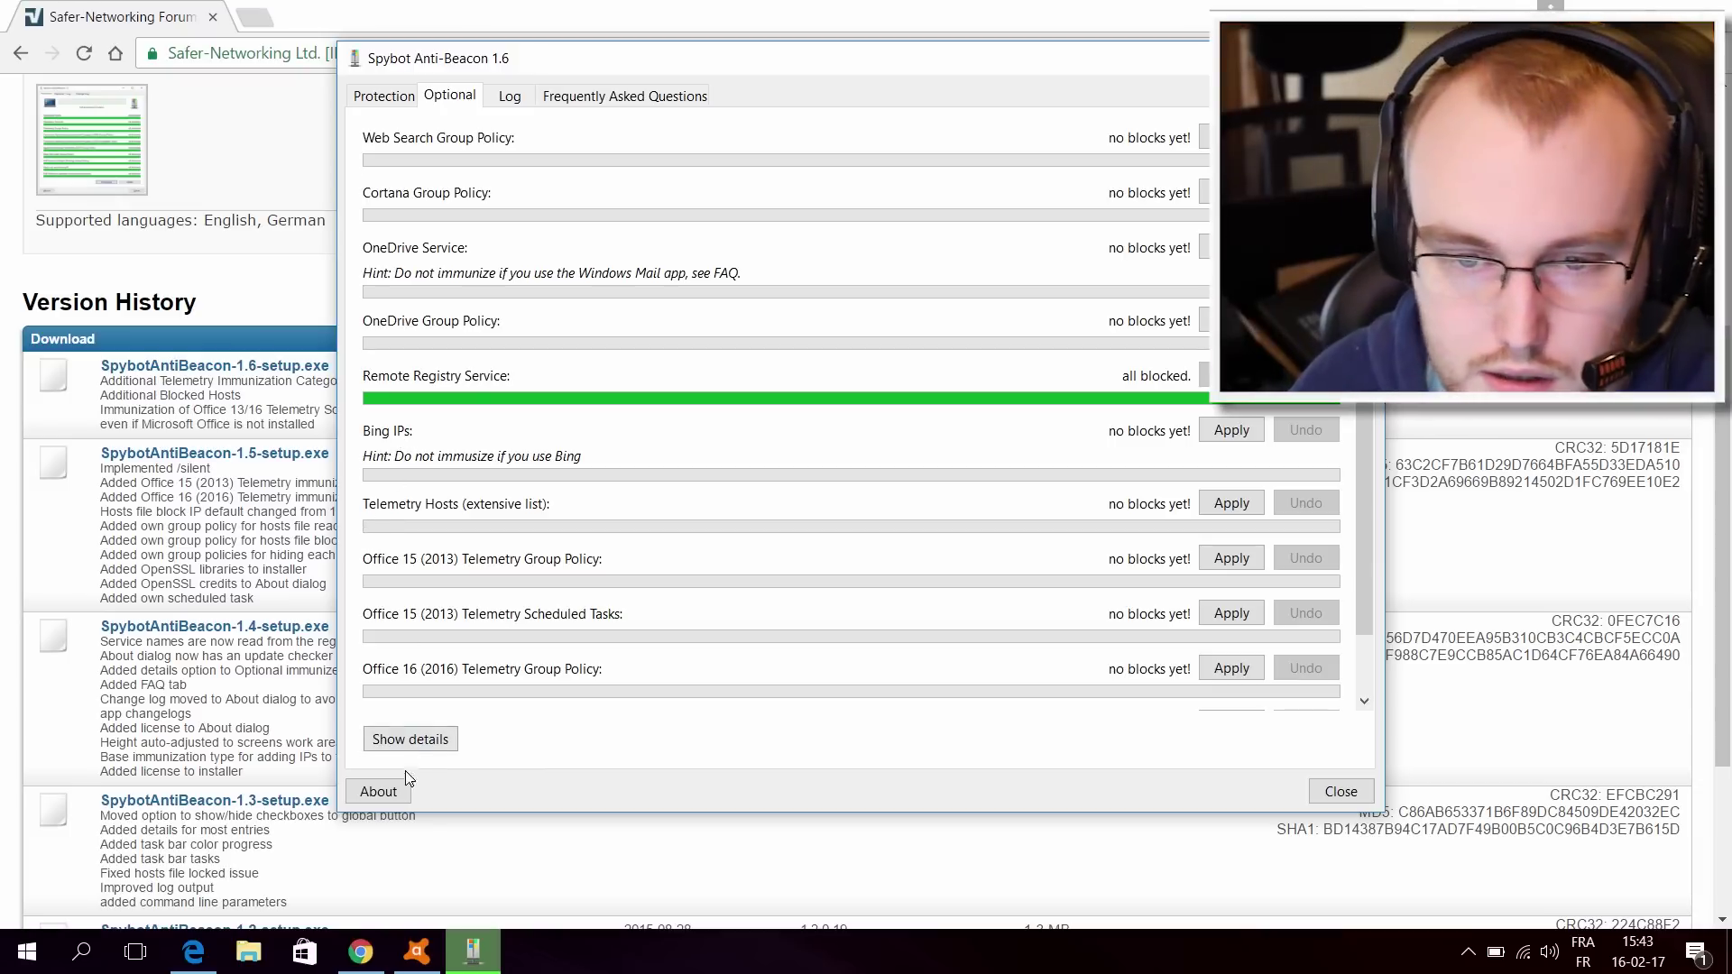
Step: Review the full protection status on the Protection tab, then close Spybot Anti-Beacon
{"action": "left_click", "coordinate": [382, 98]}
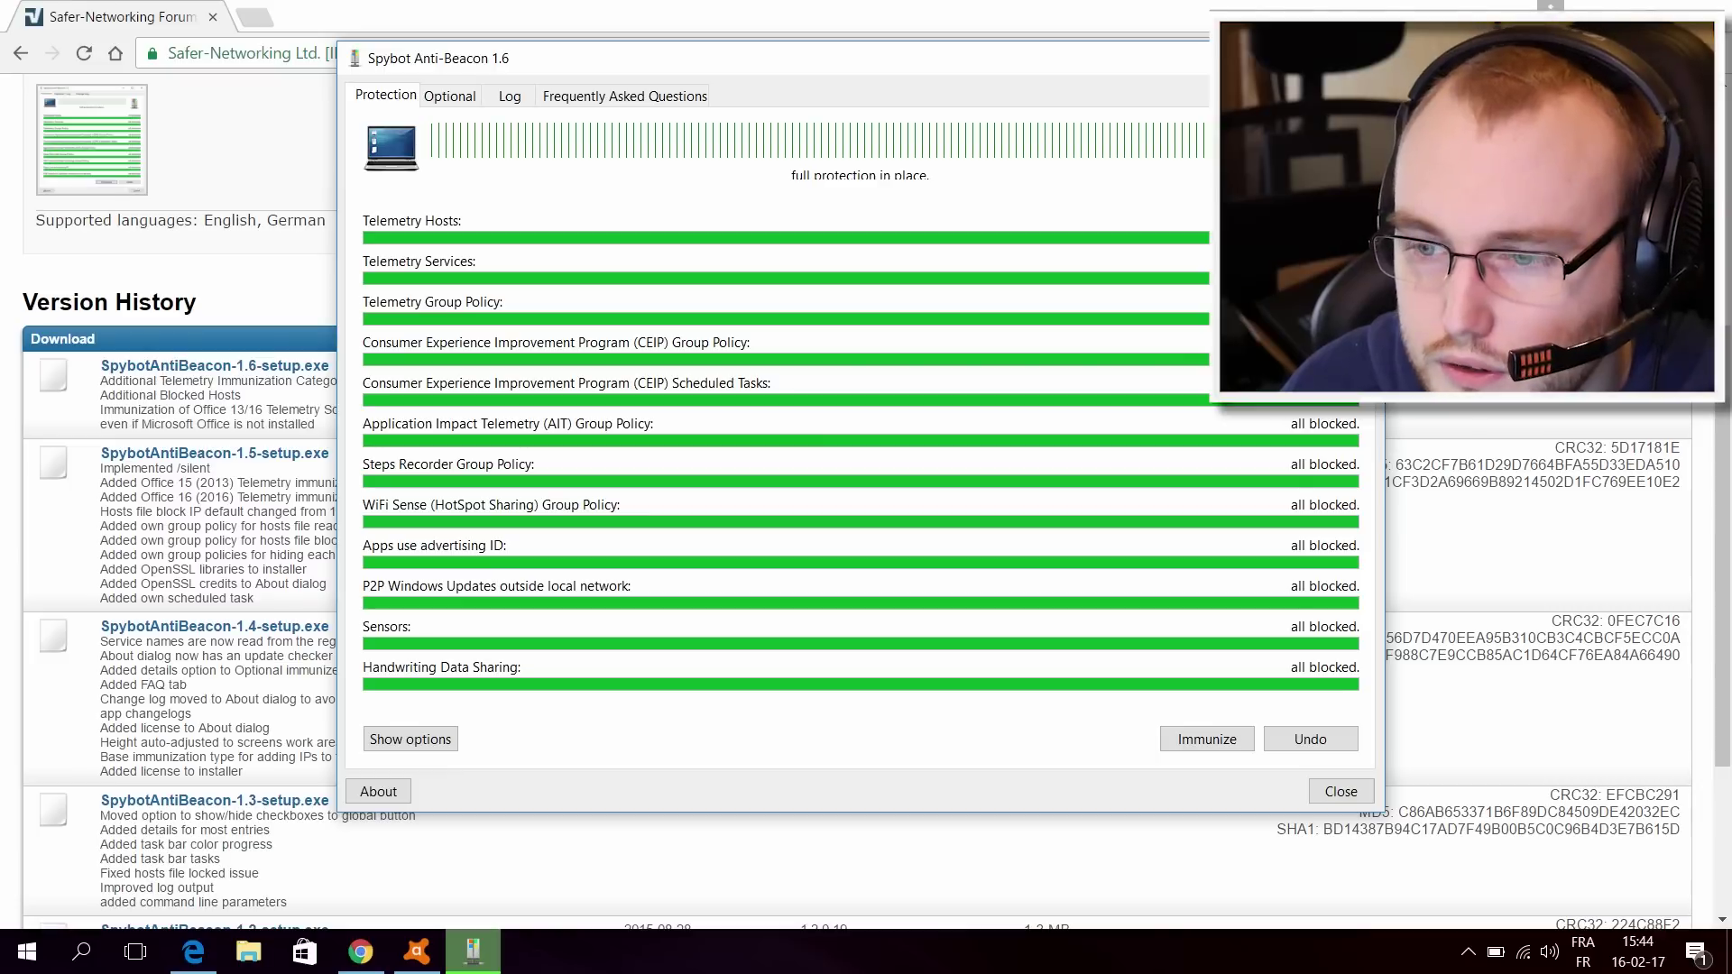
{"action": "left_click", "coordinate": [1339, 792]}
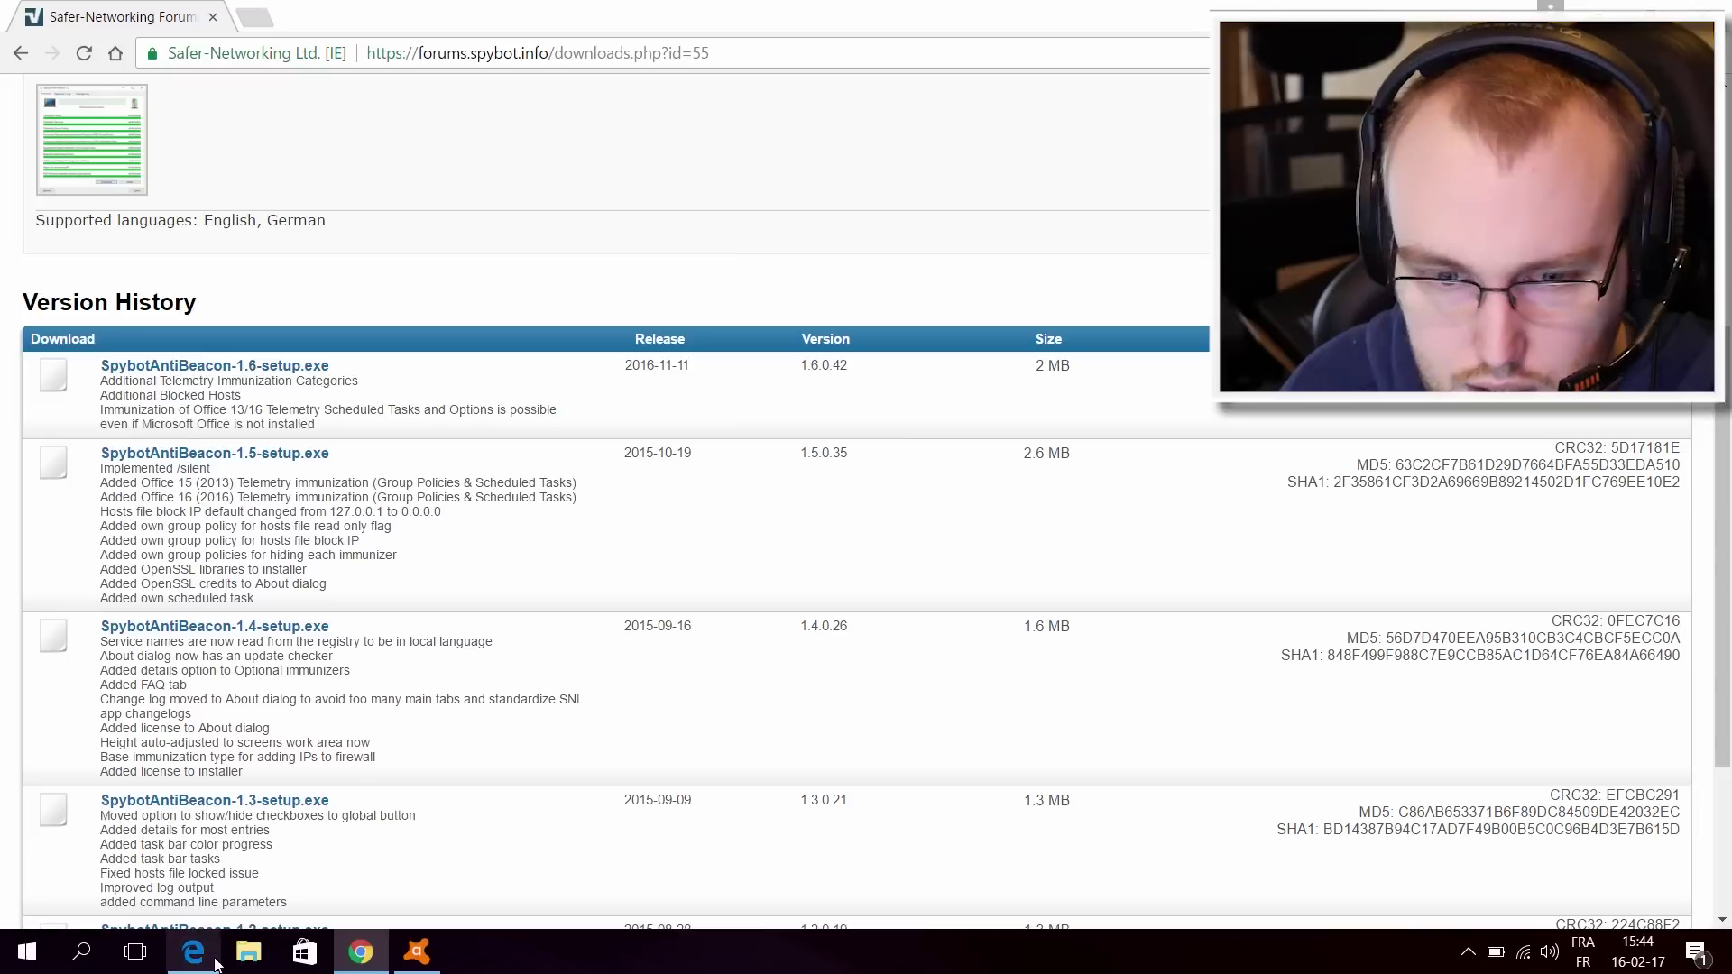
Step: In File Explorer's Ce PC, confirm that DATA (D:) and the Documents folder are empty
{"action": "left_click", "coordinate": [247, 952]}
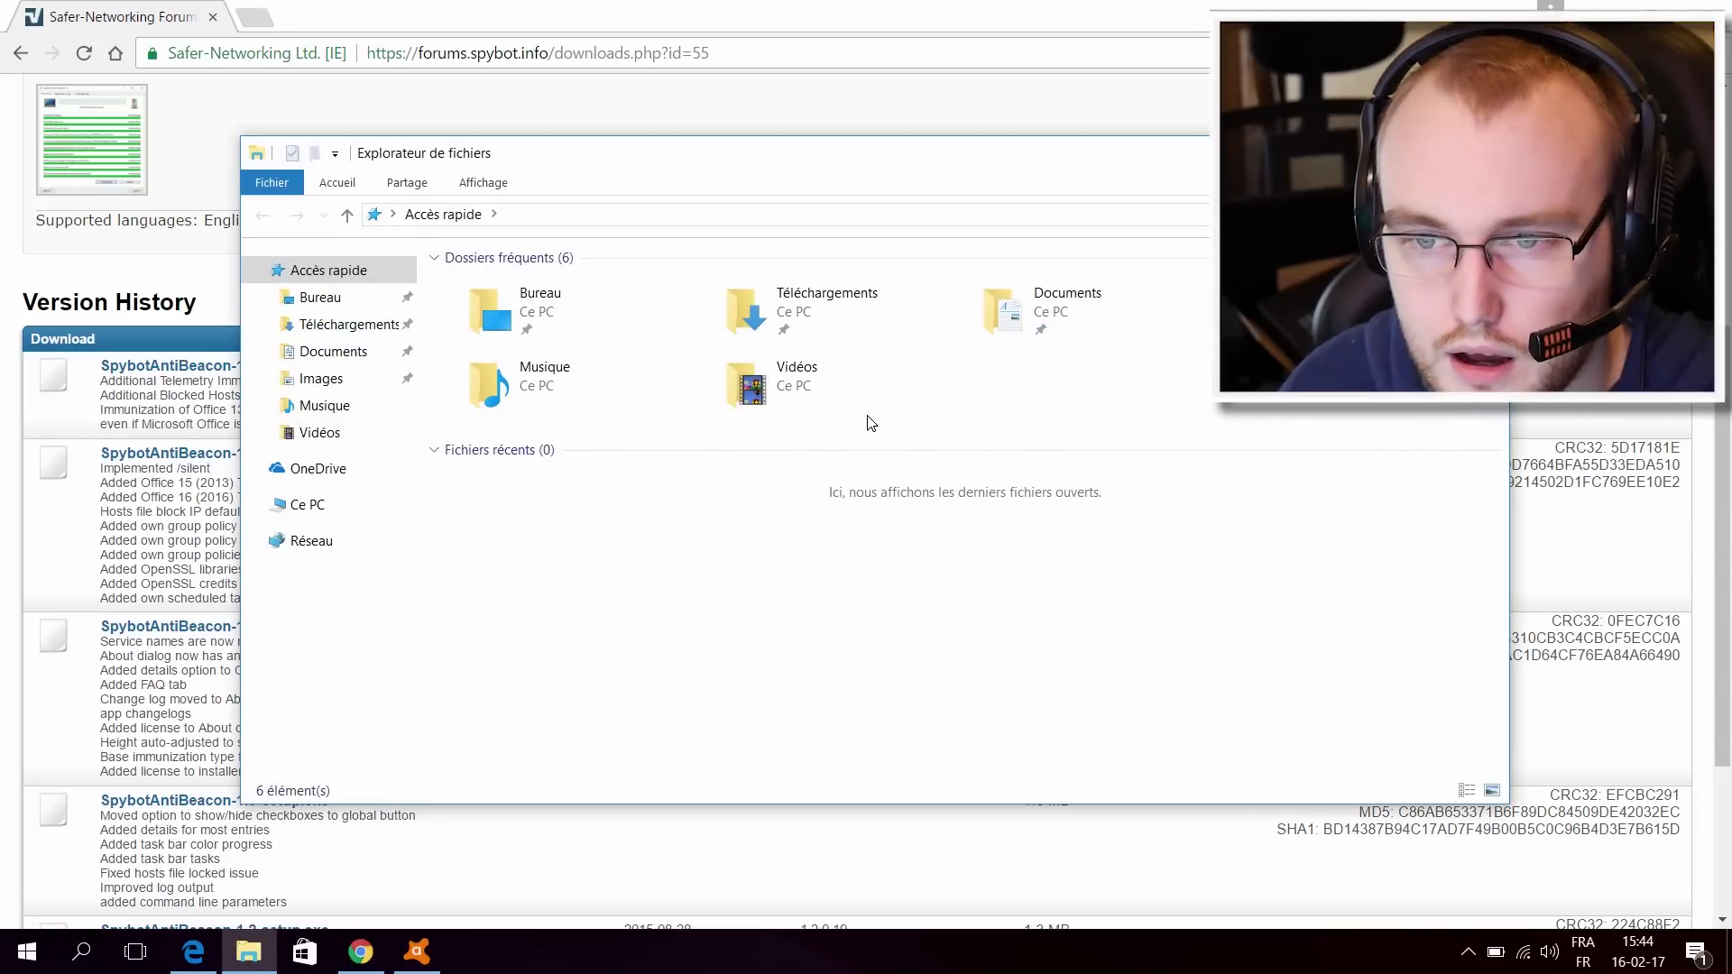
{"action": "left_click", "coordinate": [281, 511]}
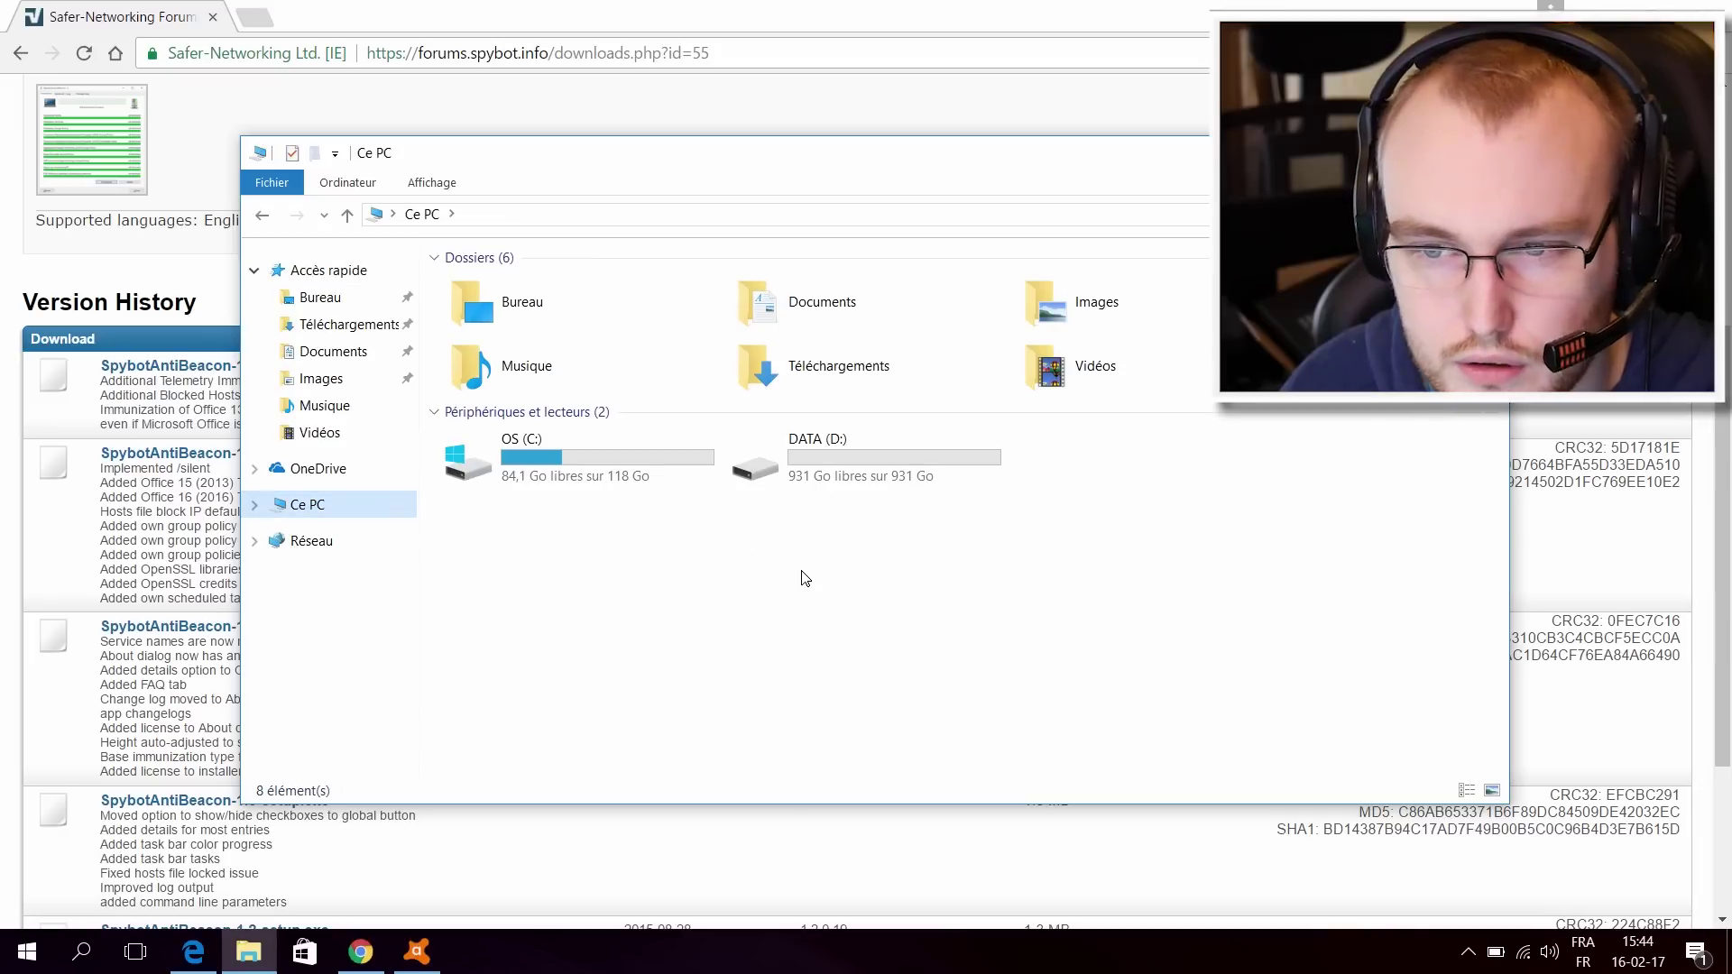
{"action": "left_click", "coordinate": [634, 480]}
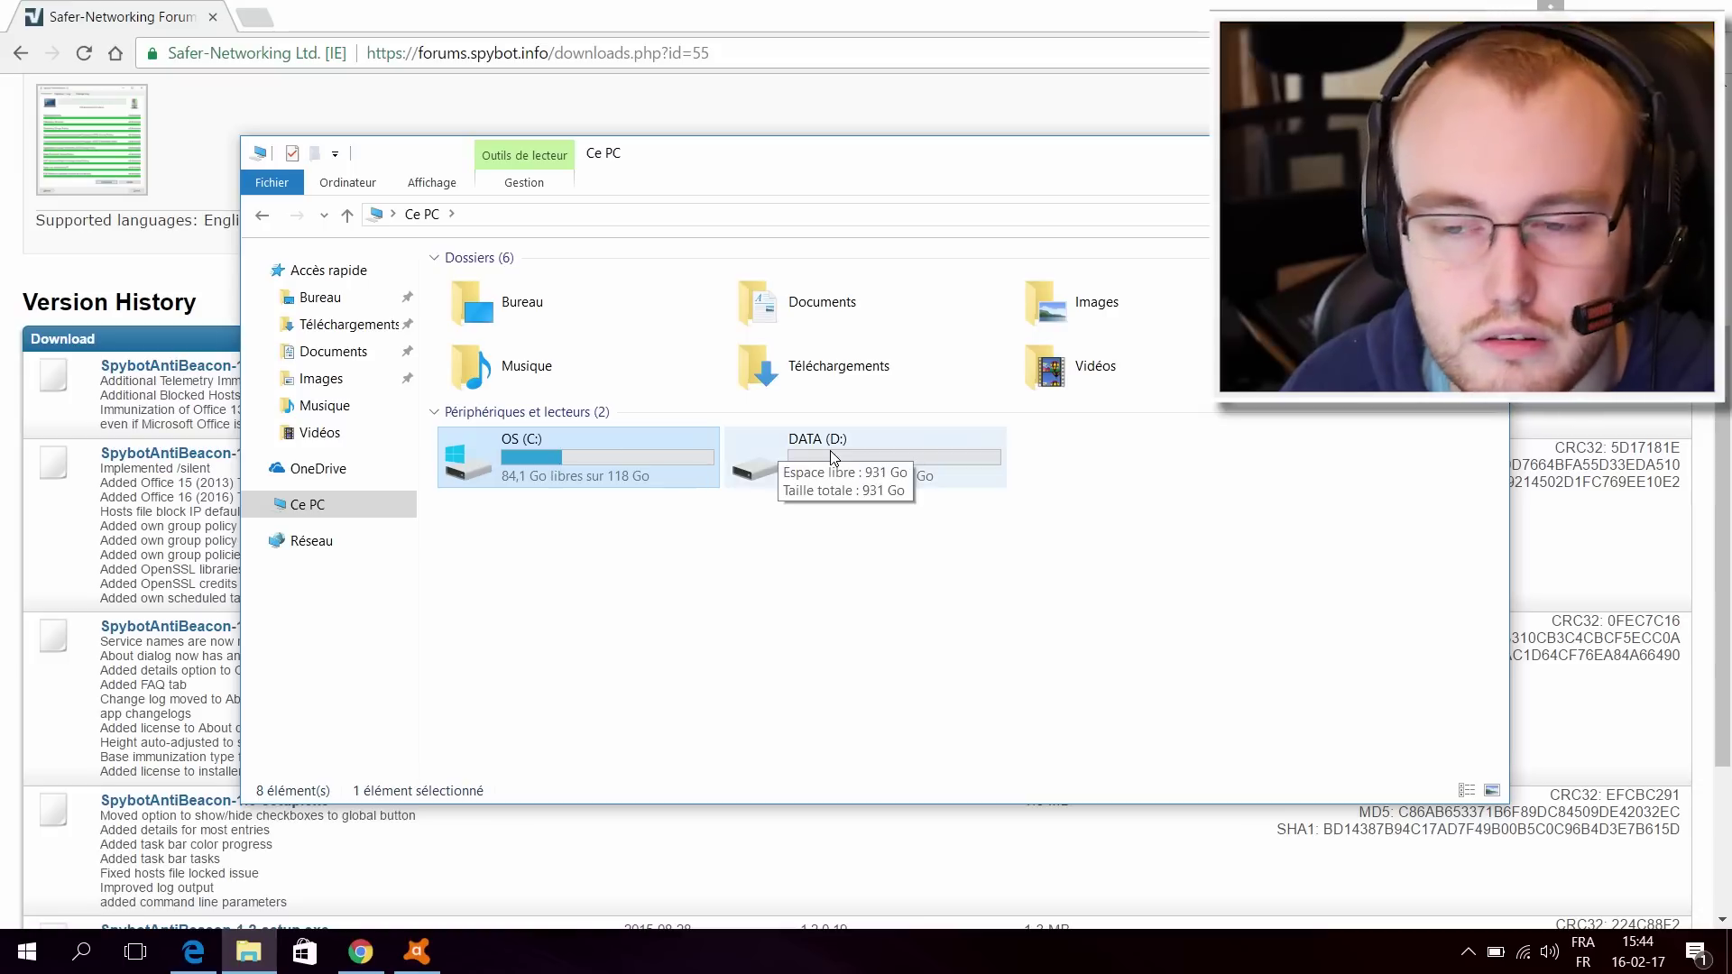
{"action": "left_click", "coordinate": [767, 451]}
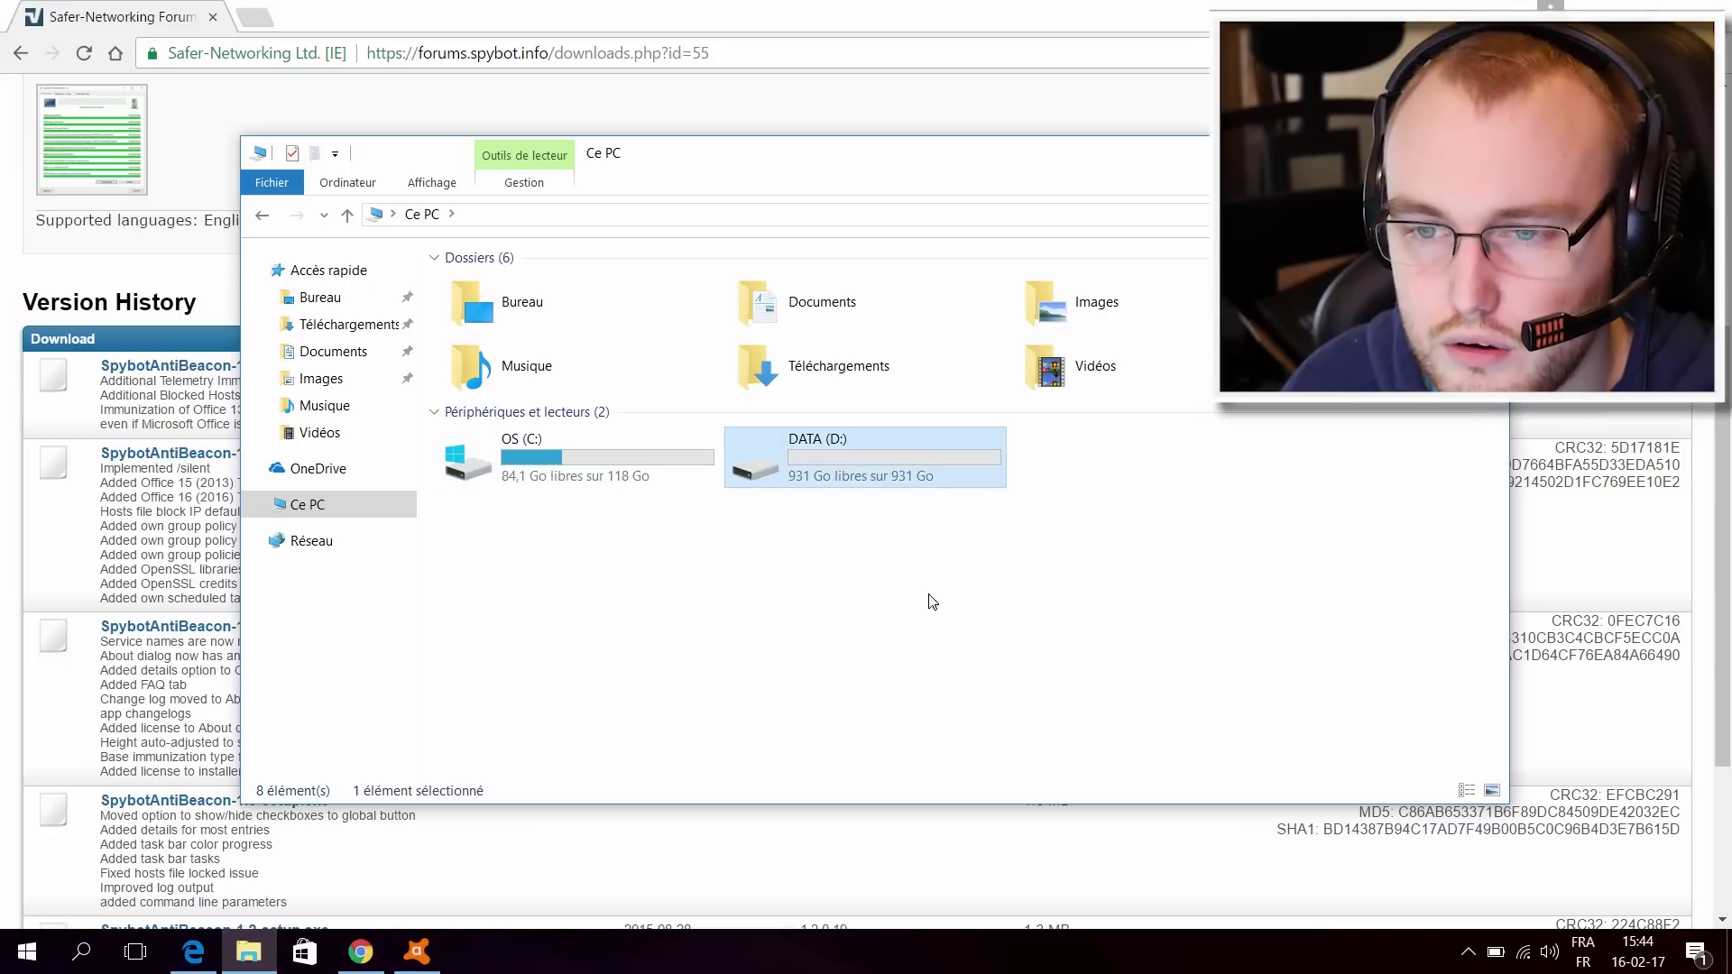
{"action": "double_click", "coordinate": [885, 461]}
{"action": "left_click", "coordinate": [424, 216]}
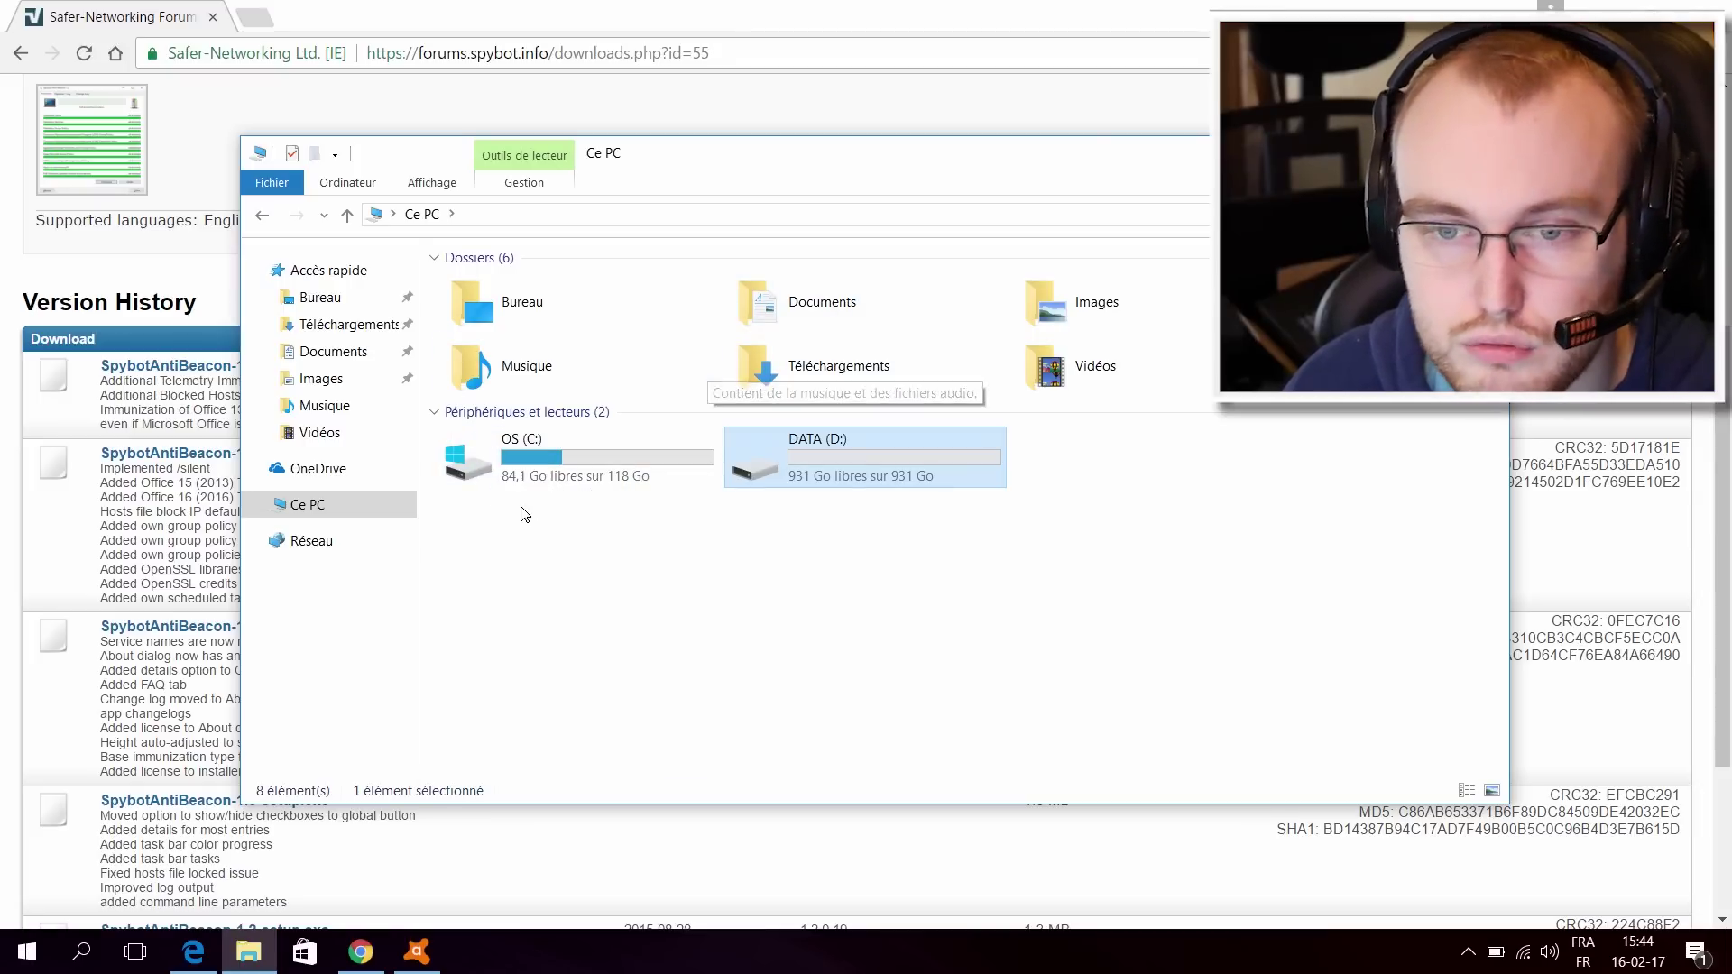
{"action": "double_click", "coordinate": [787, 306]}
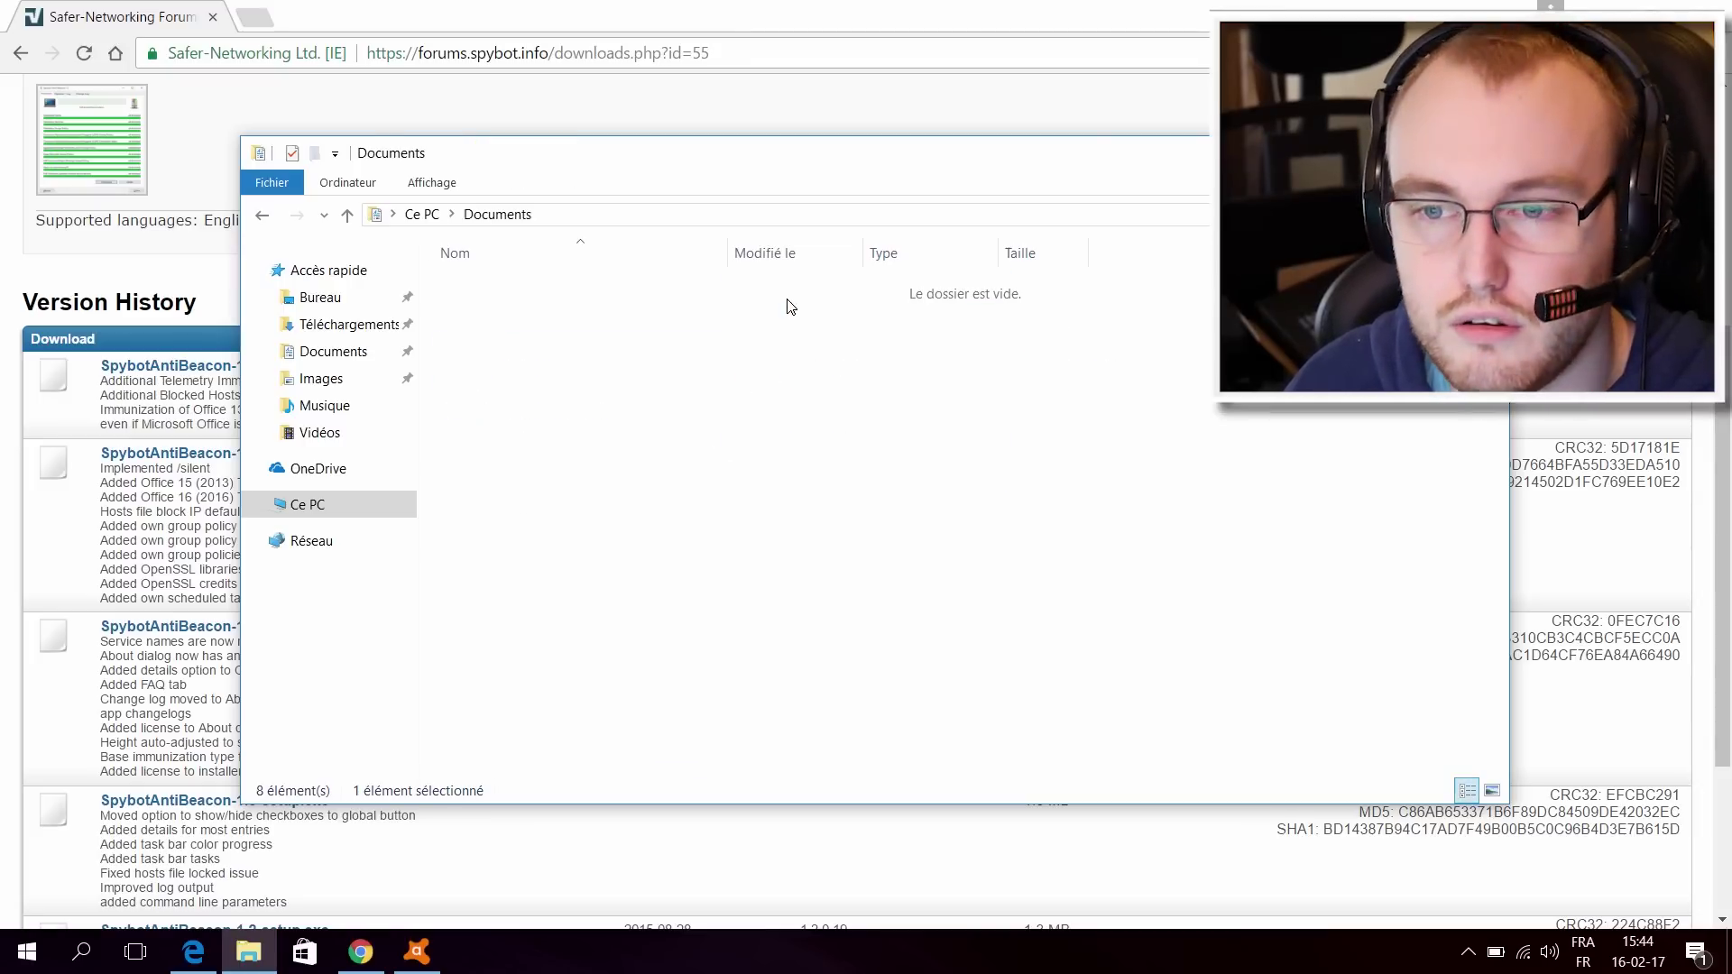
{"action": "left_click", "coordinate": [421, 215]}
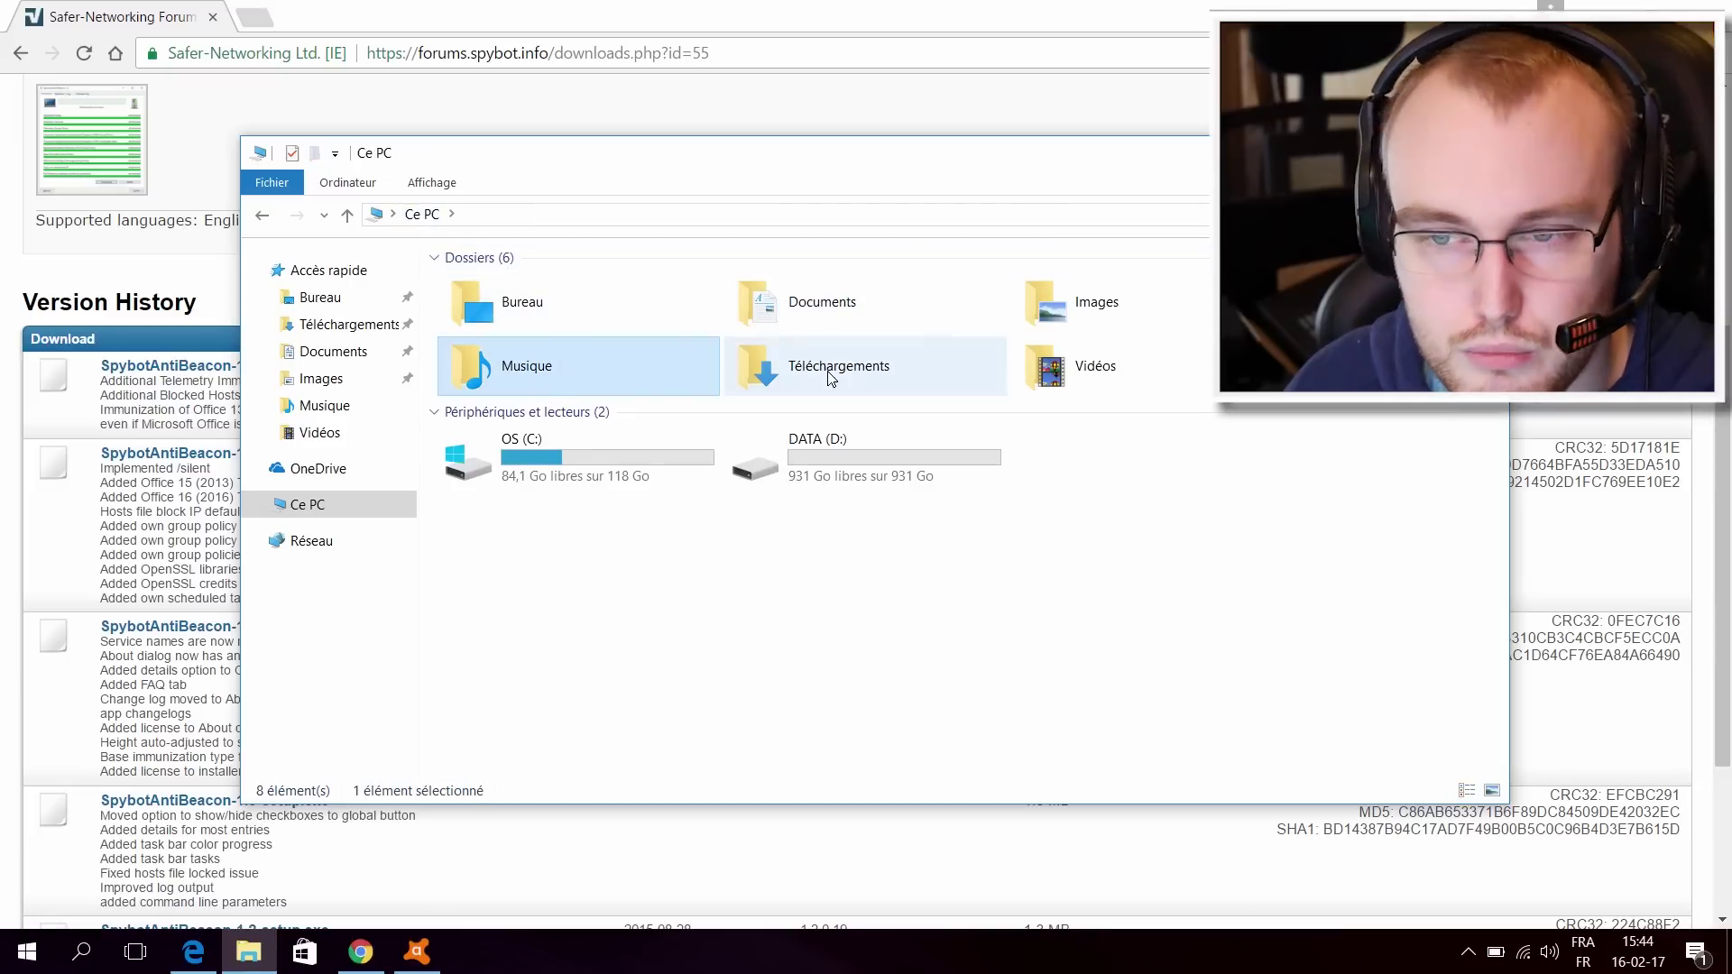
{"action": "left_click", "coordinate": [1075, 369]}
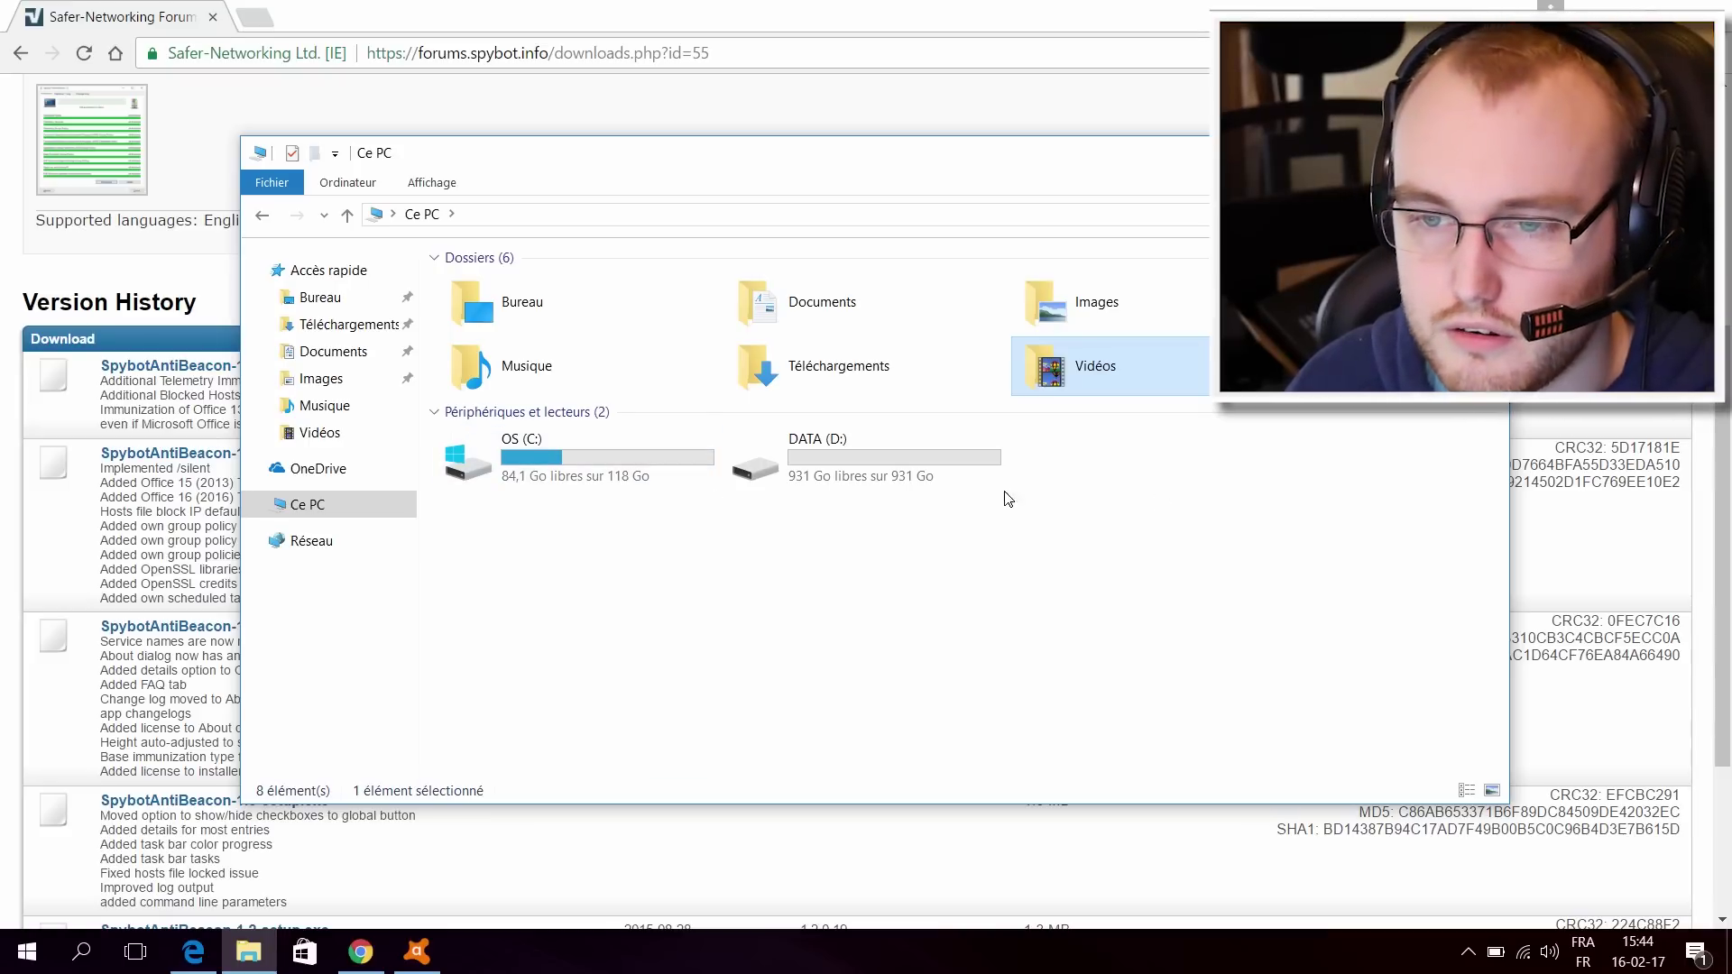
Step: Create a new folder named Documents on DATA (D:), then return to Ce PC
{"action": "double_click", "coordinate": [884, 465]}
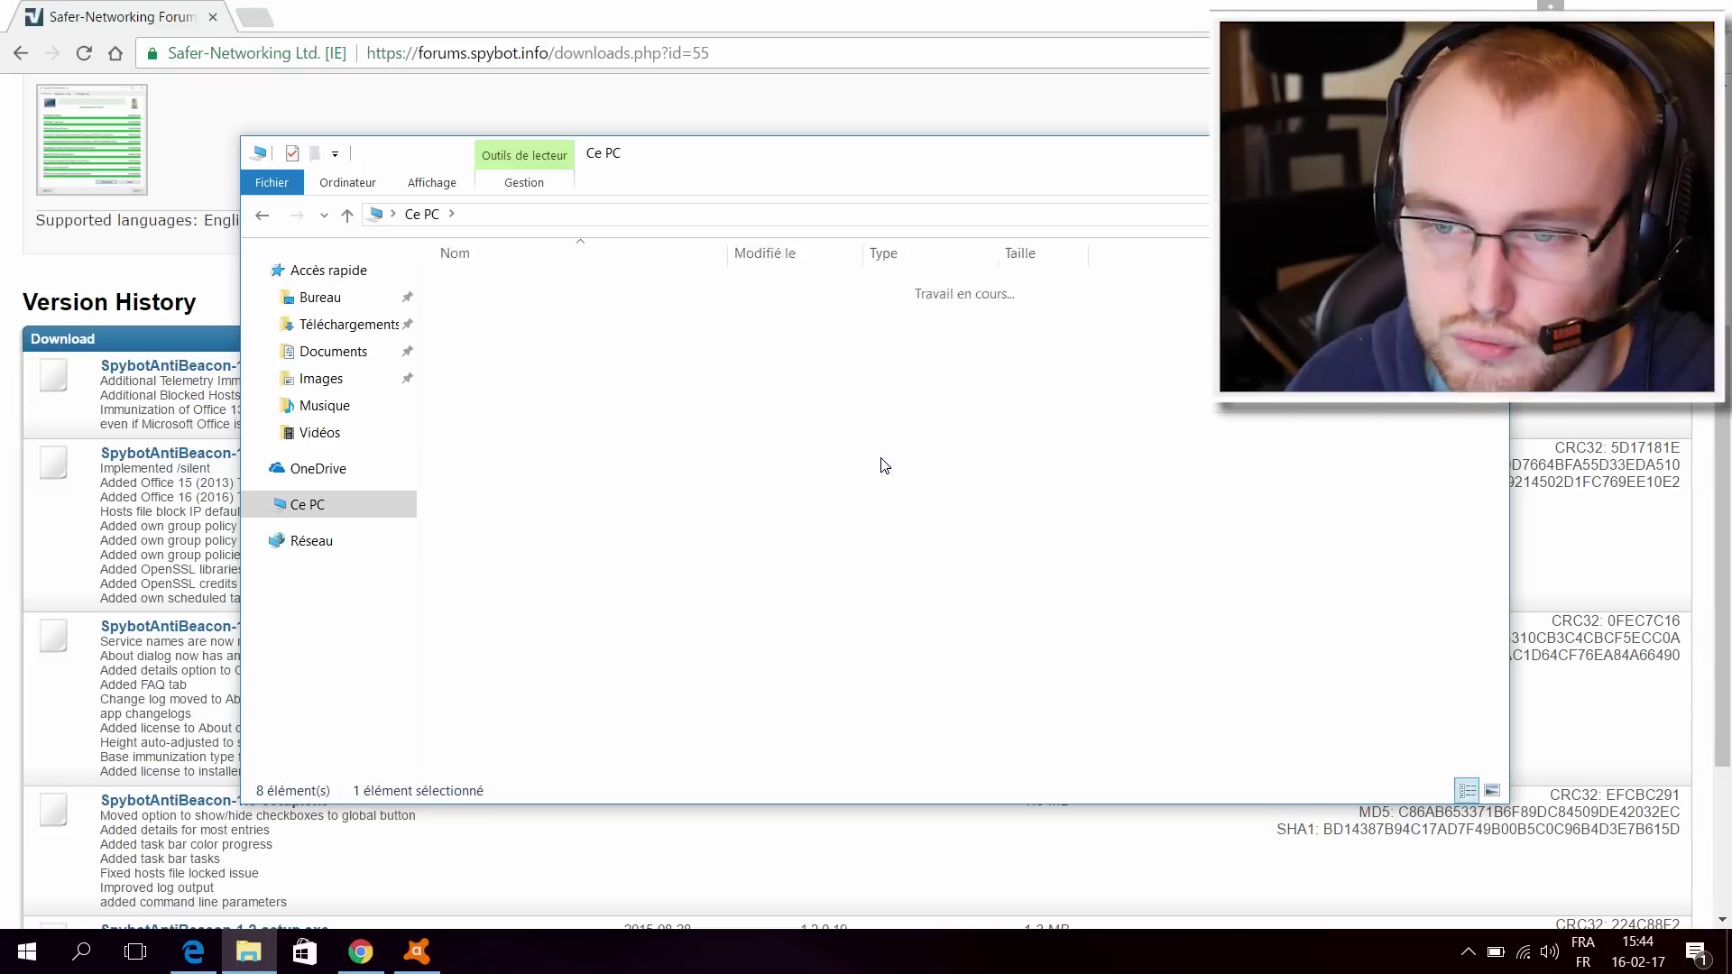
{"action": "right_click", "coordinate": [750, 428]}
{"action": "mouse_move", "coordinate": [836, 691]}
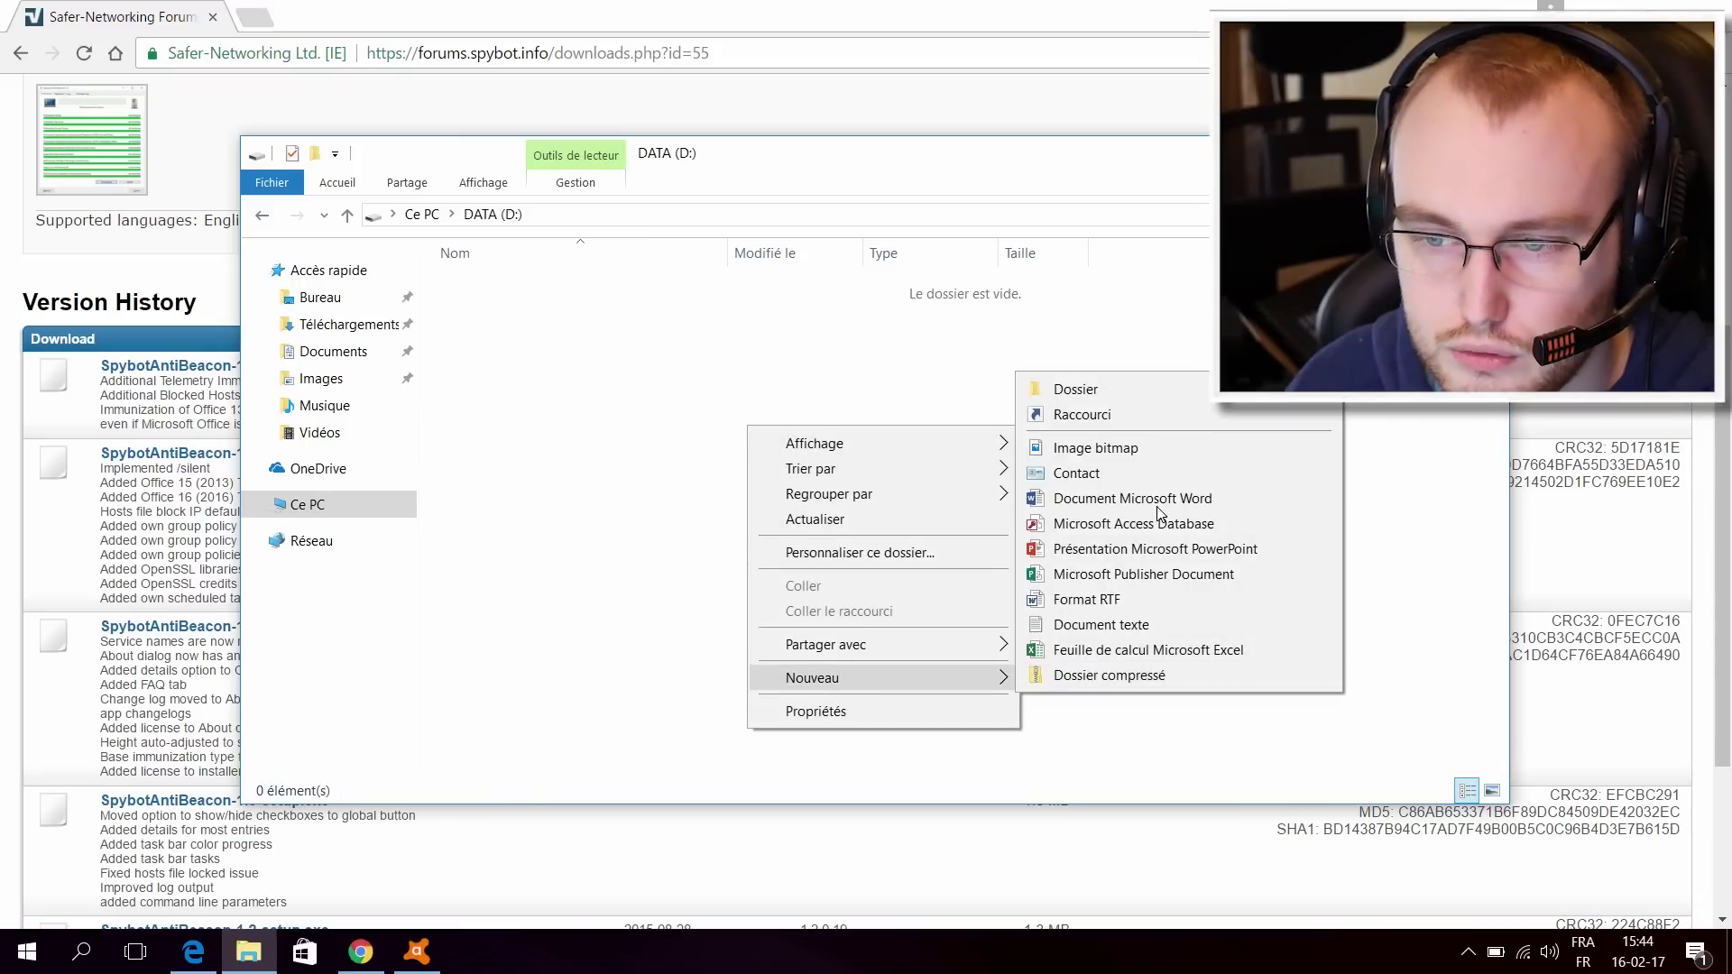
{"action": "left_click", "coordinate": [1137, 390]}
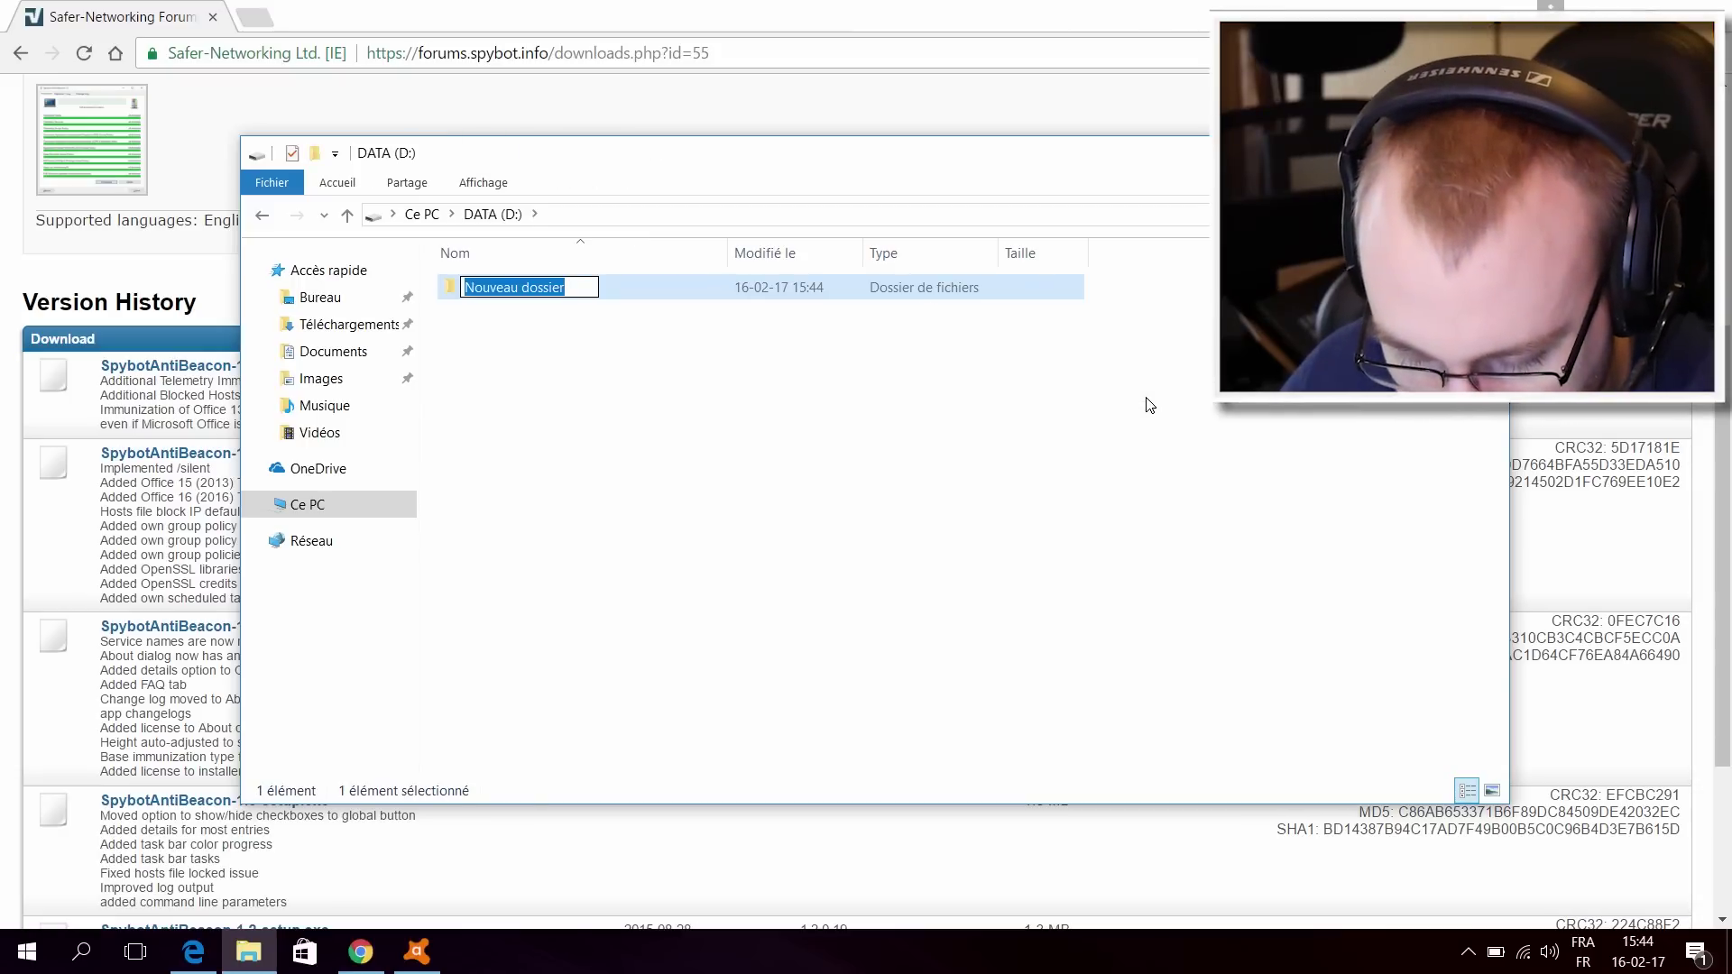
{"action": "type", "text": "Docu"}
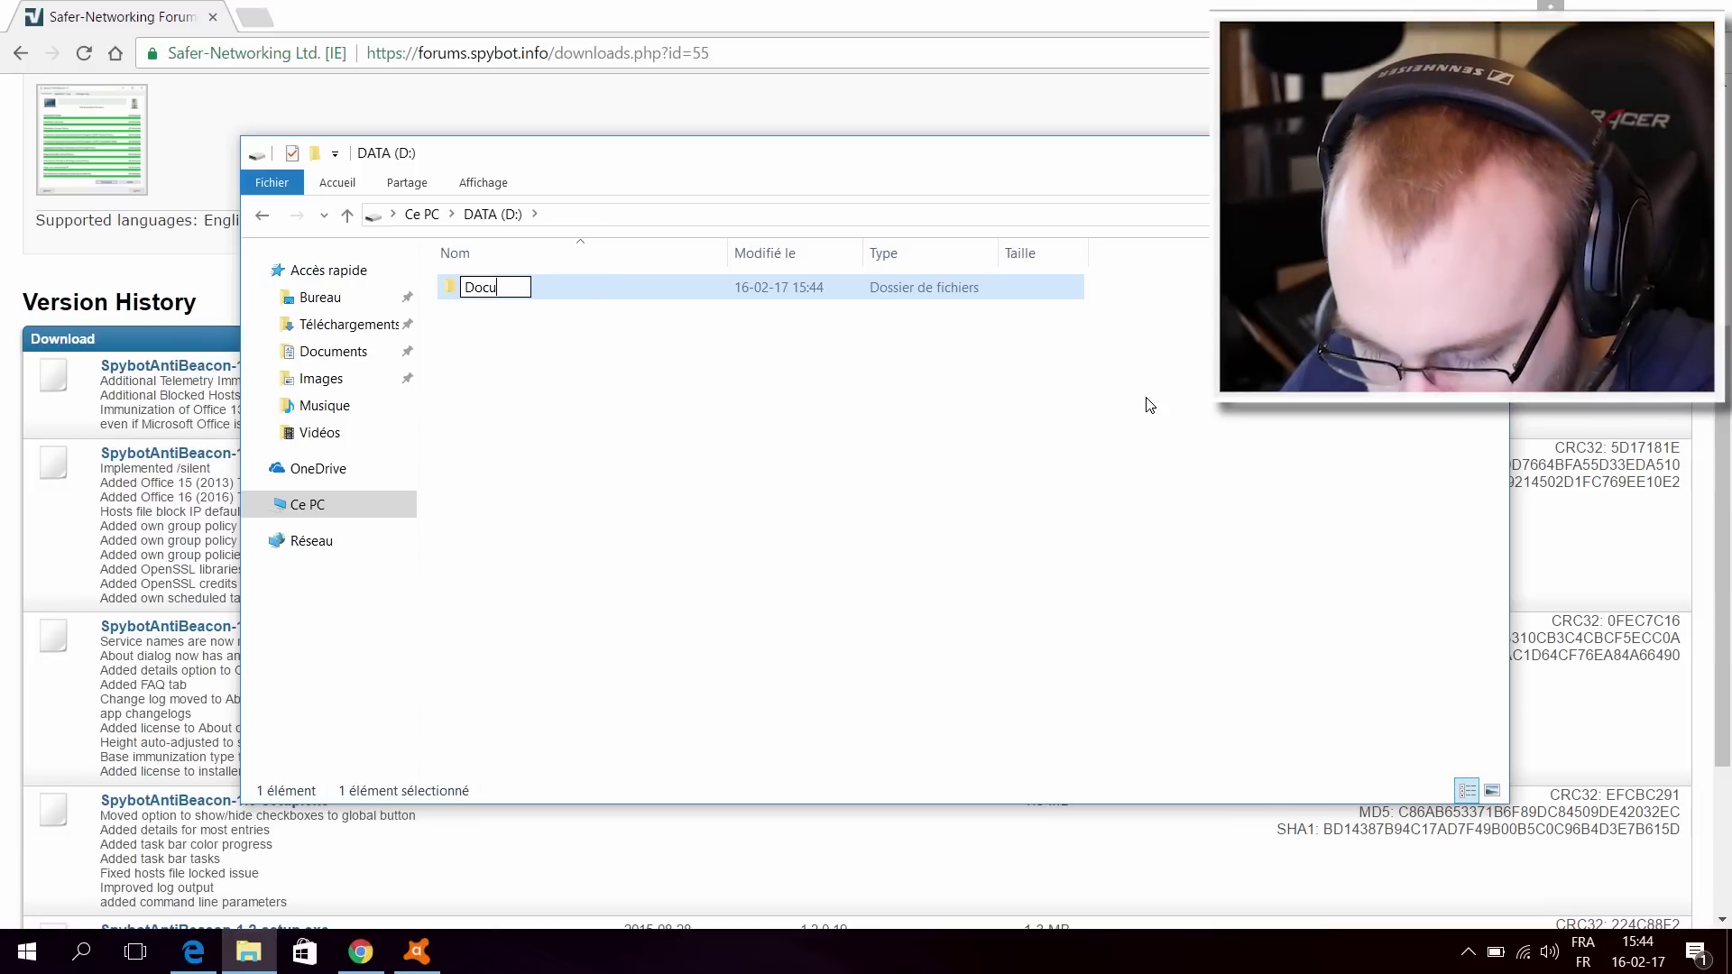
{"action": "type", "text": "ments"}
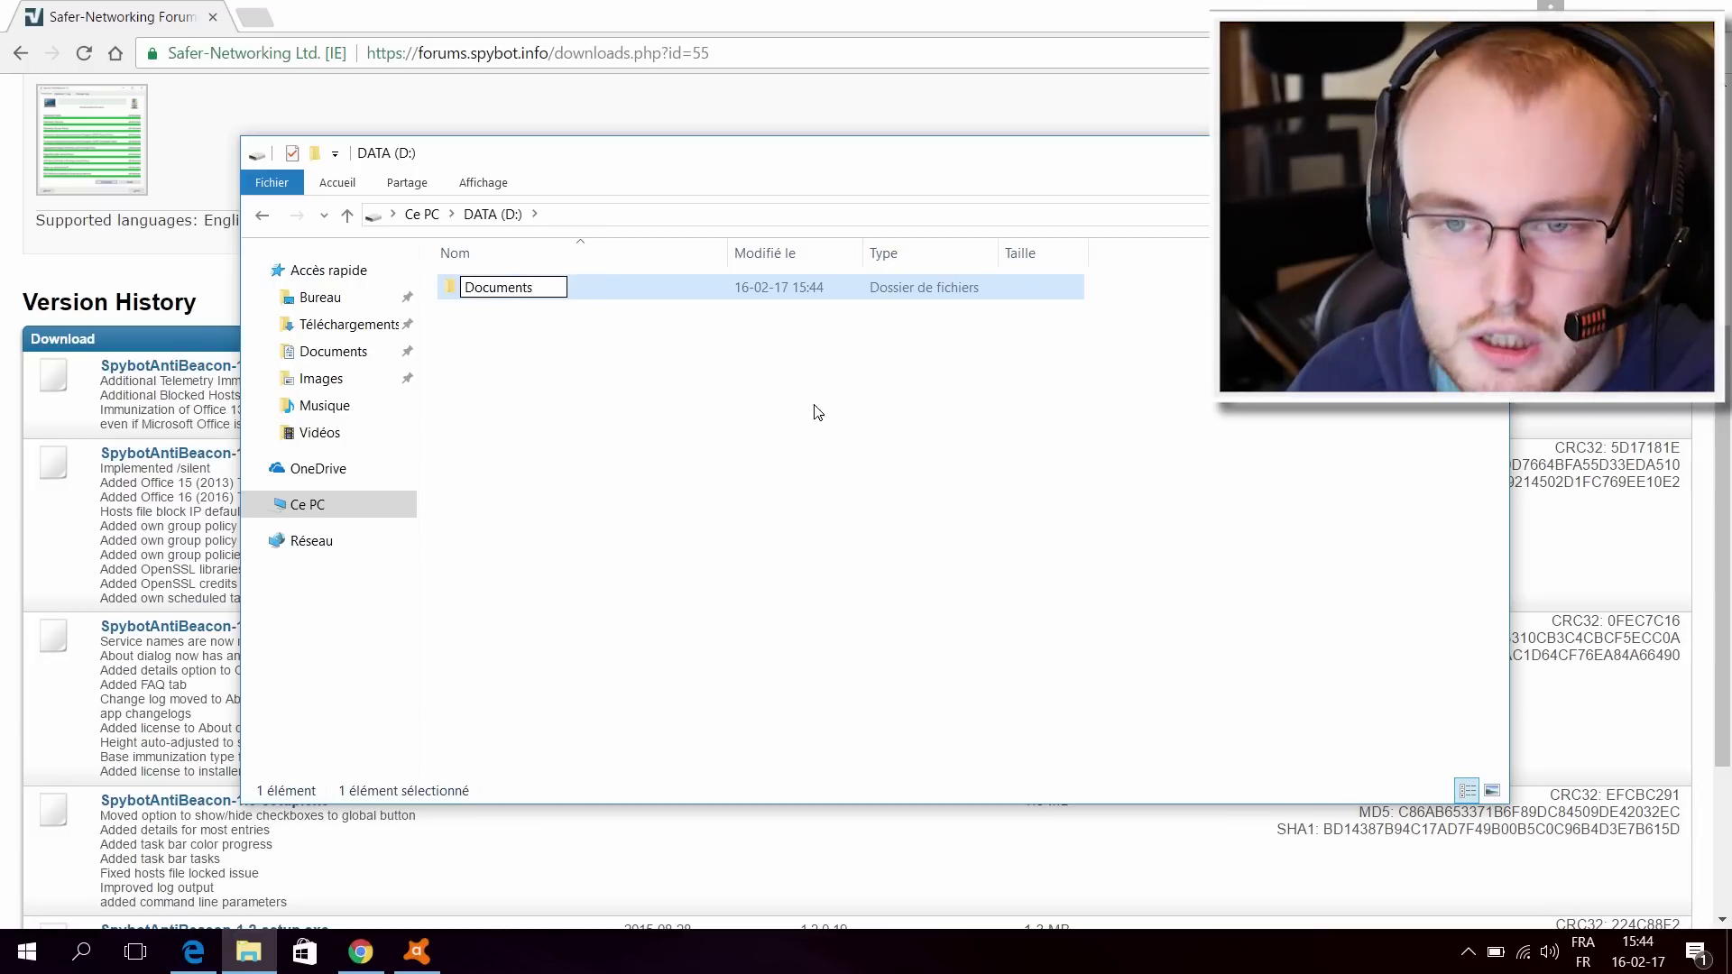
{"action": "left_click", "coordinate": [720, 458]}
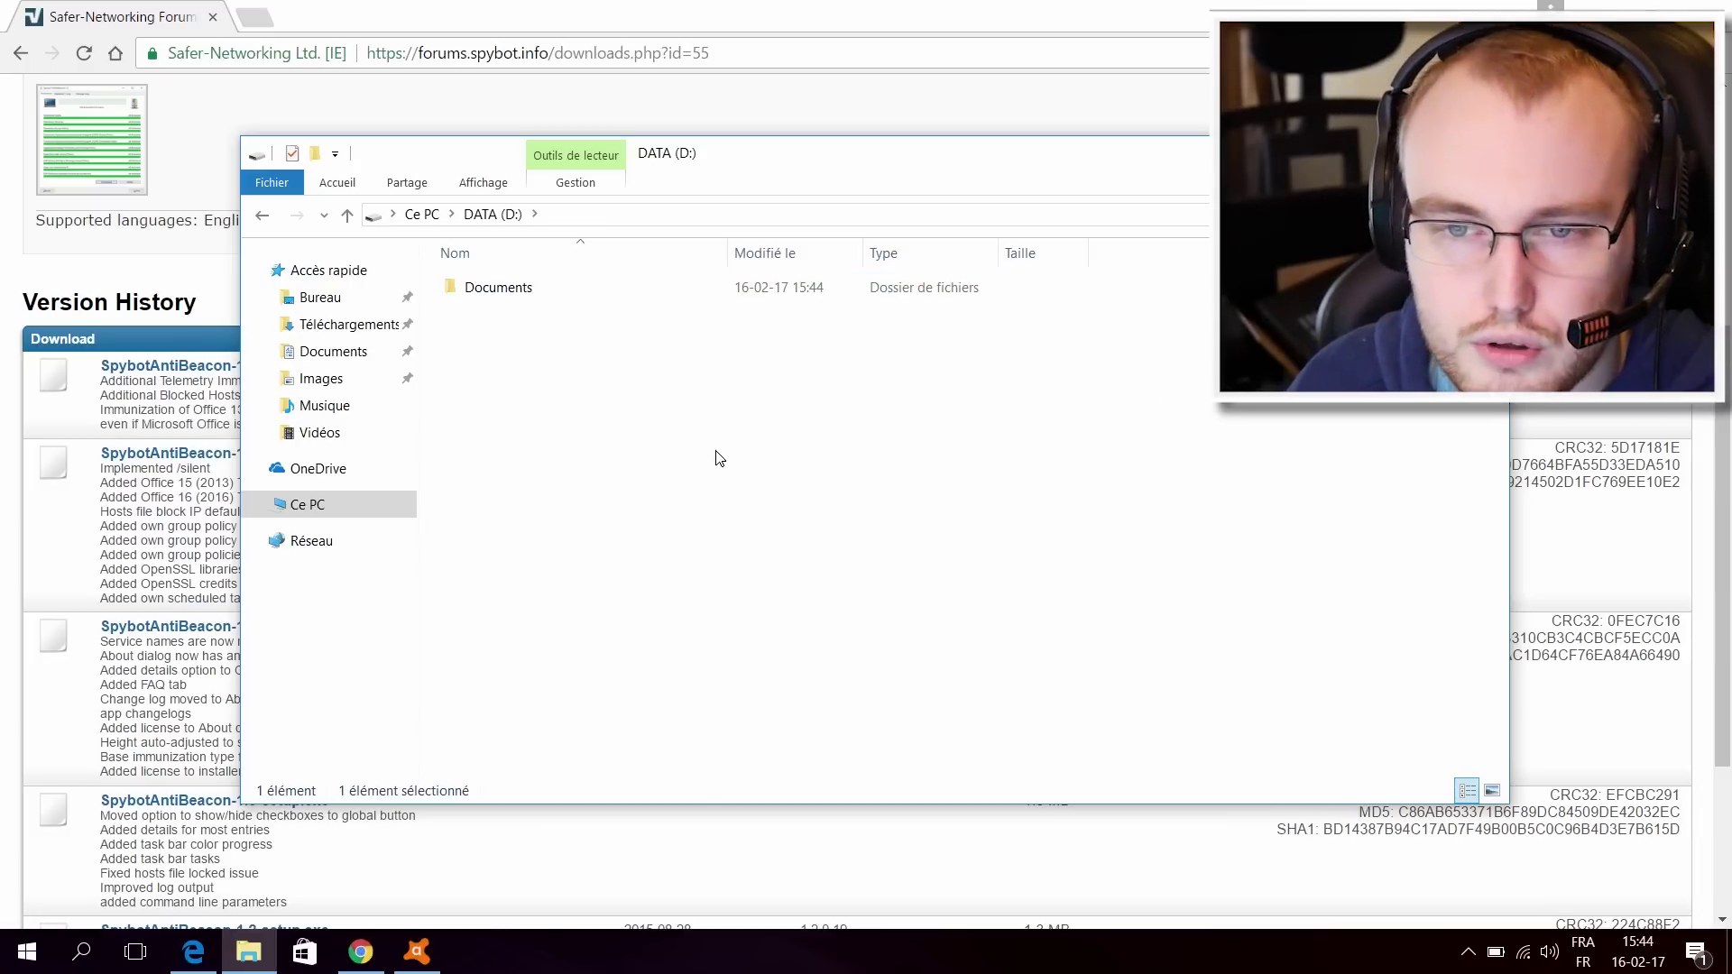
{"action": "left_click", "coordinate": [420, 219]}
{"action": "left_click", "coordinate": [814, 307]}
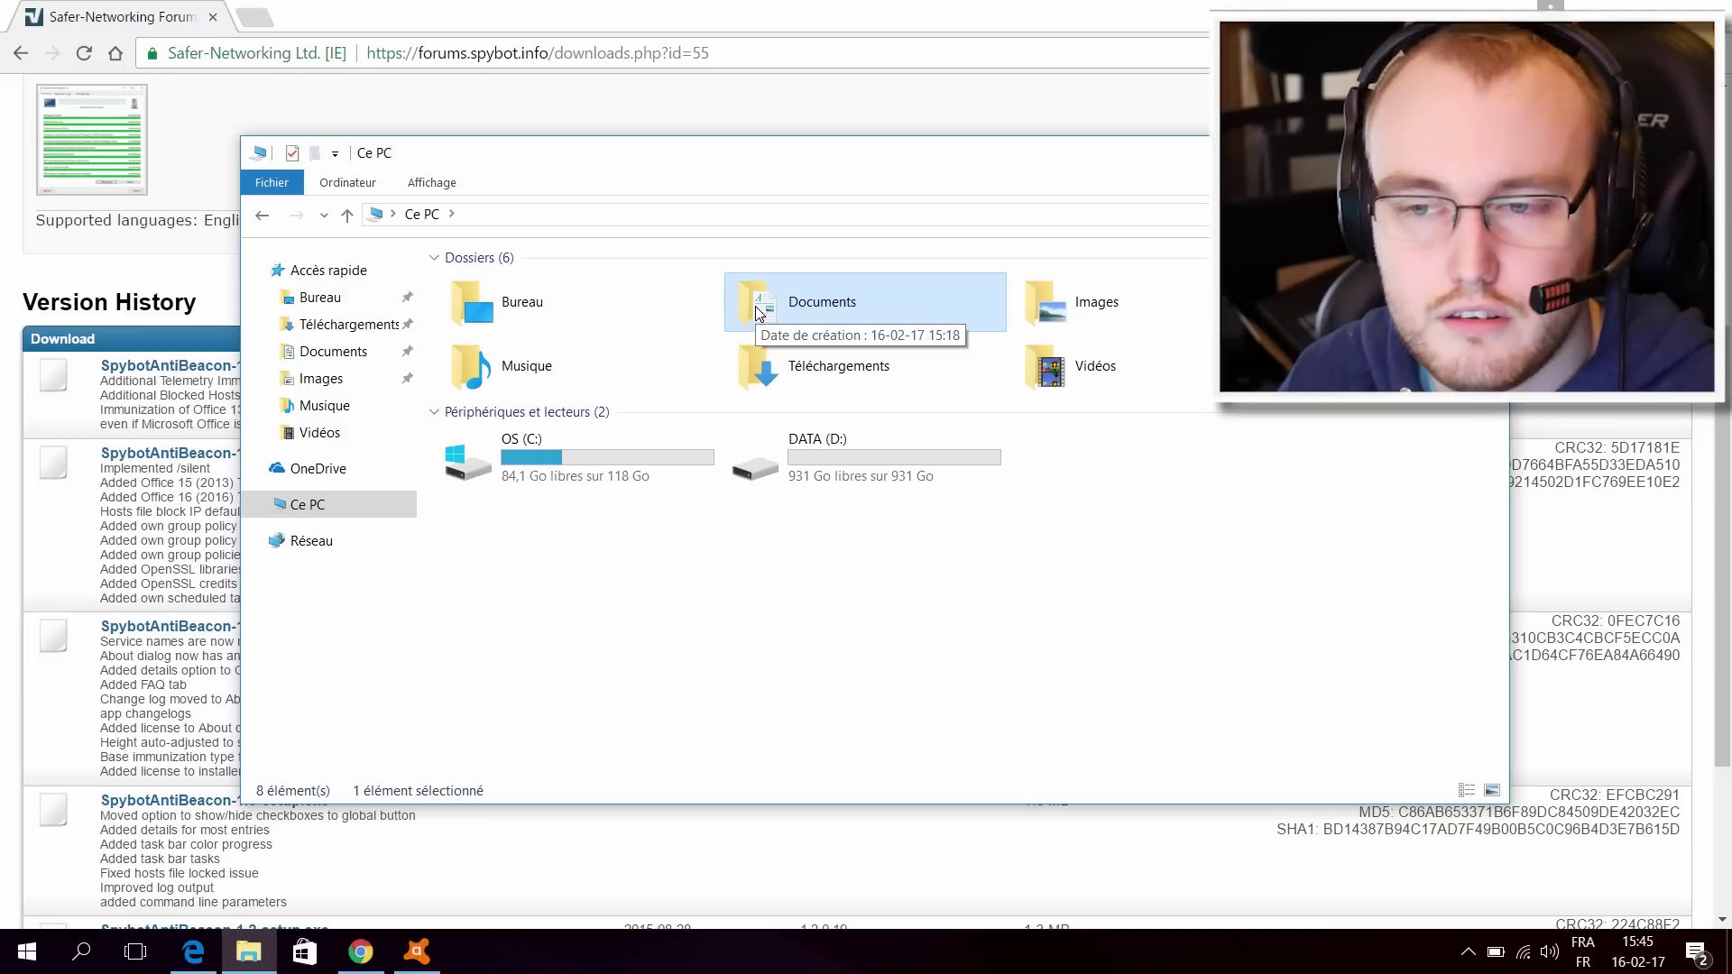
{"action": "double_click", "coordinate": [758, 307]}
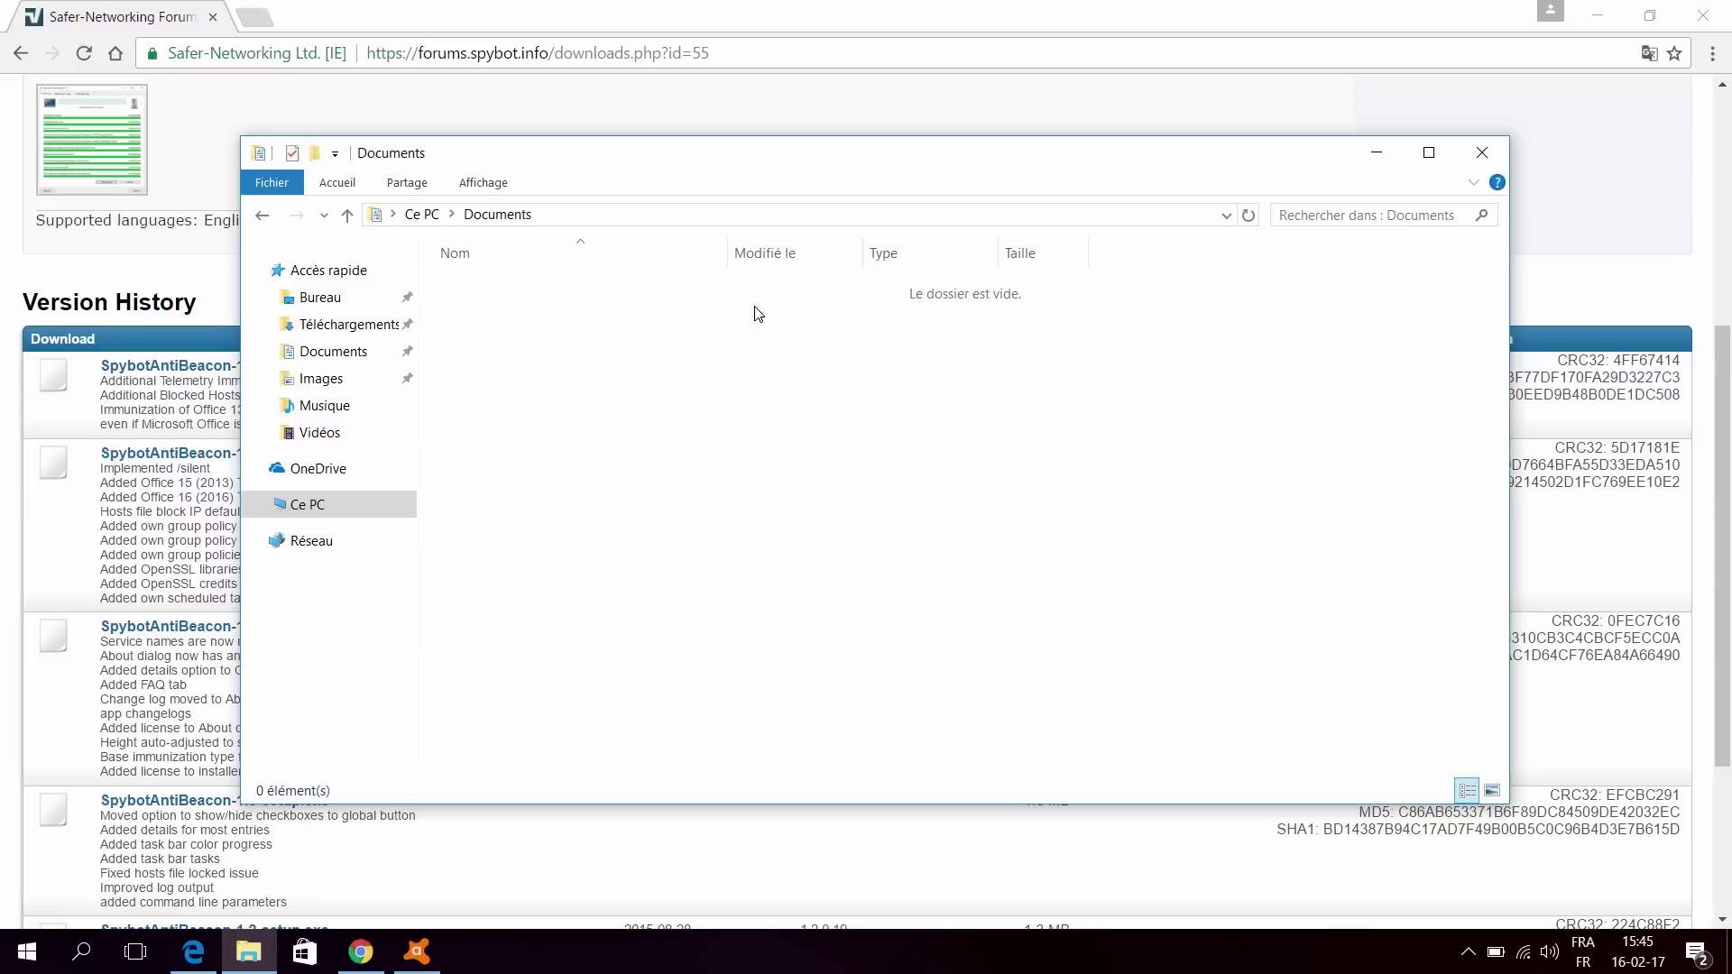
{"action": "left_click", "coordinate": [579, 214]}
{"action": "left_click", "coordinate": [487, 216]}
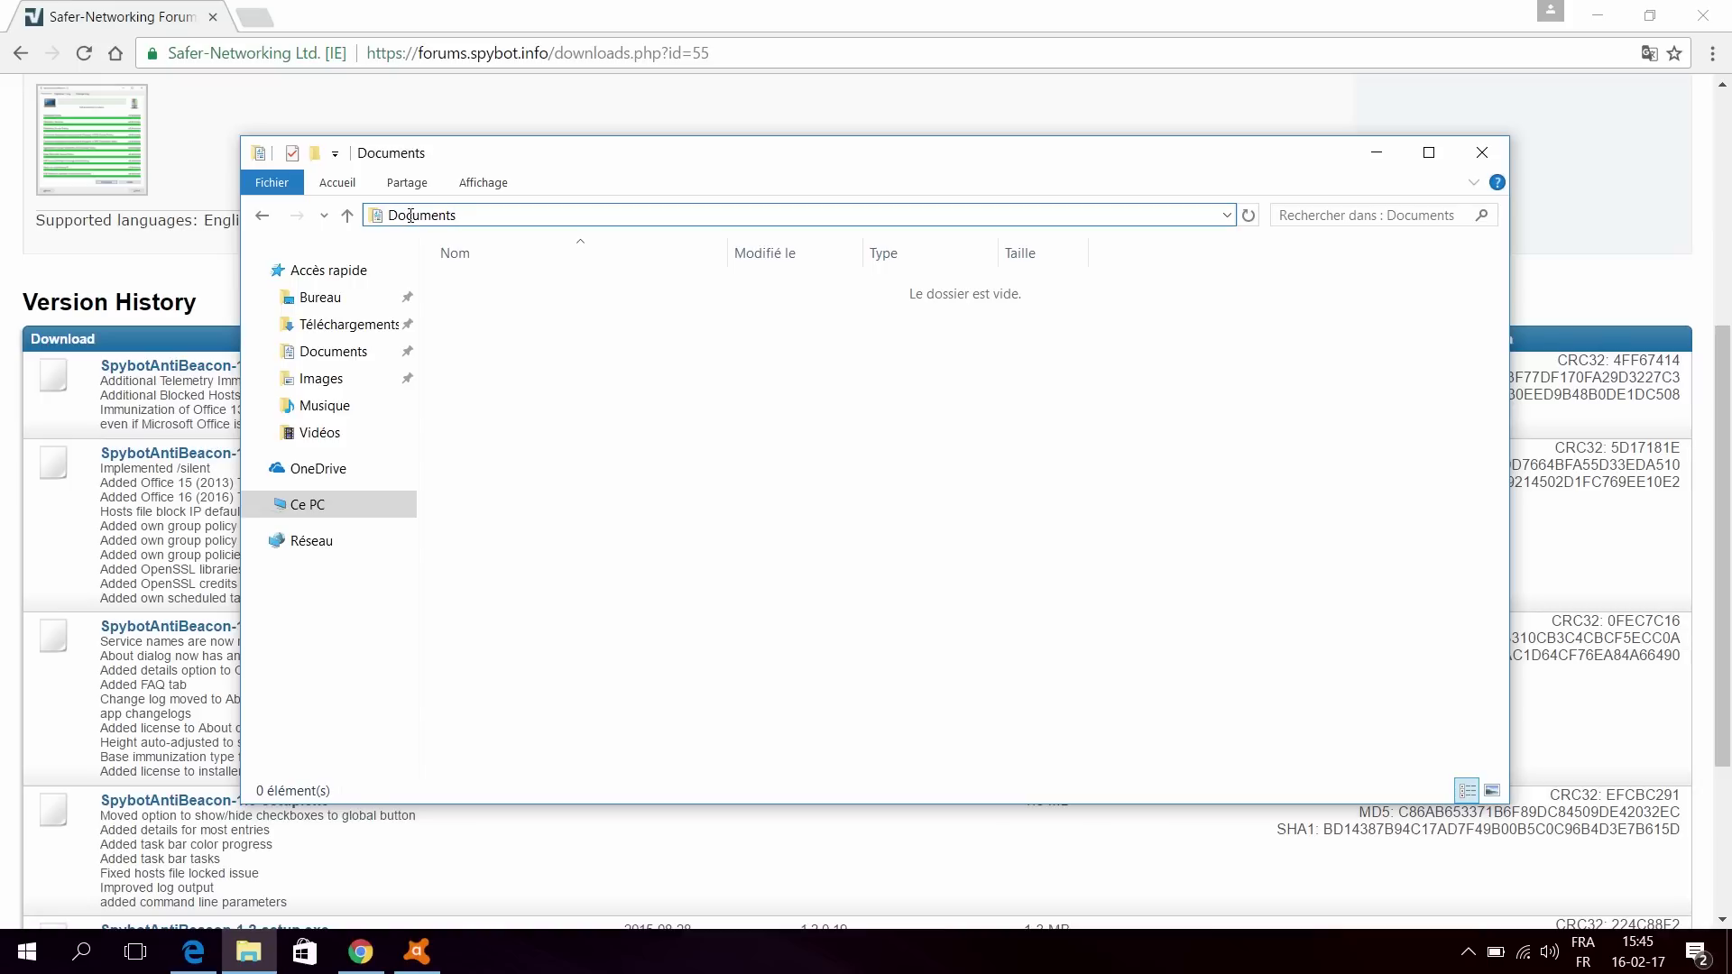
{"action": "left_click", "coordinate": [266, 222]}
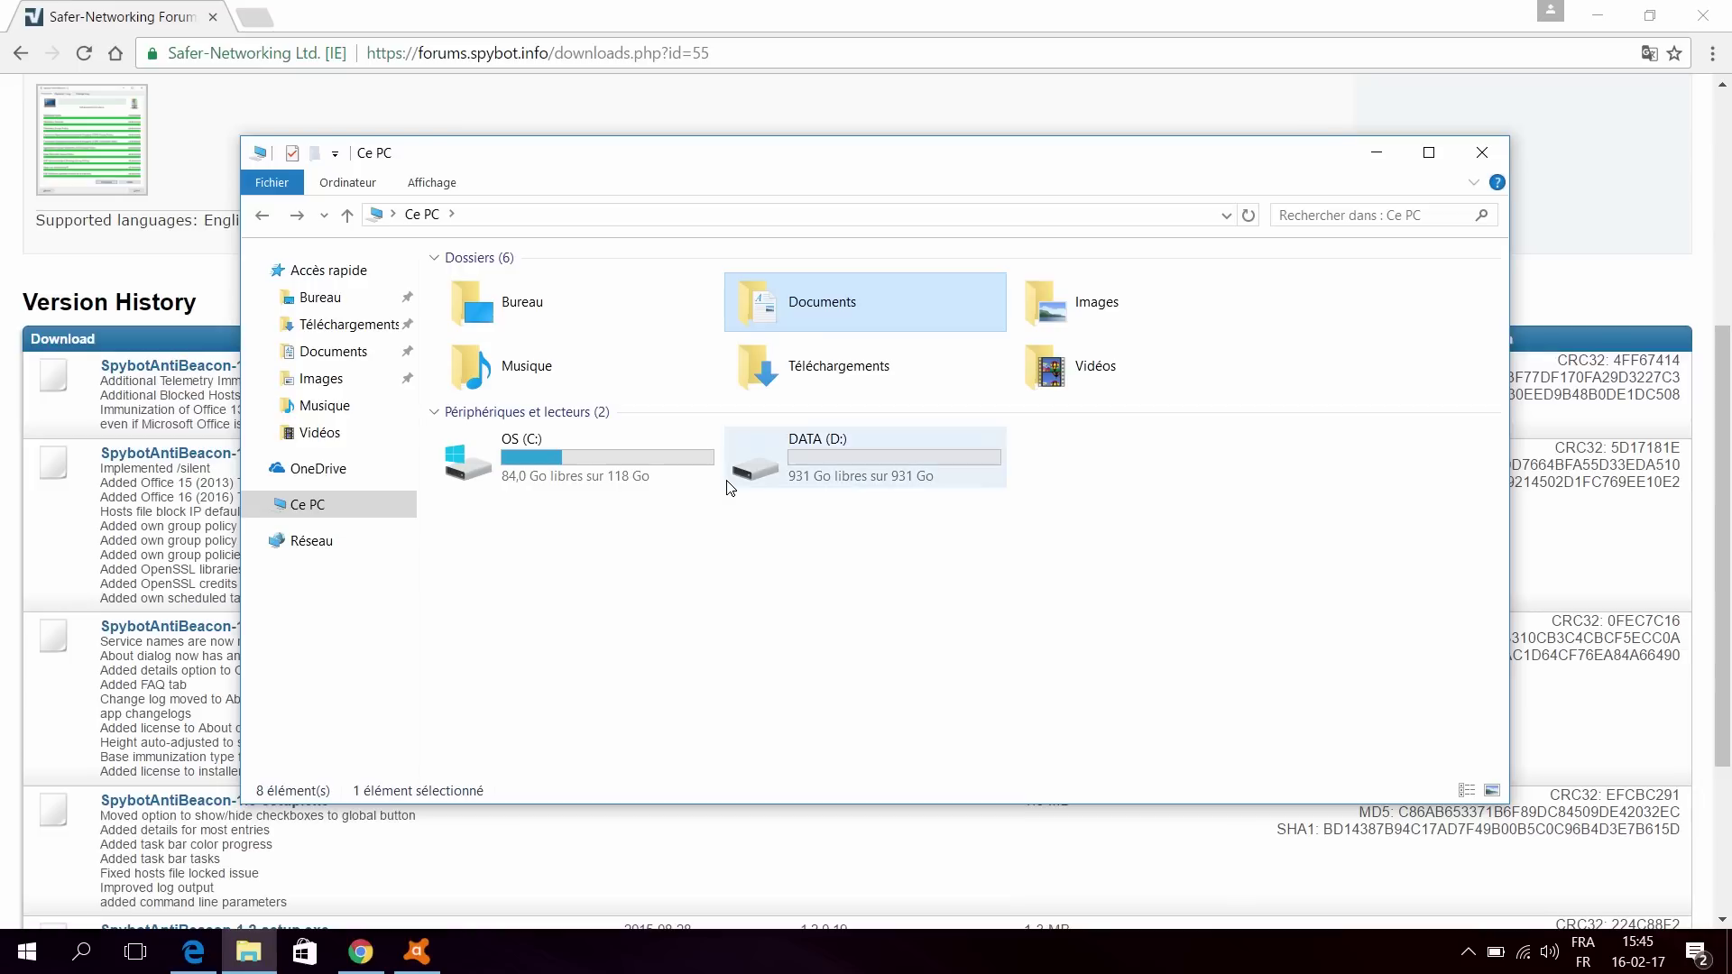
{"action": "right_click", "coordinate": [804, 306]}
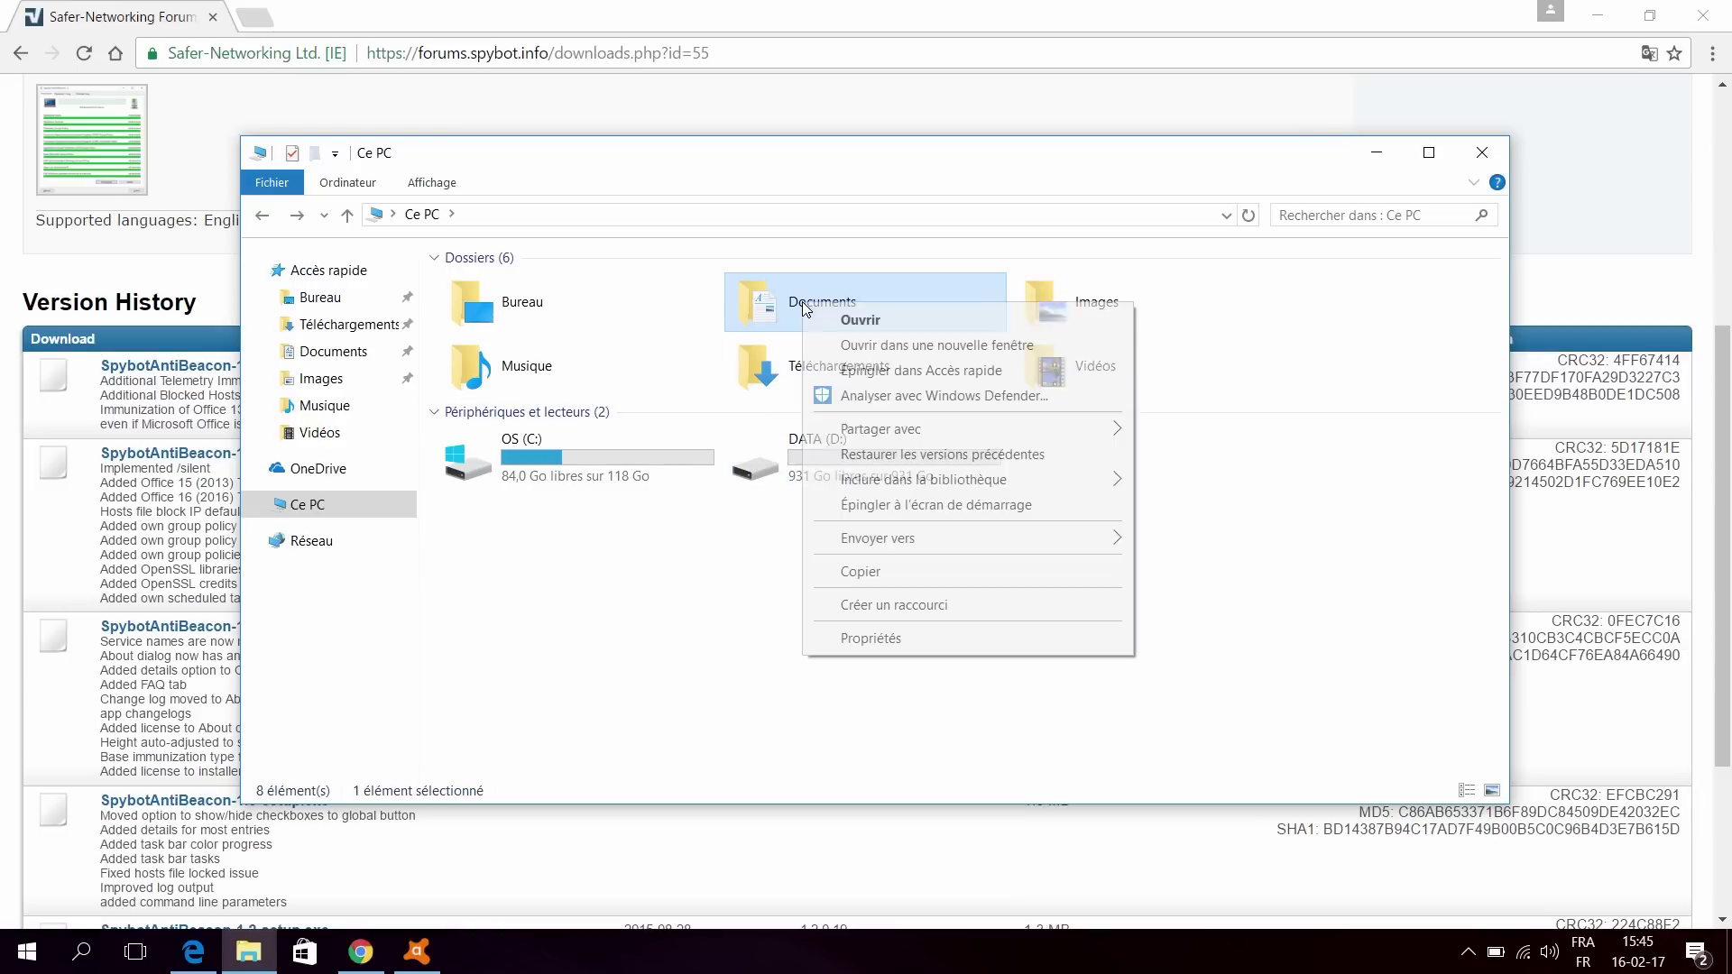
Step: Set the Documents folder's location to DATA (D:)\Documents and move its existing files there
{"action": "left_click", "coordinate": [893, 638]}
{"action": "left_click", "coordinate": [1012, 355]}
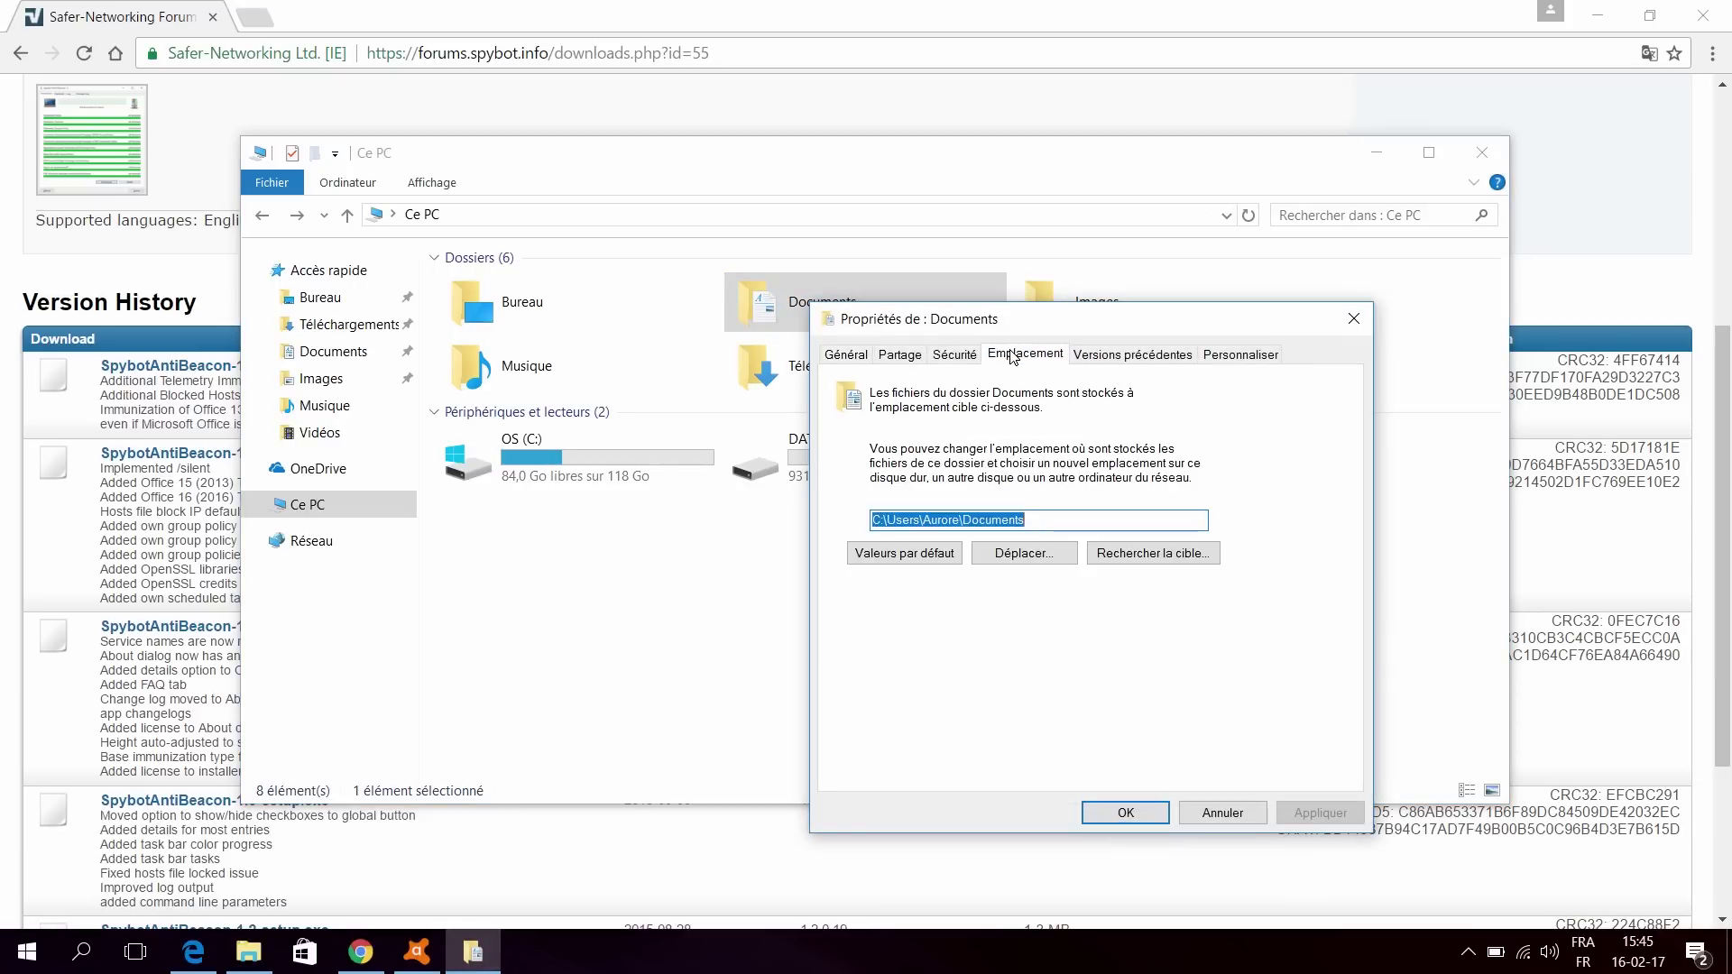
{"action": "left_click", "coordinate": [963, 521]}
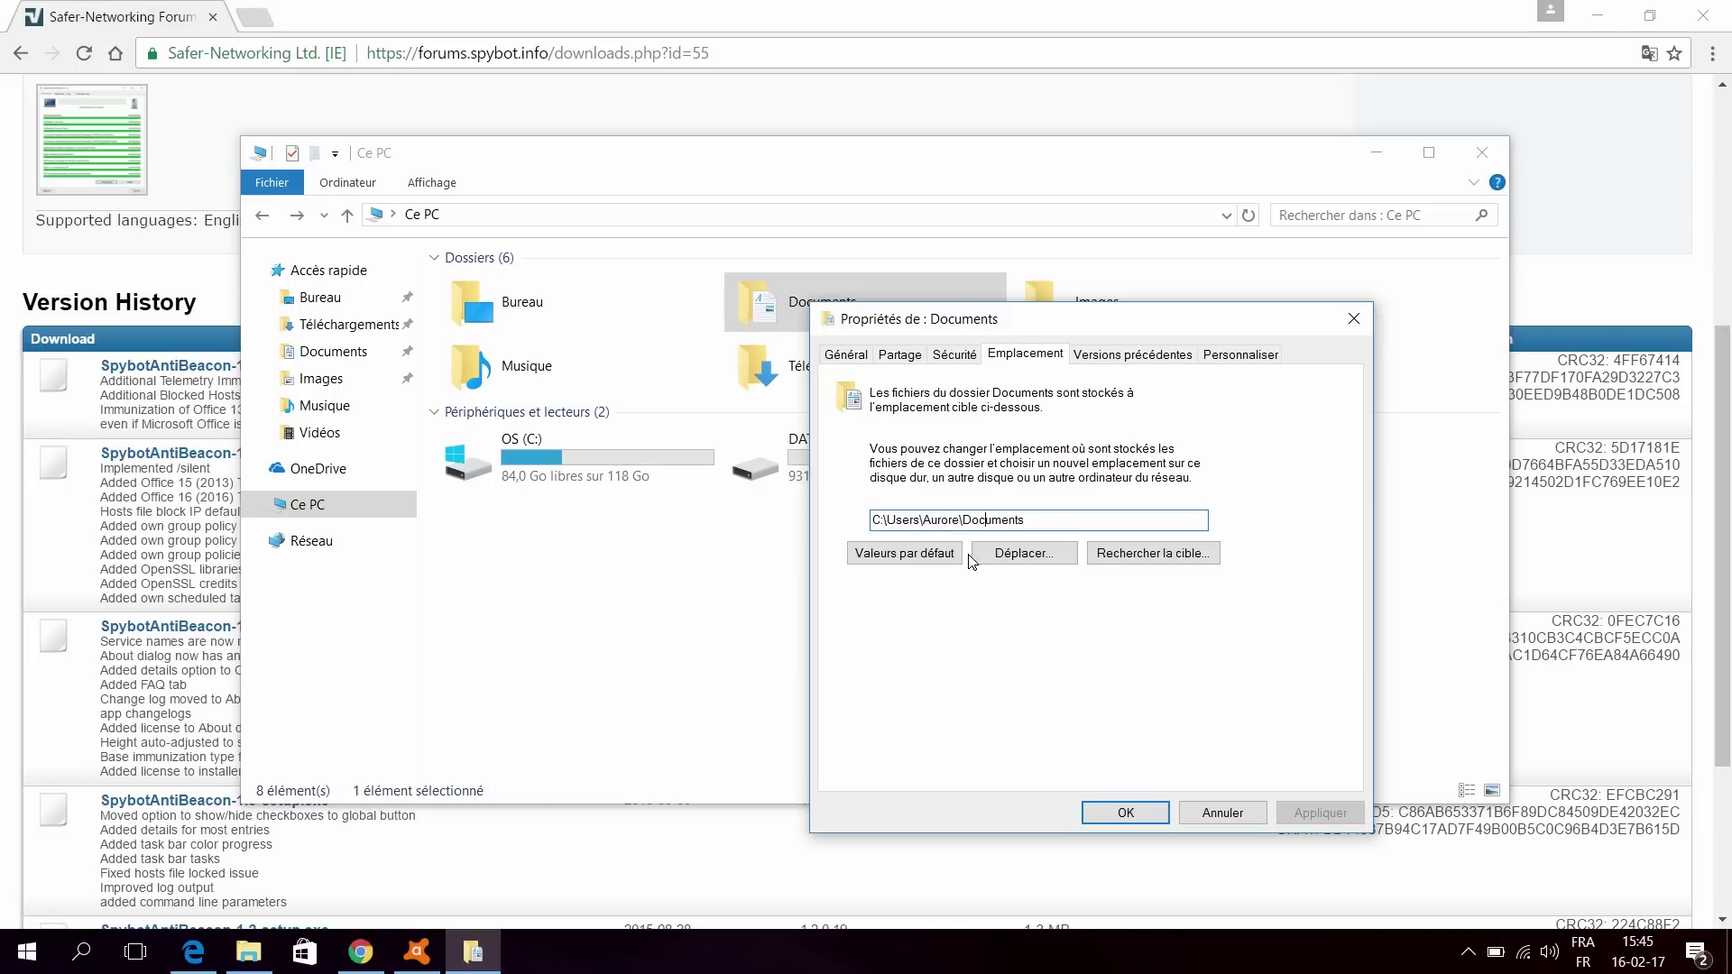
{"action": "left_click", "coordinate": [1065, 554]}
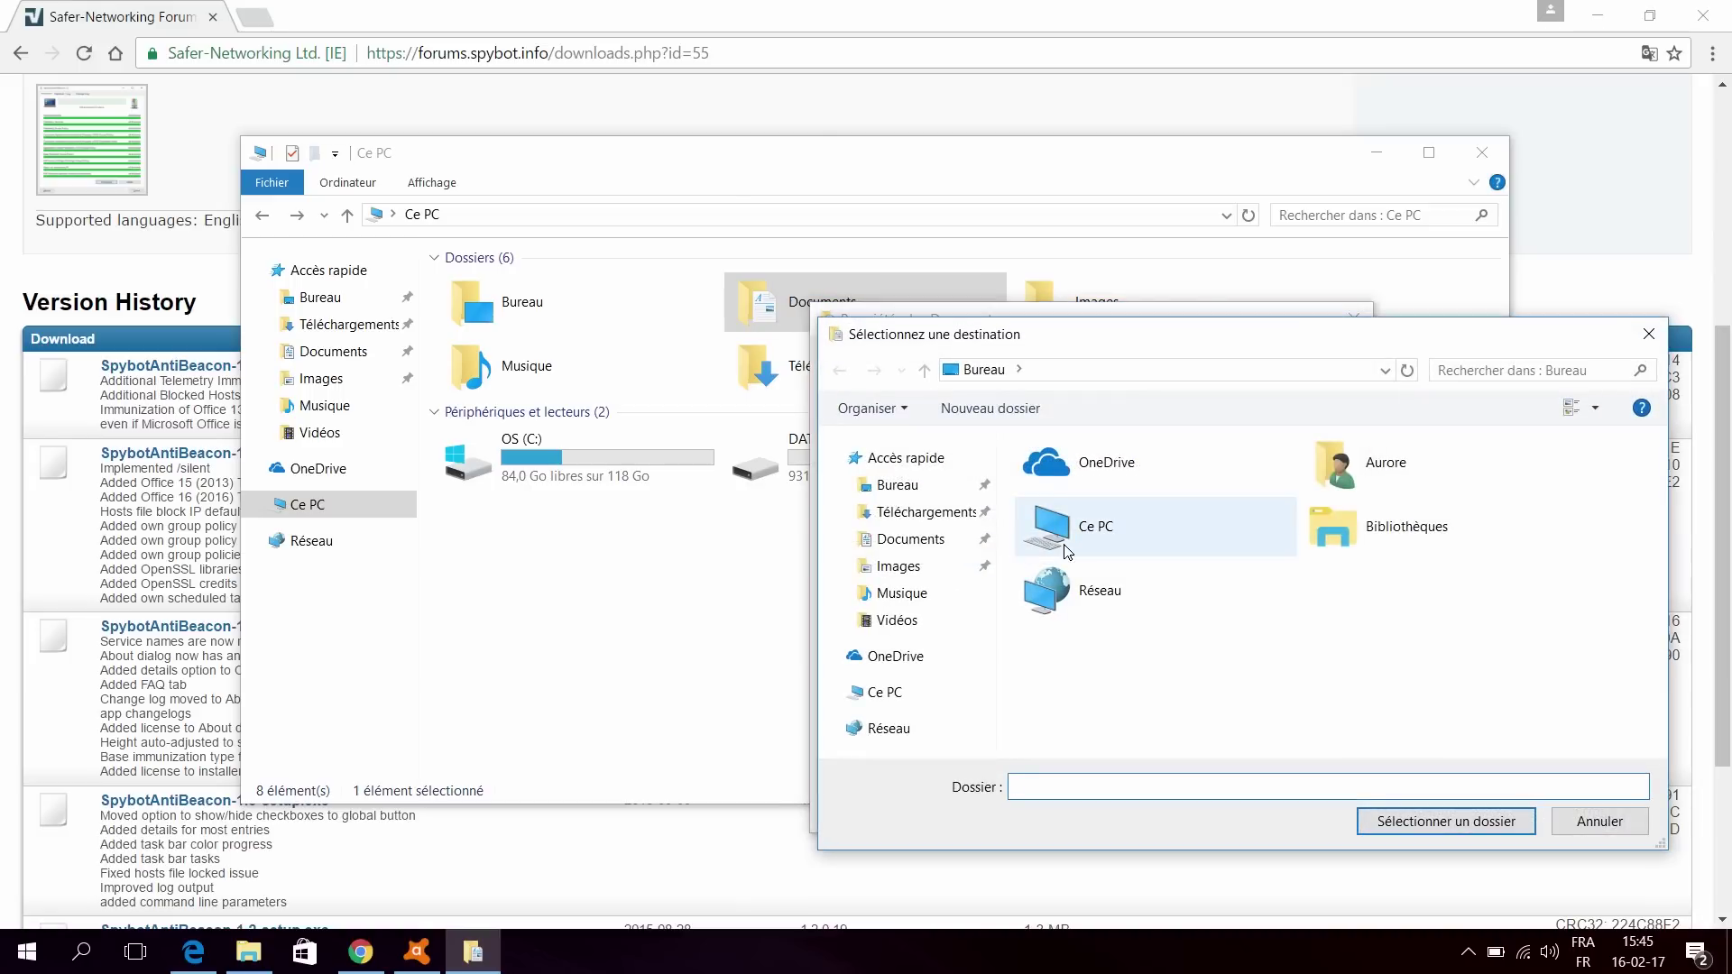
{"action": "double_click", "coordinate": [1067, 553]}
{"action": "left_click", "coordinate": [1421, 738]}
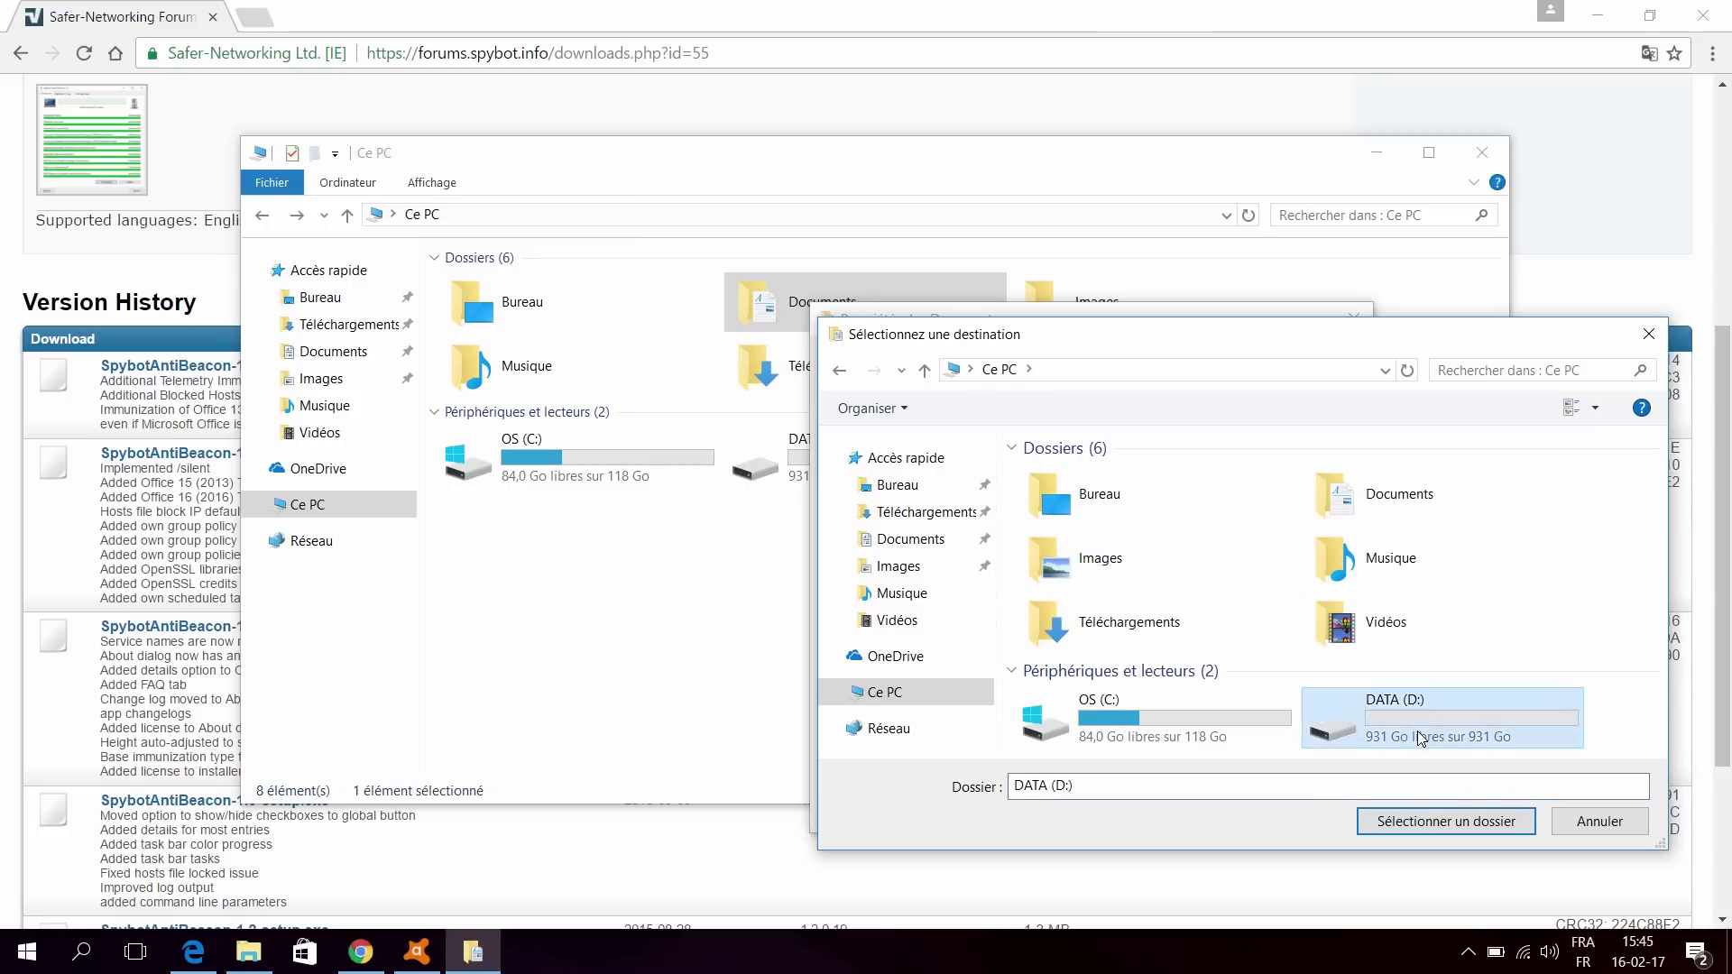
{"action": "double_click", "coordinate": [1419, 739]}
{"action": "left_click", "coordinate": [1087, 478]}
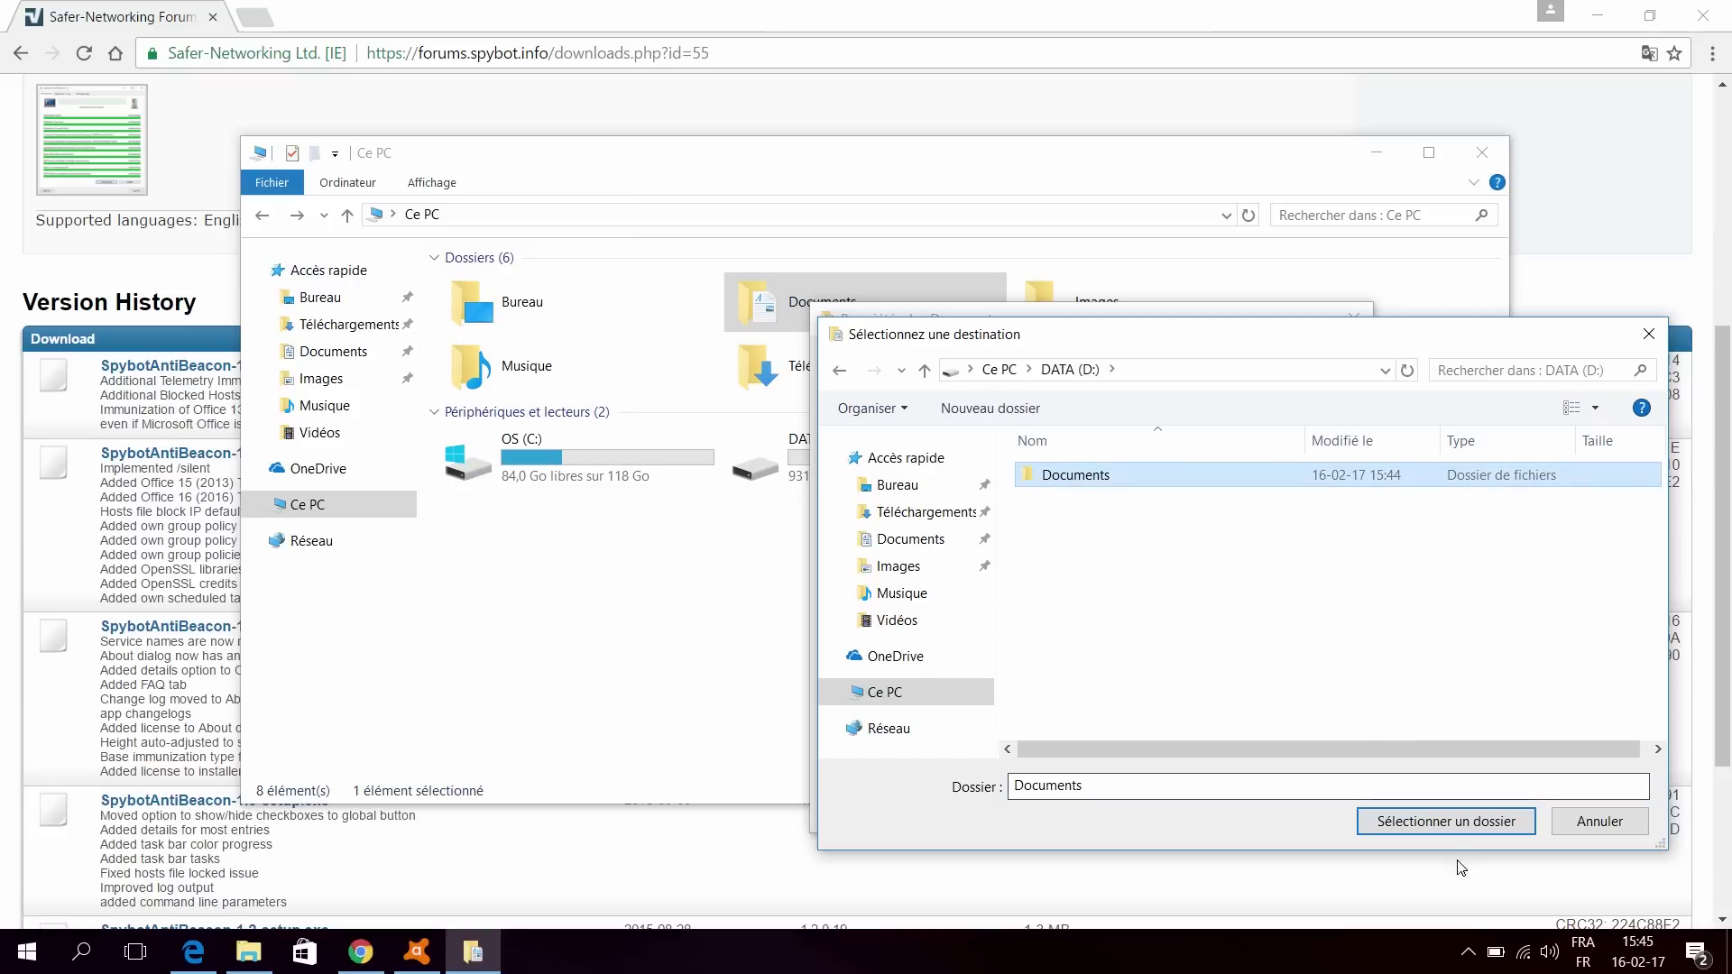
{"action": "left_click", "coordinate": [1447, 821]}
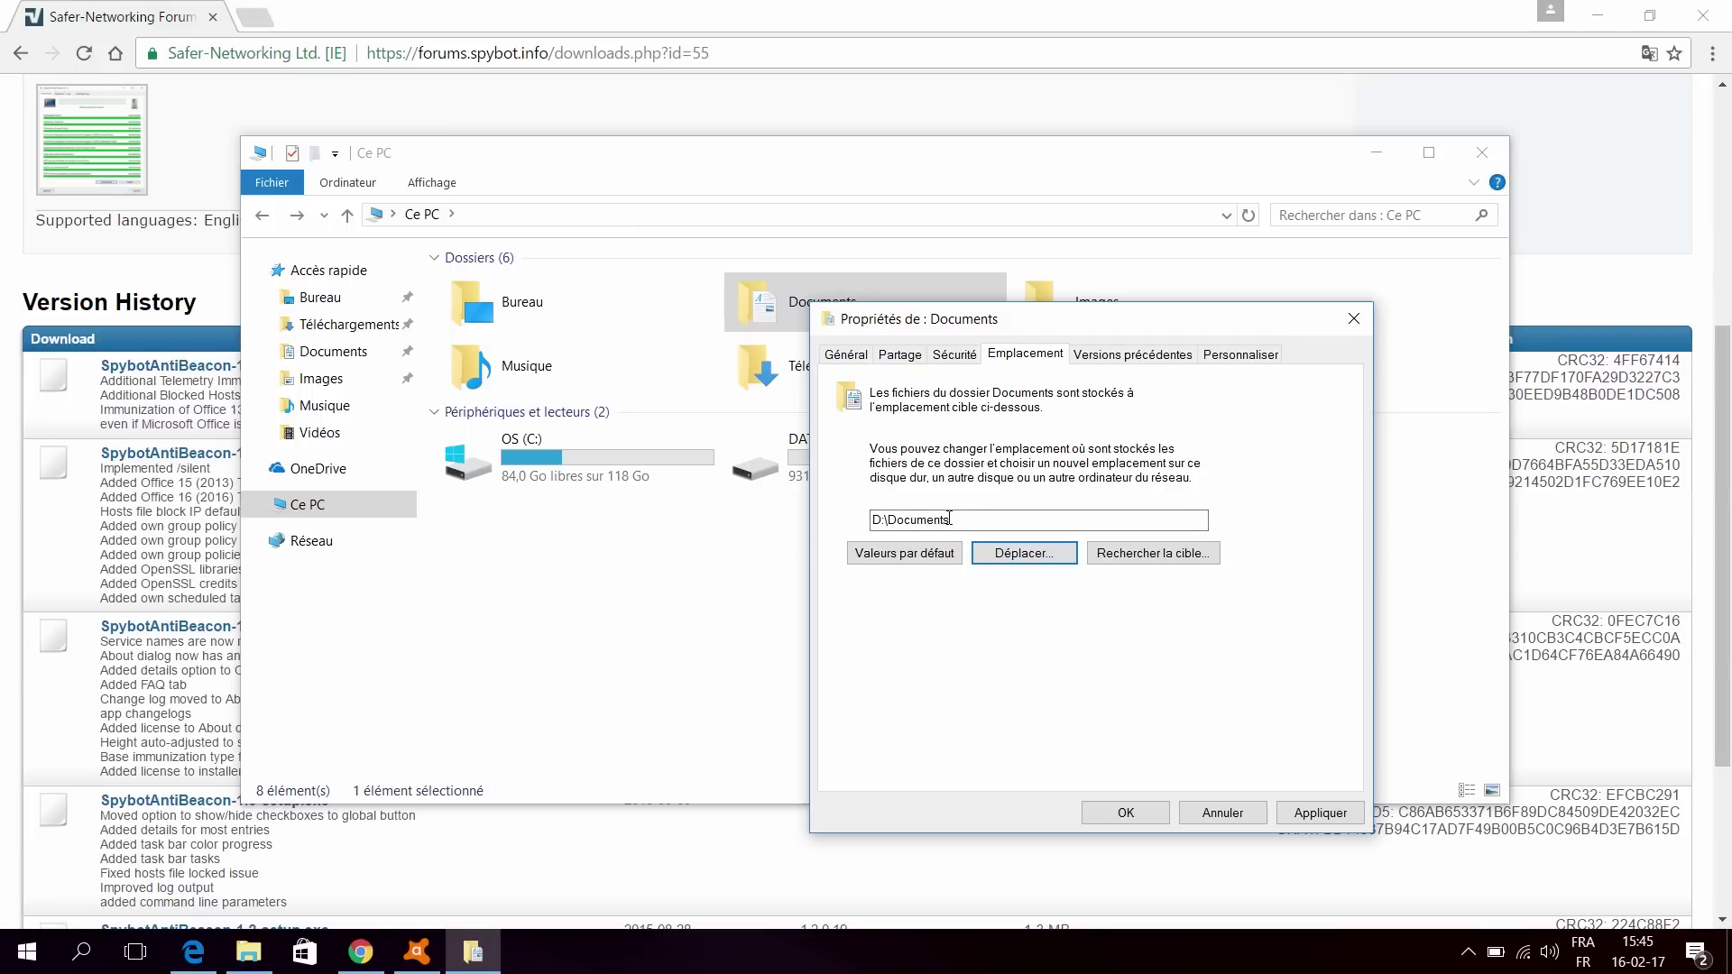
{"action": "left_click", "coordinate": [1315, 812]}
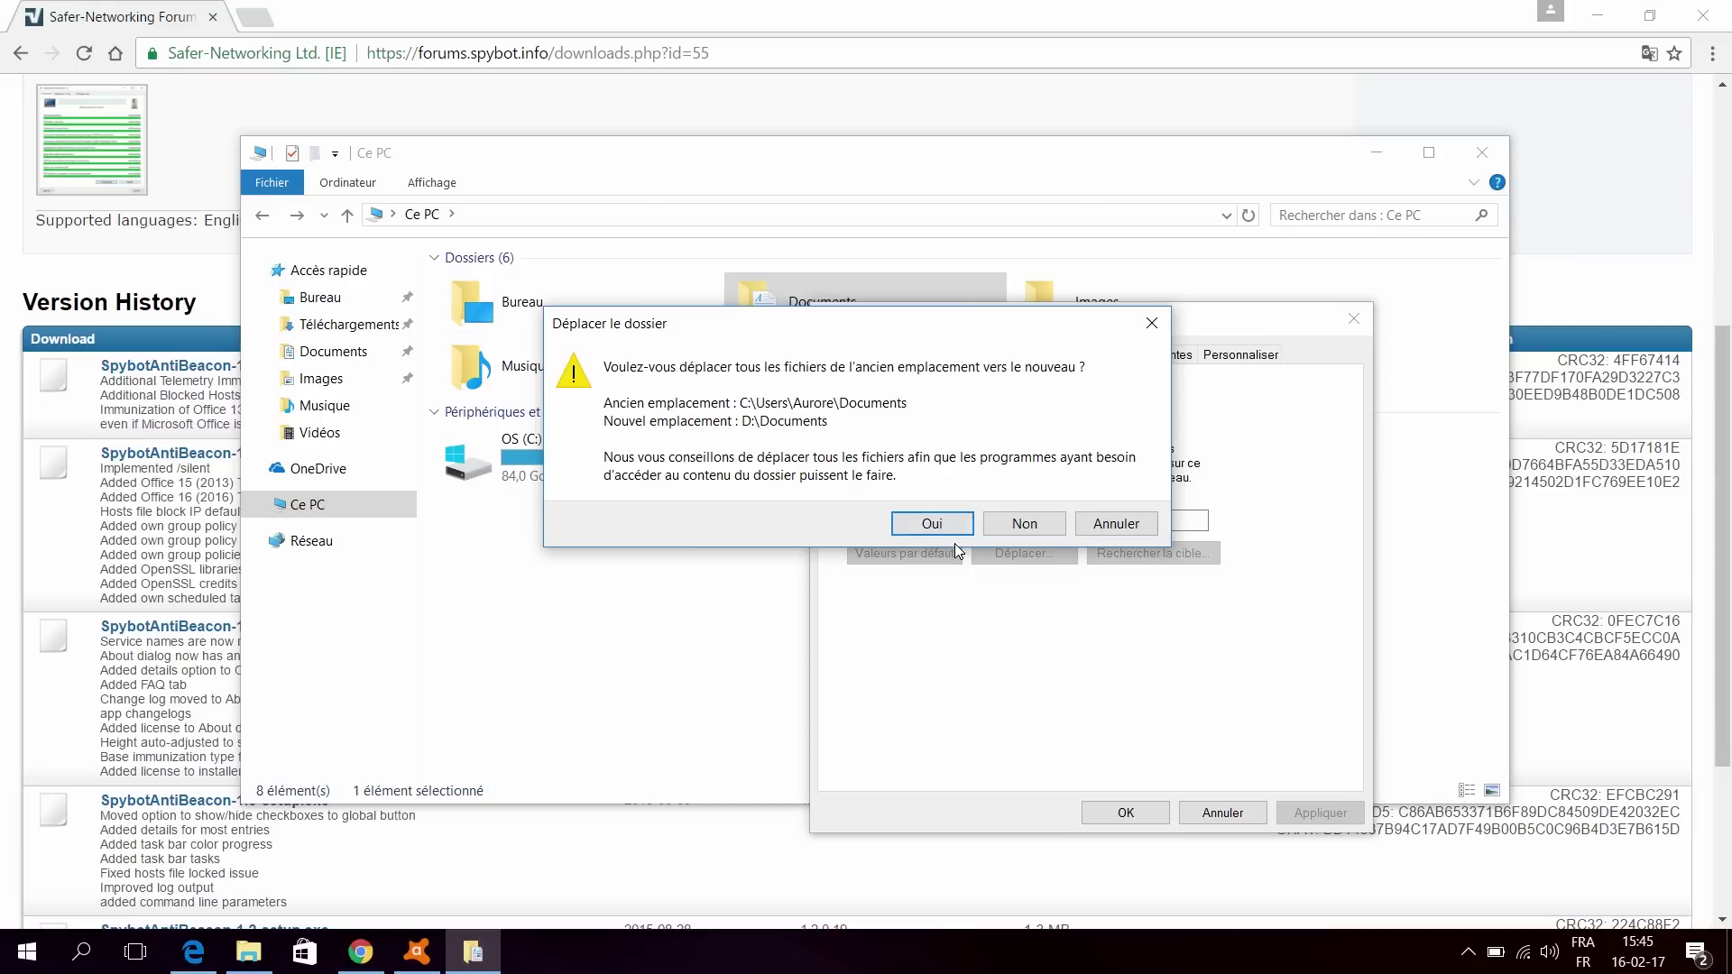
{"action": "left_click", "coordinate": [932, 523]}
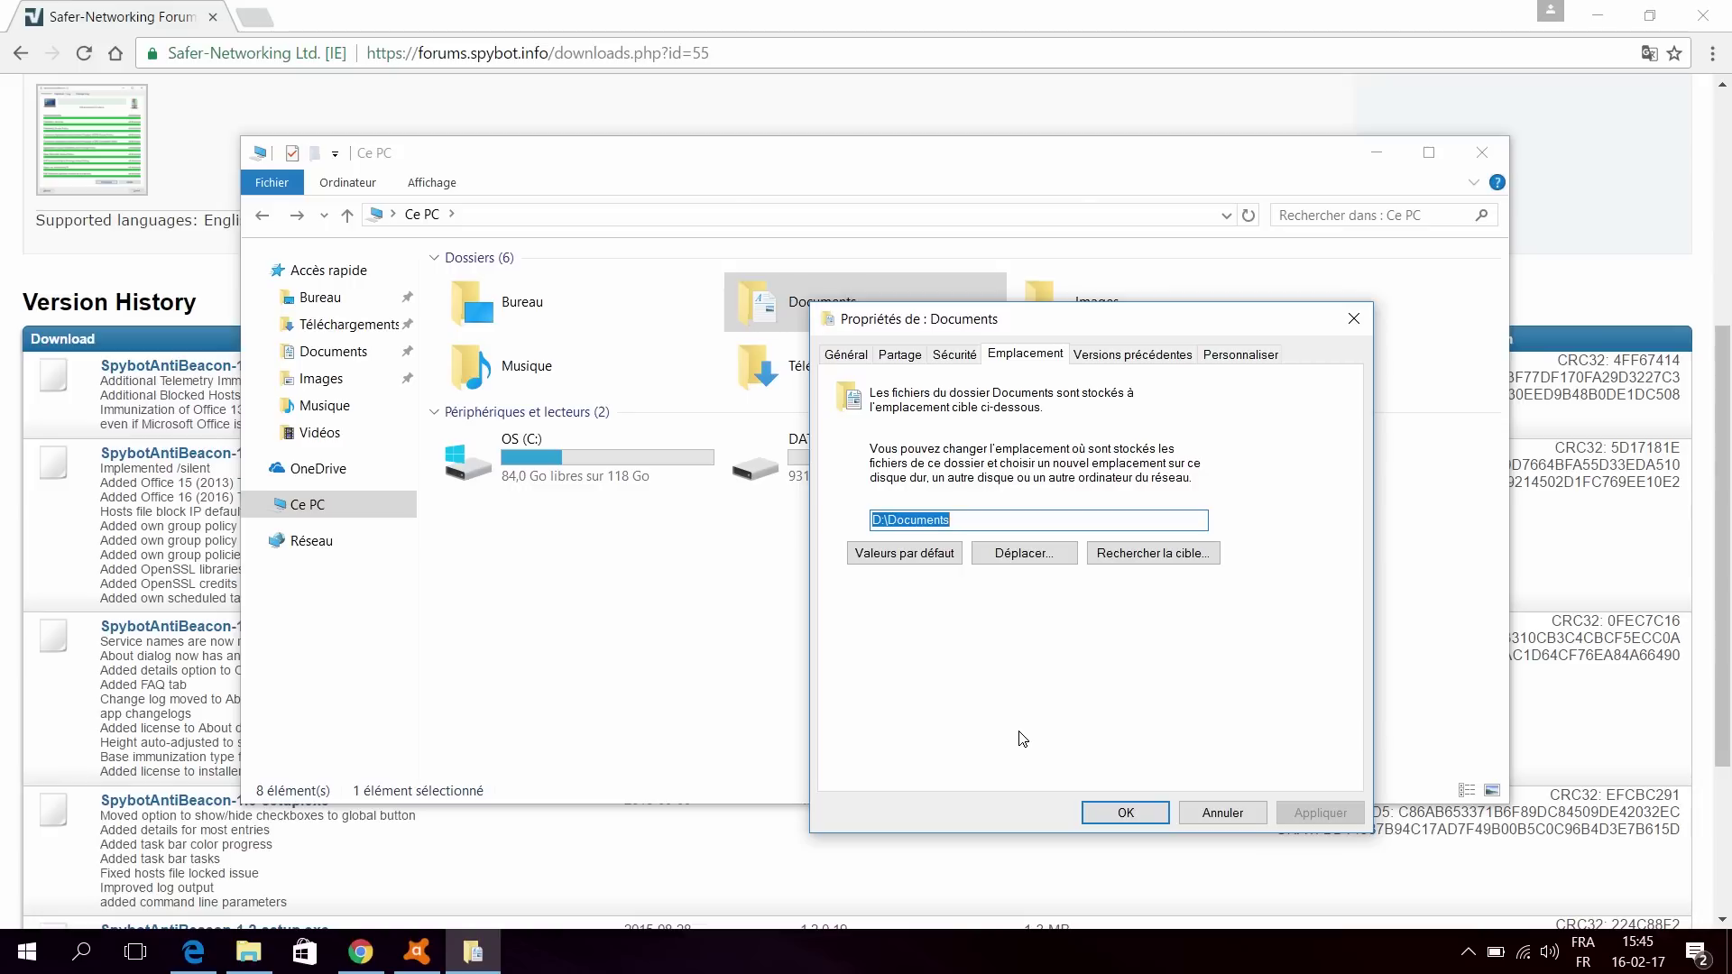
Step: Close the properties and browse Documents, Ce PC and DATA (D:) to check the relocated folder
{"action": "left_click", "coordinate": [1100, 815]}
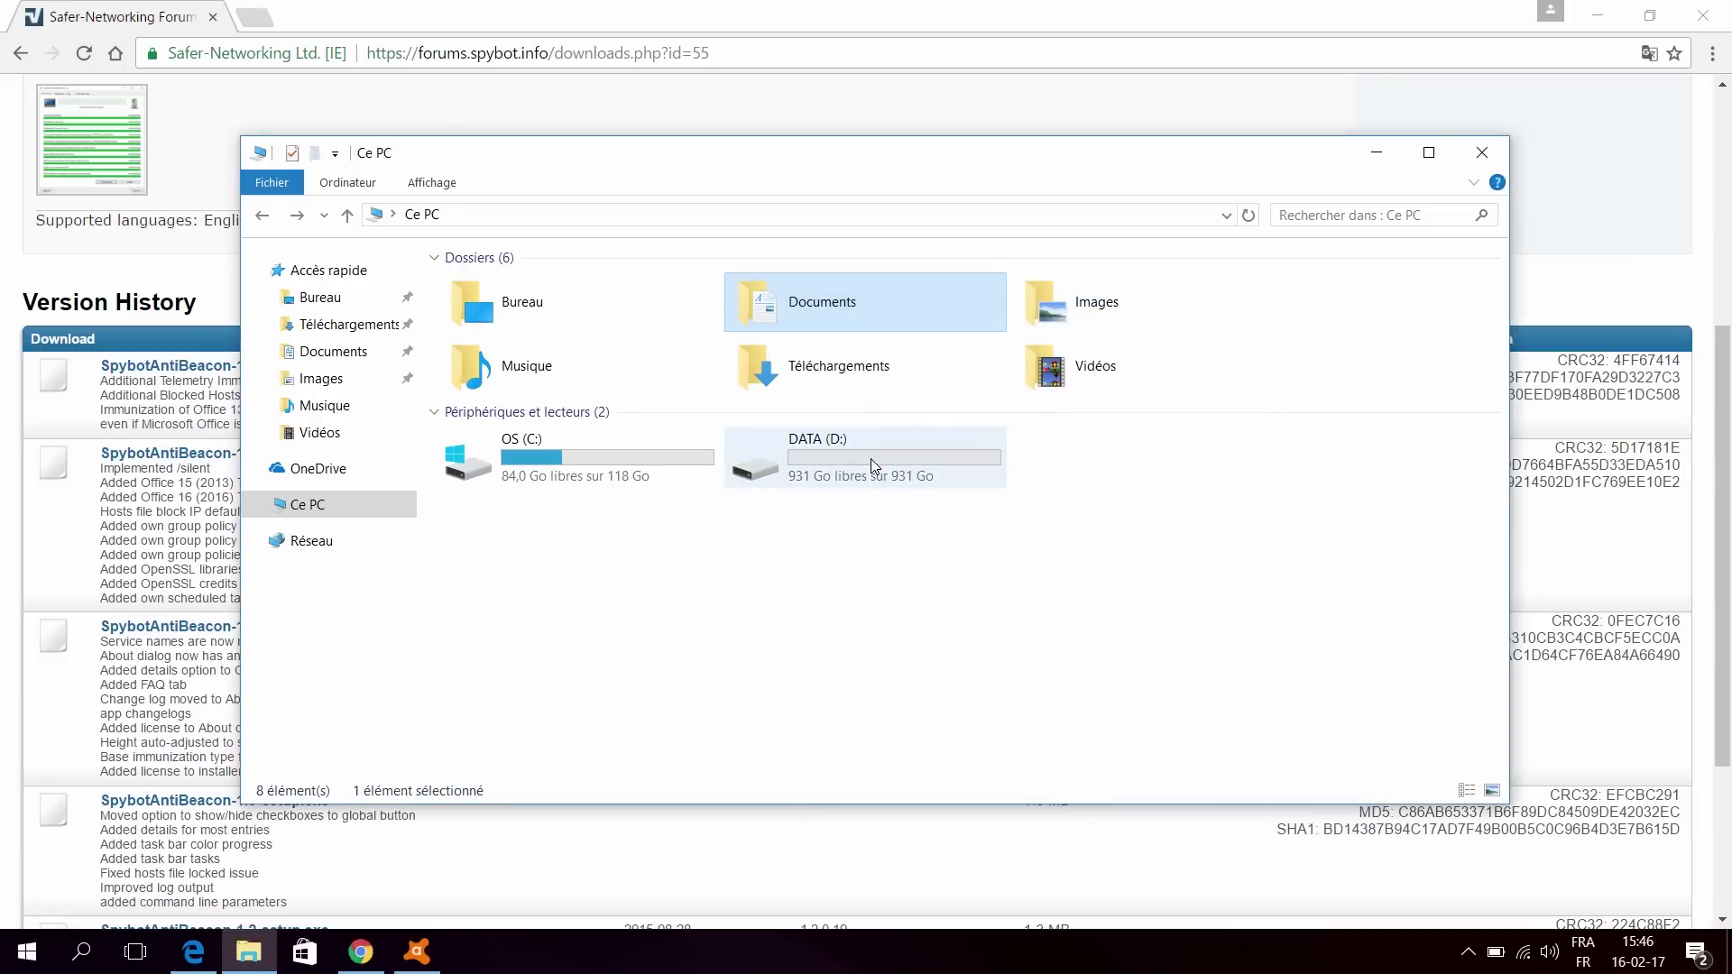
{"action": "double_click", "coordinate": [862, 301]}
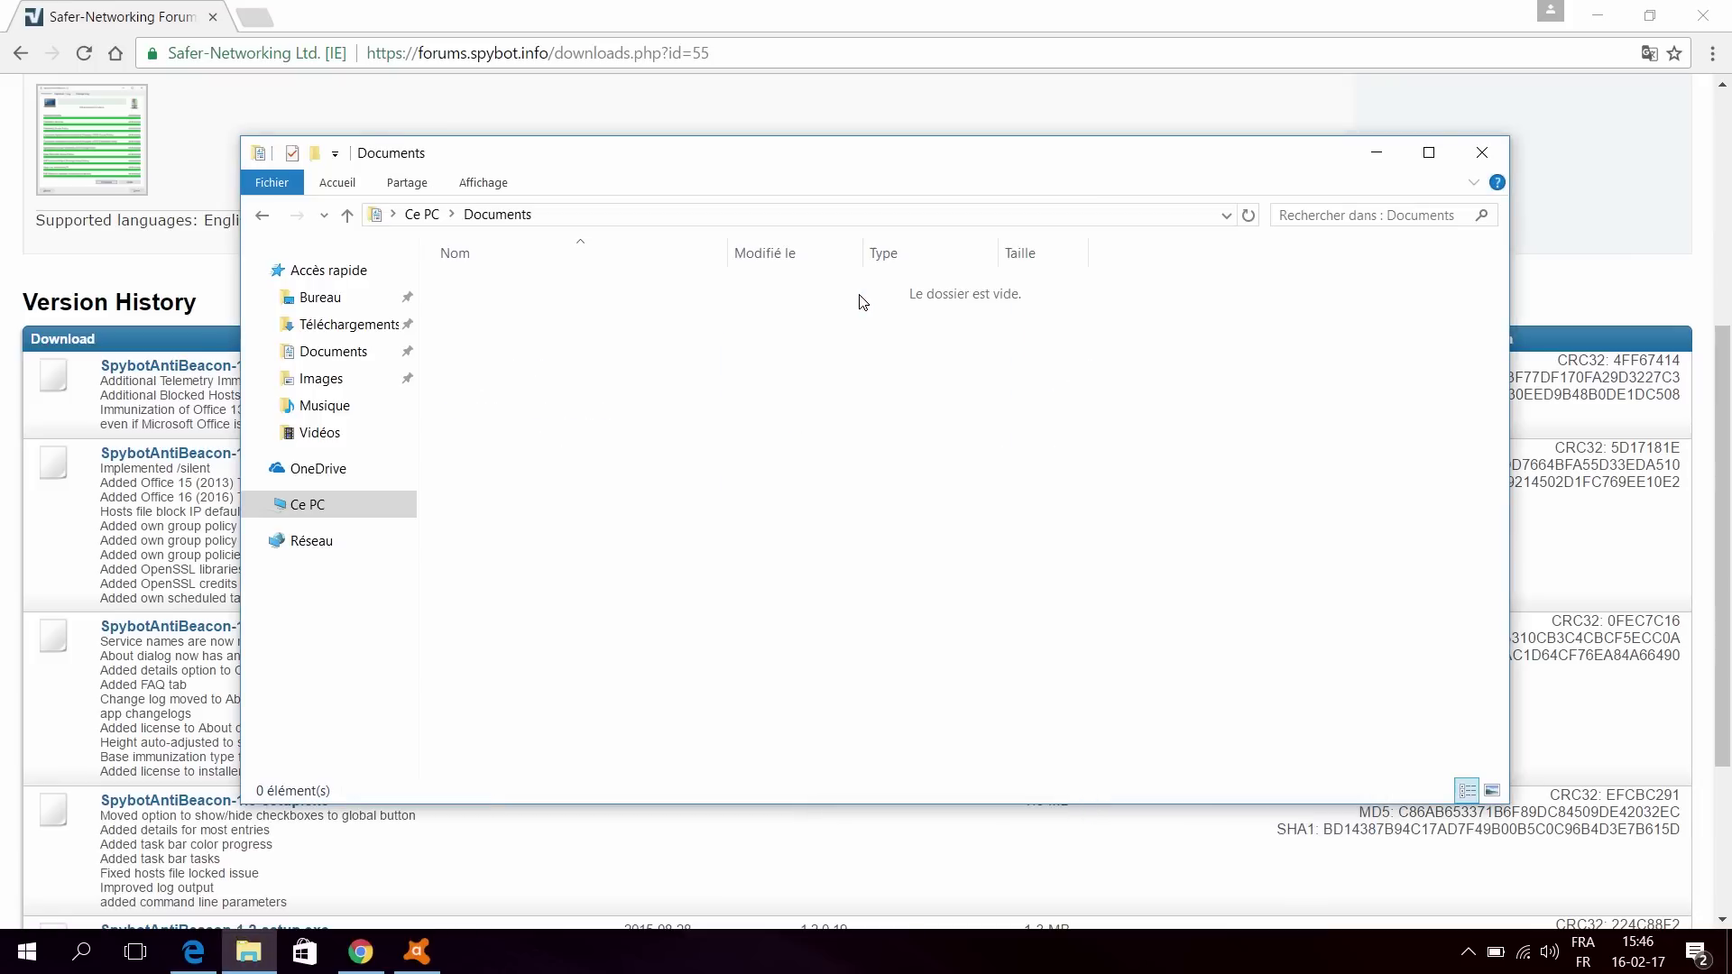
{"action": "left_click", "coordinate": [422, 218]}
{"action": "double_click", "coordinate": [750, 456]}
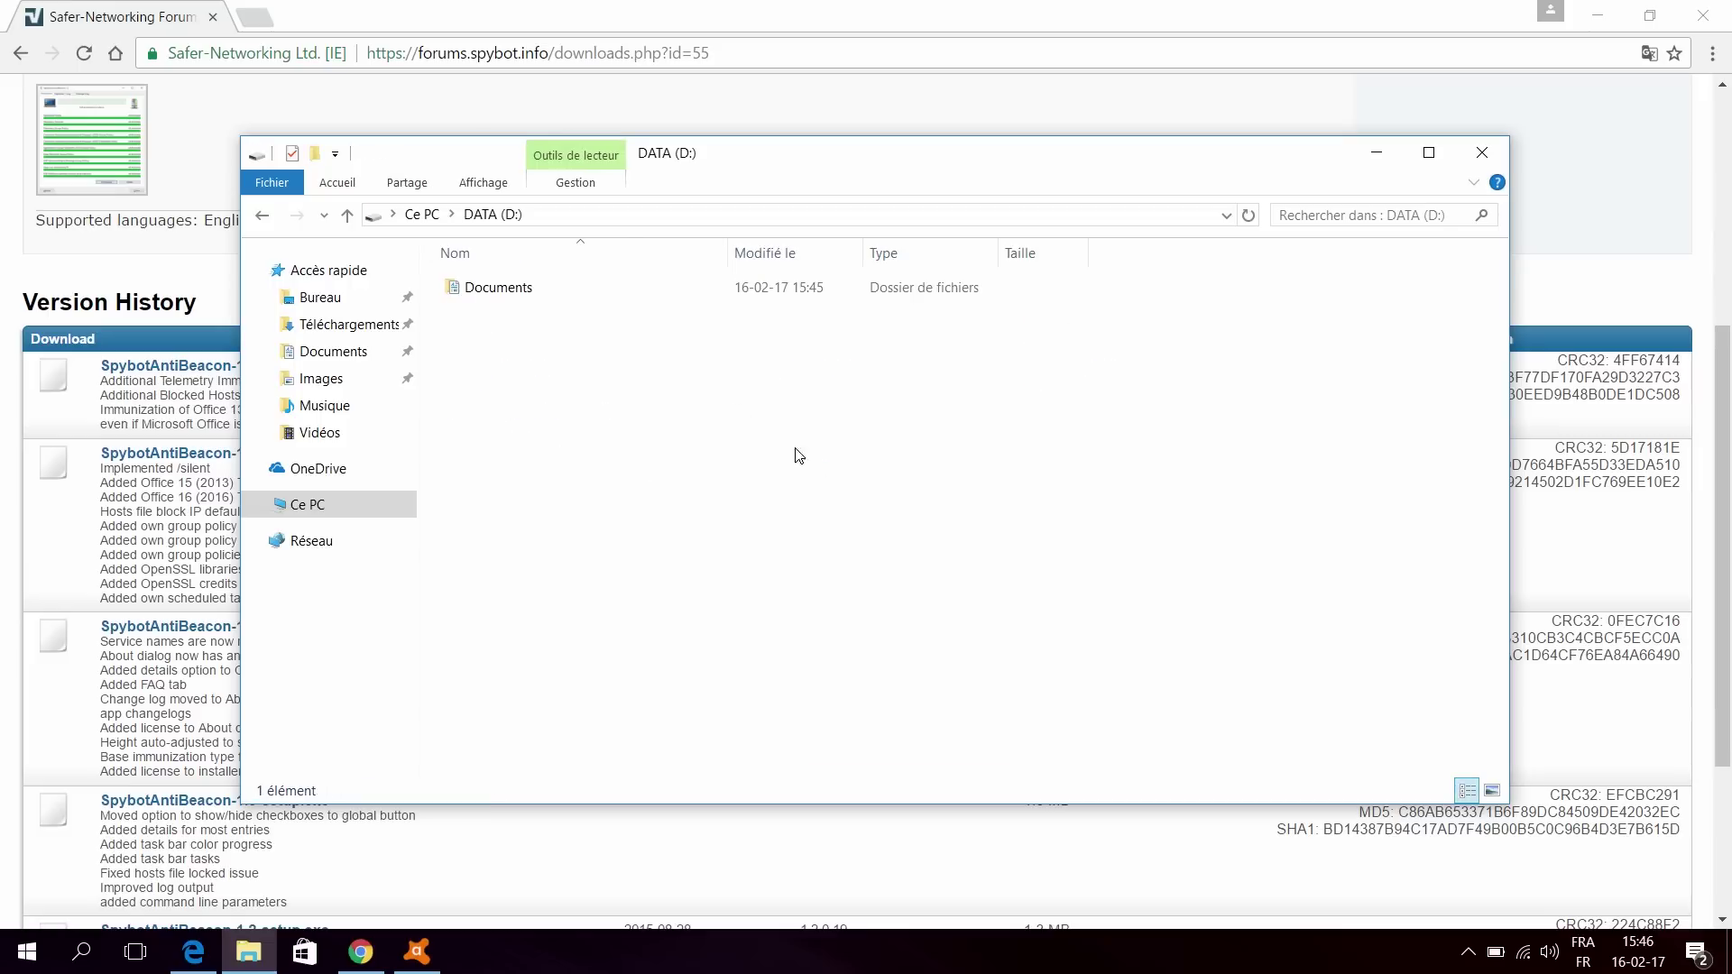
{"action": "left_click", "coordinate": [495, 296]}
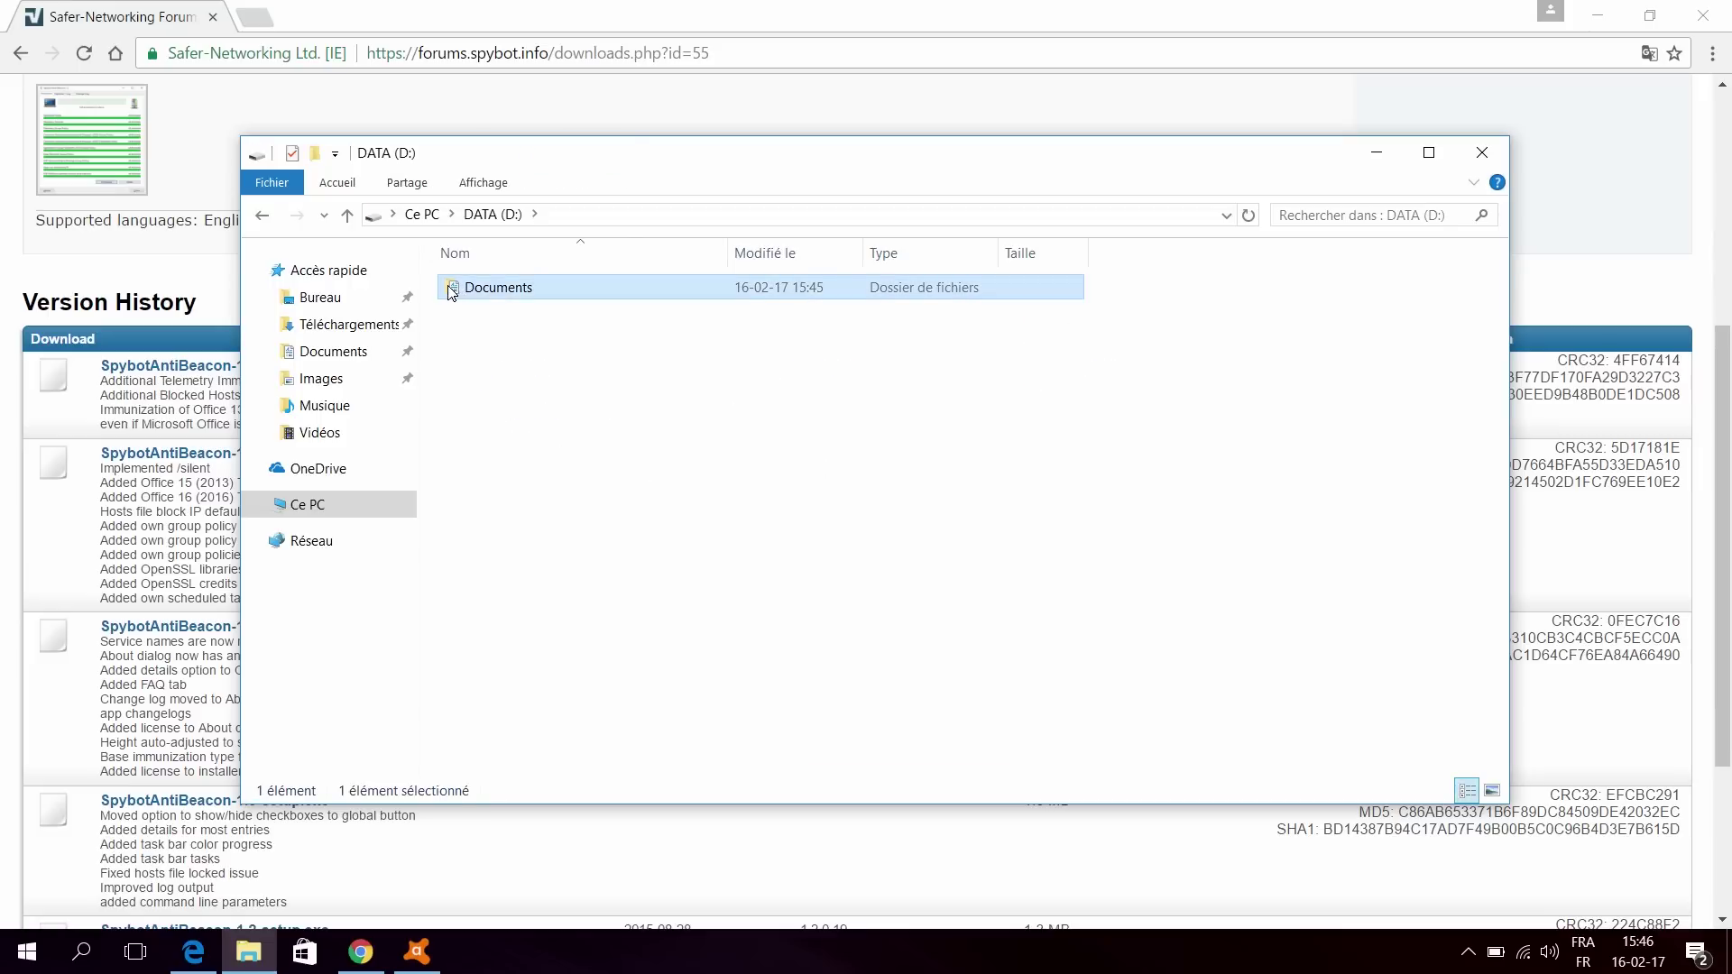
{"action": "right_click", "coordinate": [451, 289]}
{"action": "left_click", "coordinate": [1219, 556]}
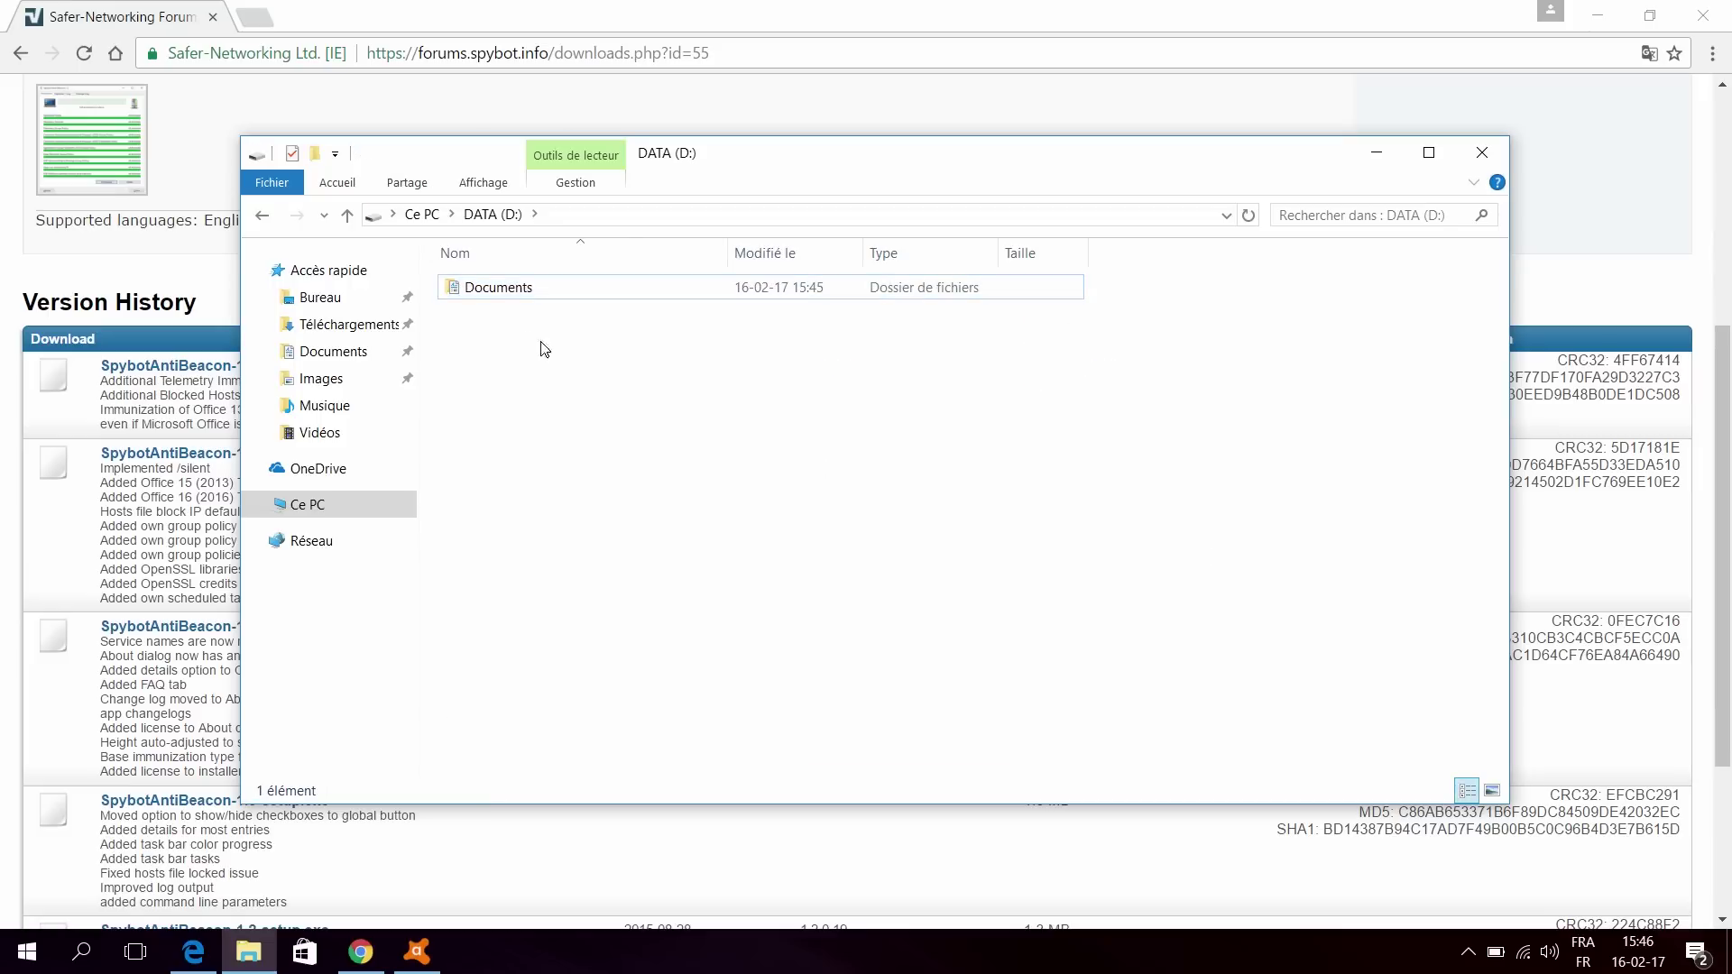
{"action": "double_click", "coordinate": [471, 288]}
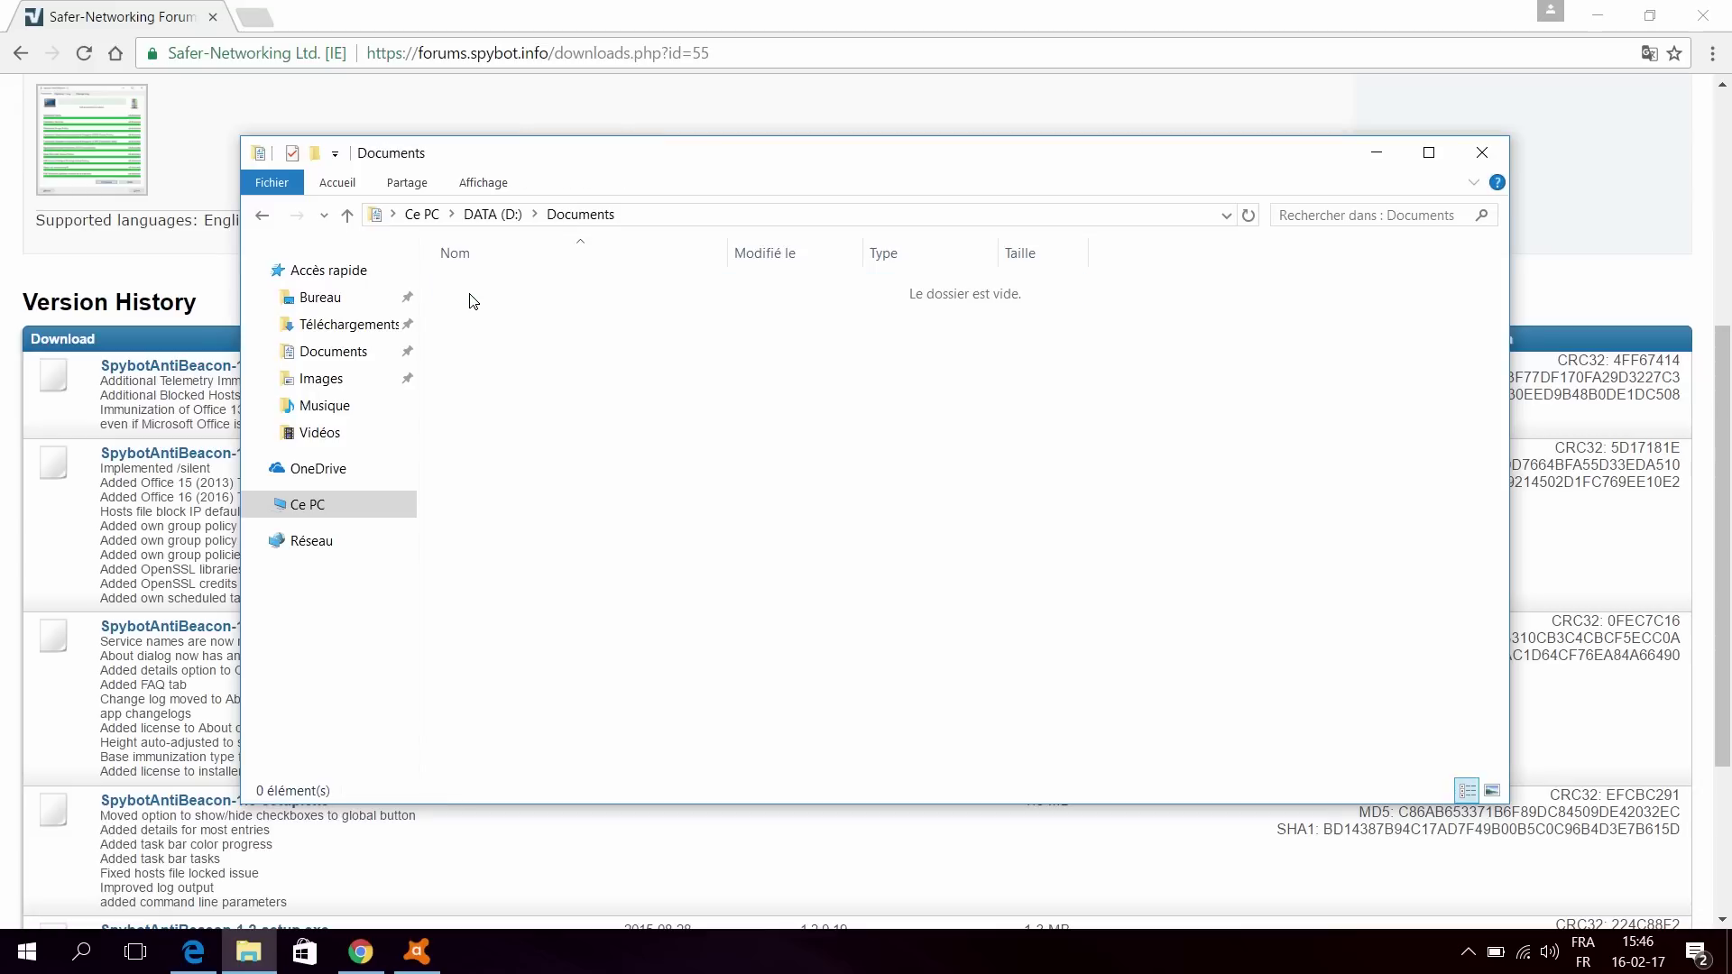
{"action": "left_click", "coordinate": [510, 217]}
{"action": "left_click", "coordinate": [420, 213]}
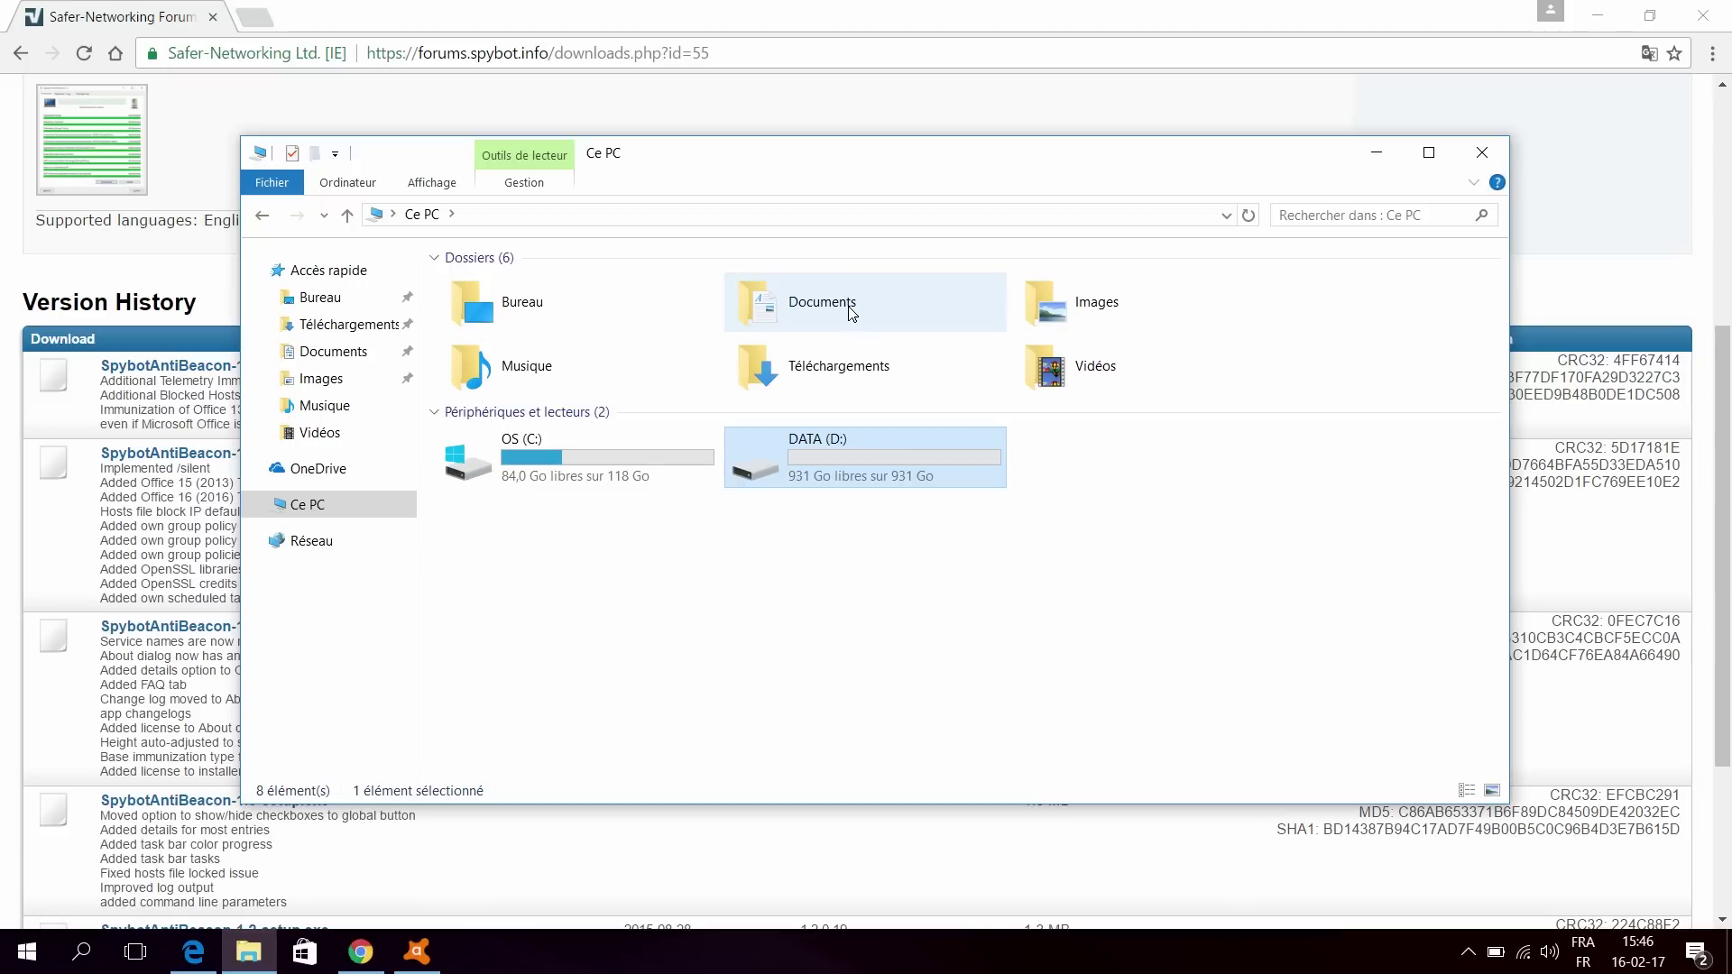
{"action": "double_click", "coordinate": [806, 312]}
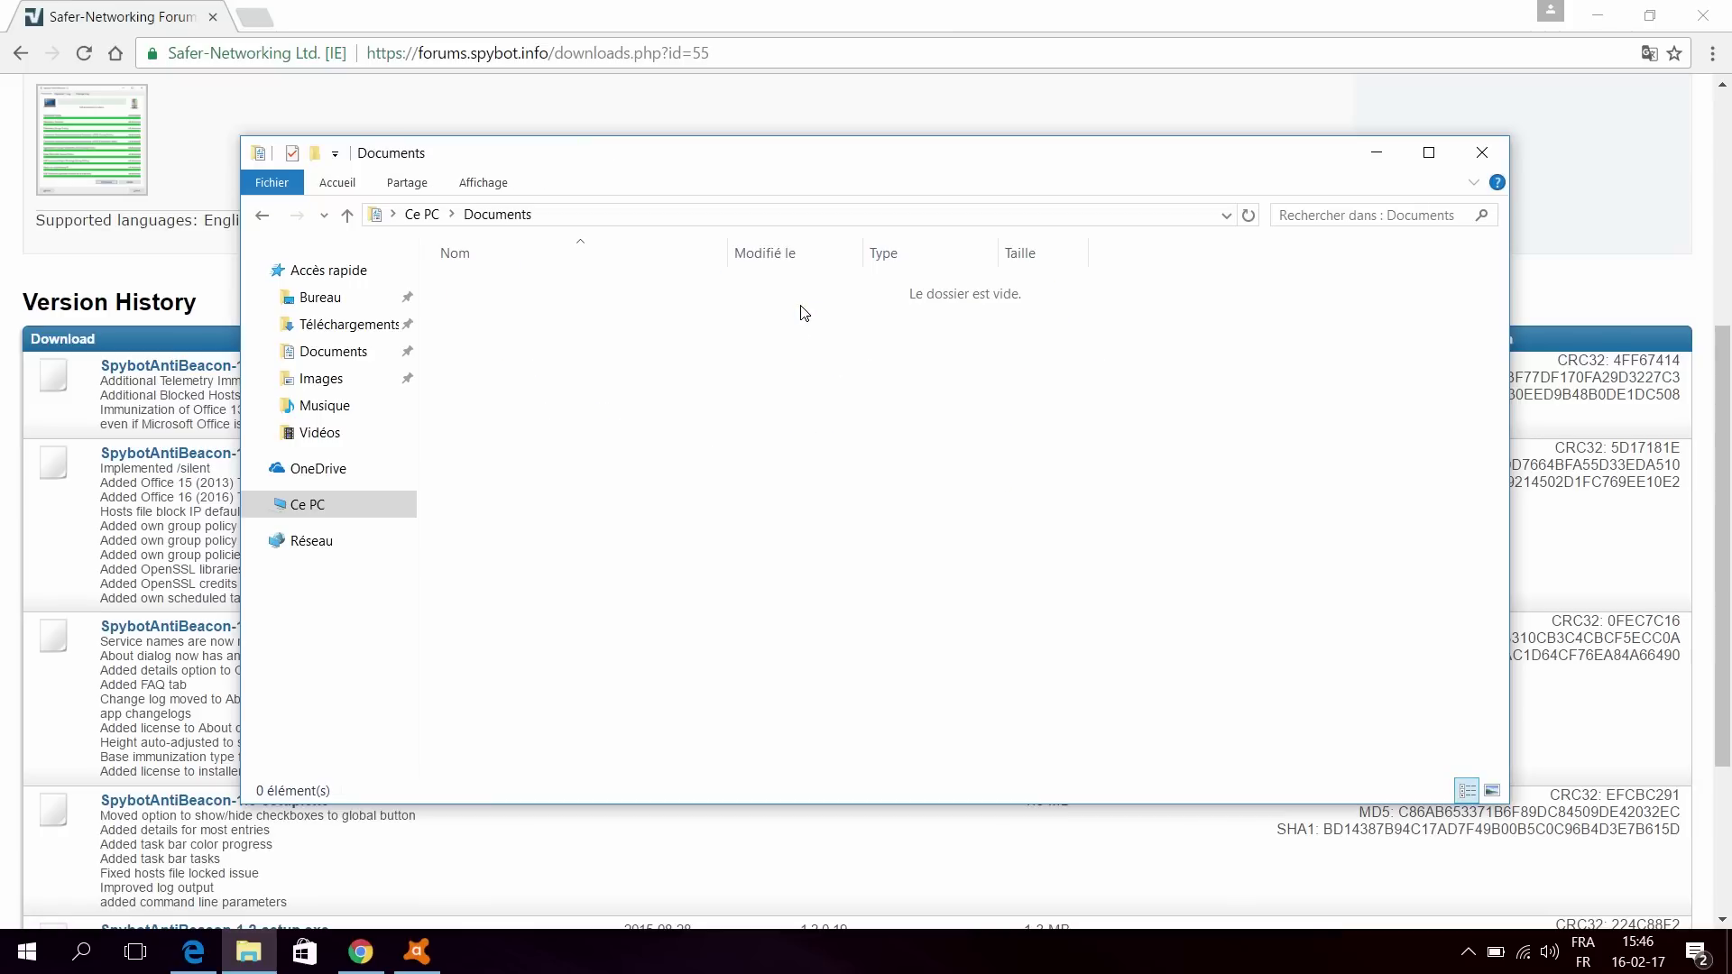
Step: Create a text file named test in Documents, then find and delete it in D:\Documents
{"action": "right_click", "coordinate": [754, 407]}
{"action": "mouse_move", "coordinate": [893, 677]}
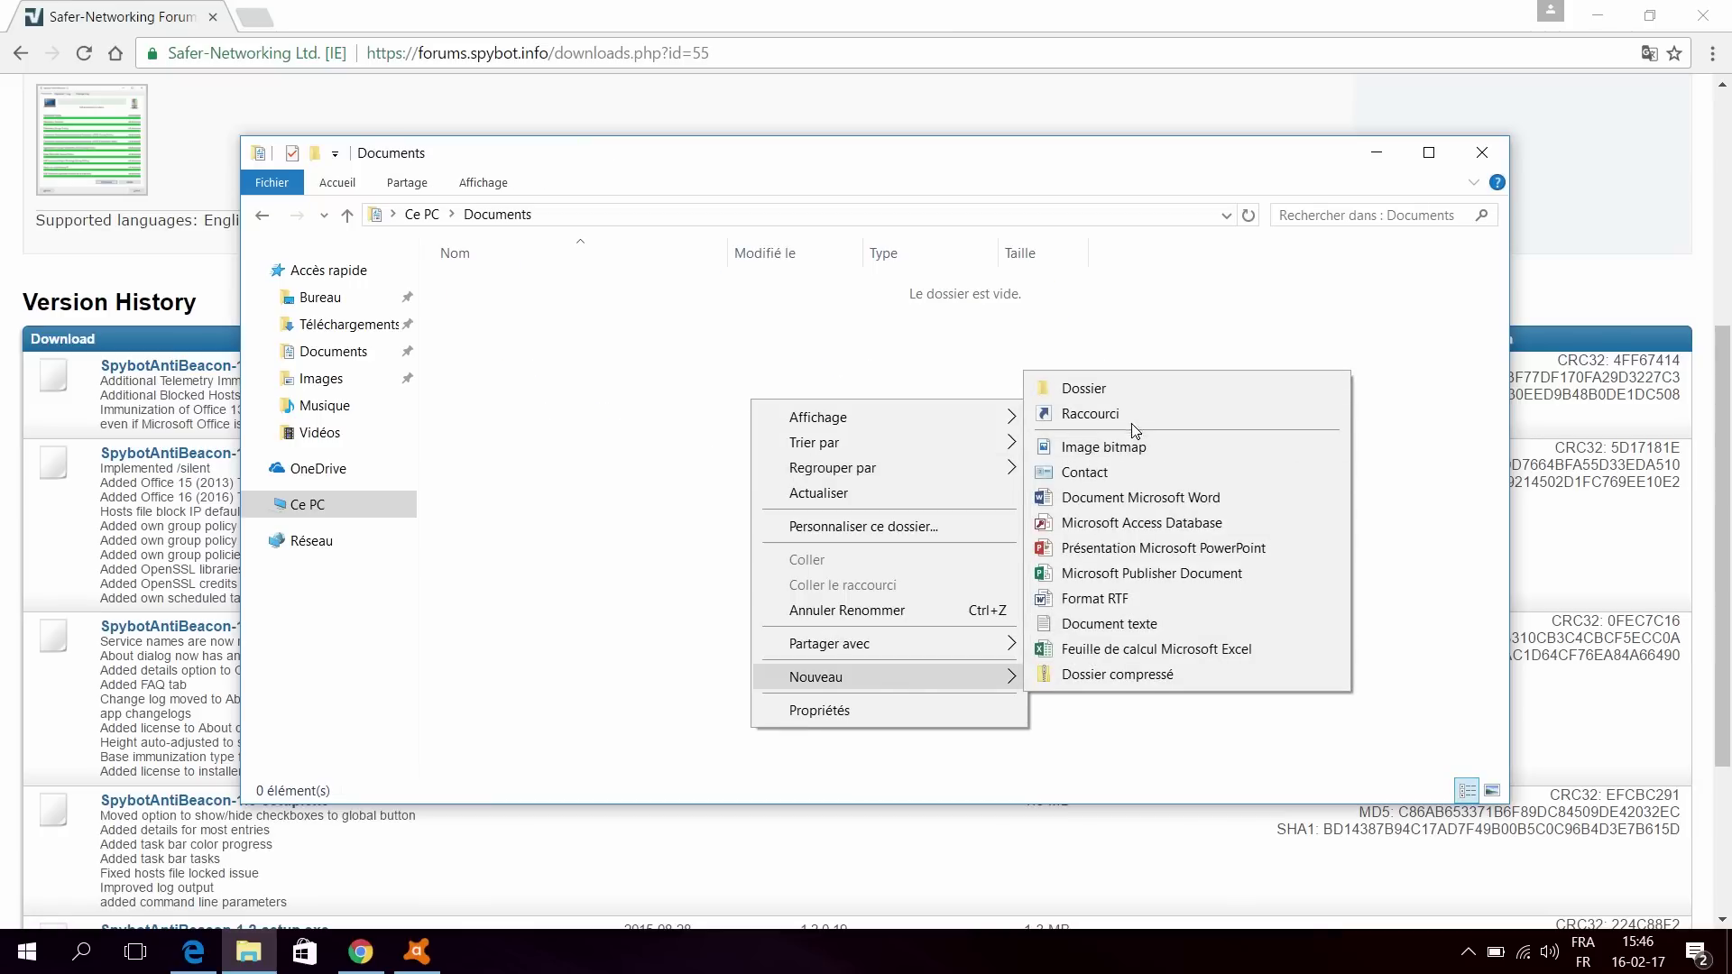
{"action": "left_click", "coordinate": [1135, 625]}
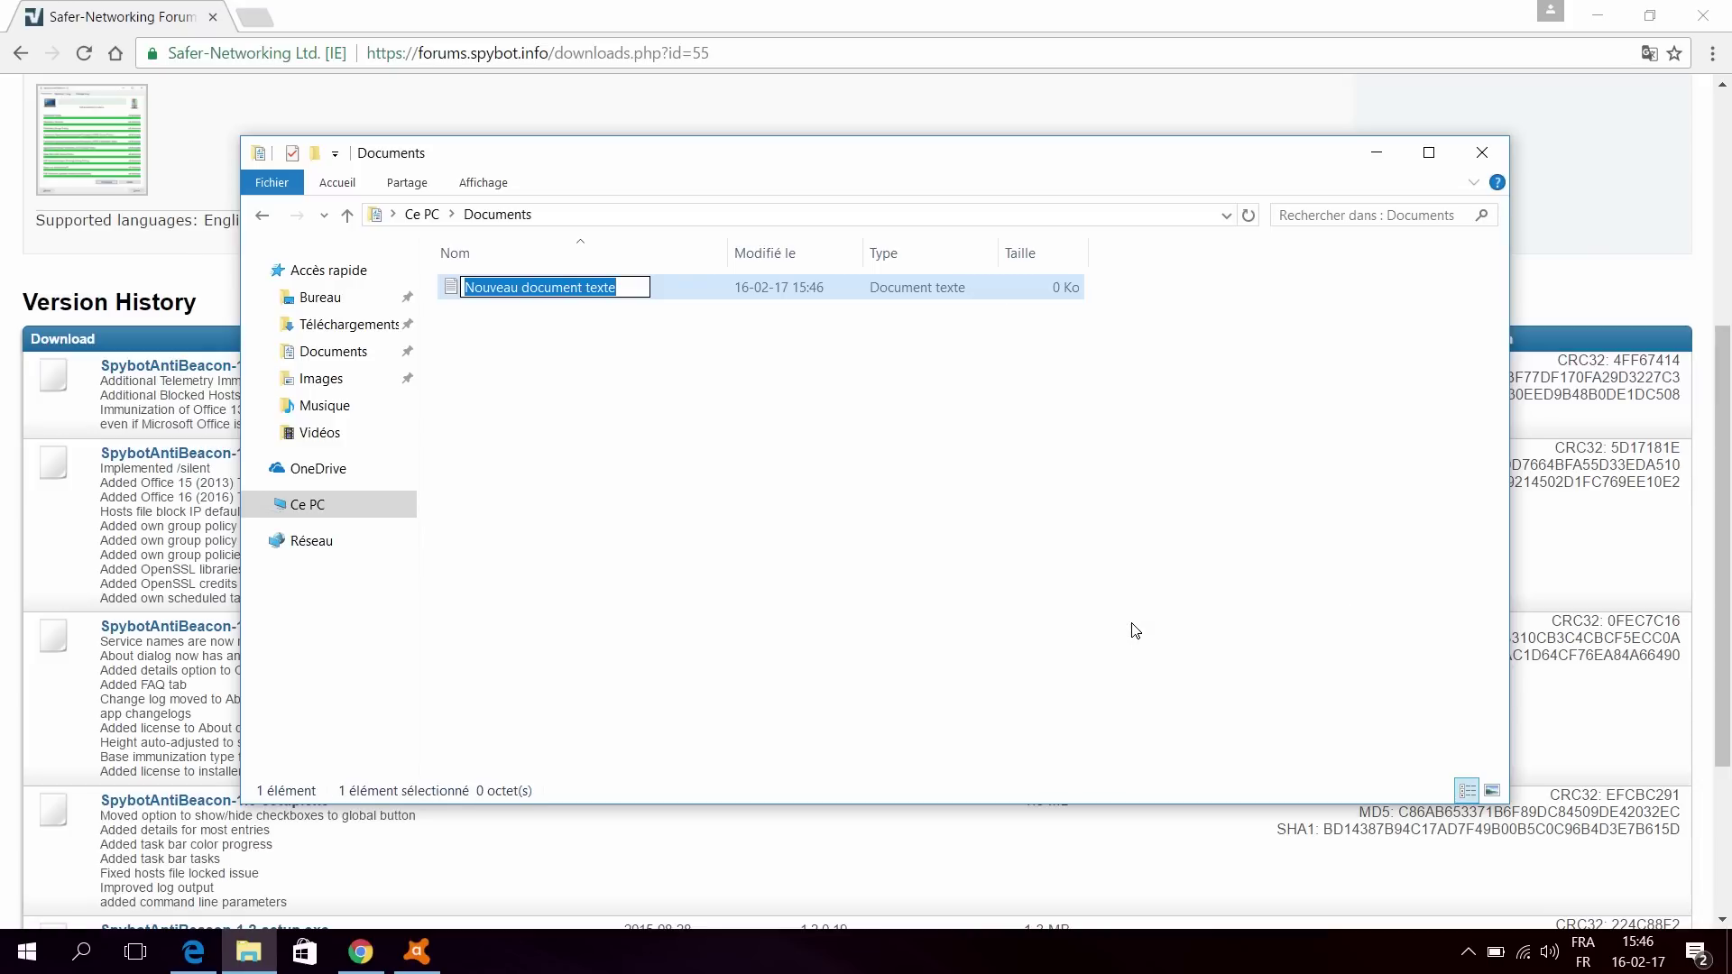
{"action": "type", "text": "test"}
{"action": "key", "text": "Return"}
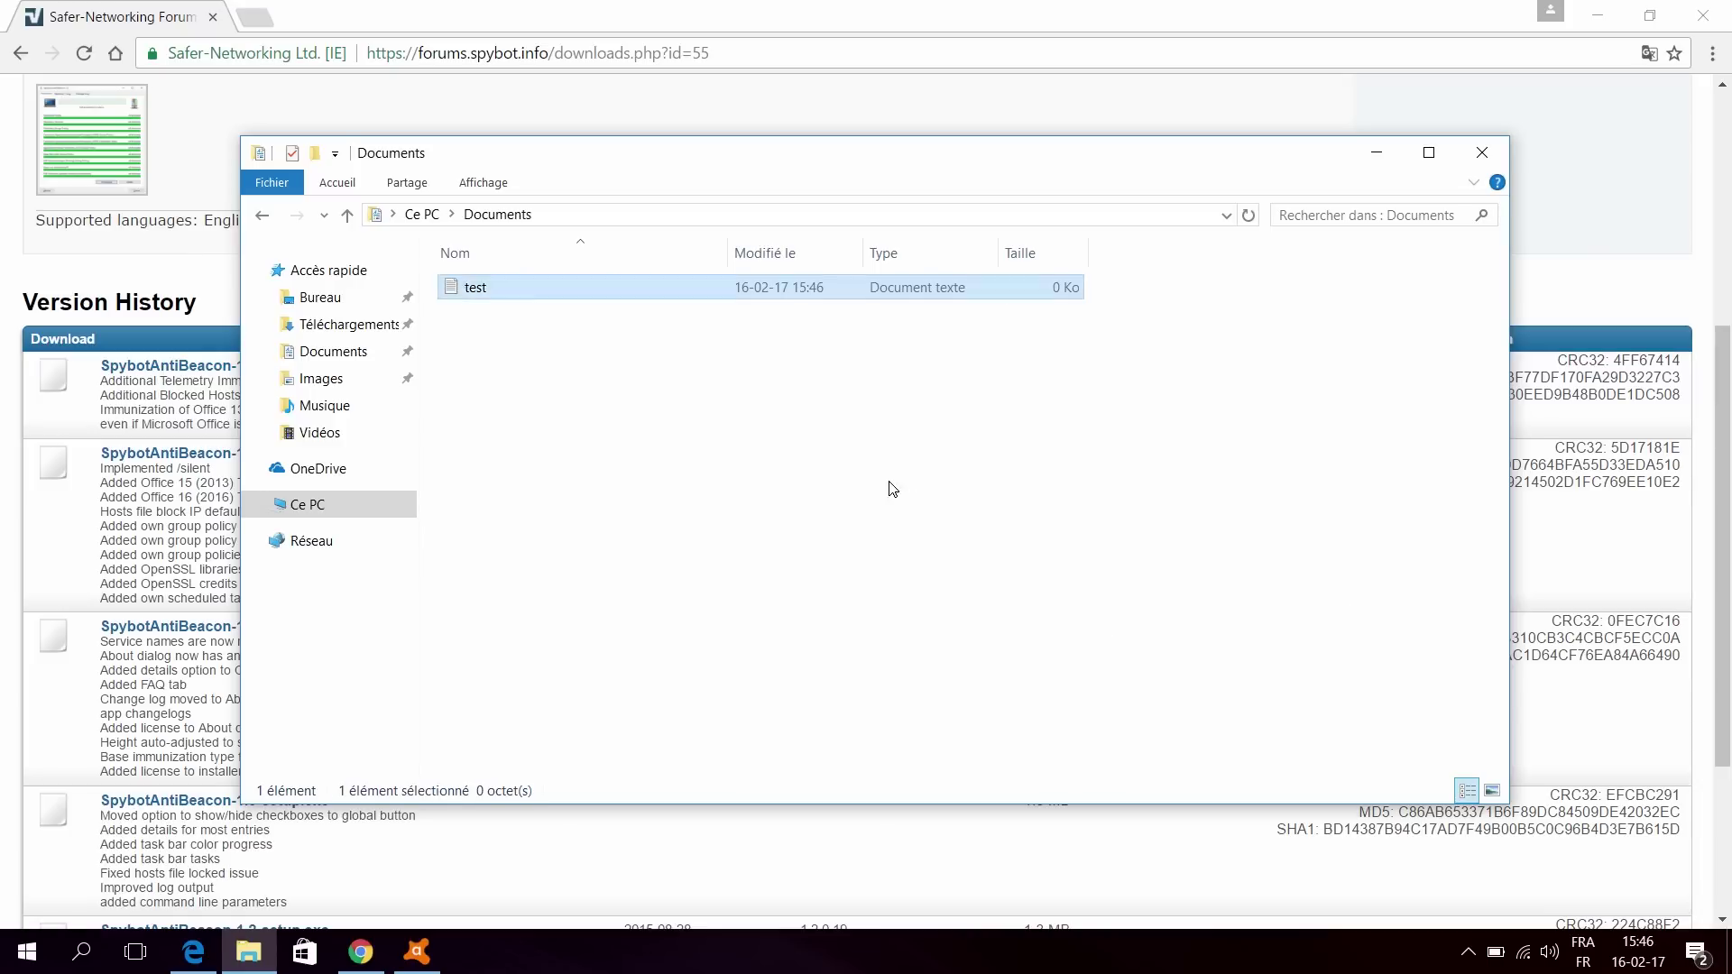
{"action": "left_click", "coordinate": [889, 488]}
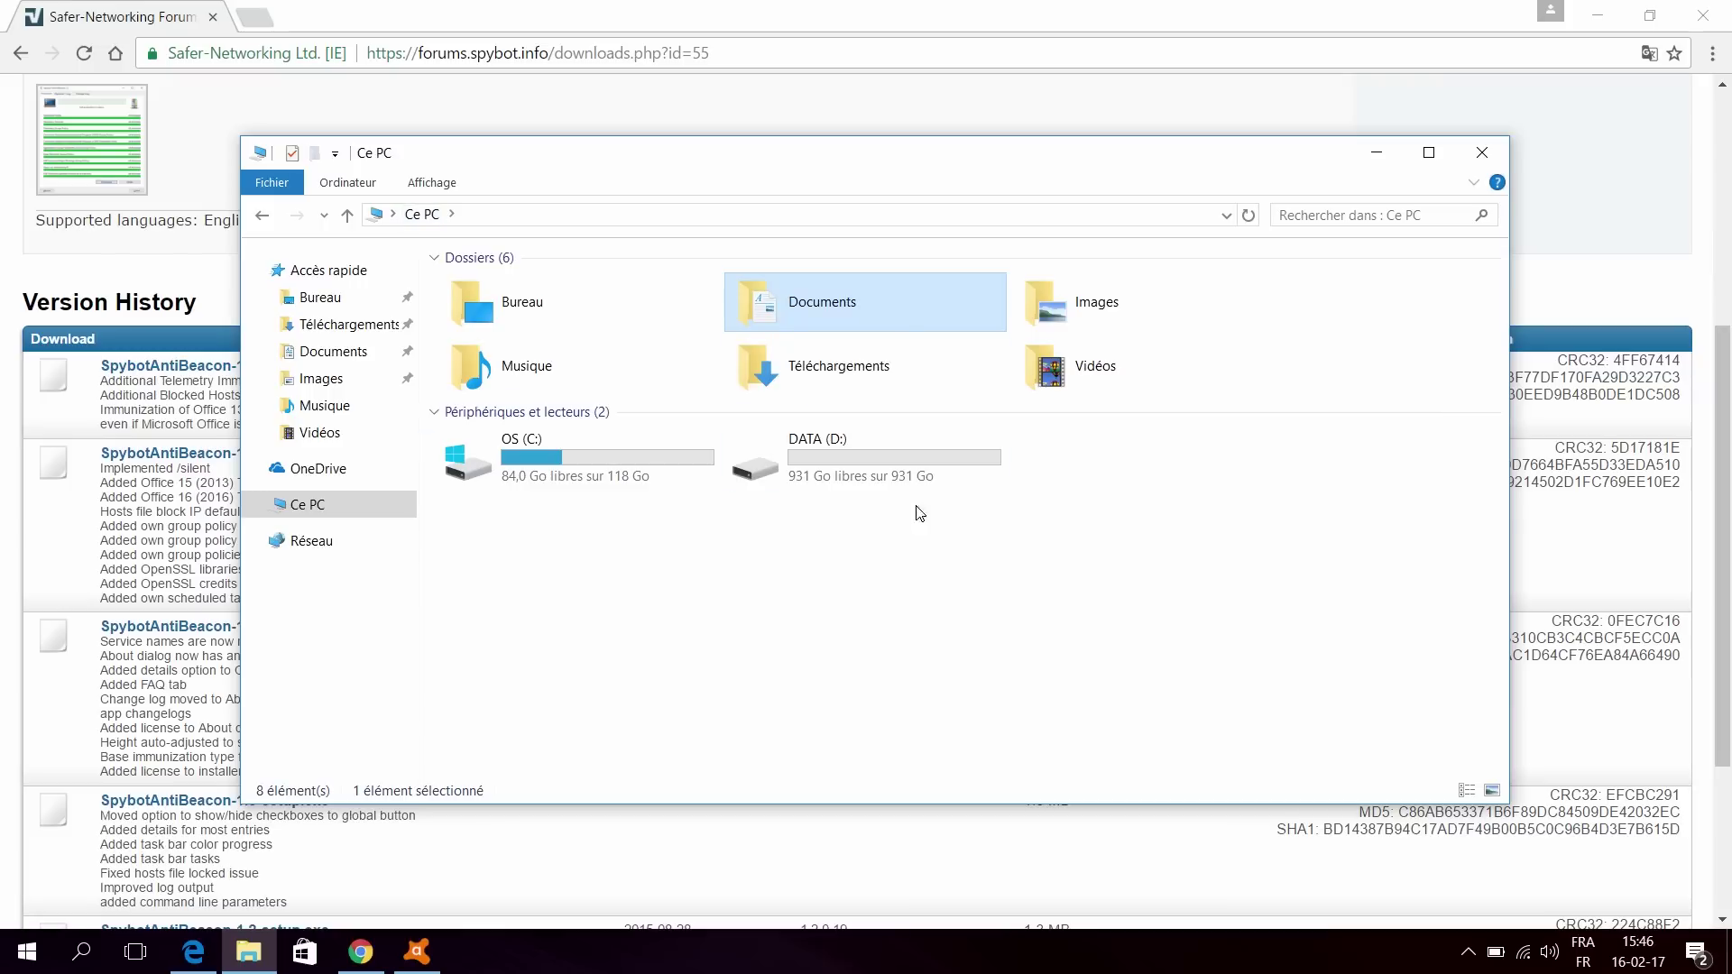
{"action": "double_click", "coordinate": [833, 471]}
{"action": "double_click", "coordinate": [478, 289]}
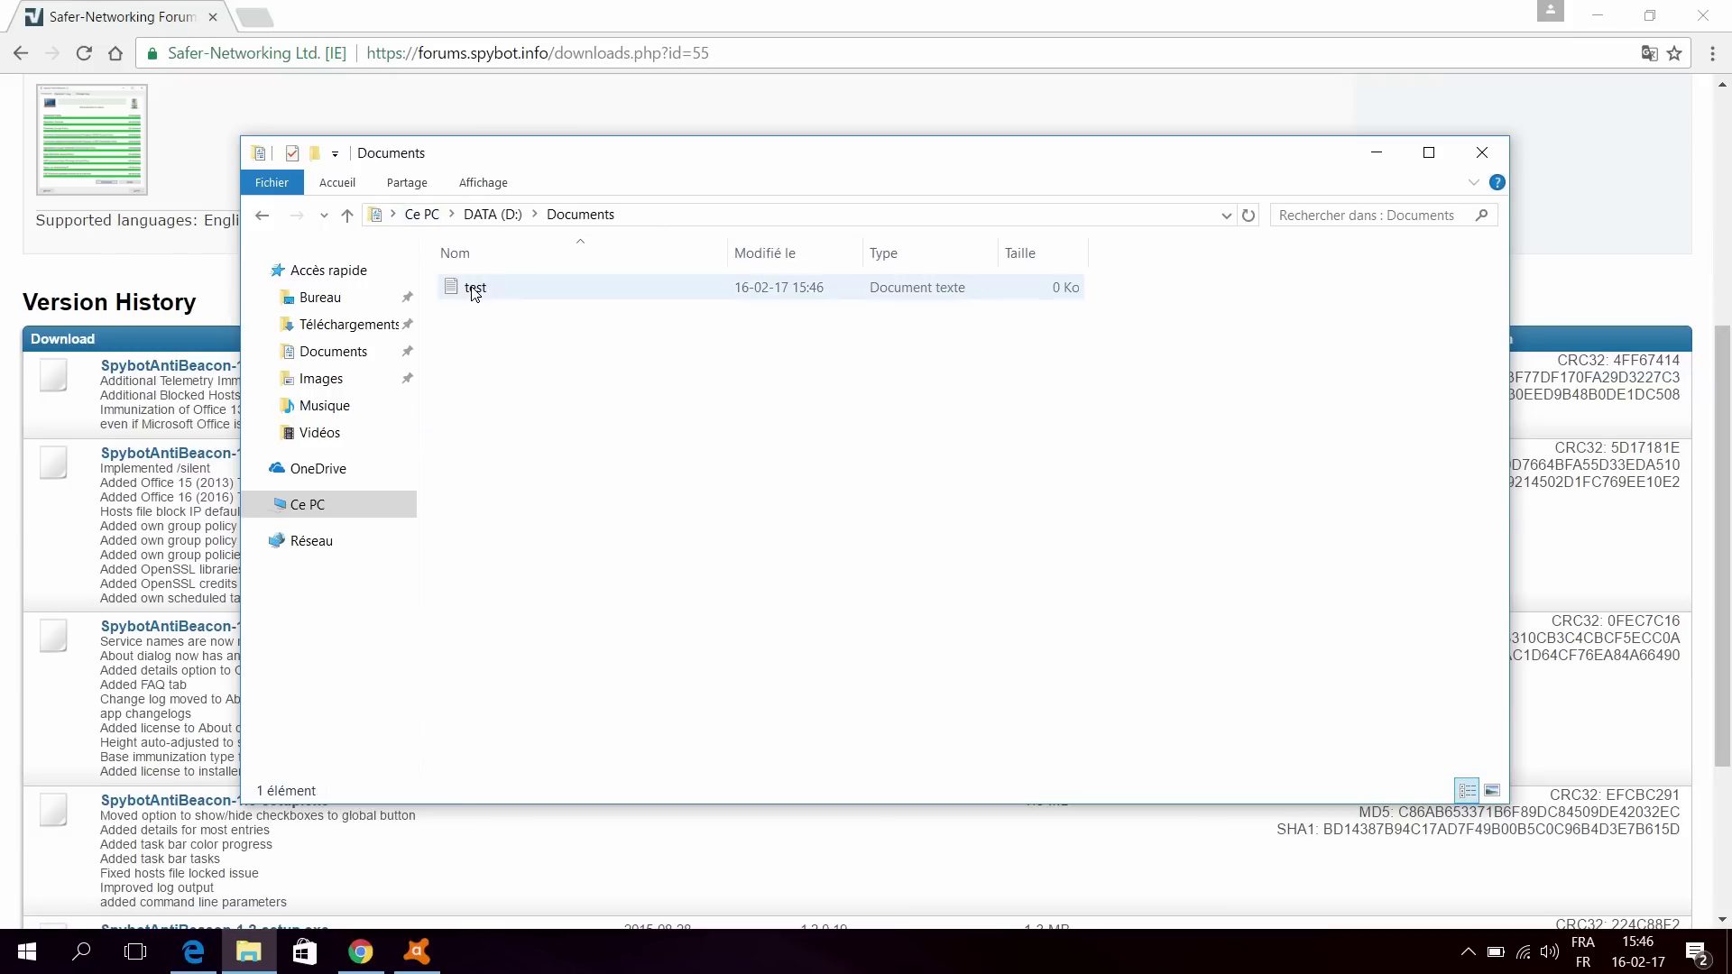
{"action": "left_click", "coordinate": [473, 291]}
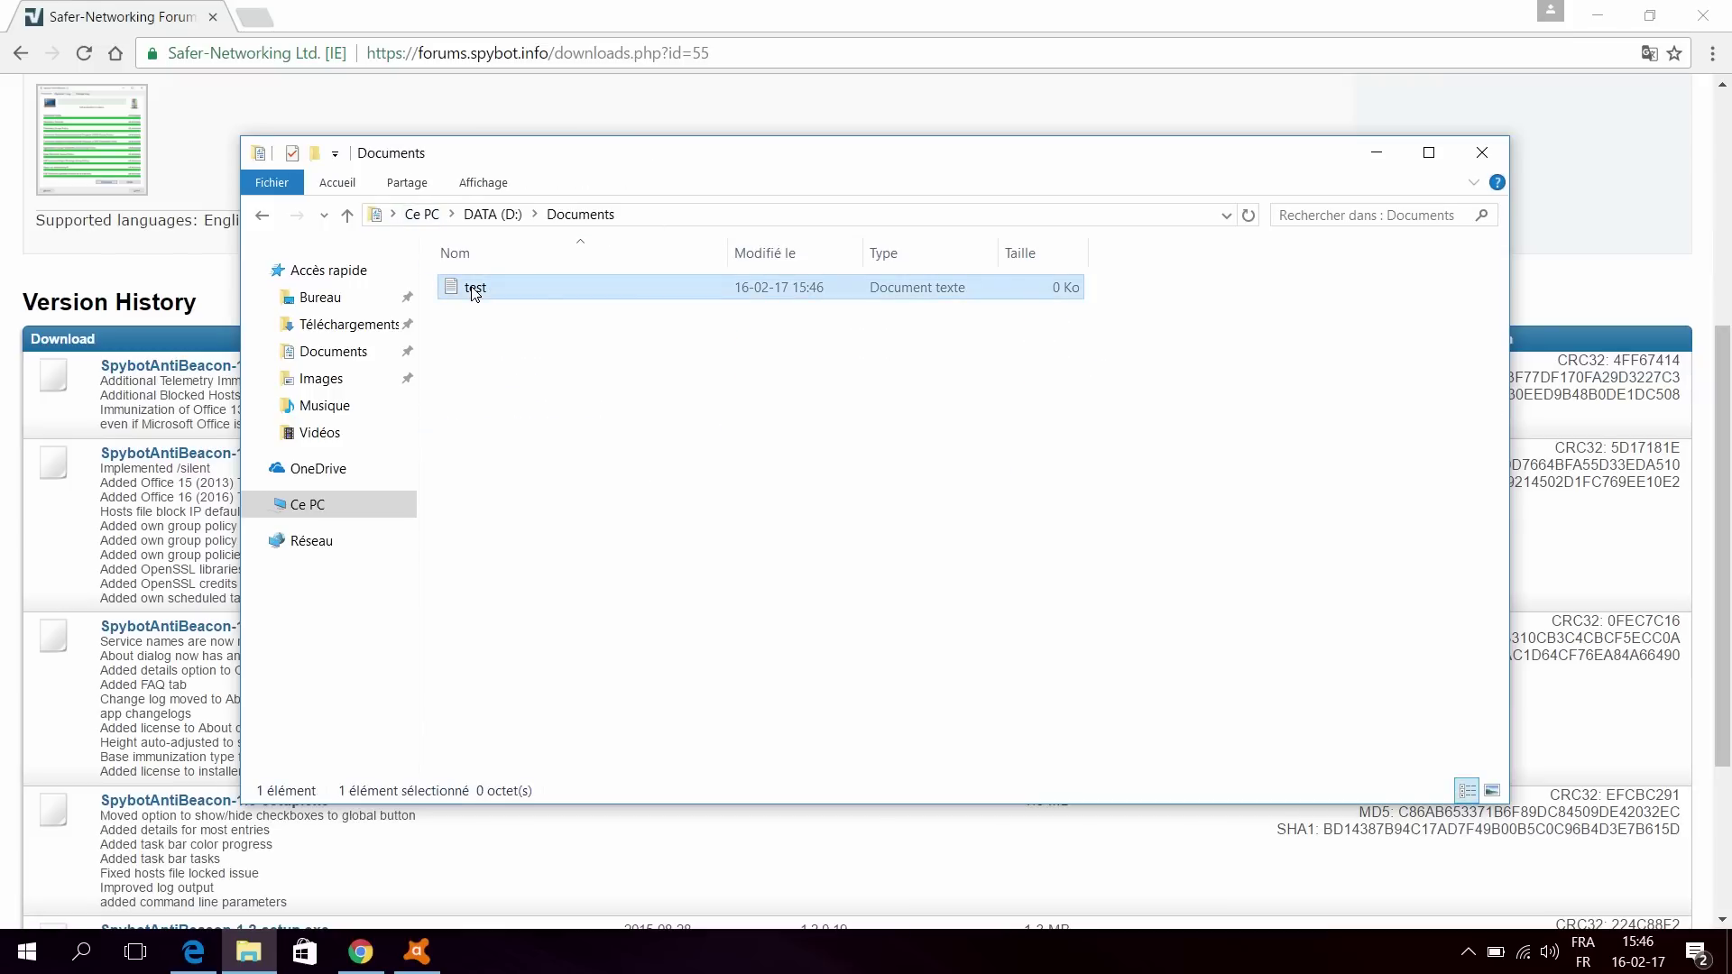
{"action": "key", "text": "Delete"}
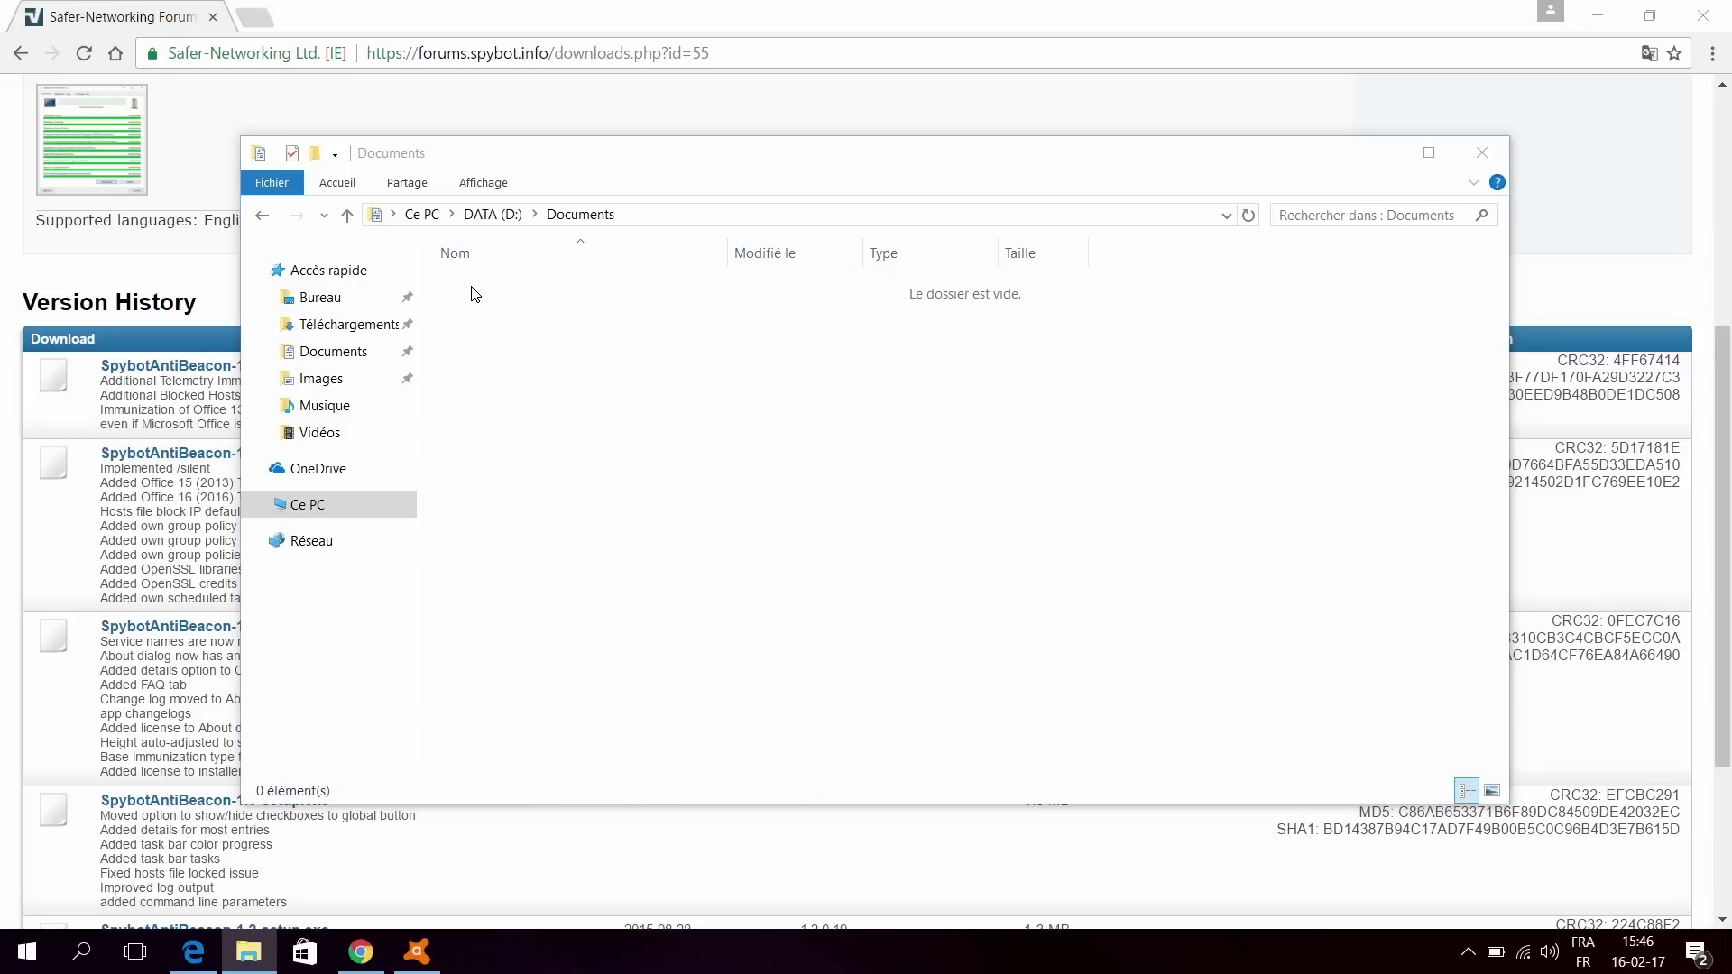
Step: Create a text document named nytn in D:\Documents and delete it
{"action": "right_click", "coordinate": [579, 325]}
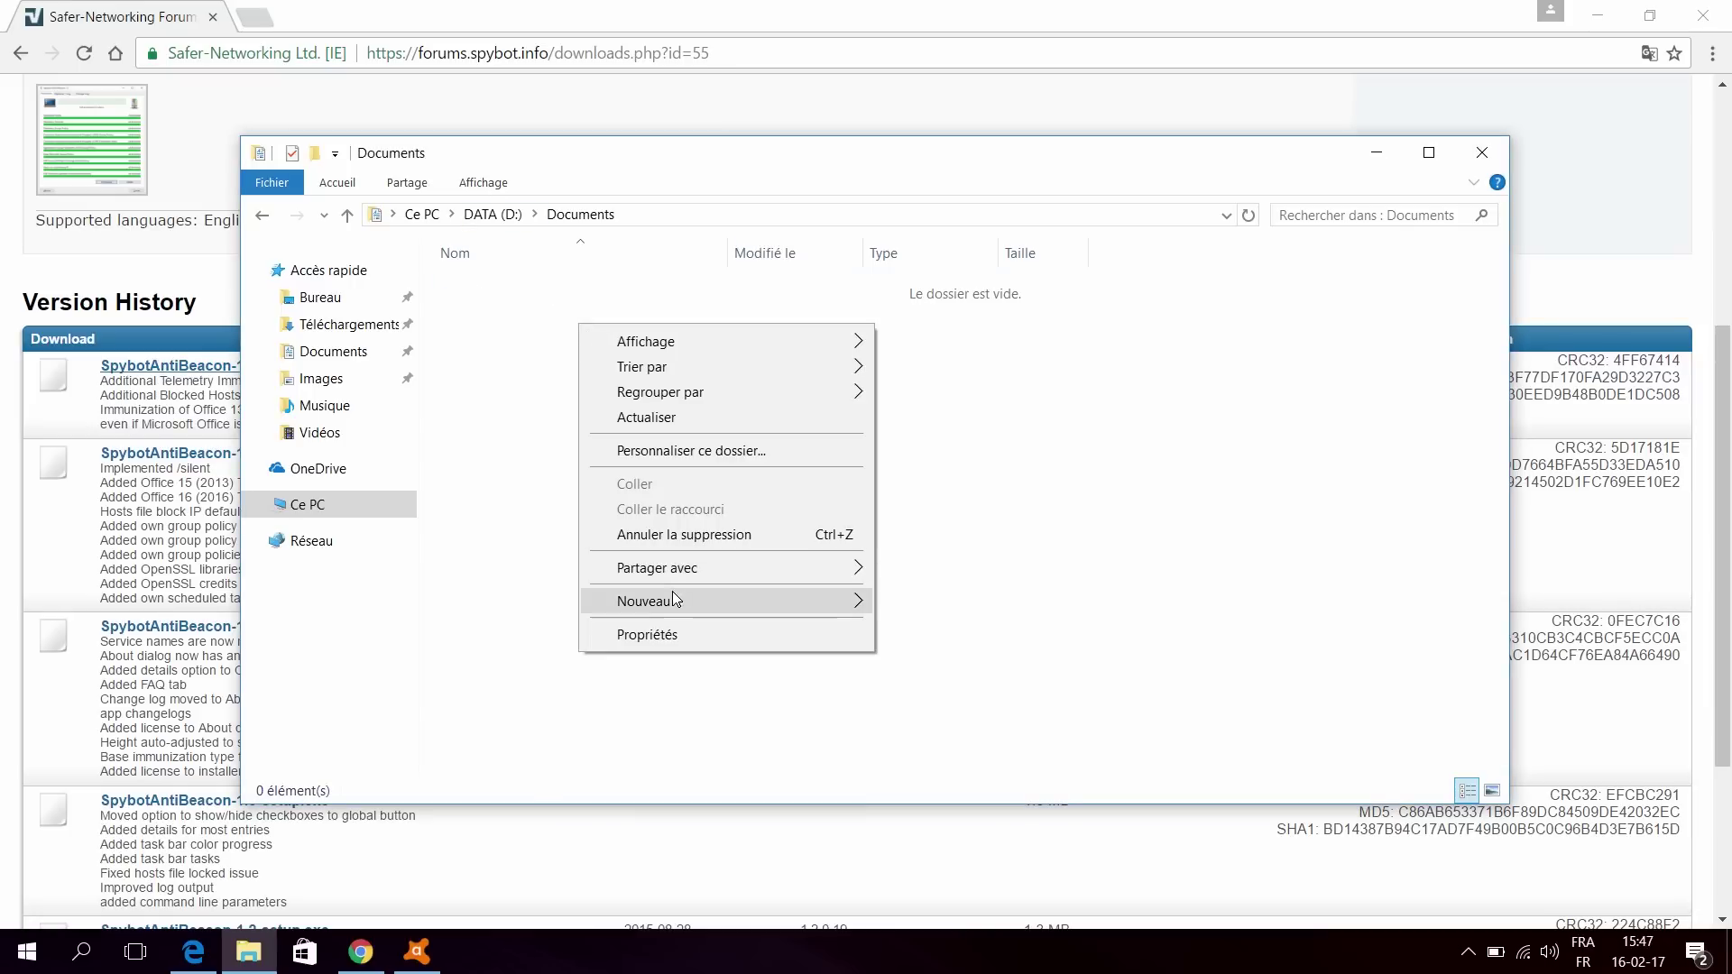
{"action": "mouse_move", "coordinate": [674, 598]}
{"action": "left_click", "coordinate": [956, 850]}
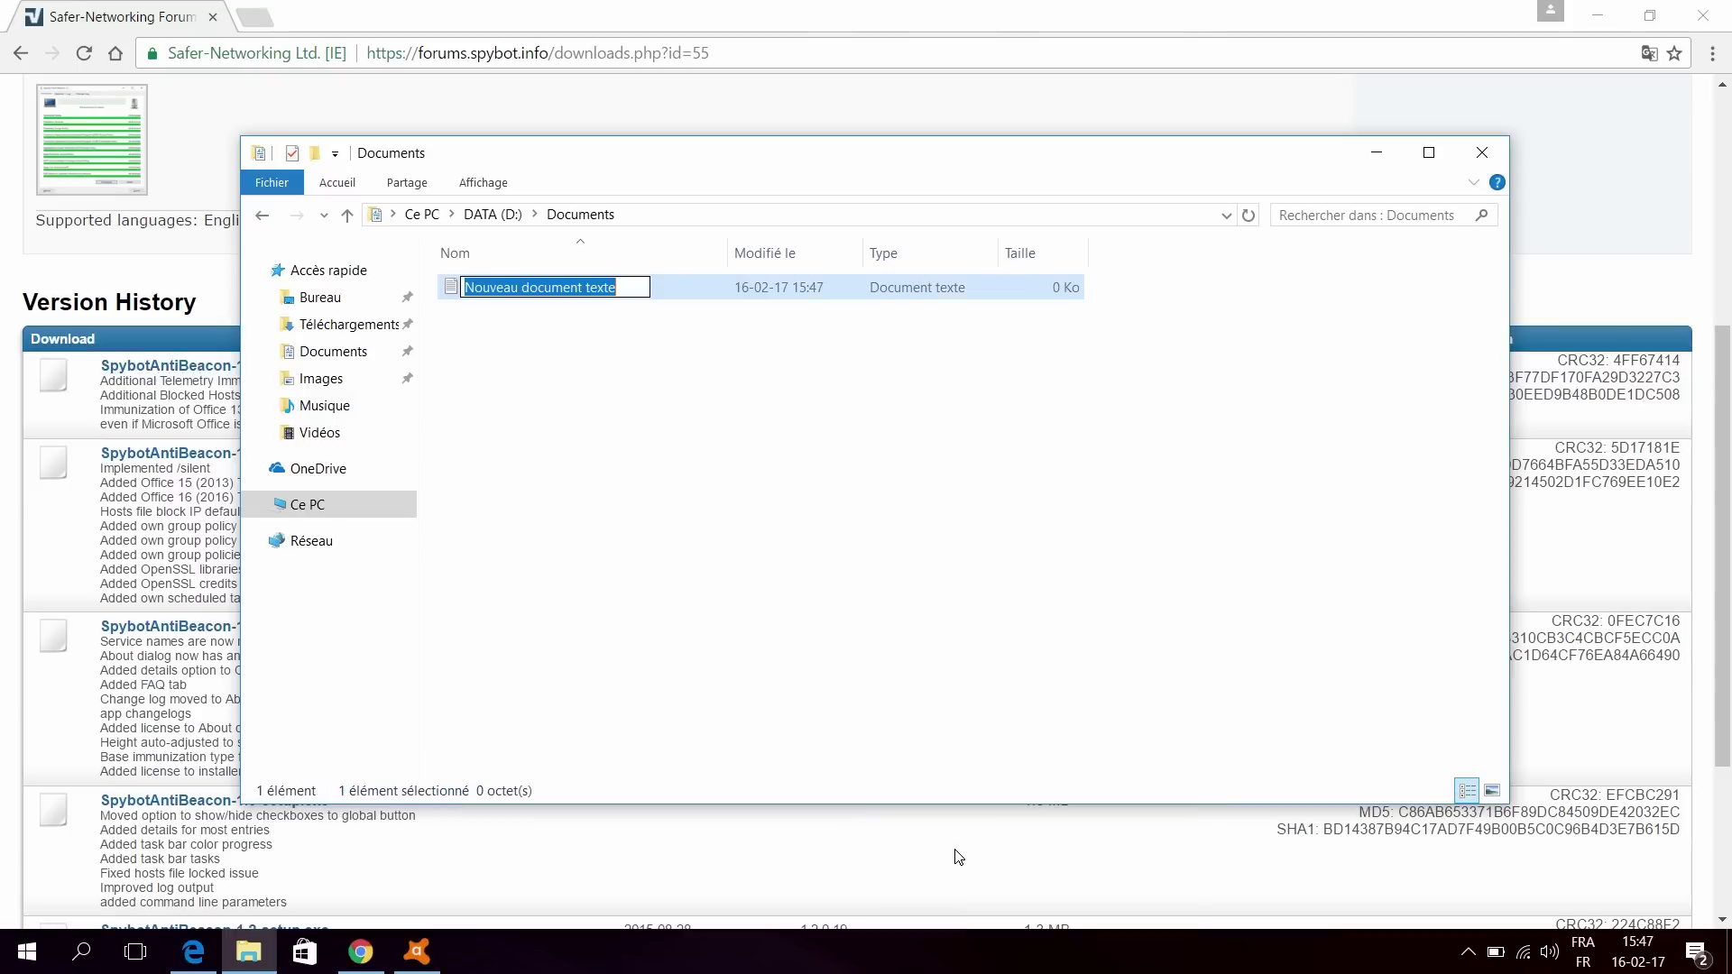
{"action": "type", "text": "nytn"}
{"action": "key", "text": "Return"}
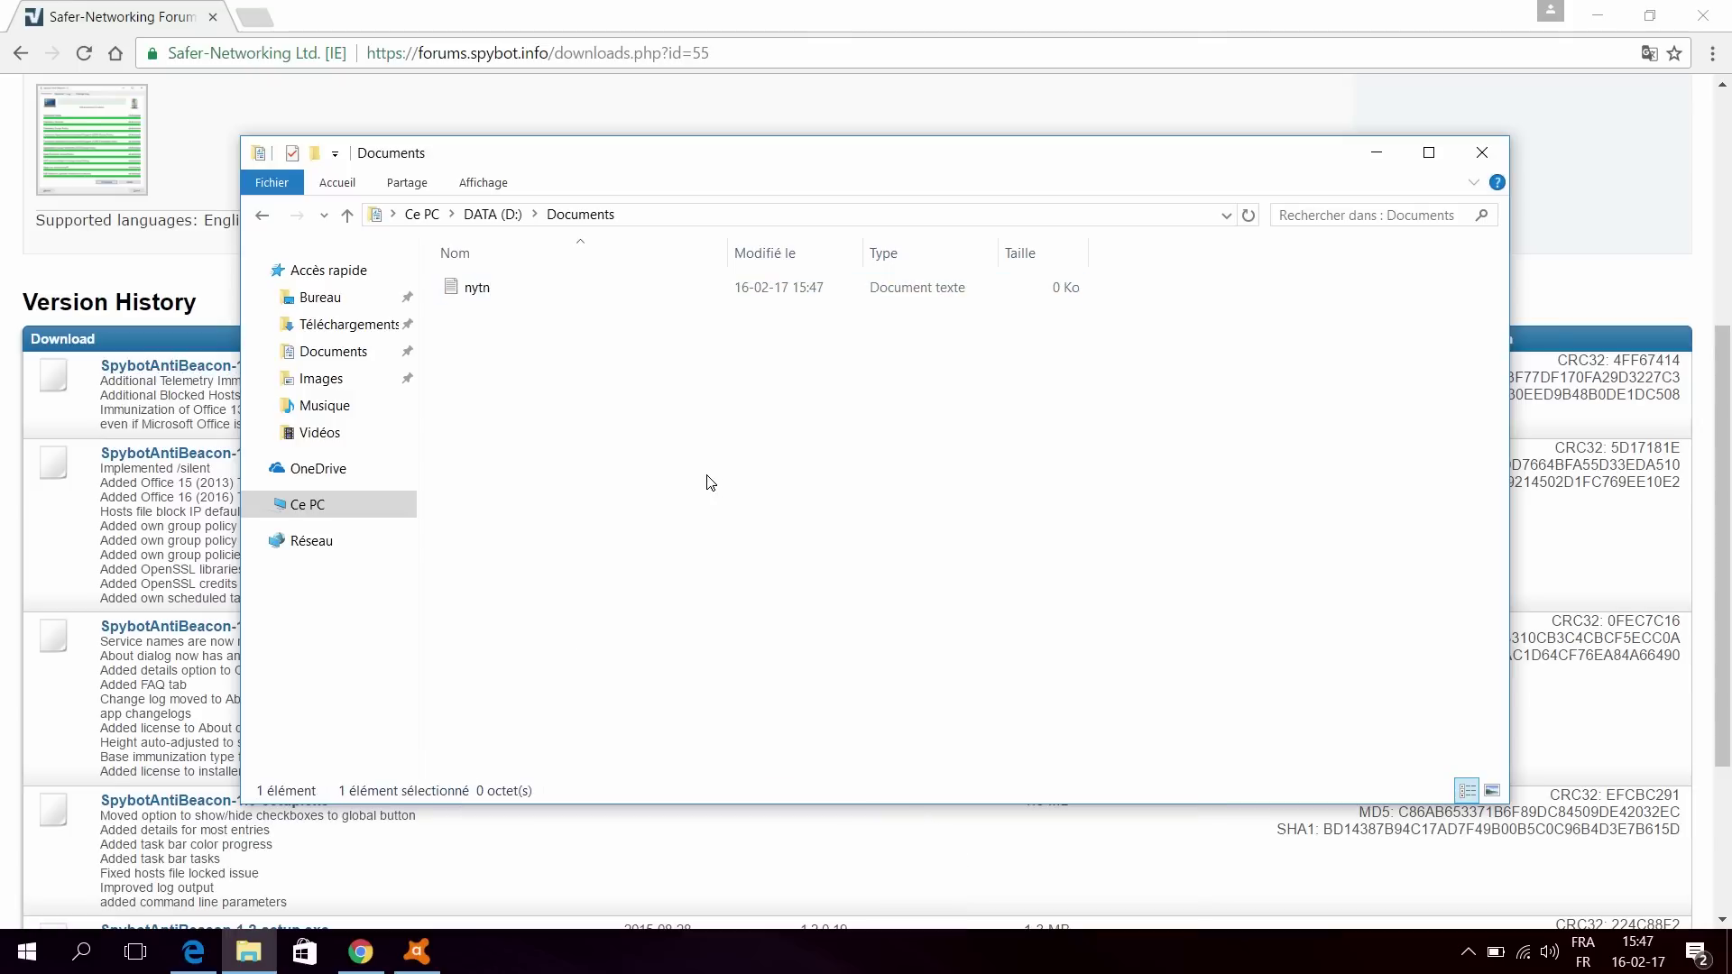
{"action": "left_click_drag", "start_coordinate": [699, 480], "coordinate": [499, 262]}
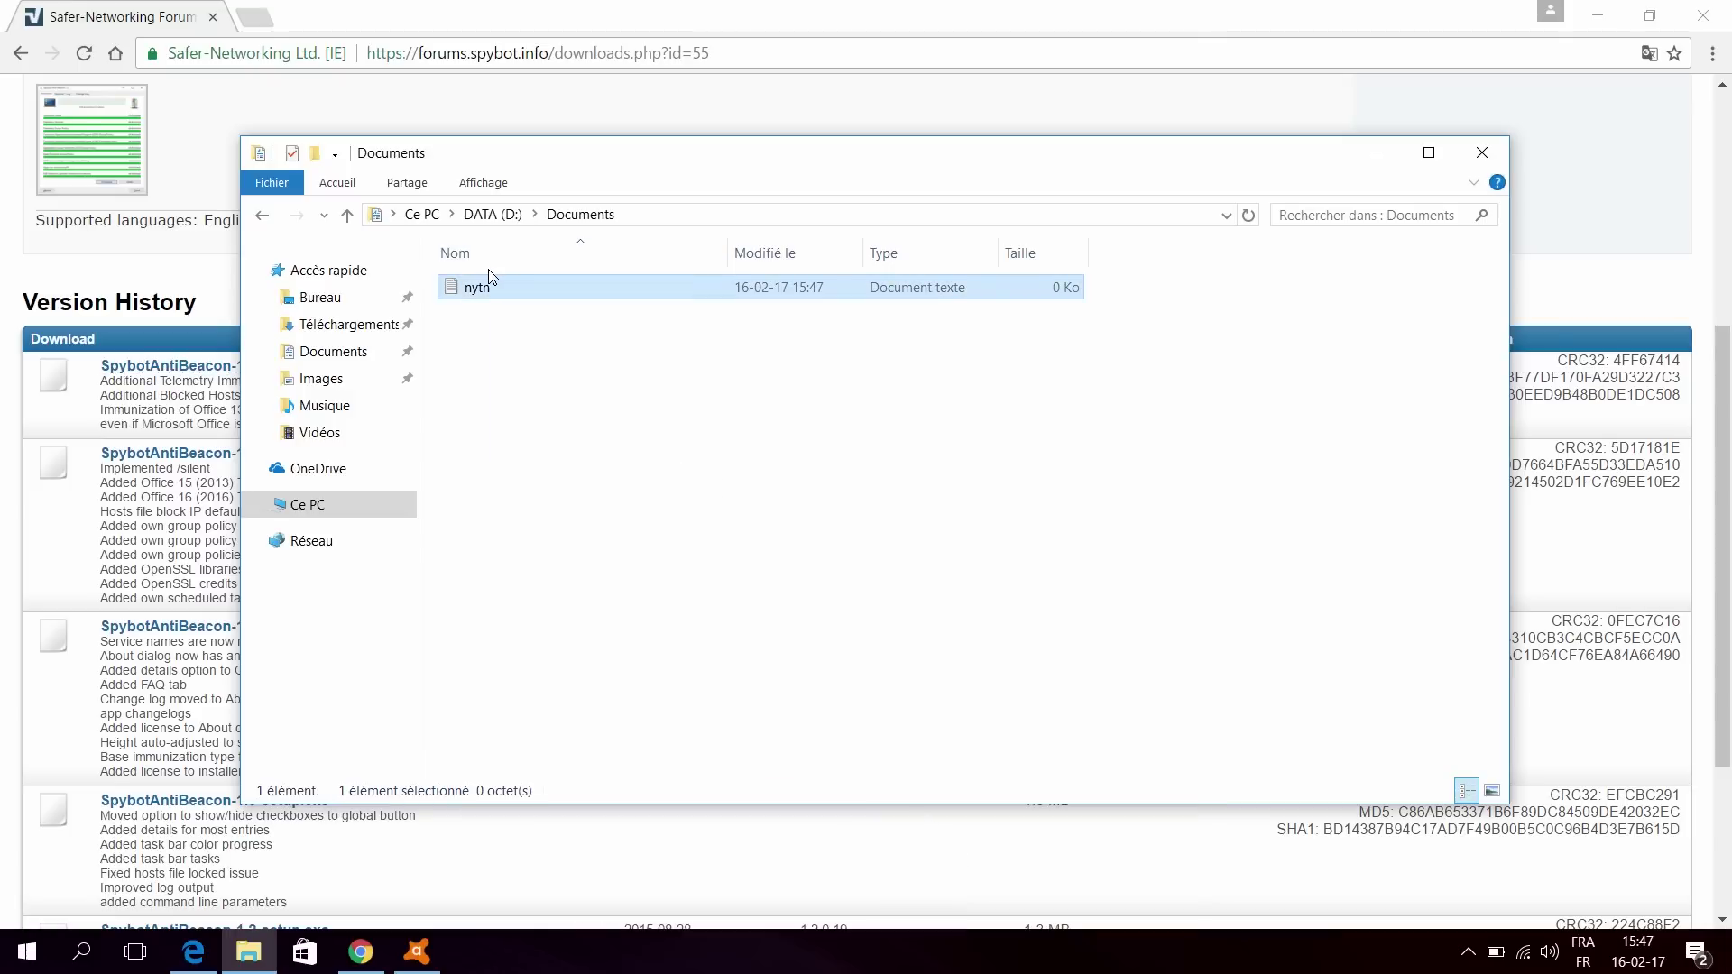
{"action": "key", "text": "Delete"}
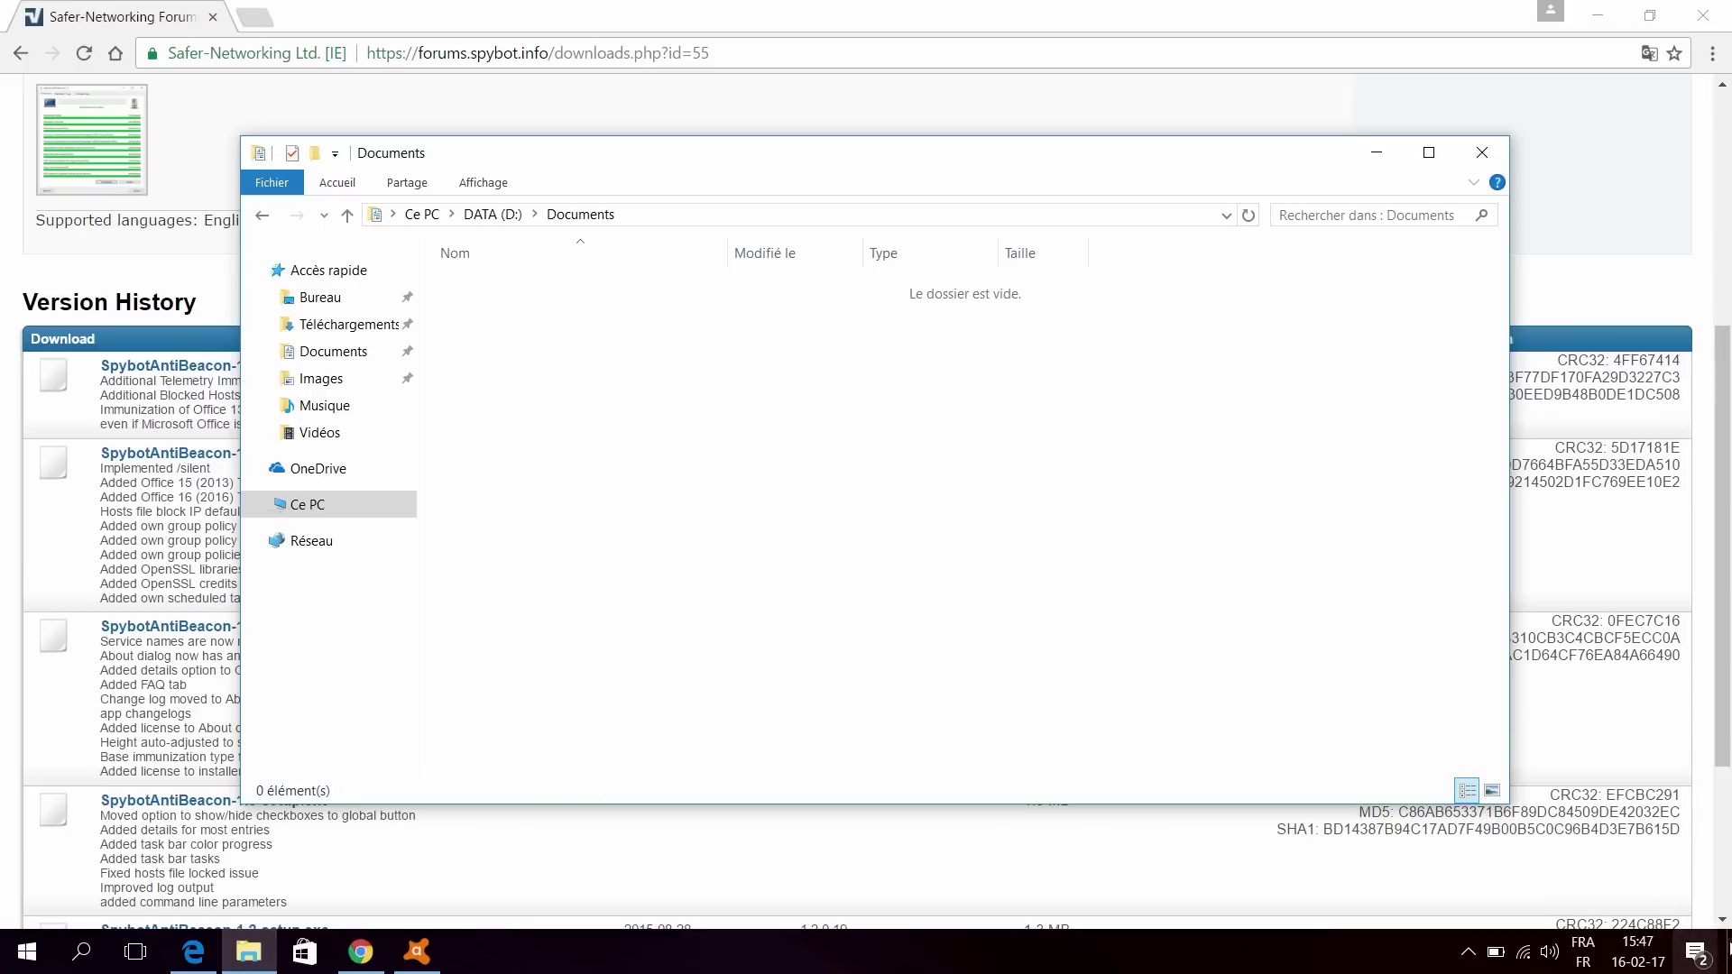
Step: Turn on delete confirmation in the Recycle Bin properties and apply it
{"action": "left_click", "coordinate": [1729, 955]}
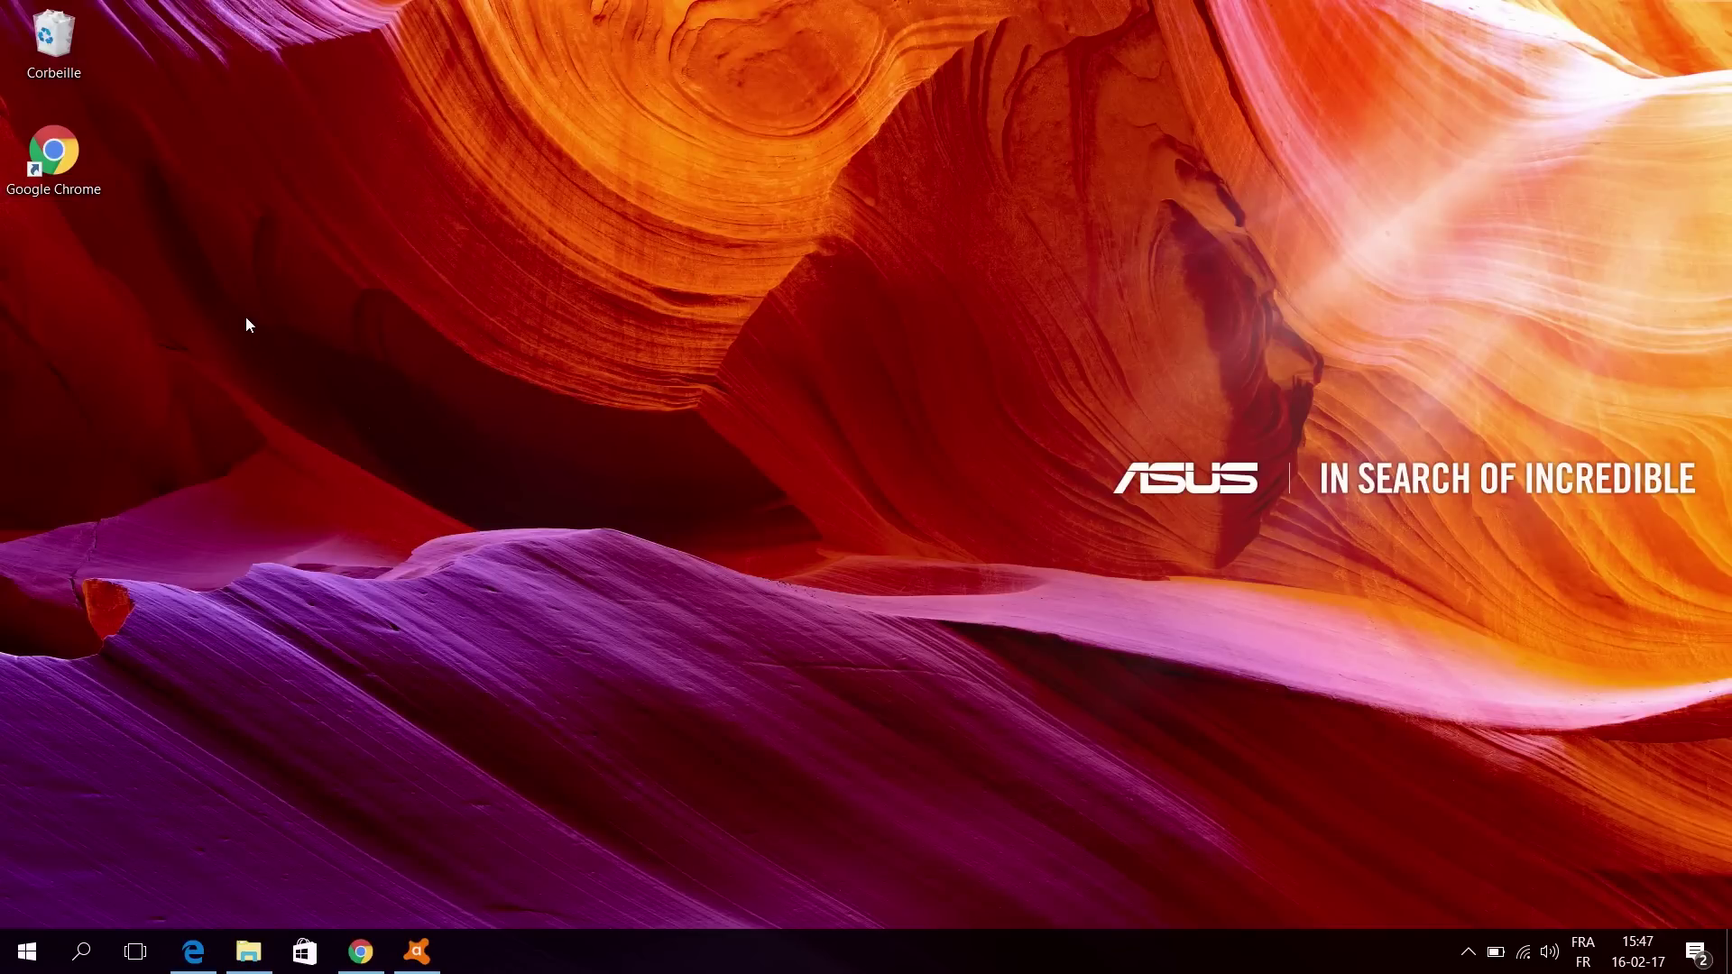
{"action": "right_click", "coordinate": [58, 47]}
{"action": "left_click", "coordinate": [141, 209]}
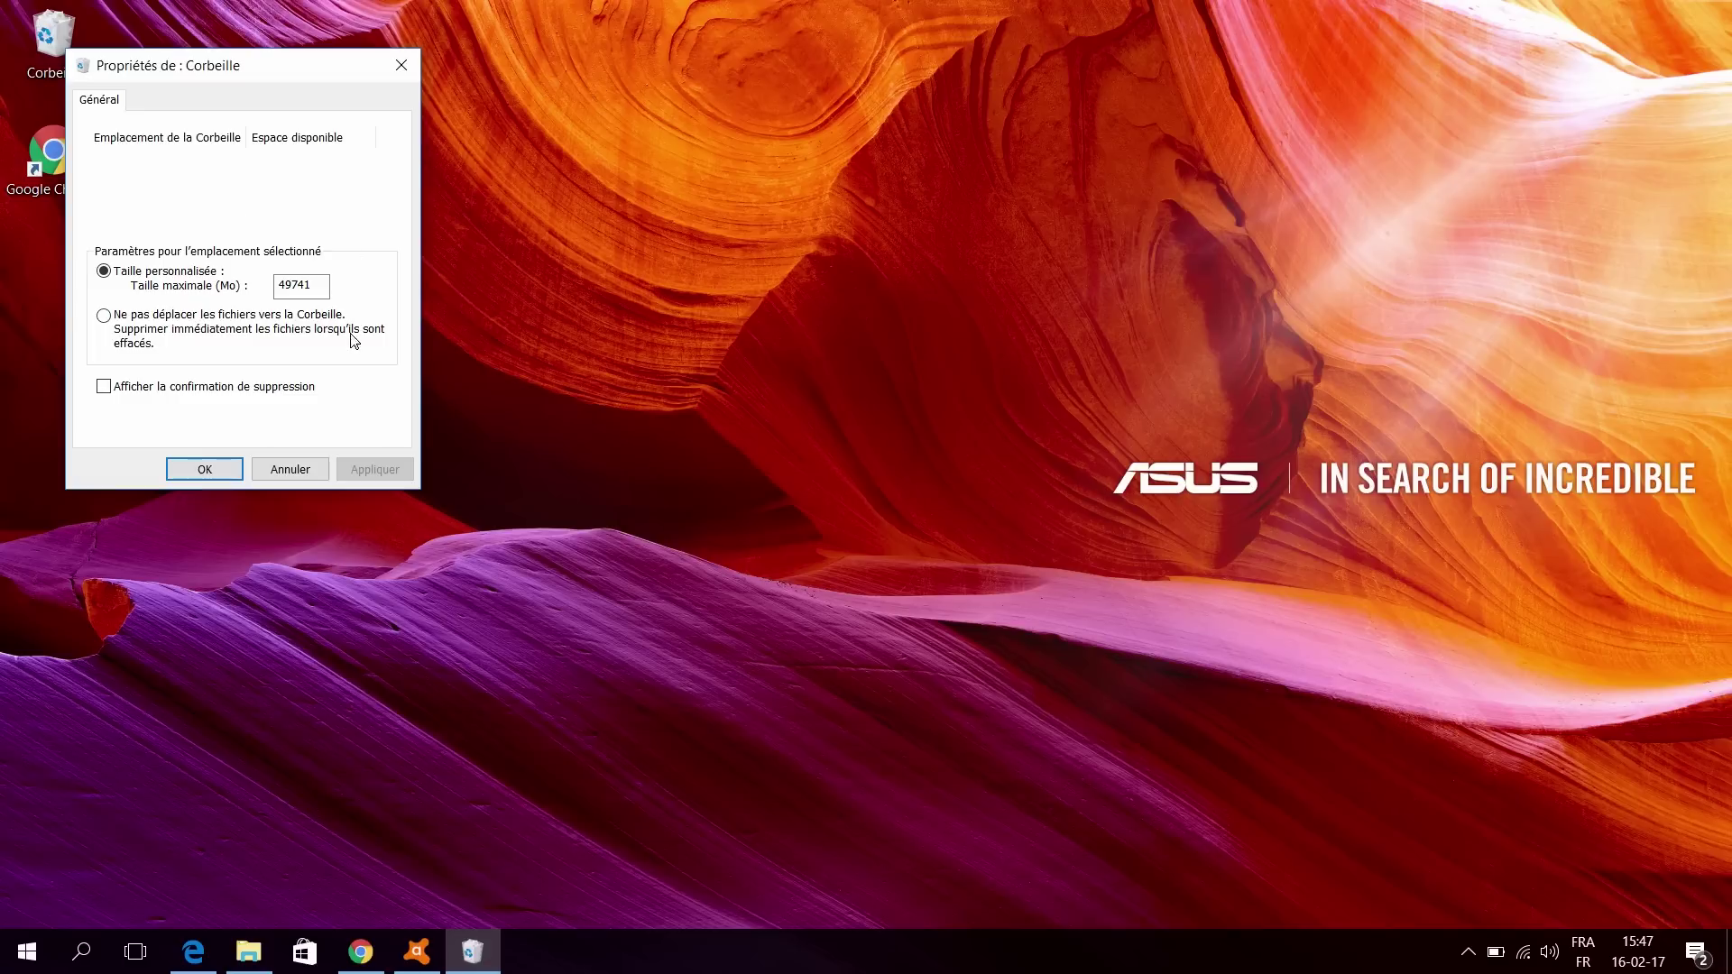
{"action": "left_click_drag", "start_coordinate": [167, 68], "coordinate": [729, 270]}
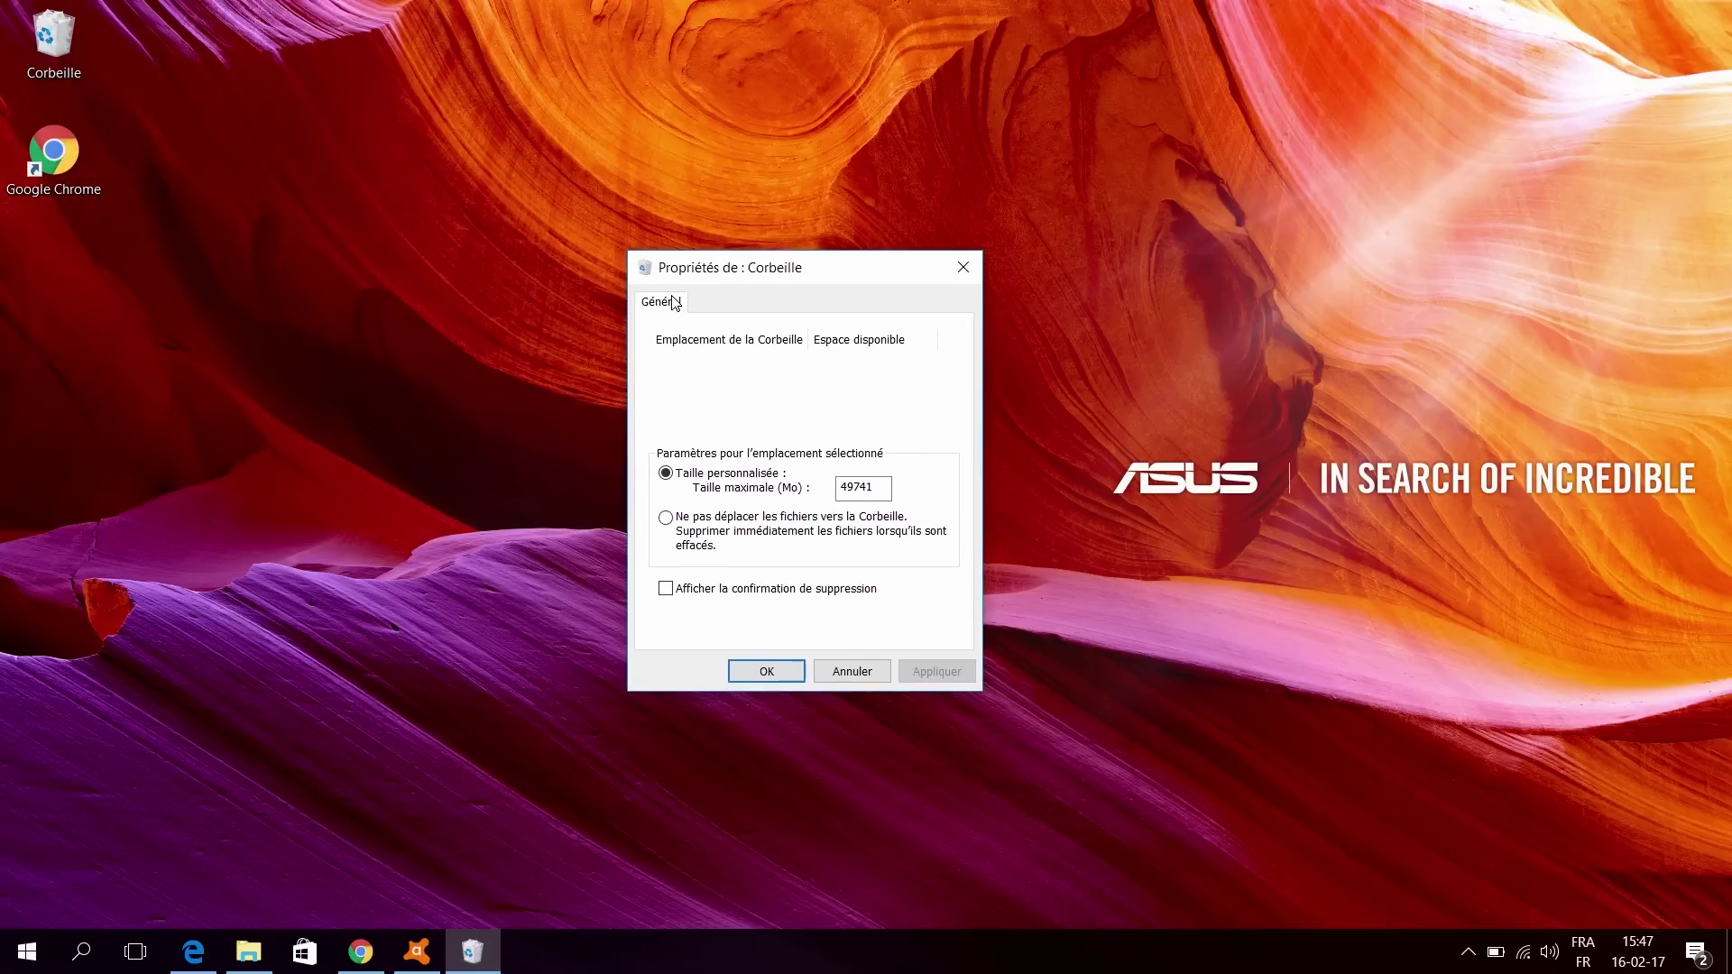
{"action": "left_click", "coordinate": [681, 592]}
{"action": "left_click", "coordinate": [948, 680]}
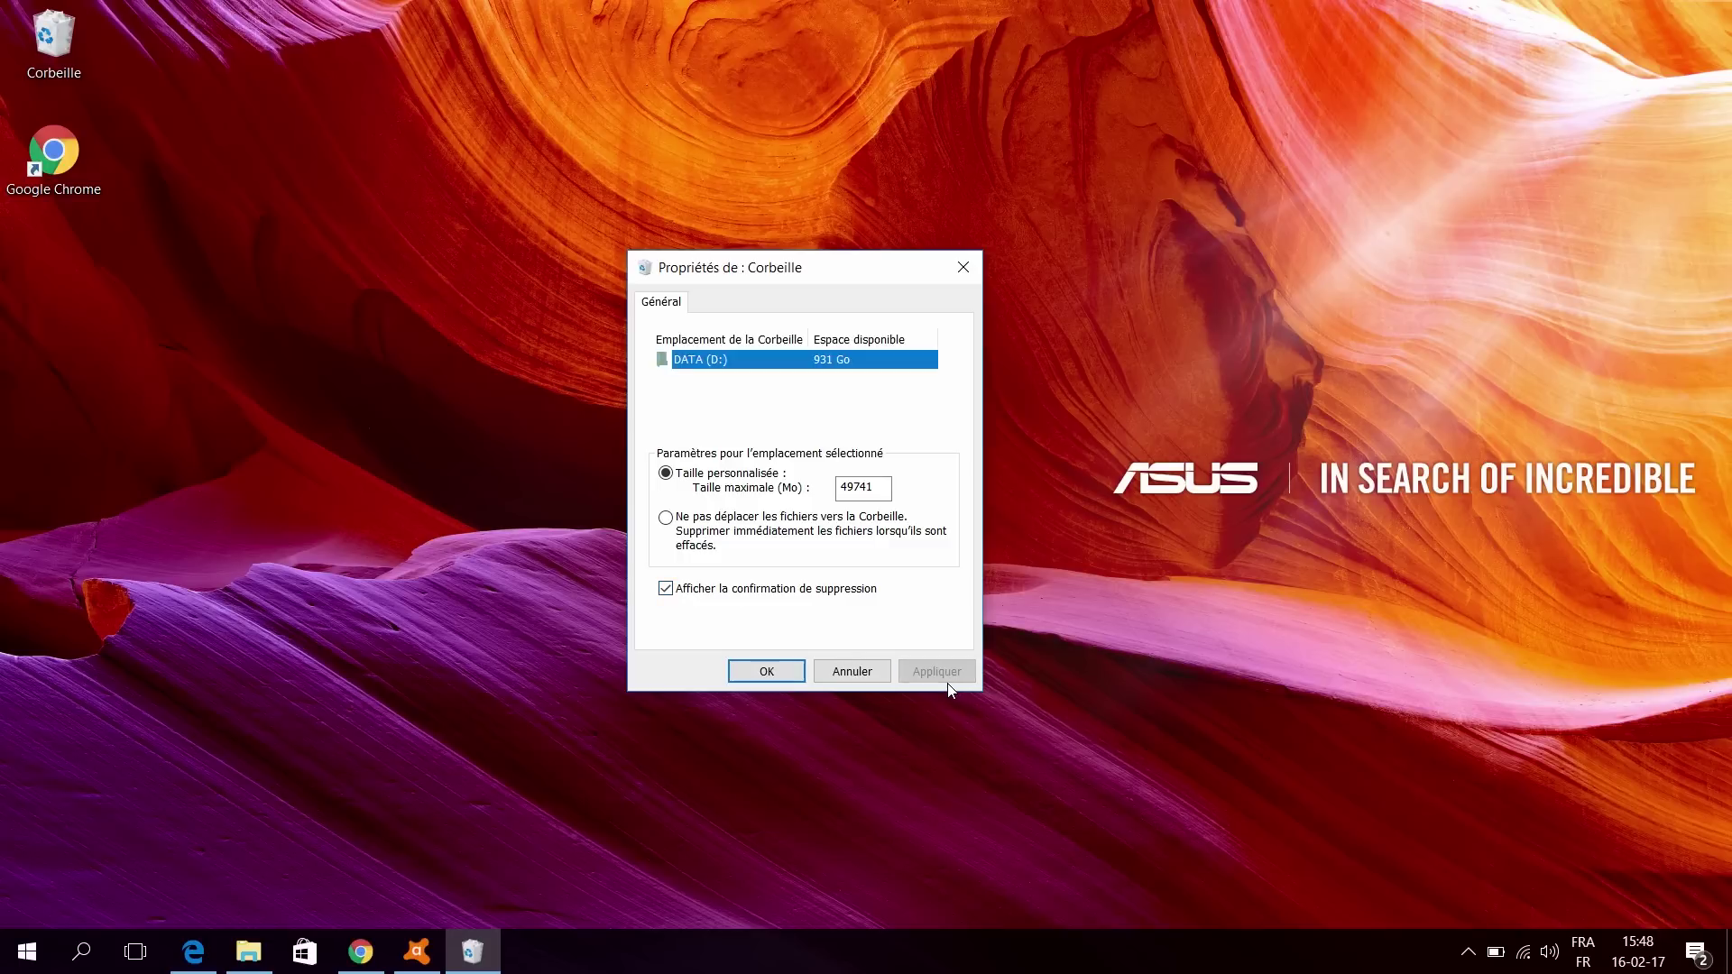
{"action": "left_click", "coordinate": [794, 673]}
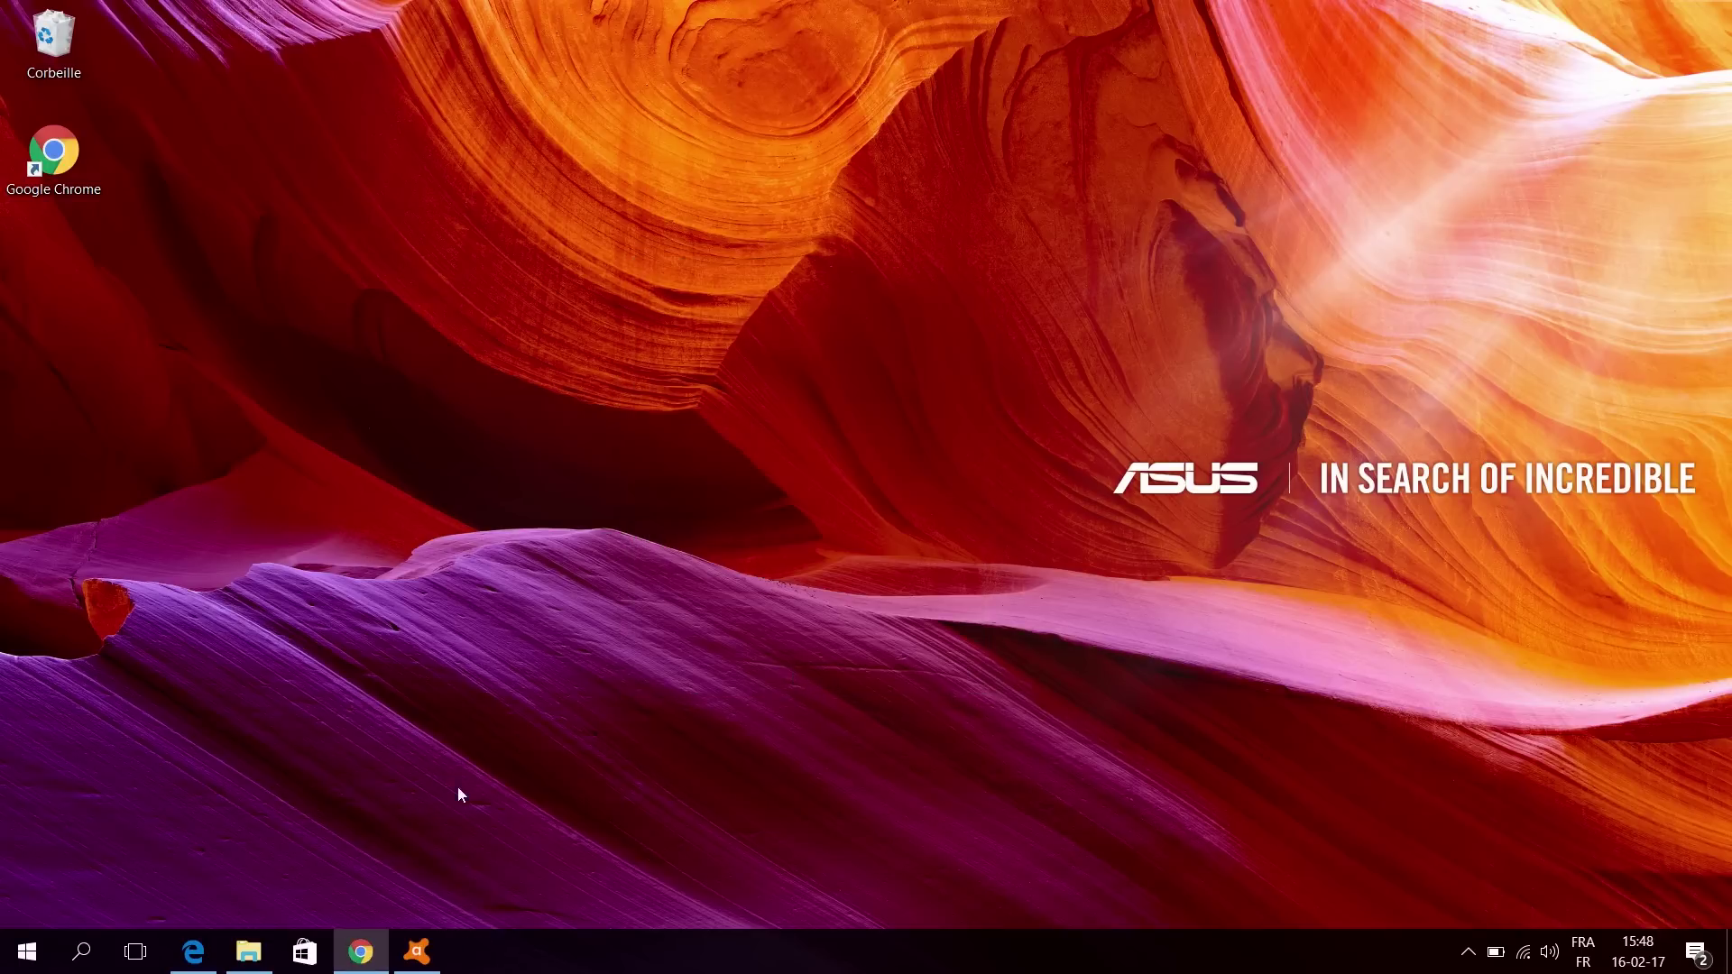
Step: Create a text document named yhryny in Documents, delete it and confirm sending it to the Recycle Bin
{"action": "left_click", "coordinate": [250, 965]}
{"action": "right_click", "coordinate": [848, 390]}
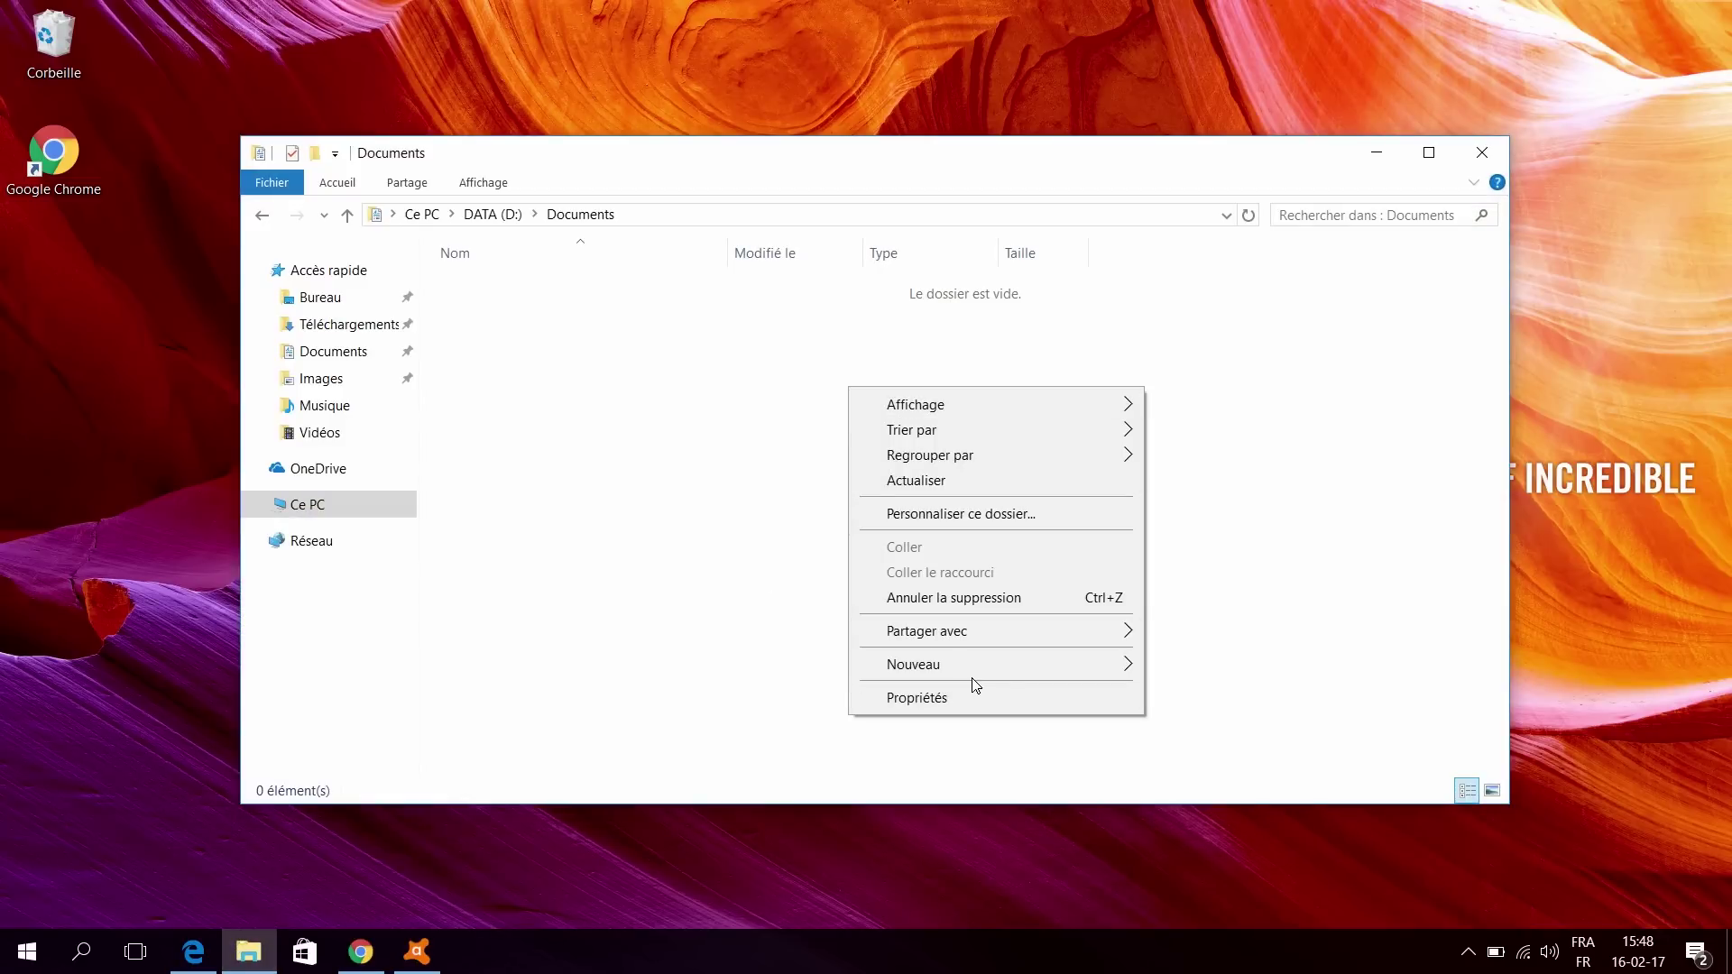
{"action": "mouse_move", "coordinate": [1014, 670]}
{"action": "left_click", "coordinate": [1292, 903]}
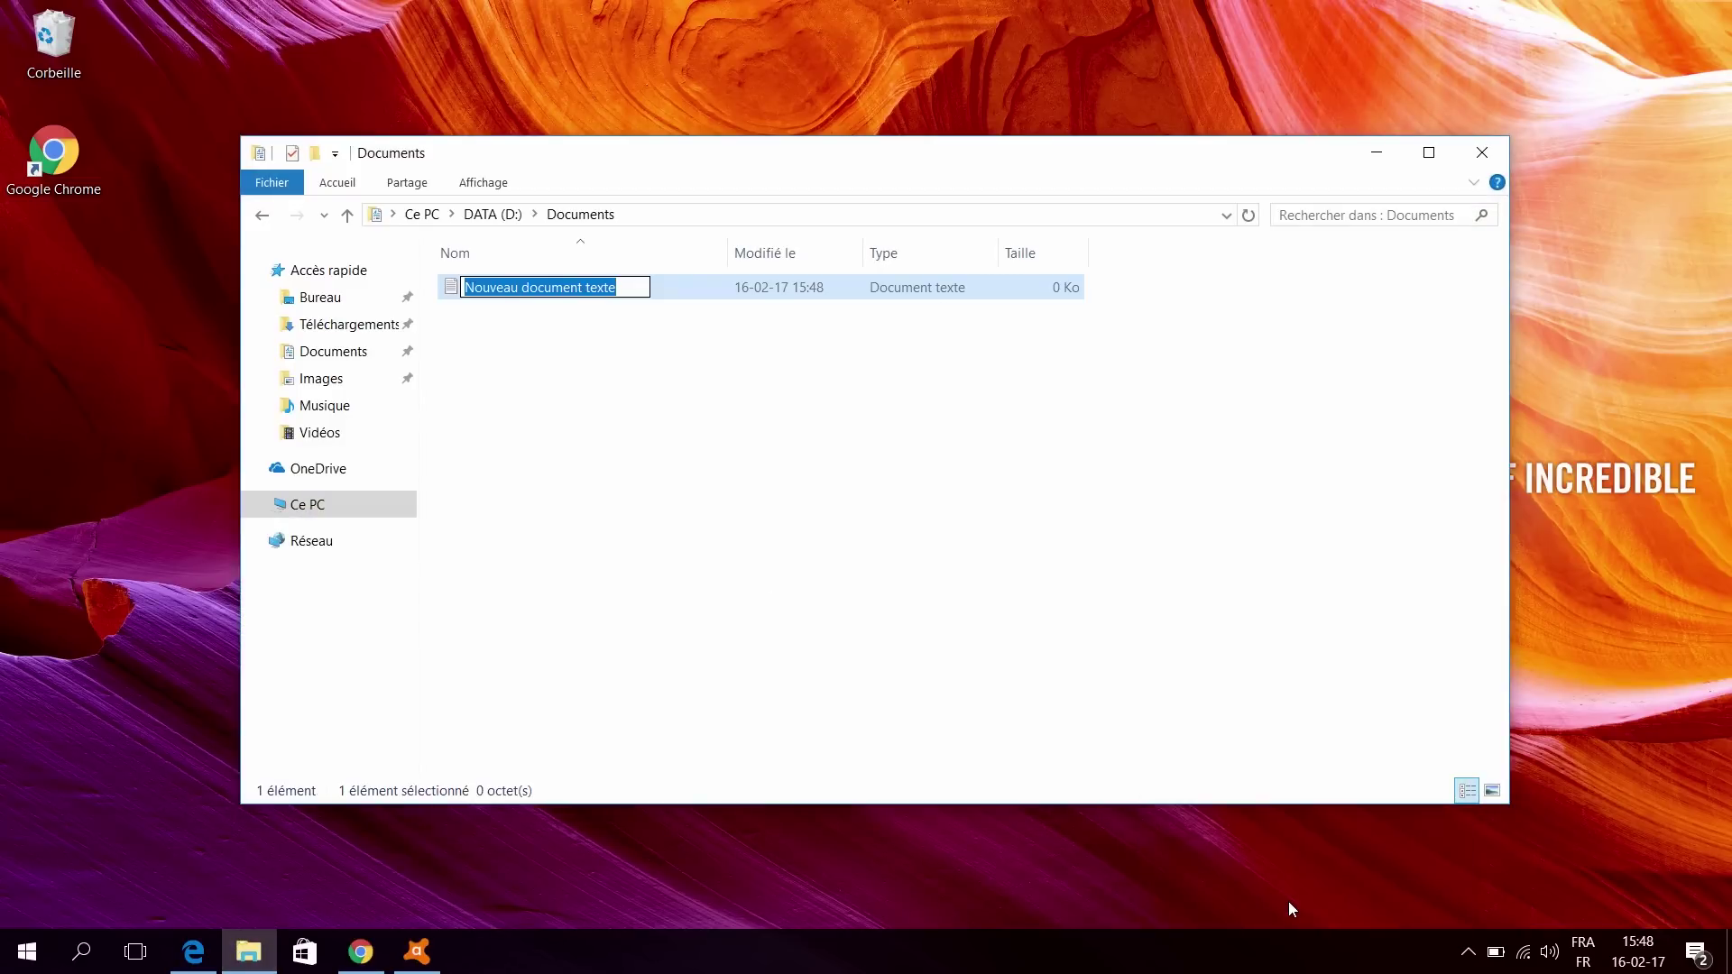
{"action": "type", "text": "yhryny"}
{"action": "key", "text": "Return"}
{"action": "left_click_drag", "start_coordinate": [669, 534], "coordinate": [666, 207]}
{"action": "key", "text": "Delete"}
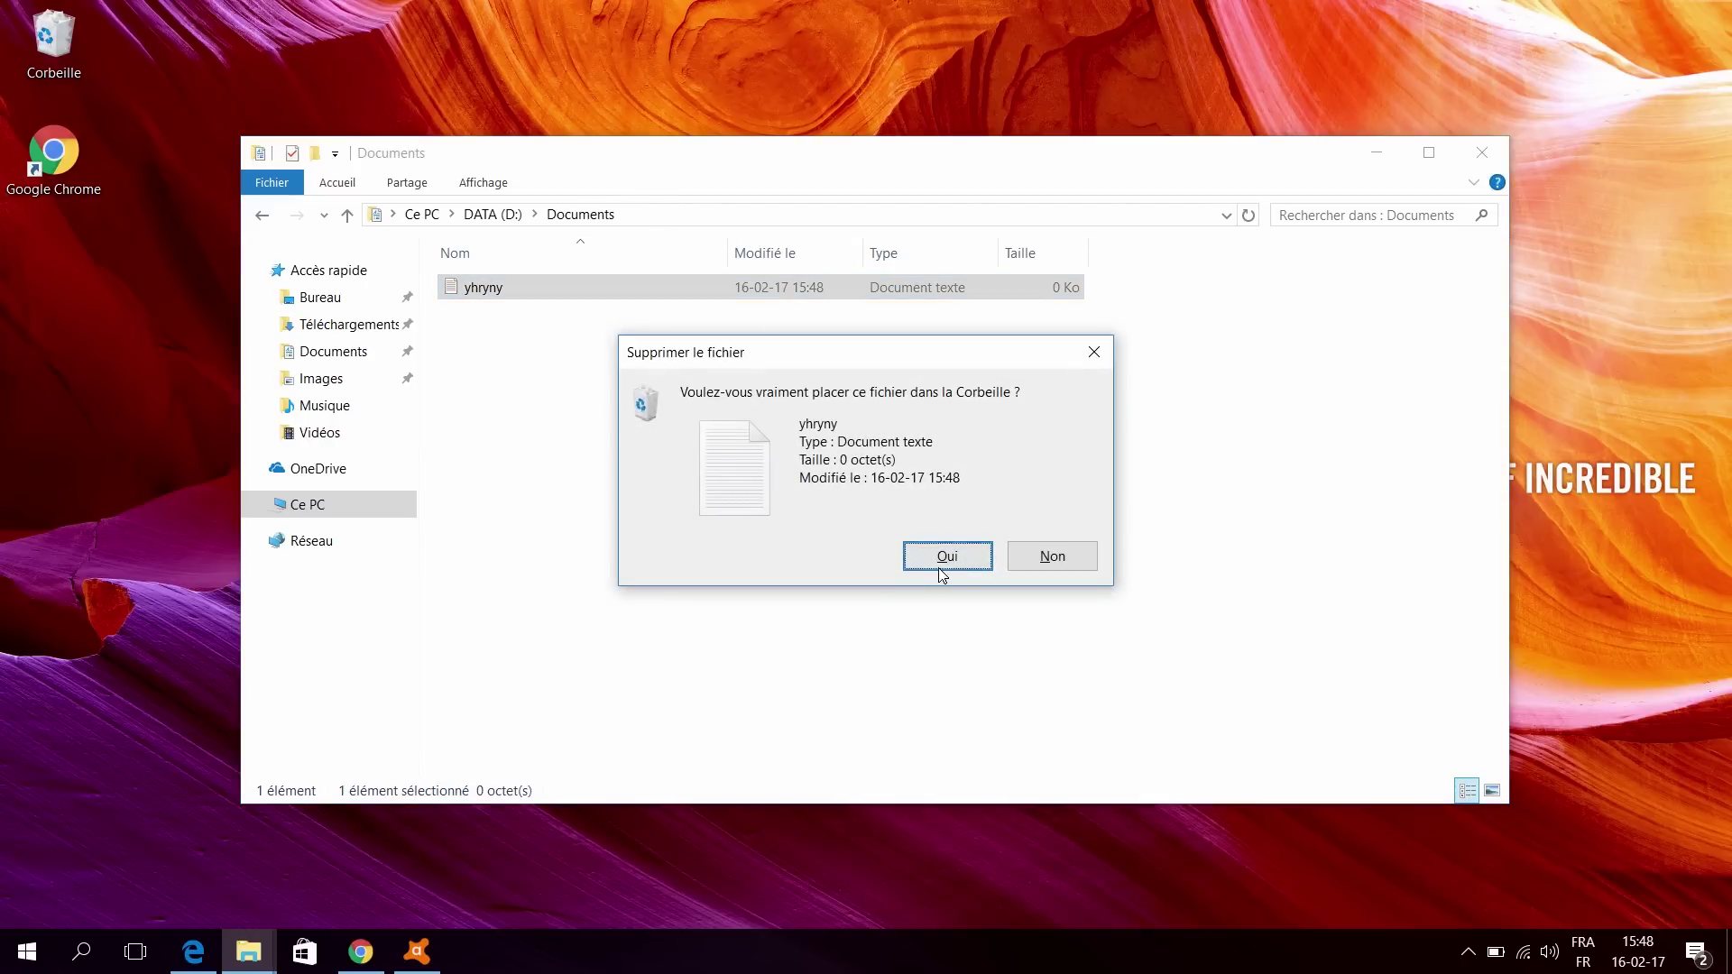
{"action": "left_click", "coordinate": [933, 566]}
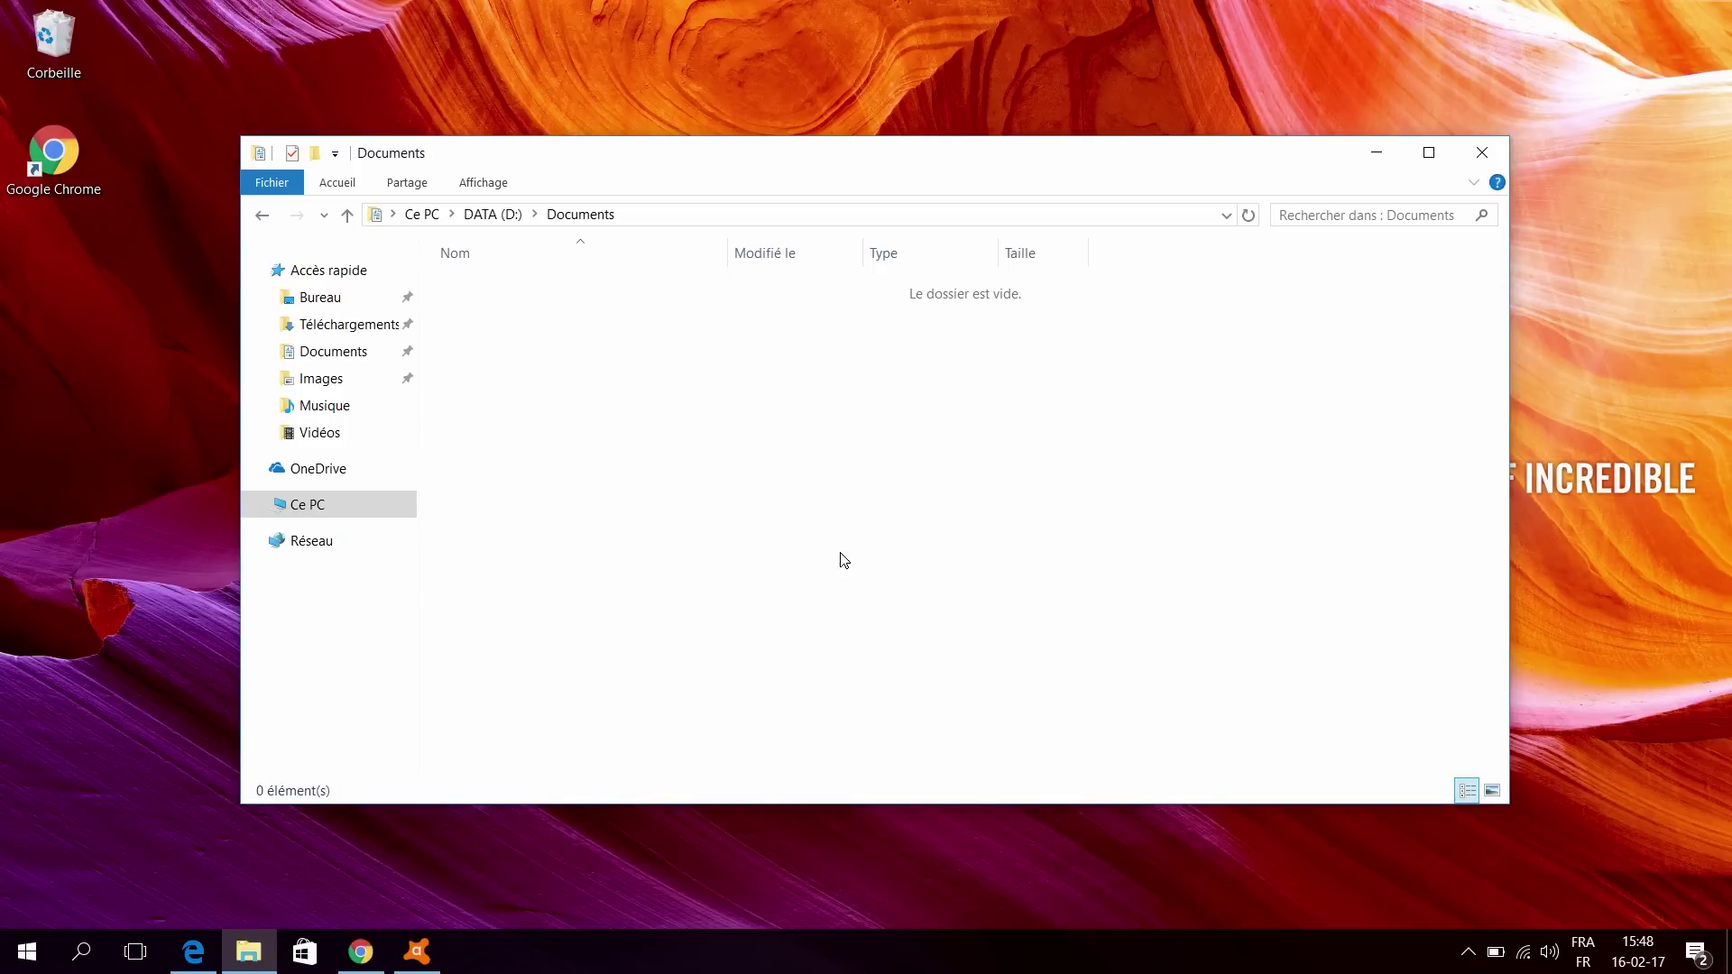
Step: Go up to the DATA (D:) drive and show the Affichage view options
{"action": "right_click", "coordinate": [481, 219]}
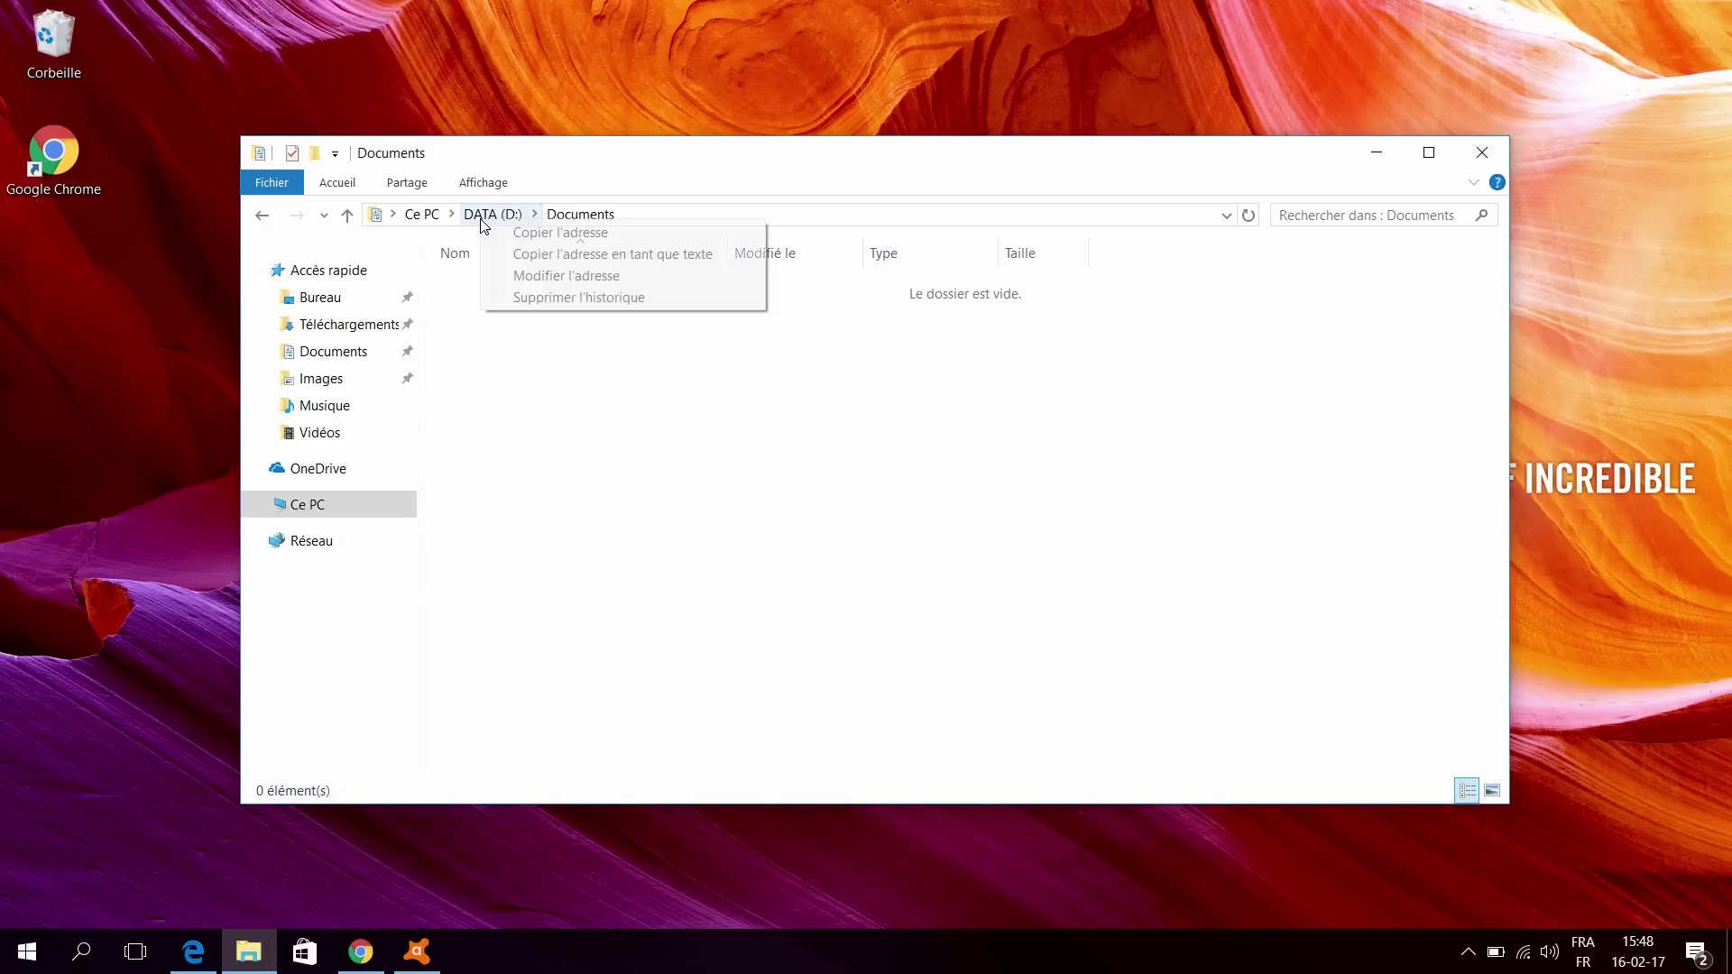
{"action": "left_click", "coordinate": [636, 446]}
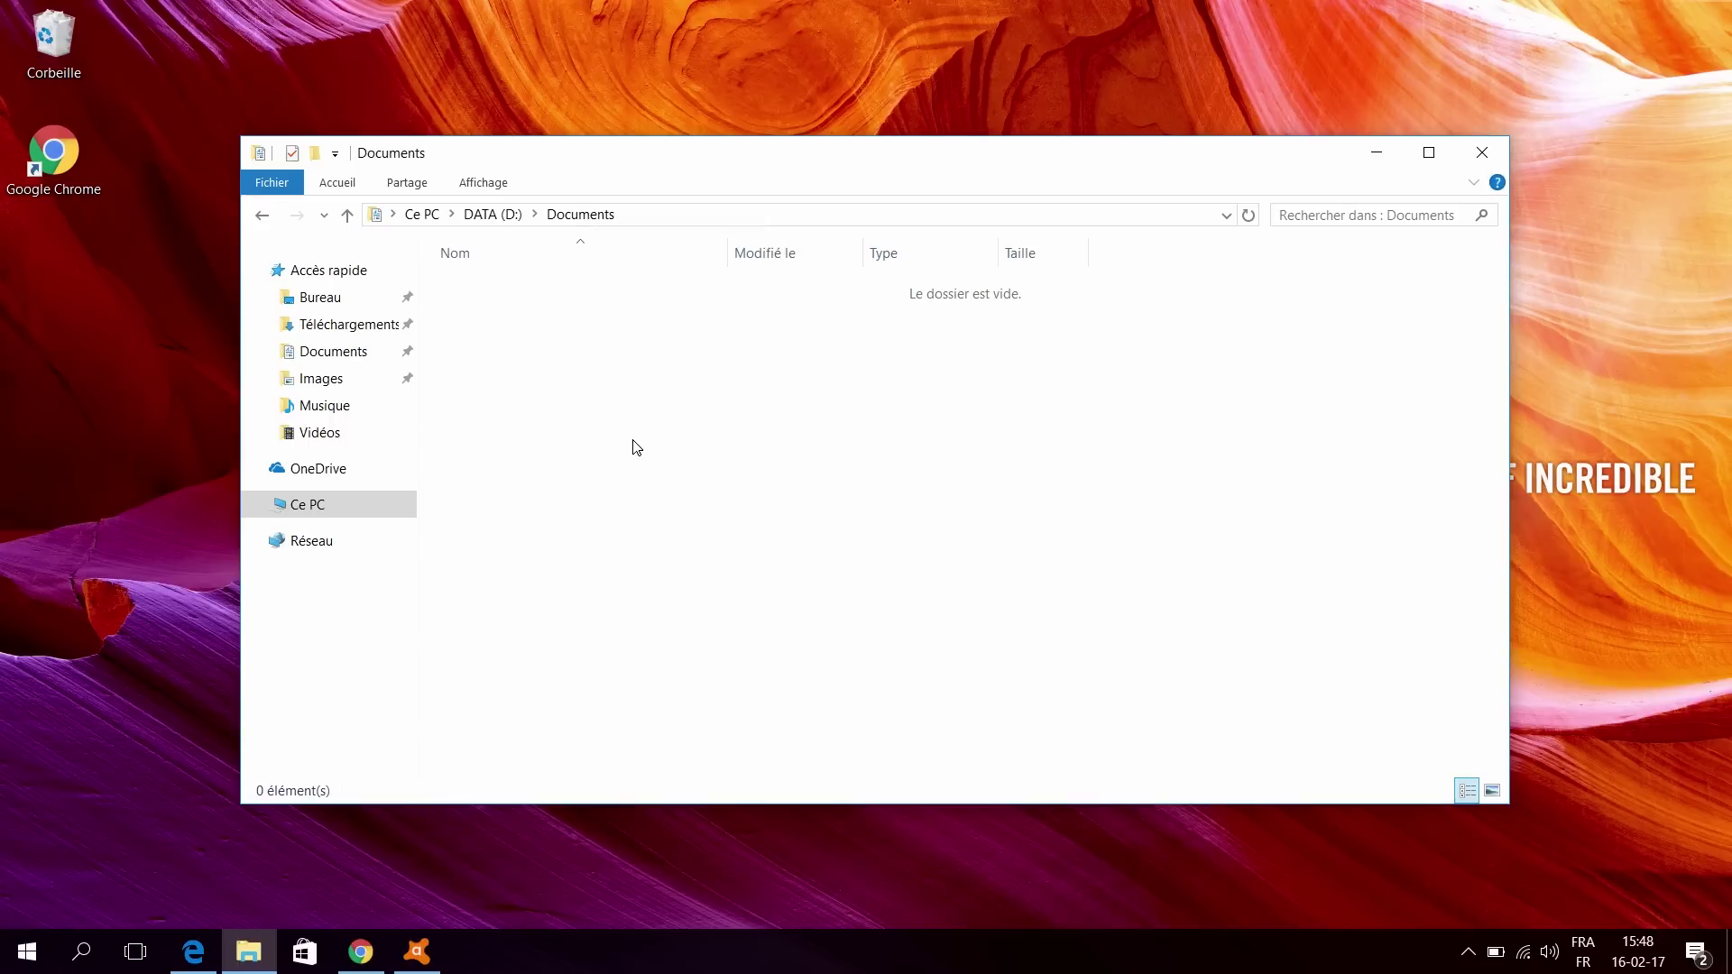
{"action": "left_click", "coordinate": [493, 215]}
{"action": "left_click", "coordinate": [484, 184]}
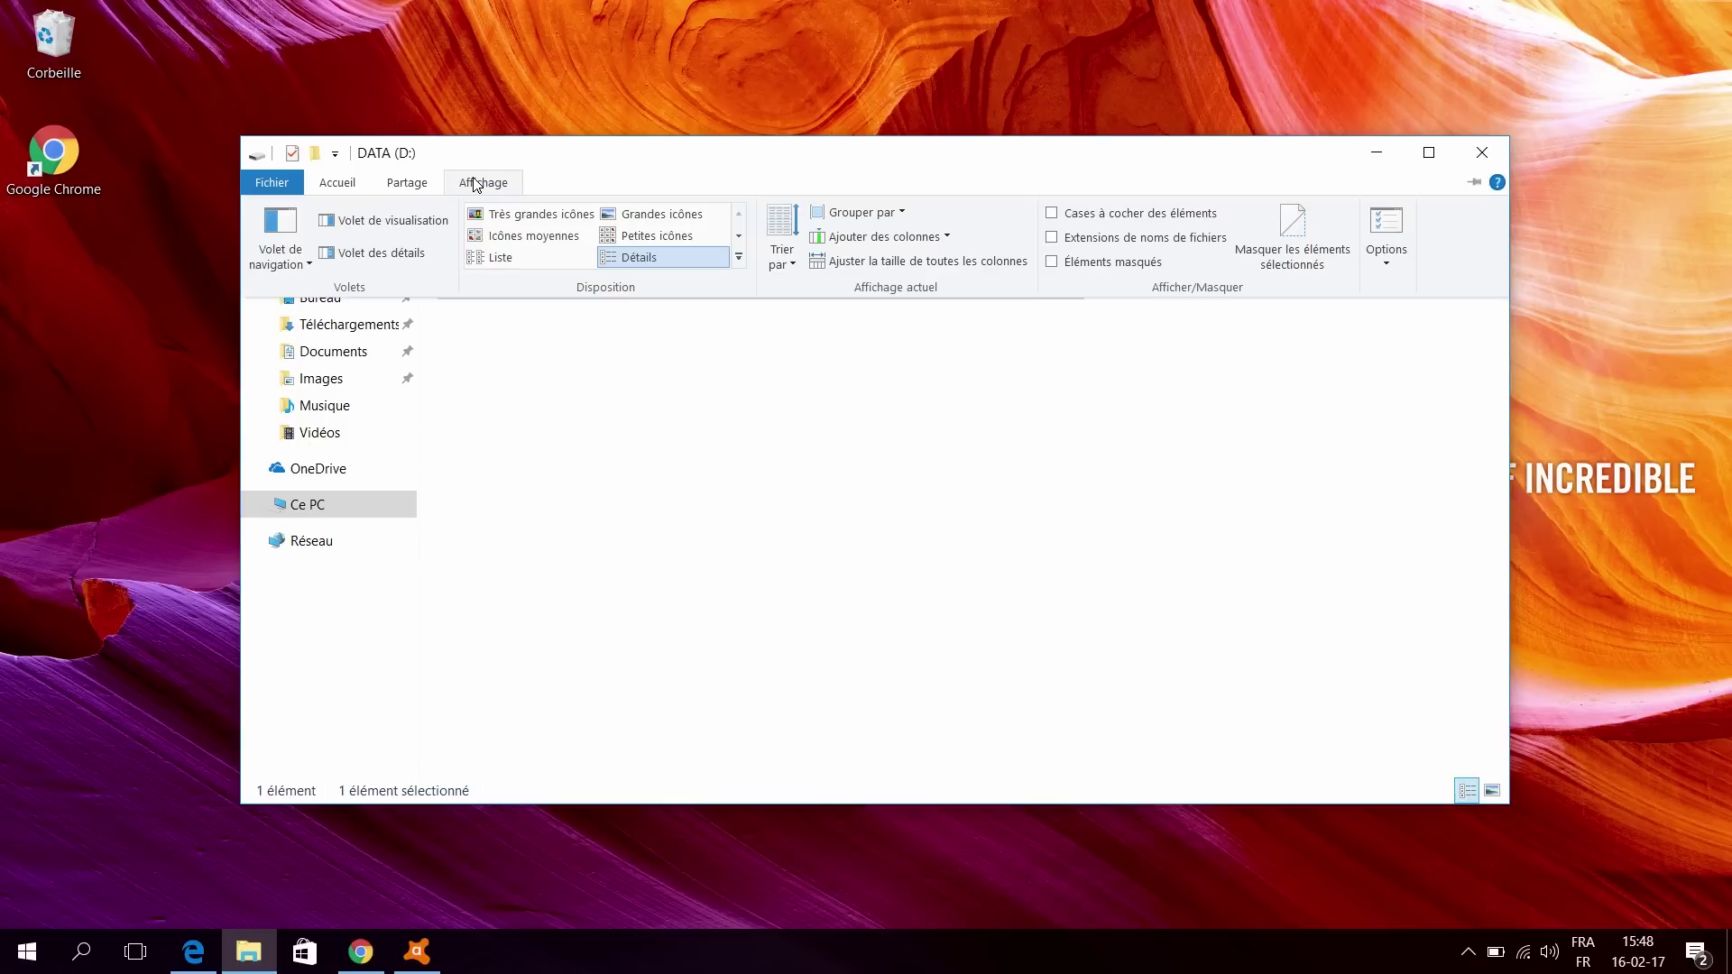
Step: In Folder Options, select 'Afficher les fichiers, dossiers et lecteurs cachés' and apply it
{"action": "left_click", "coordinate": [1386, 242]}
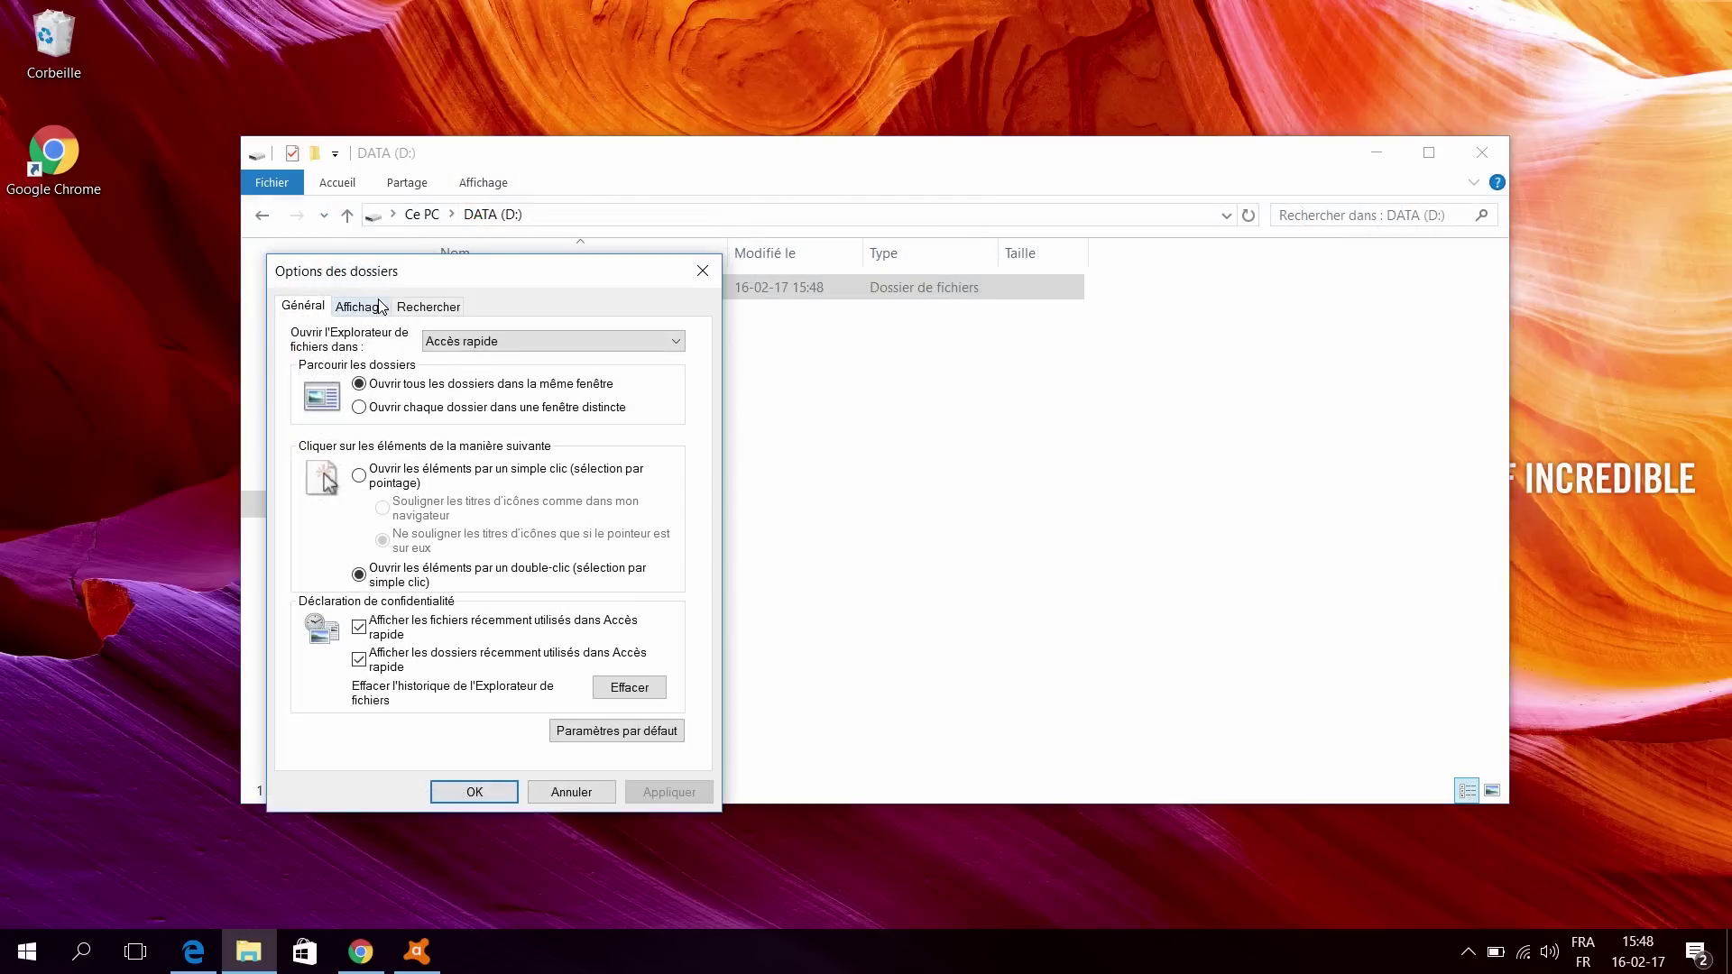
{"action": "left_click", "coordinate": [363, 307]}
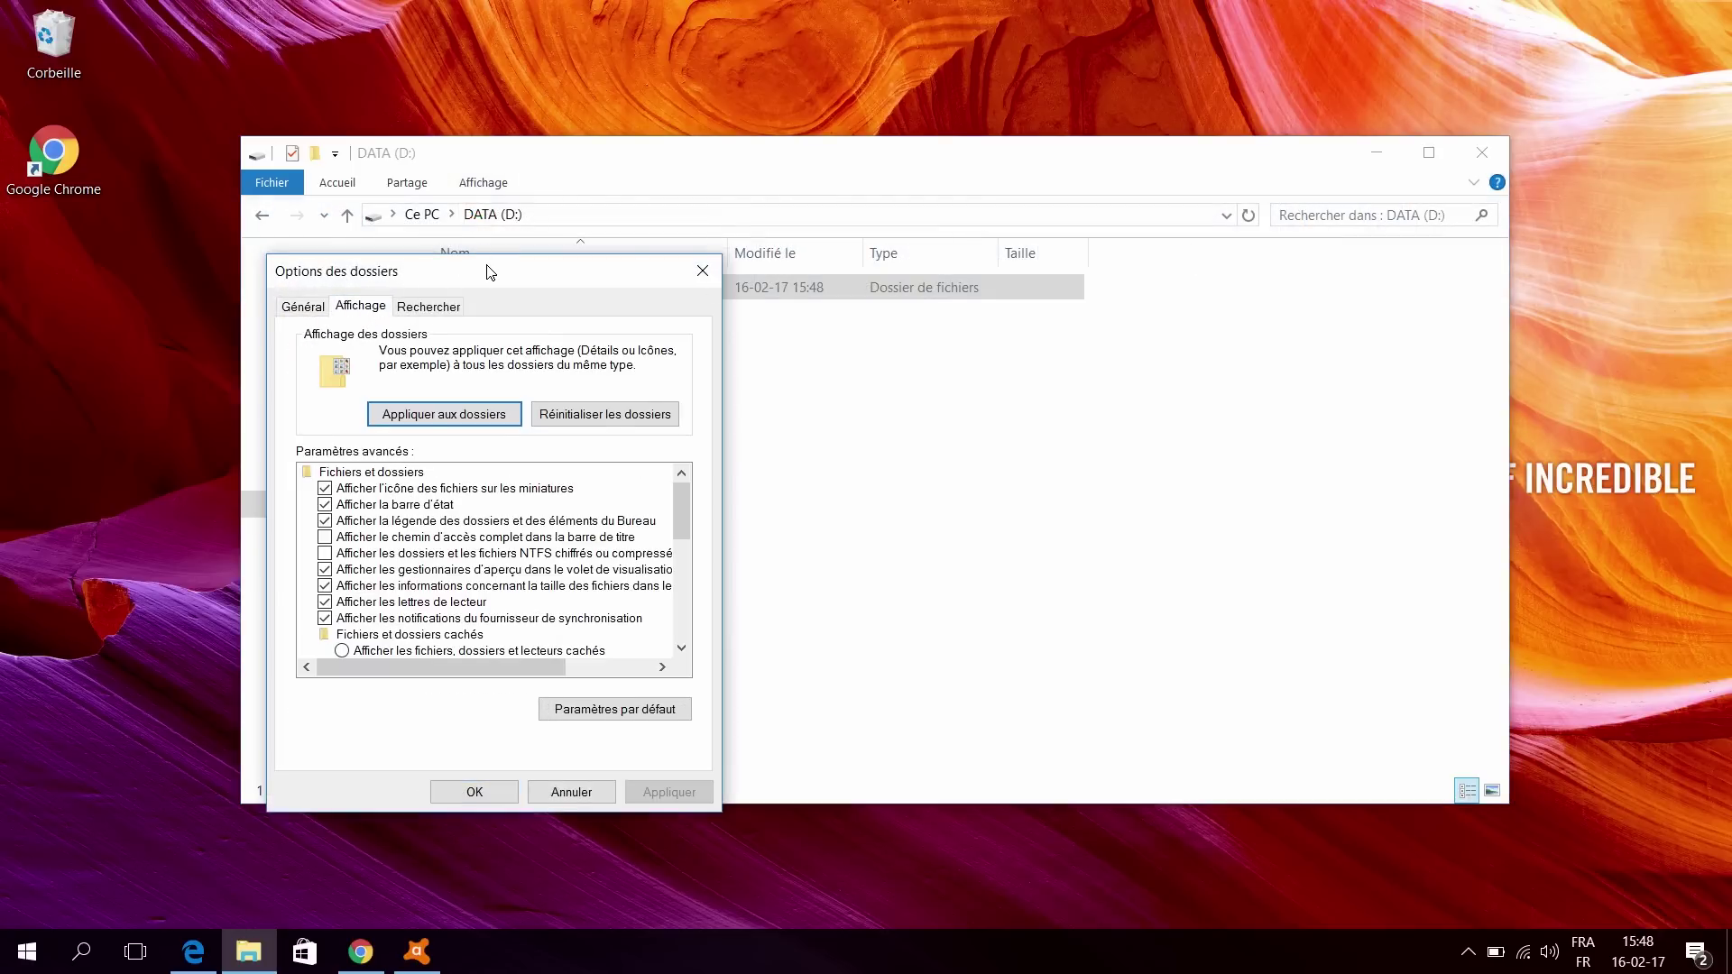
{"action": "left_click_drag", "start_coordinate": [488, 272], "coordinate": [1145, 280]}
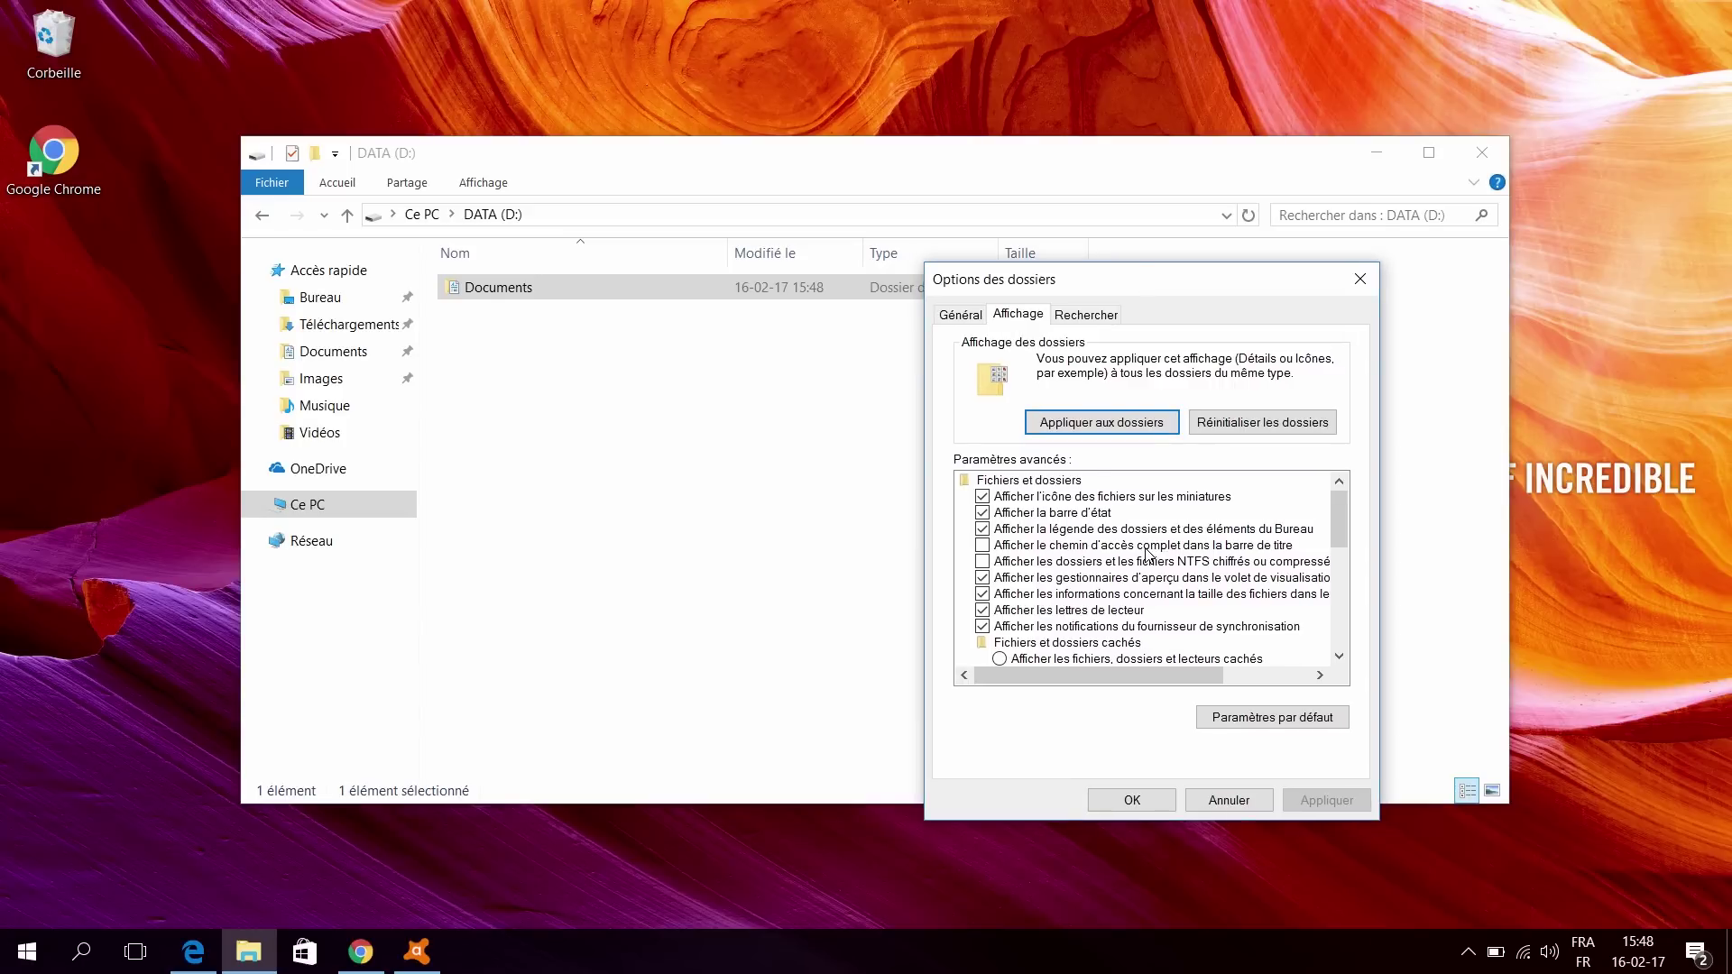
{"action": "scroll", "coordinate": [1147, 552], "scroll_direction": "down", "scroll_amount": 2}
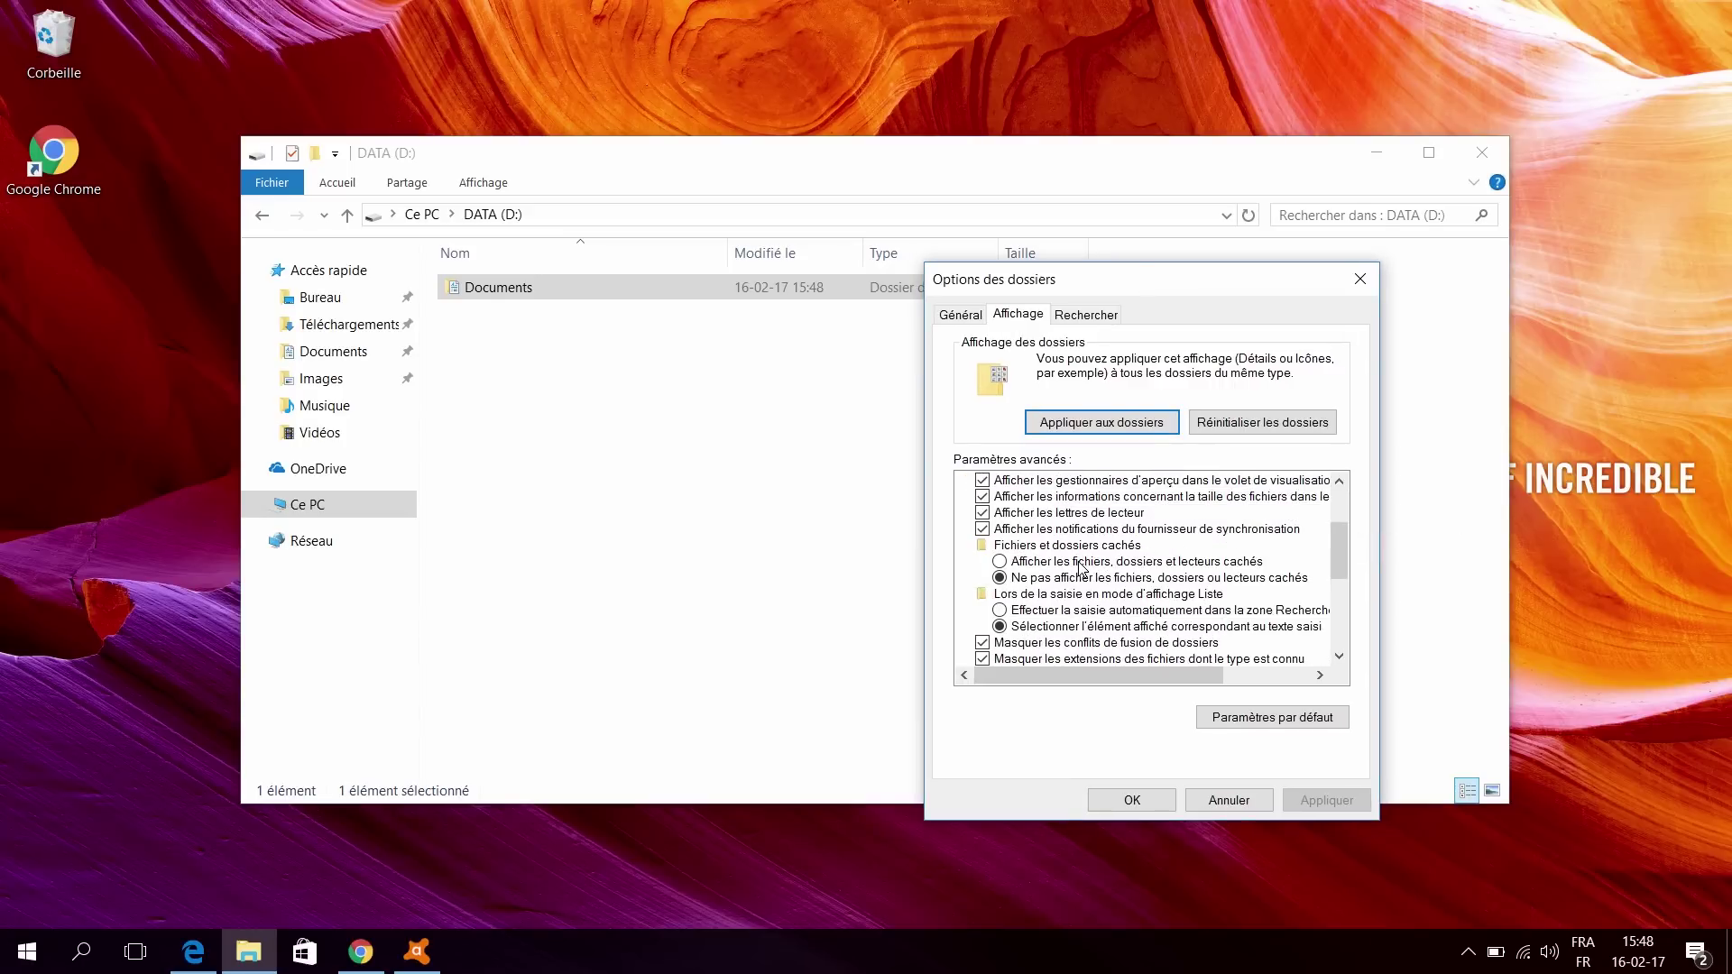
{"action": "left_click", "coordinate": [1000, 563]}
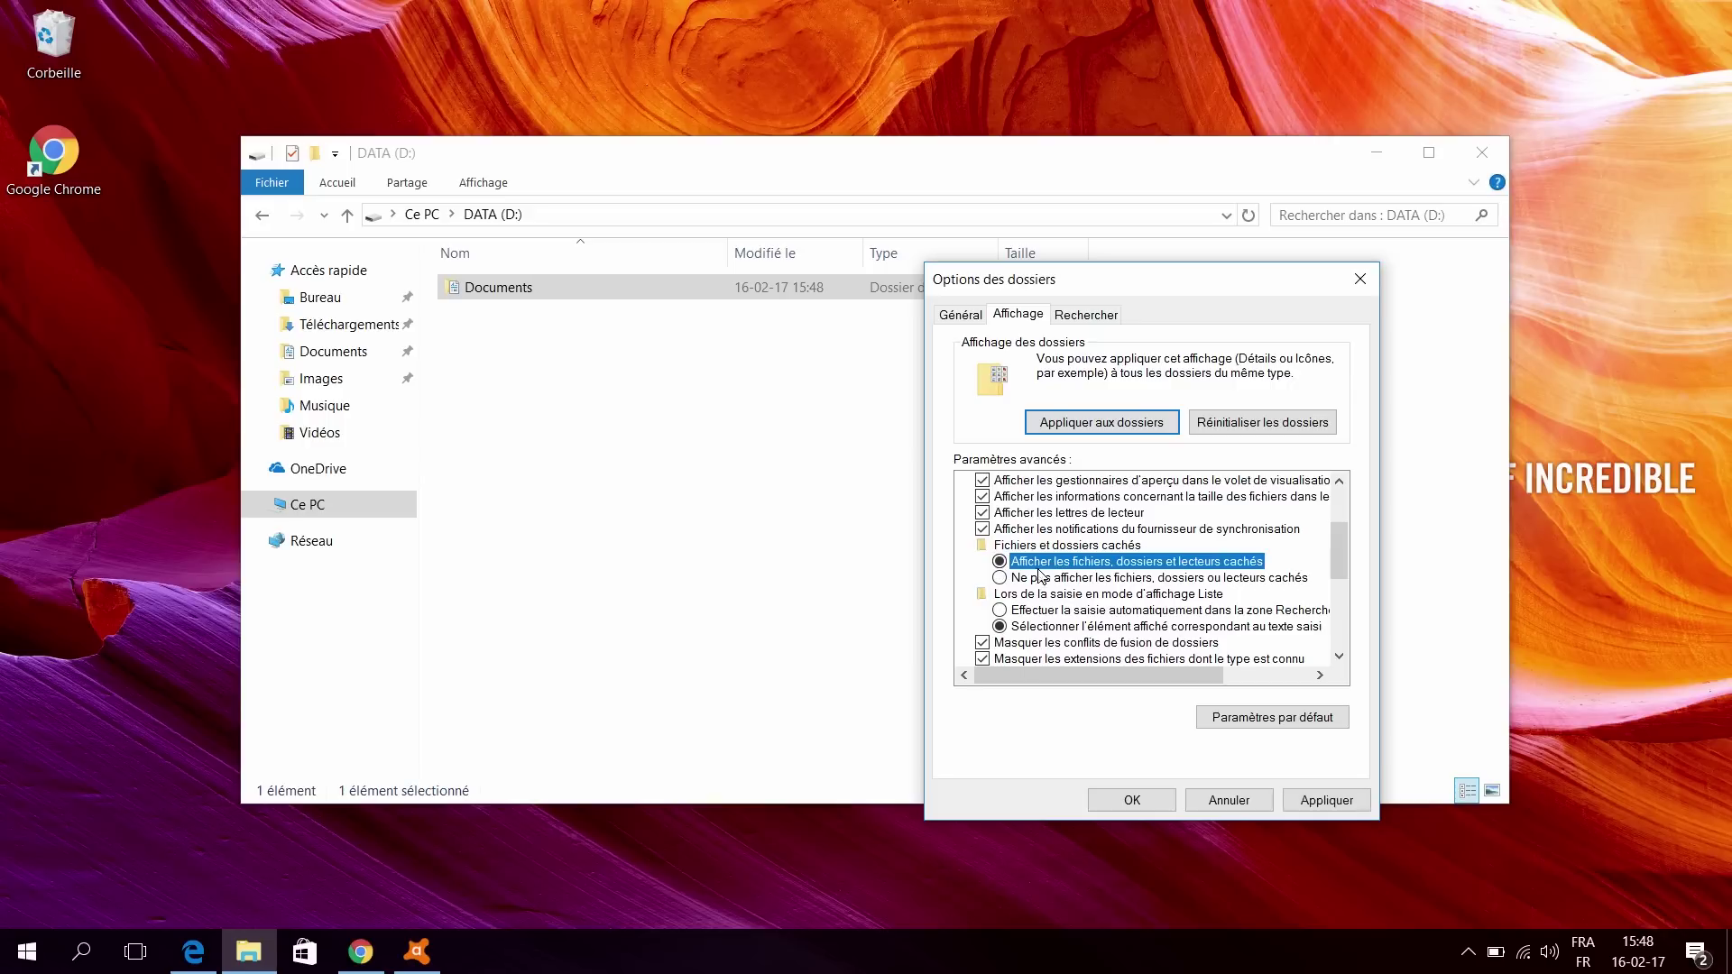
{"action": "left_click", "coordinate": [1310, 802]}
{"action": "left_click", "coordinate": [1132, 800]}
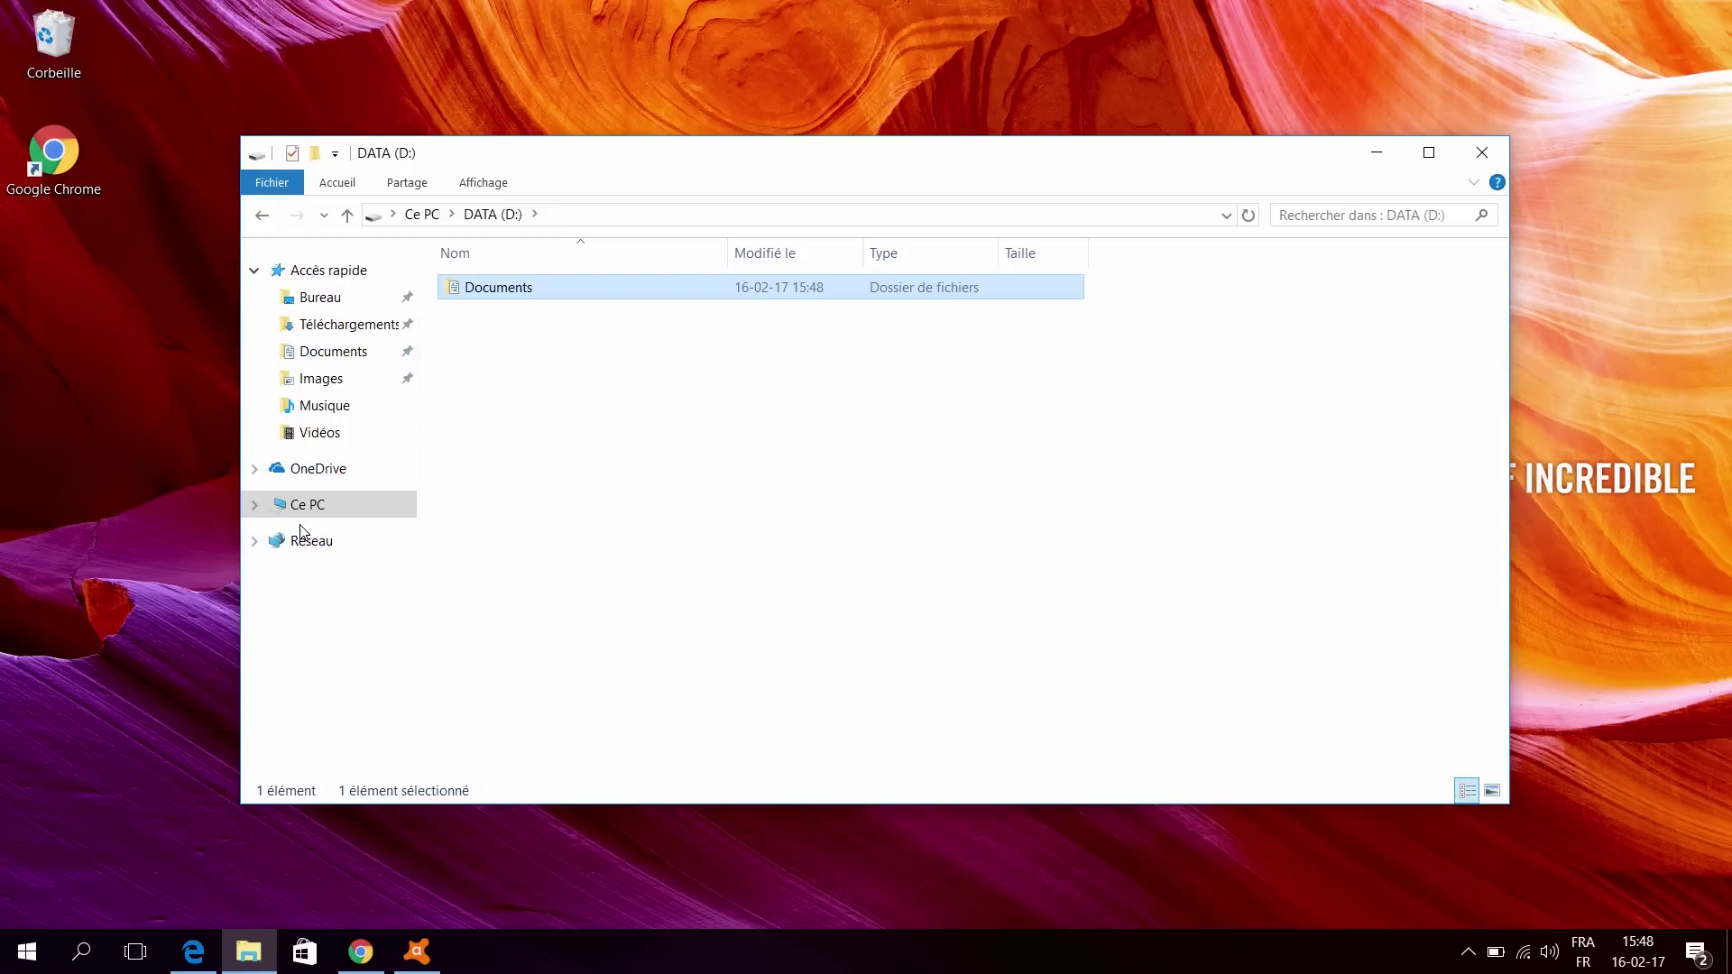
Step: Browse OS (C:) > Utilisateurs > user profile > AppData > Roaming to view Adobe, Macromedia and the other folders
{"action": "left_click", "coordinate": [271, 506]}
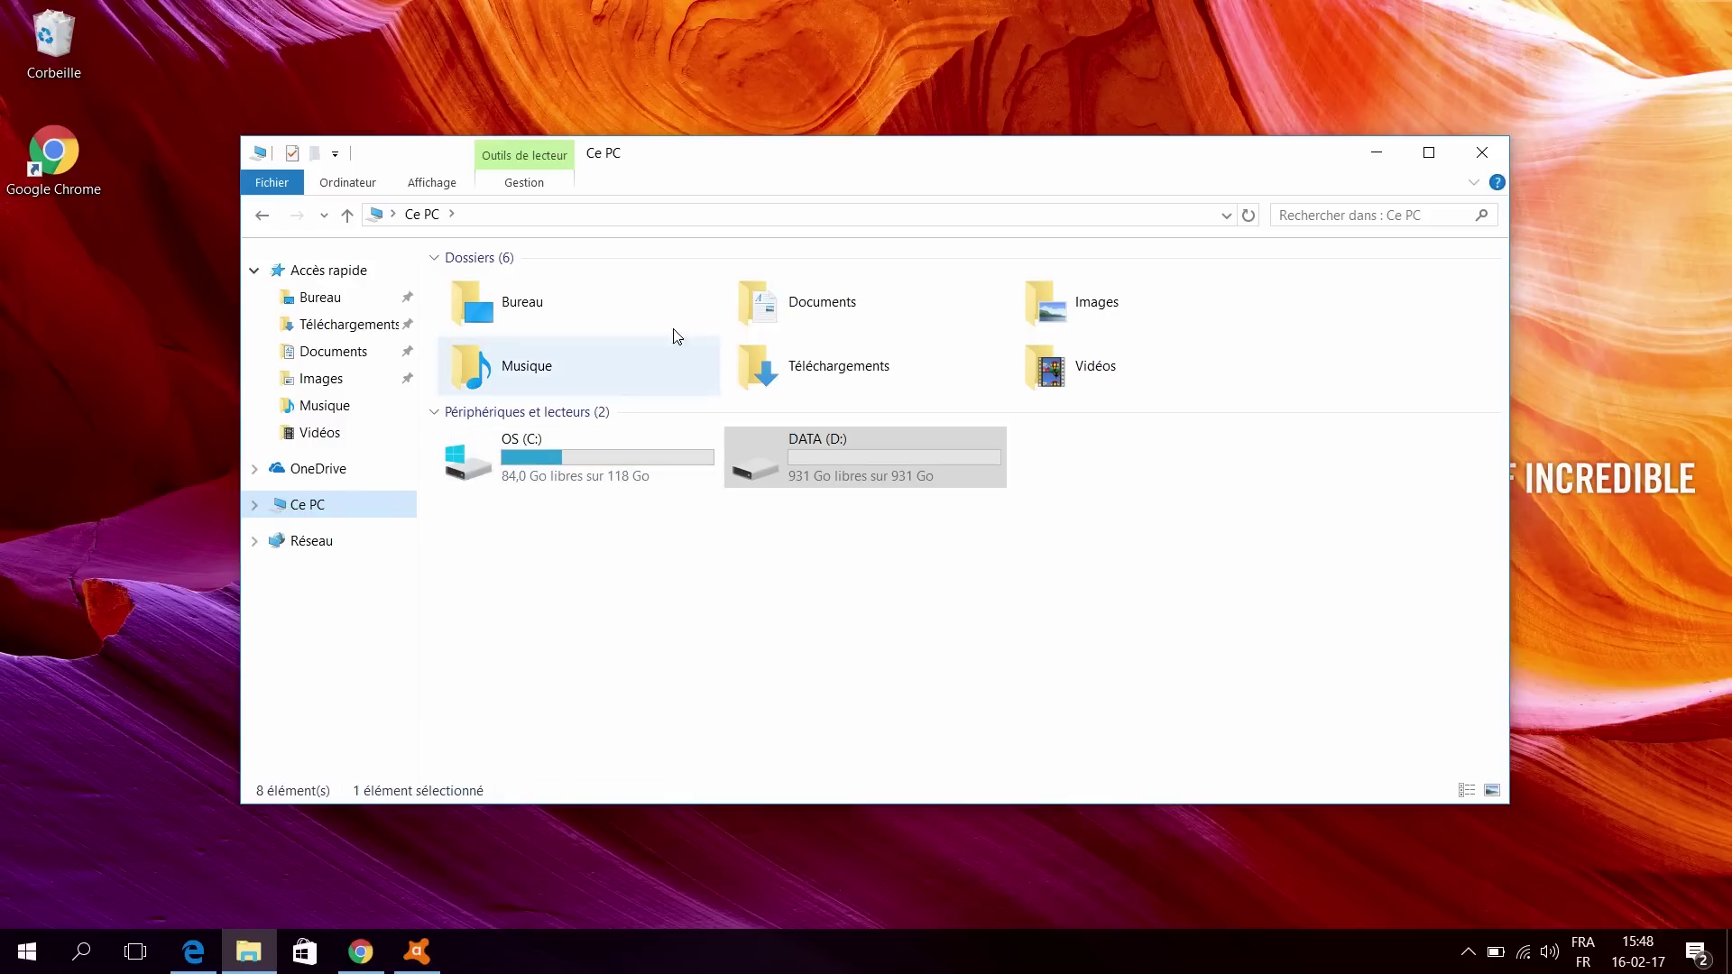
{"action": "double_click", "coordinate": [646, 471]}
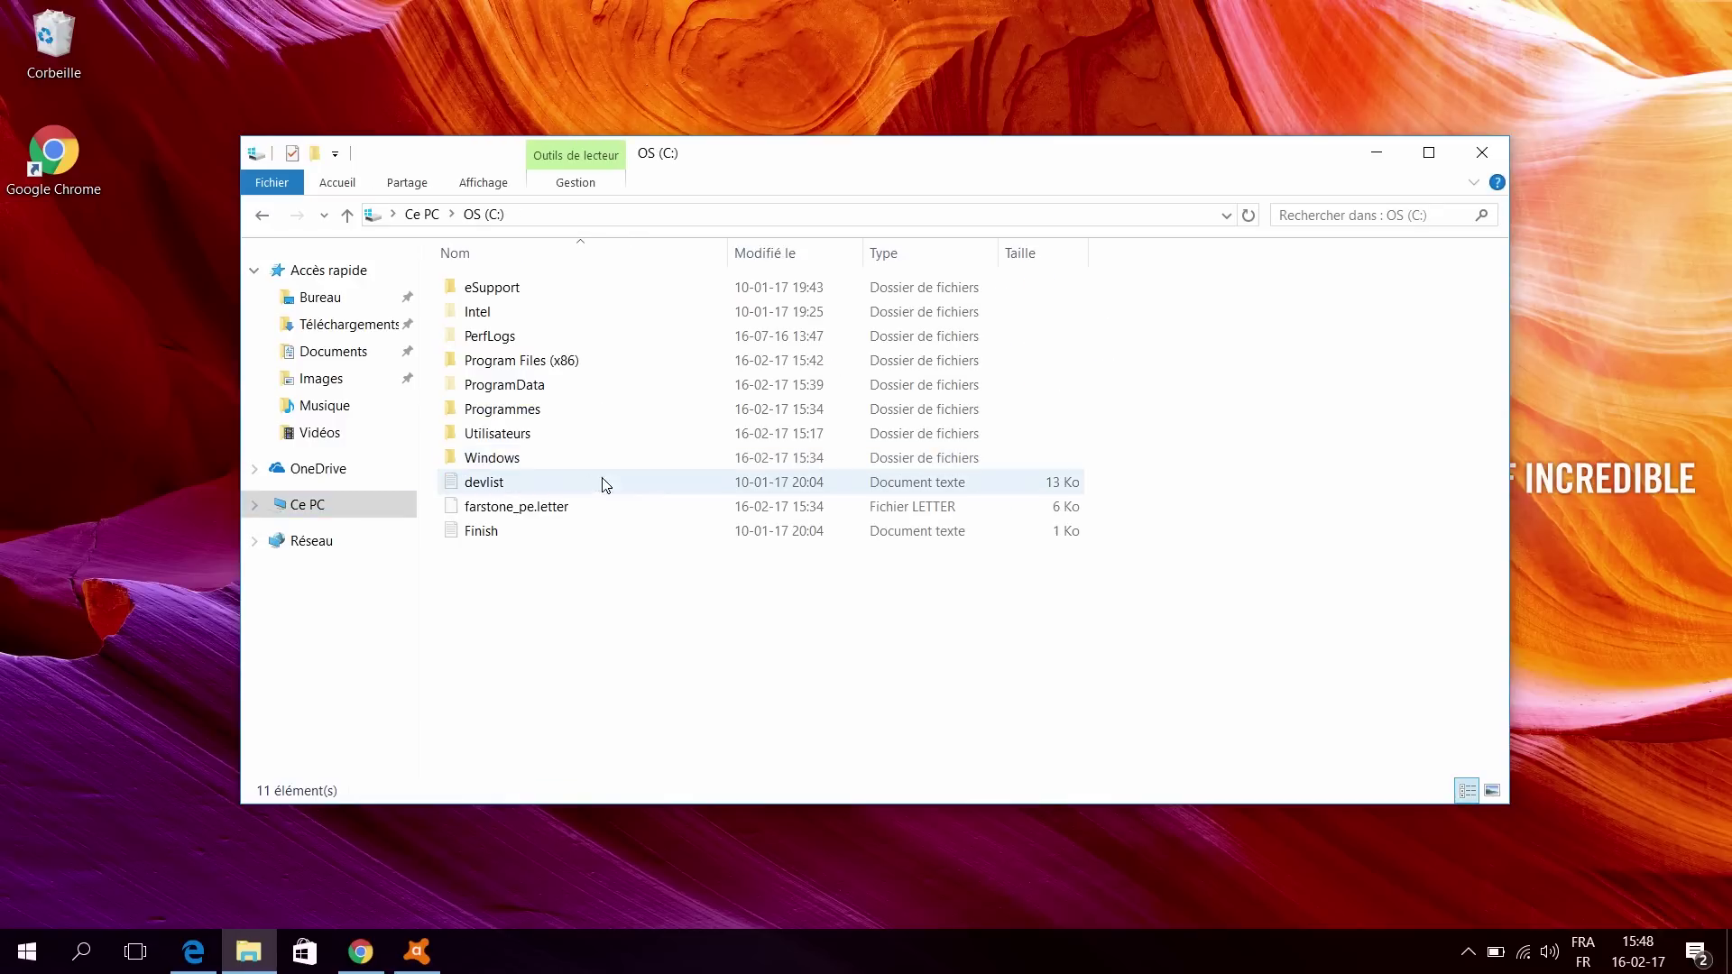
{"action": "left_click", "coordinate": [514, 437]}
{"action": "double_click", "coordinate": [514, 439]}
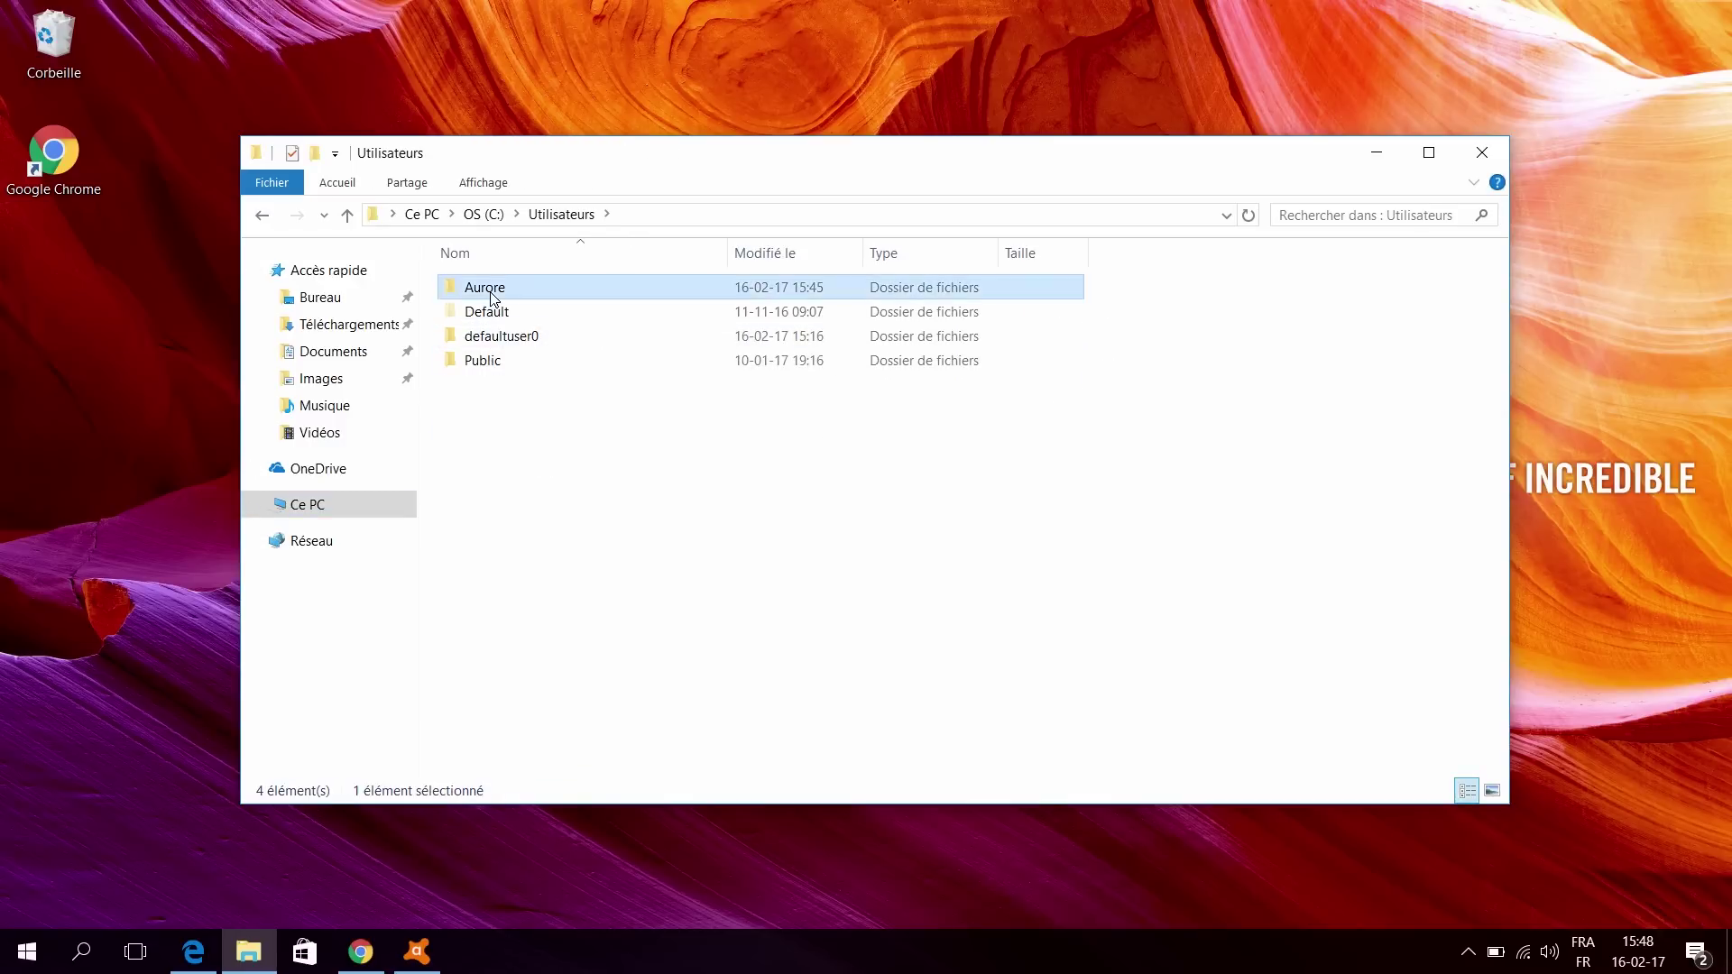
{"action": "double_click", "coordinate": [491, 290]}
{"action": "right_click", "coordinate": [502, 291]}
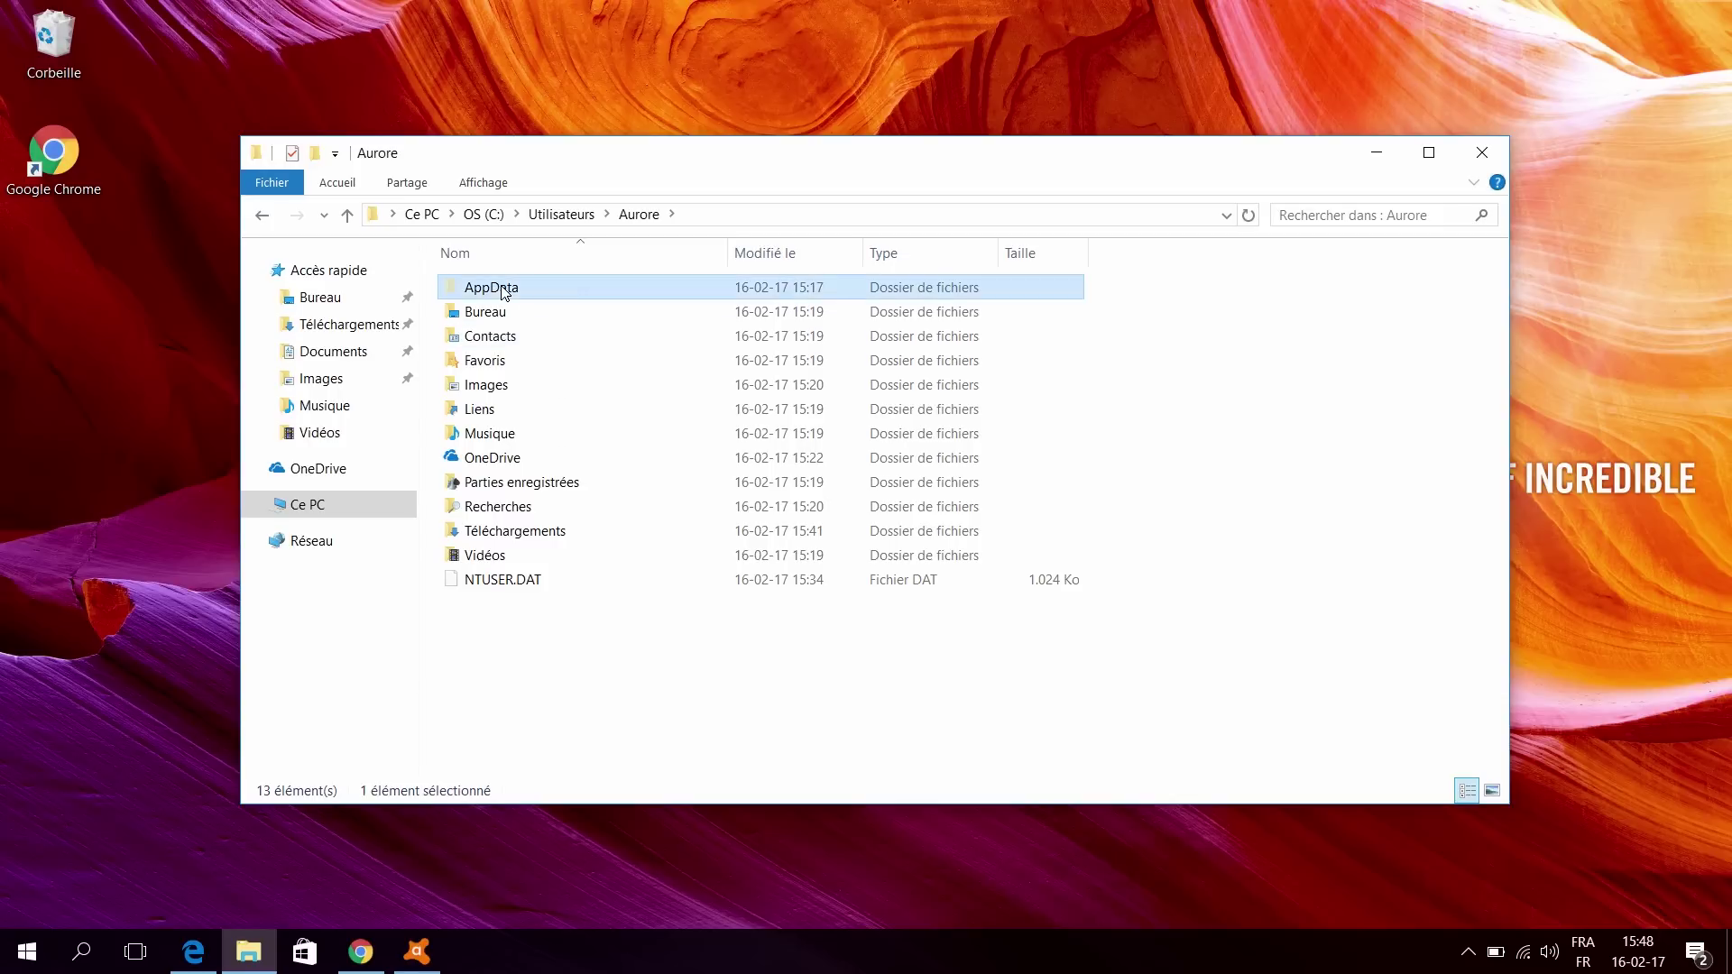
{"action": "left_click", "coordinate": [559, 303]}
{"action": "double_click", "coordinate": [471, 339]}
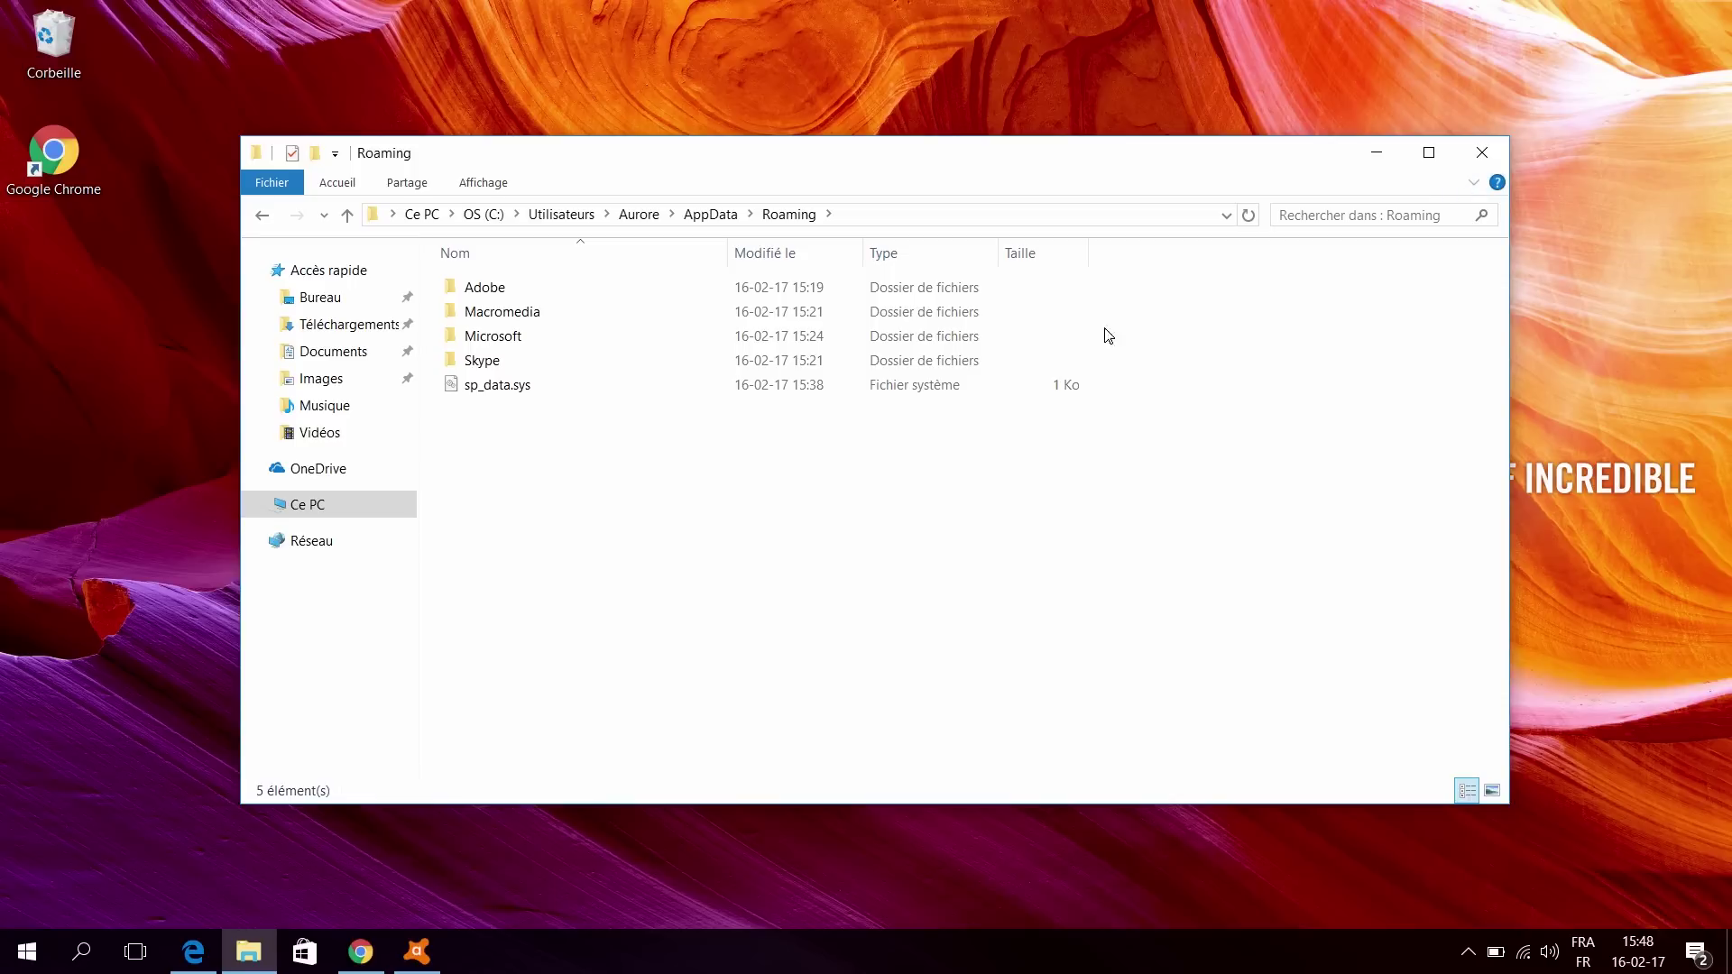
{"action": "left_click_drag", "start_coordinate": [1044, 300], "coordinate": [961, 305]}
{"action": "right_click", "coordinate": [949, 301]}
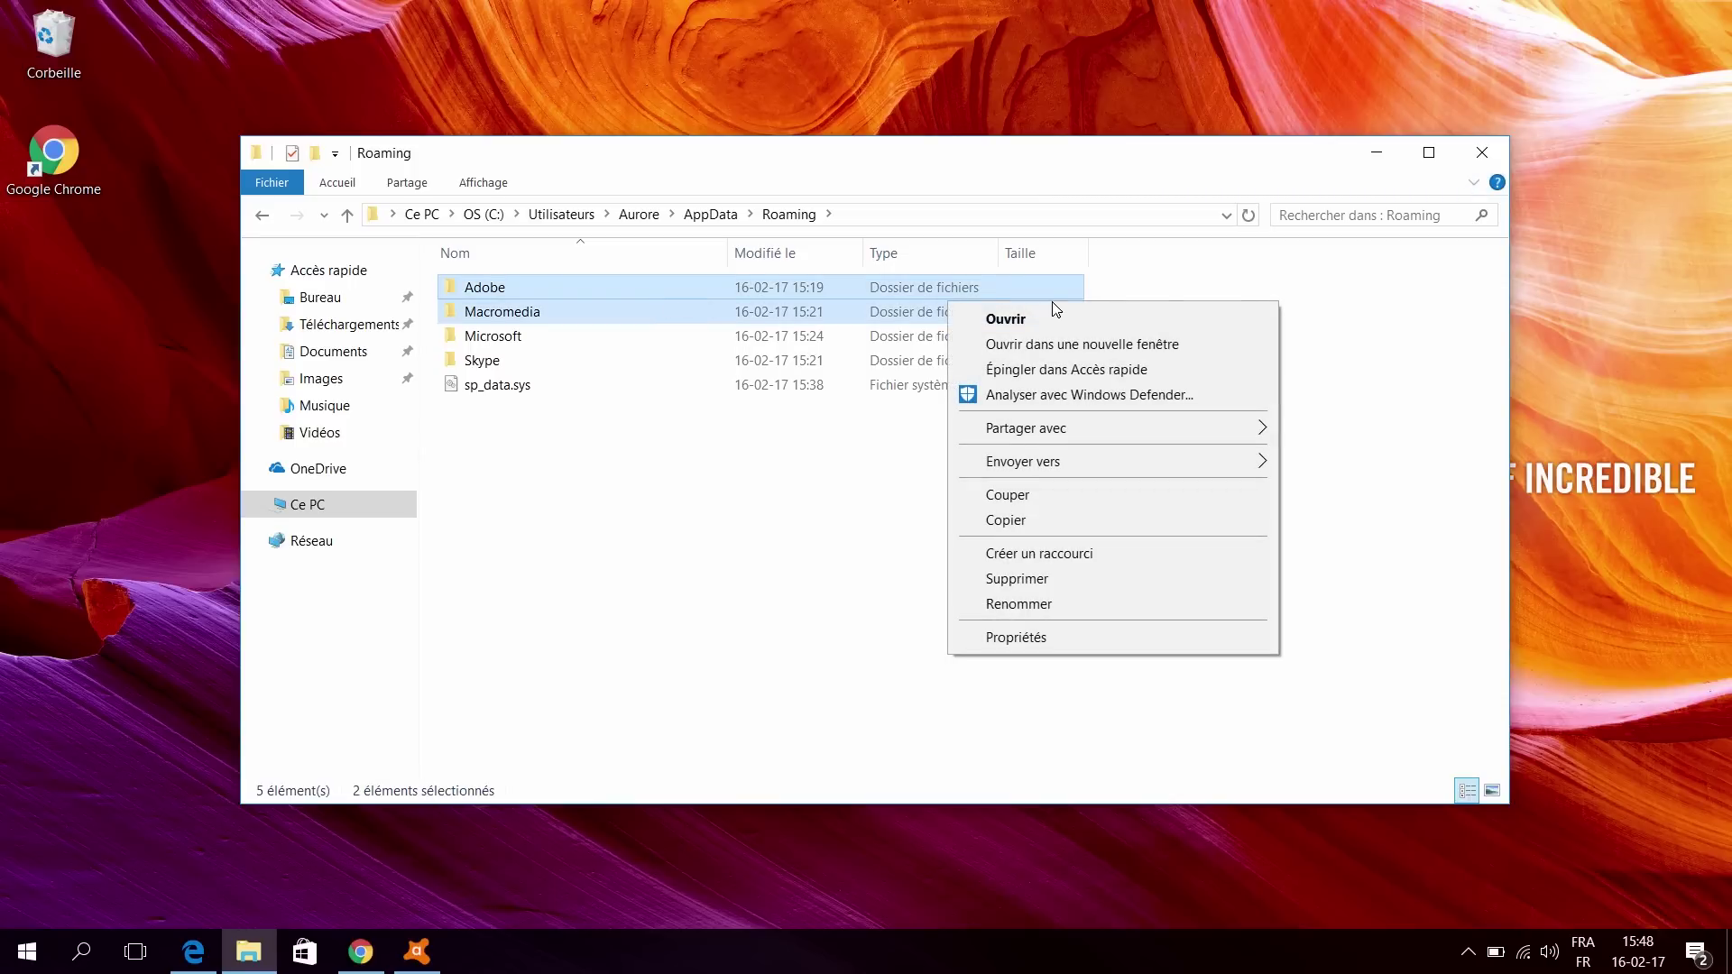
{"action": "left_click", "coordinate": [1375, 551]}
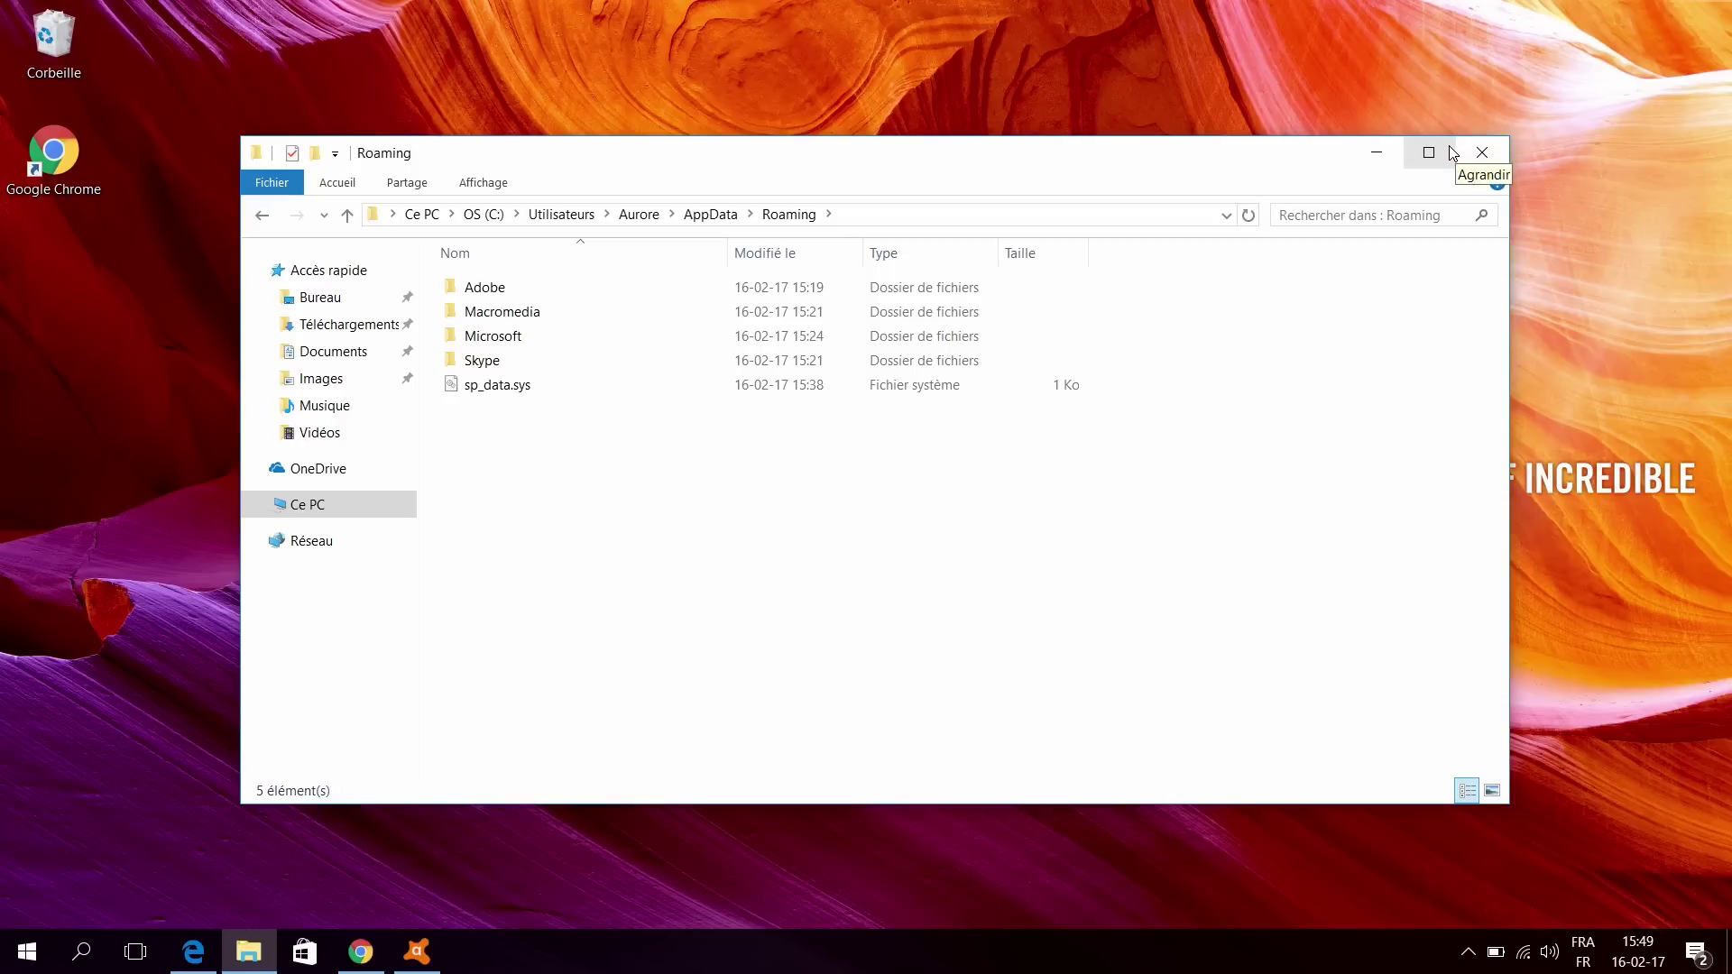
Step: Create a new folder named Musiques on DATA (D:) beside Documents, then return to Ce PC
{"action": "left_click", "coordinate": [421, 213]}
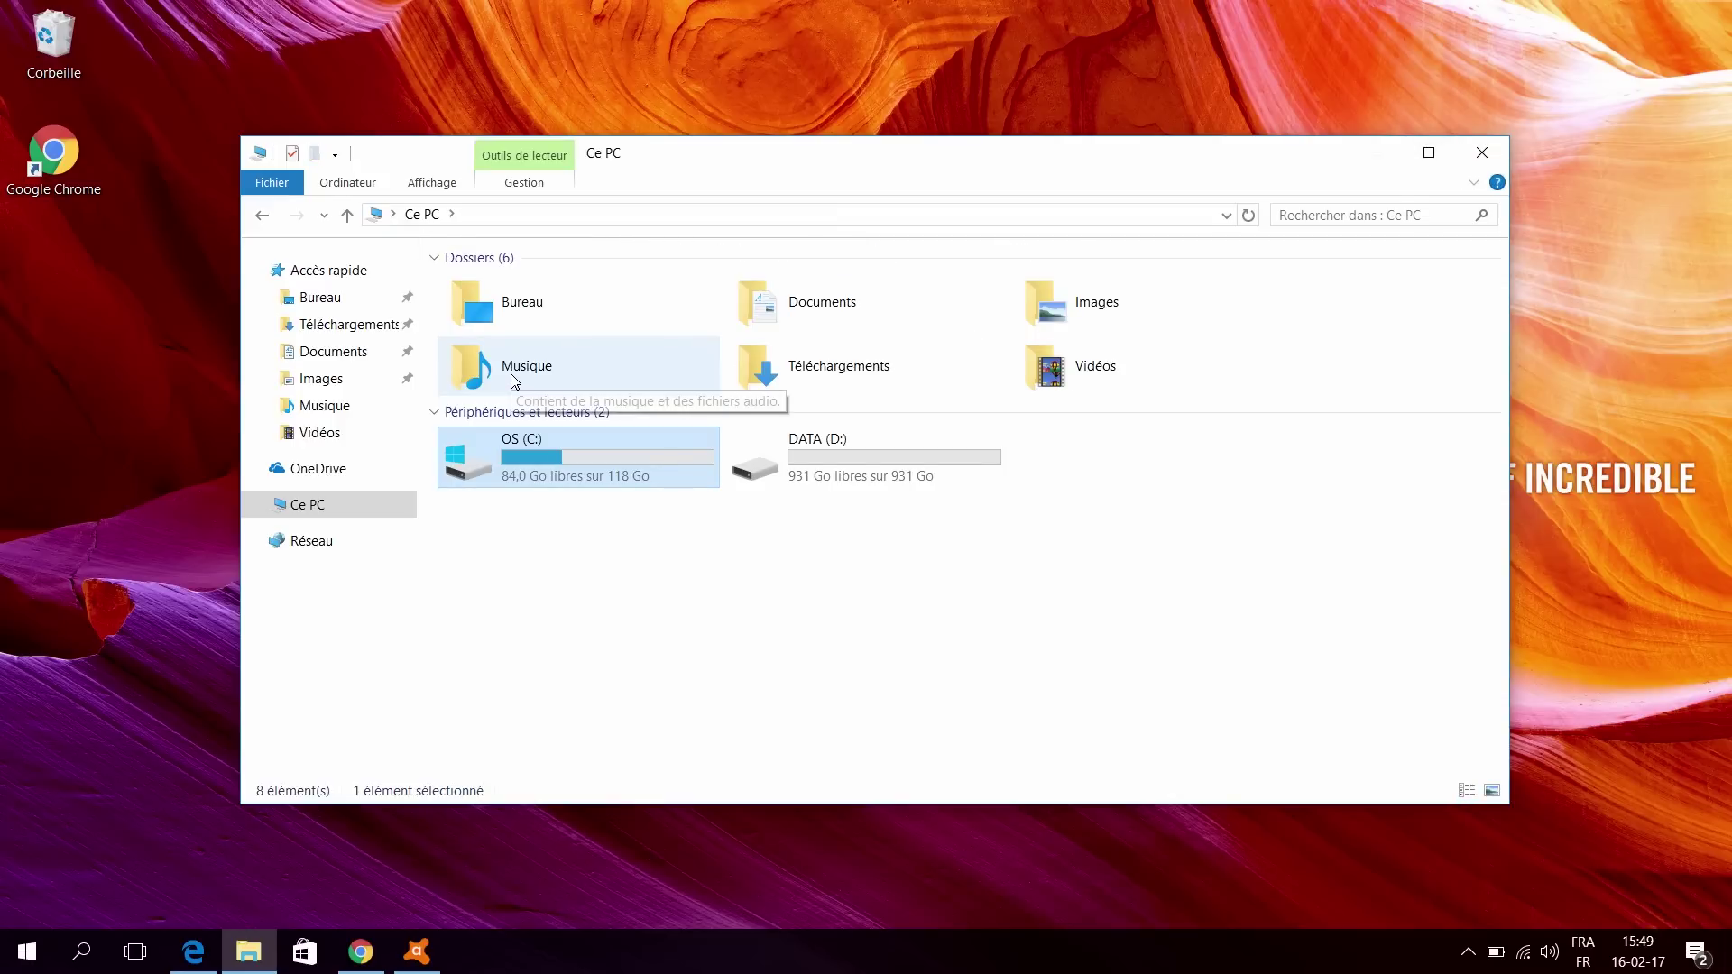
{"action": "double_click", "coordinate": [862, 487]}
{"action": "right_click", "coordinate": [784, 482]}
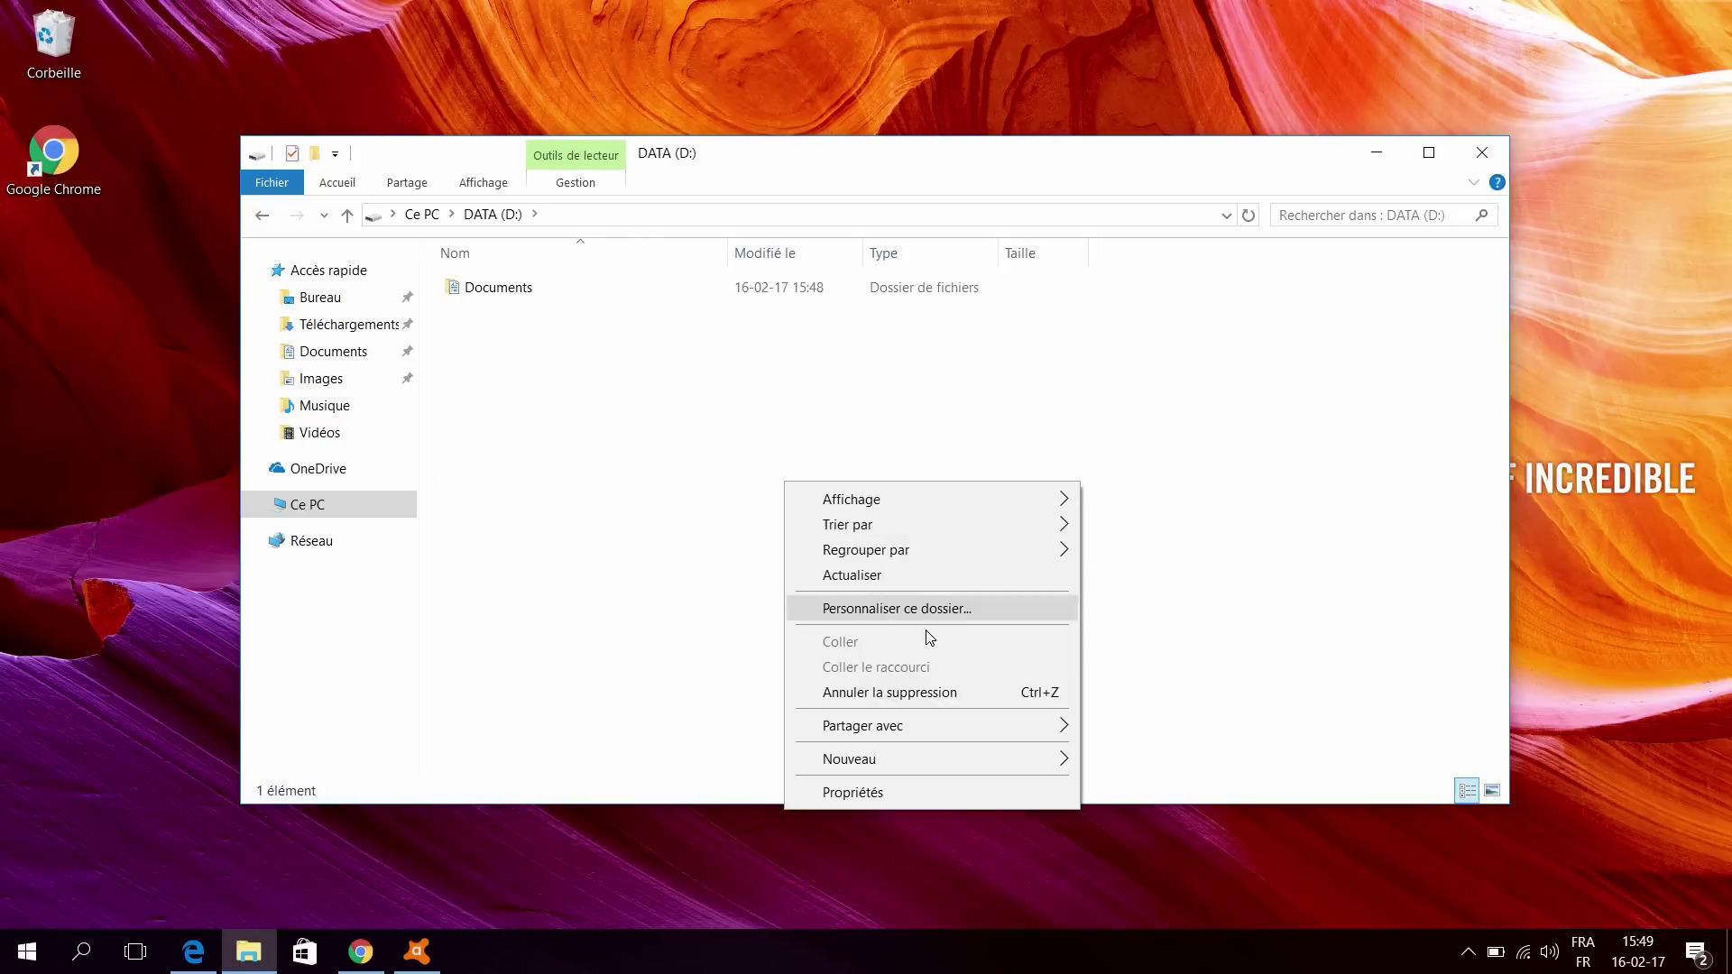
{"action": "mouse_move", "coordinate": [940, 753]}
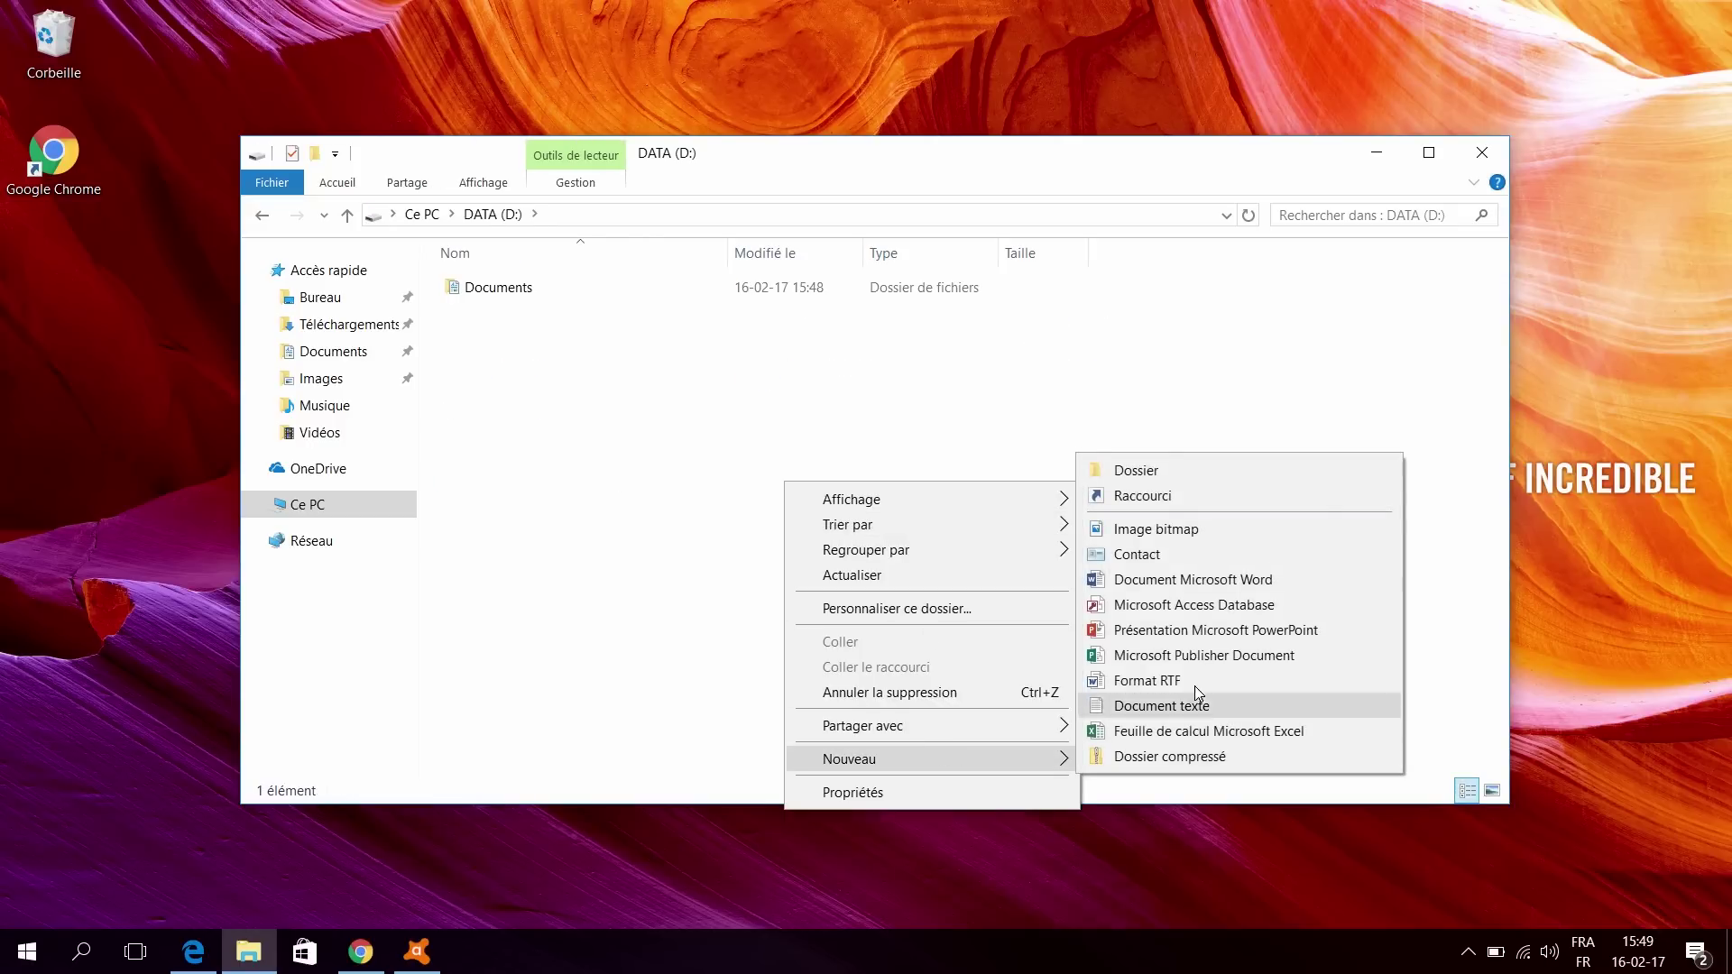
{"action": "left_click", "coordinate": [1192, 472]}
{"action": "type", "text": "M"}
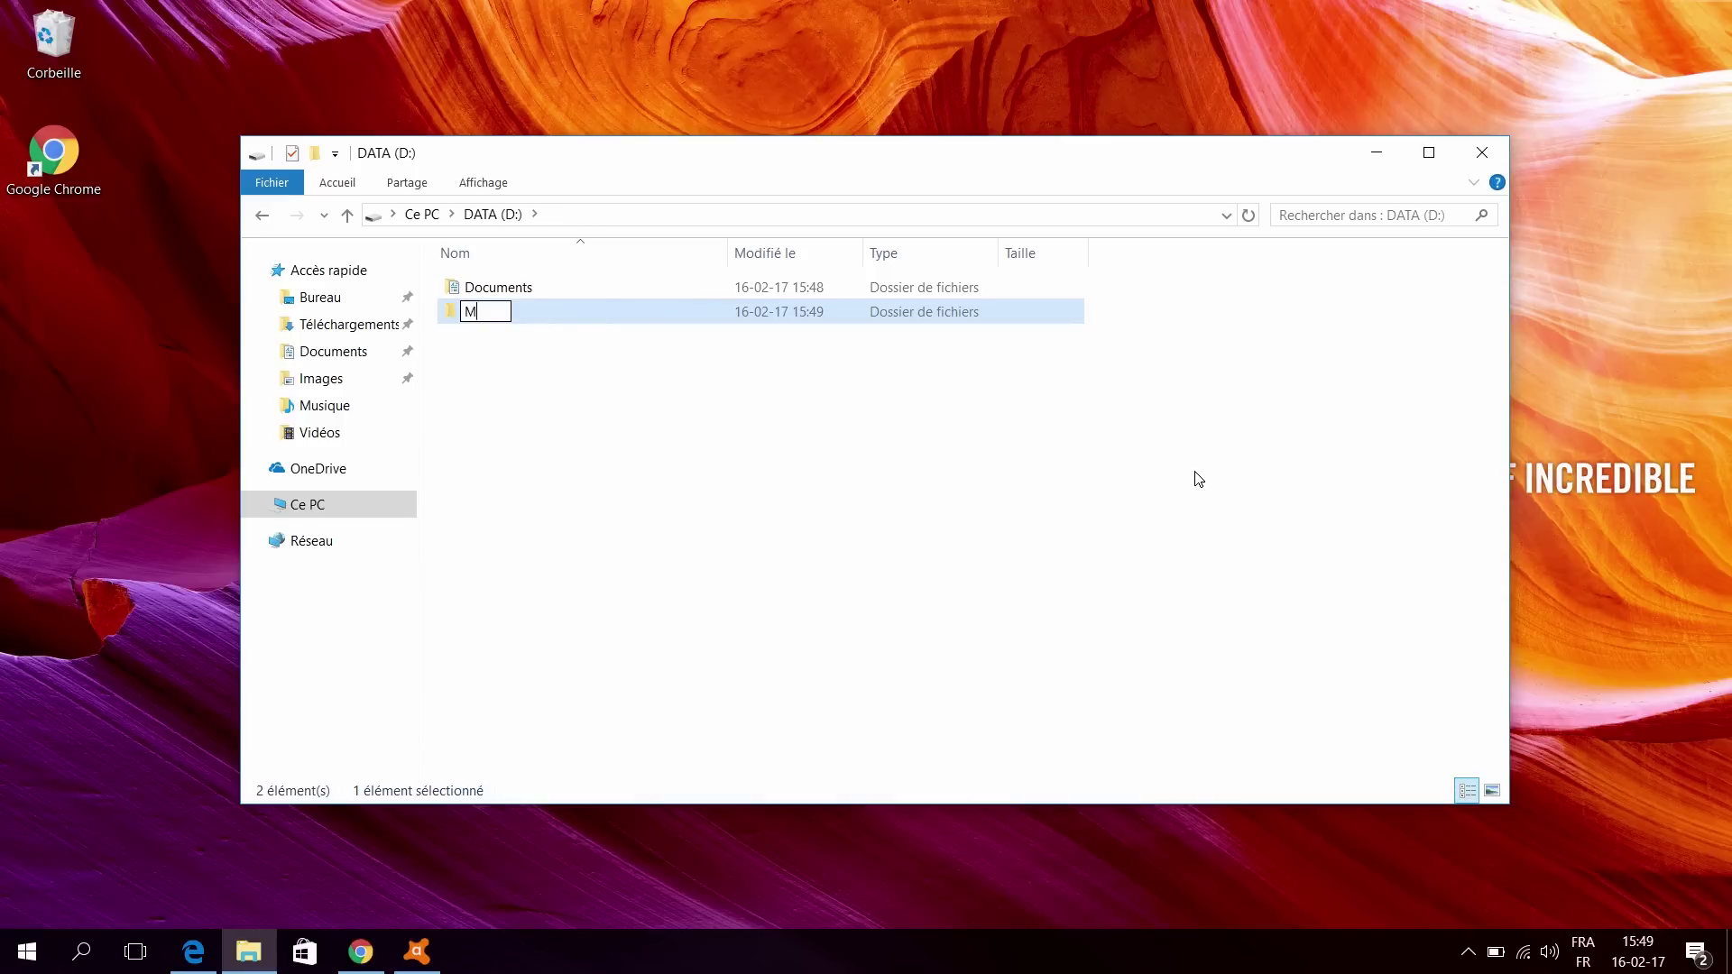
{"action": "type", "text": "usiques"}
{"action": "left_click", "coordinate": [659, 437]}
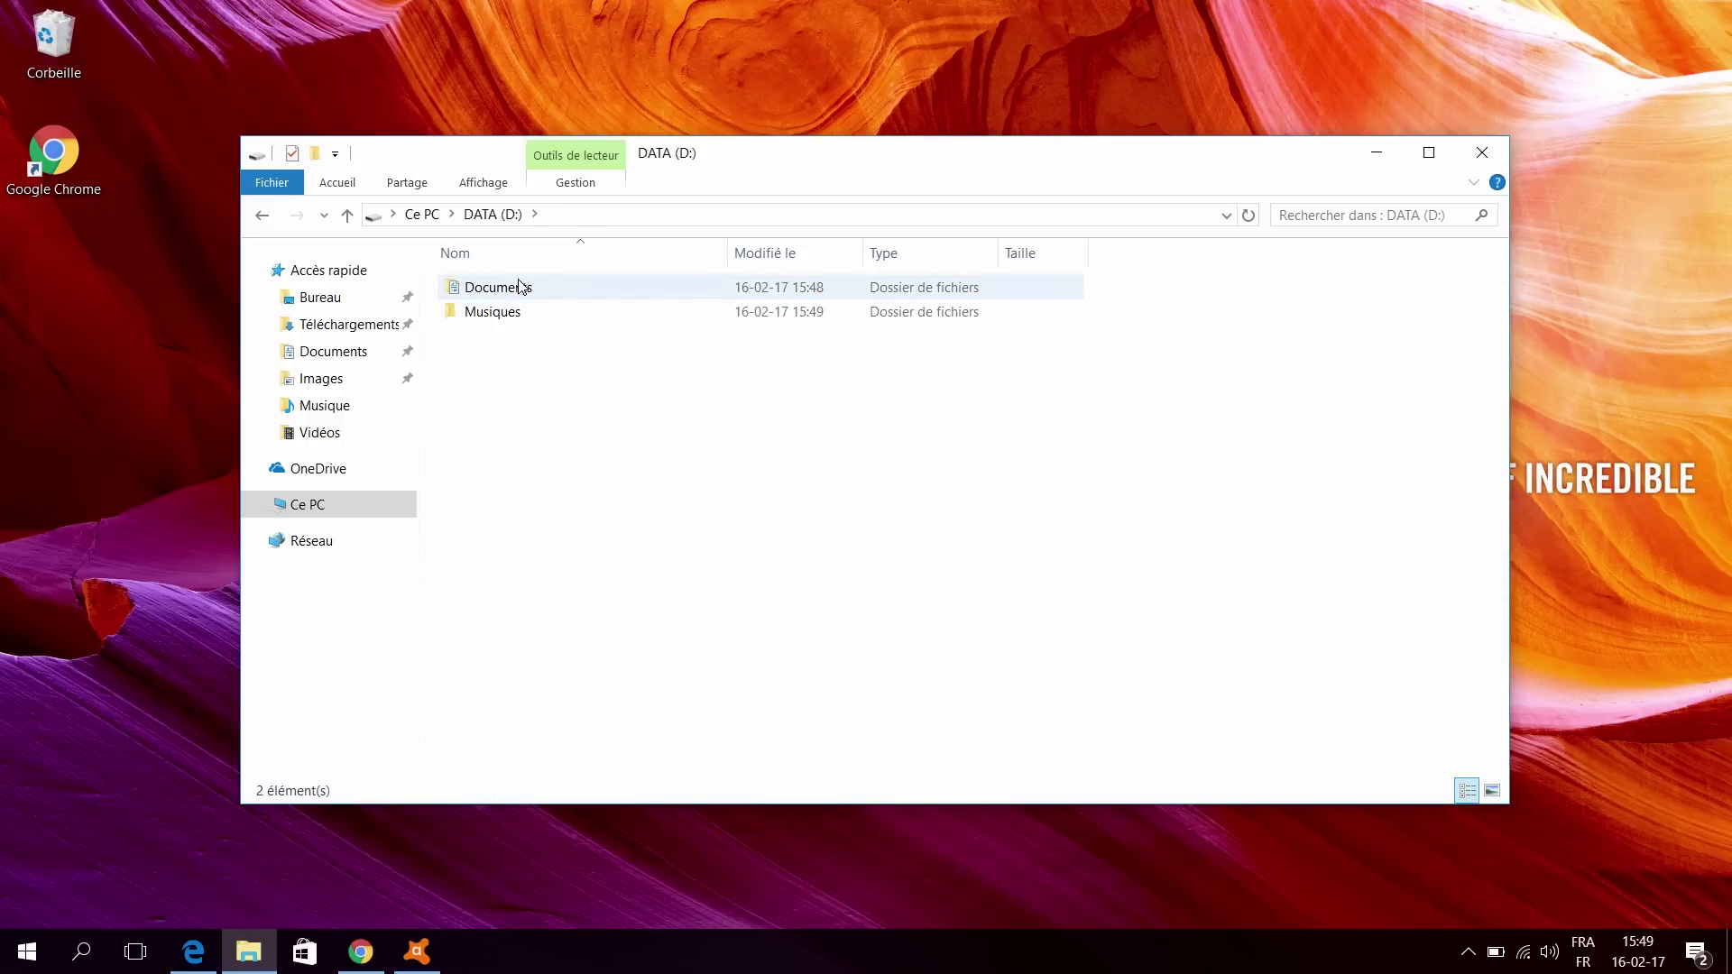
{"action": "left_click", "coordinate": [422, 214]}
Step: In the Musique folder's properties, choose DATA (D:)\Musiques as its new location
{"action": "right_click", "coordinate": [518, 373]}
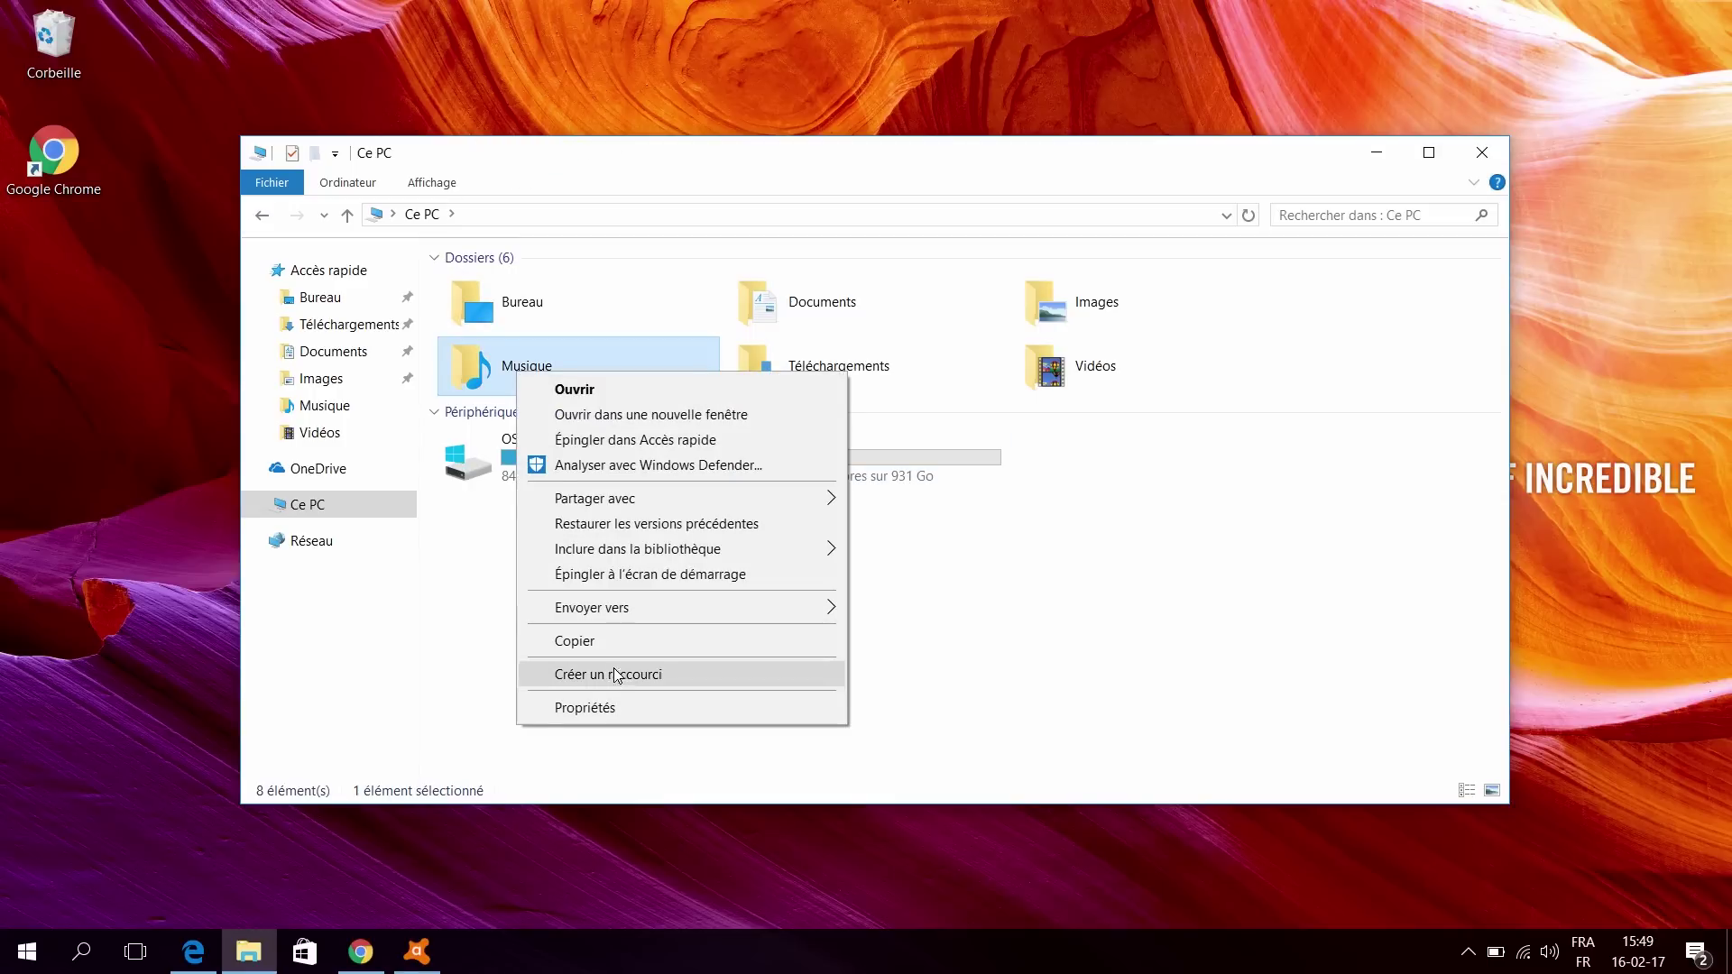
{"action": "left_click", "coordinate": [657, 707]}
{"action": "left_click", "coordinate": [745, 424]}
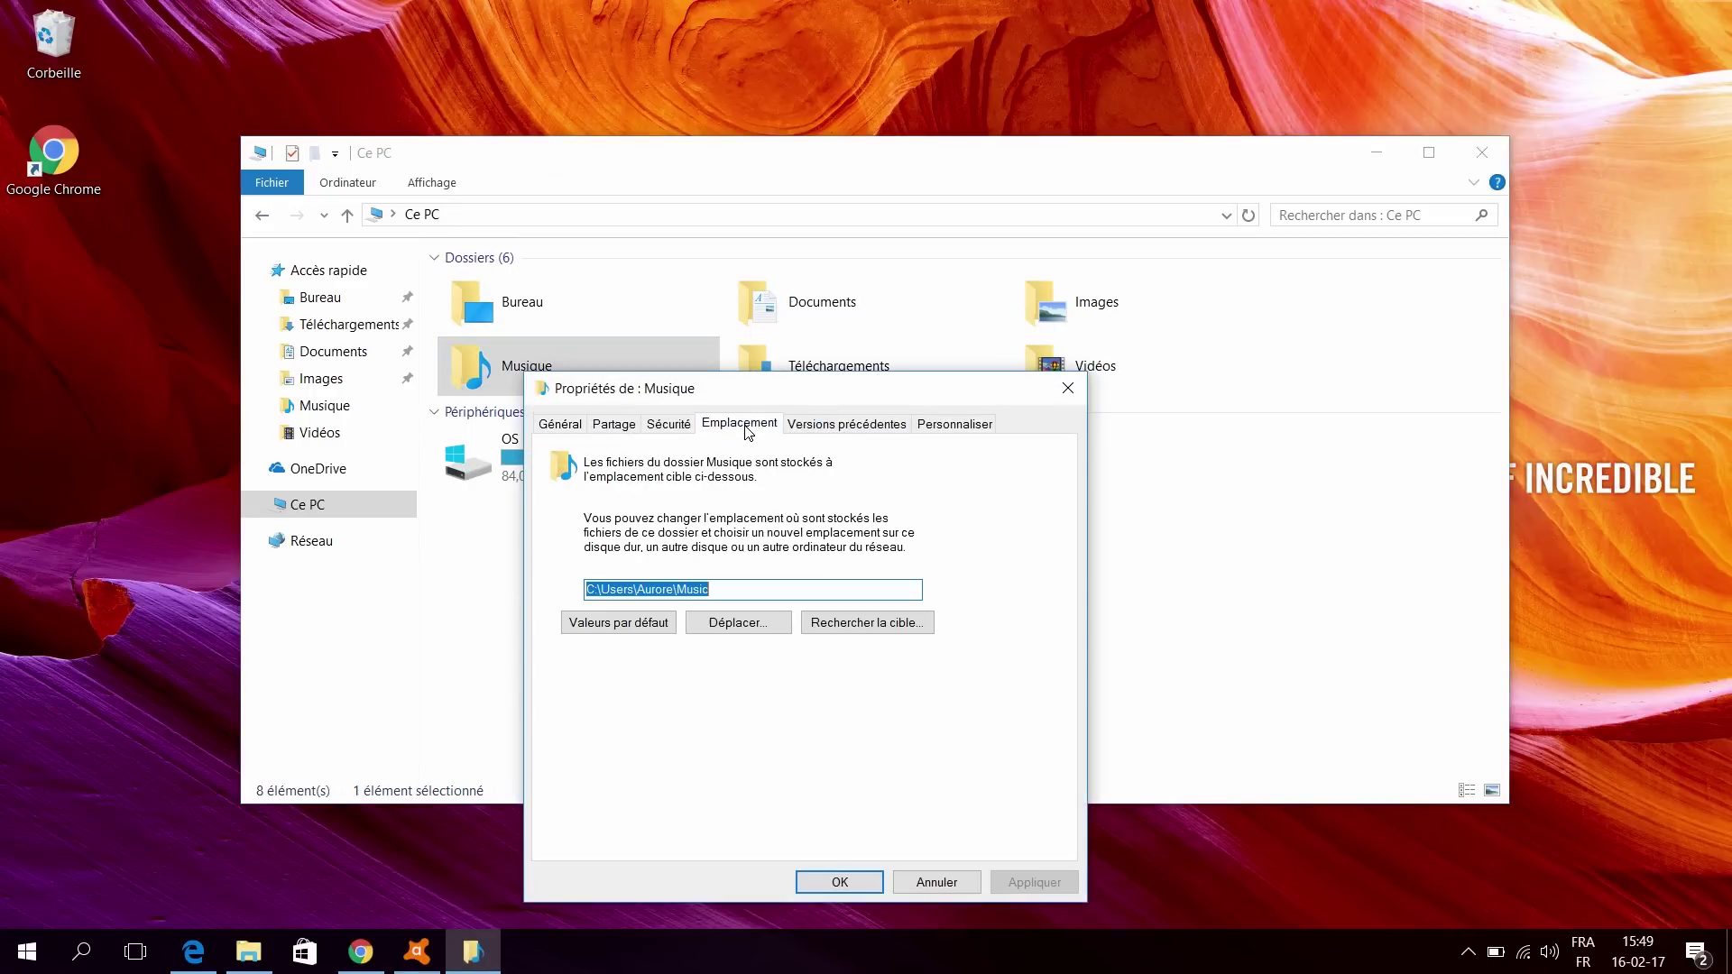
{"action": "left_click", "coordinate": [661, 591]}
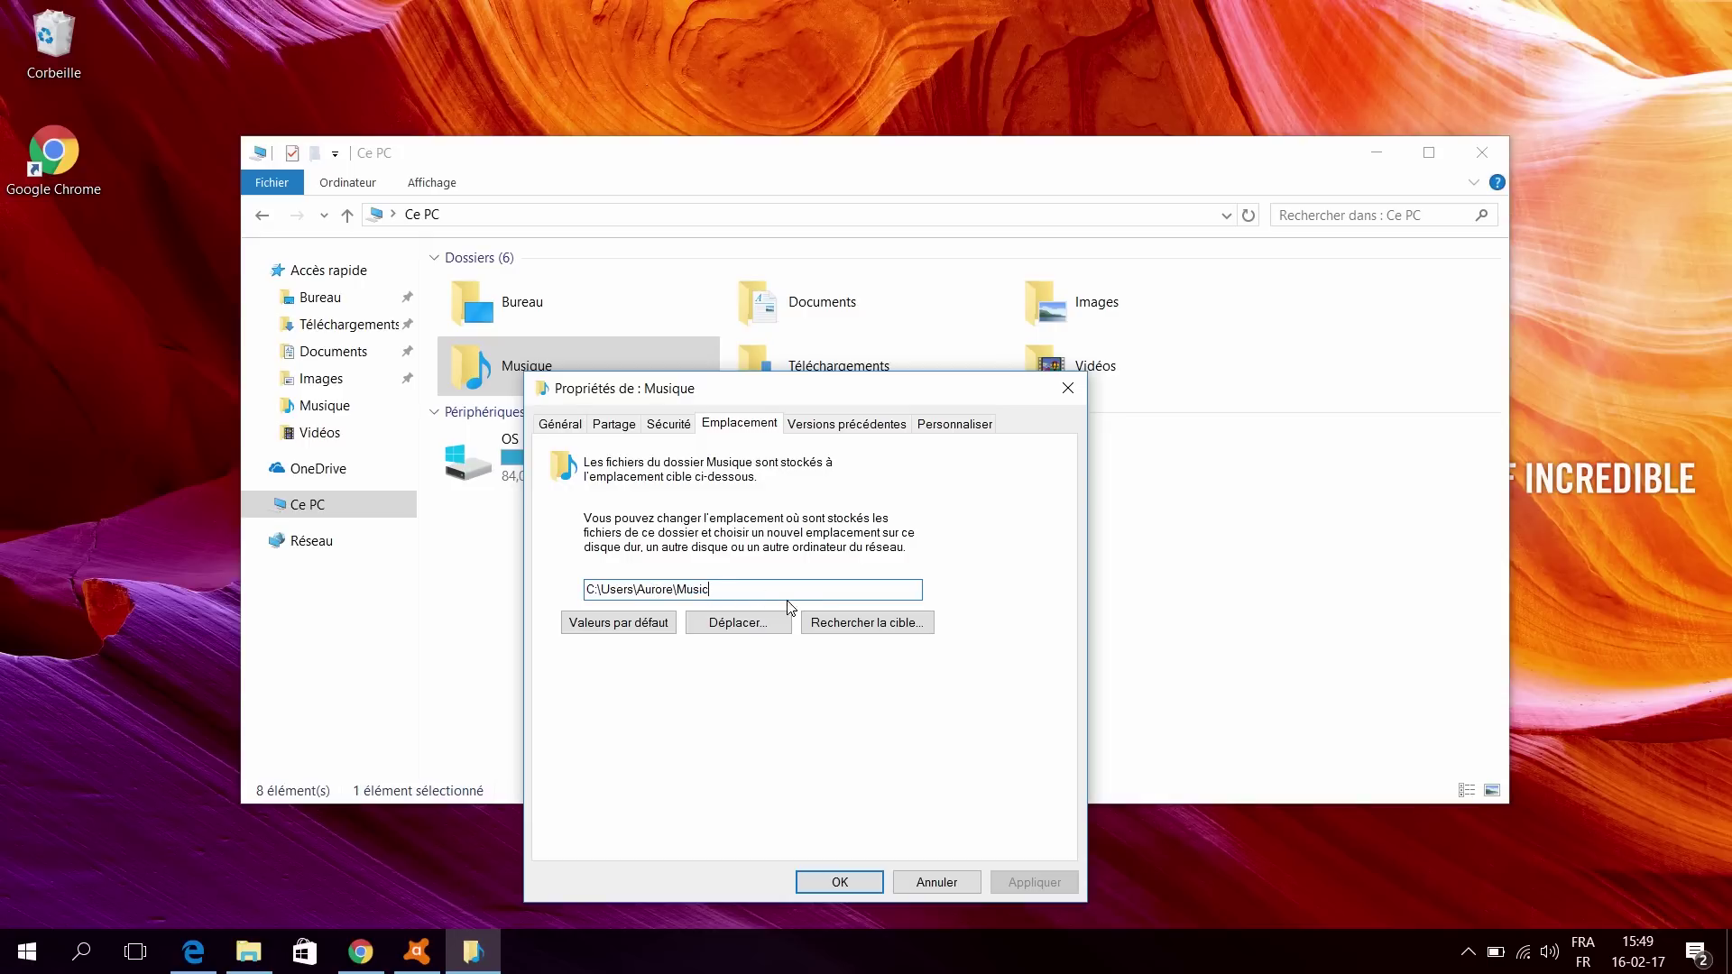
{"action": "left_click", "coordinate": [749, 623]}
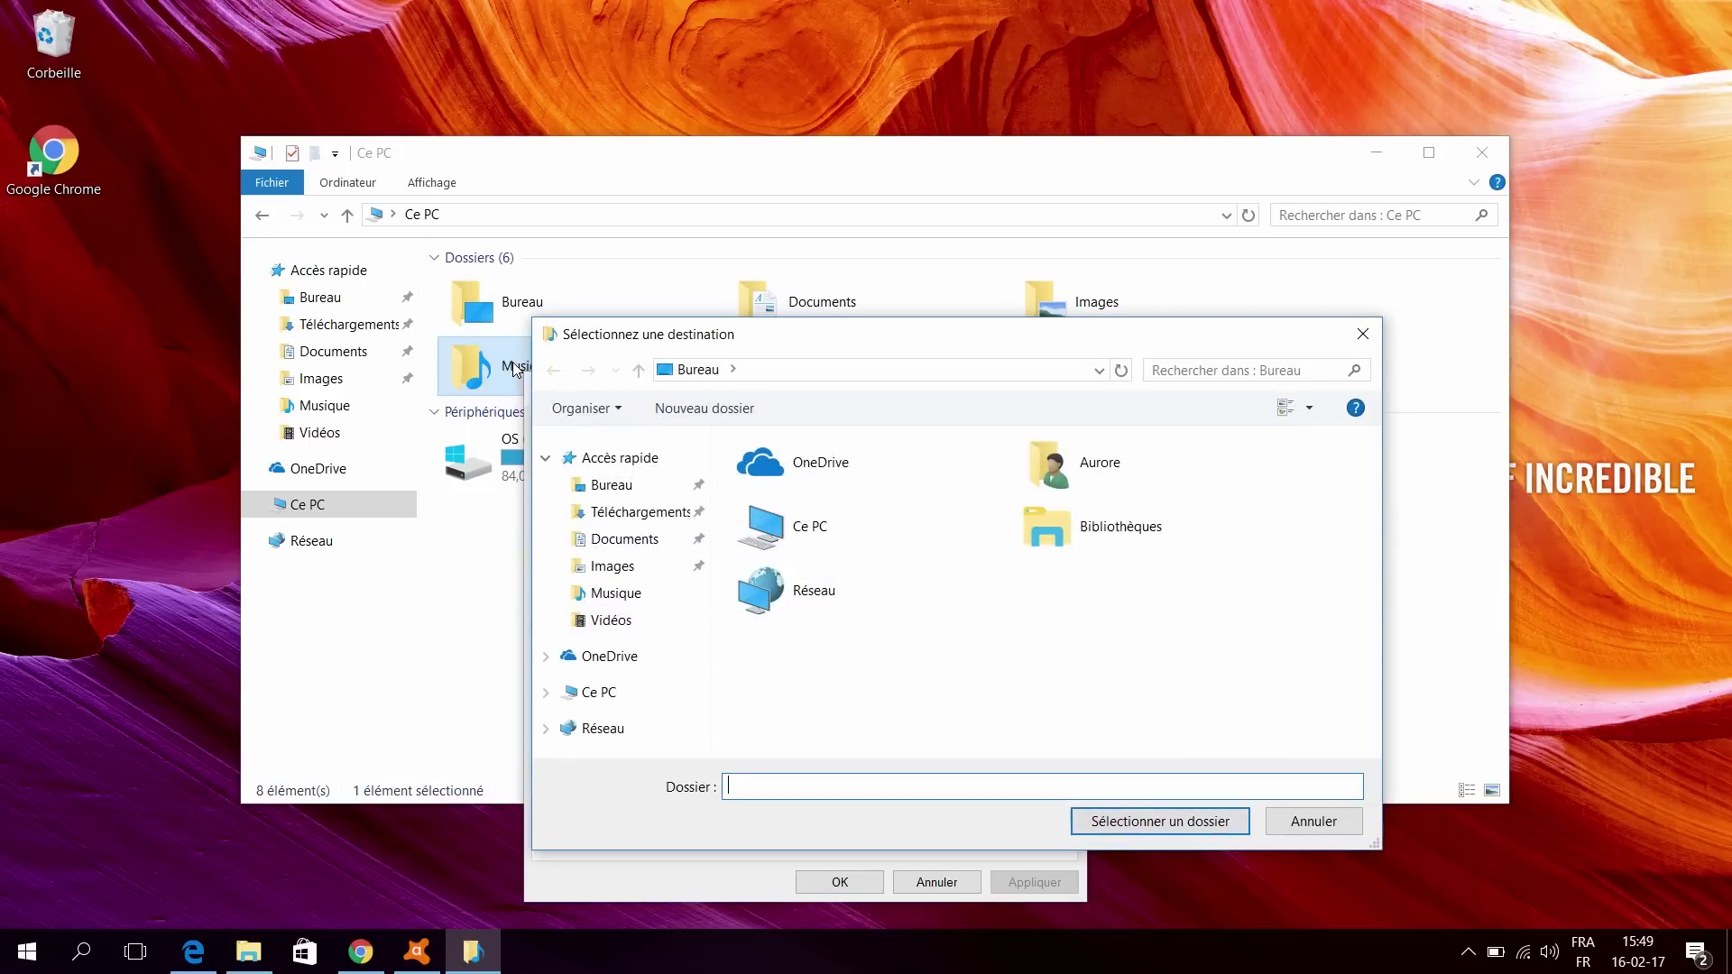
{"action": "double_click", "coordinate": [775, 540]}
{"action": "double_click", "coordinate": [1116, 705]}
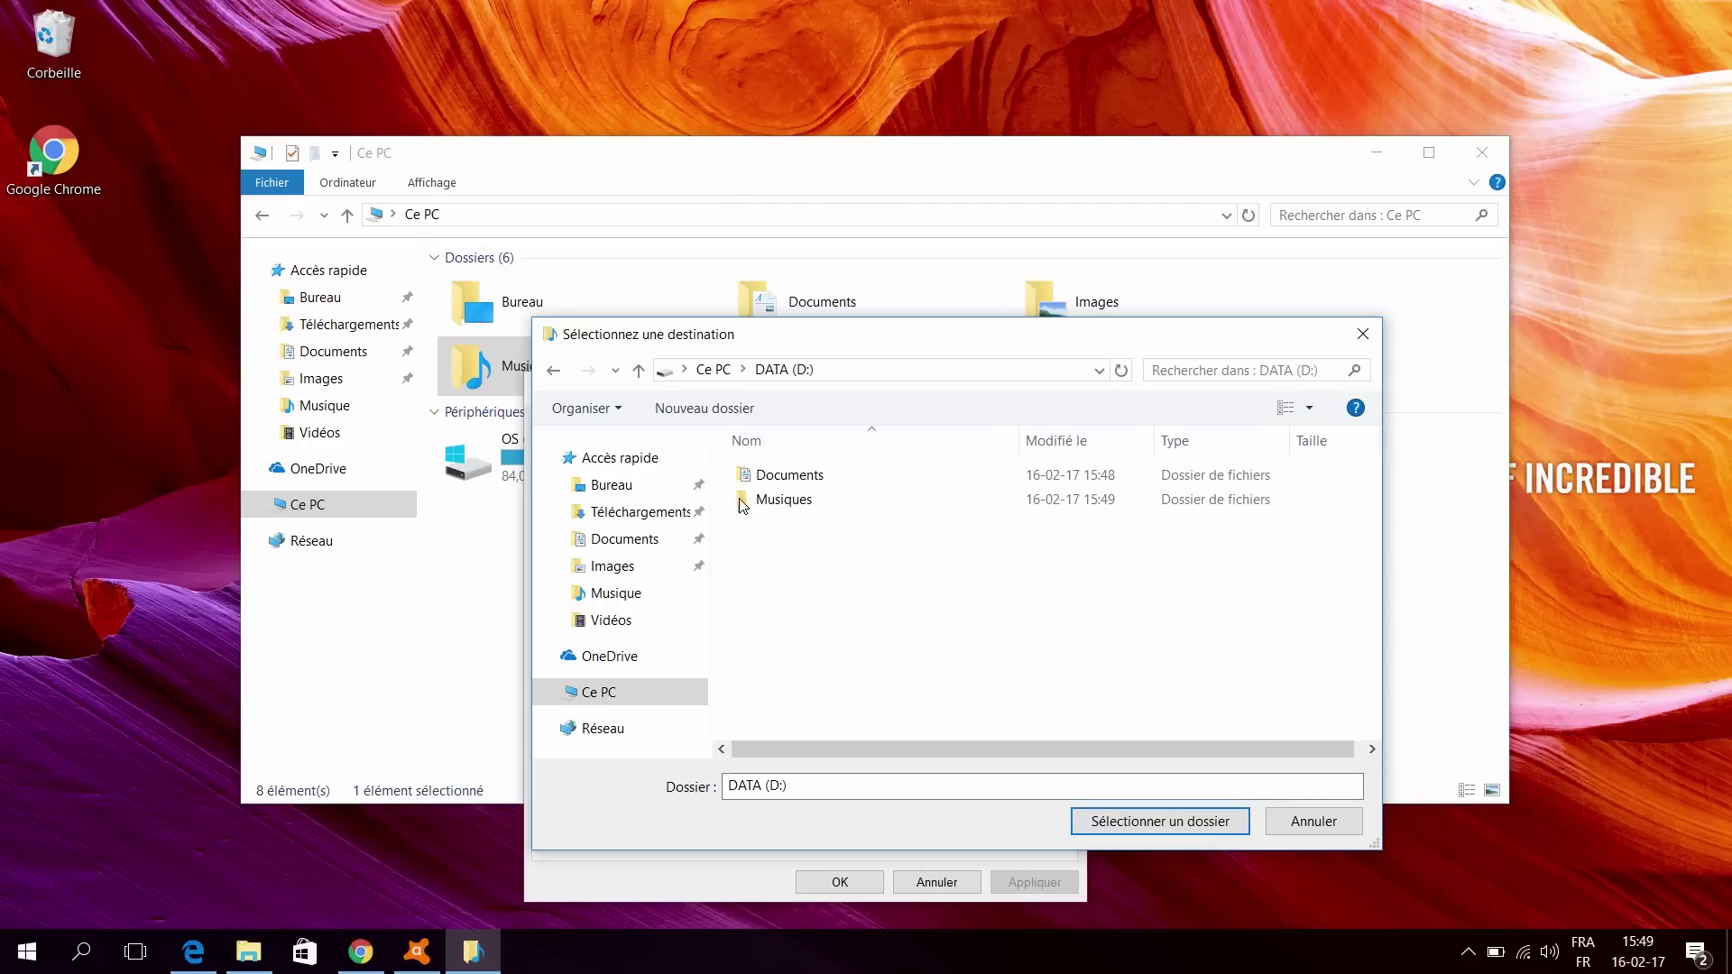
{"action": "left_click", "coordinate": [763, 501]}
{"action": "left_click", "coordinate": [1170, 822]}
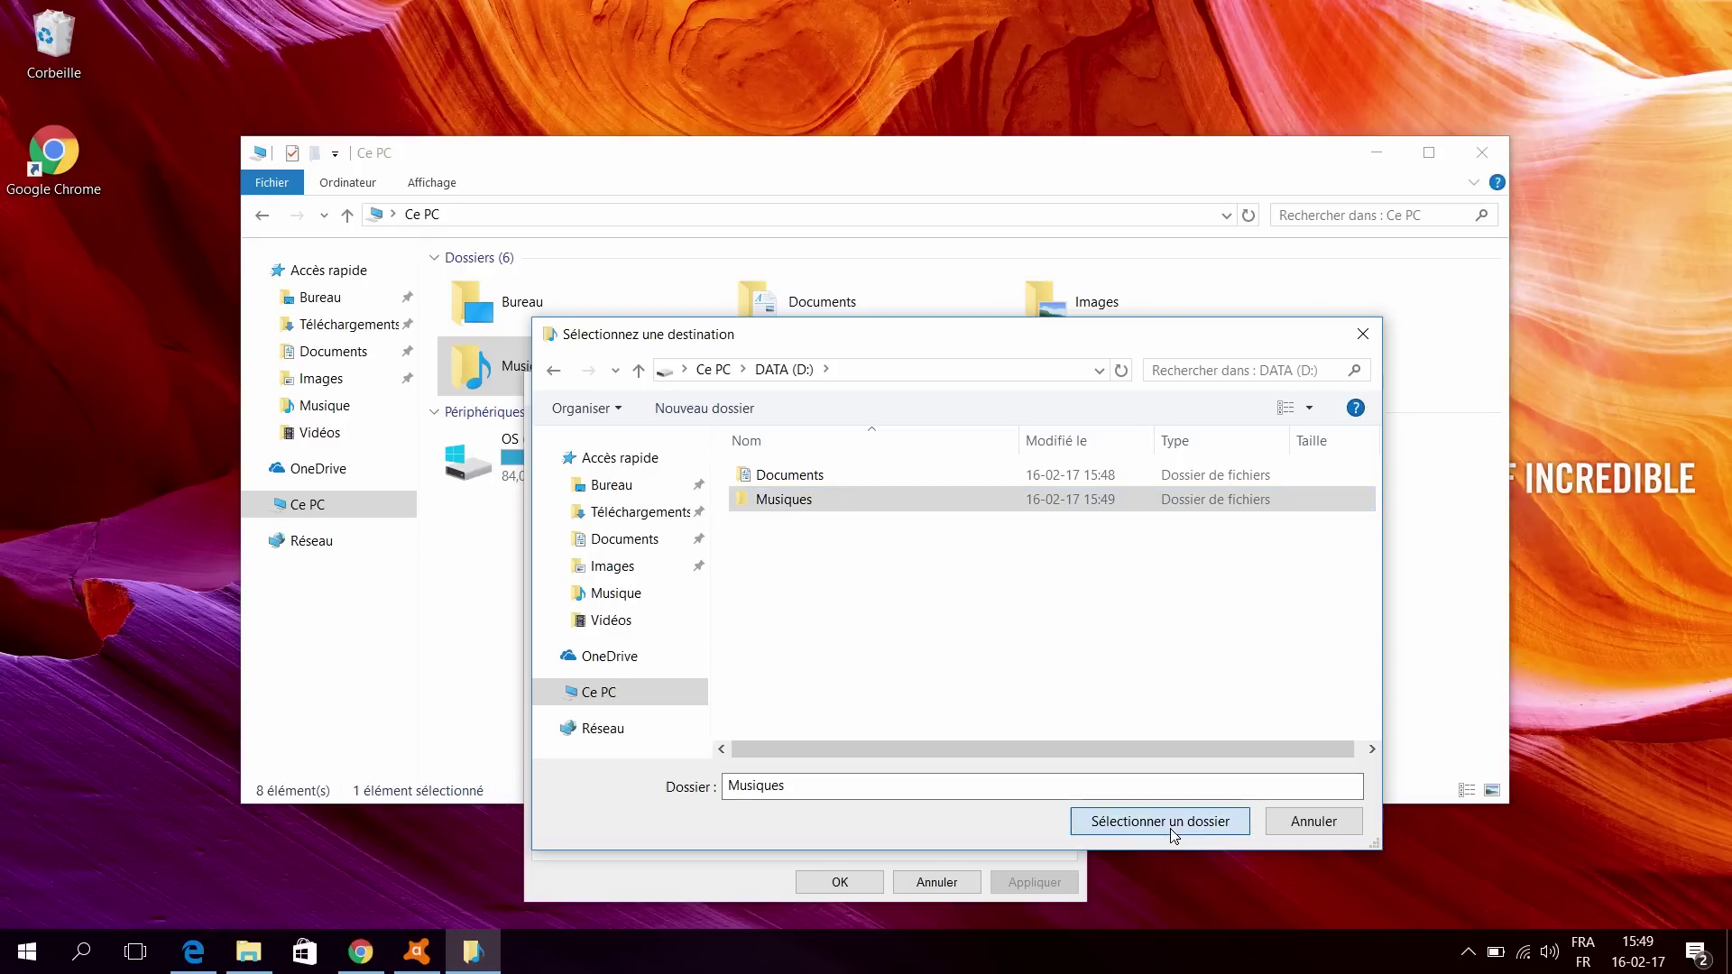
Step: Apply the new Musique location, agree to move the existing files, and close the properties
{"action": "left_click_drag", "start_coordinate": [612, 589], "coordinate": [656, 589]}
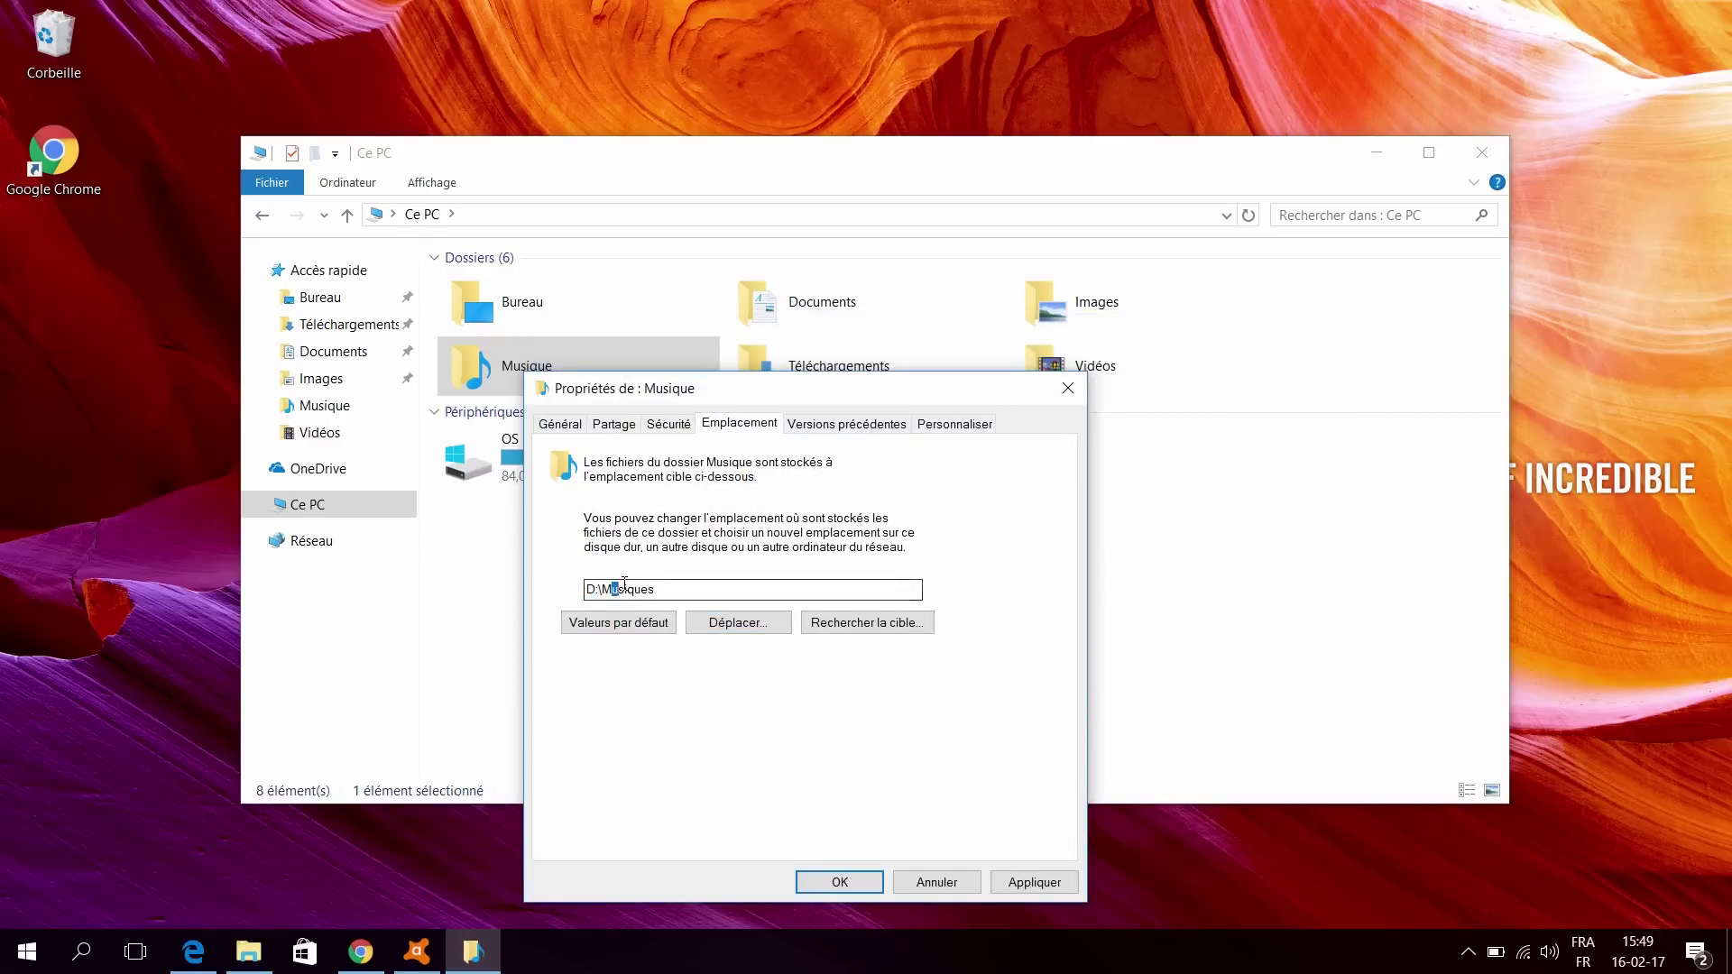
{"action": "left_click", "coordinate": [1014, 888]}
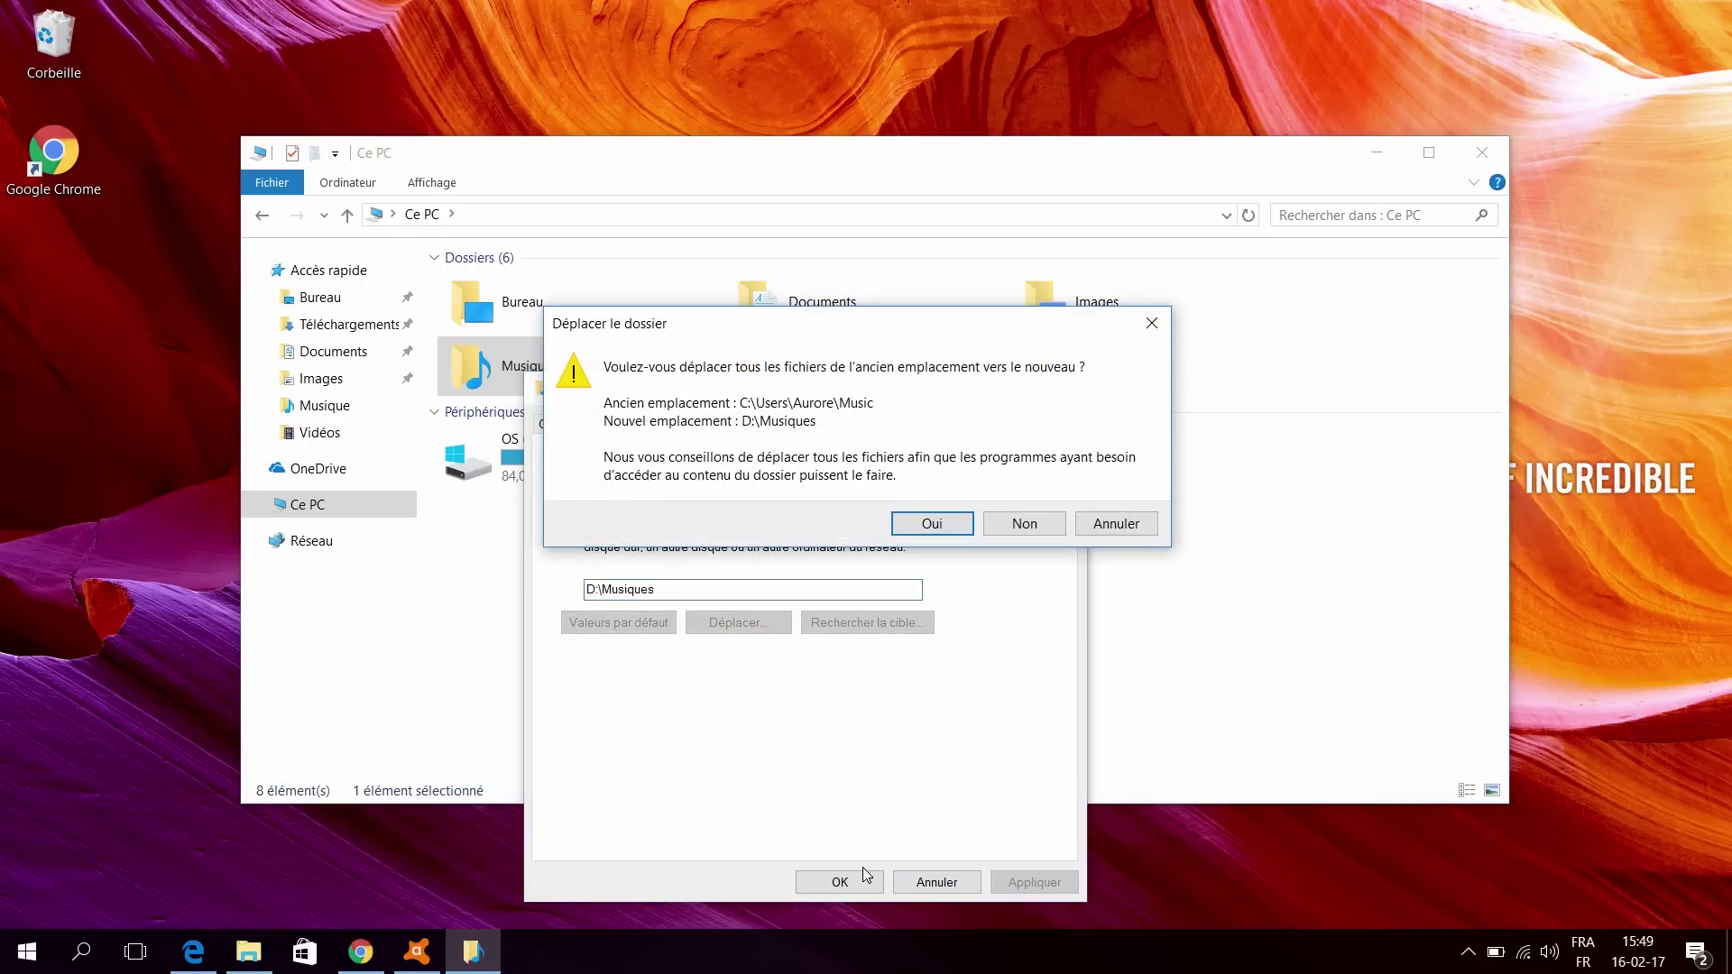
{"action": "left_click", "coordinate": [913, 526]}
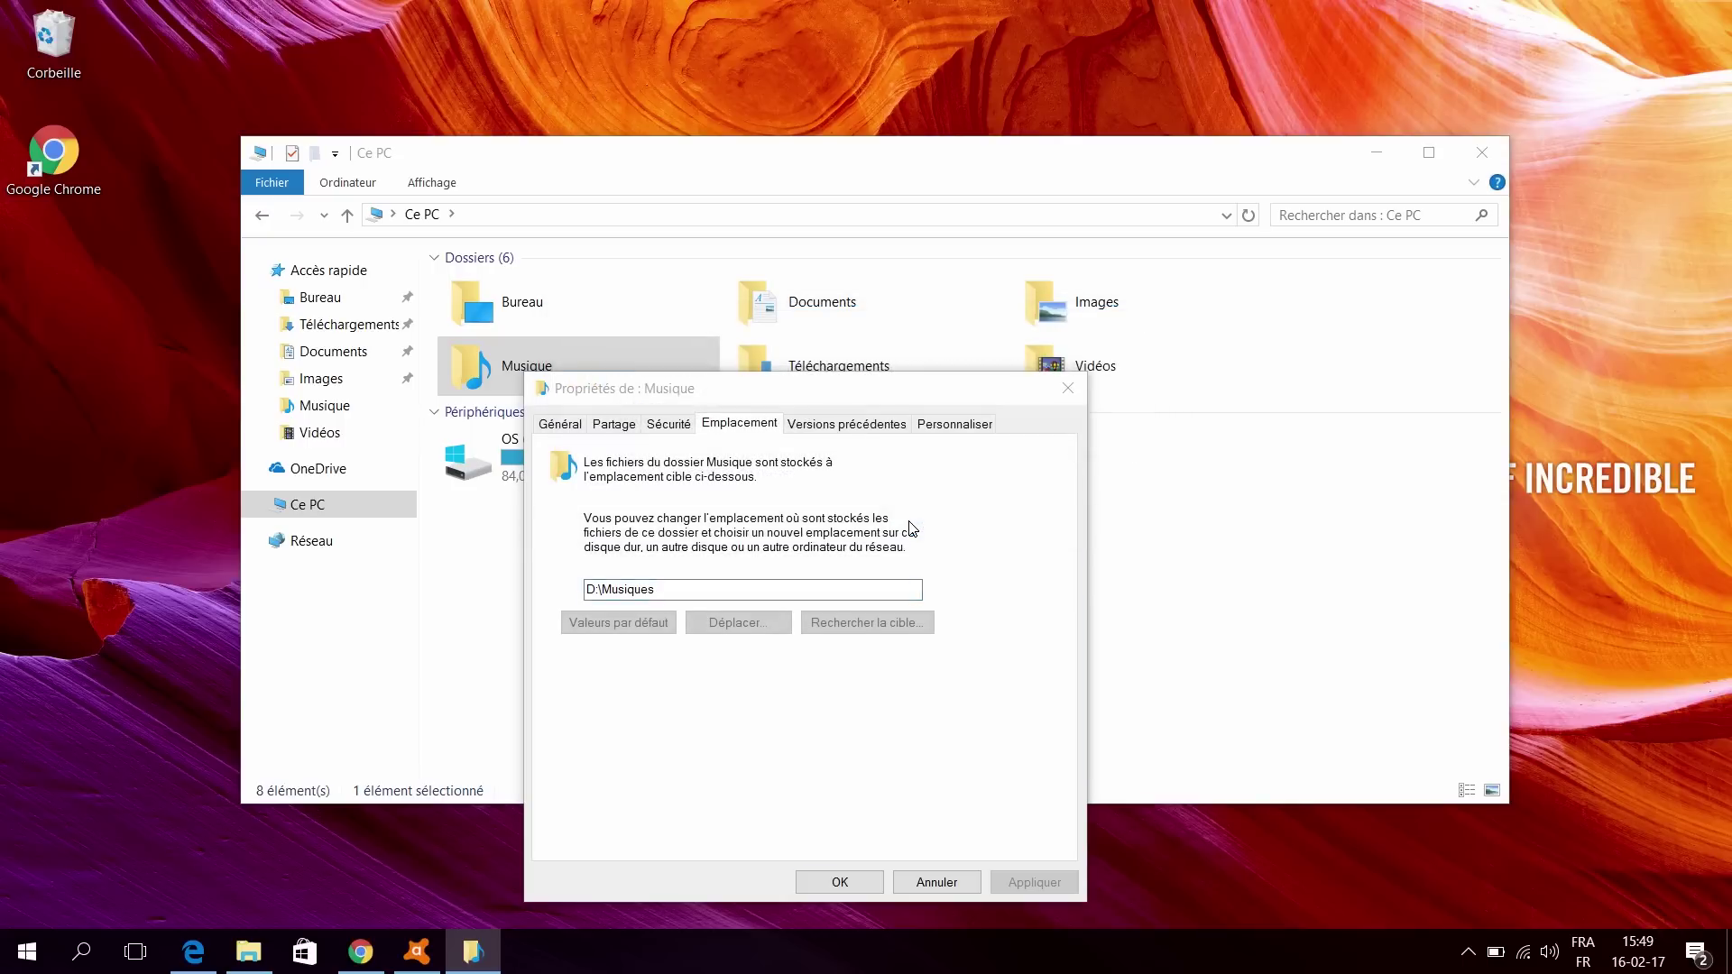
{"action": "left_click", "coordinate": [835, 884]}
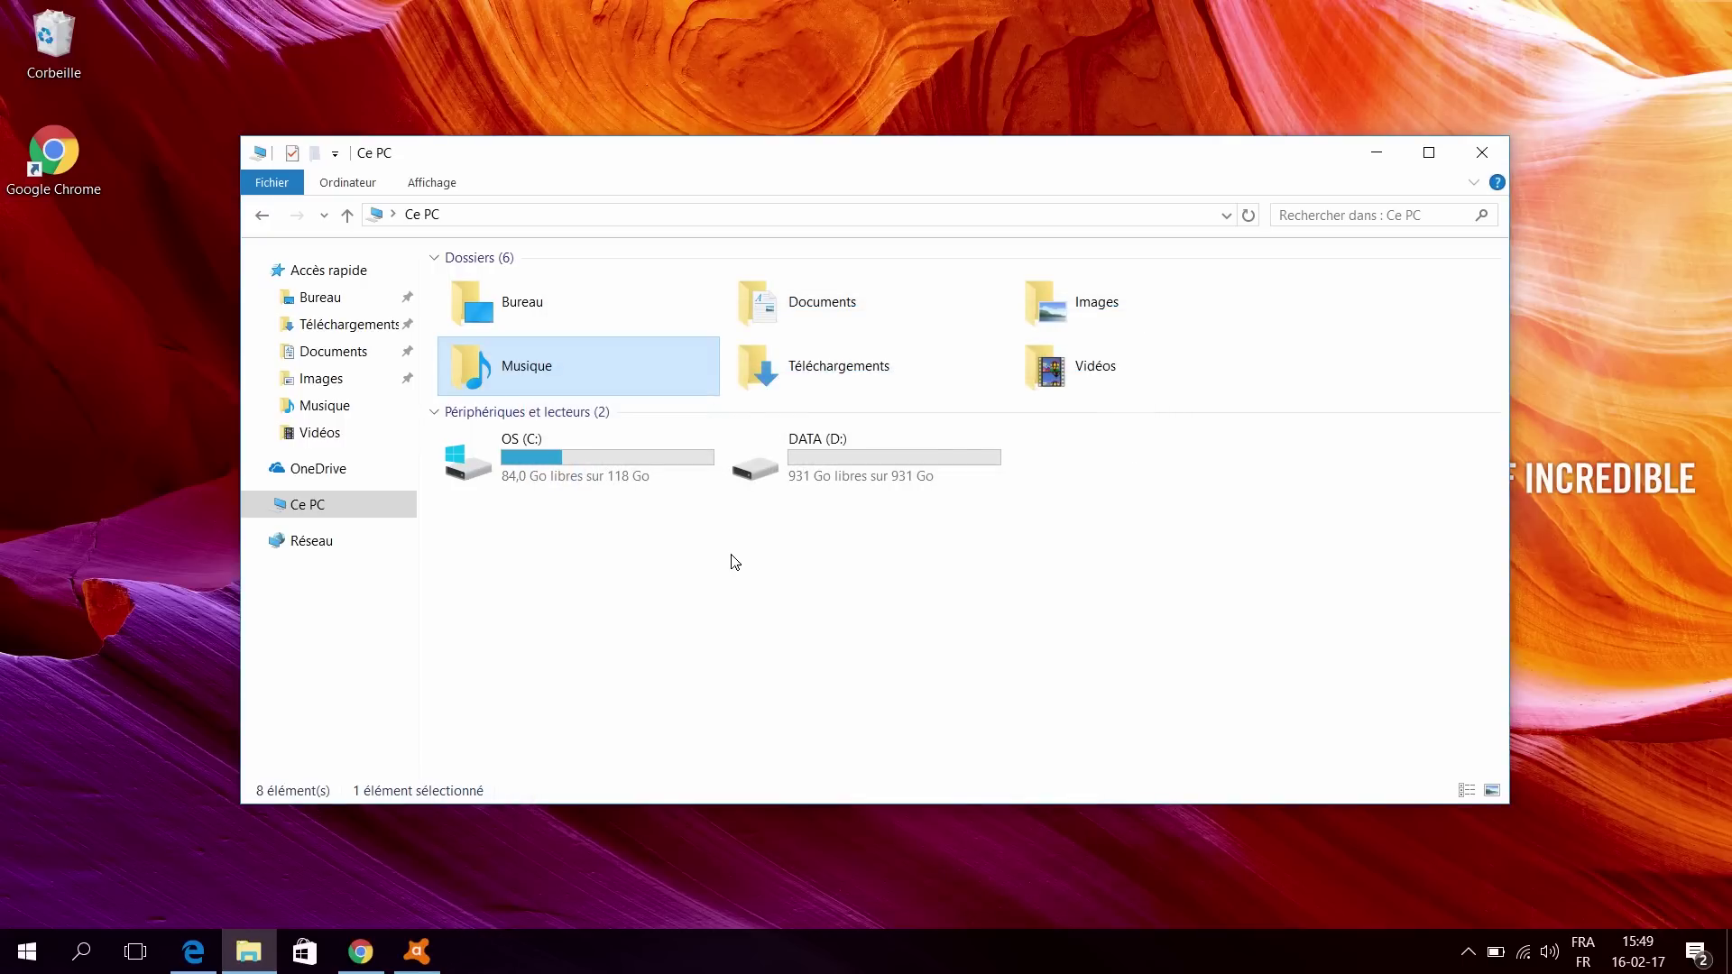
{"action": "left_click", "coordinate": [735, 559]}
Step: Select the Téléchargements user folder and bring up its actions
{"action": "left_click", "coordinate": [758, 360]}
{"action": "left_click", "coordinate": [616, 312]}
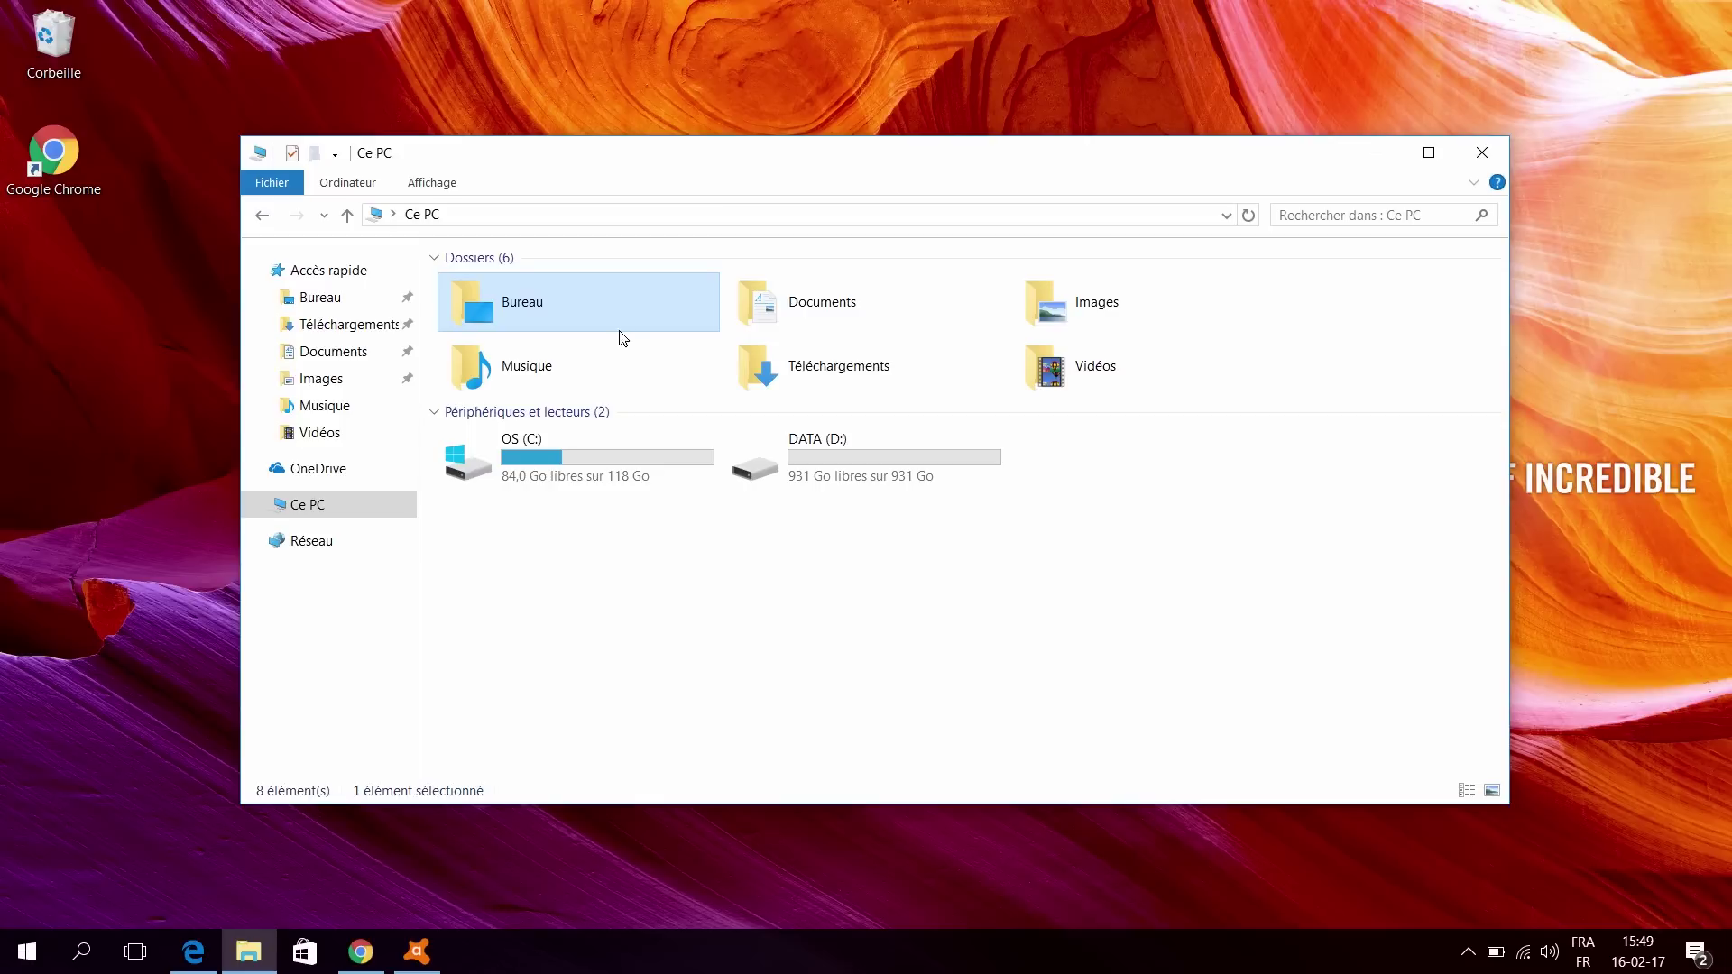
{"action": "left_click", "coordinate": [857, 370]}
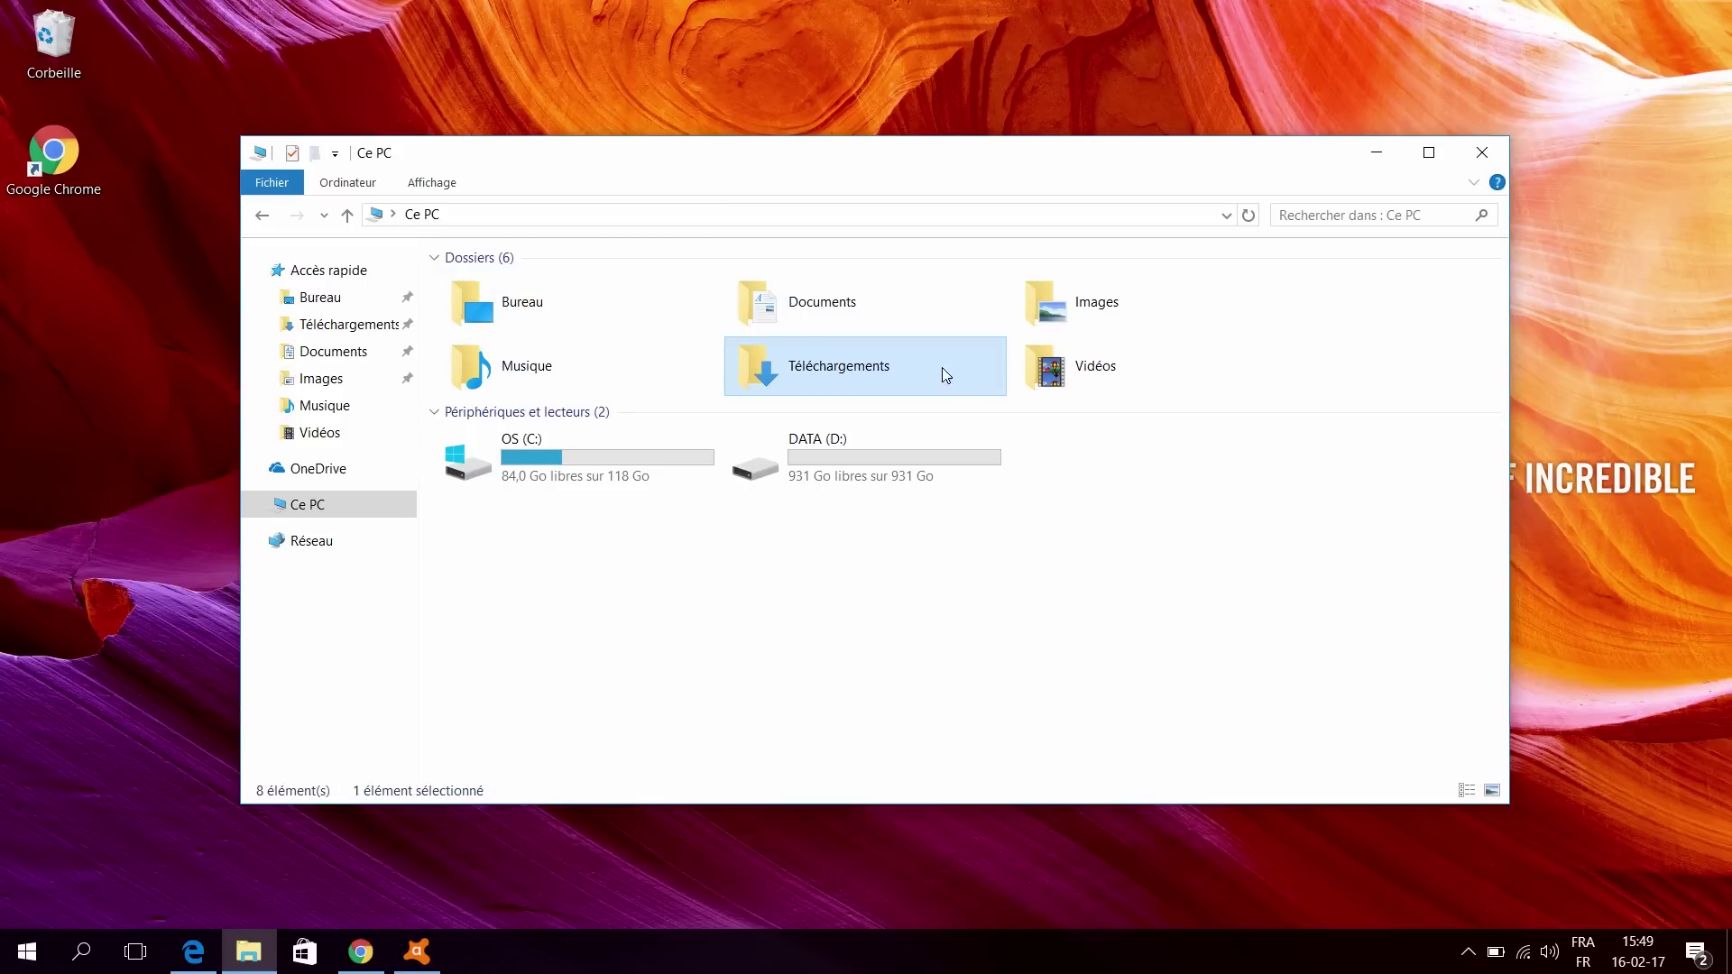
{"action": "left_click", "coordinate": [830, 323]}
{"action": "left_click", "coordinate": [802, 390]}
{"action": "right_click", "coordinate": [797, 388]}
Step: Open DATA (D:) to check its five user folders, then return to Ce PC
{"action": "double_click", "coordinate": [761, 457]}
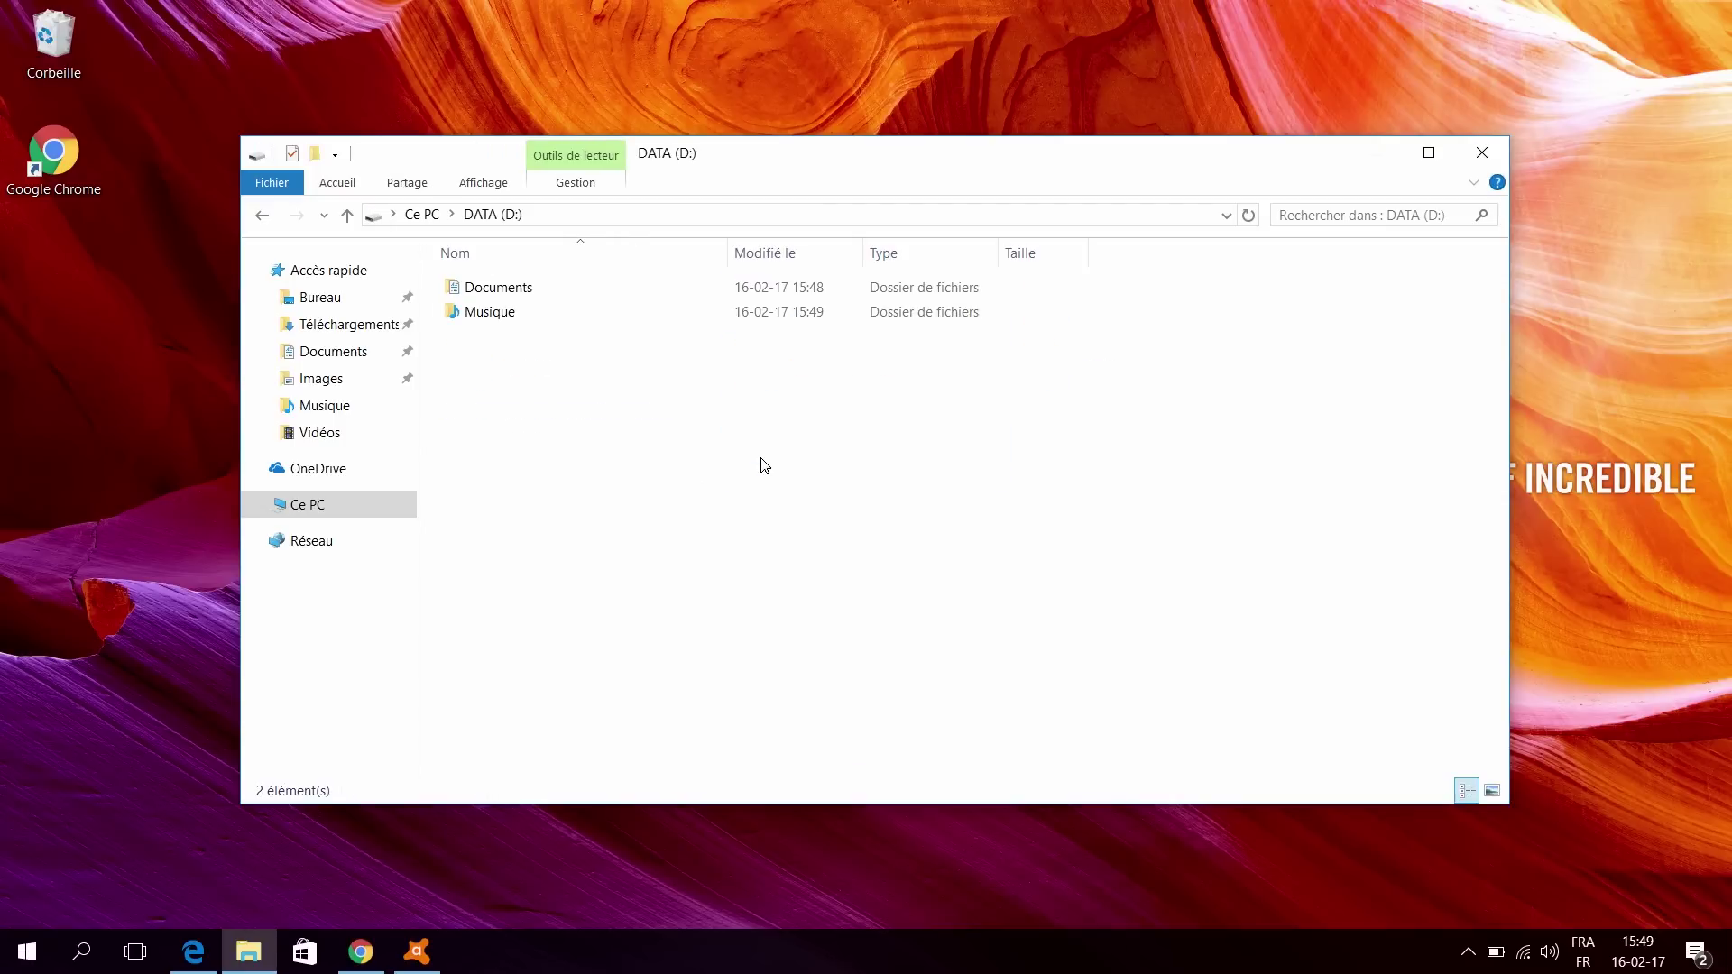
{"action": "right_click", "coordinate": [751, 475]}
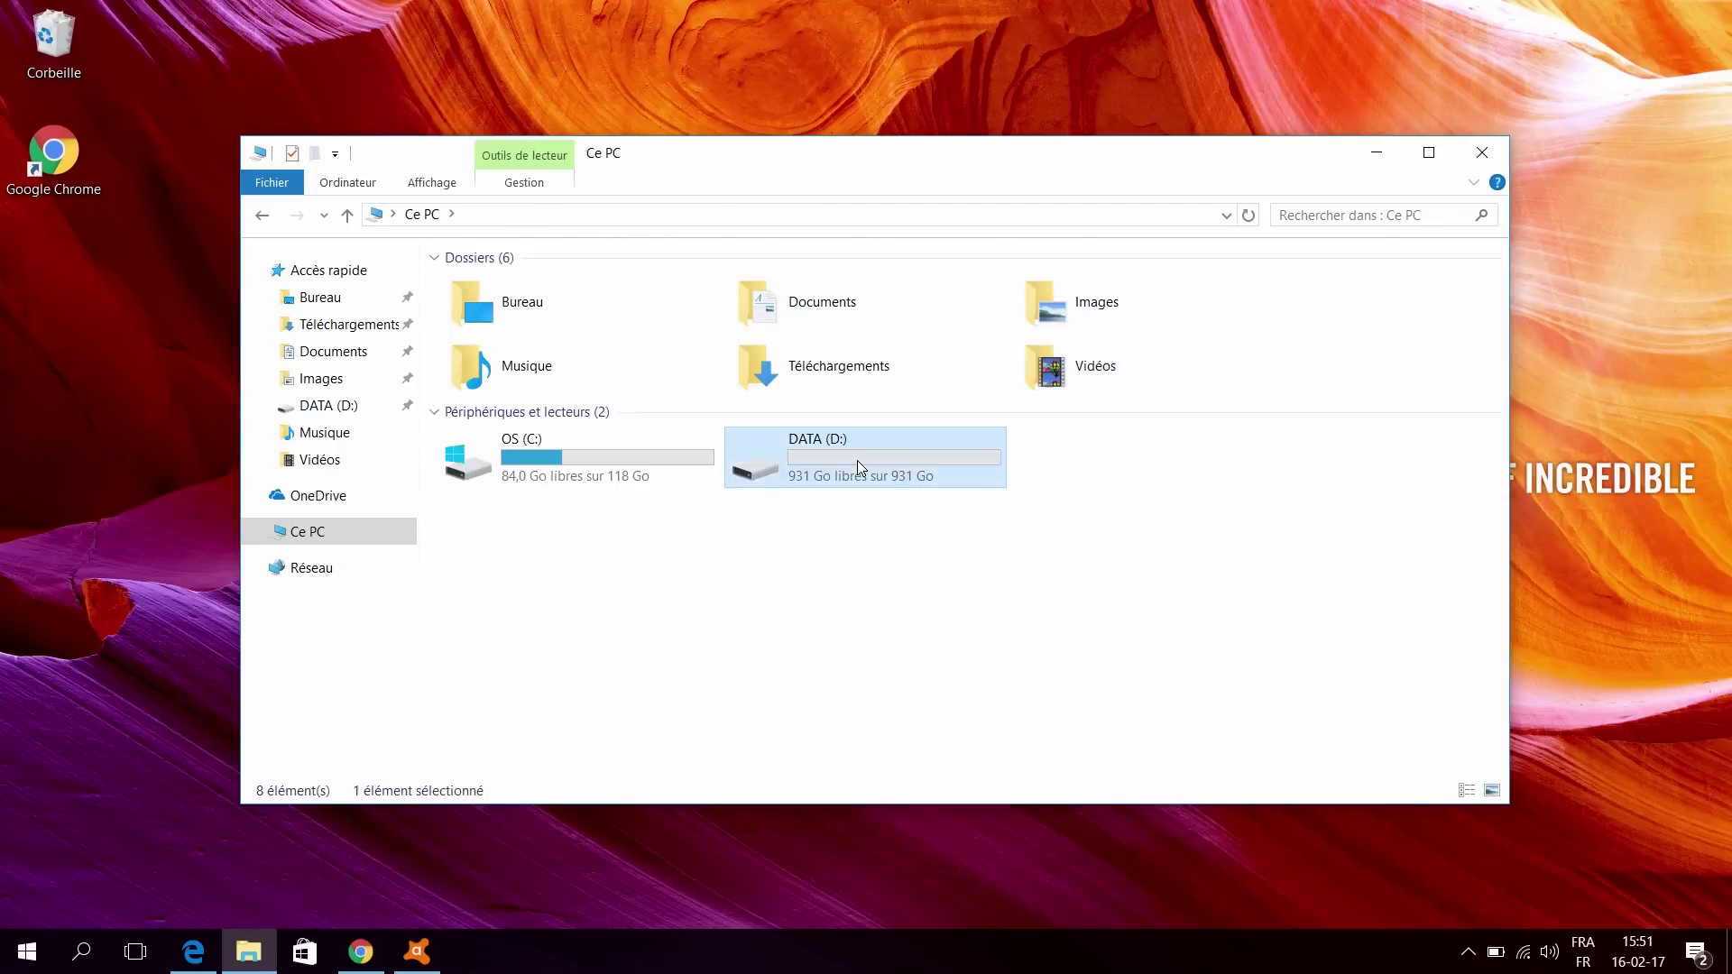
{"action": "double_click", "coordinate": [857, 460]}
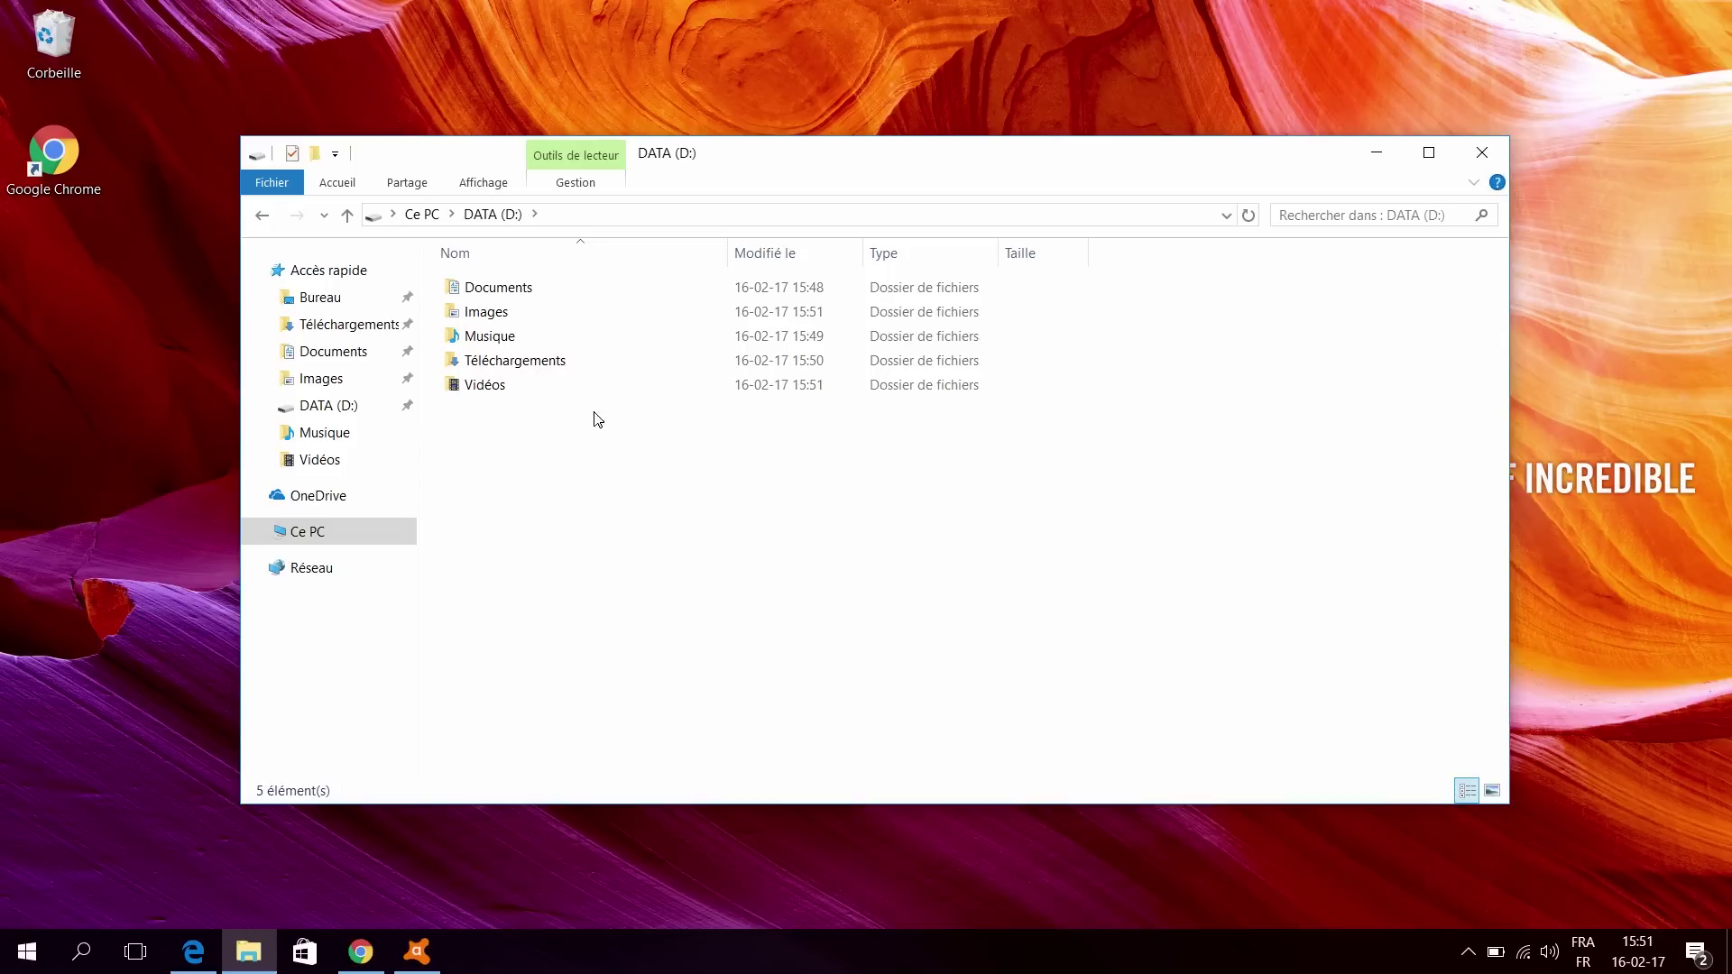
{"action": "left_click_drag", "start_coordinate": [526, 442], "coordinate": [518, 261]}
{"action": "left_click", "coordinate": [545, 464]}
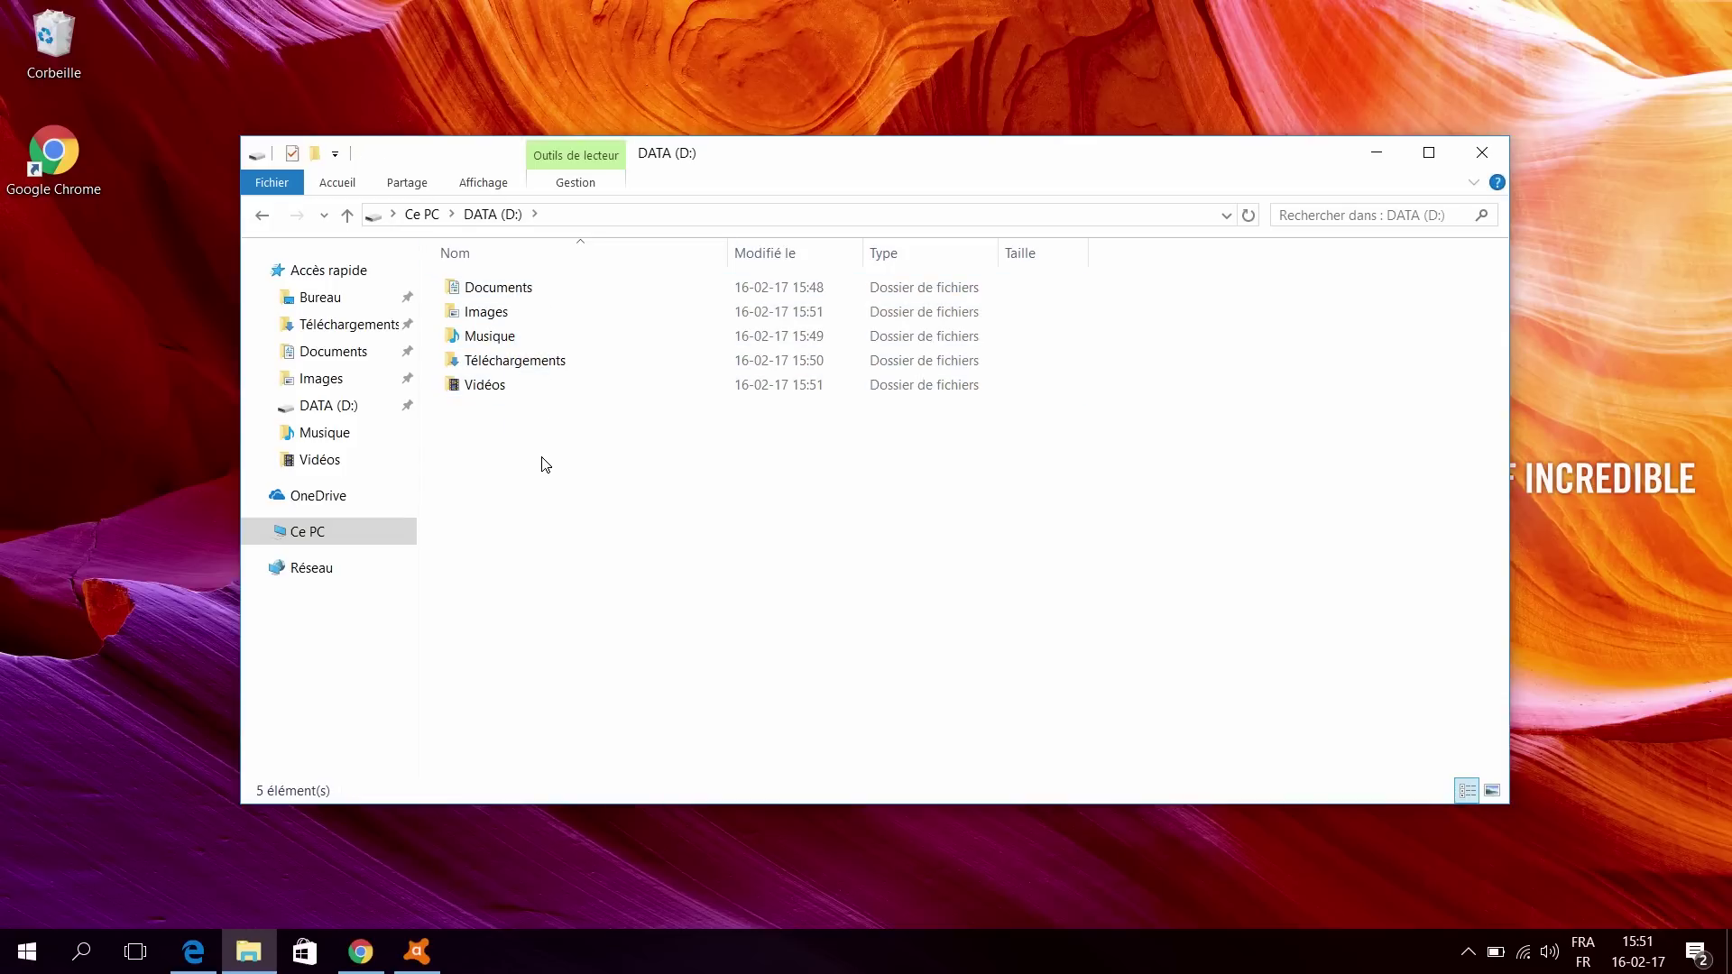
{"action": "left_click", "coordinate": [484, 345]}
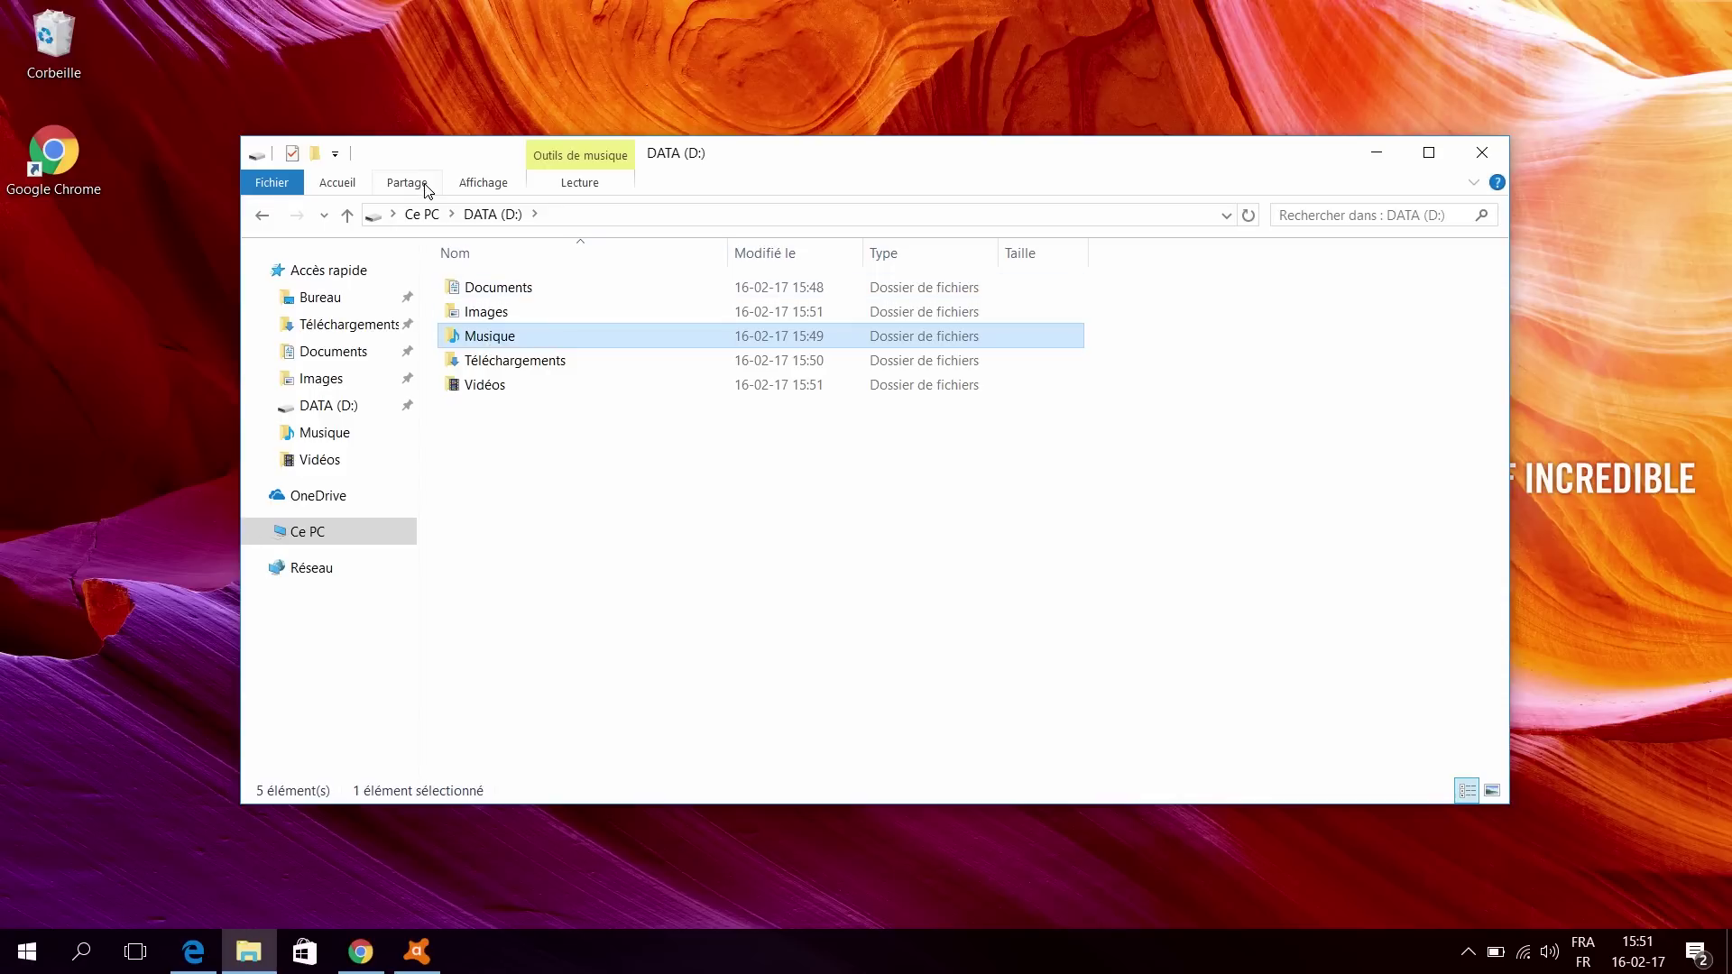
{"action": "left_click", "coordinate": [420, 214]}
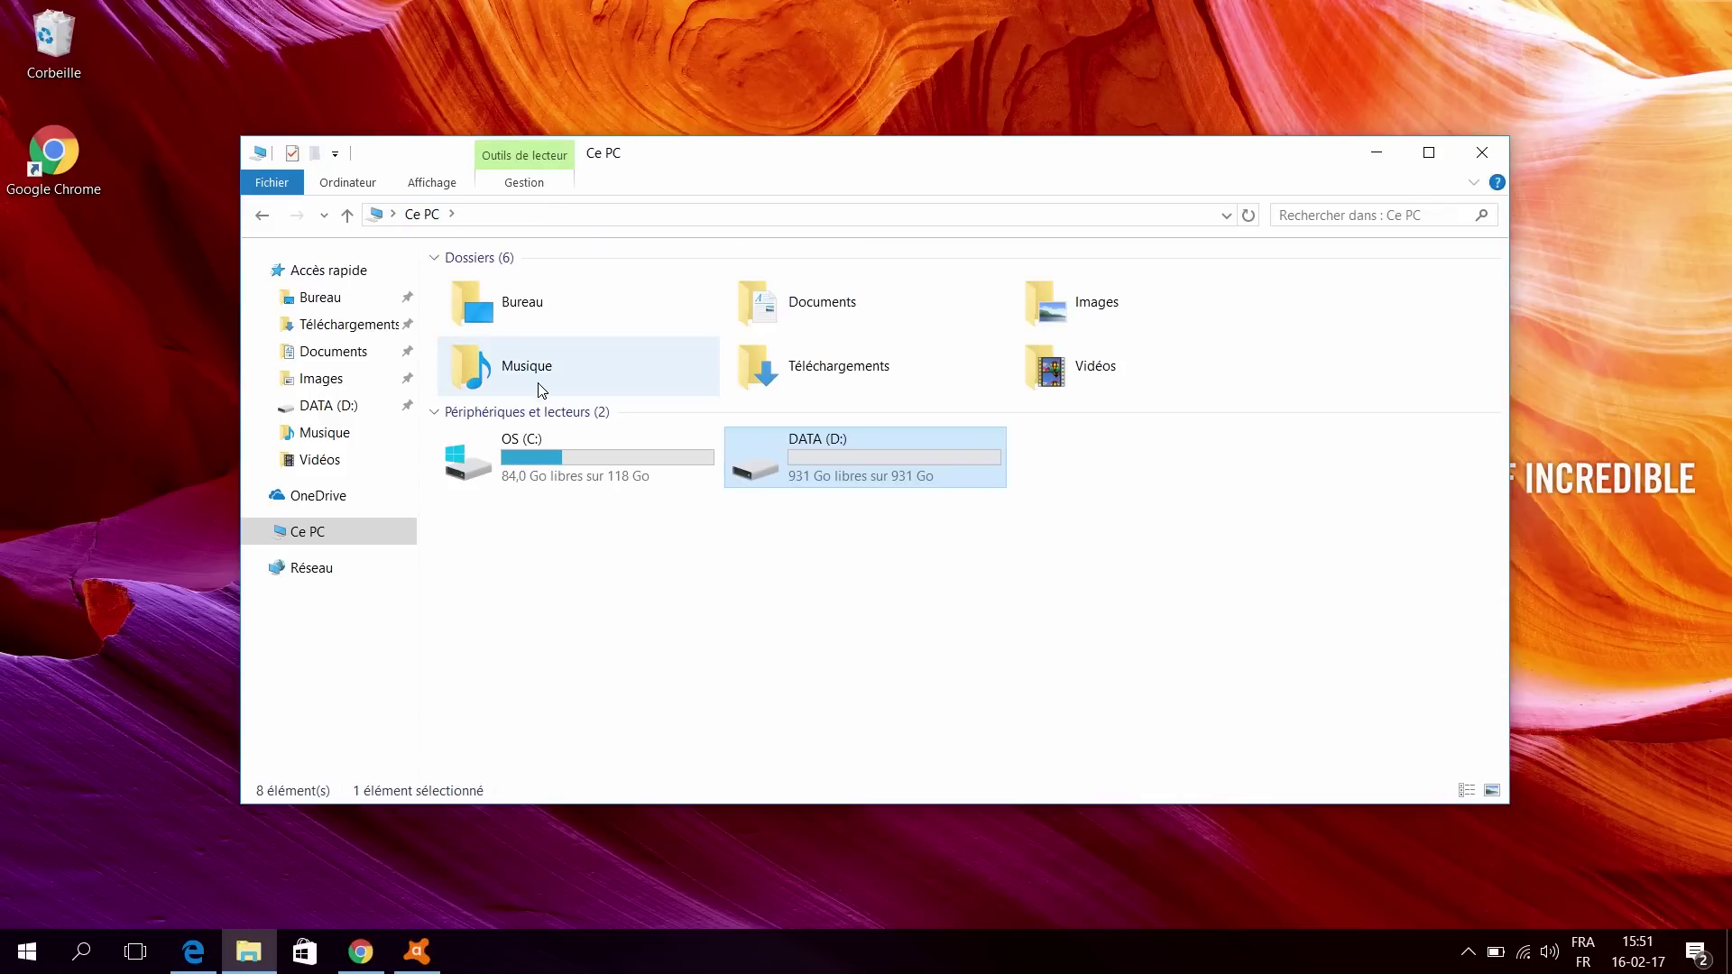
Step: In Avast's custom installation, untick Disque de secours, Nettoyage du navigateur and Software Updater
{"action": "left_click", "coordinate": [417, 949]}
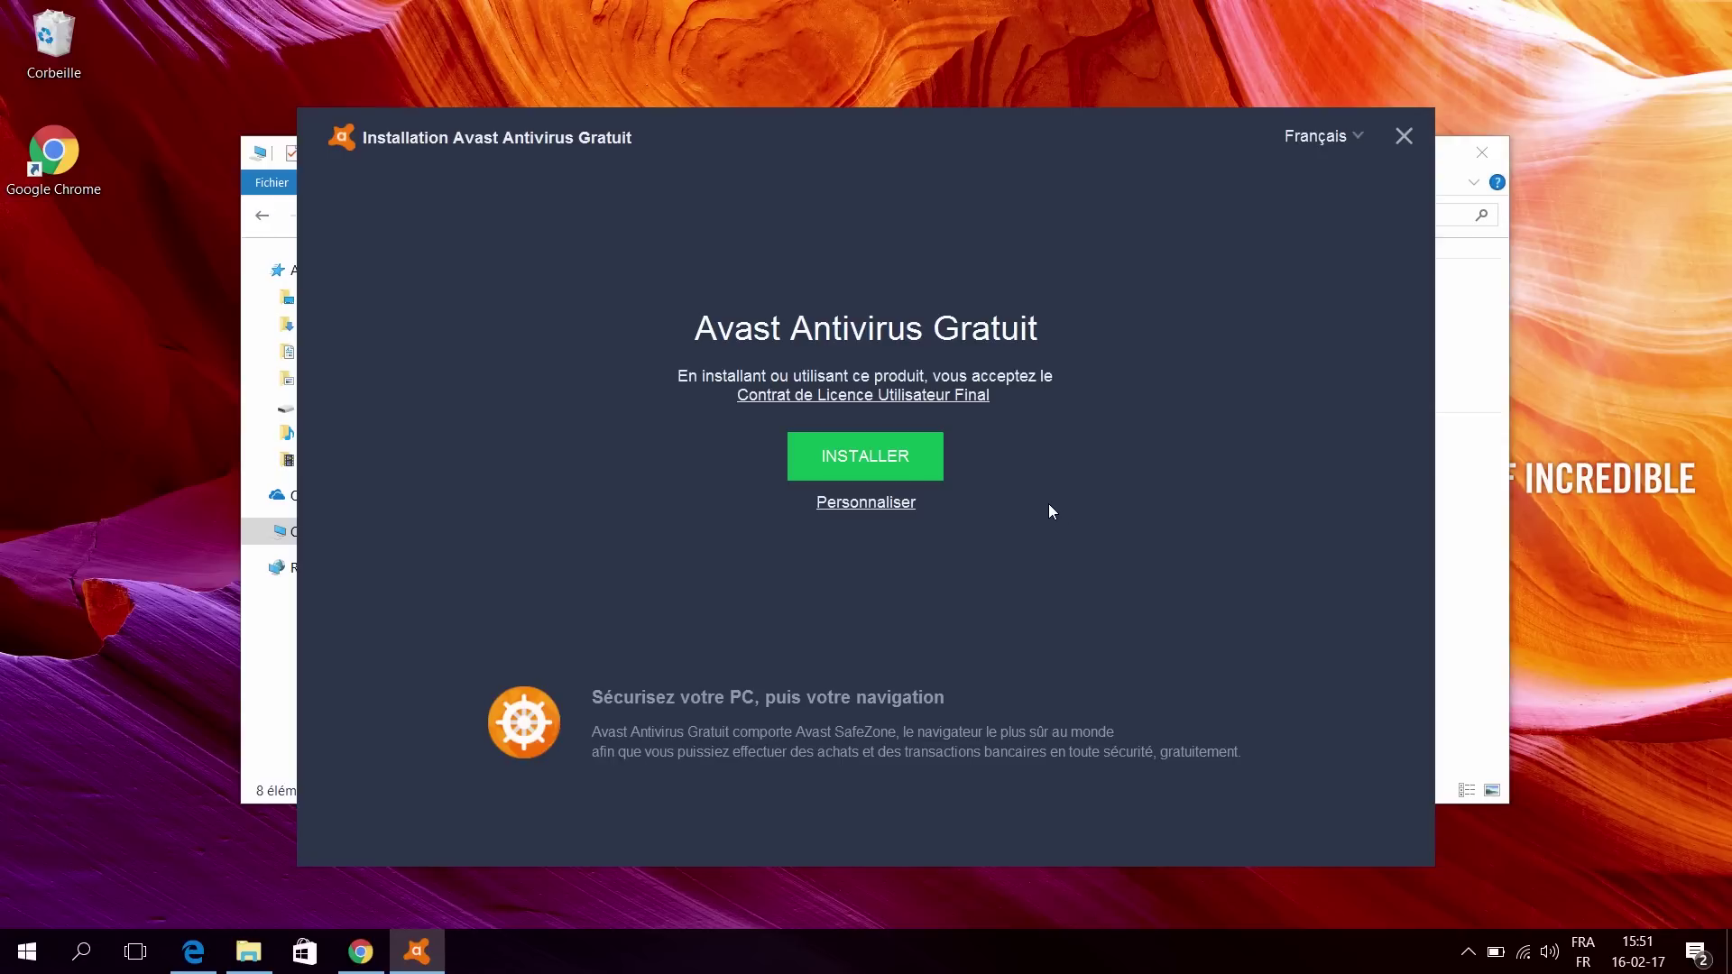
{"action": "left_click", "coordinate": [873, 503]}
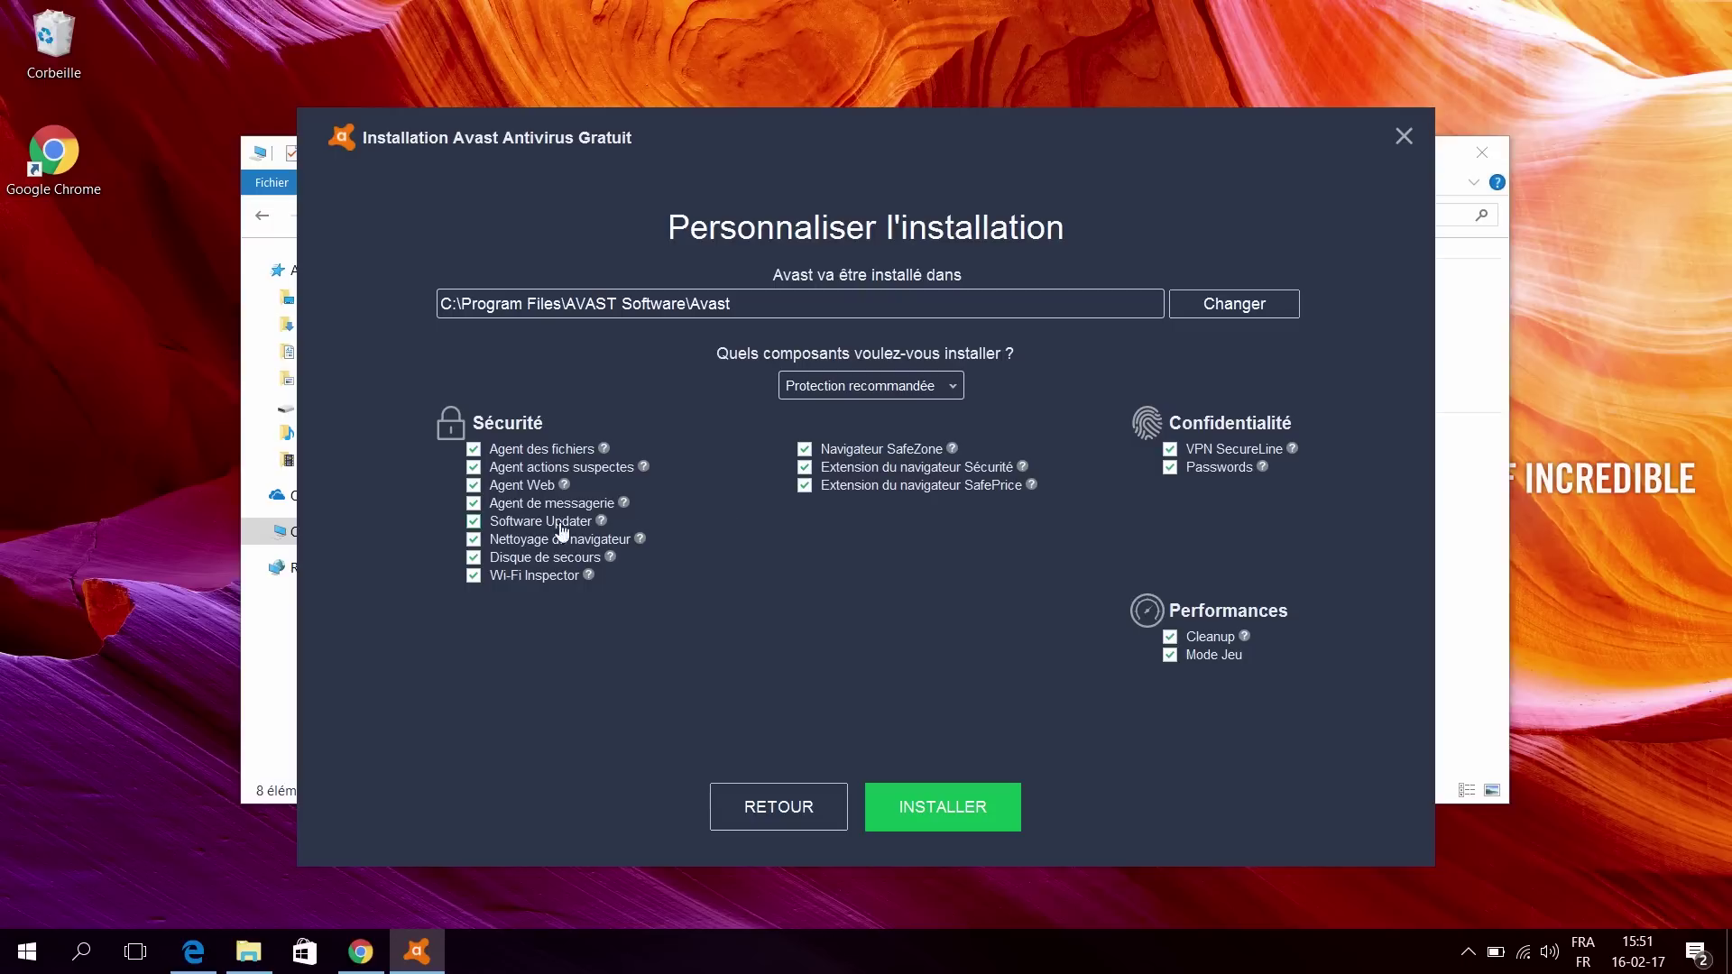
{"action": "left_click", "coordinate": [472, 558]}
{"action": "left_click", "coordinate": [474, 541]}
{"action": "left_click", "coordinate": [475, 523]}
Step: Untick Wi-Fi Inspector, SafeZone, both browser extensions, SecureLine, Passwords, Cleanup and Mode Jeu, then install
{"action": "left_click", "coordinate": [472, 575]}
{"action": "left_click", "coordinate": [805, 467]}
{"action": "left_click", "coordinate": [805, 450]}
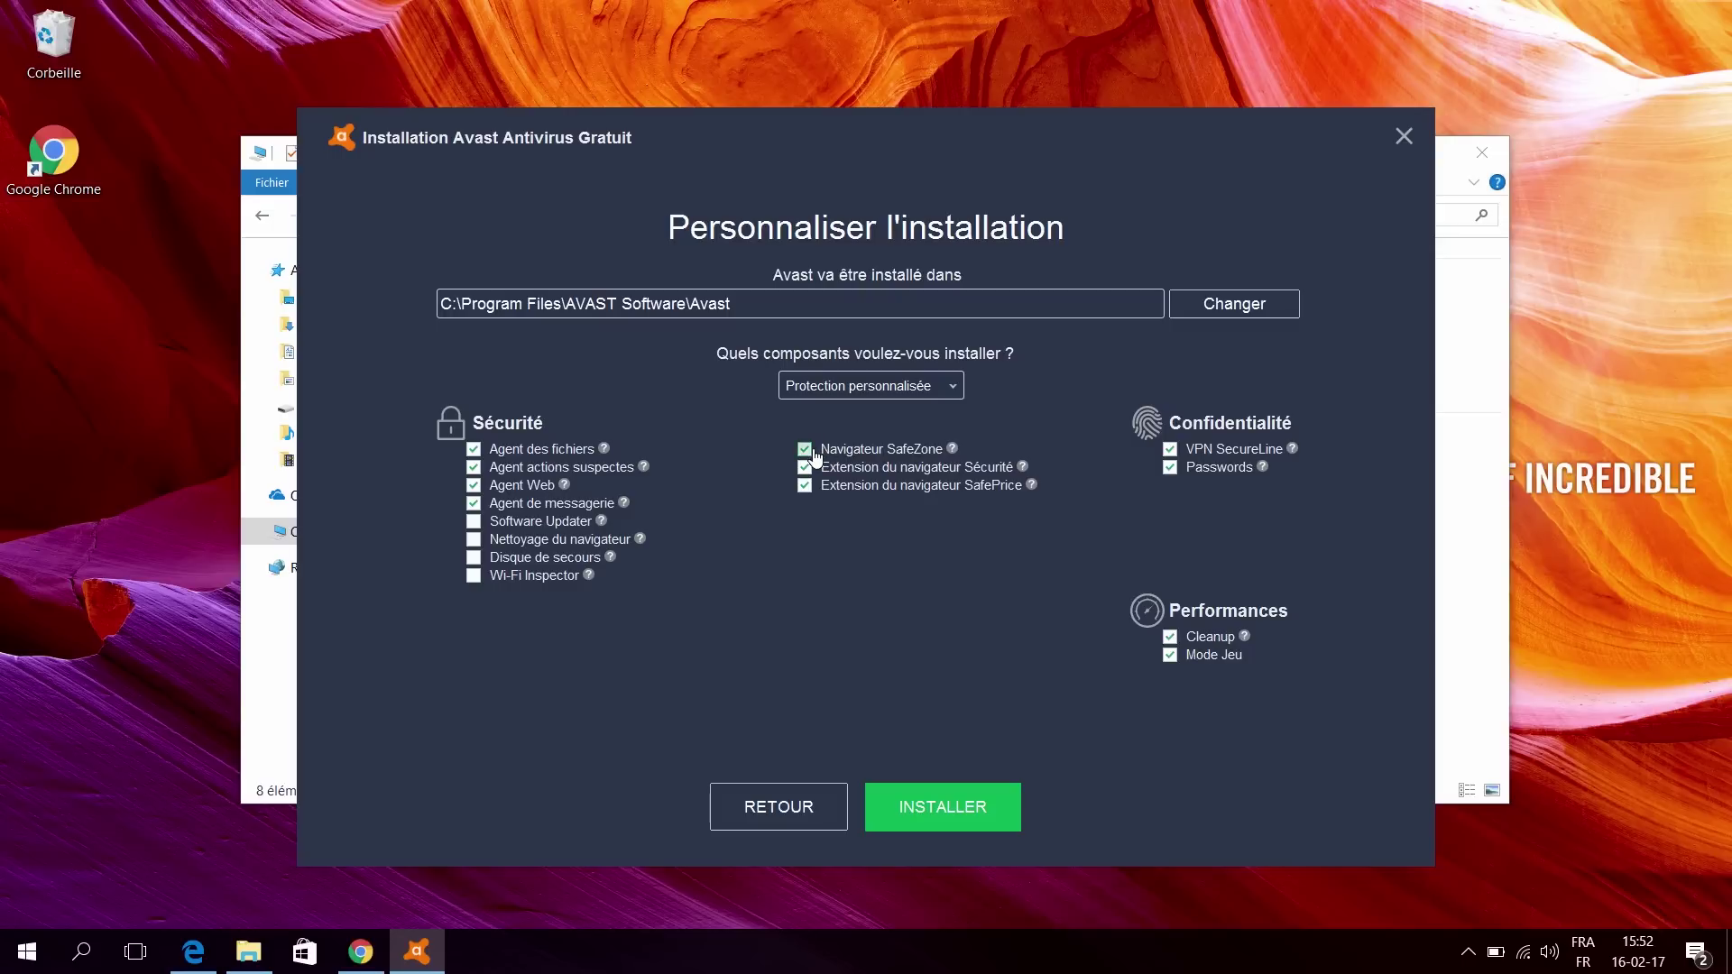
{"action": "left_click", "coordinate": [812, 451]}
{"action": "left_click", "coordinate": [834, 469]}
{"action": "left_click", "coordinate": [805, 486]}
{"action": "left_click", "coordinate": [1171, 449]}
{"action": "left_click", "coordinate": [1171, 468]}
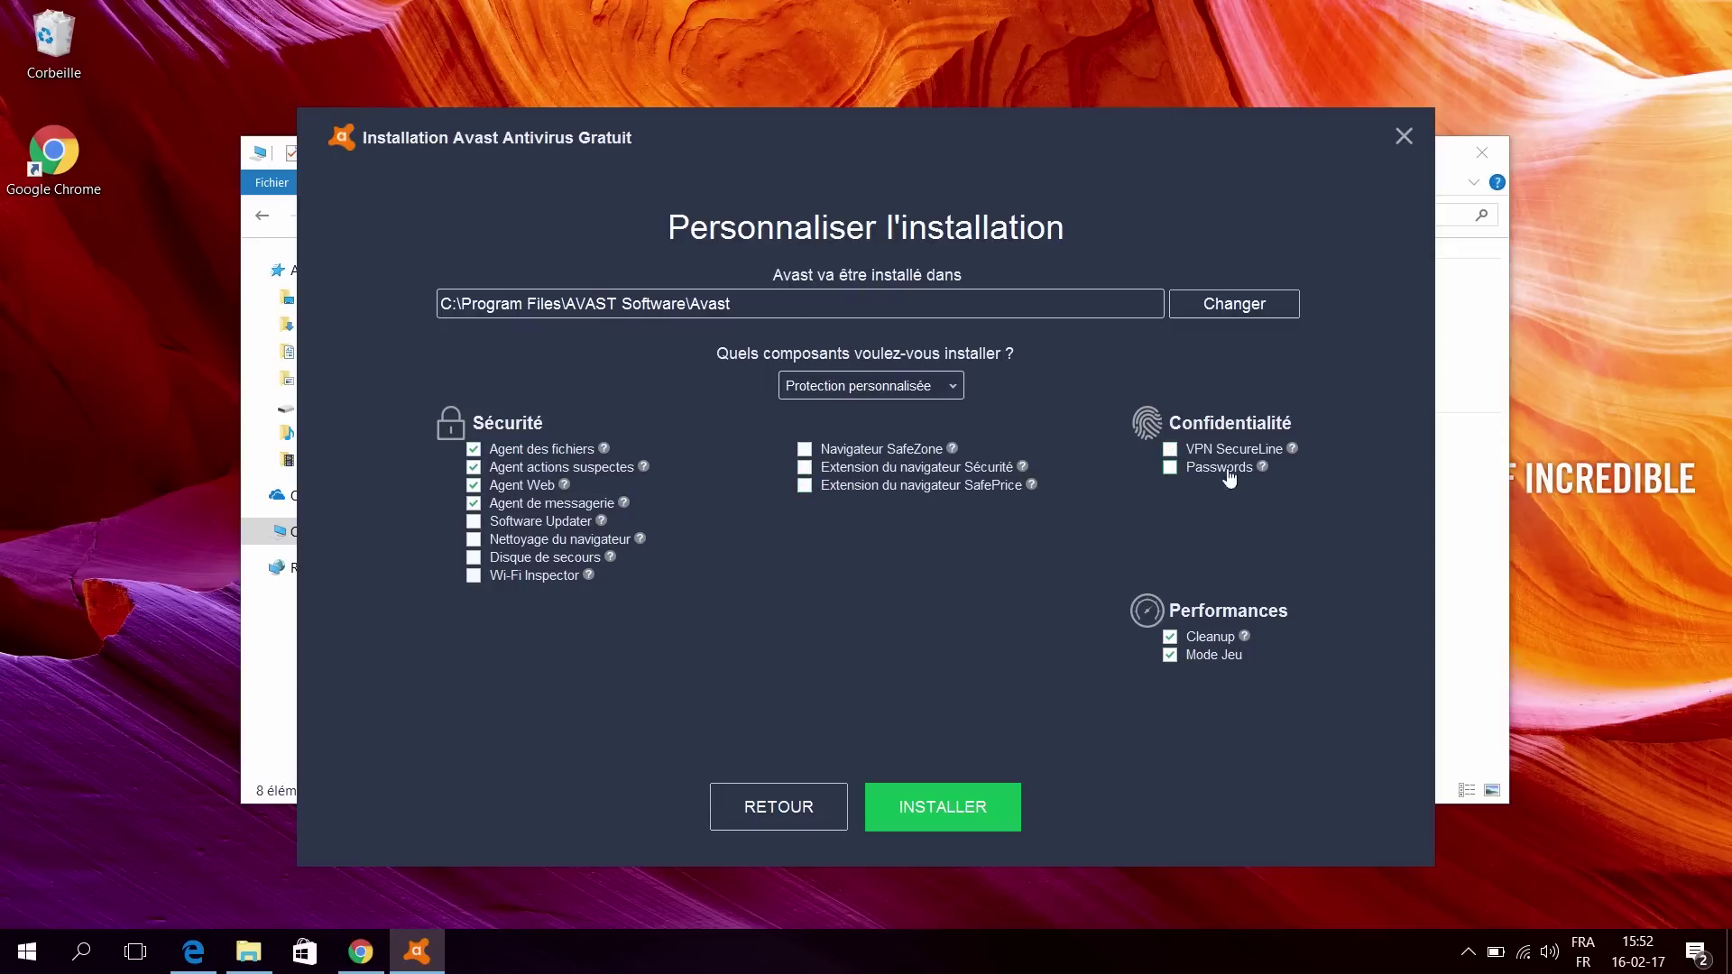
{"action": "left_click", "coordinate": [1173, 638]}
{"action": "left_click", "coordinate": [1171, 656]}
{"action": "left_click", "coordinate": [930, 816]}
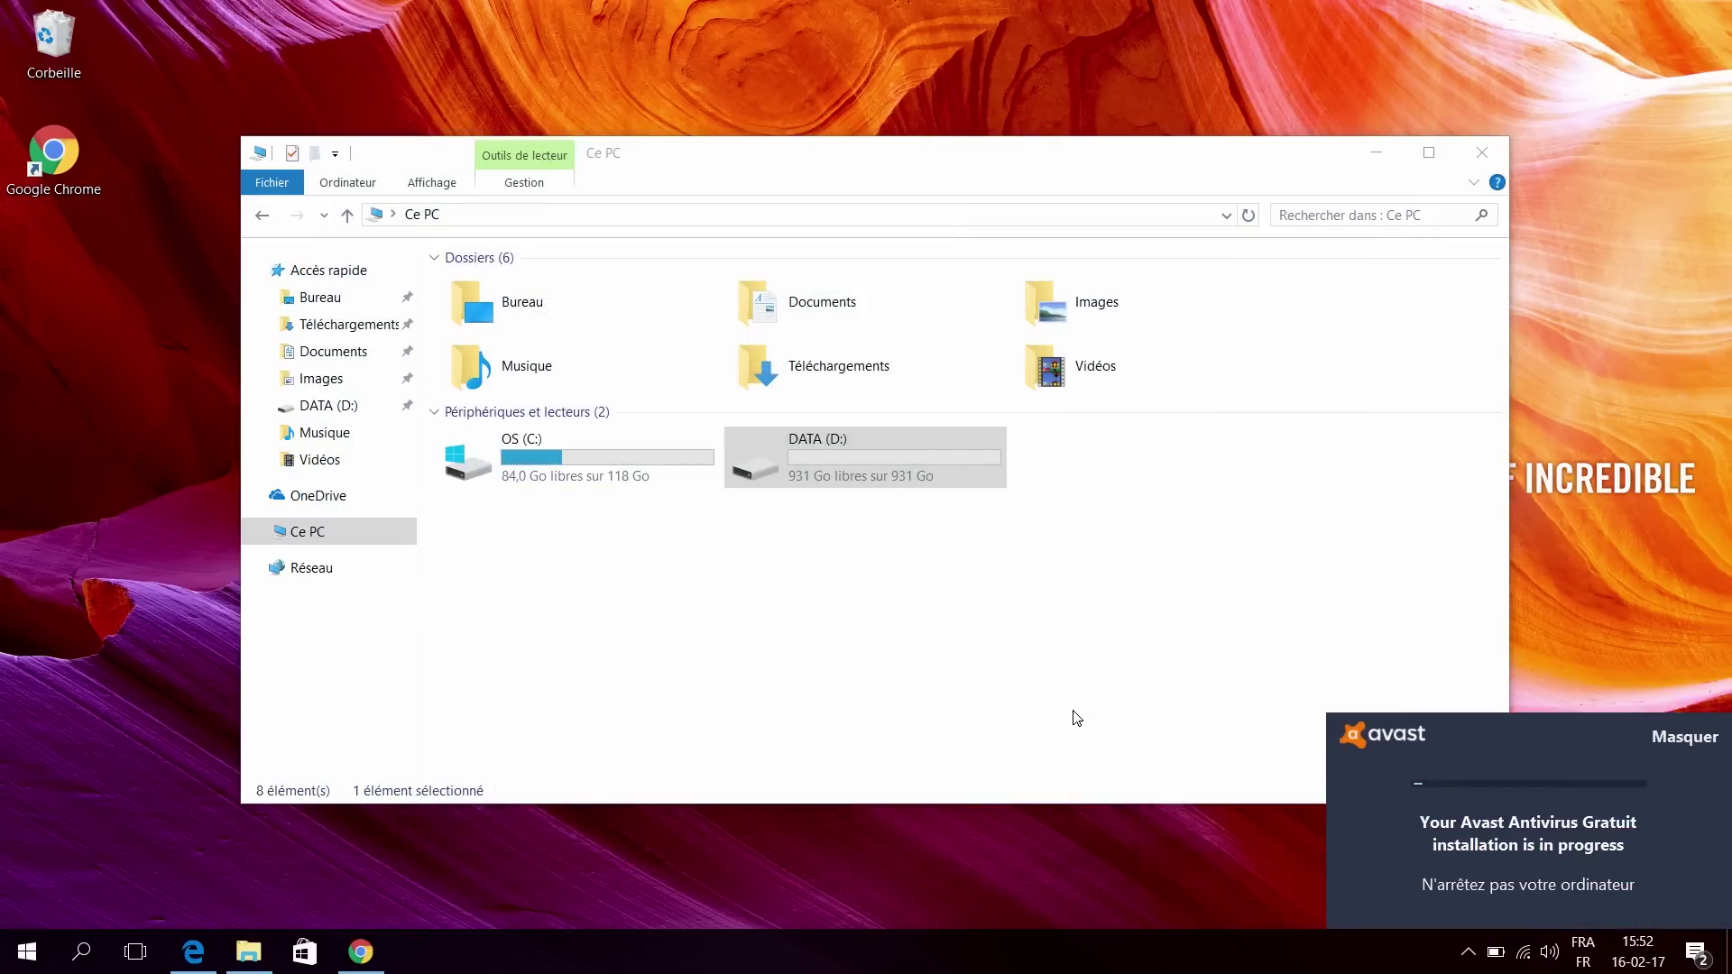
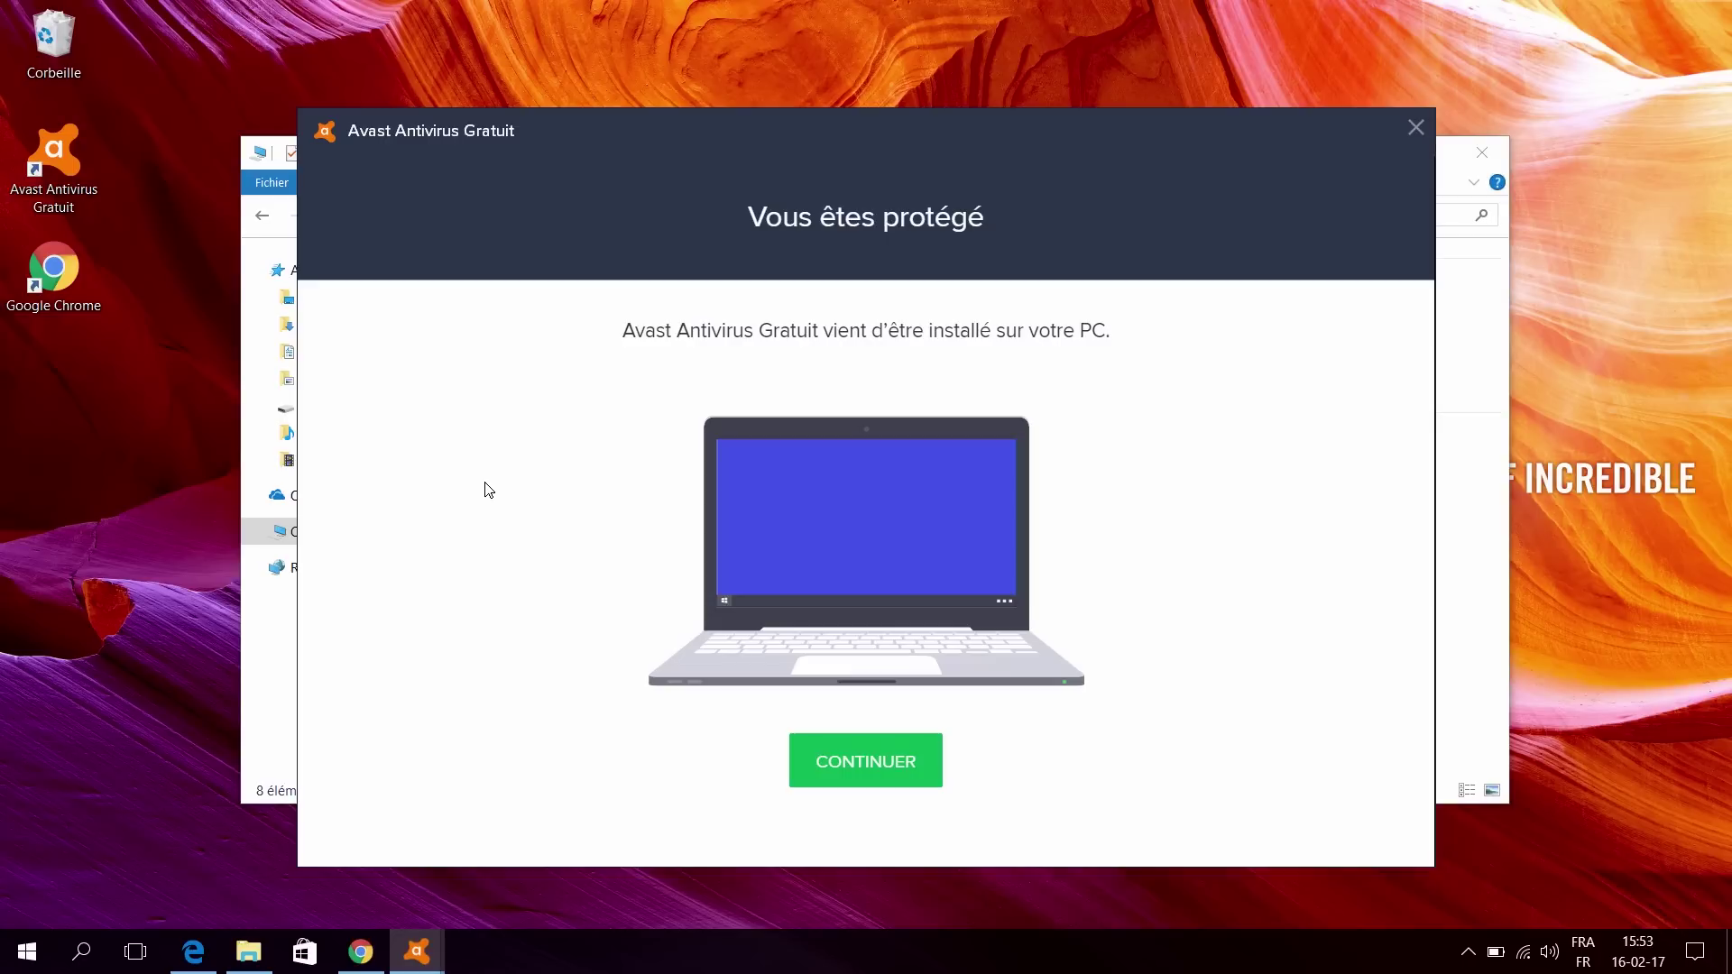
Step: Continue past Avast's completion and privacy screens, decline Android phone protection, and open Avast's Paramètres
{"action": "left_click", "coordinate": [809, 755]}
{"action": "left_click", "coordinate": [814, 758]}
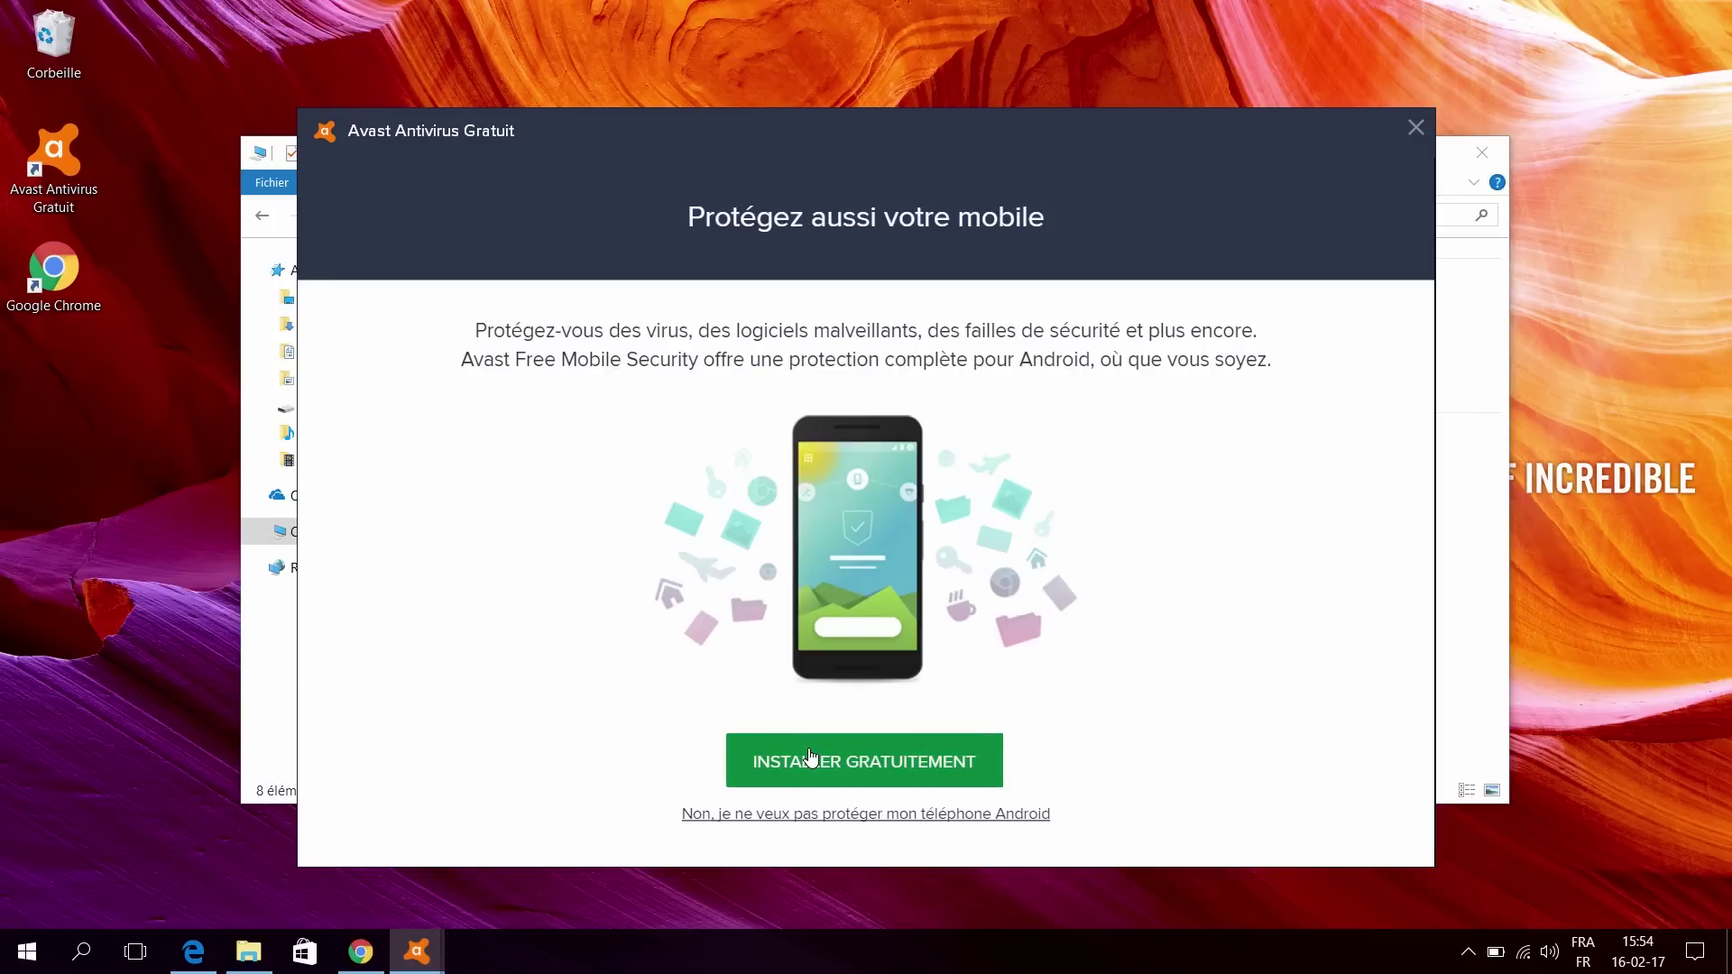
{"action": "left_click", "coordinate": [758, 816]}
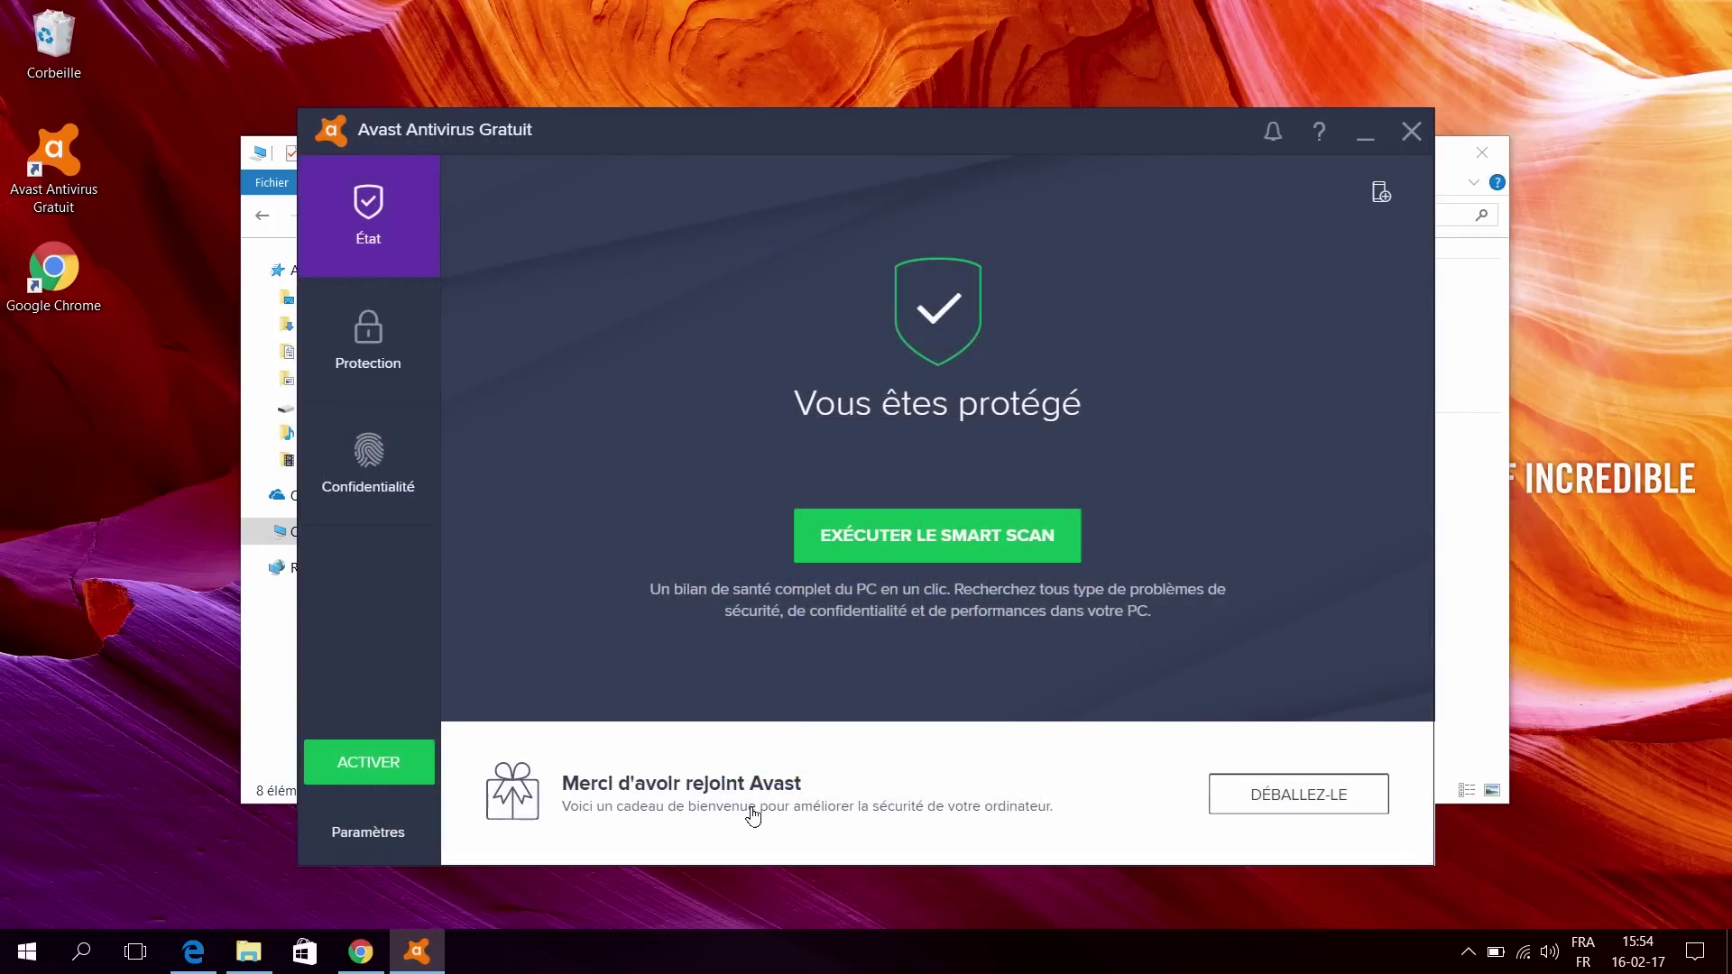
{"action": "left_click", "coordinate": [404, 832]}
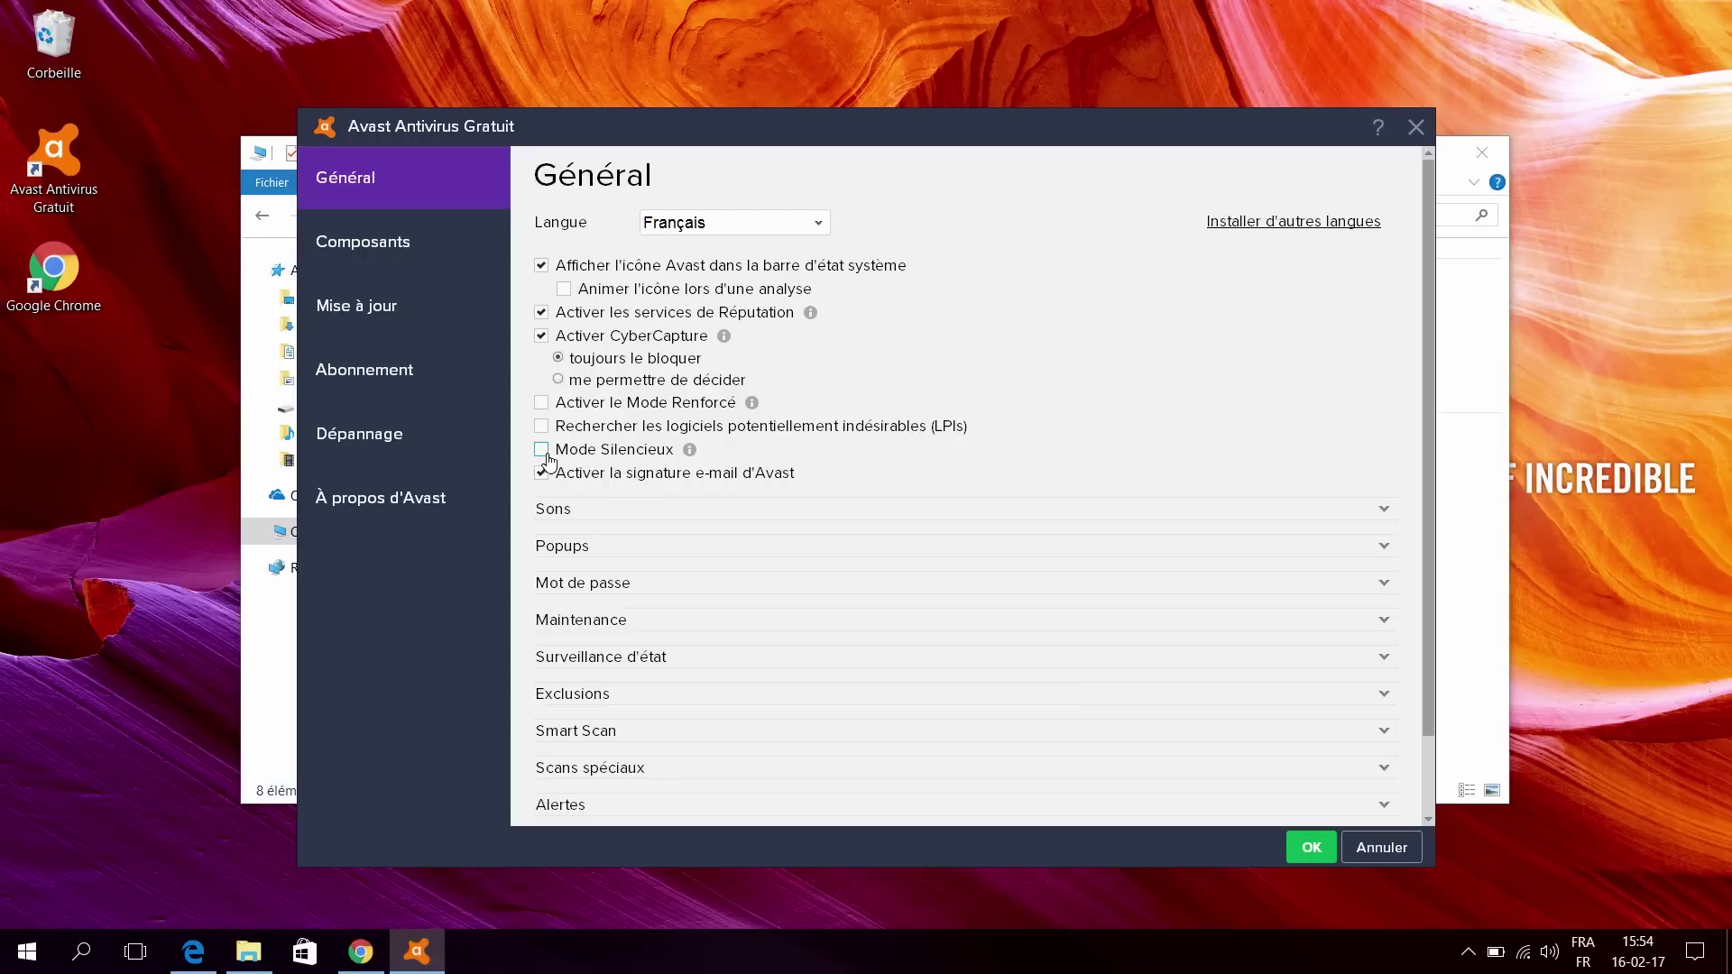
Step: In Avast's Général settings, tick Mode Silencieux and untick 'Activer la signature e-mail d'Avast'
{"action": "left_click", "coordinate": [543, 450]}
{"action": "left_click", "coordinate": [542, 473]}
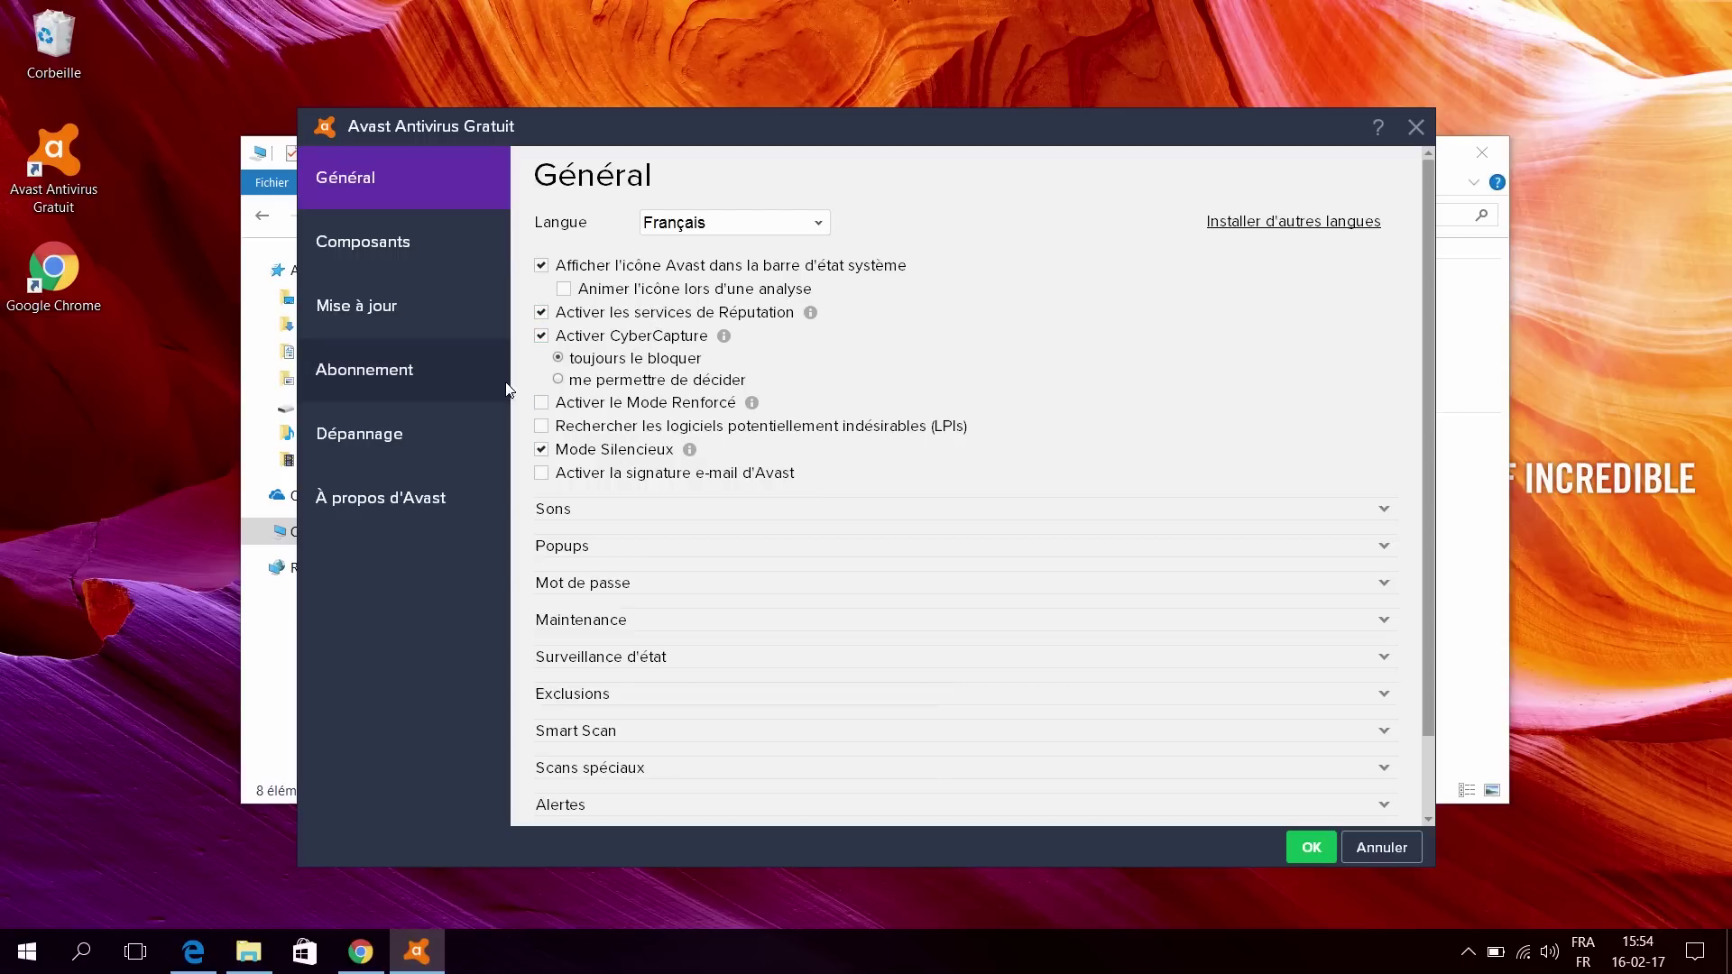
Step: Register the free Avast licence under Abonnement, keeping the free version and declining the premium trial
{"action": "left_click", "coordinate": [388, 434]}
{"action": "left_click", "coordinate": [397, 370]}
{"action": "left_click", "coordinate": [404, 310]}
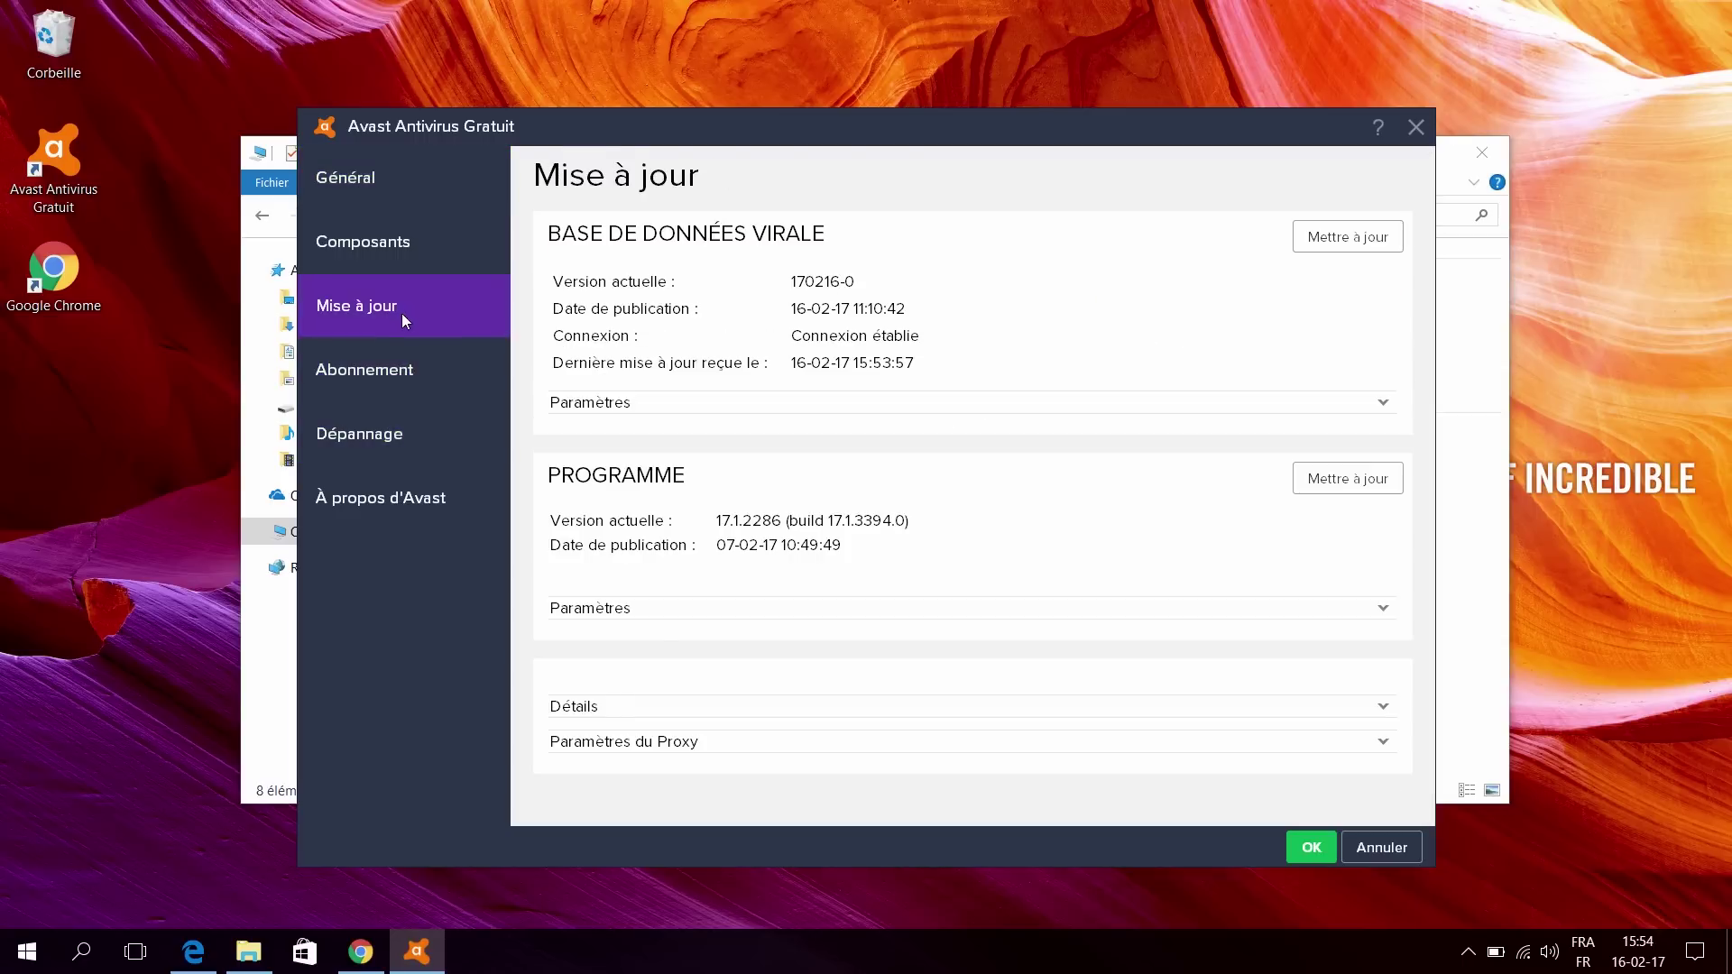
{"action": "left_click", "coordinate": [354, 390]}
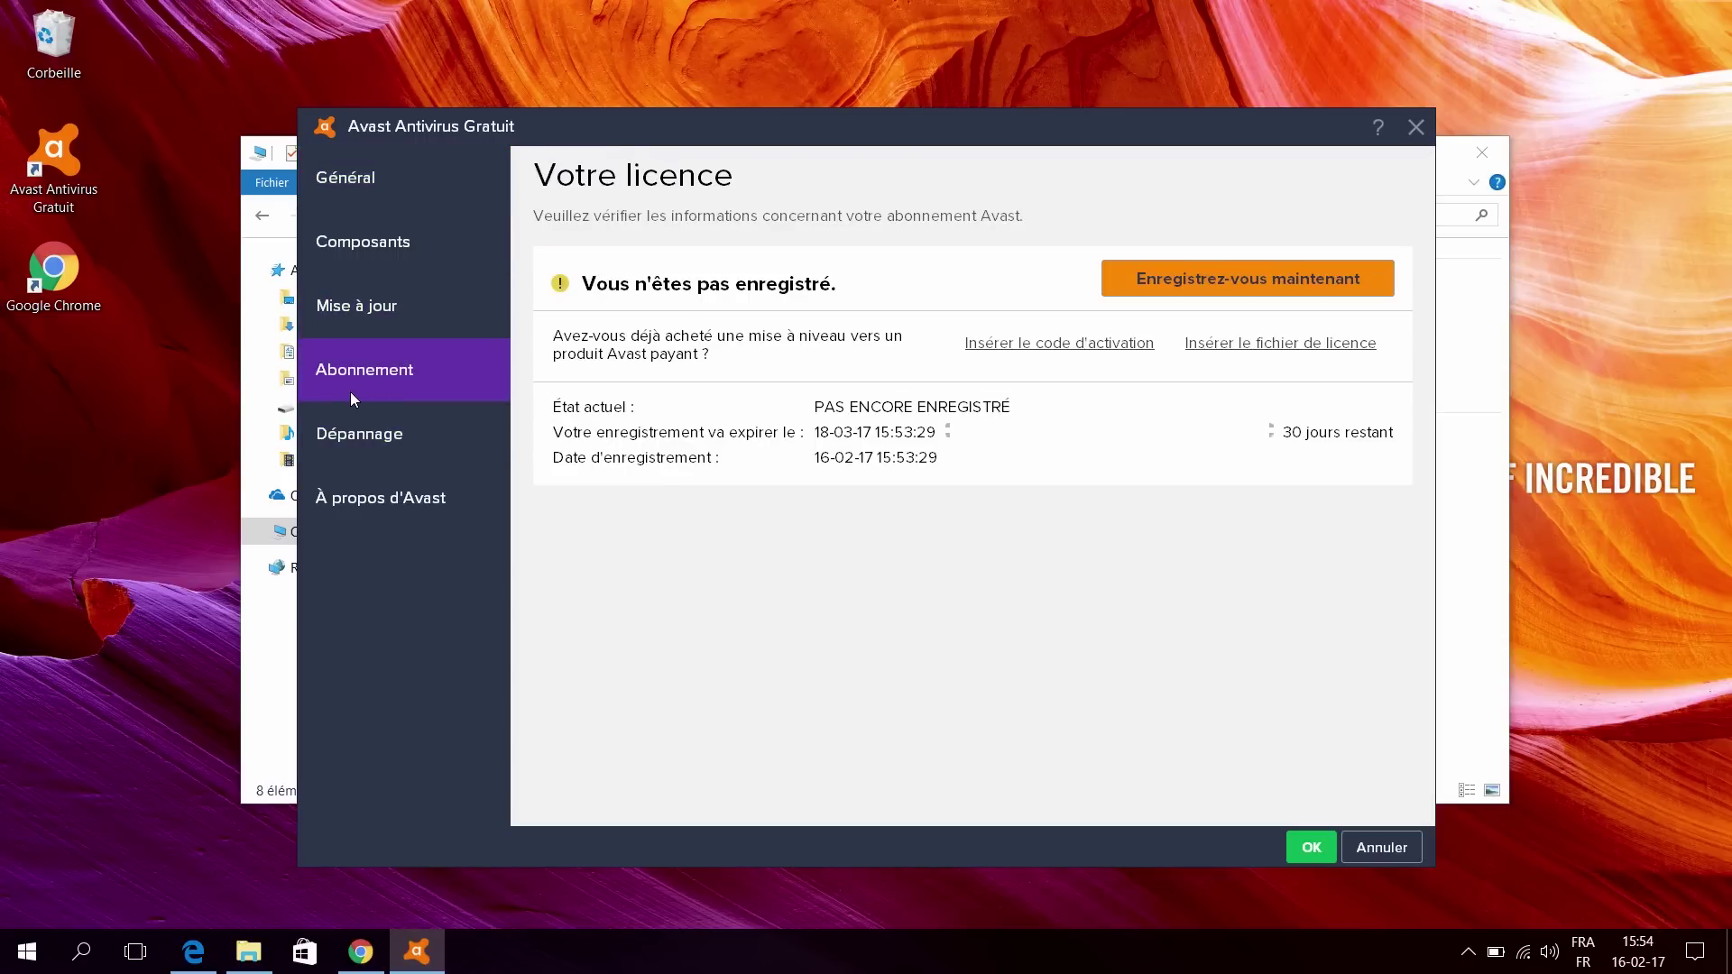
{"action": "left_click", "coordinate": [1246, 287]}
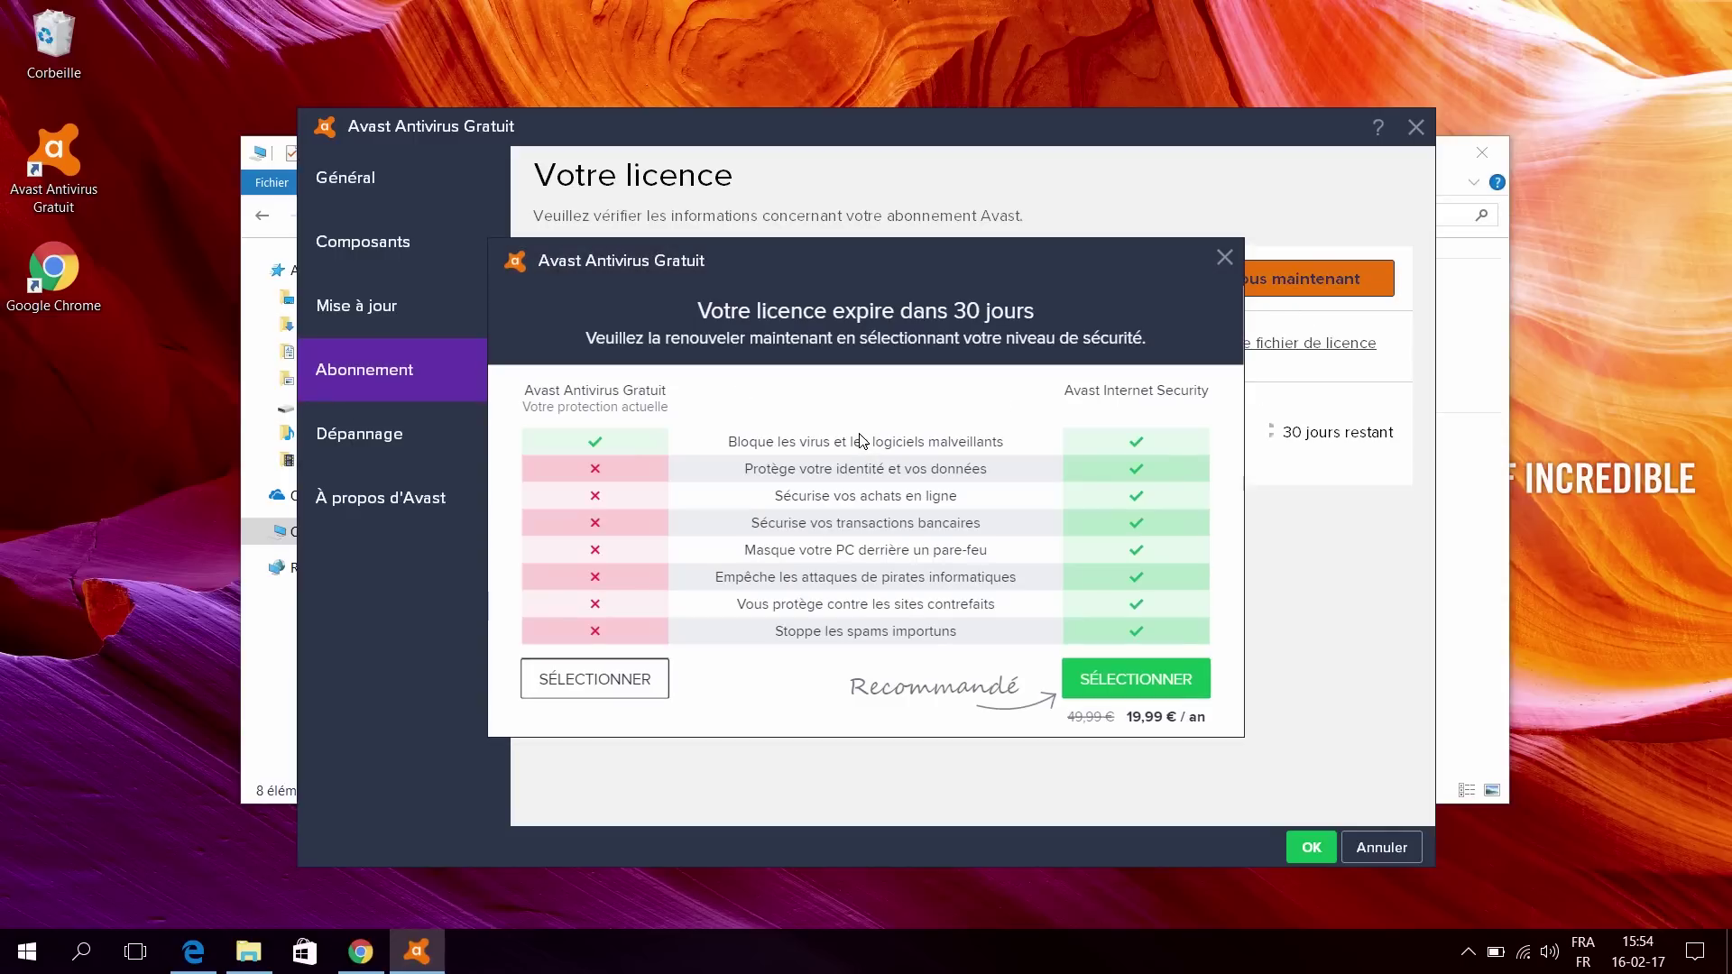
{"action": "left_click", "coordinate": [599, 689]}
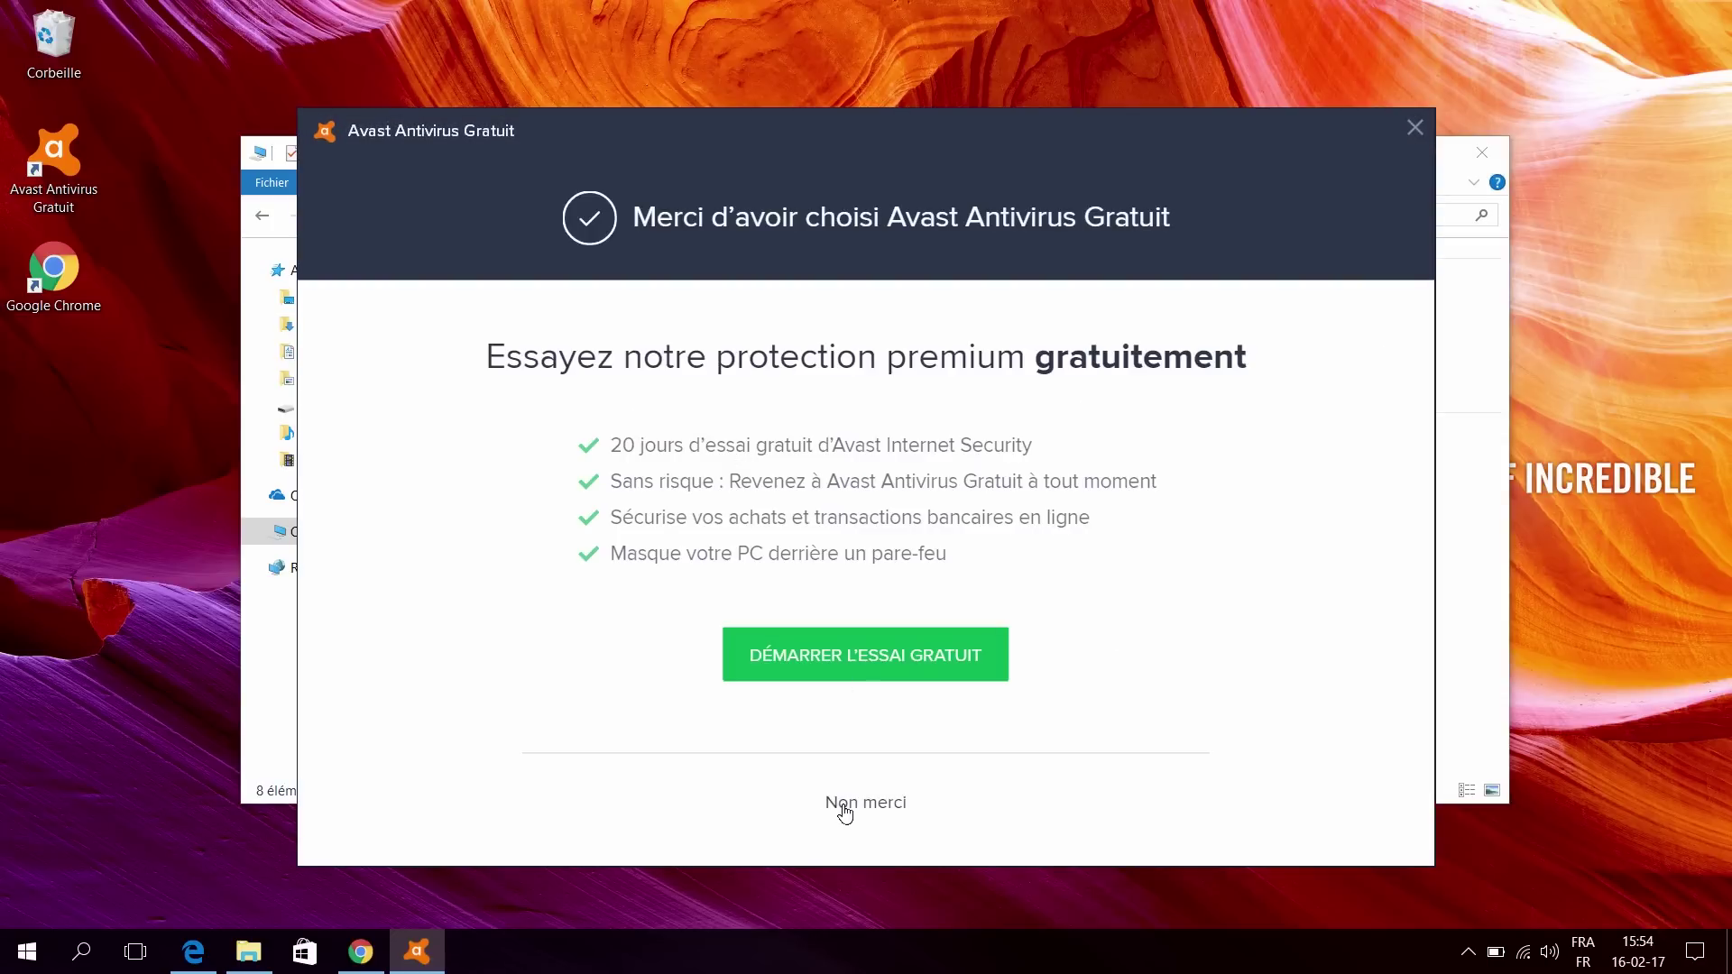
{"action": "left_click", "coordinate": [846, 805]}
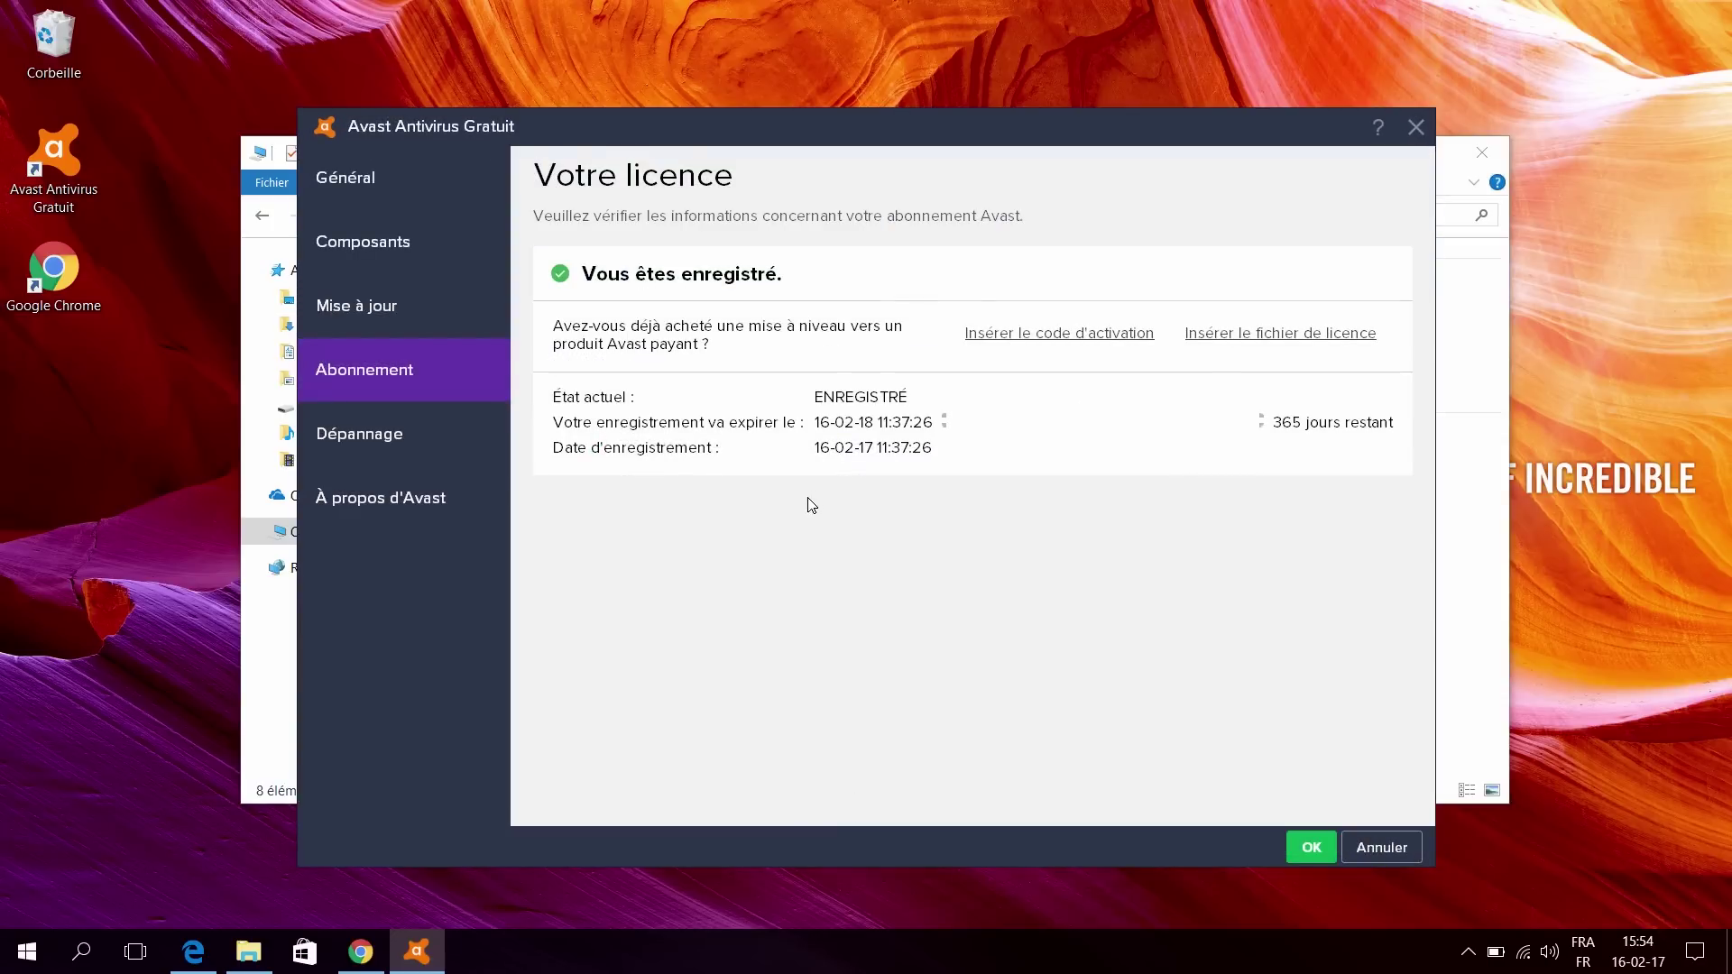
Step: Close Avast's settings to return to the protection status screen
{"action": "left_click", "coordinate": [363, 230]}
{"action": "left_click", "coordinate": [388, 185]}
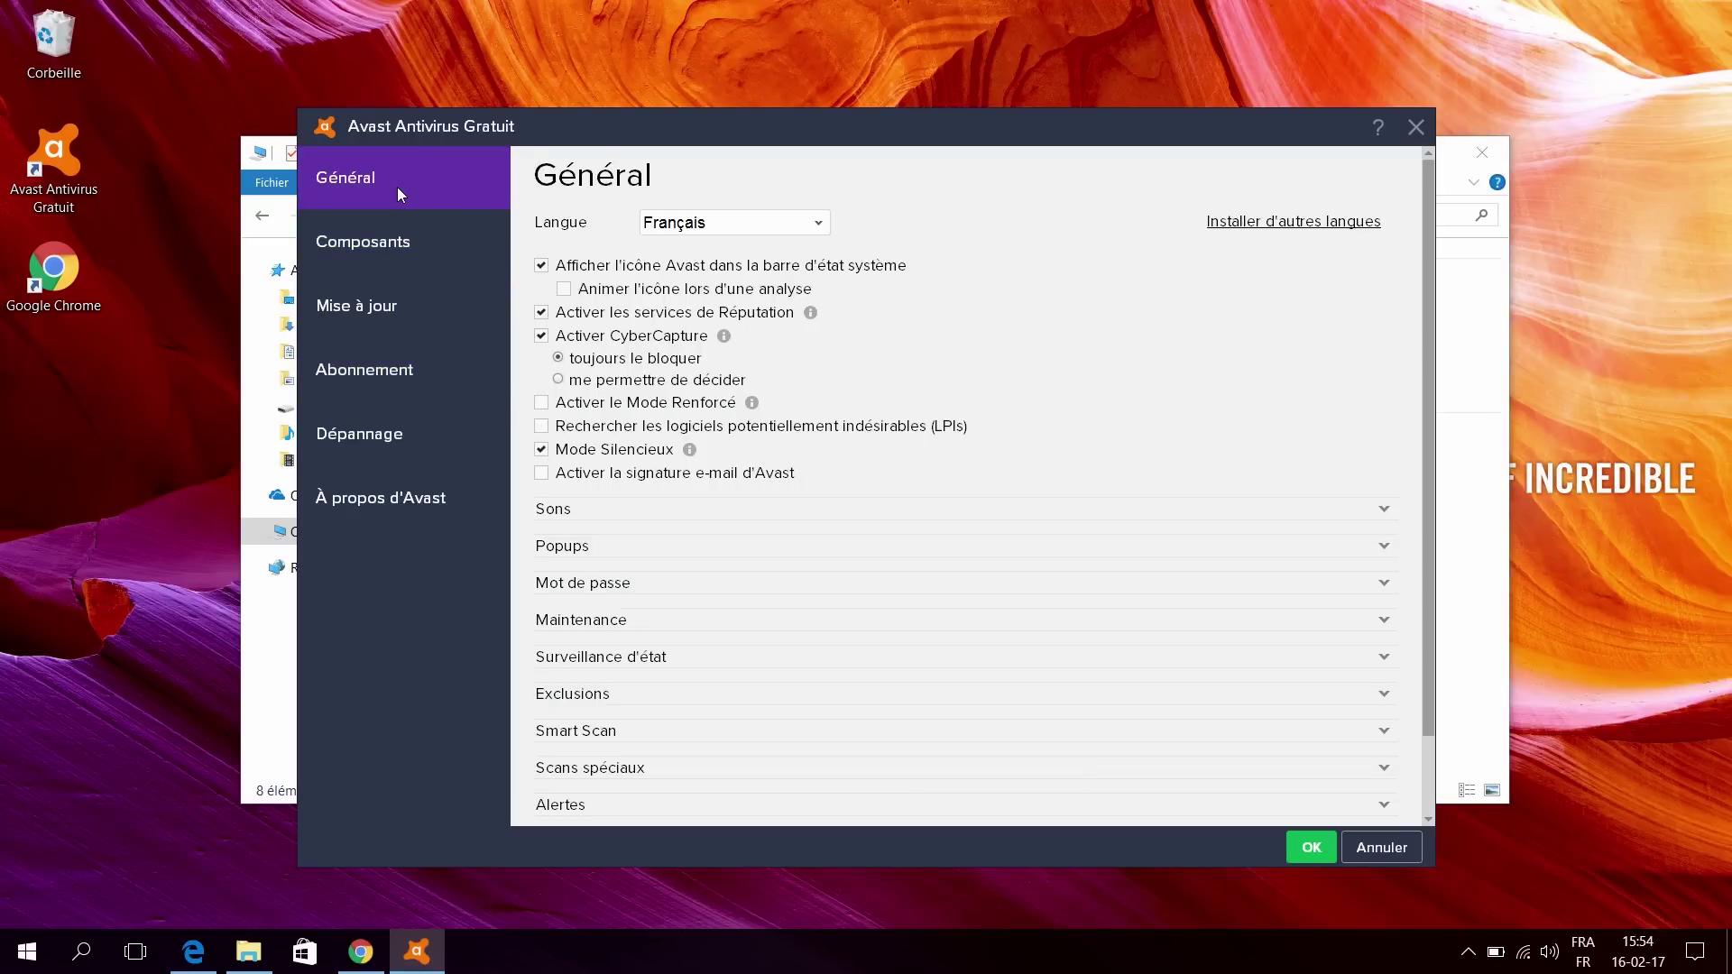
{"action": "left_click", "coordinate": [1415, 128]}
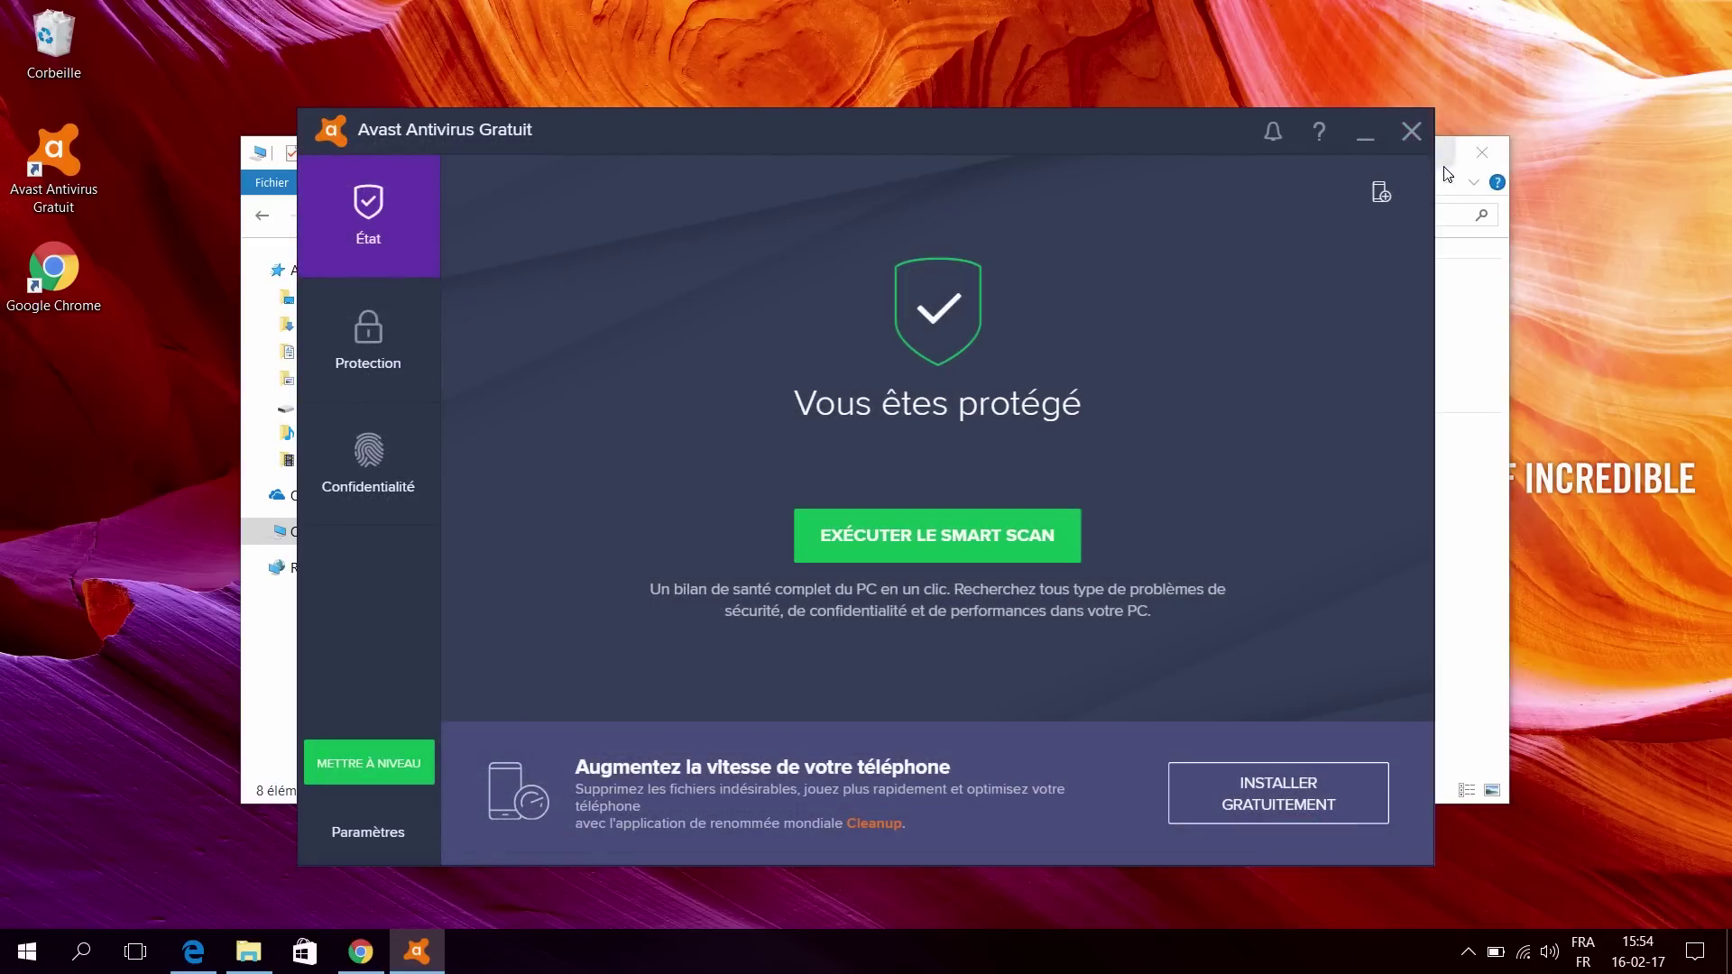
Step: Close Avast, File Explorer, and the Chrome window showing the Spybot Anti-Beacon download page
{"action": "left_click", "coordinate": [1412, 131]}
{"action": "left_click", "coordinate": [1483, 152]}
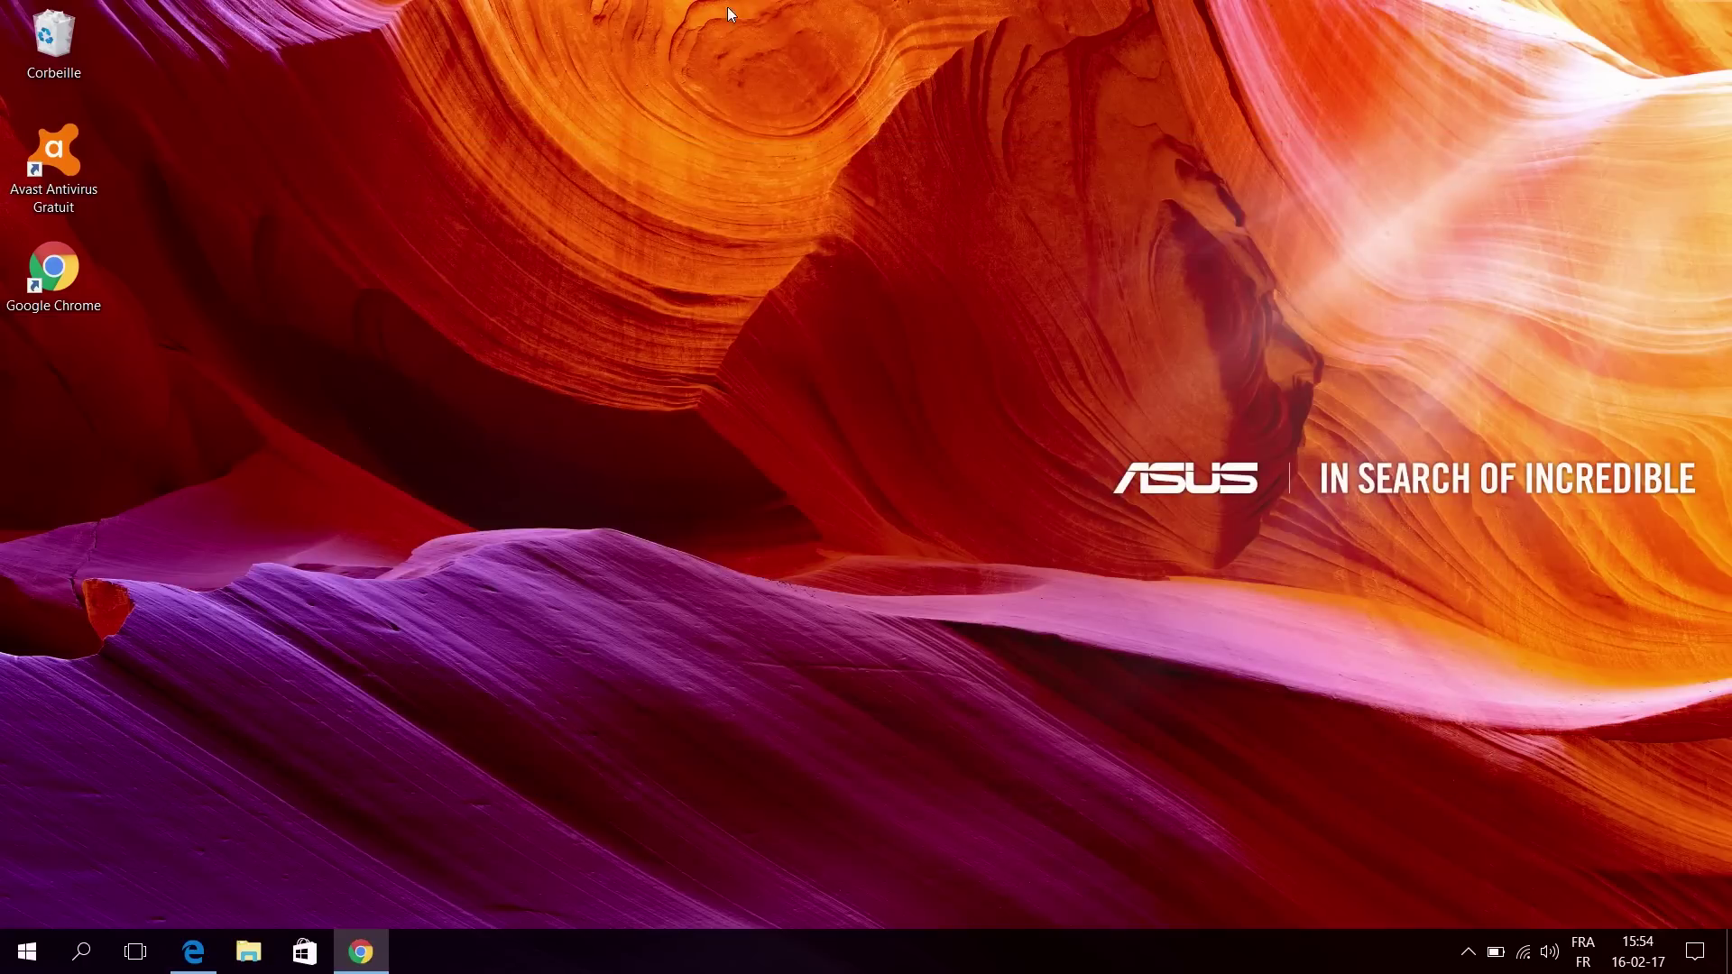
{"action": "left_click", "coordinate": [1468, 952]}
{"action": "left_click", "coordinate": [986, 754]}
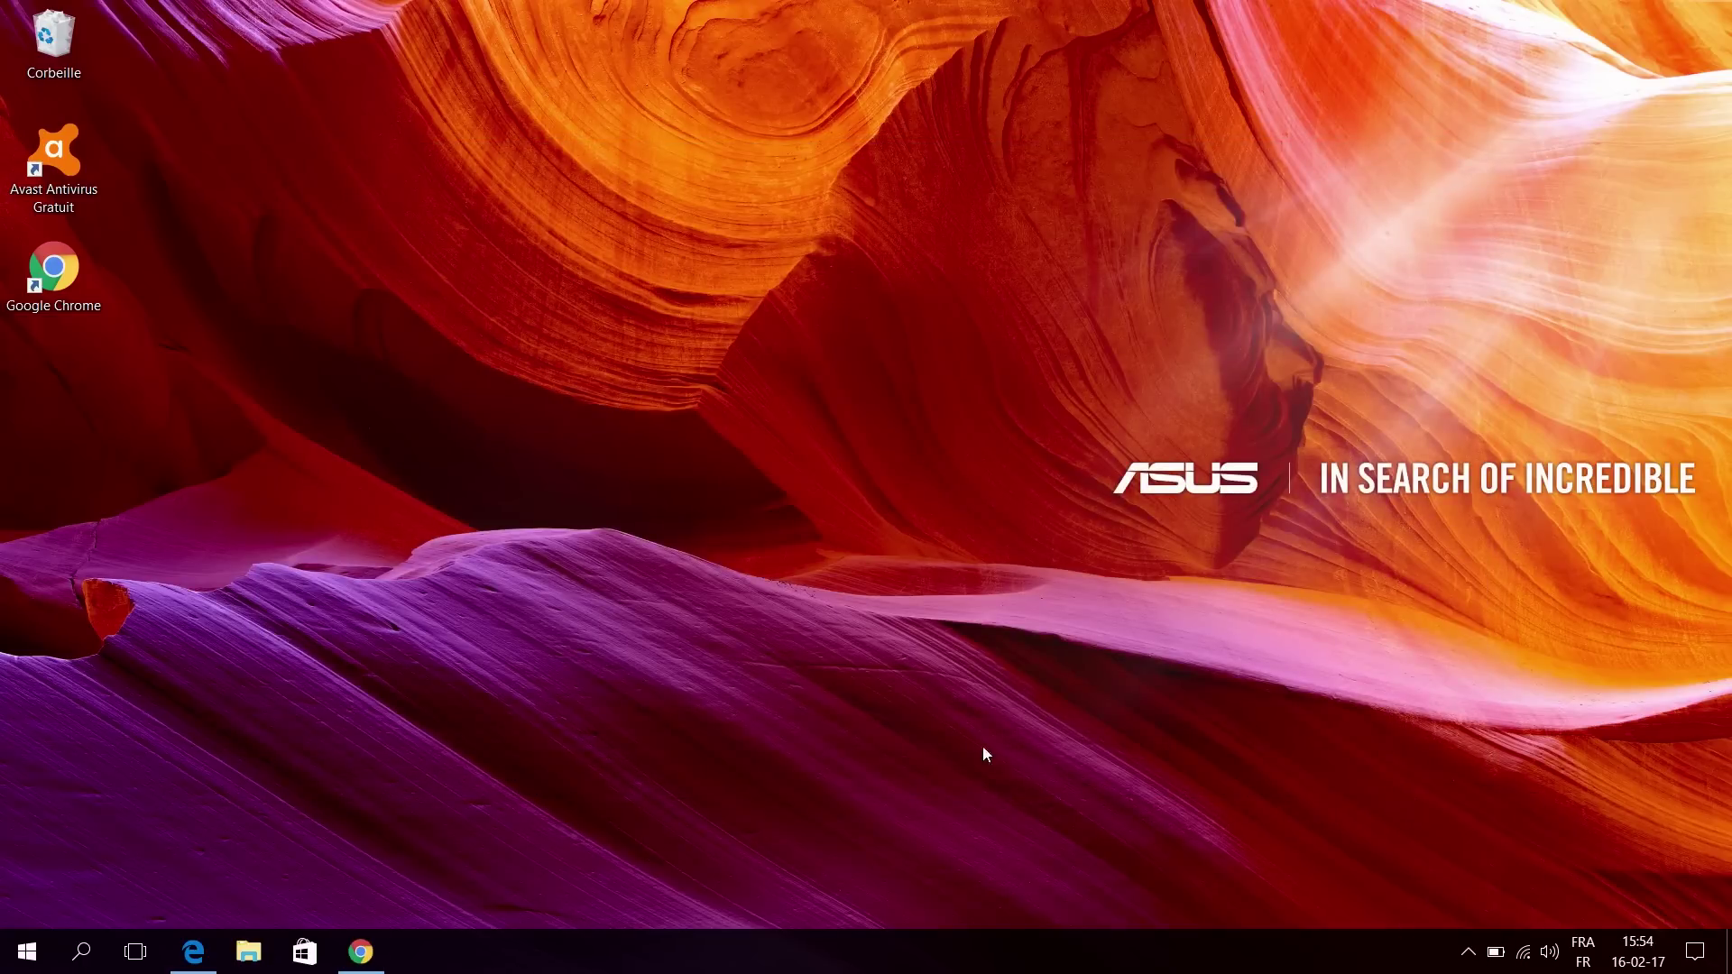
{"action": "left_click", "coordinate": [356, 943]}
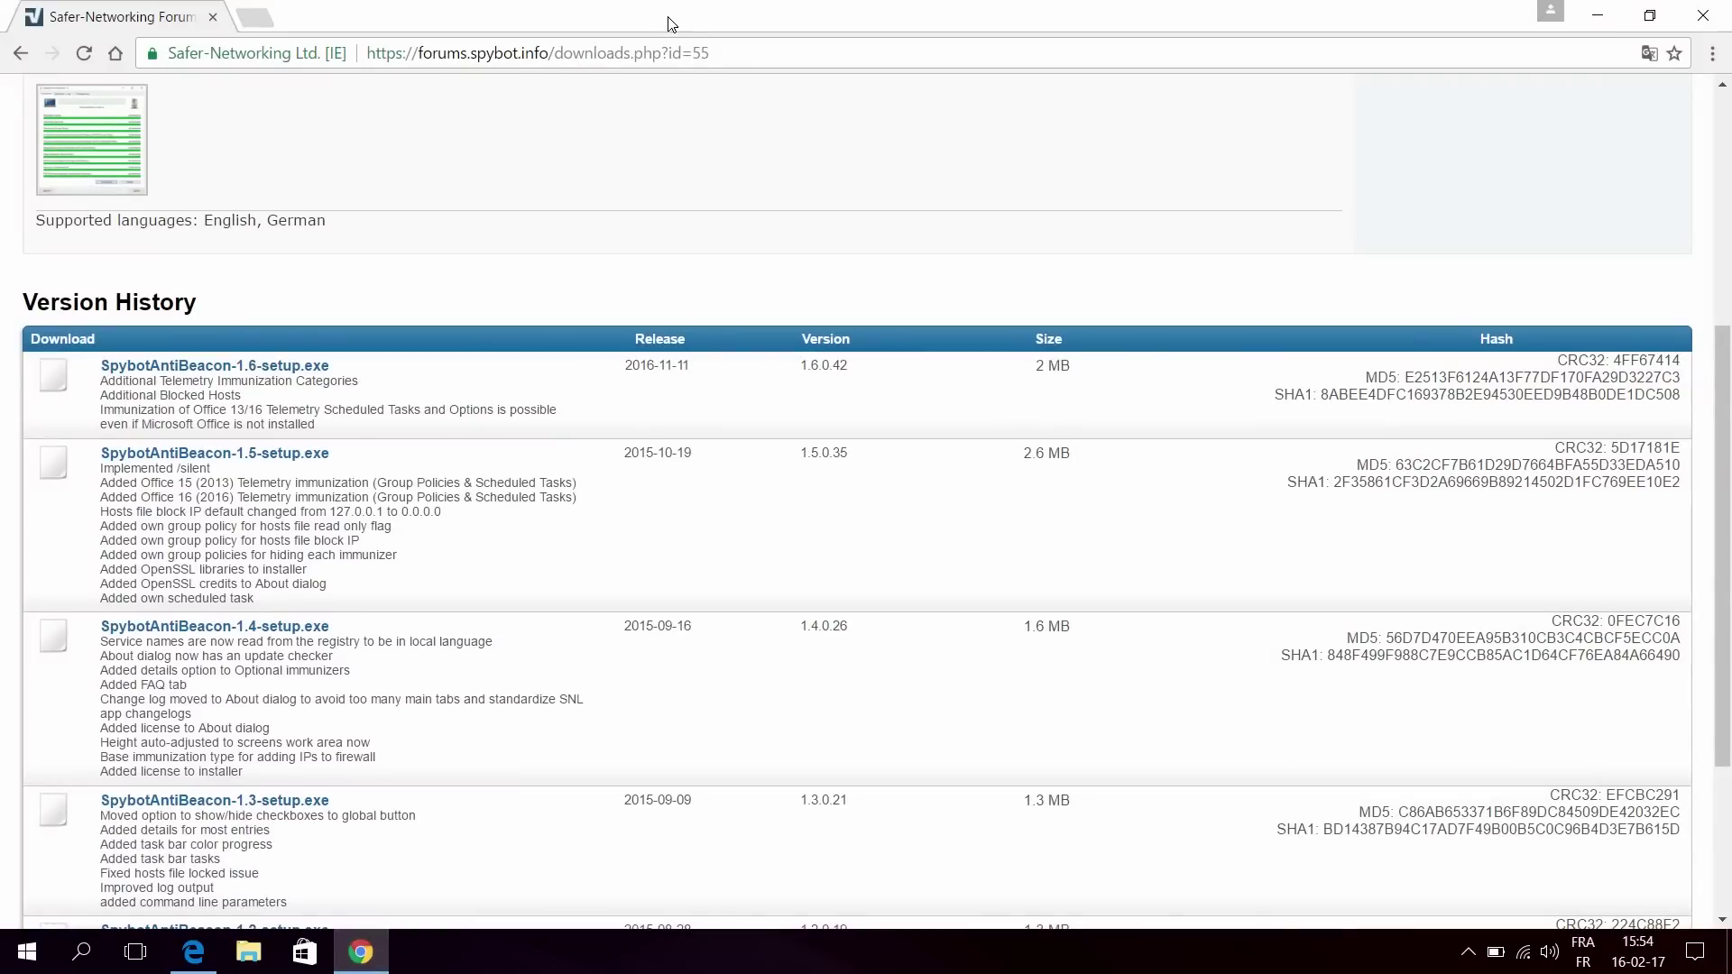
{"action": "left_click", "coordinate": [1703, 16]}
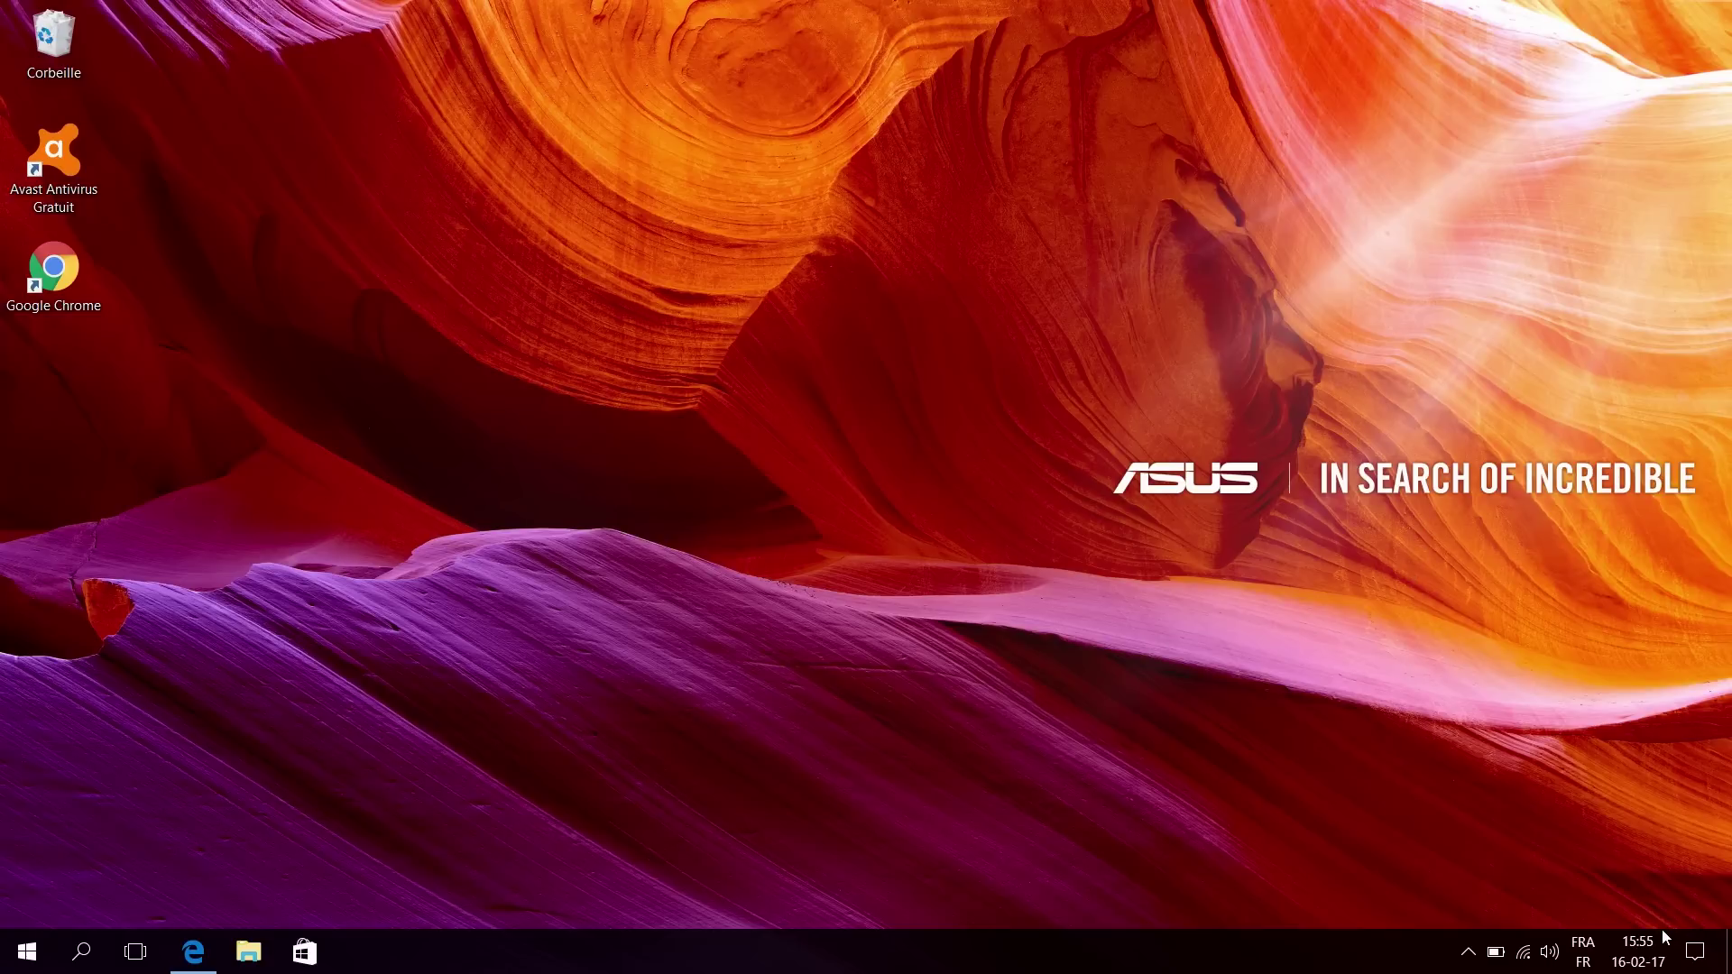
Step: Open Settings from the Action Center, go to Mise à jour et sécurité, and start 'Rechercher des mises à jour'
{"action": "left_click", "coordinate": [1692, 957]}
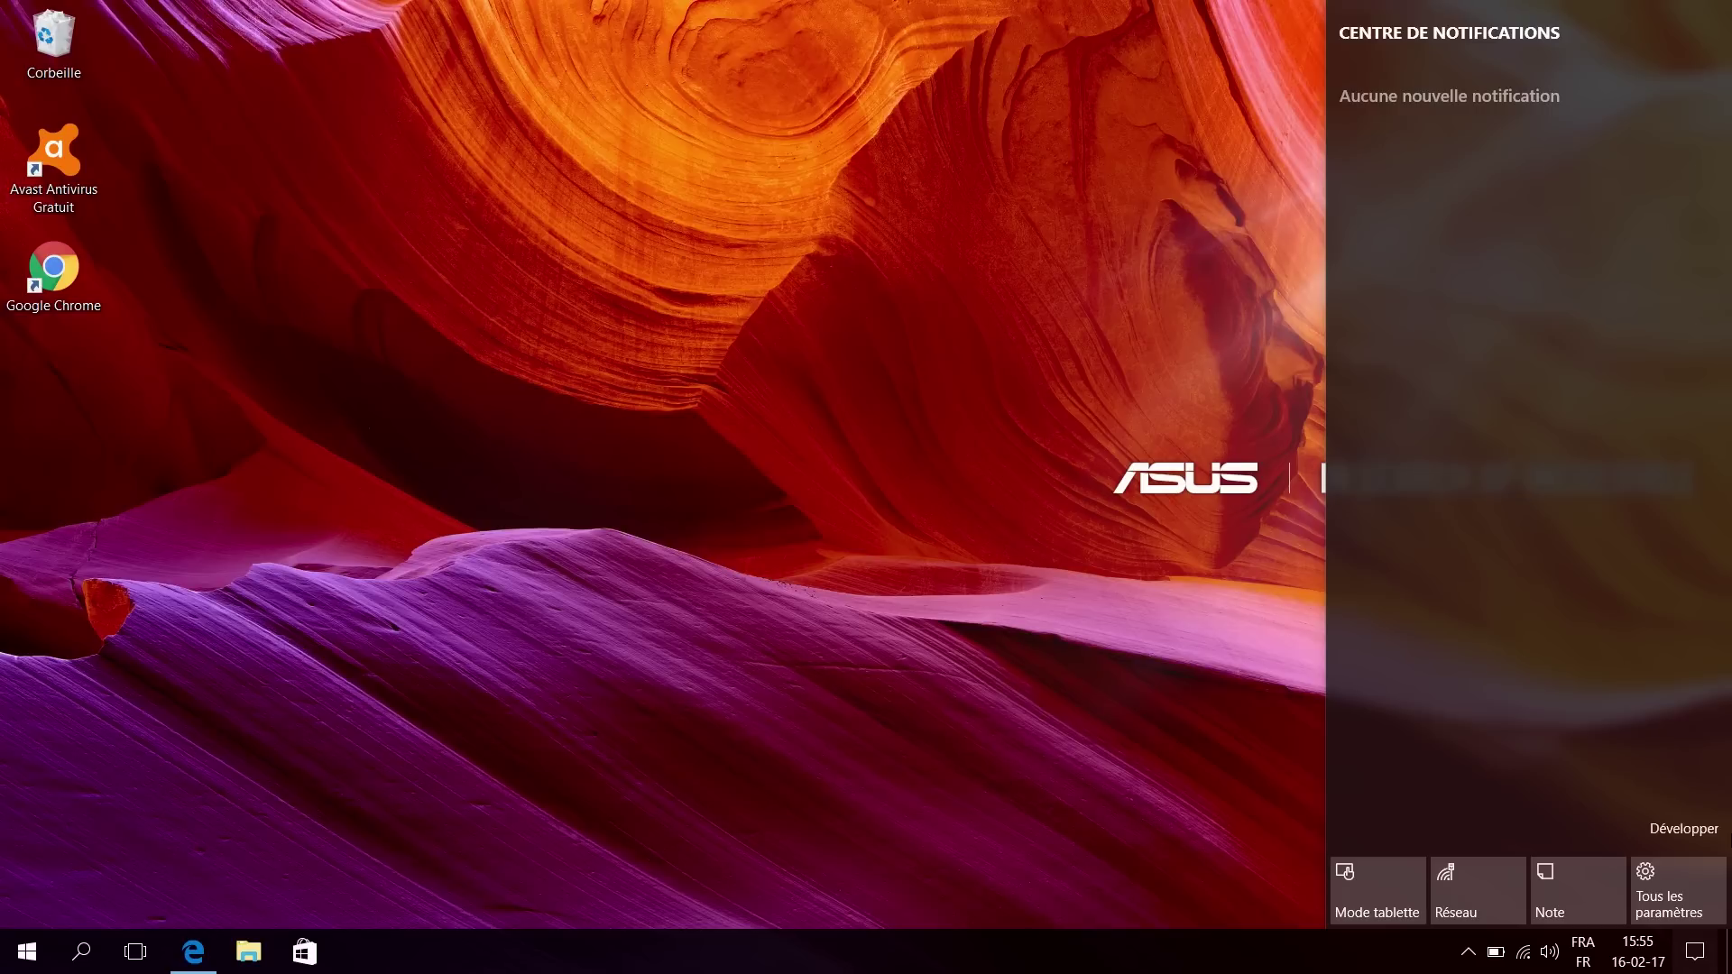
{"action": "left_click", "coordinate": [1677, 892]}
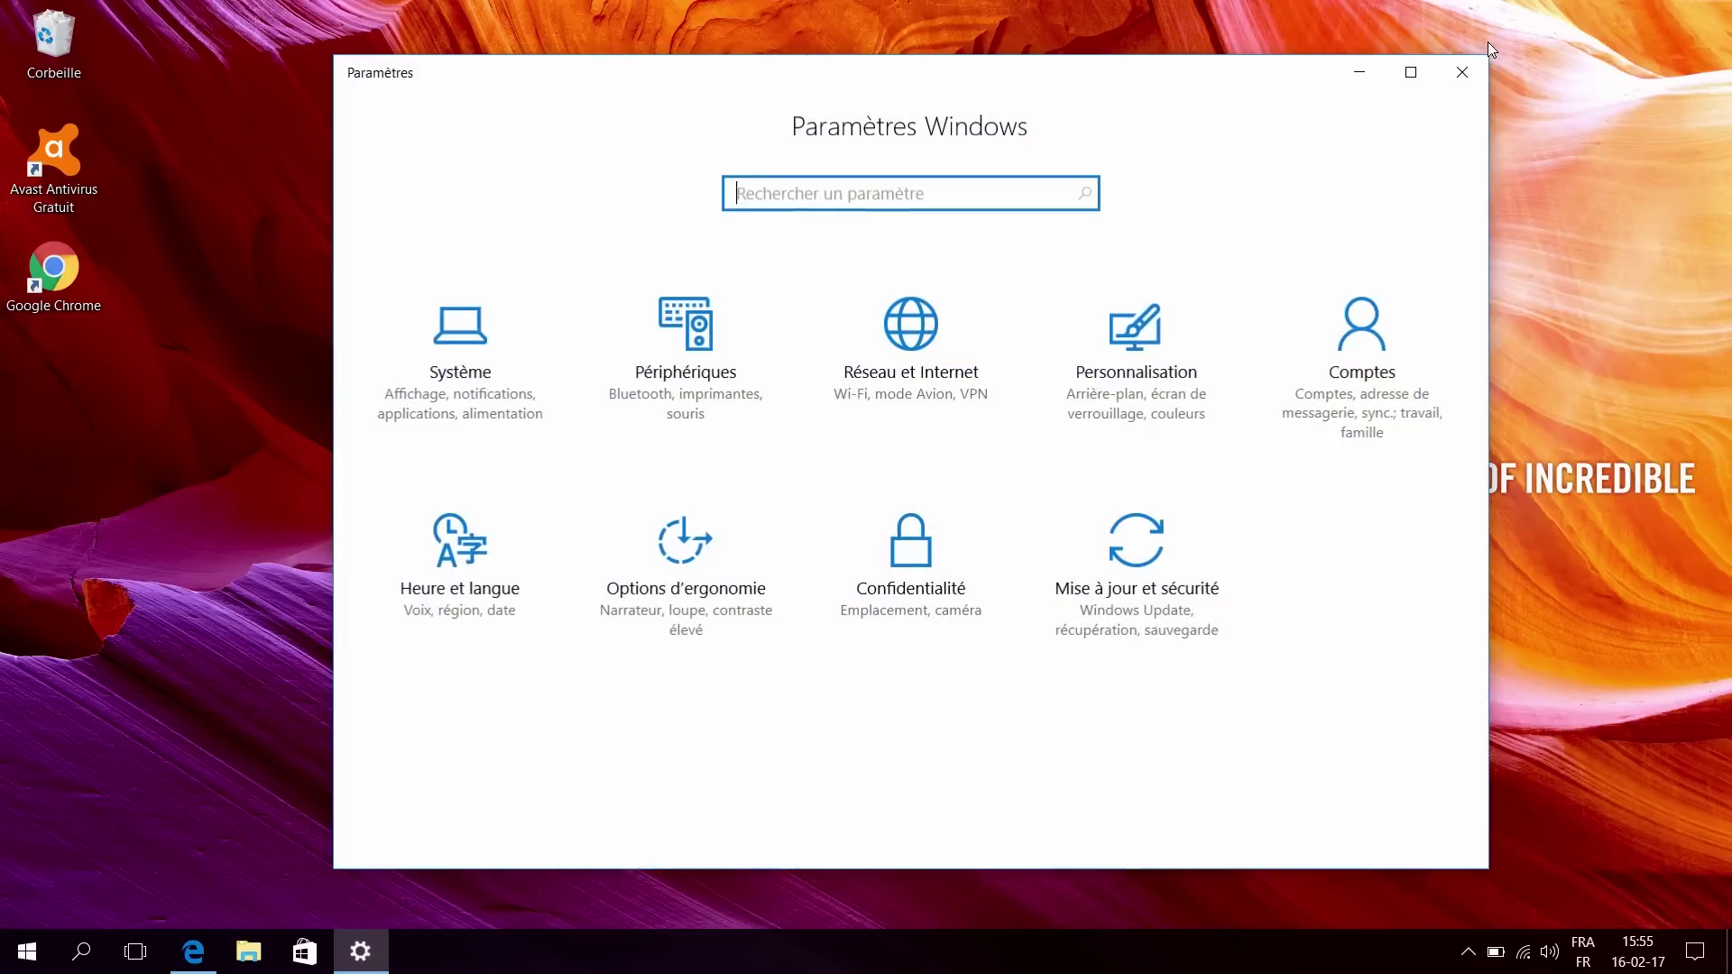
{"action": "right_click", "coordinate": [1462, 72]}
{"action": "left_click", "coordinate": [1461, 73]}
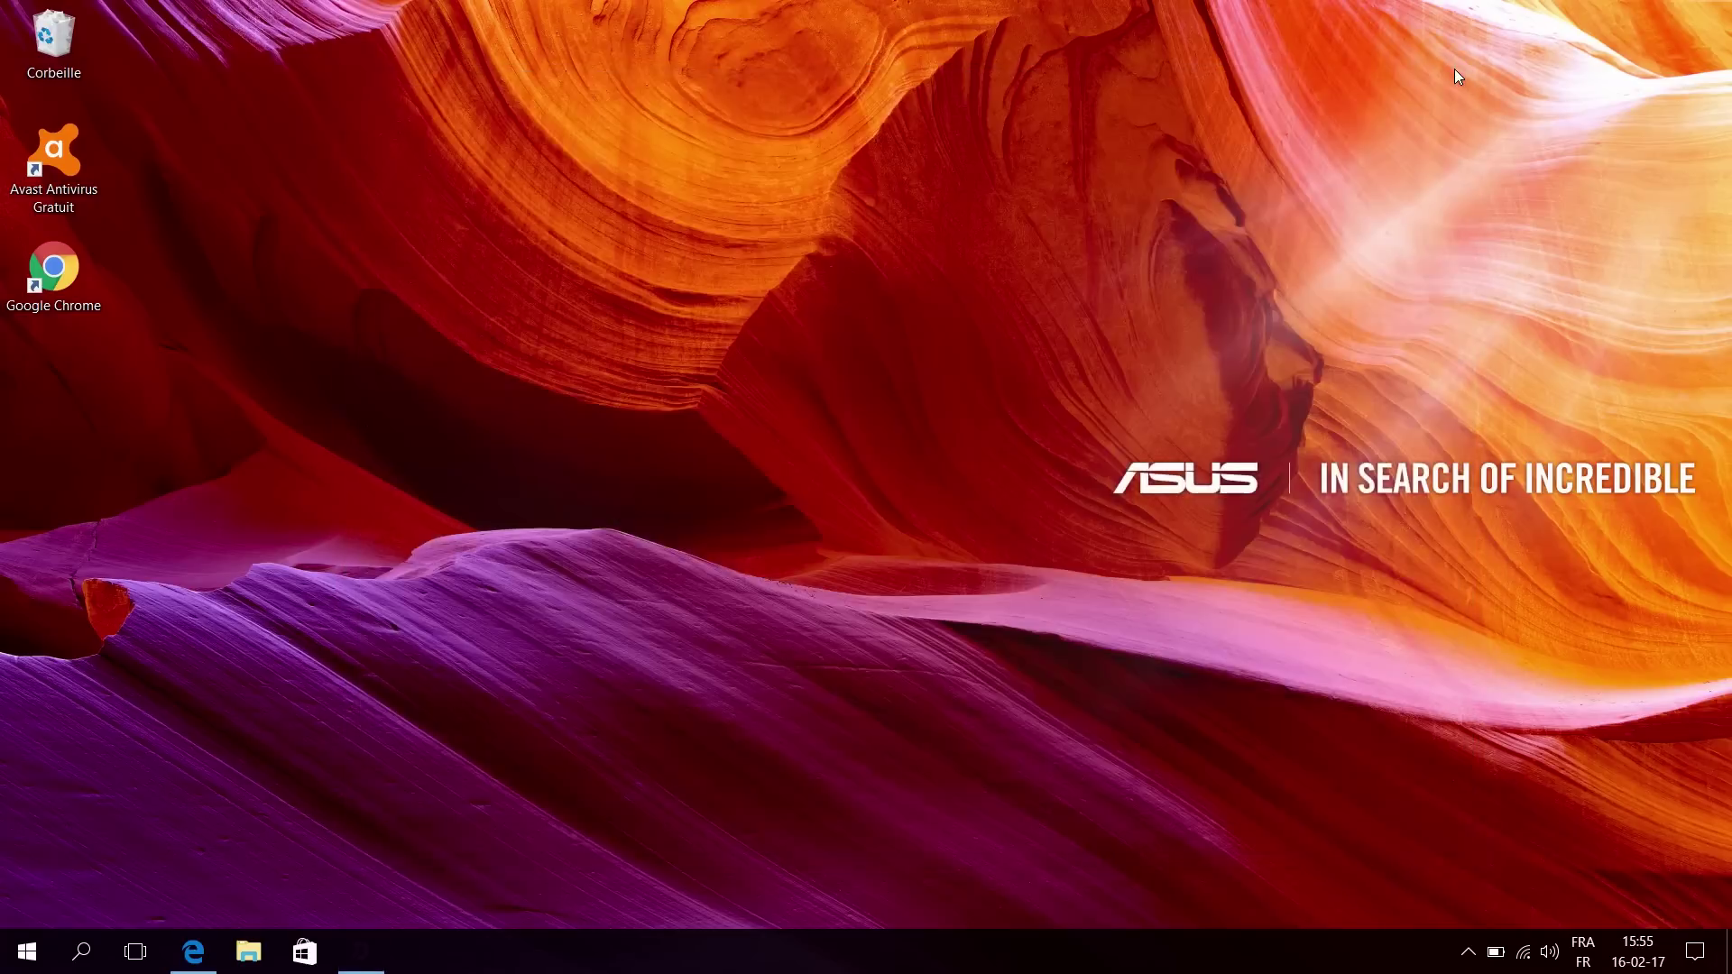
{"action": "left_click", "coordinate": [1695, 952]}
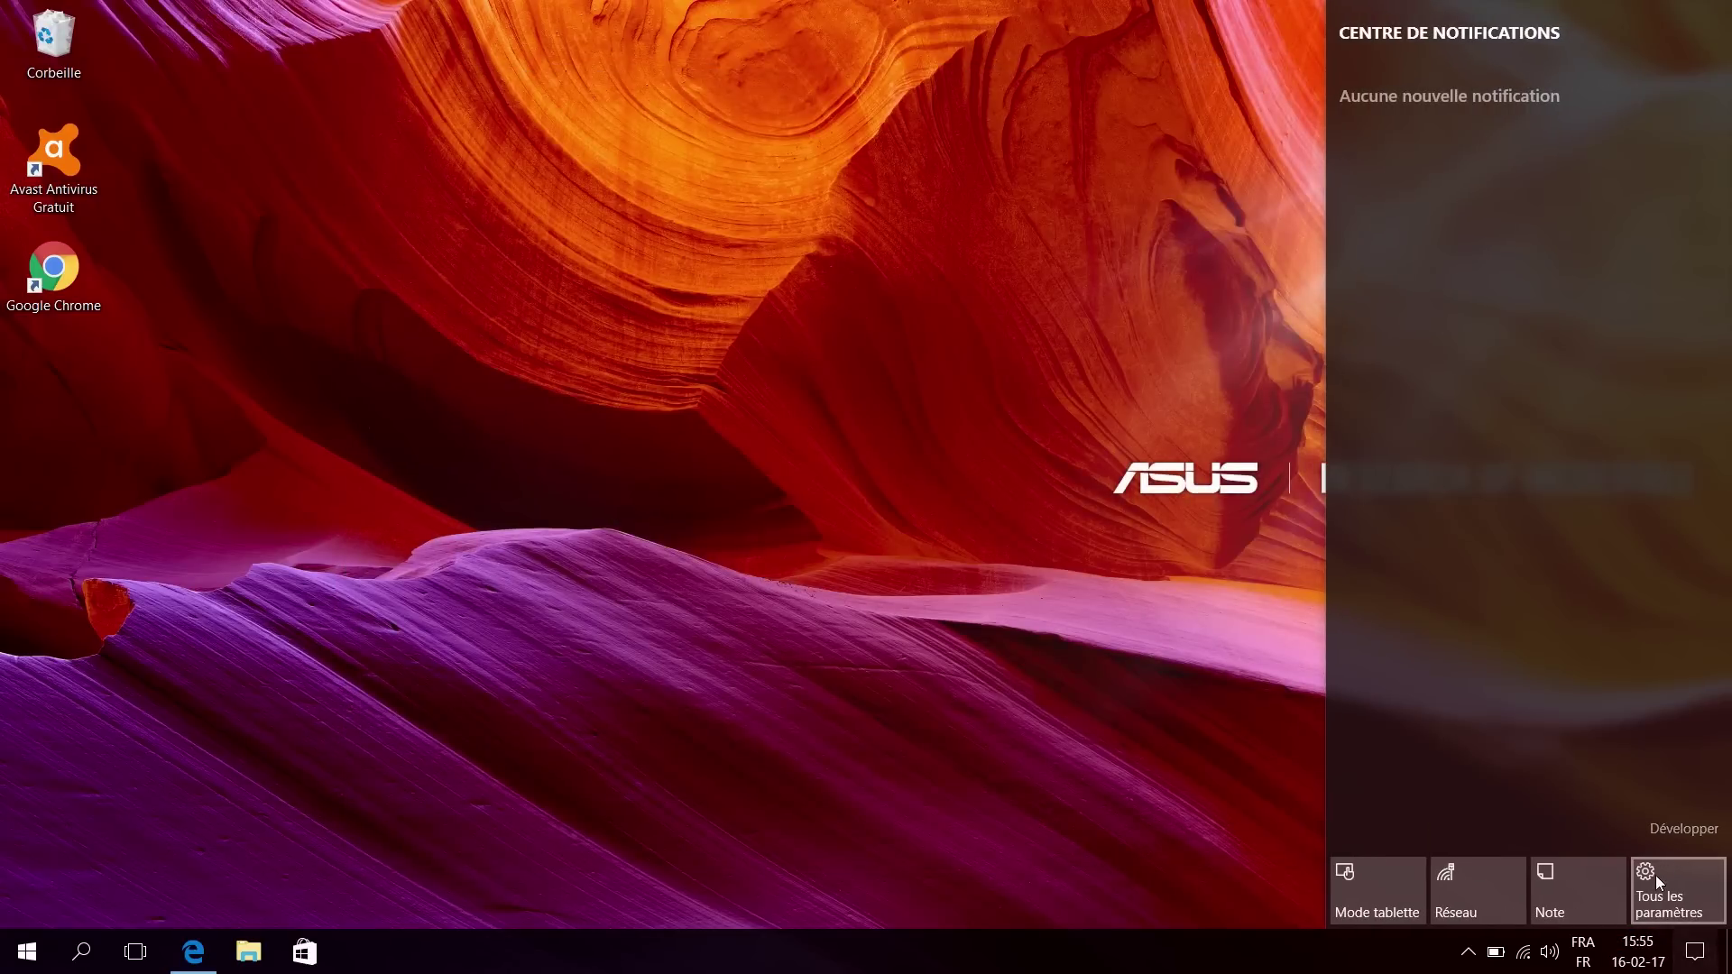
{"action": "left_click", "coordinate": [1678, 886]}
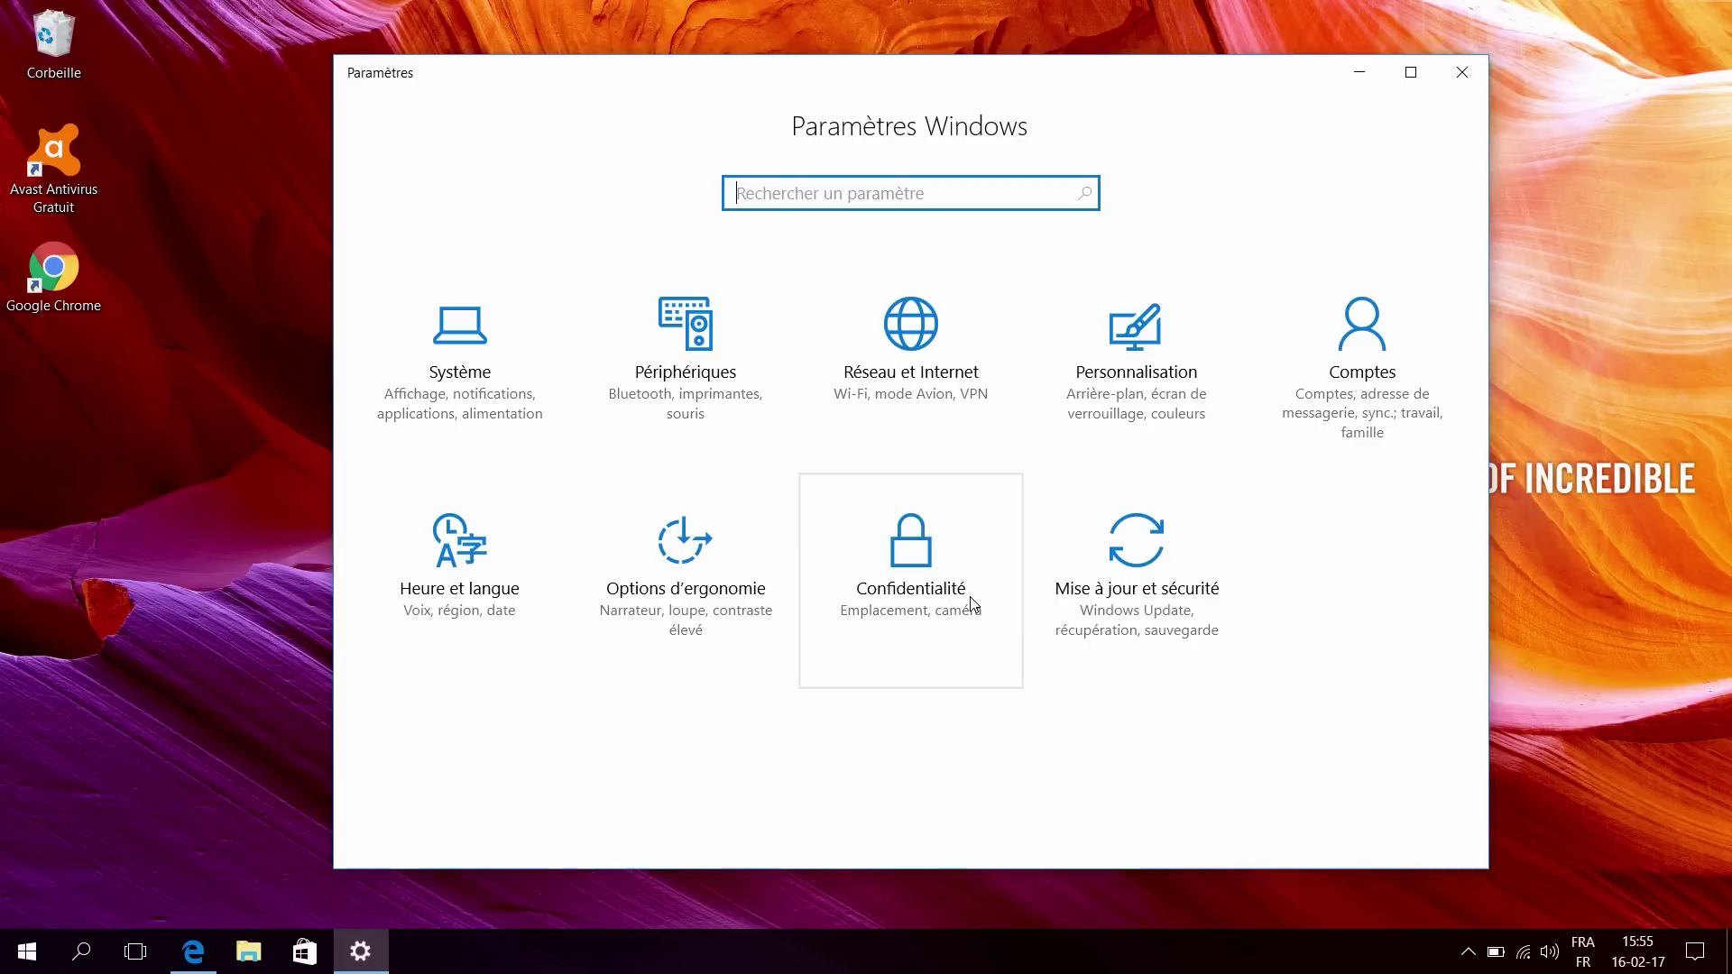
{"action": "left_click", "coordinate": [1066, 580]}
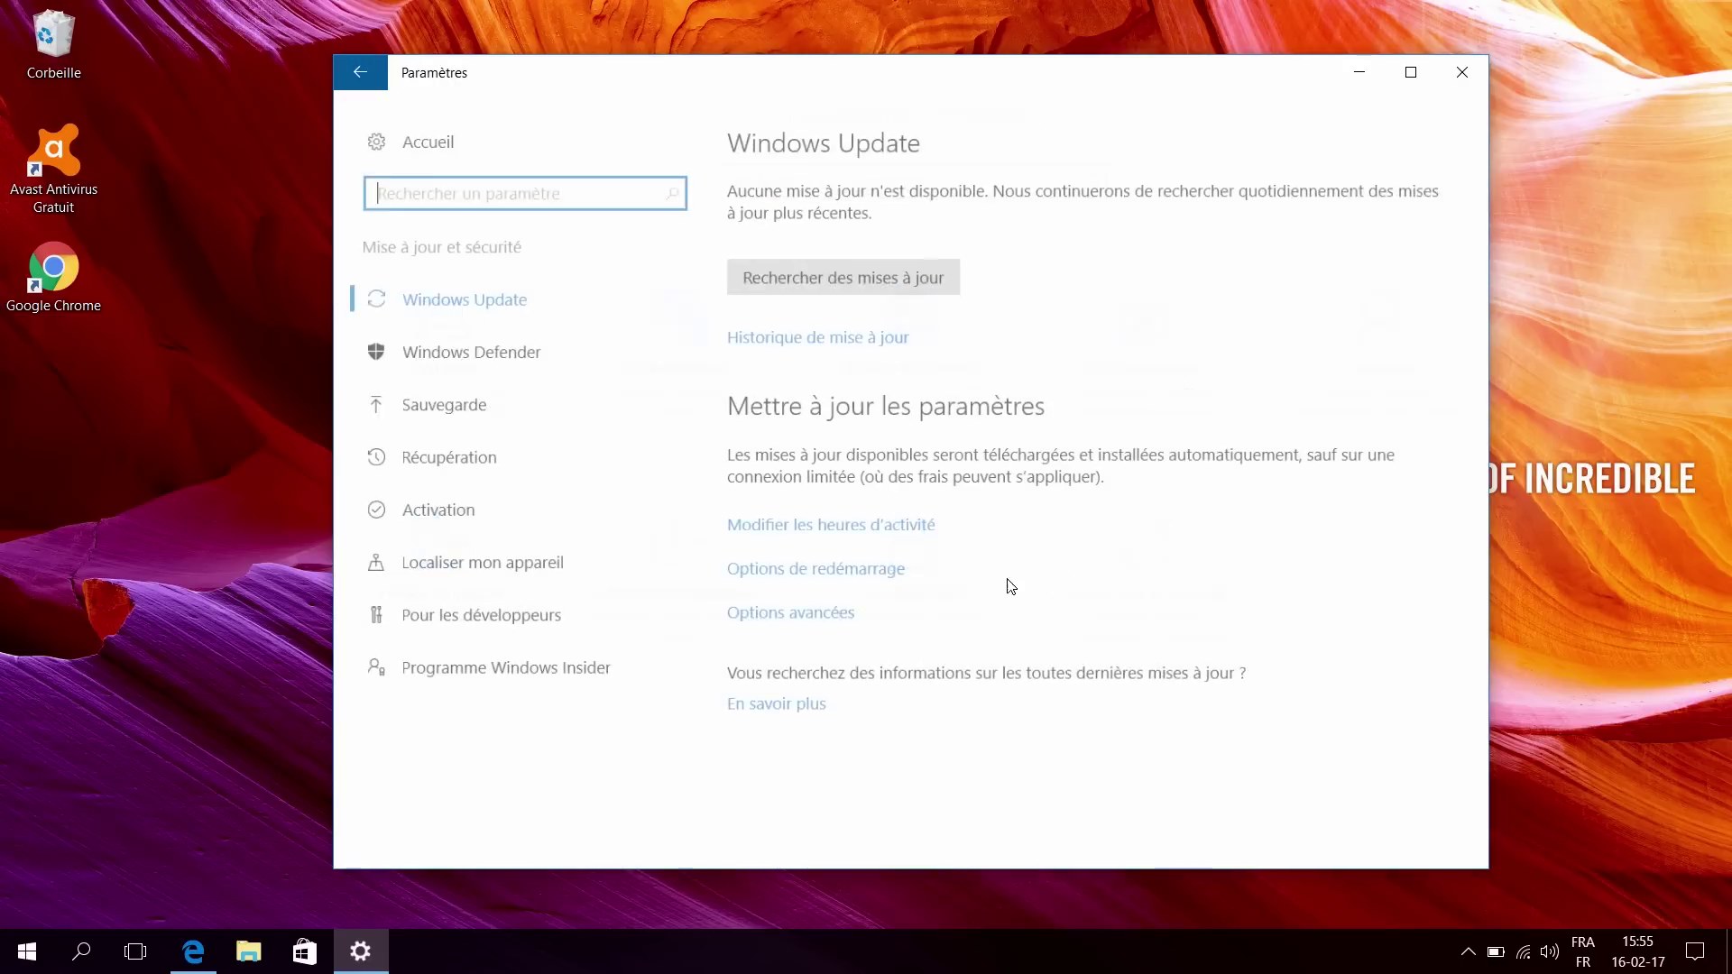
{"action": "left_click", "coordinate": [809, 274]}
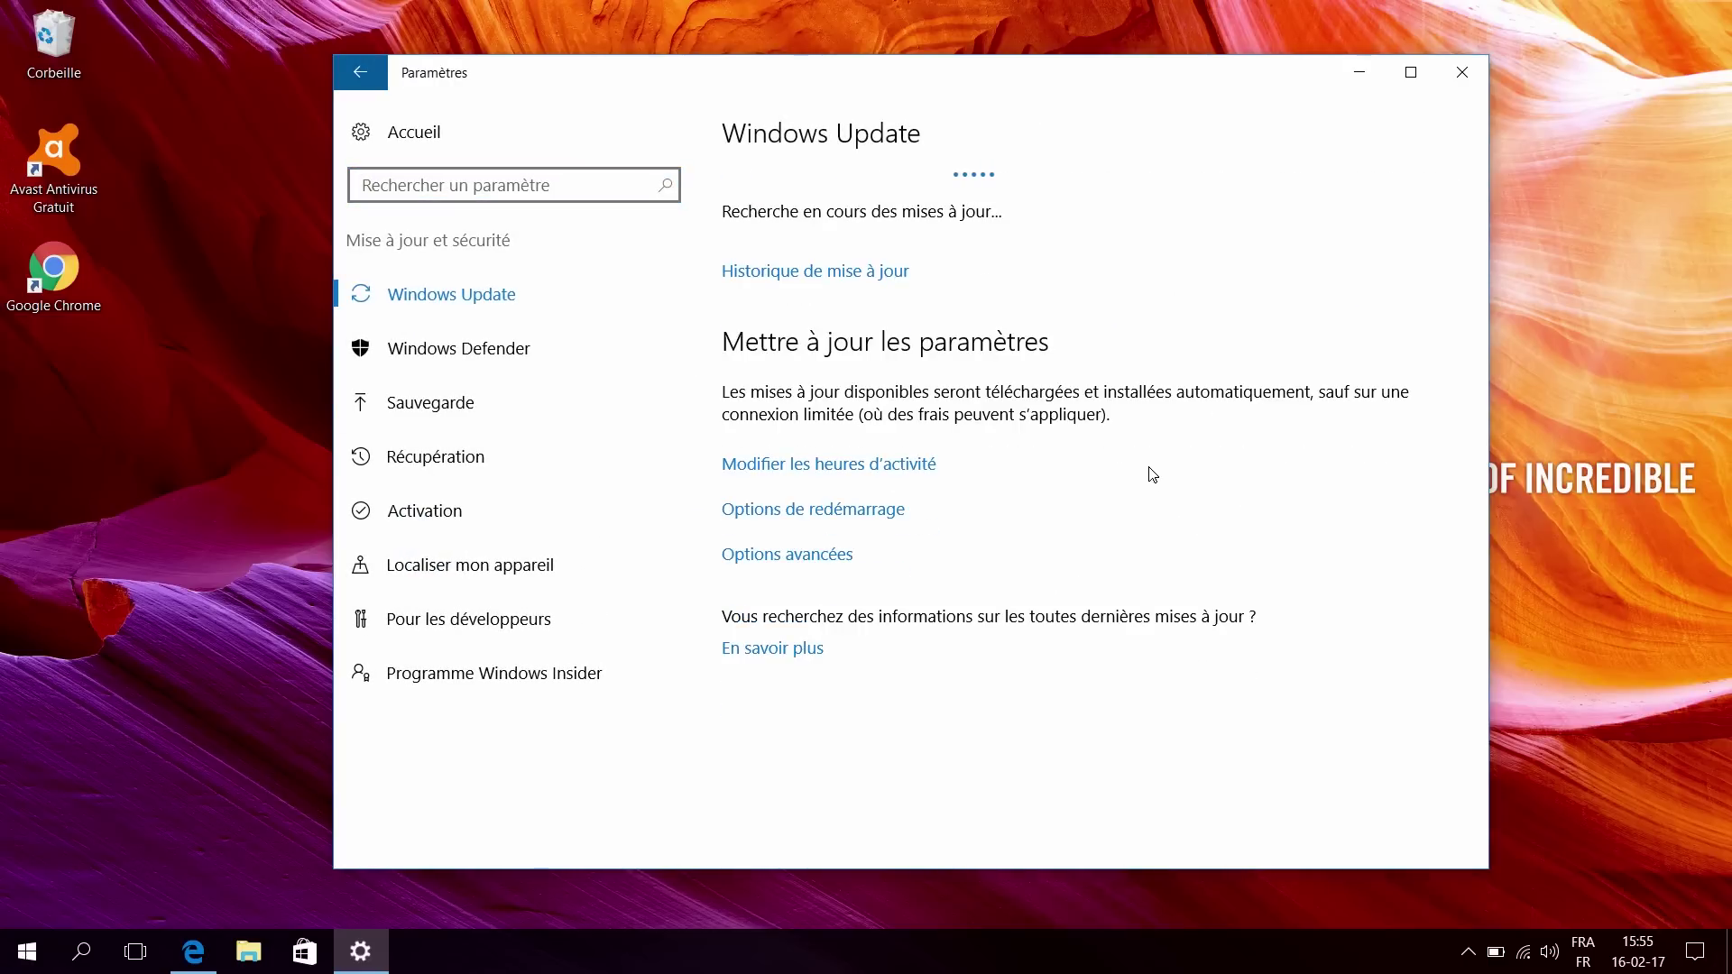